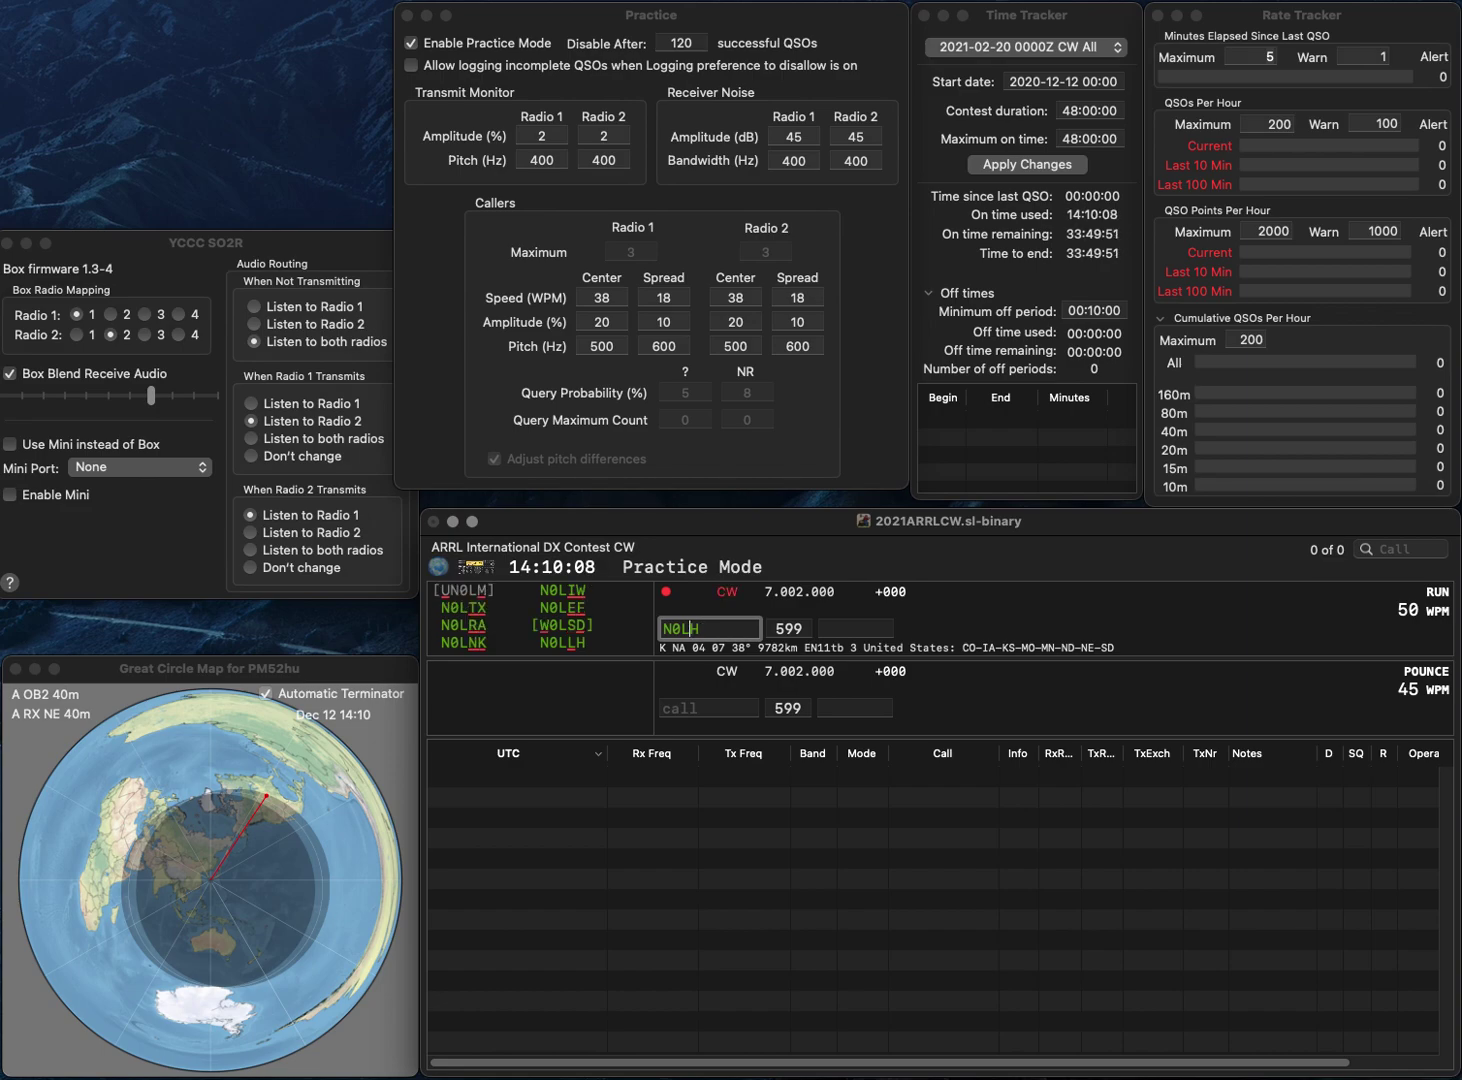
key(BackSpace)
text(L)
key(Tab)
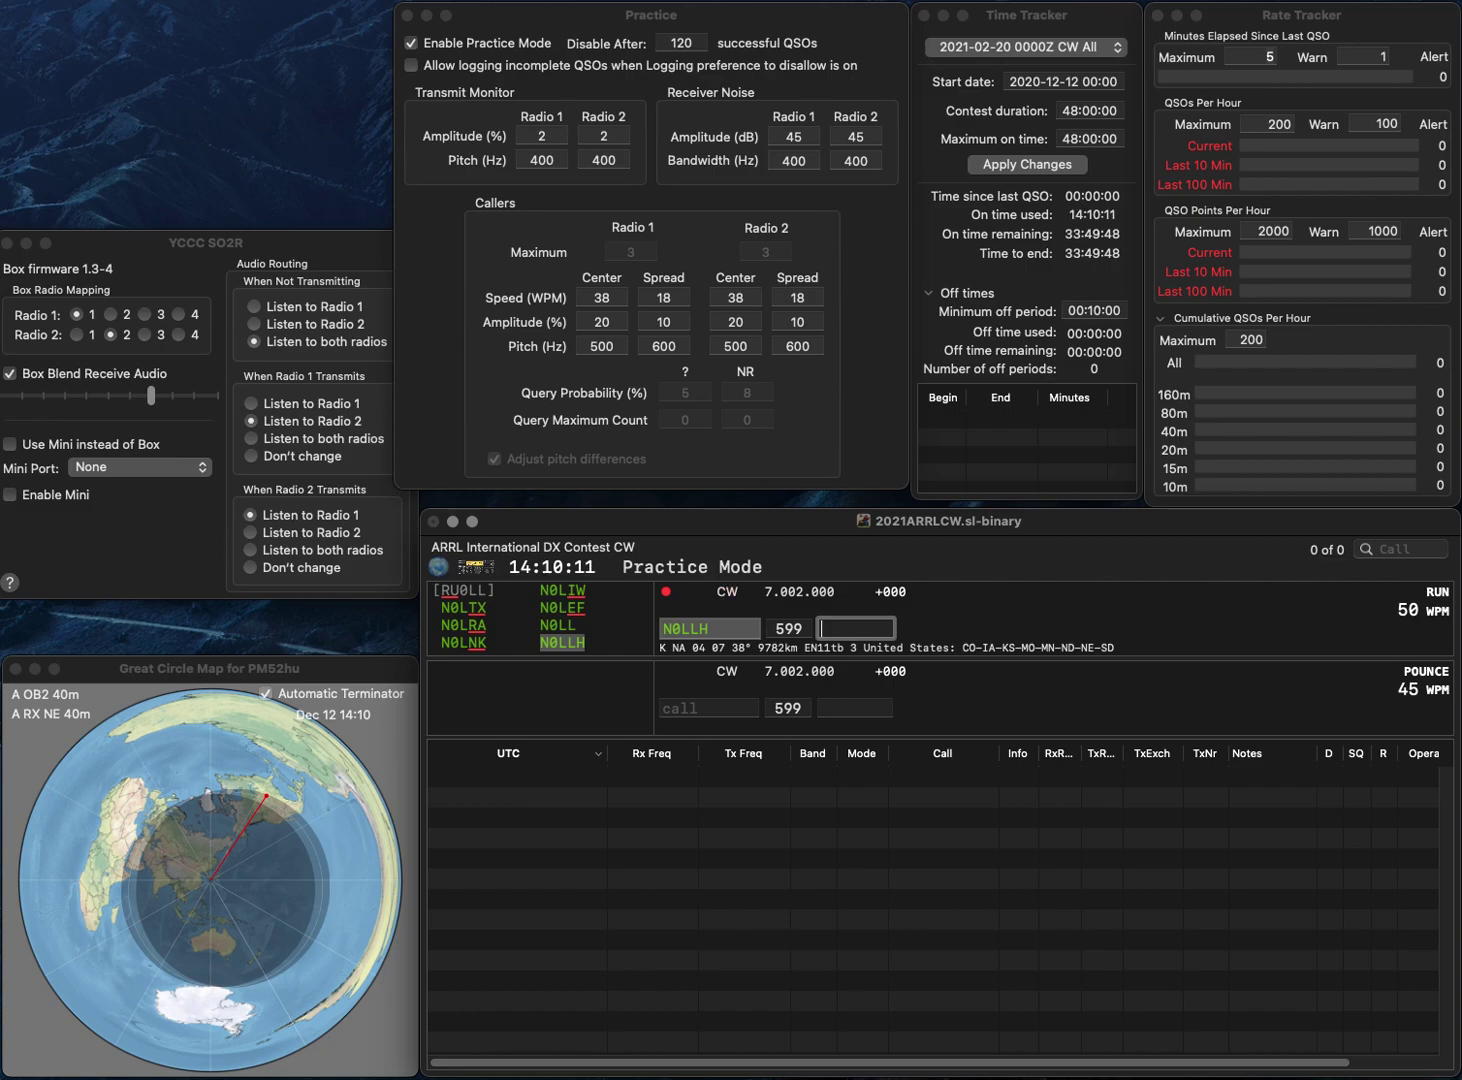
key(Return)
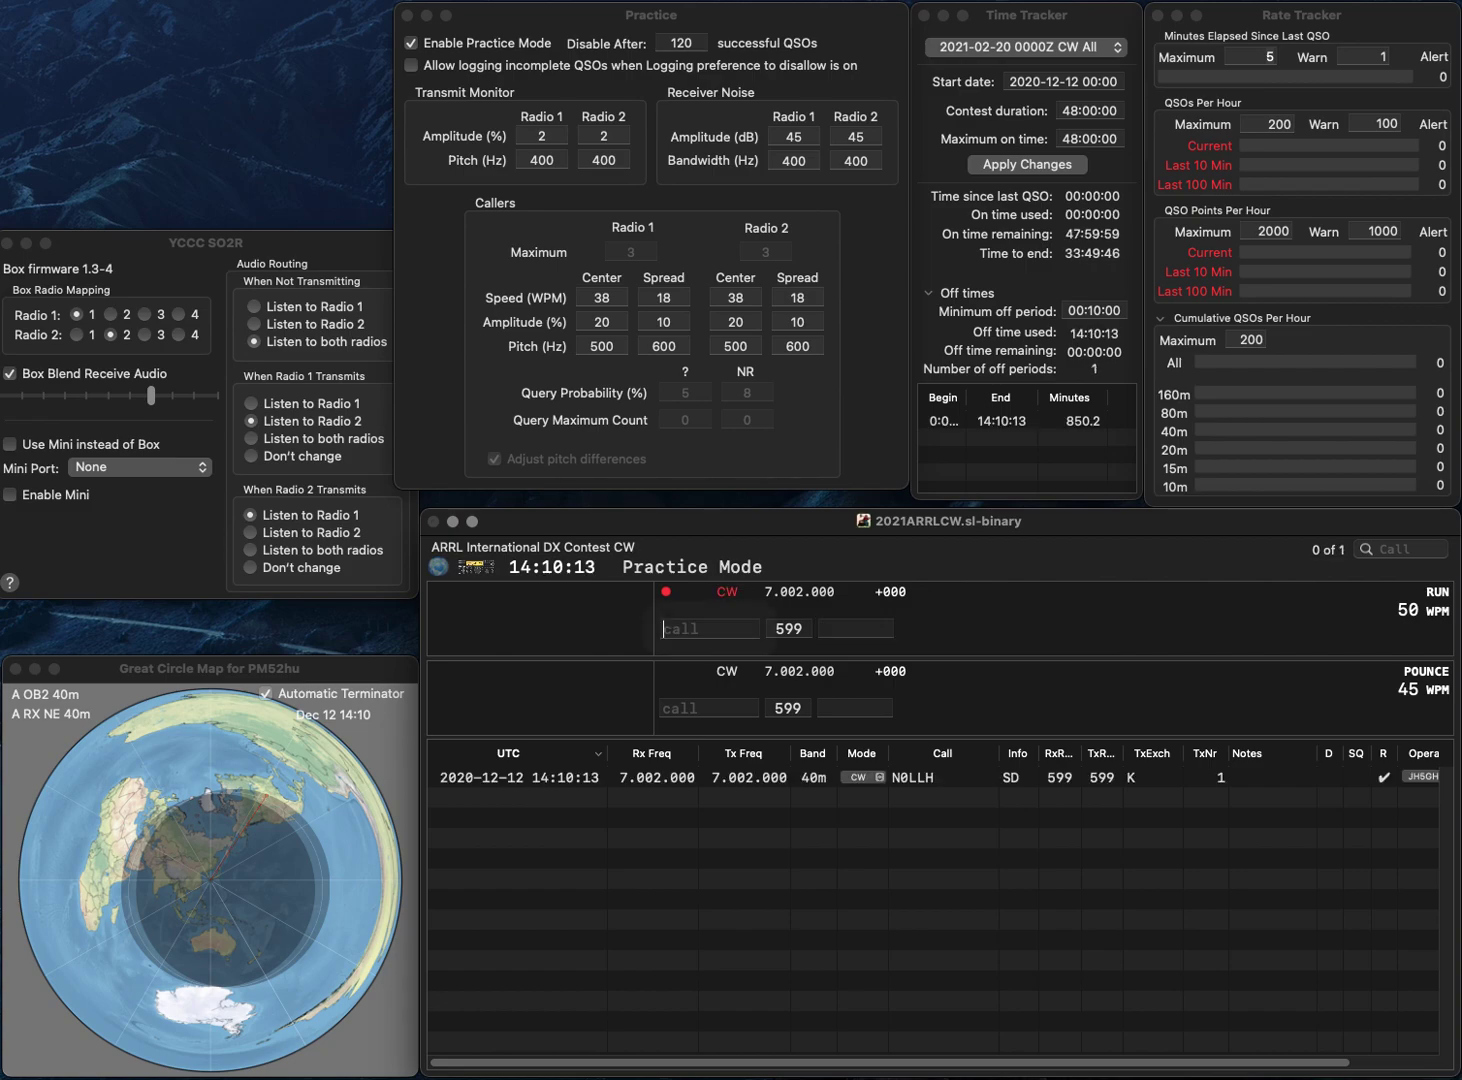
text(W7XZ)
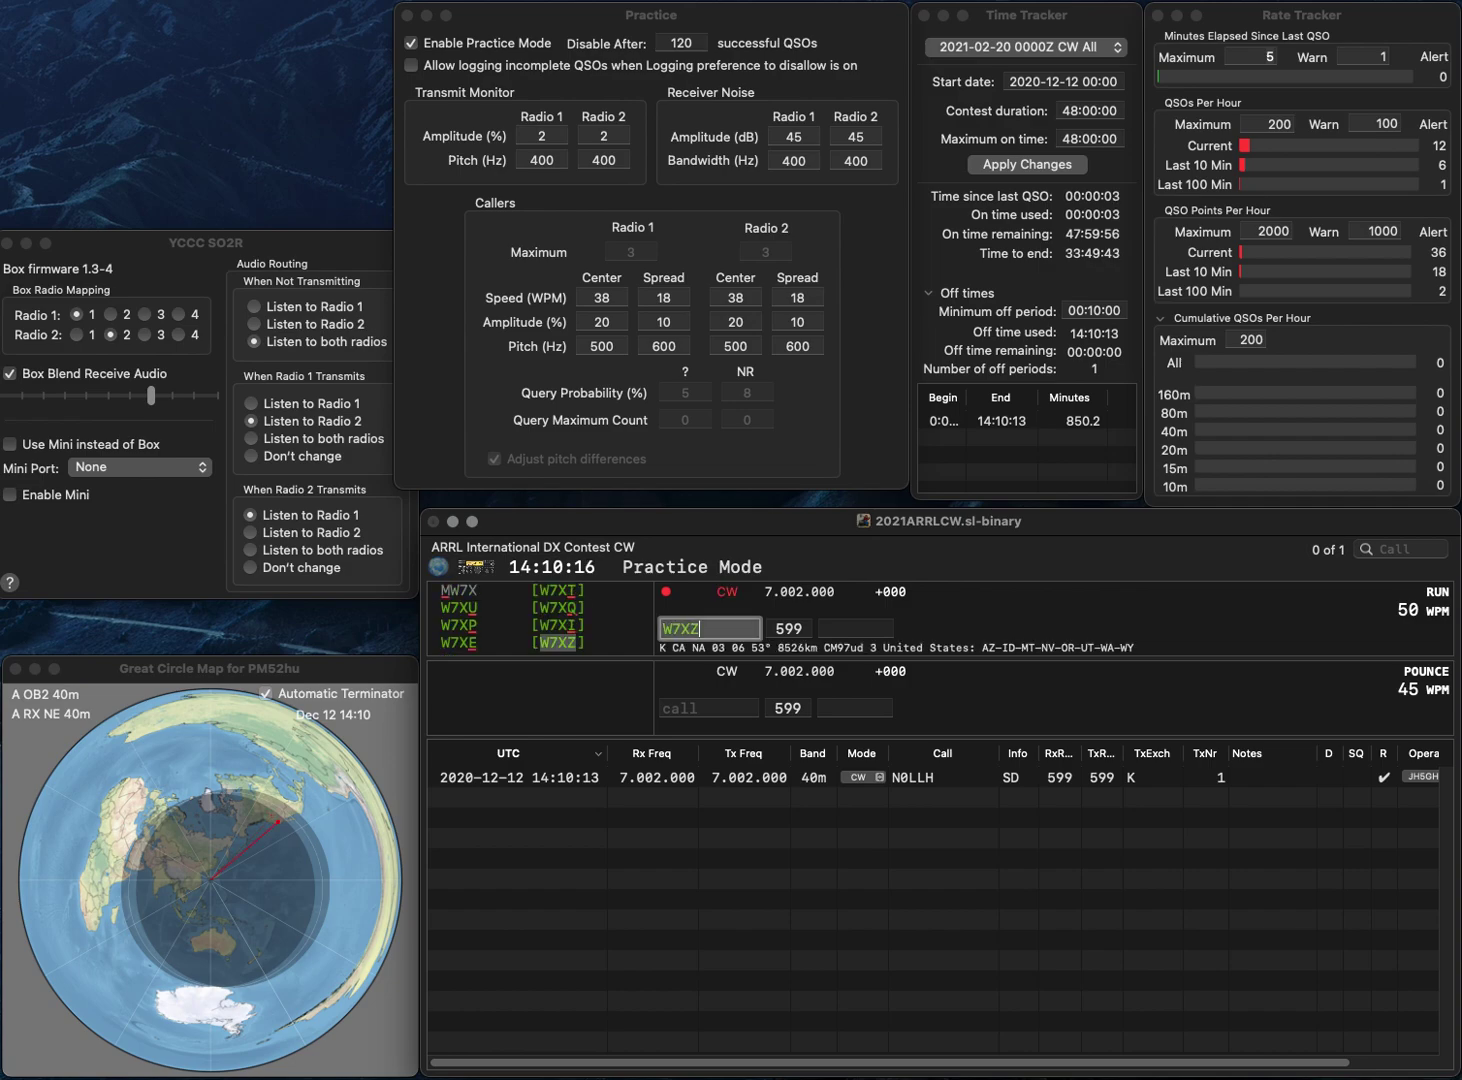
key(space)
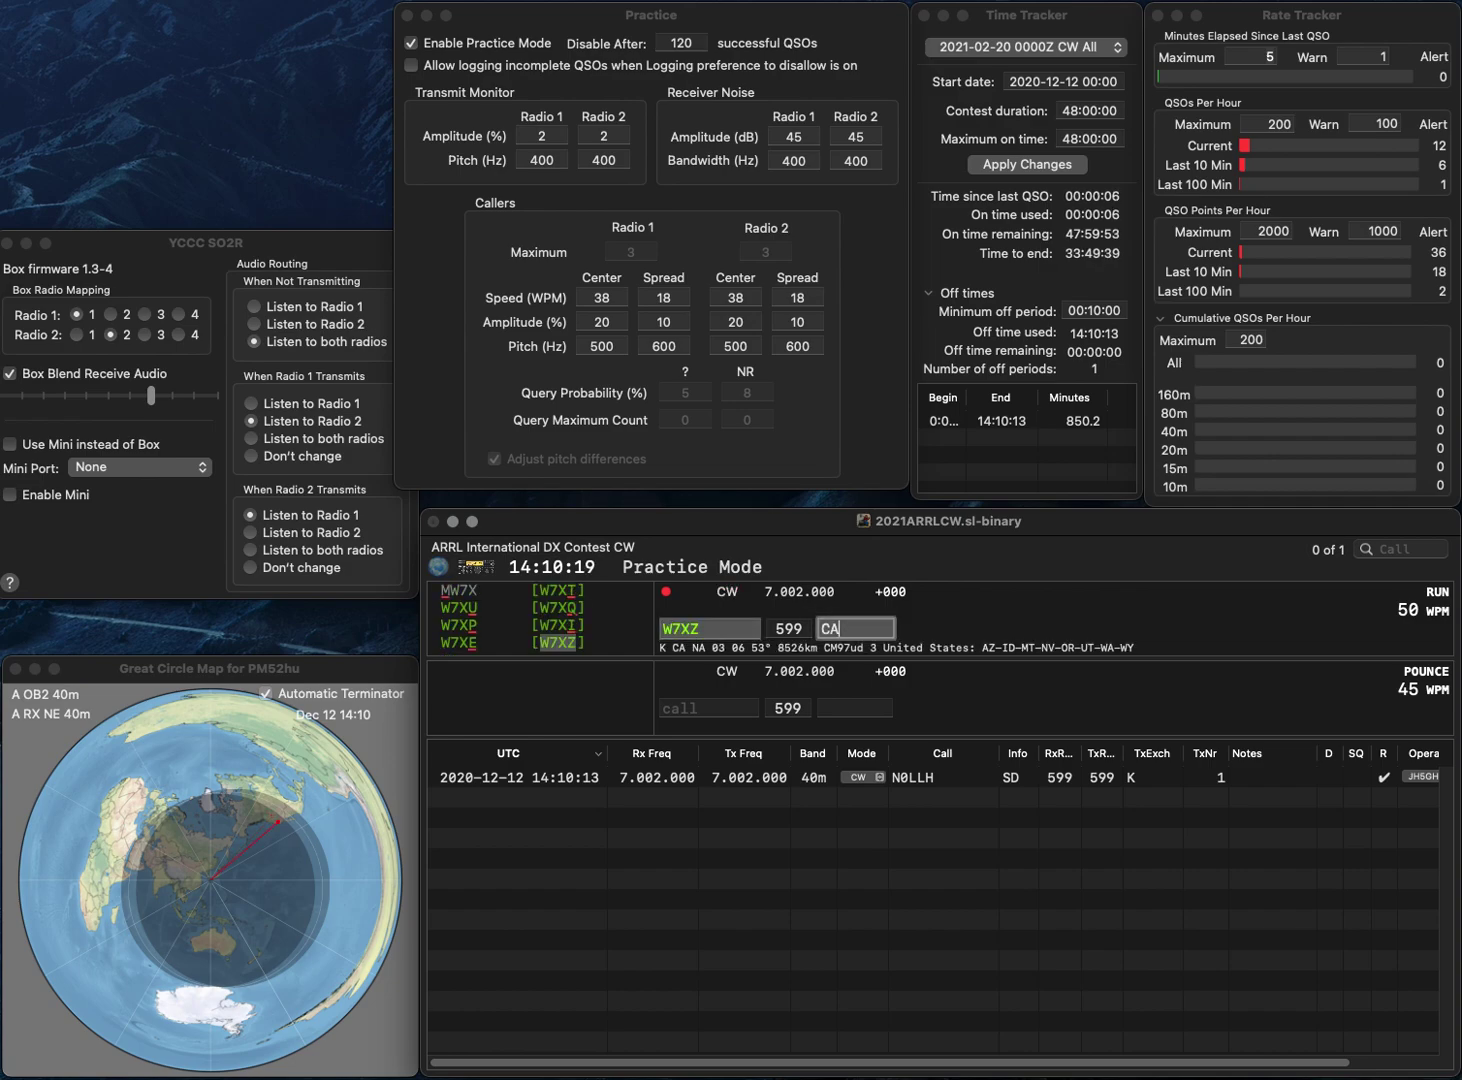
key(Return)
text(K)
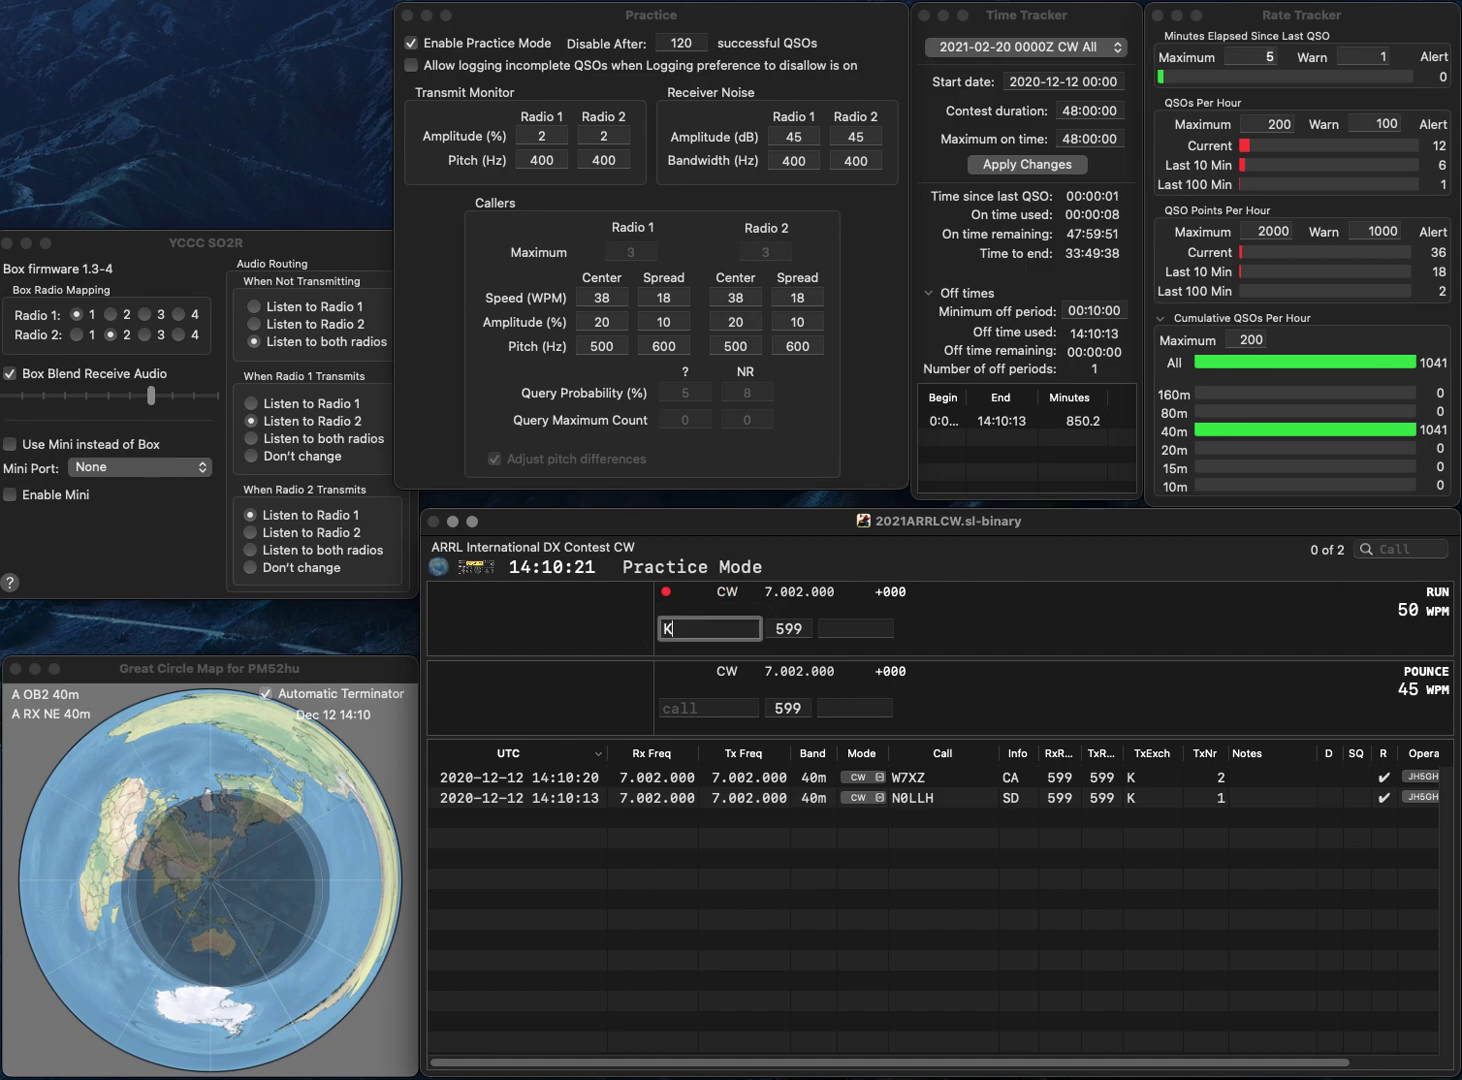
text(D4QMS)
key(space)
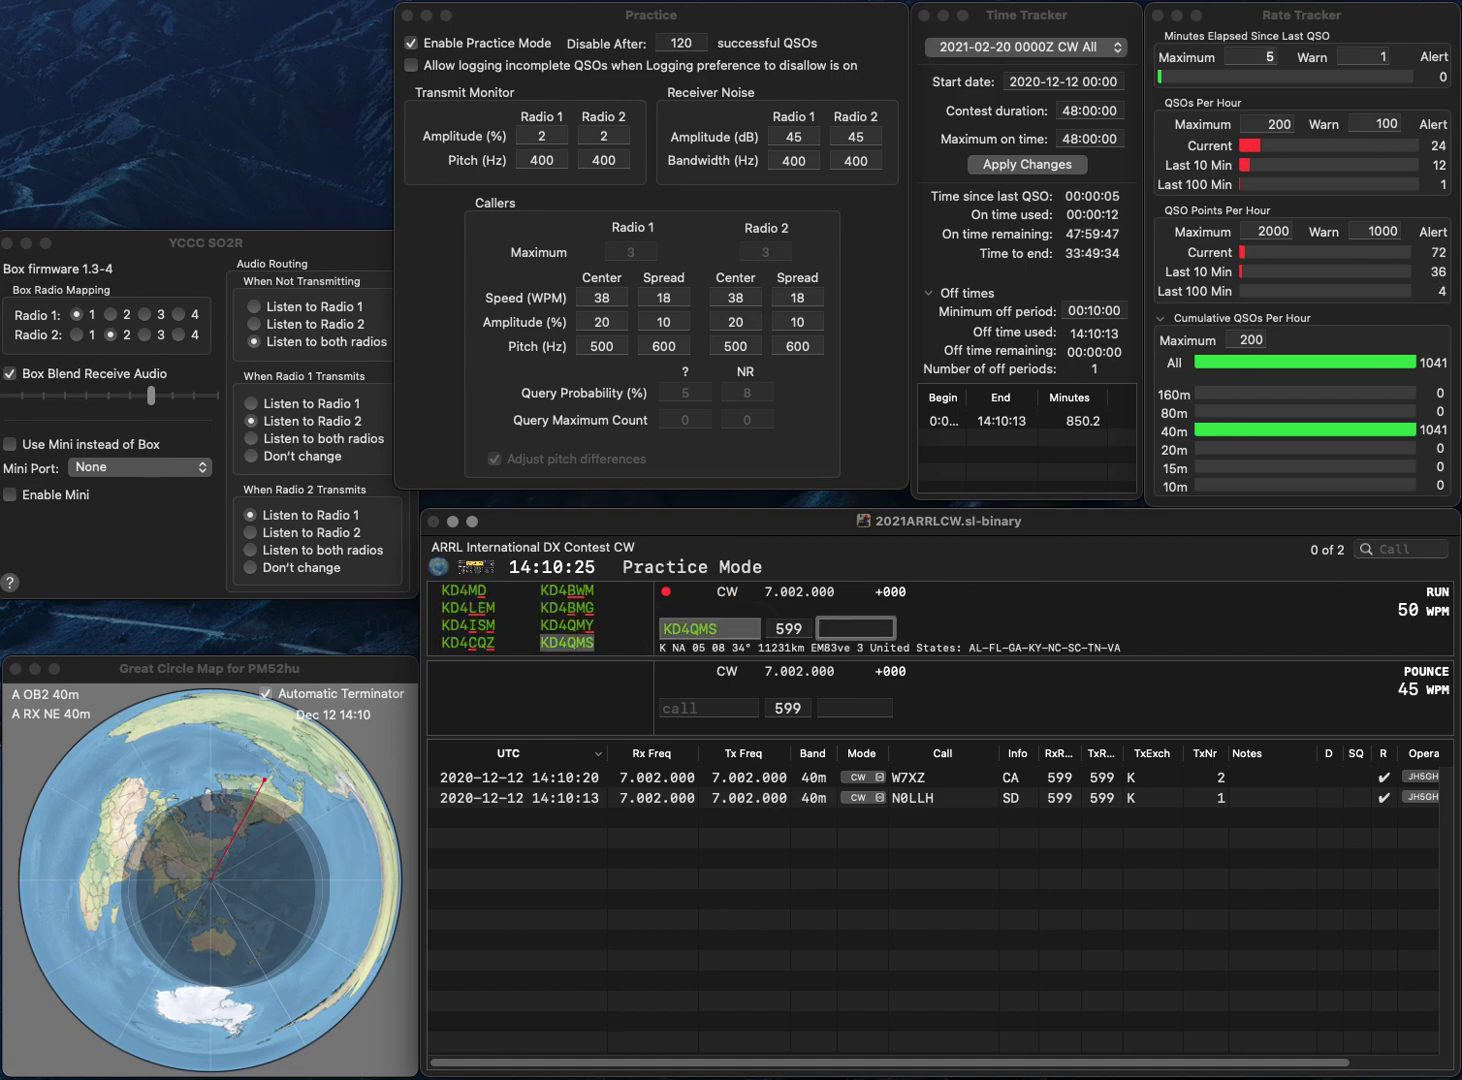
text(AL)
key(Return)
text(K)
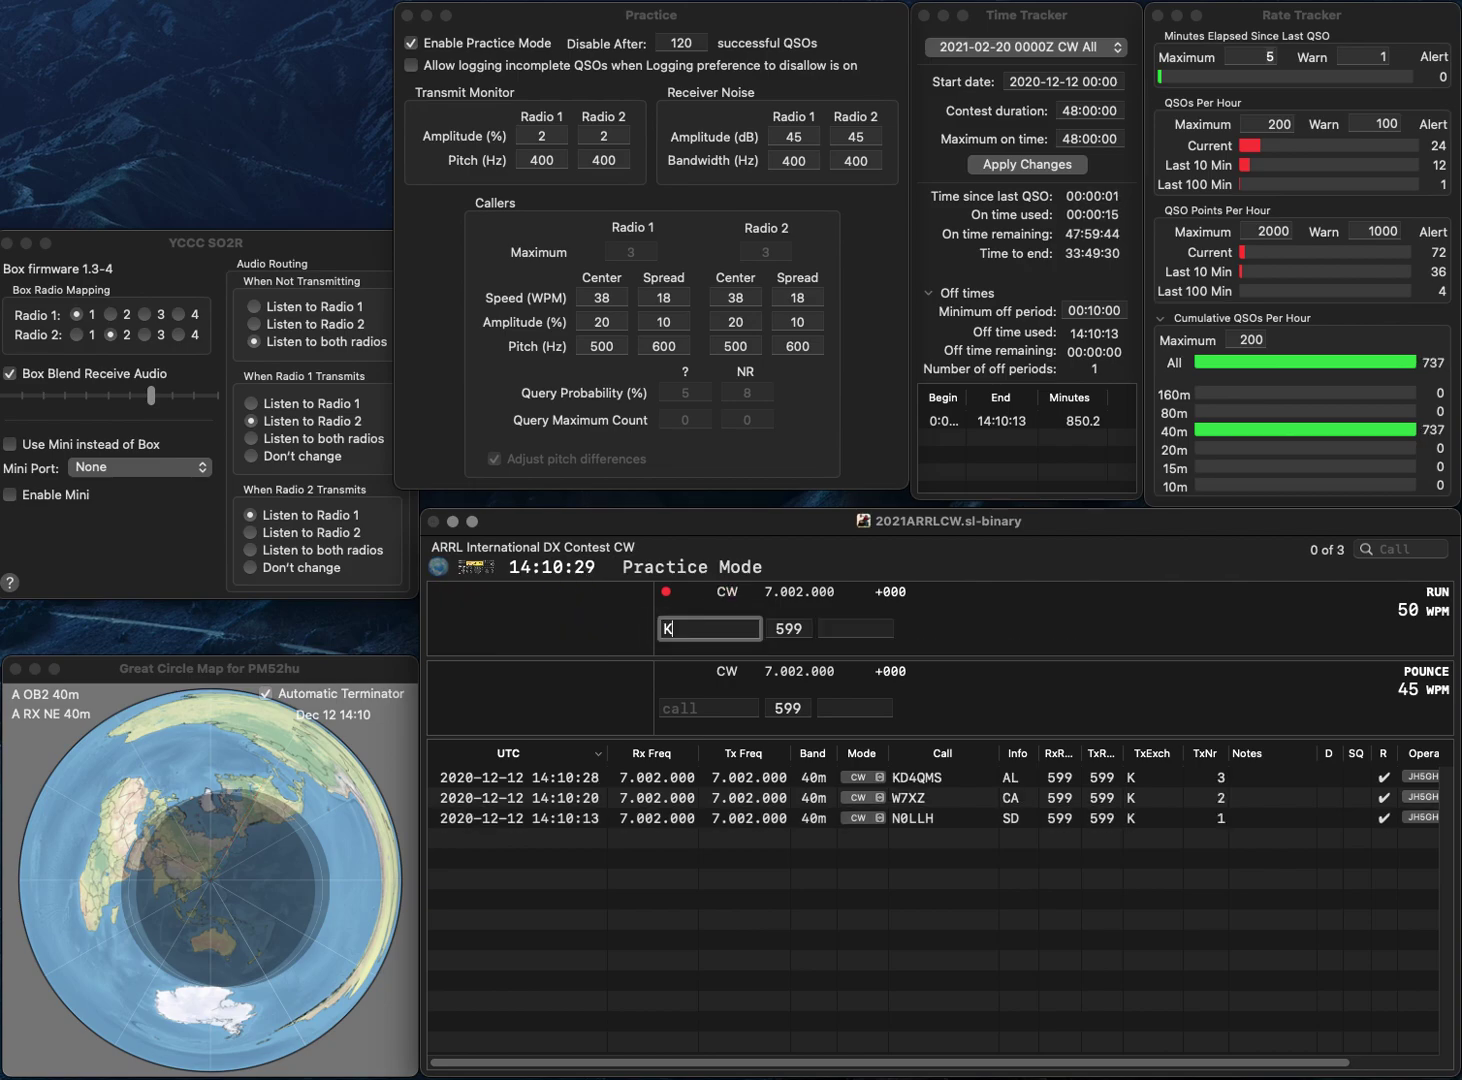
text(2MMW)
key(Return)
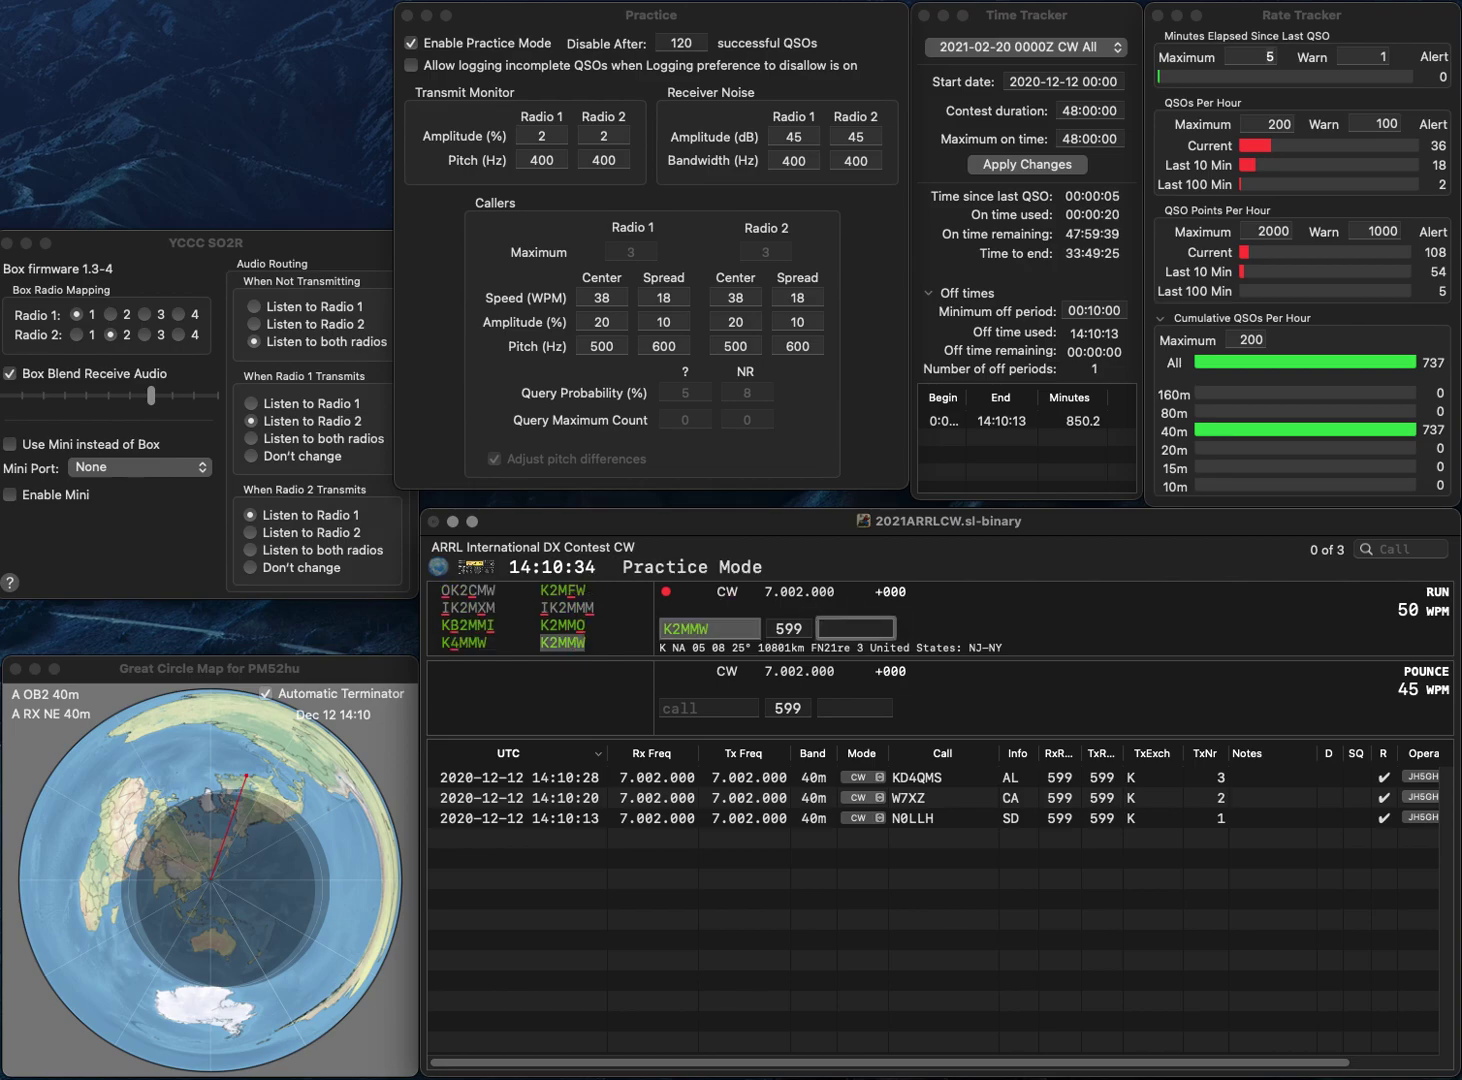
text(NCY)
key(Return)
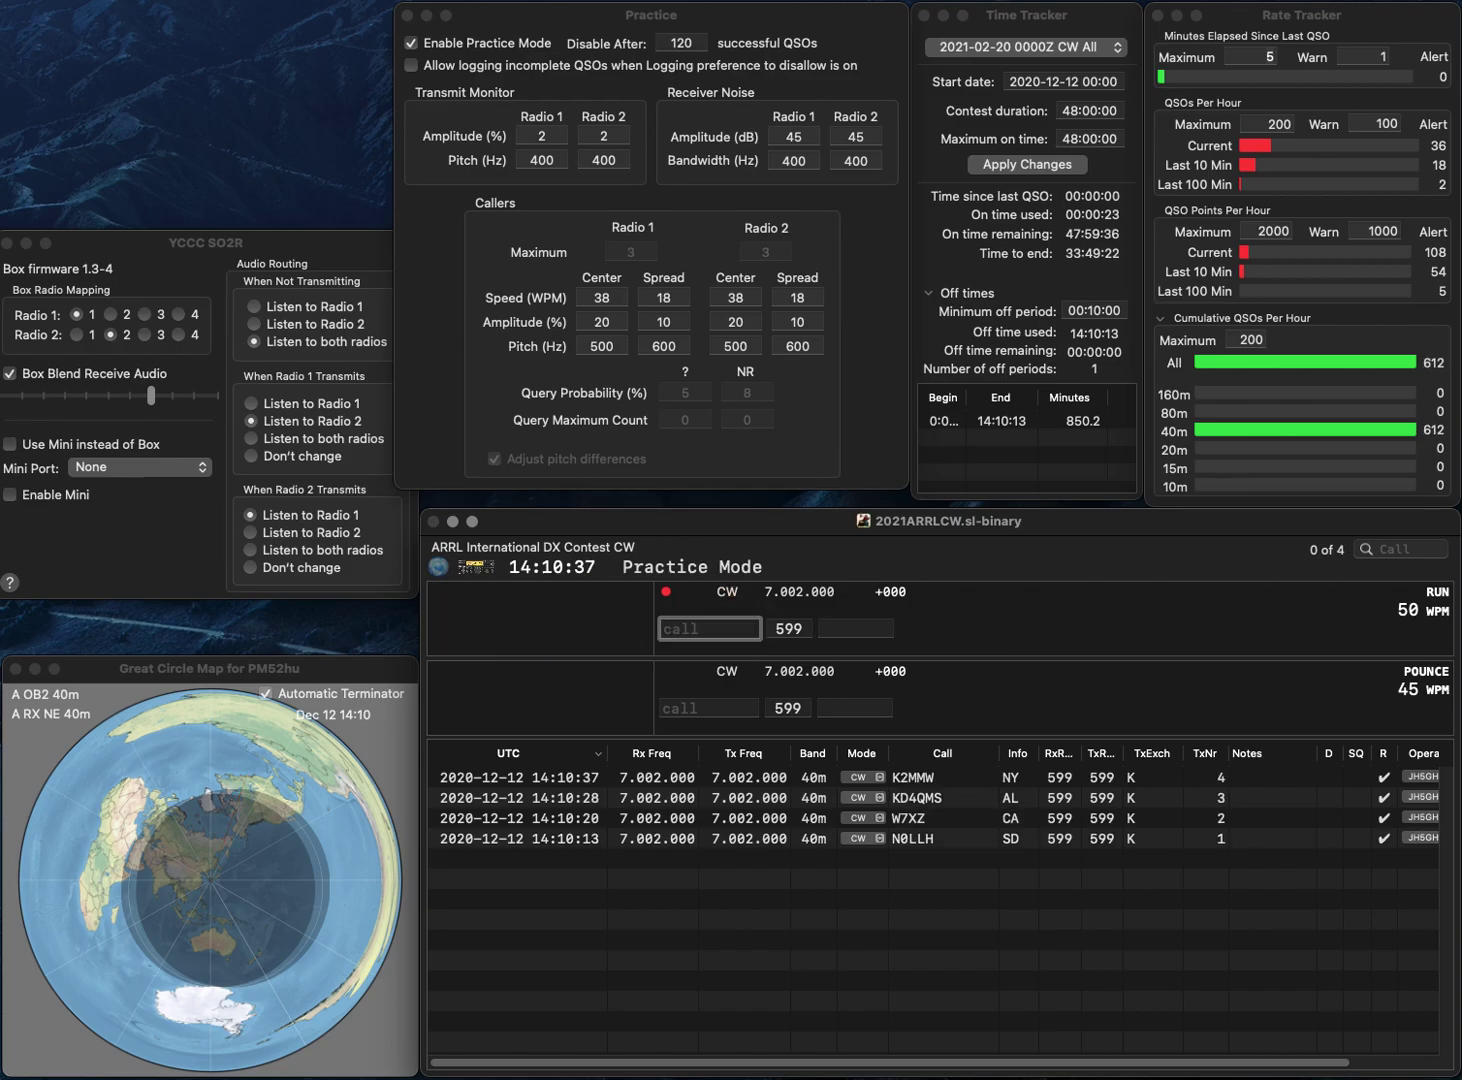
text(KC7AR)
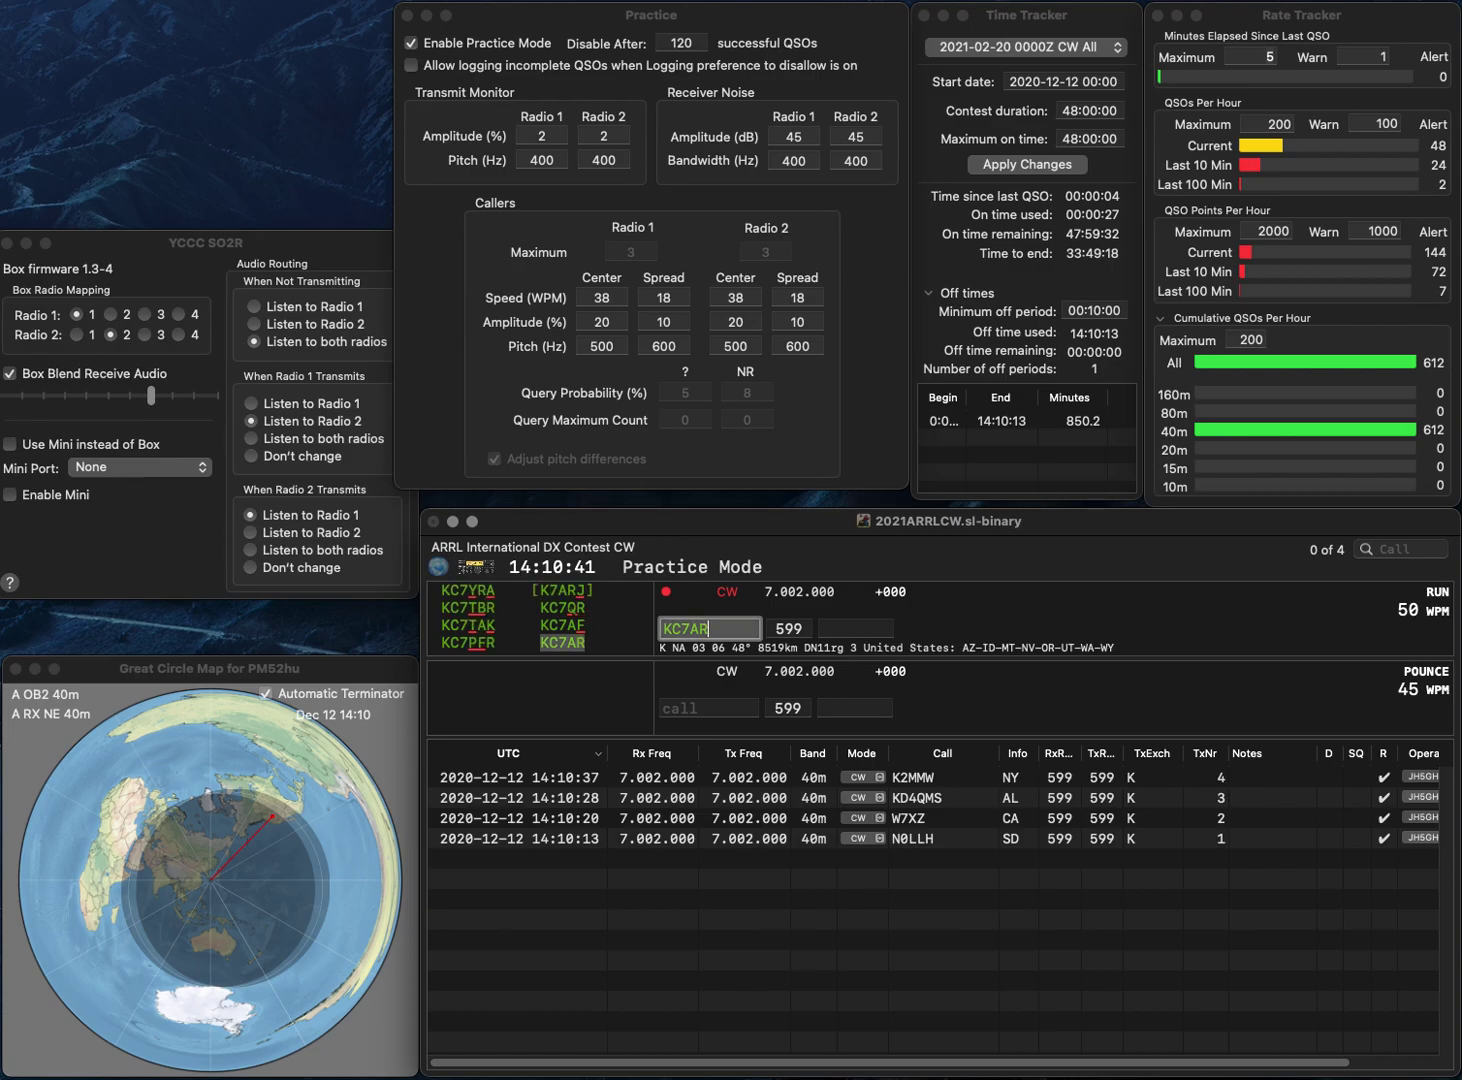
key(Return)
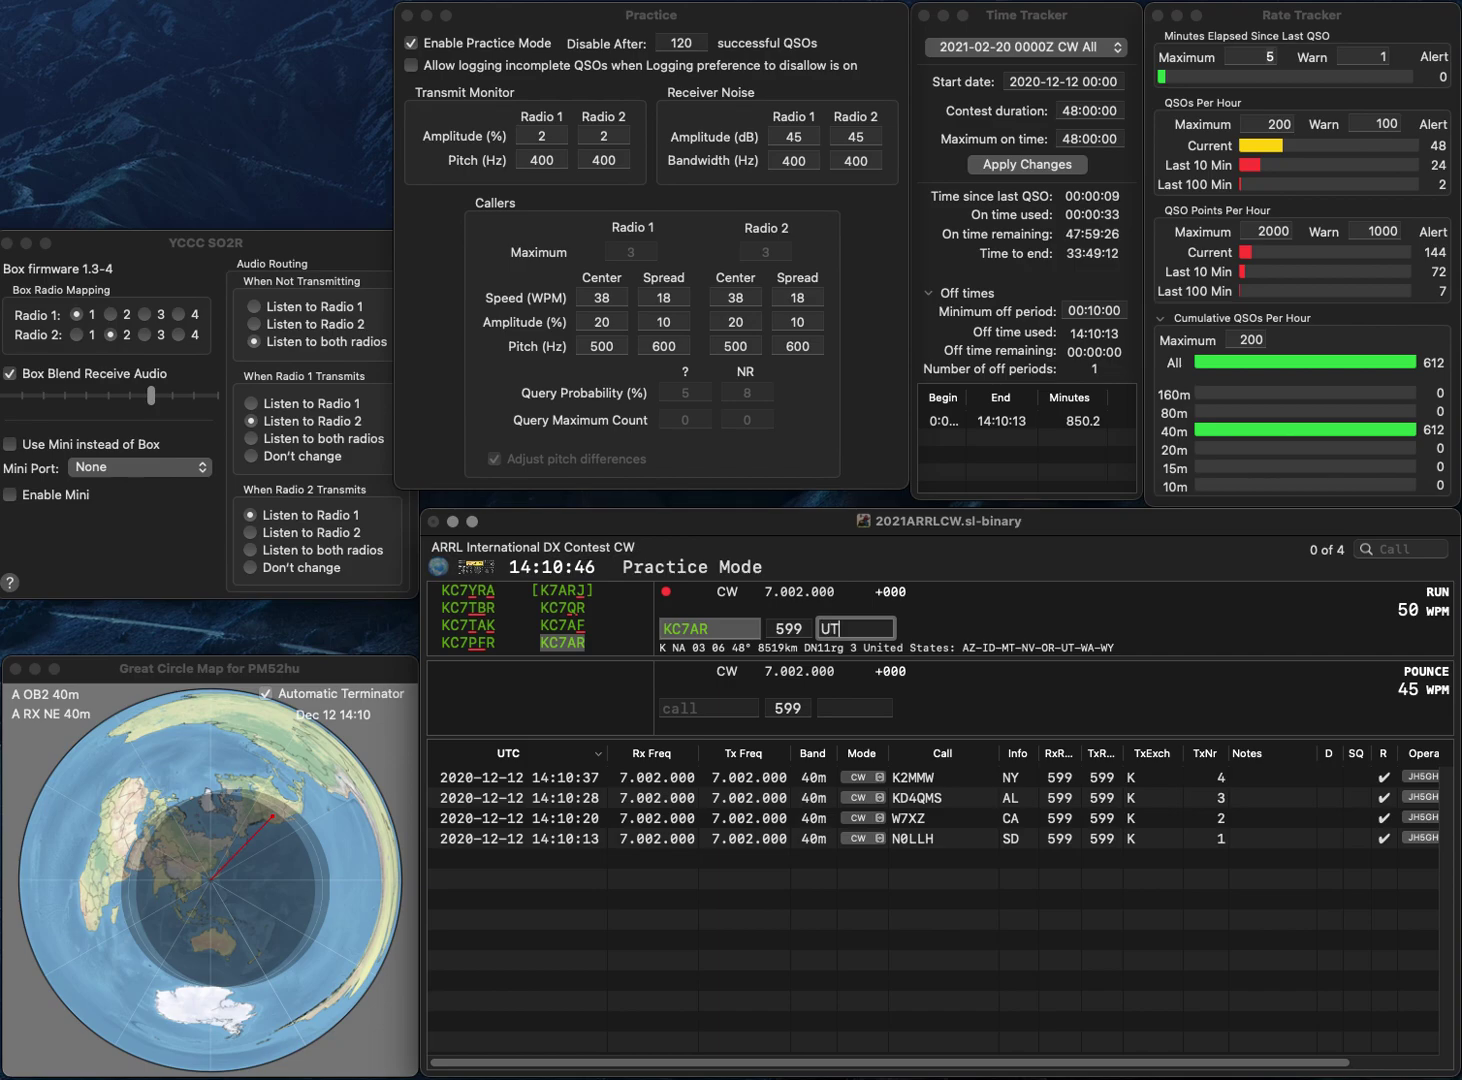
key(Return)
text(W0IW)
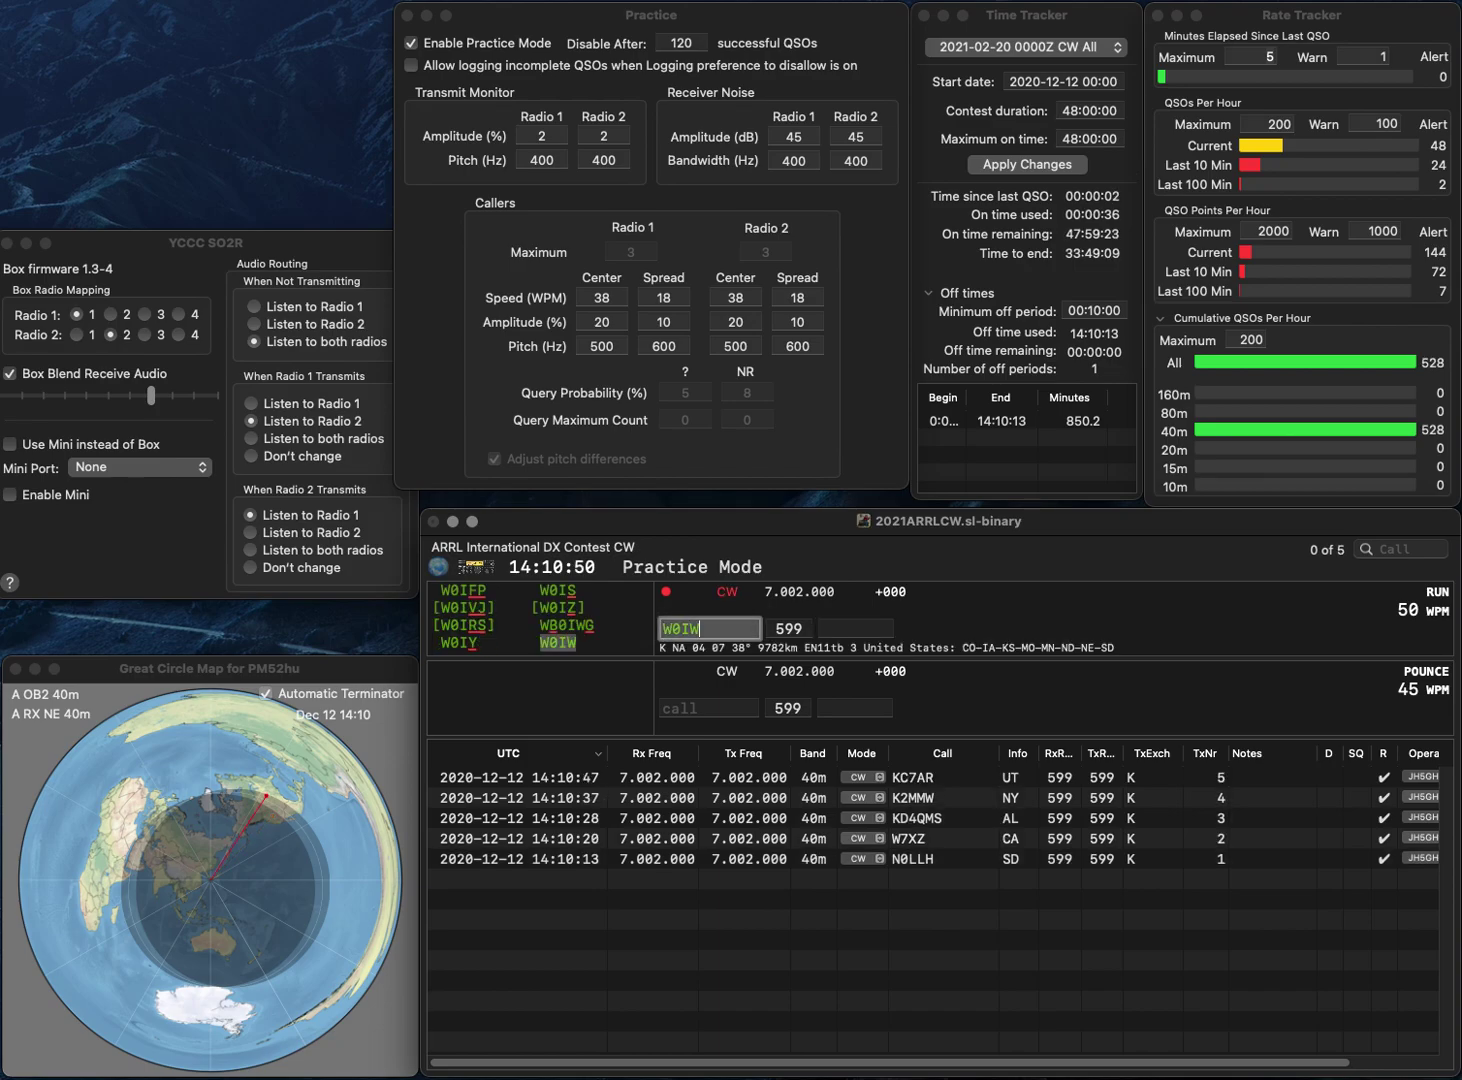
key(Return)
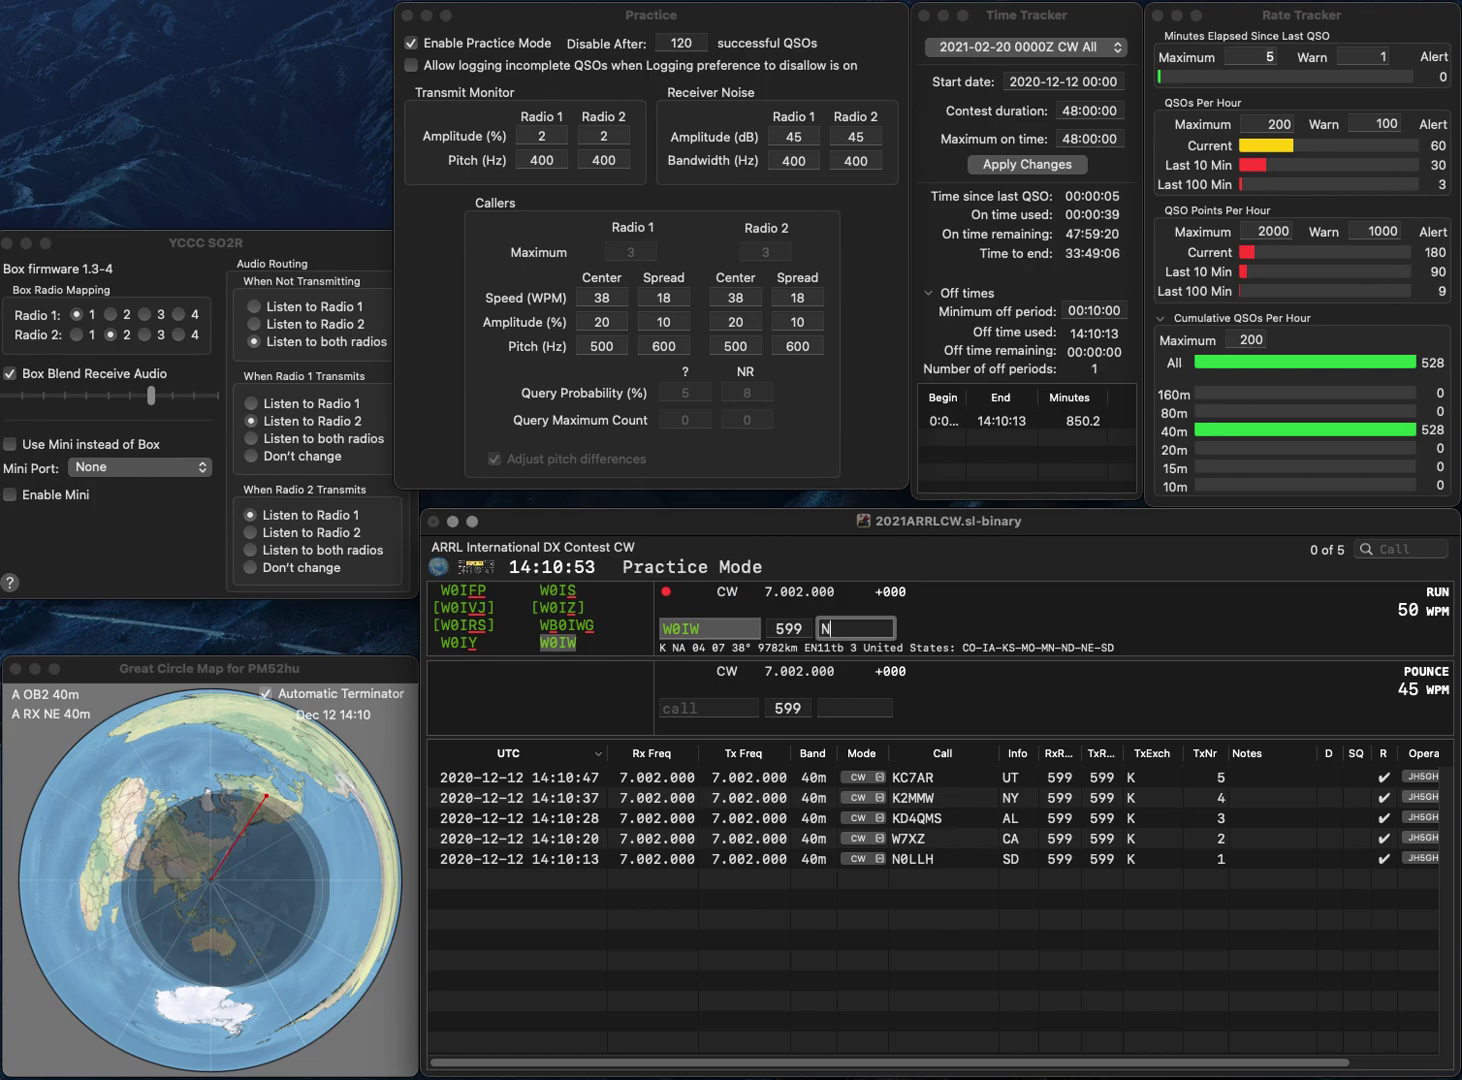
key(Return)
text(K)
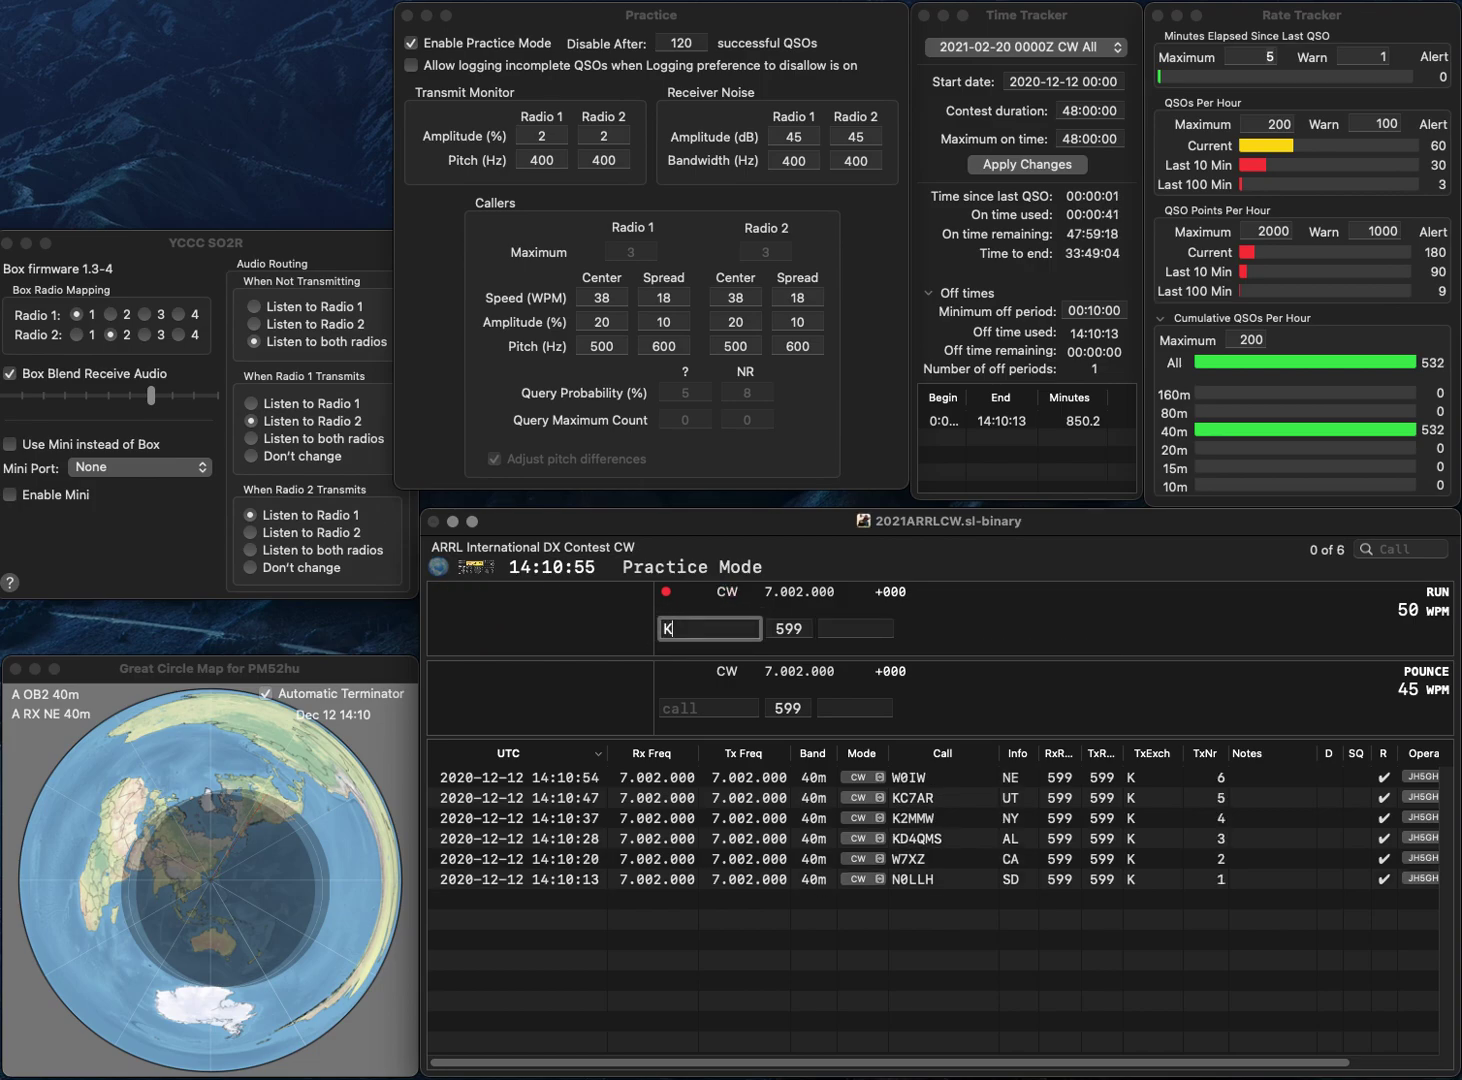
text(A8LCW)
key(Return)
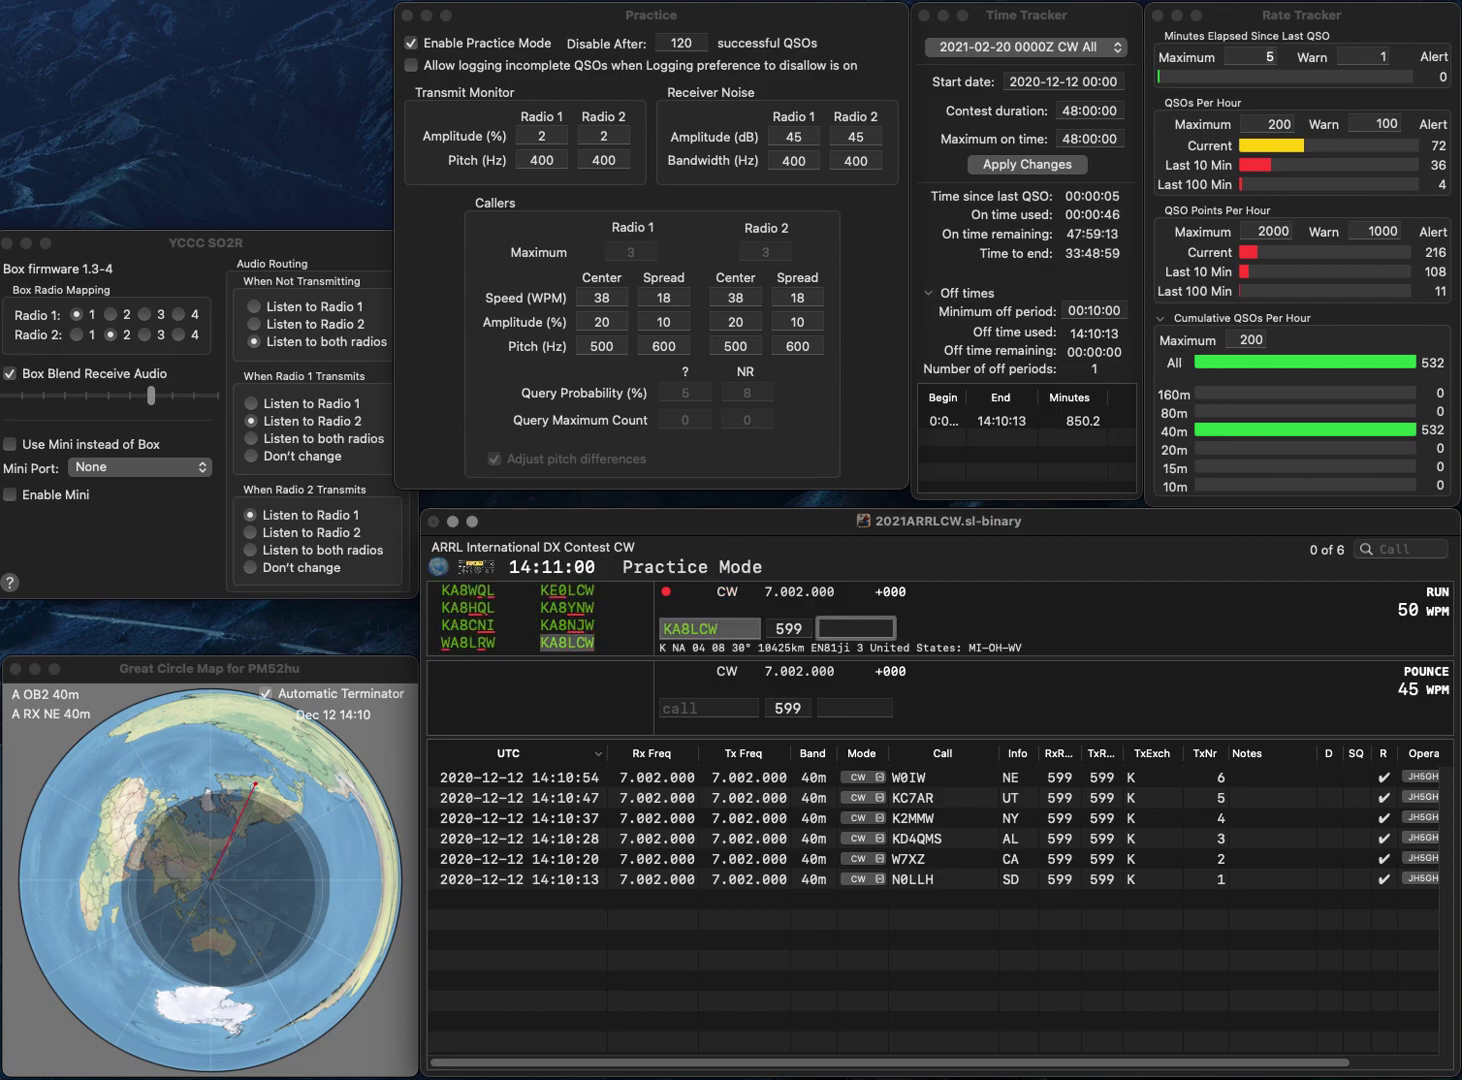
text(MI)
key(Return)
text(W4EET)
key(Return)
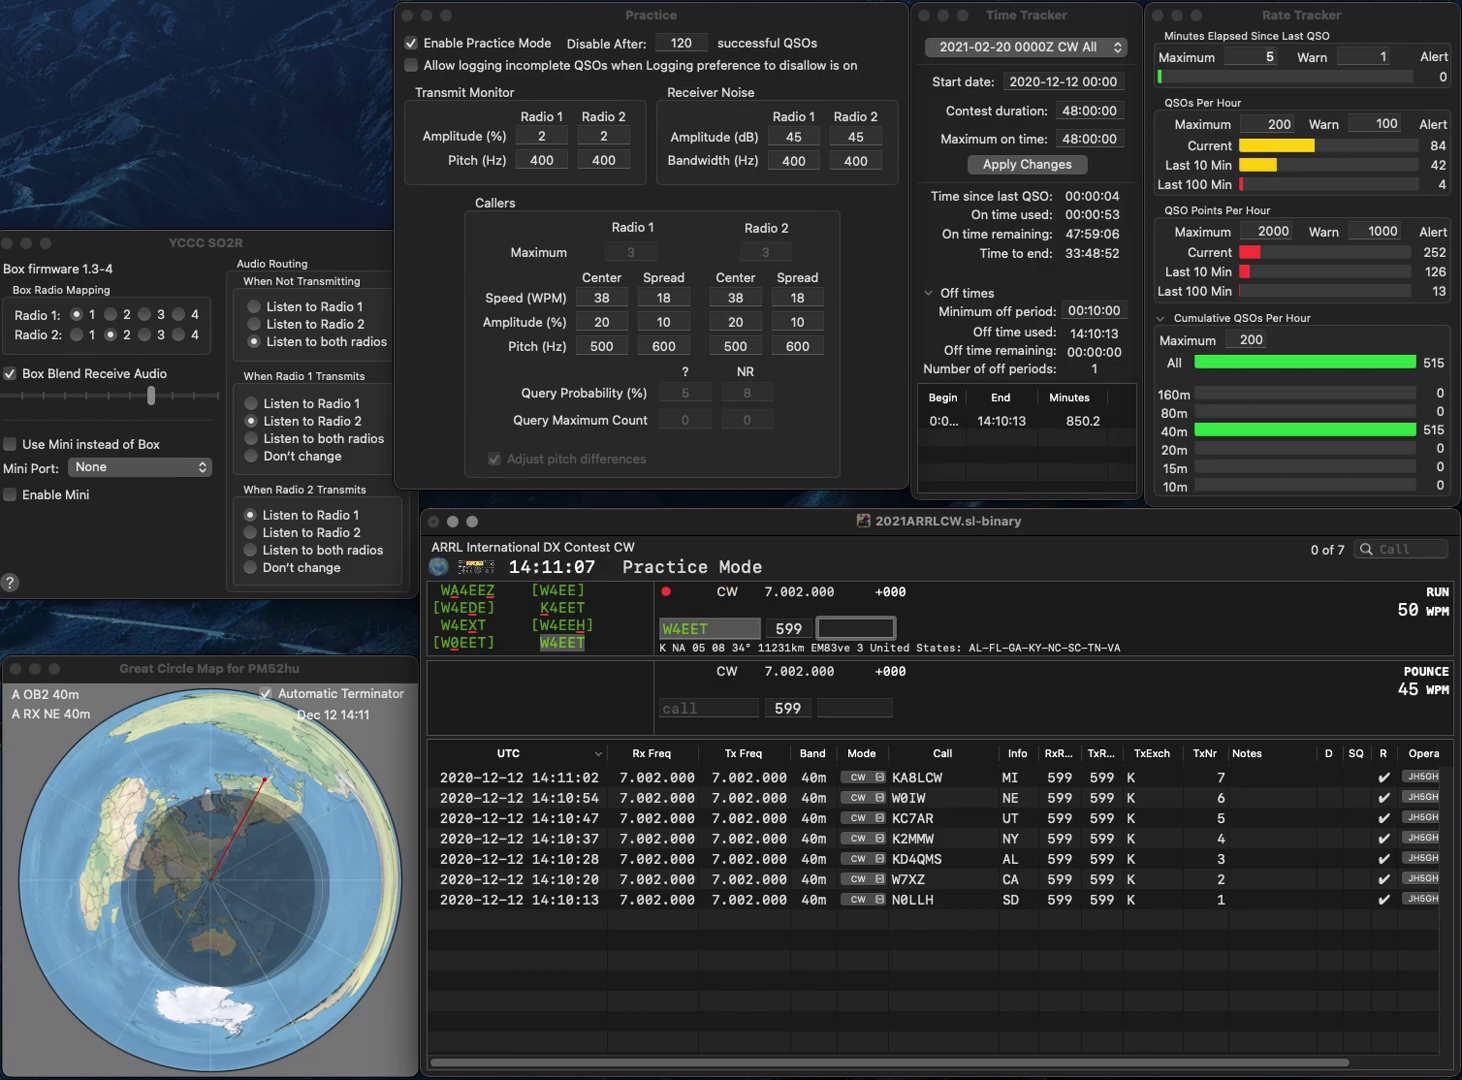
text(FL)
key(Return)
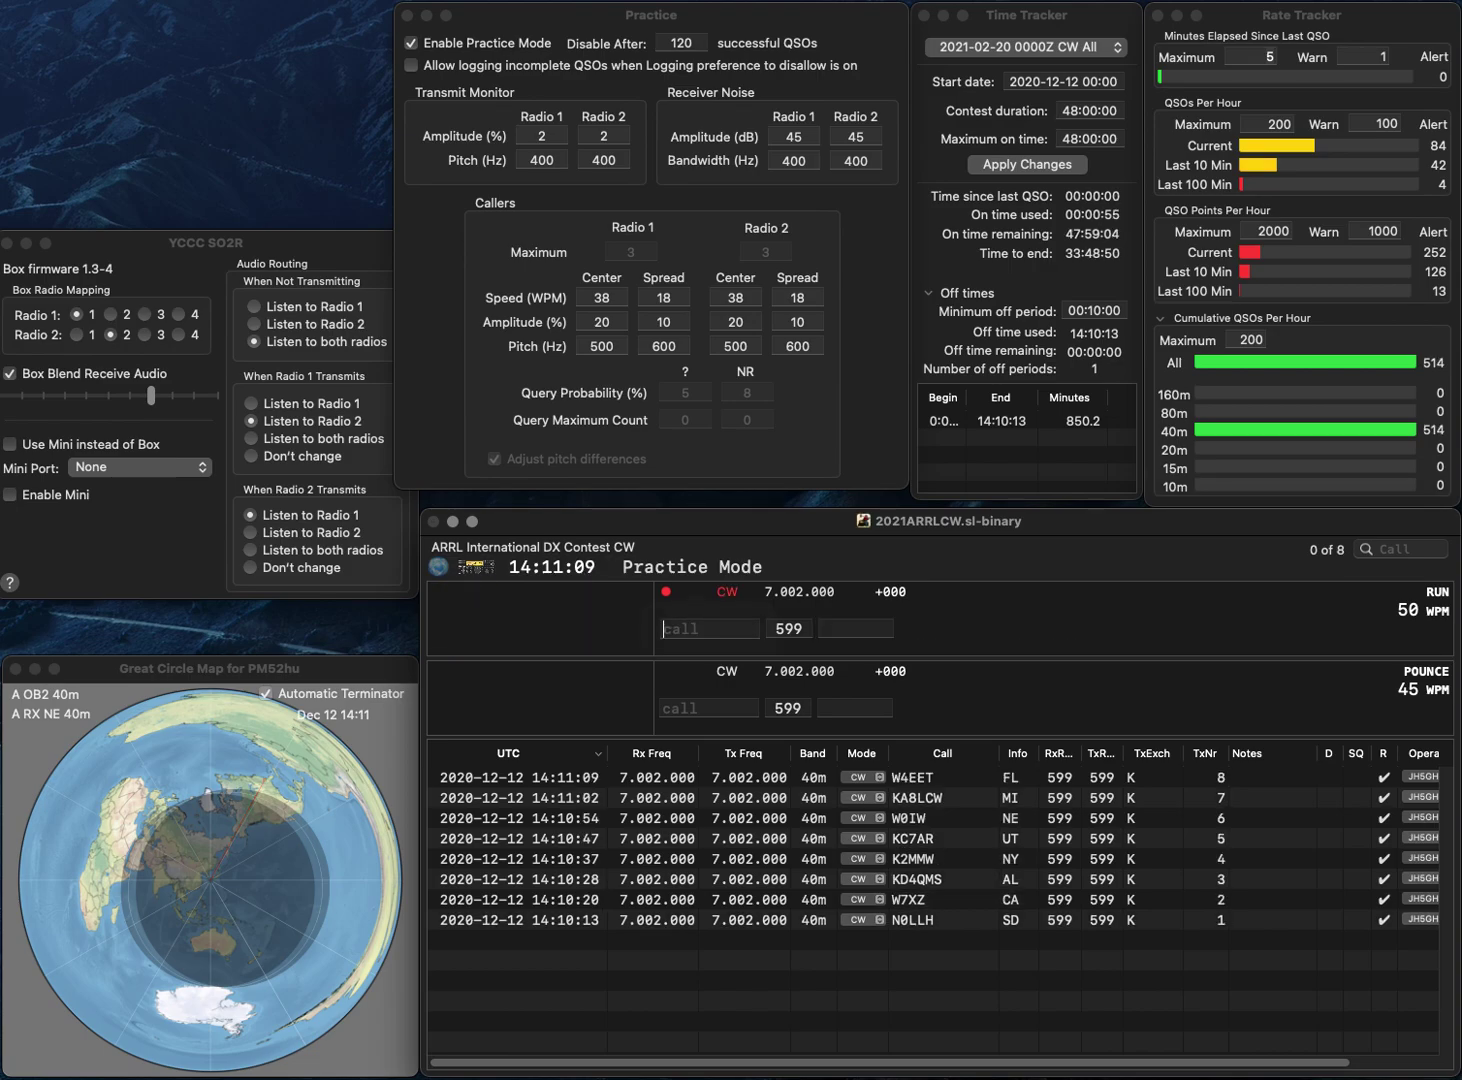
text(N)
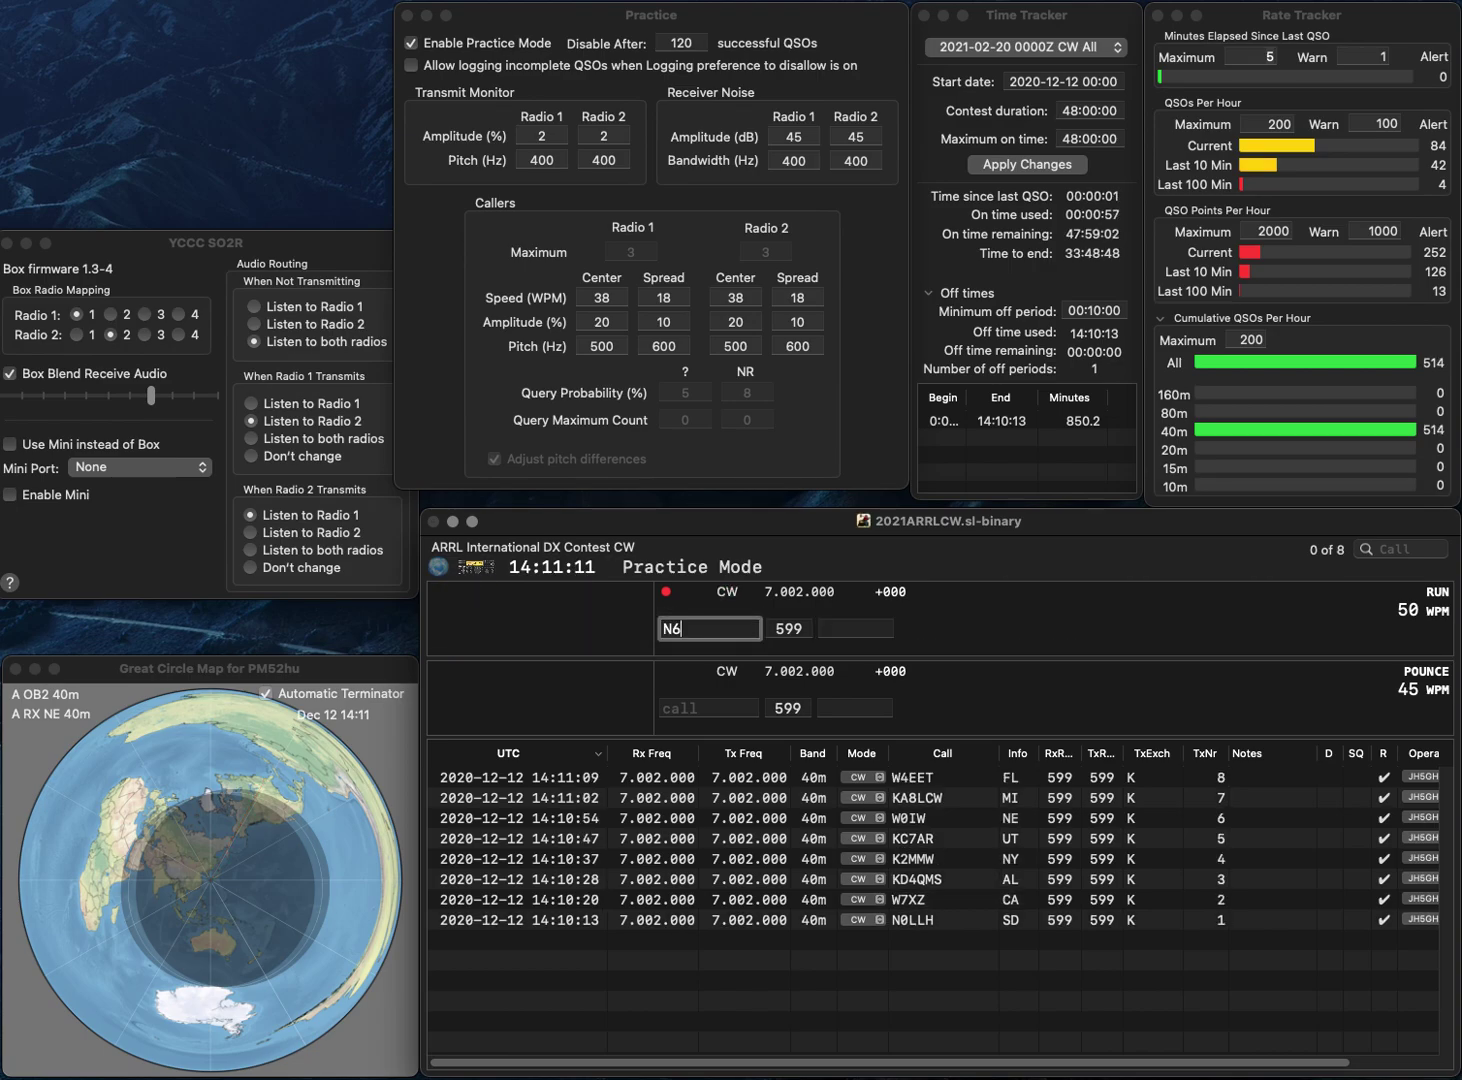
text(E6)
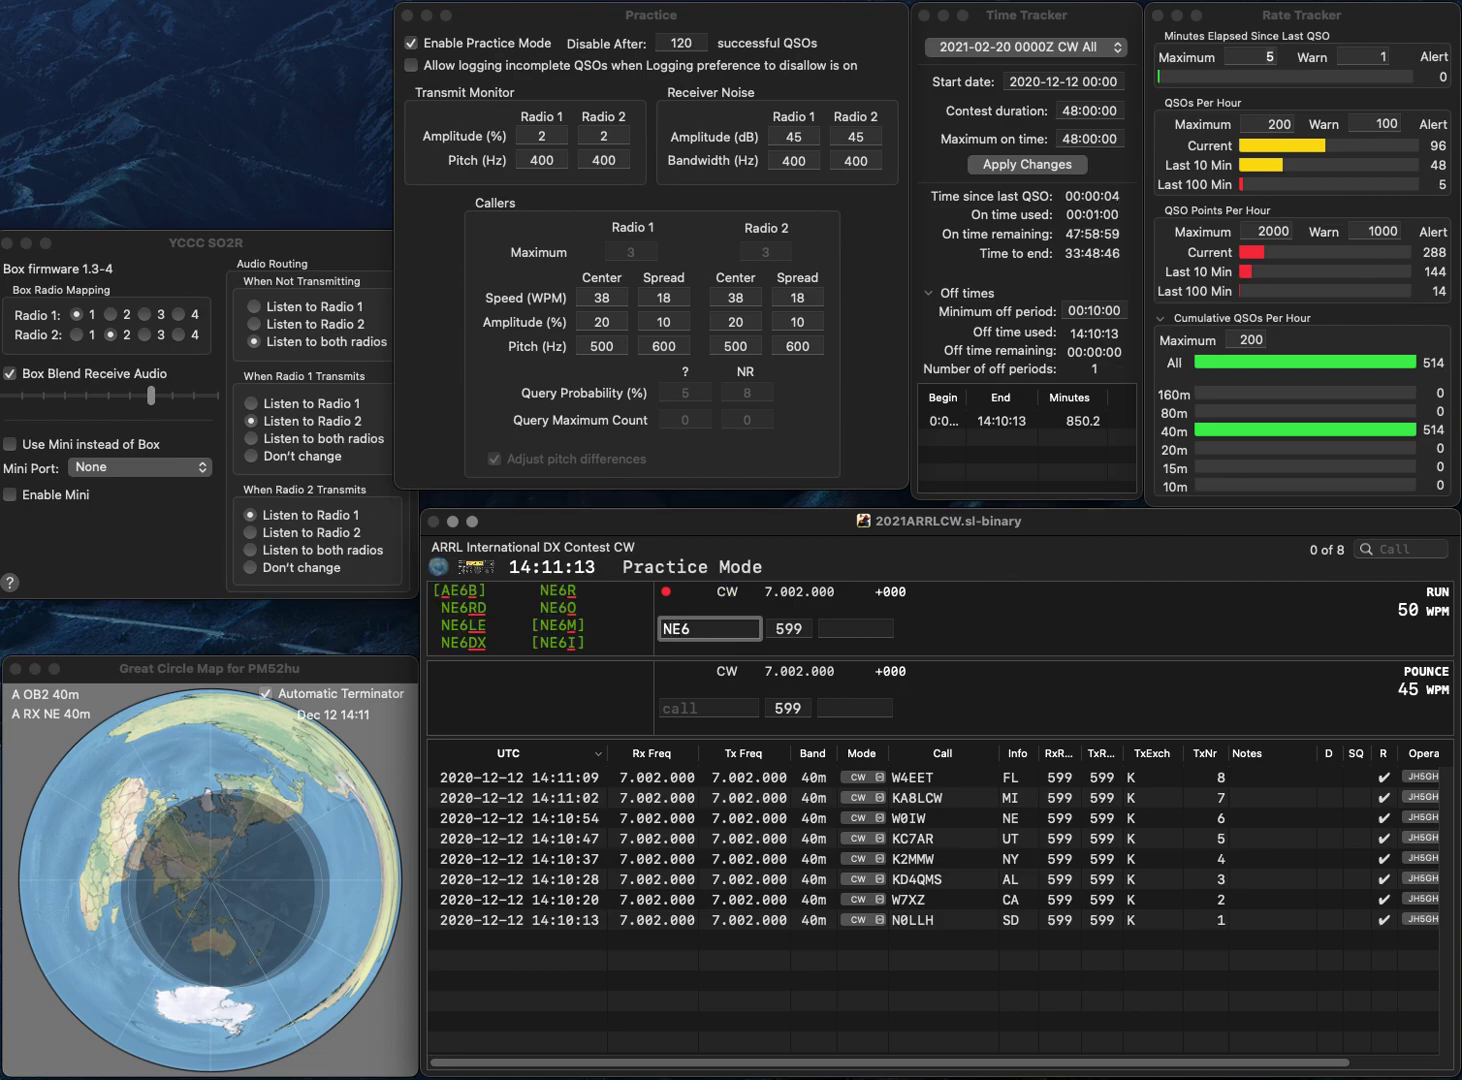
text(DX)
key(space)
text(CA)
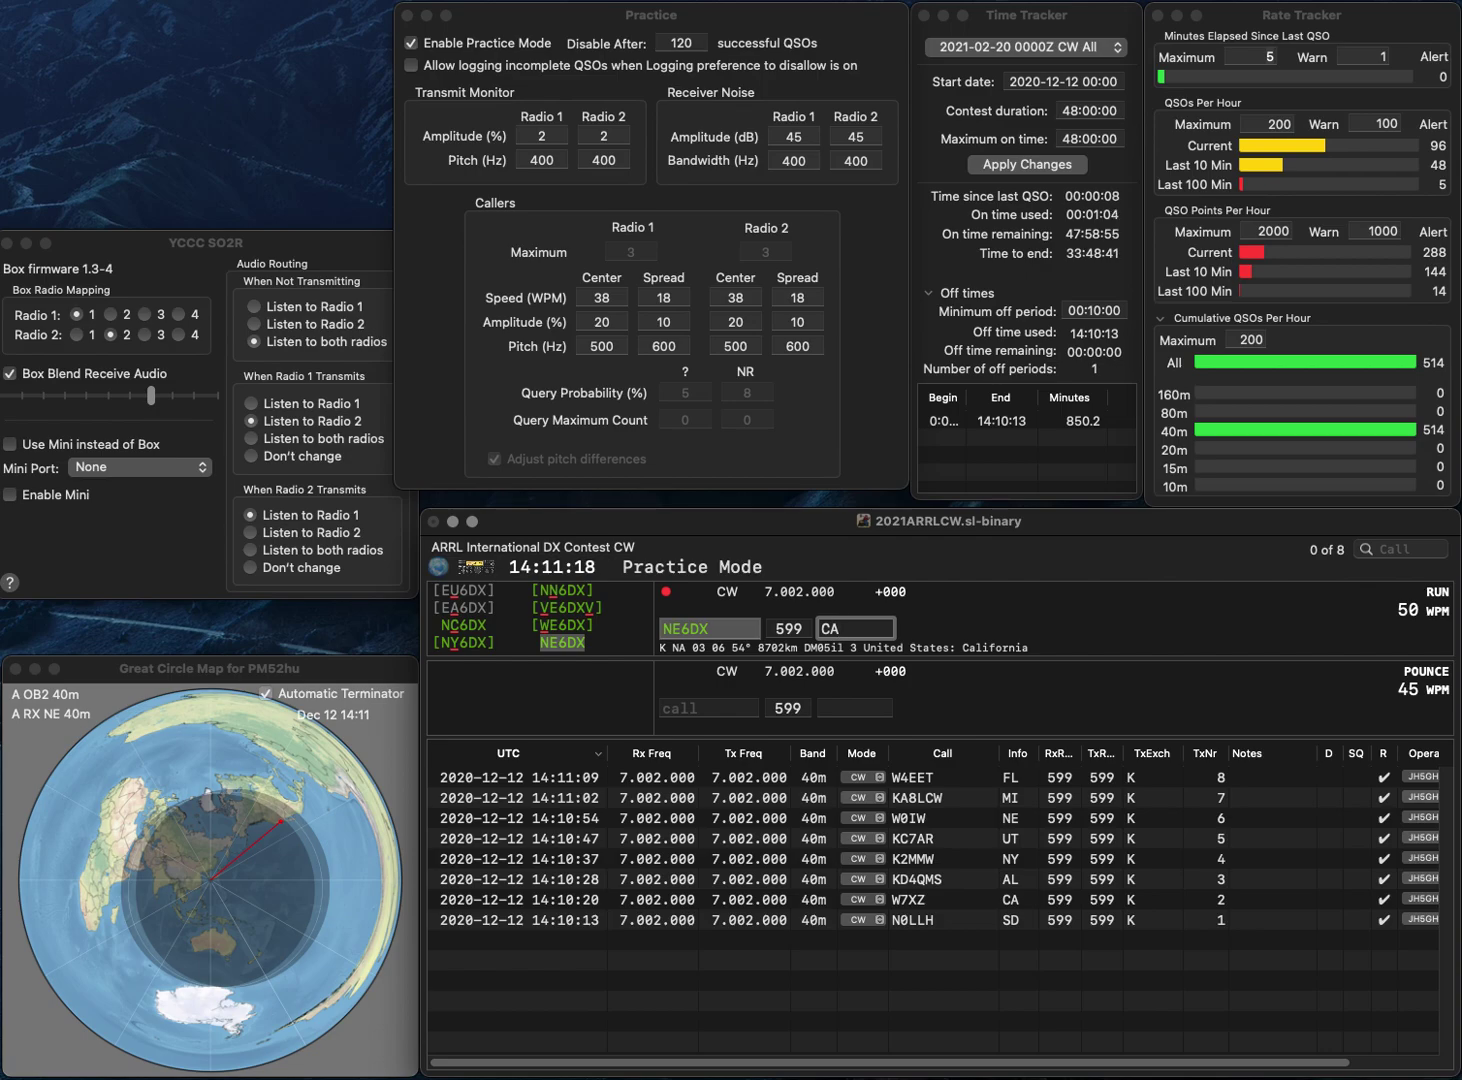
key(Return)
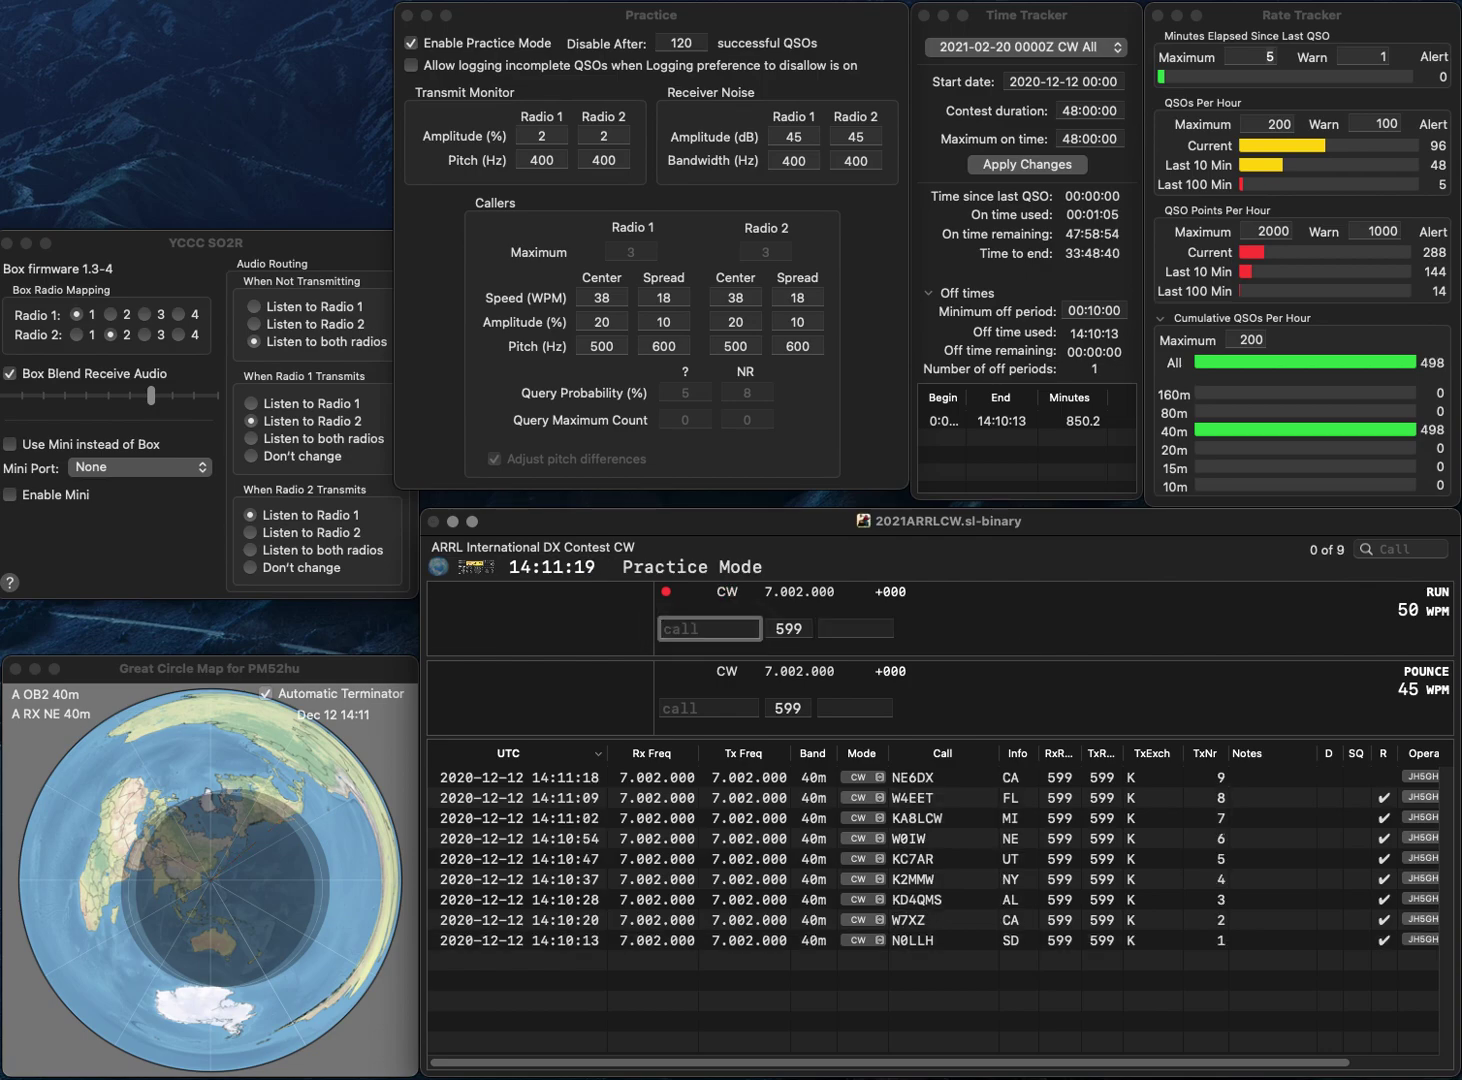
- Log a CW contact on the run radio with call sign NR8Z and received exchange OH
text(NR8Z)
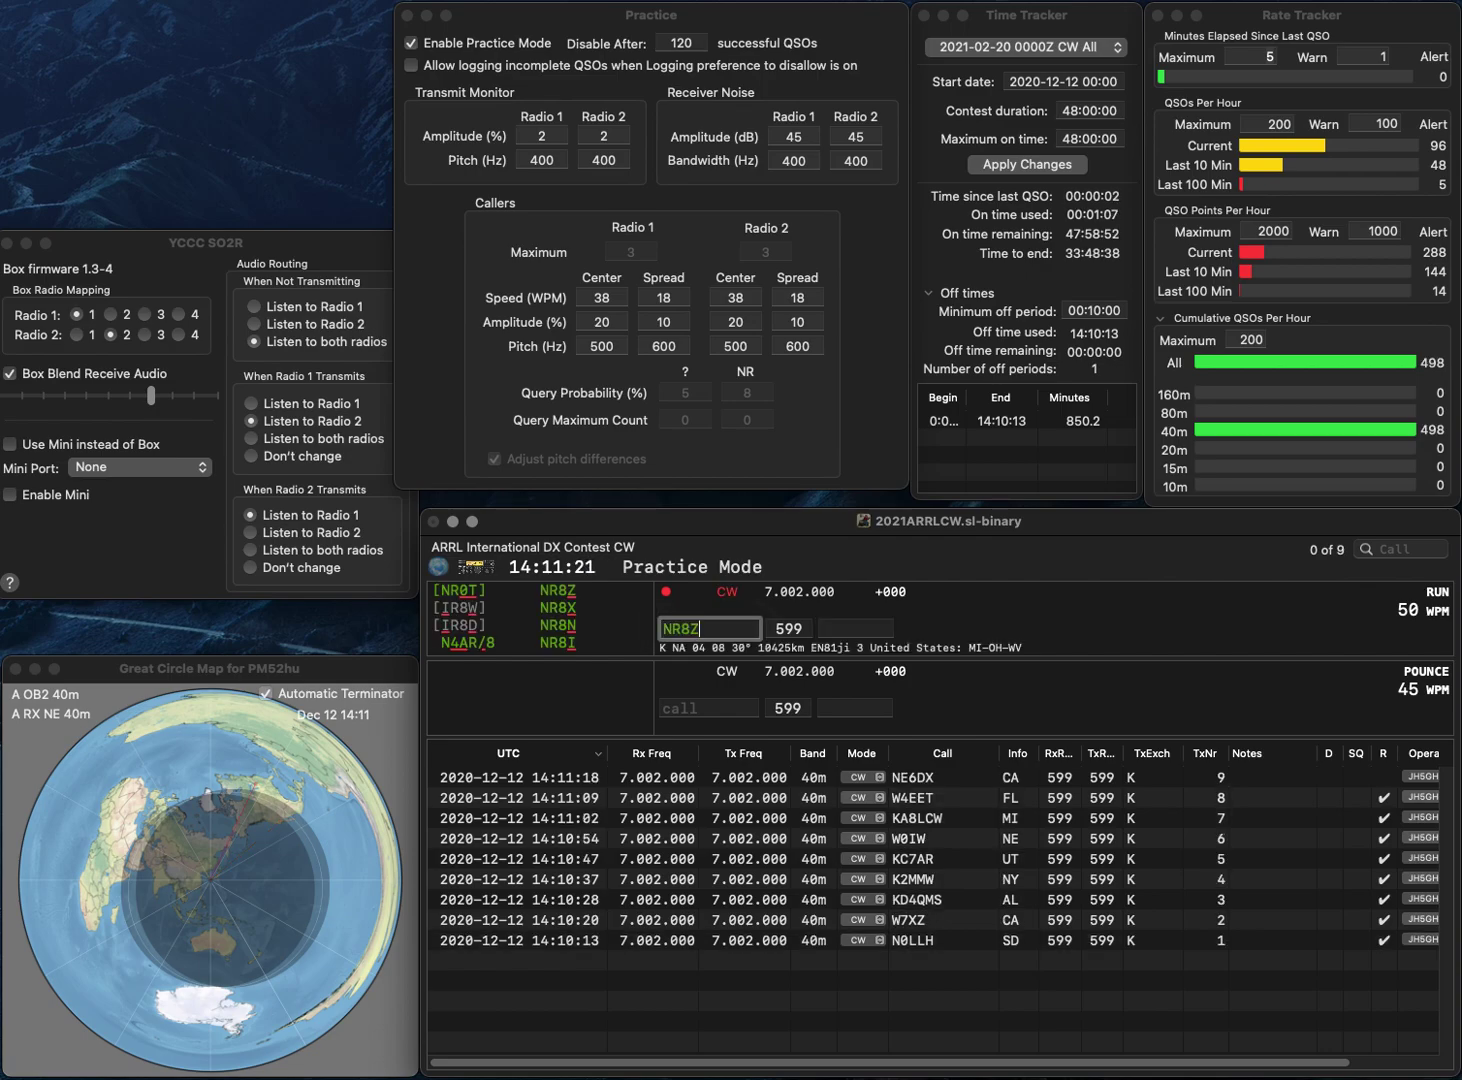
key(Return)
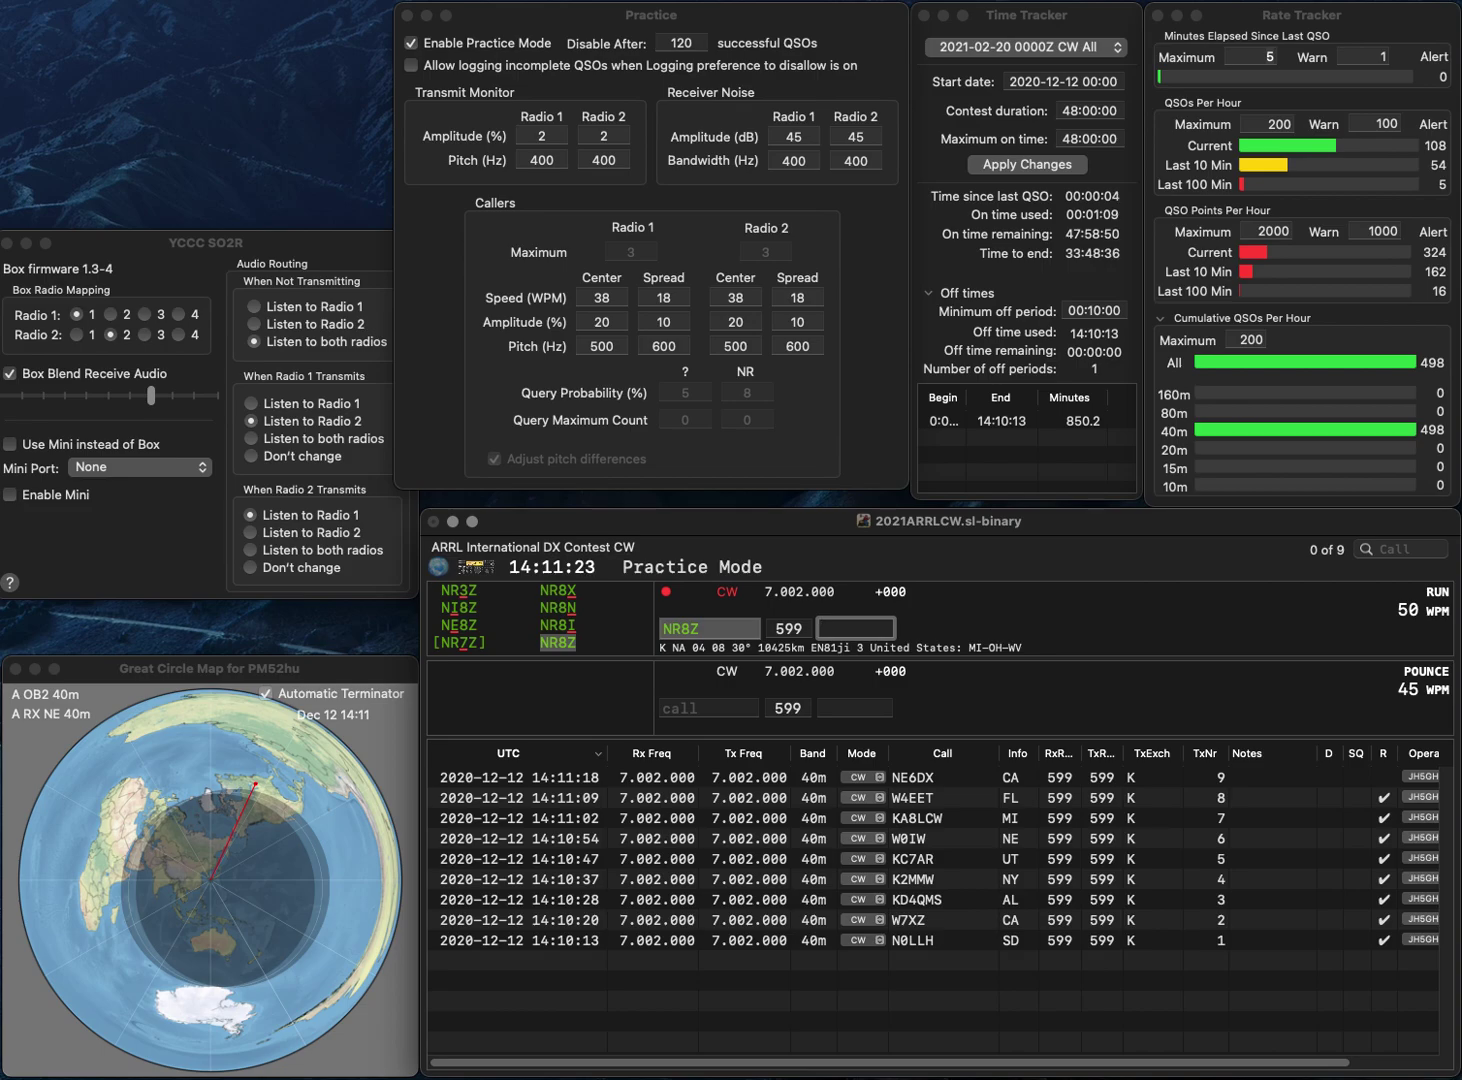
text(OH)
key(Return)
- Enter VE3YP on the run radio, correct the call sign to VE3KP, and log the contact with received exchange ON
text(V)
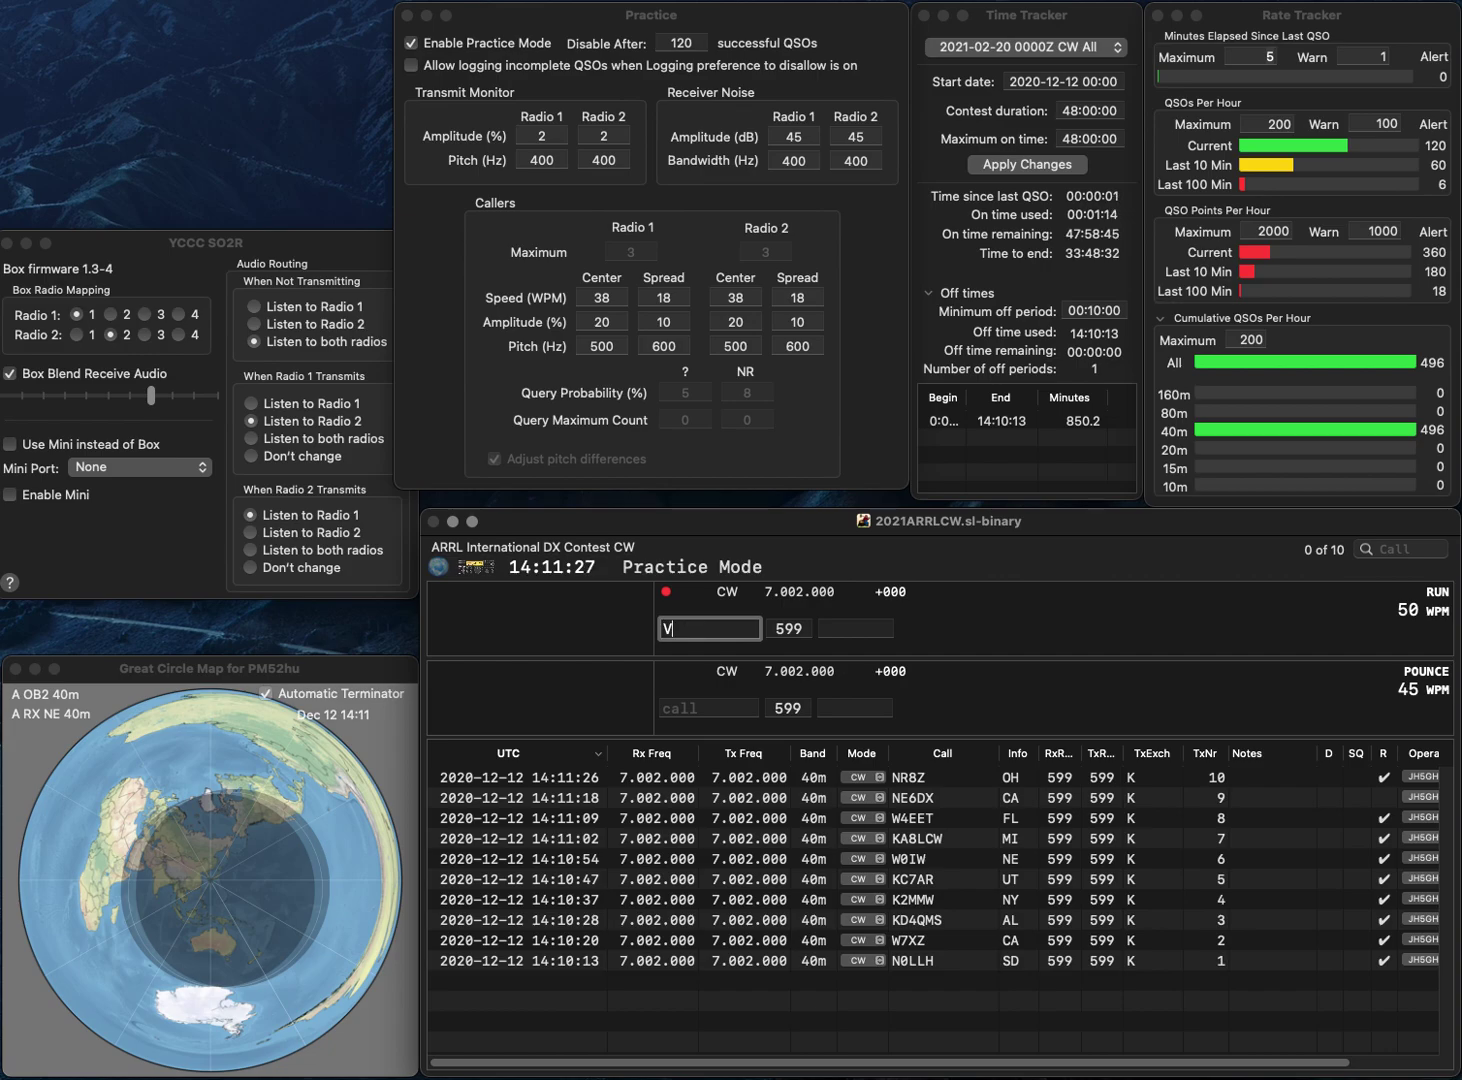
text(E3YP)
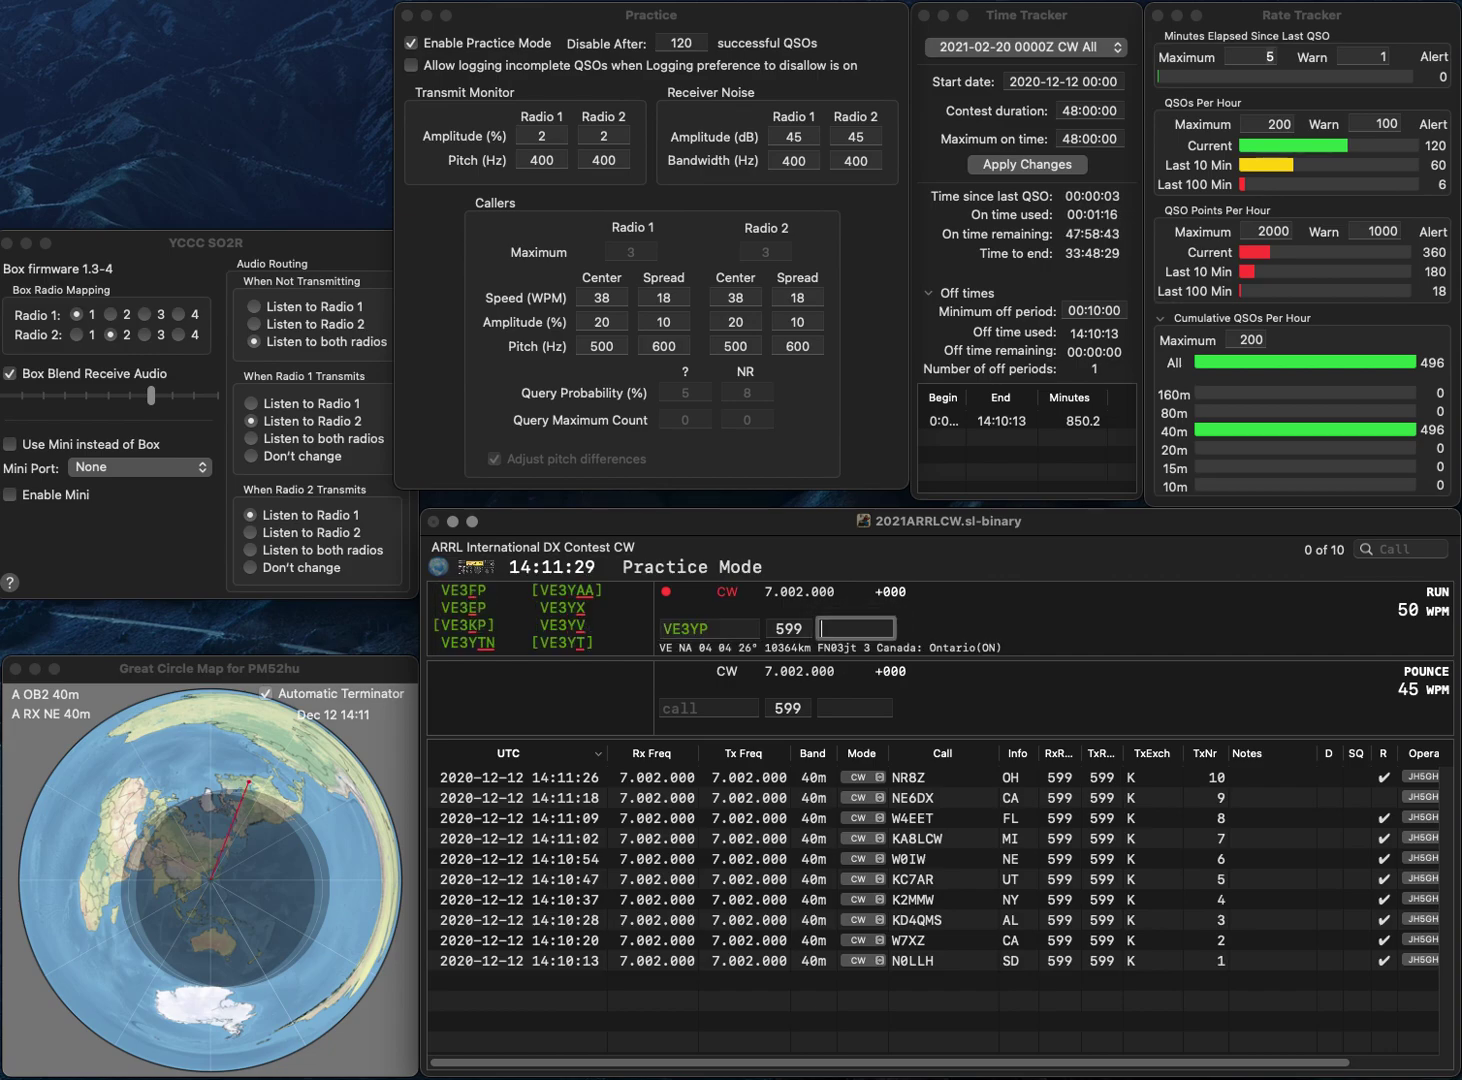
key(Left)
key(BackSpace)
text(2)
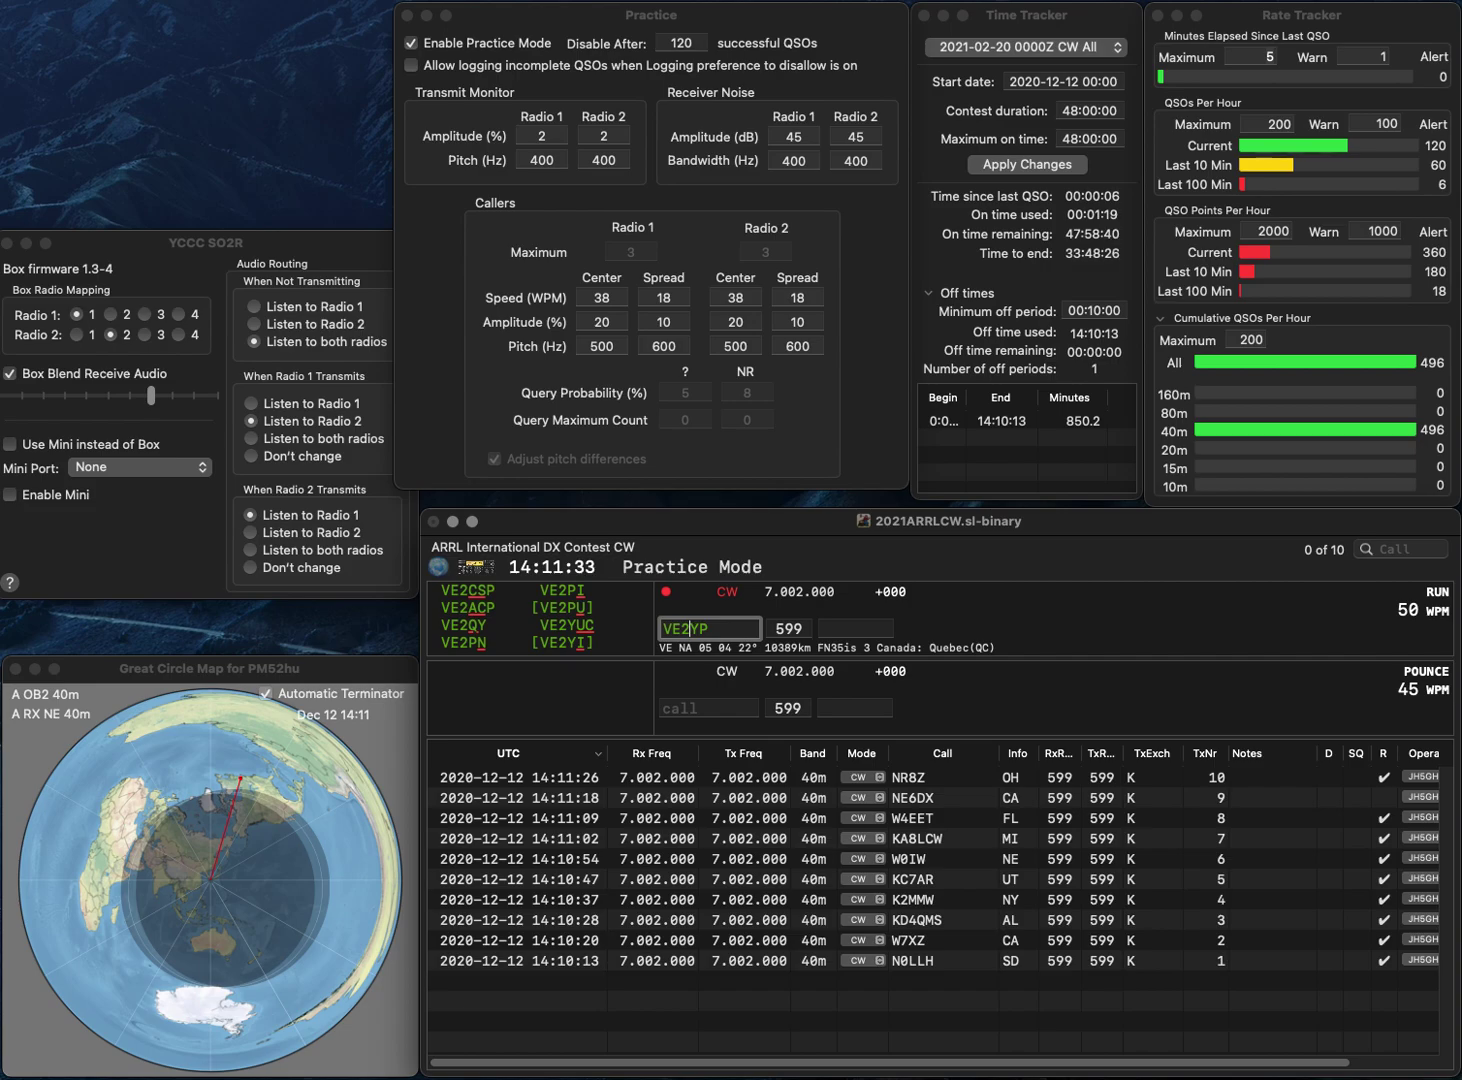
text(3K)
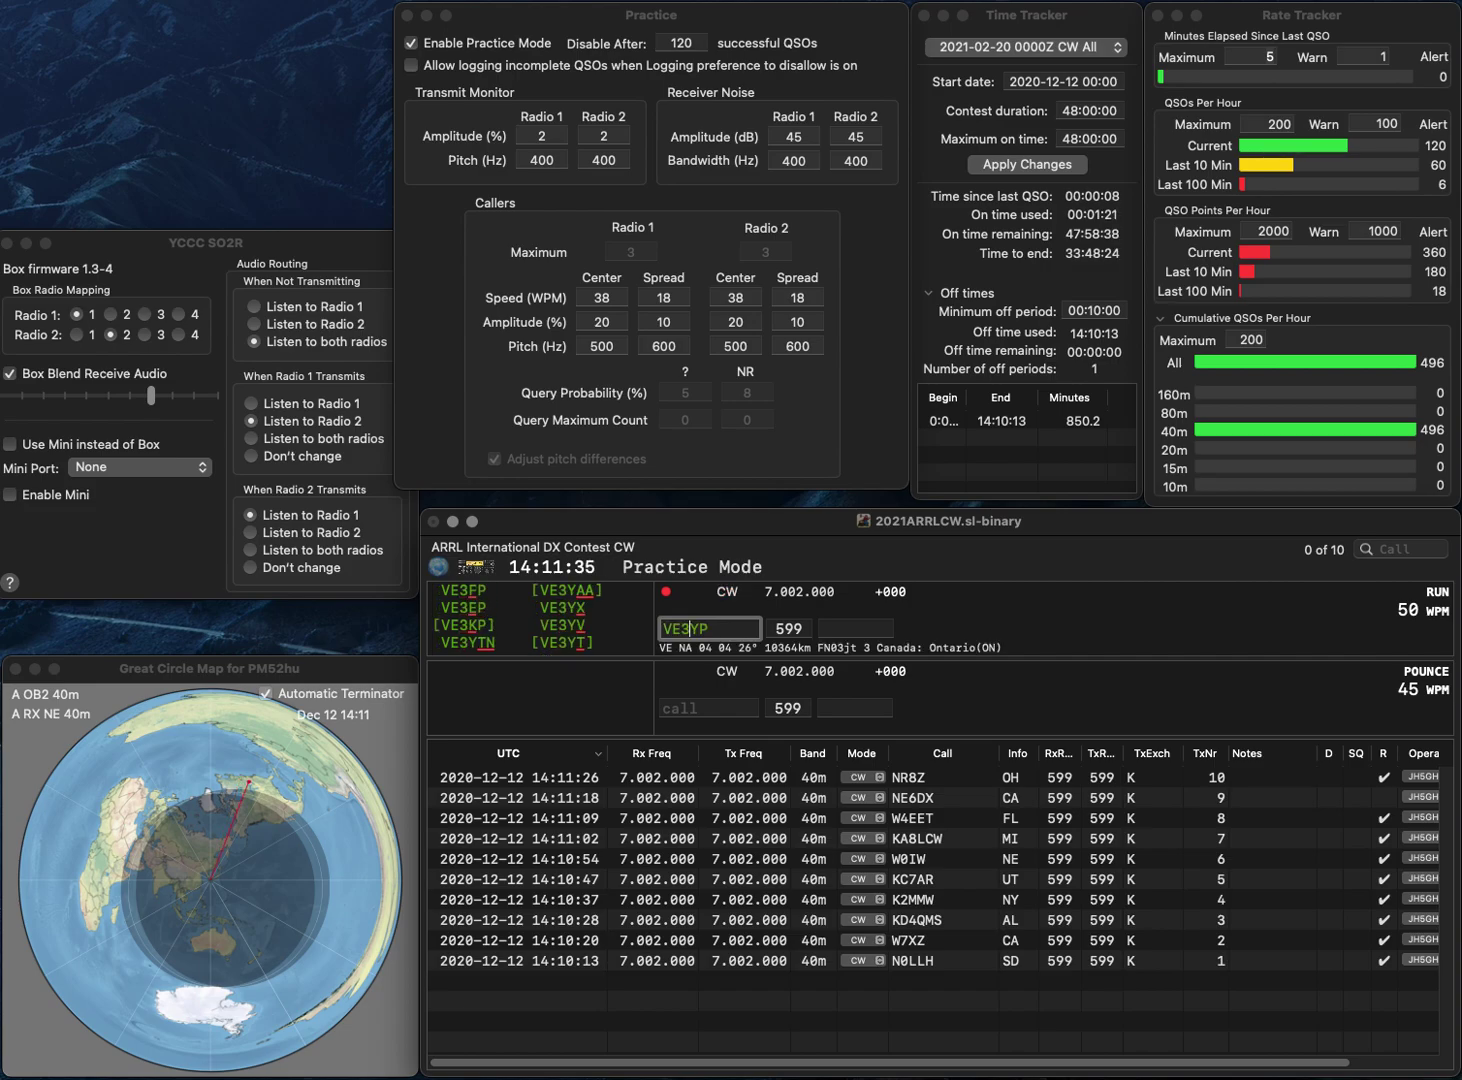
key(Return)
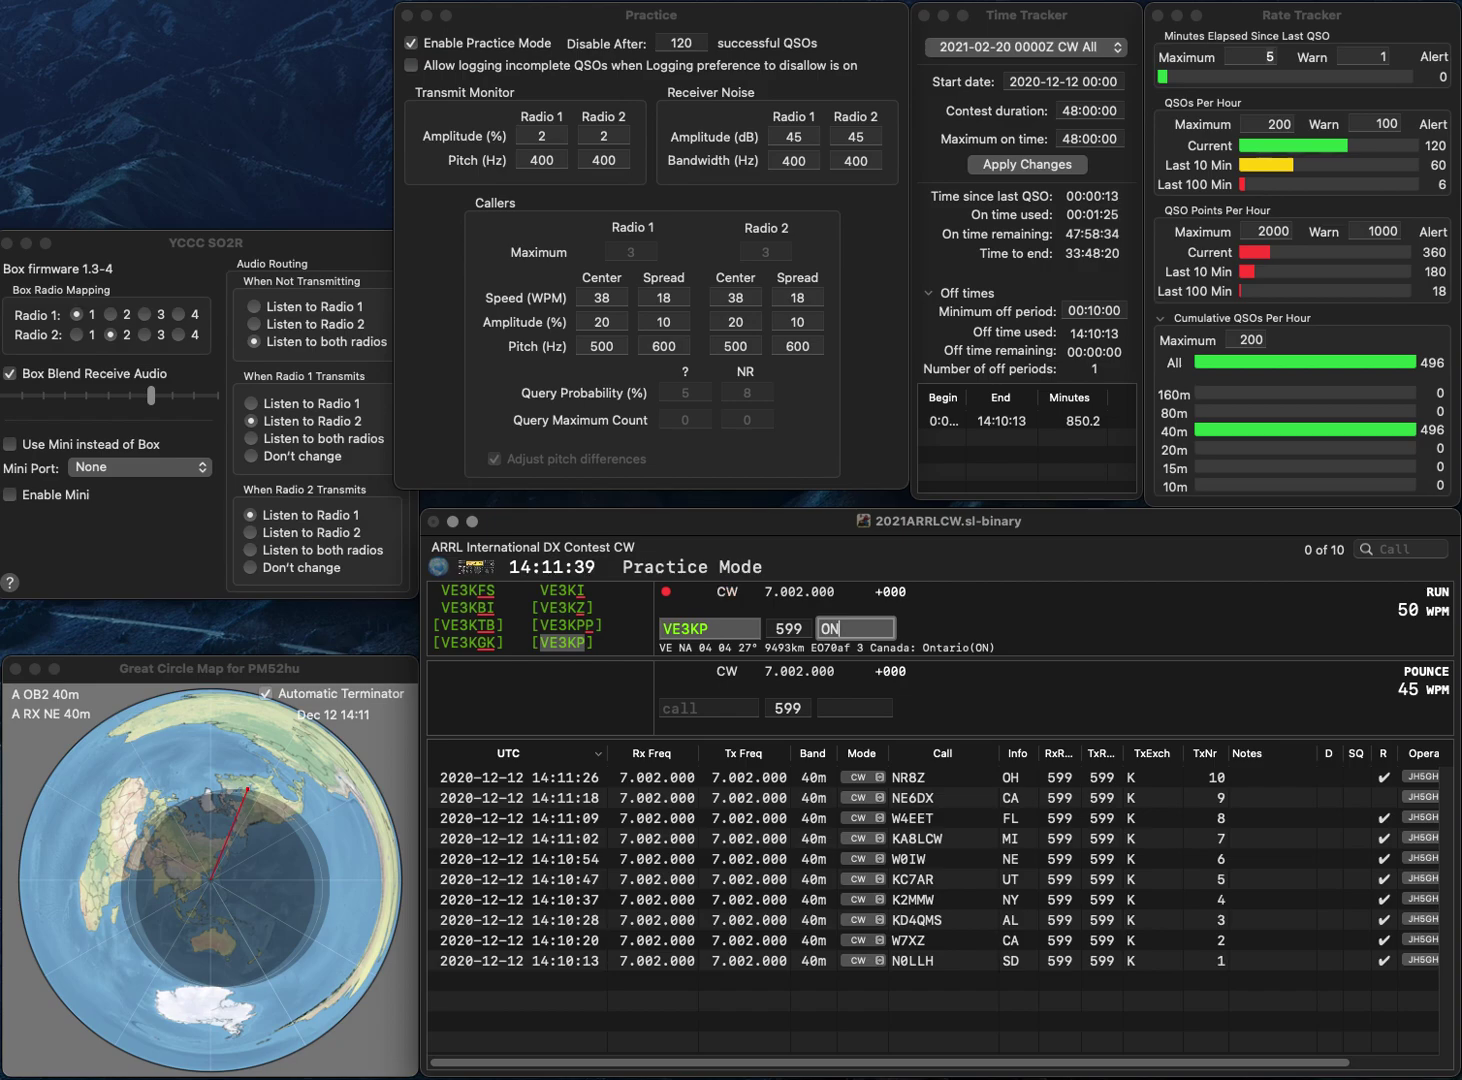
key(Return)
text(K5UR)
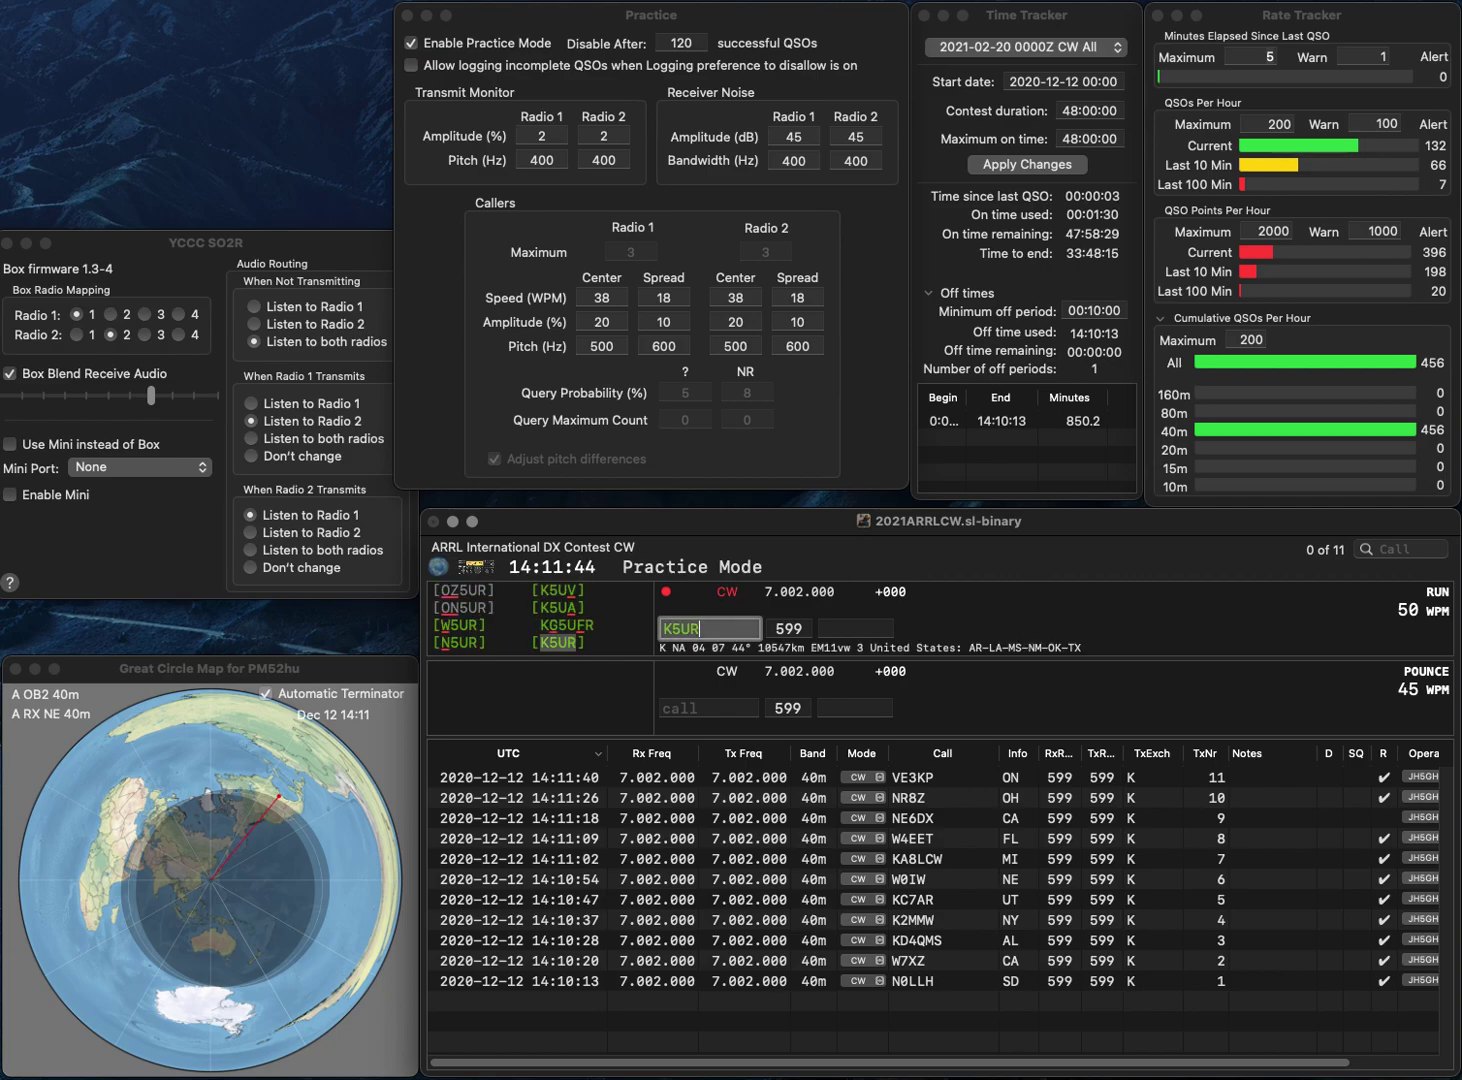
key(Return)
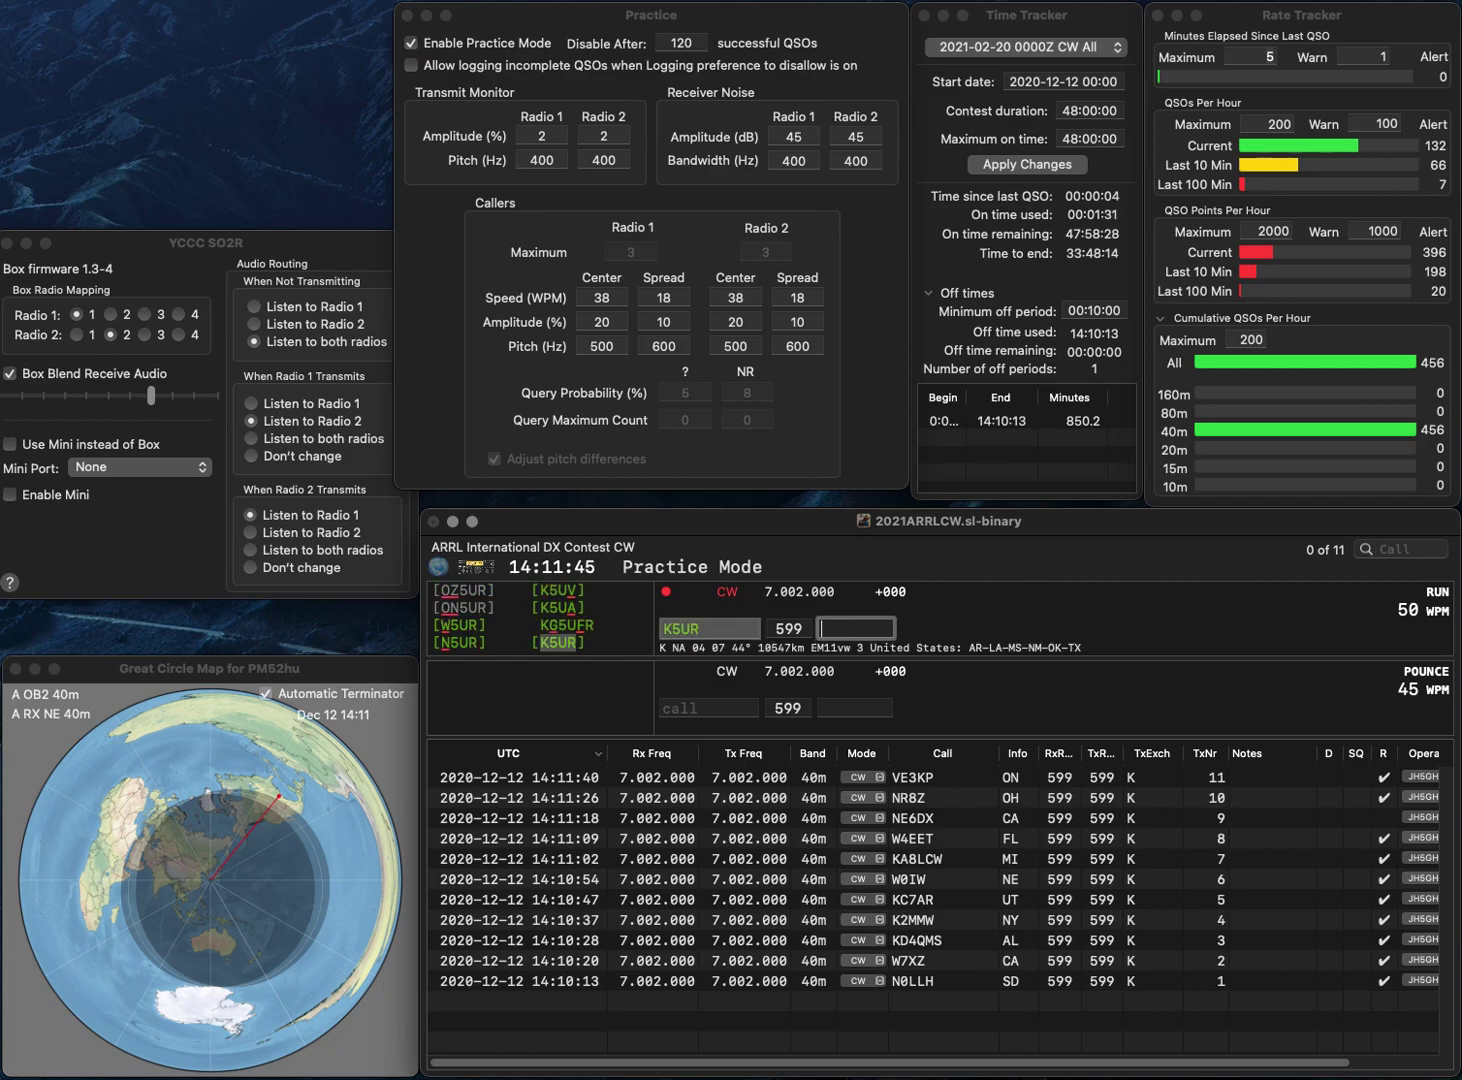
text(0)
key(Return)
- Log a CW contact on the run radio with call sign AC2OY and received exchange NJ
text(AC2OY)
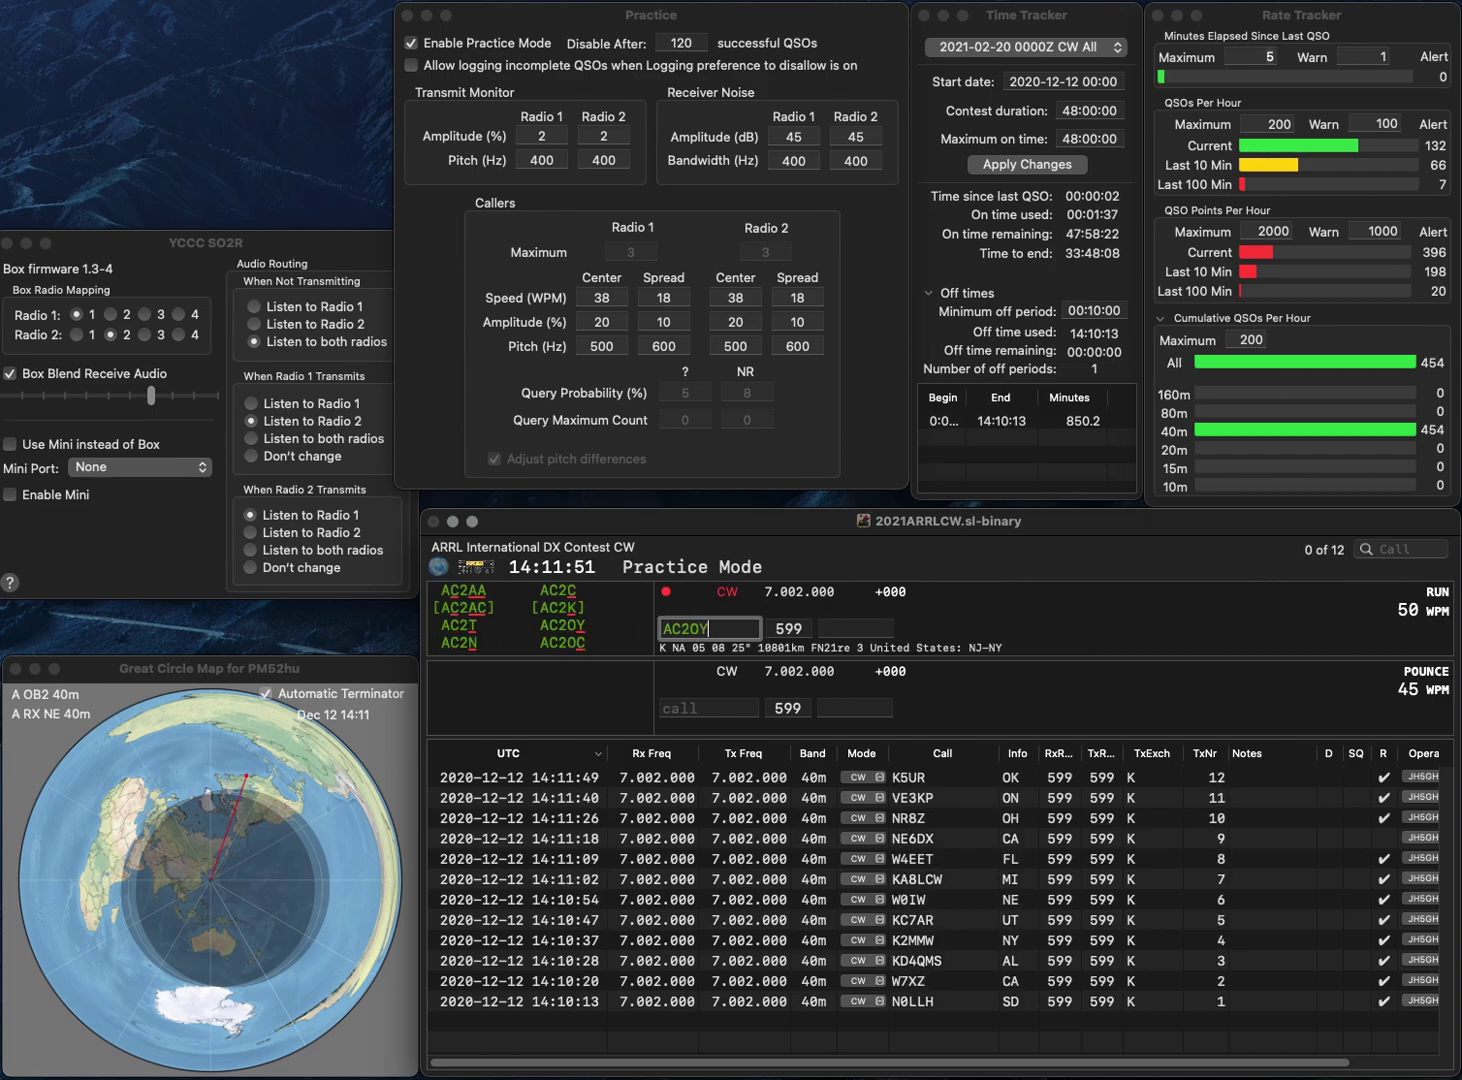
key(space)
text(N)
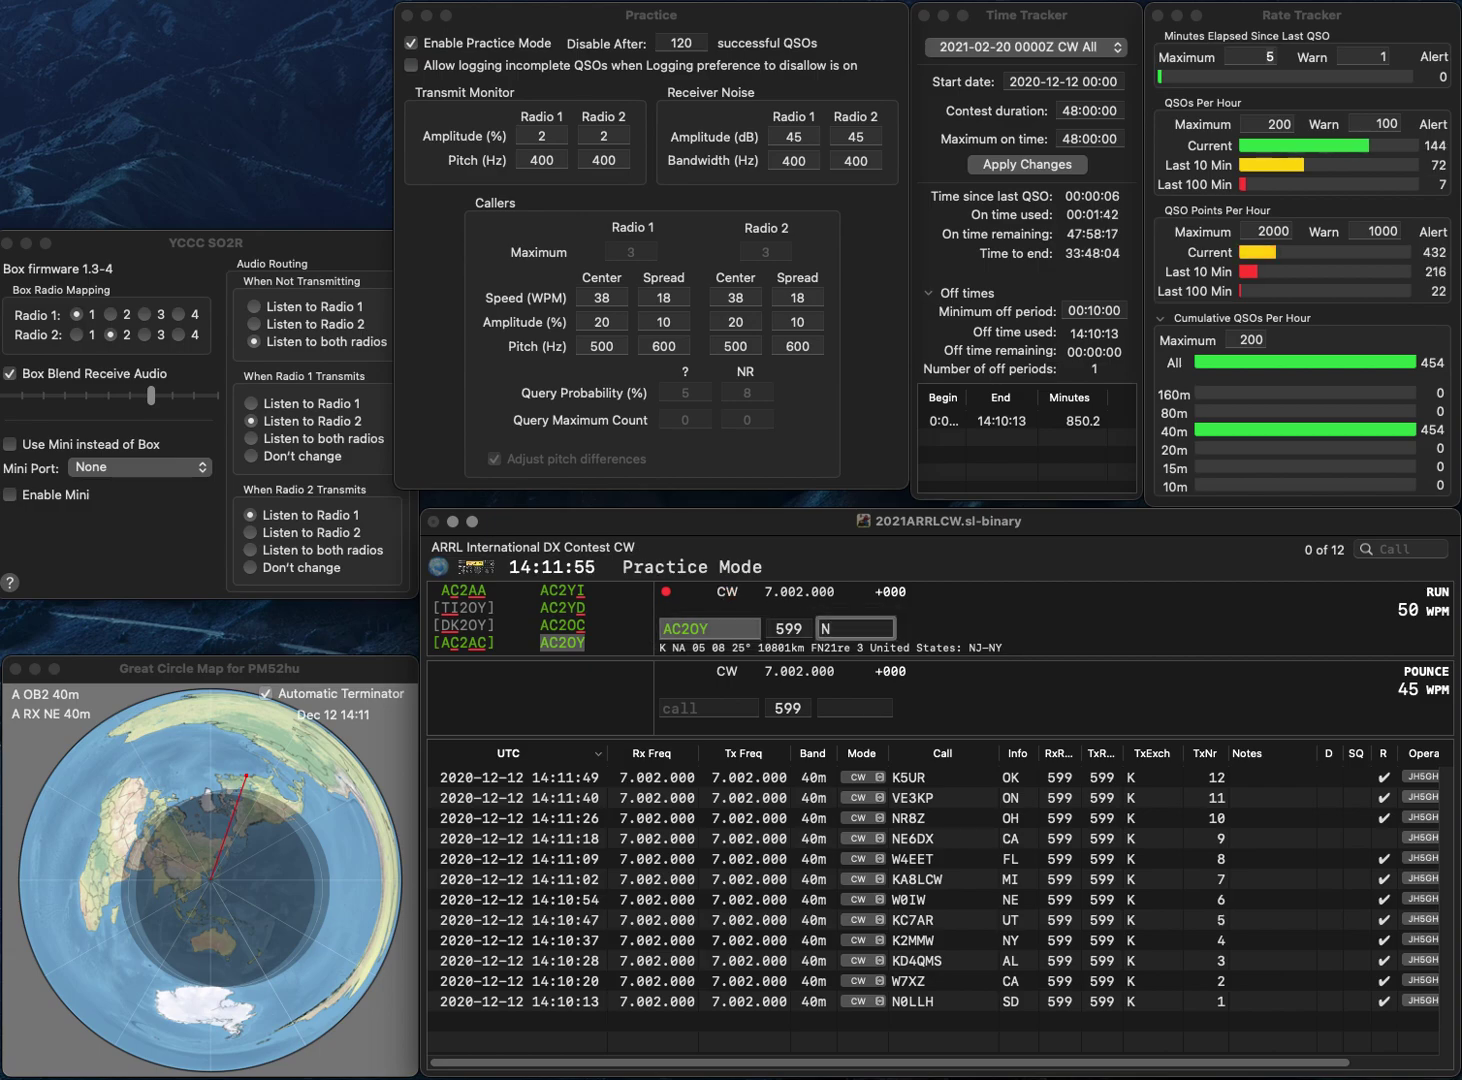
text(J)
key(Return)
text(W4)
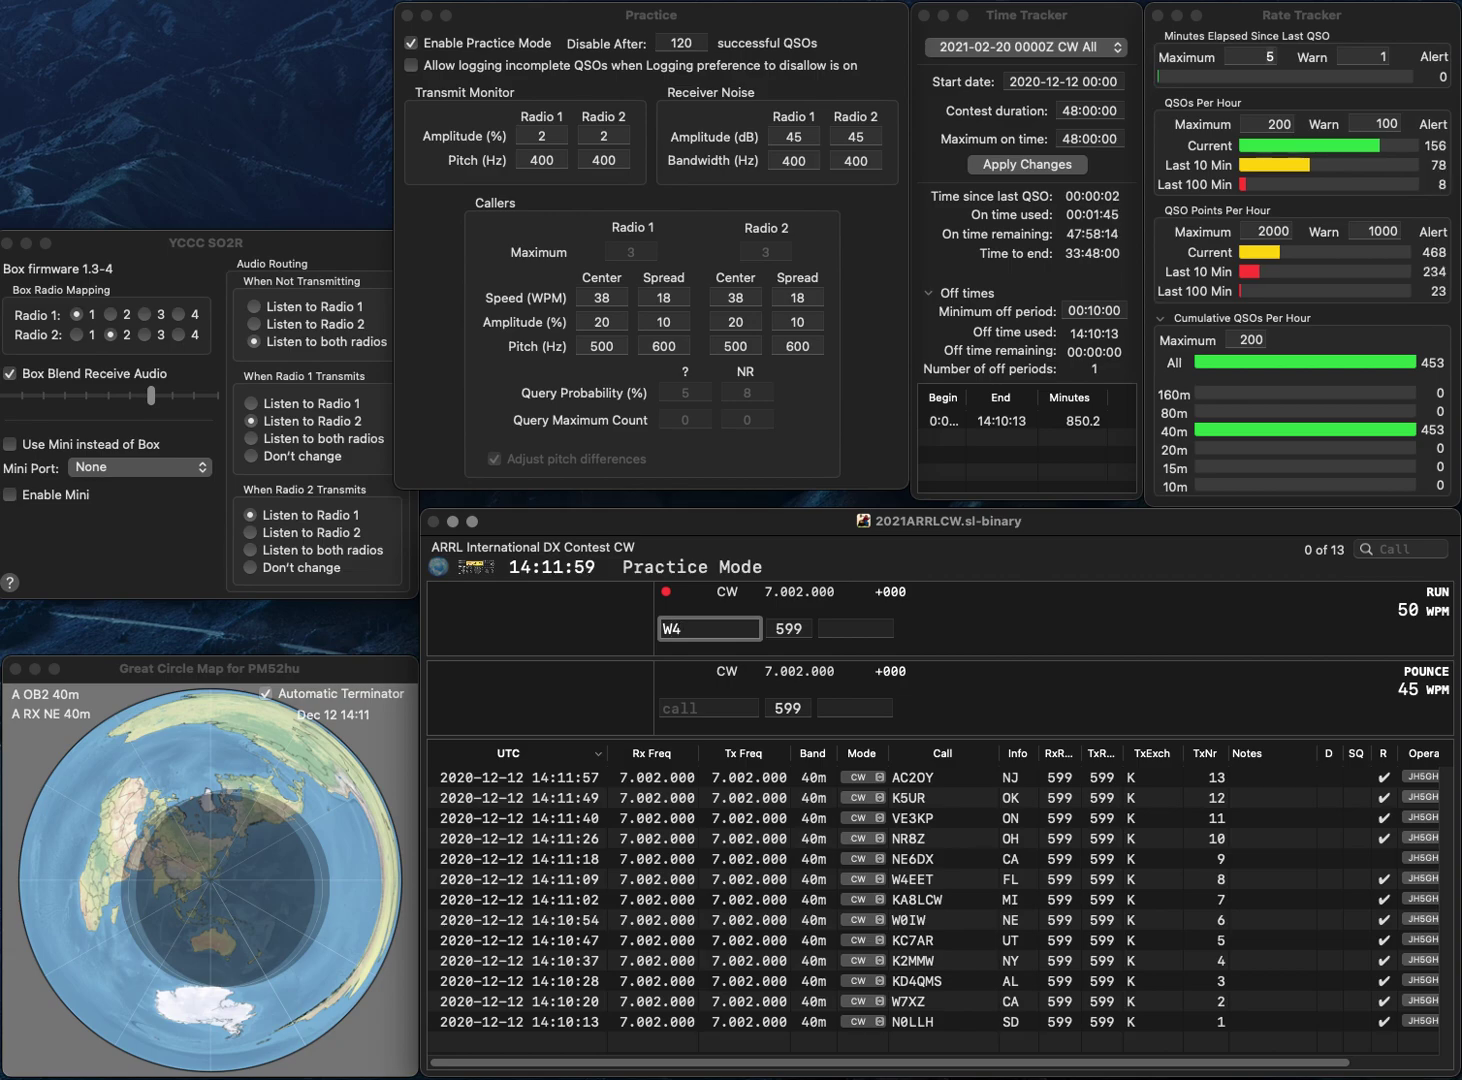
text(E)
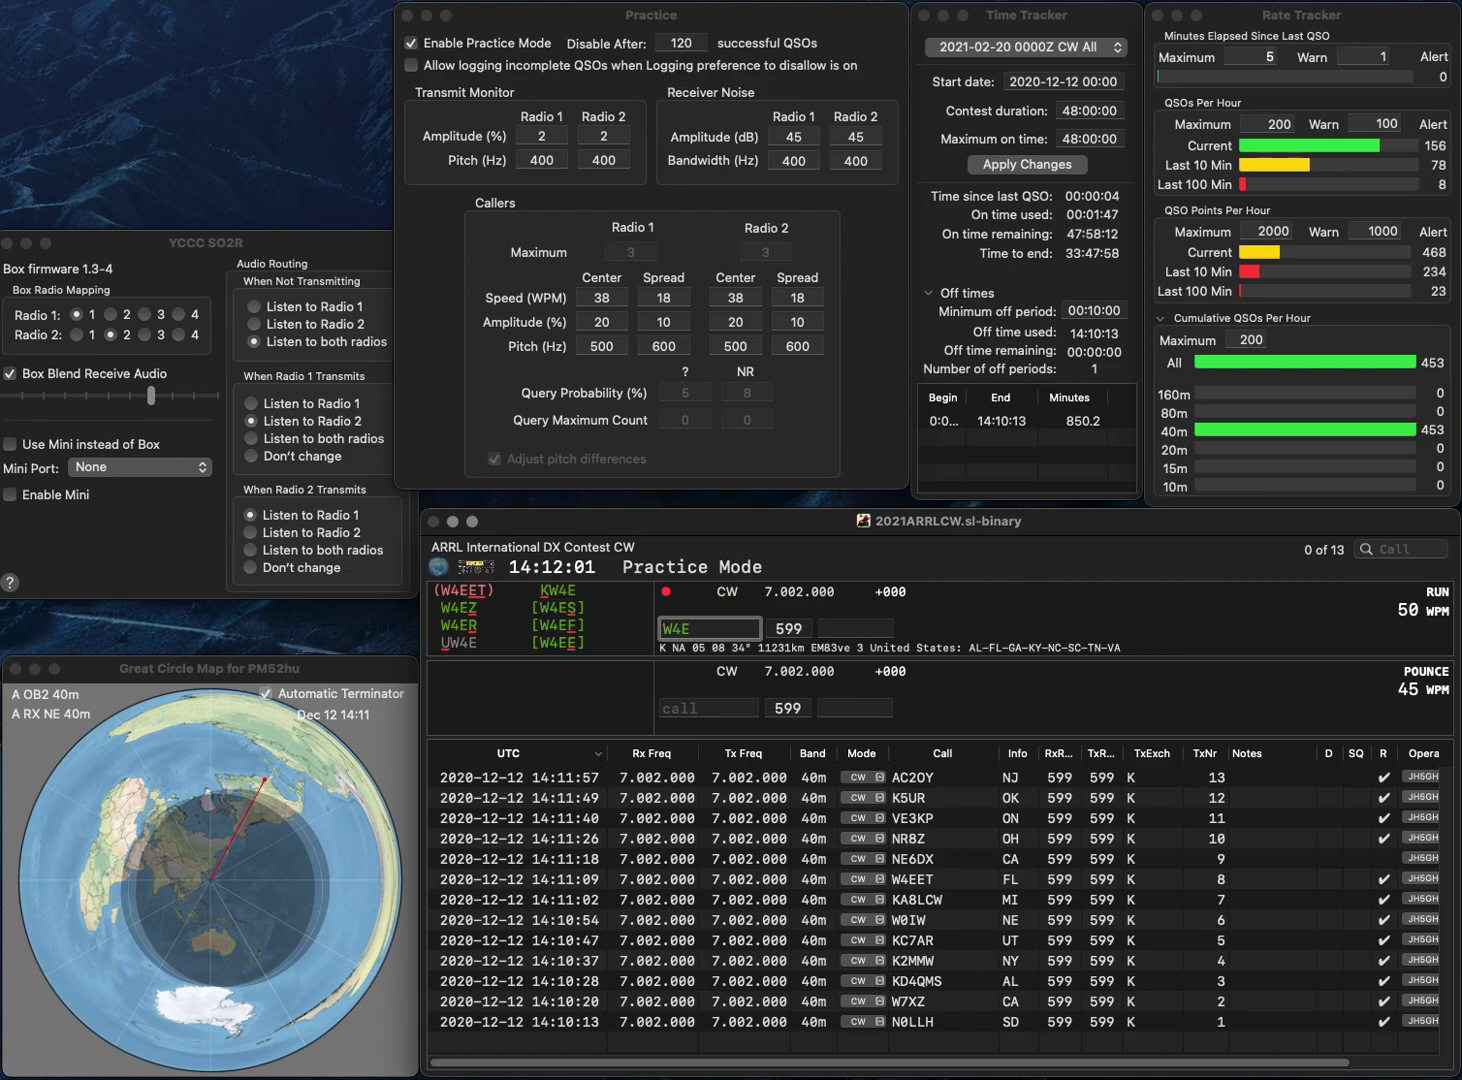
key(BackSpace)
text(TXT)
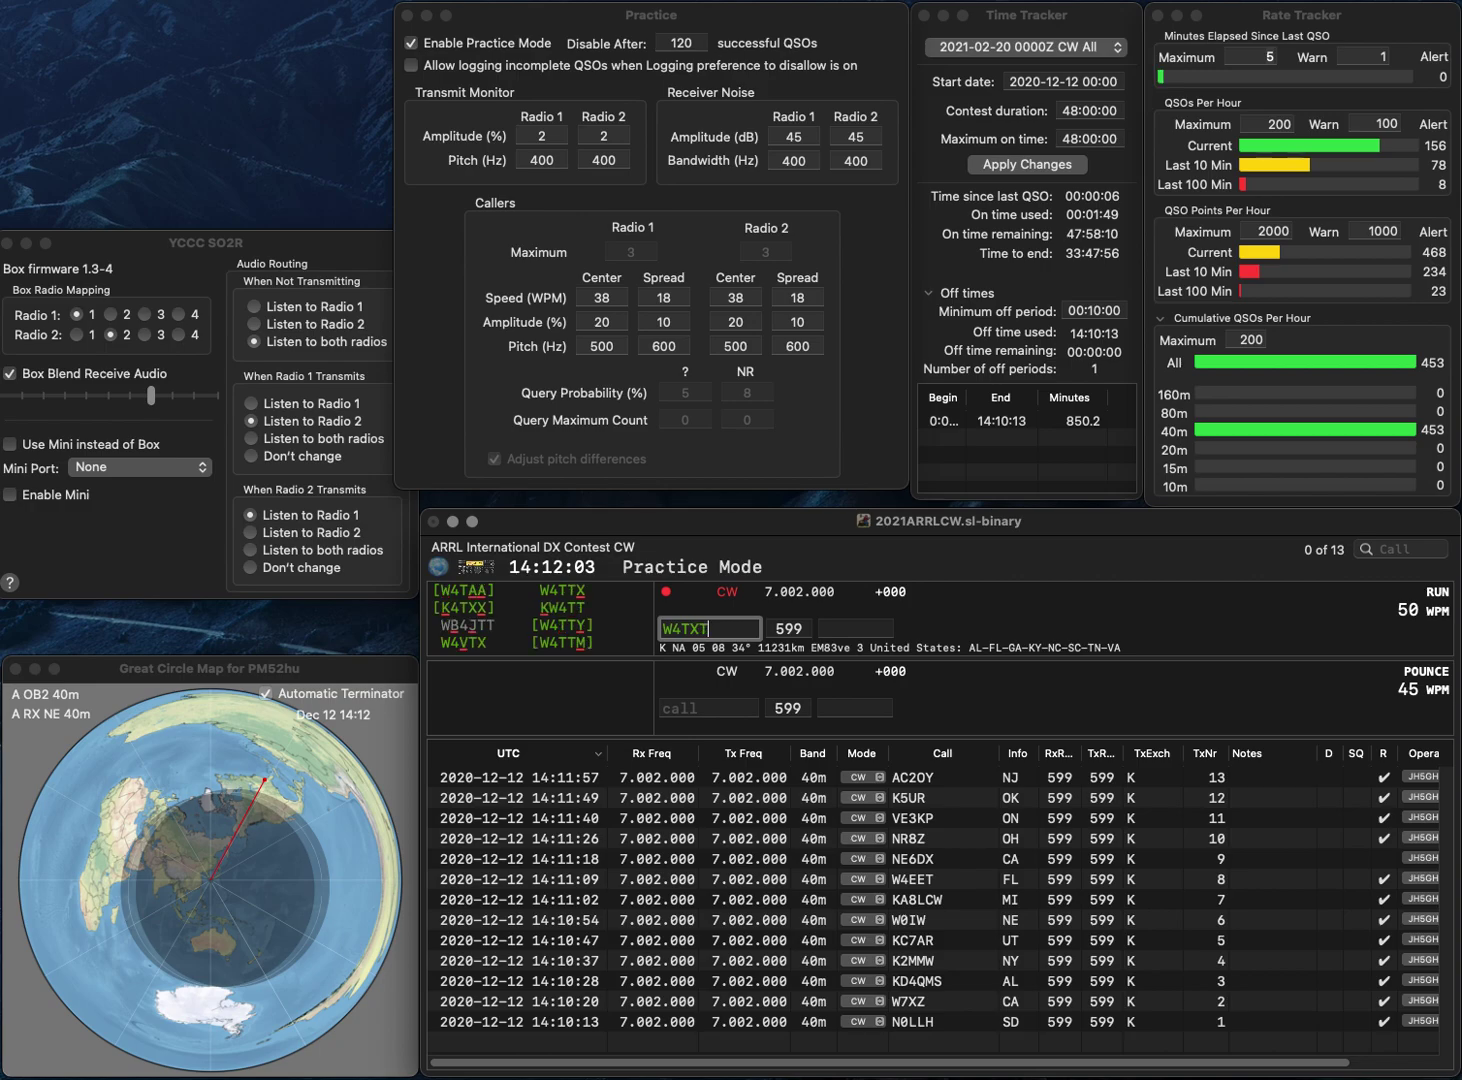
key(Left)
key(Left)
key(BackSpace)
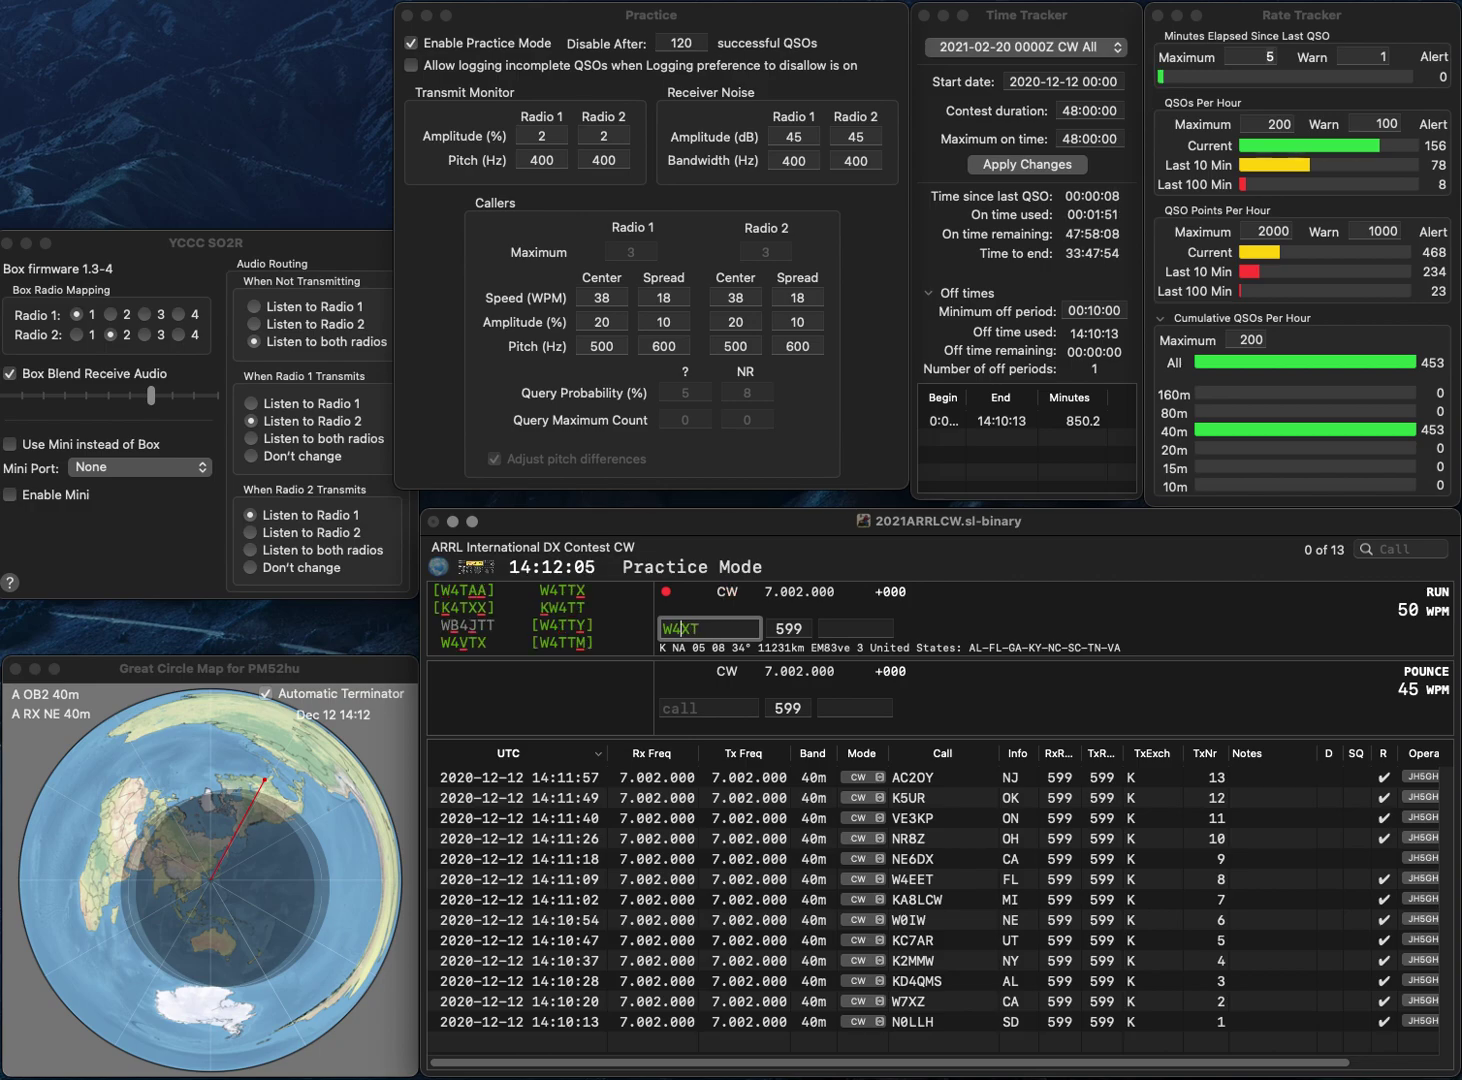
text(E)
key(Tab)
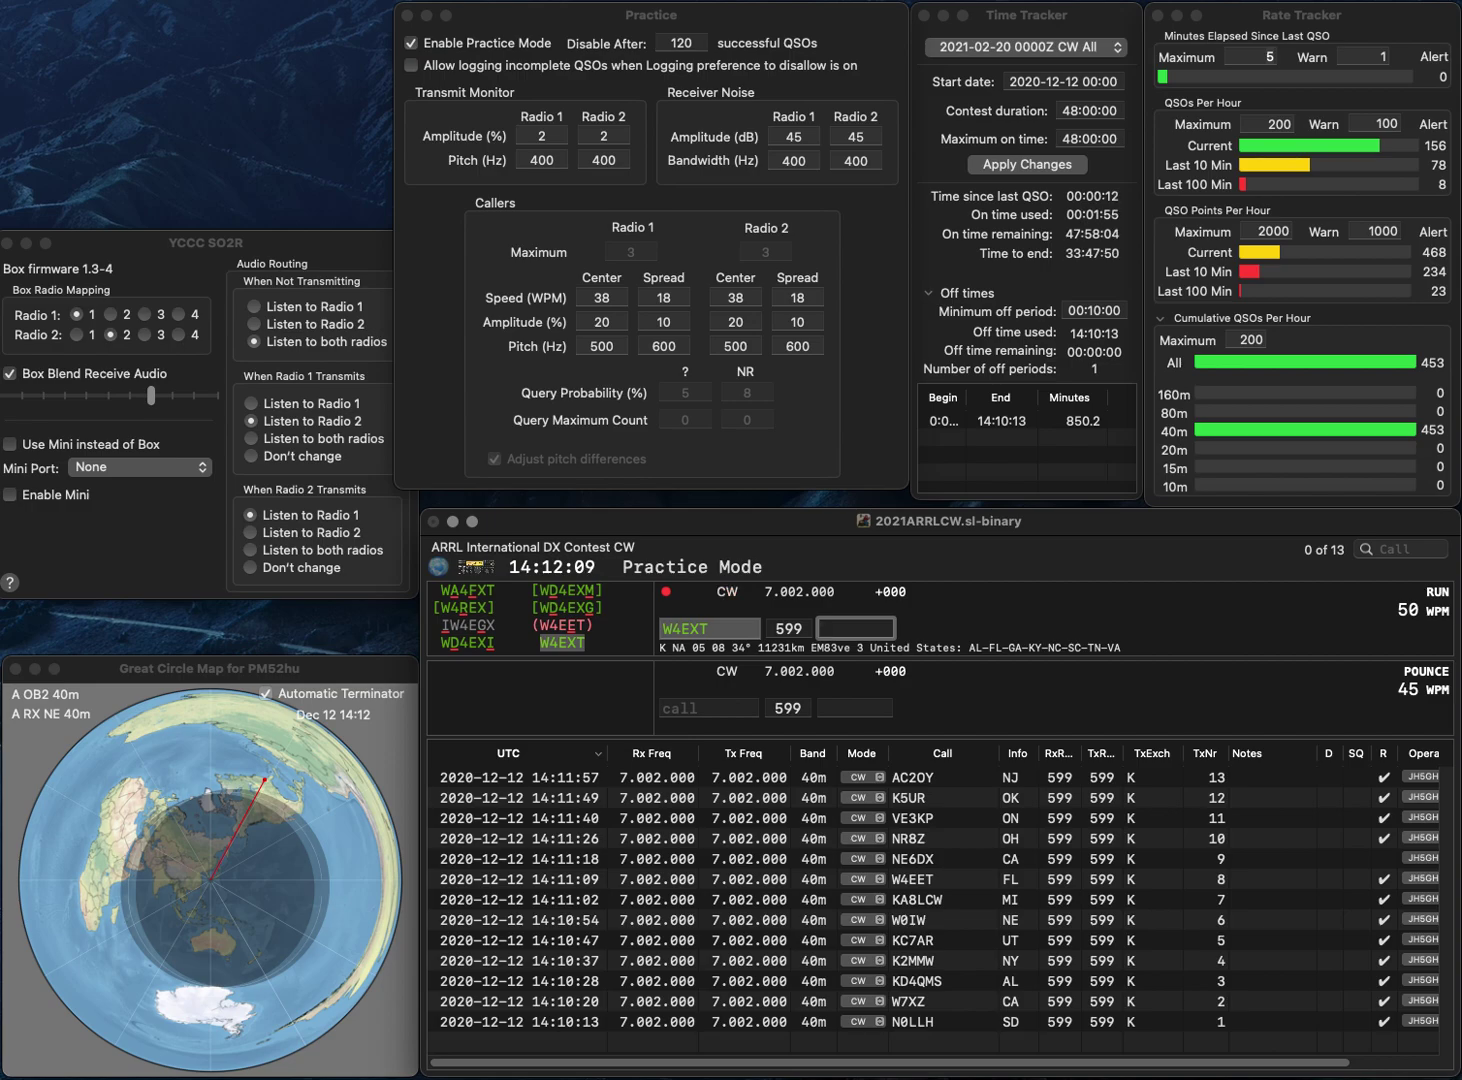
text(FL)
key(Return)
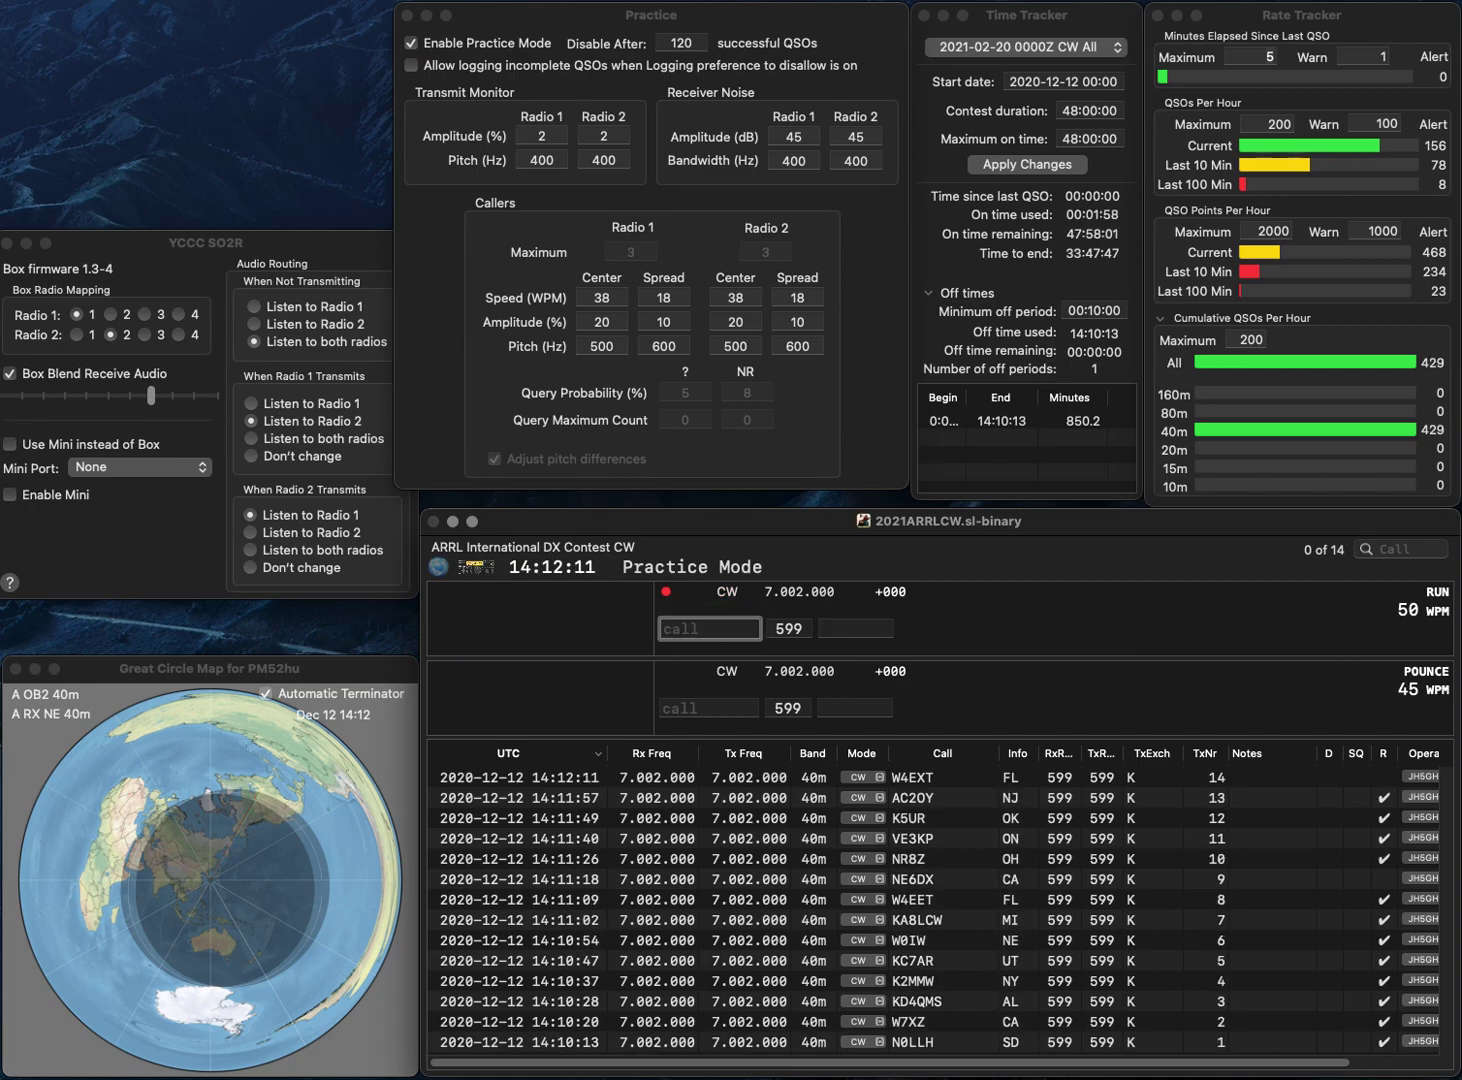
- Log a CW contact on the run radio with call sign N1PMA and received exchange ME
text(N1PMA)
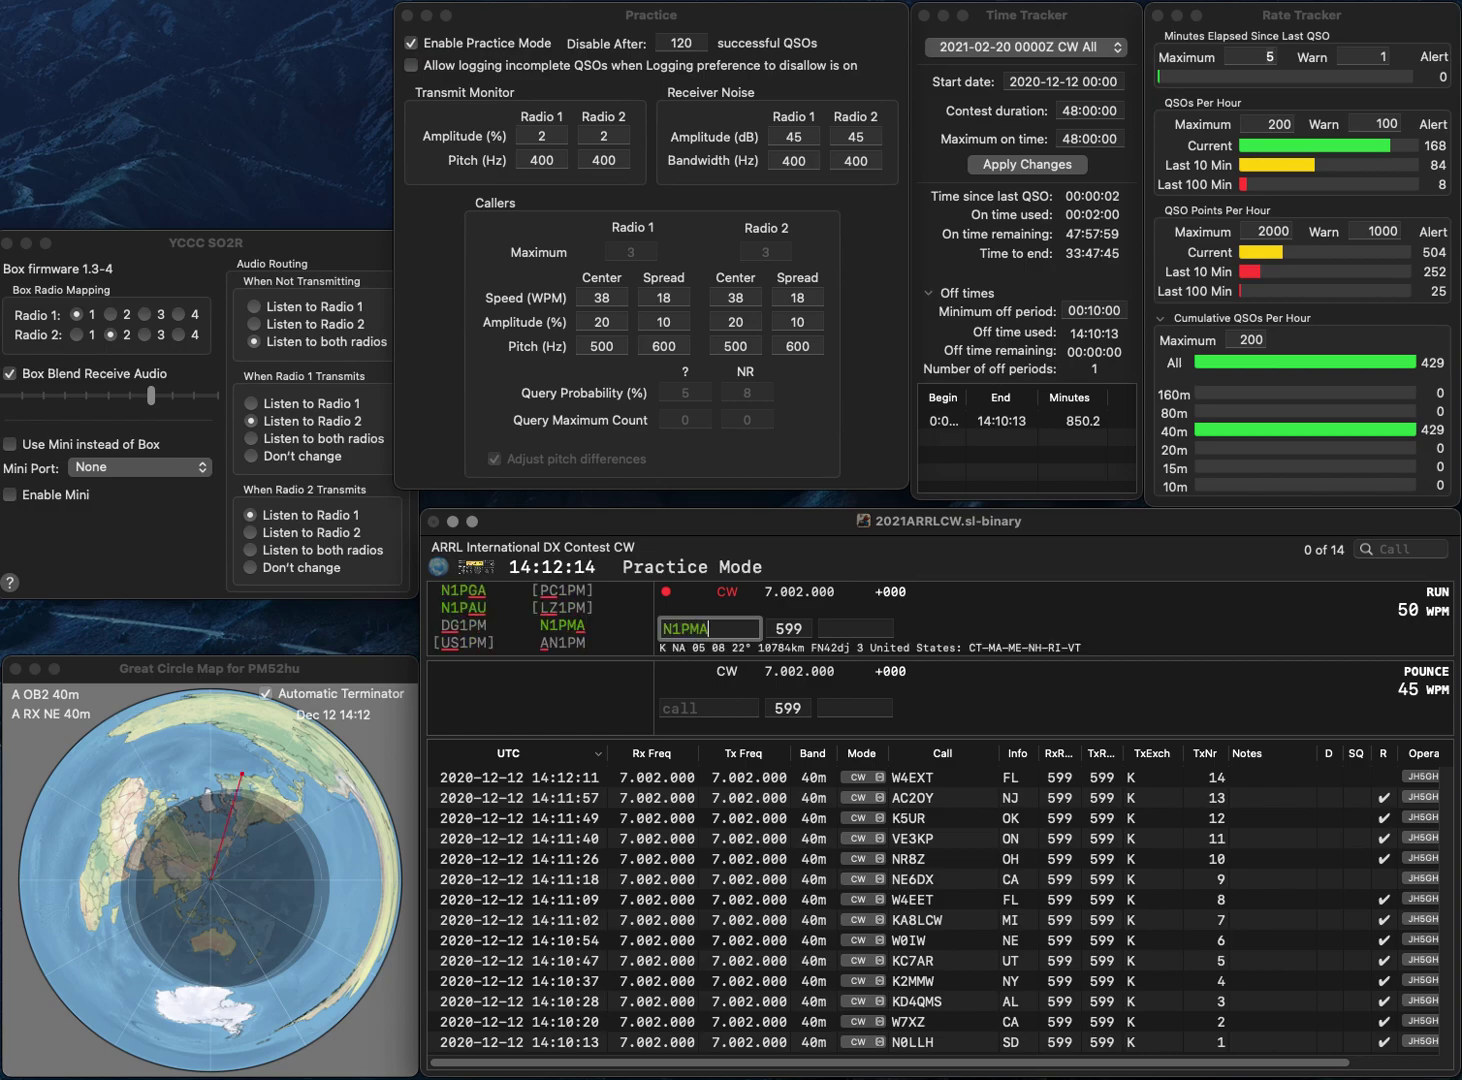
key(Return)
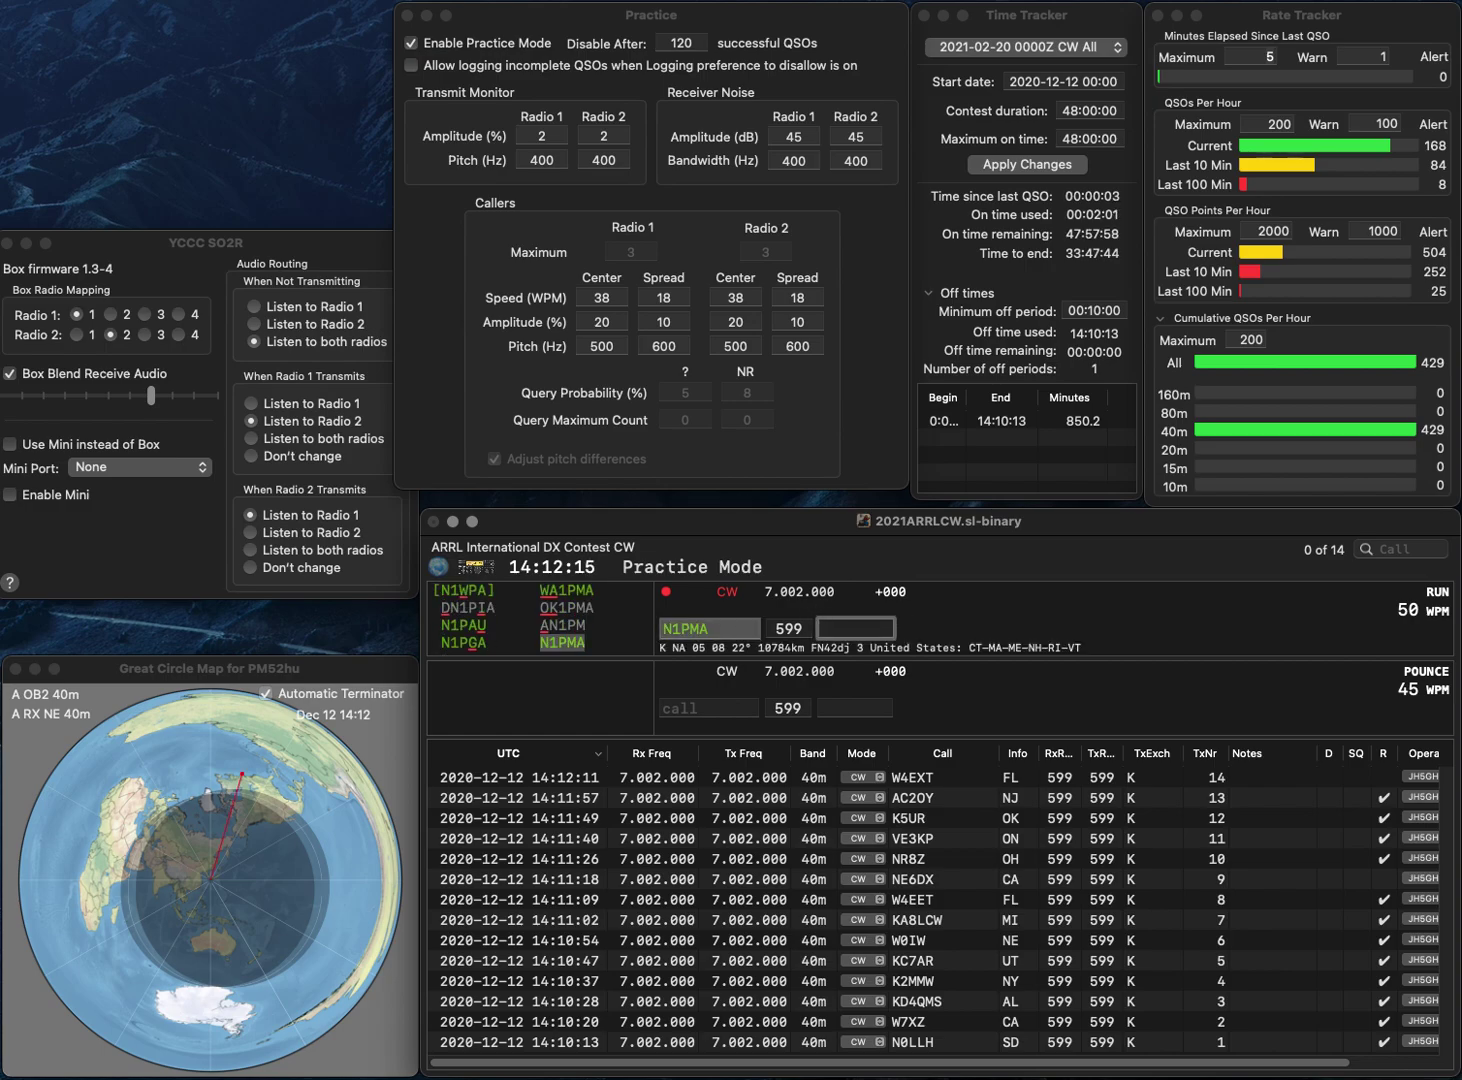
text(ME)
key(Return)
text(N6YV)
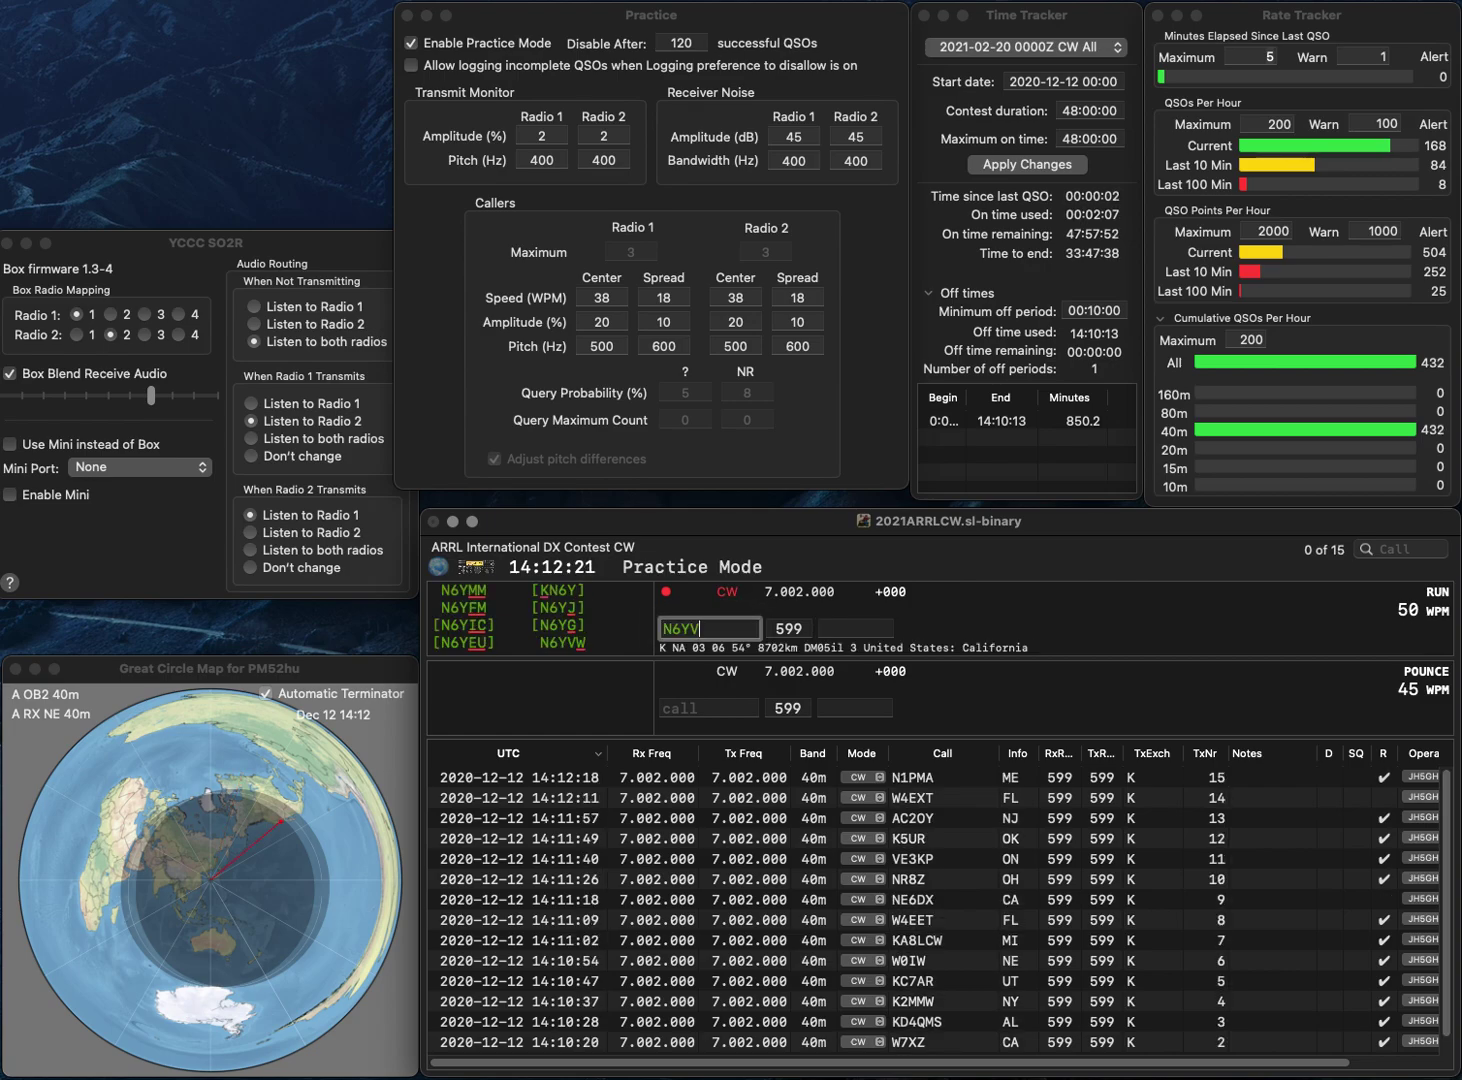
text(W)
key(space)
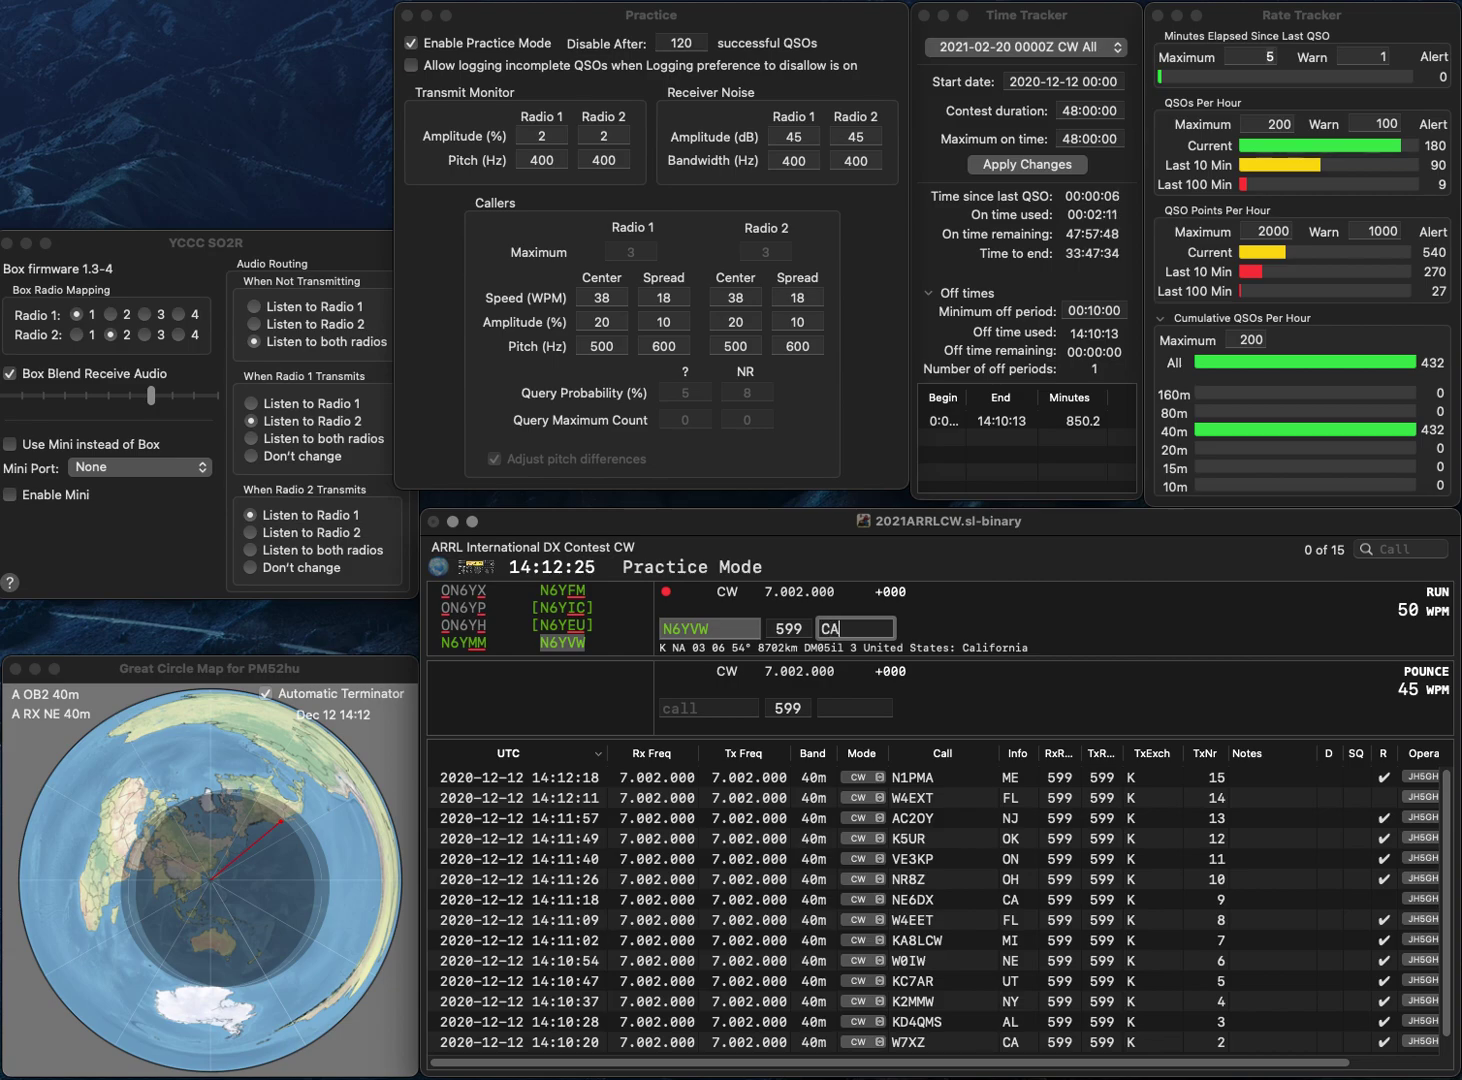
key(Return)
text(K)
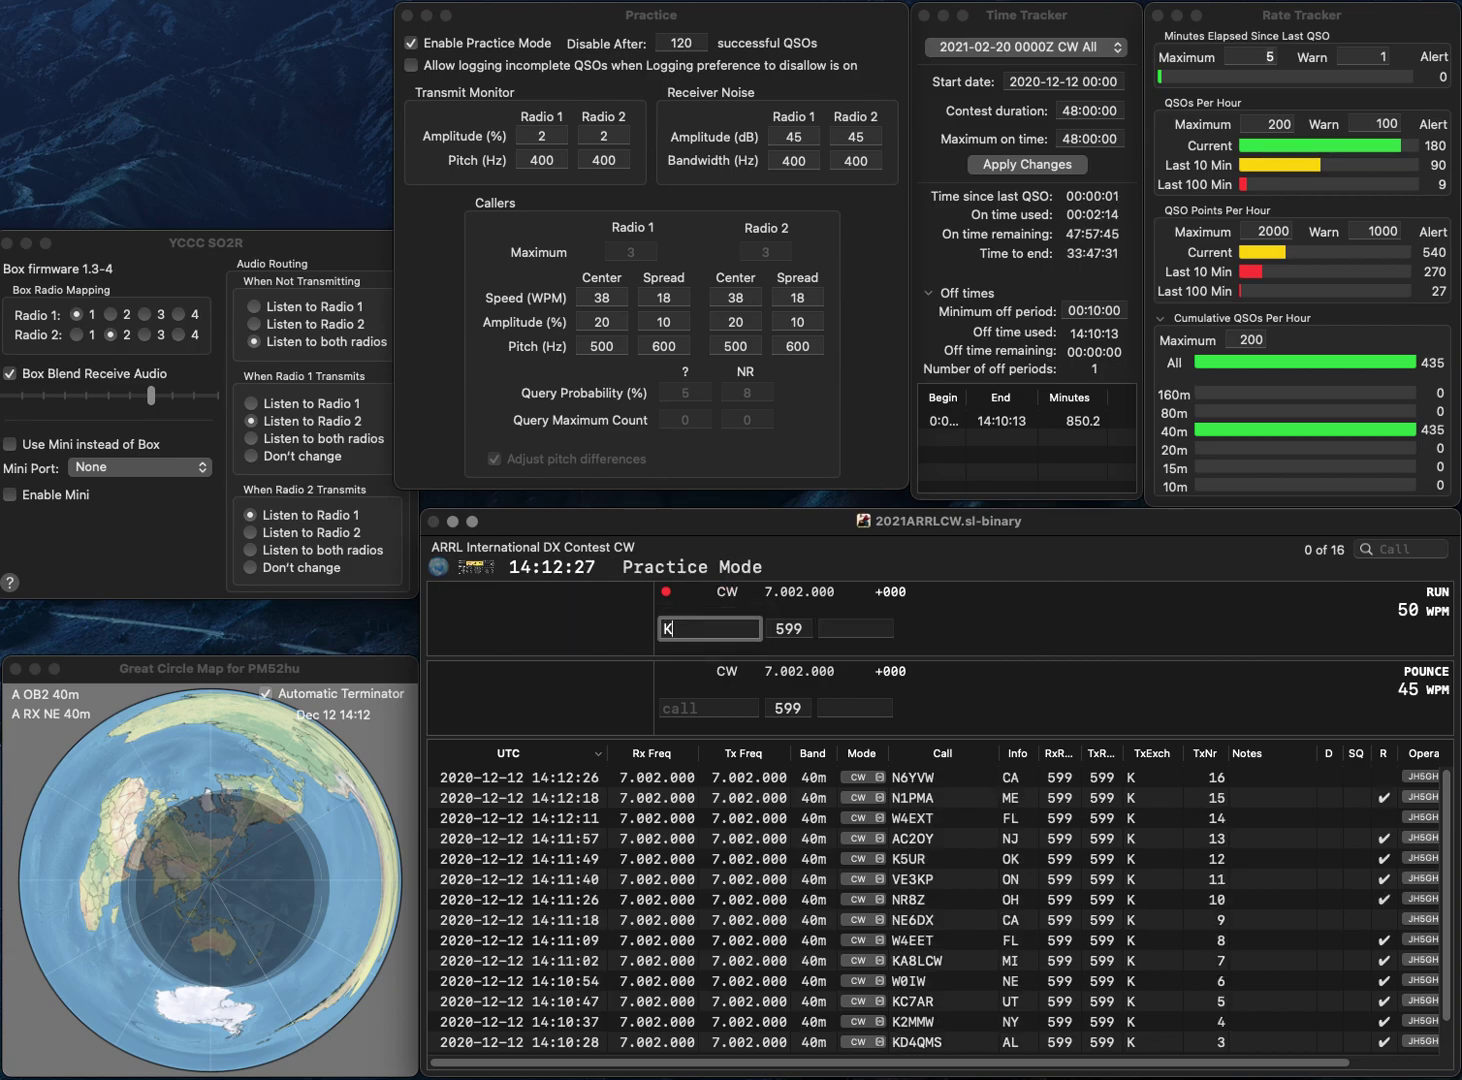
text(8DJR)
key(Return)
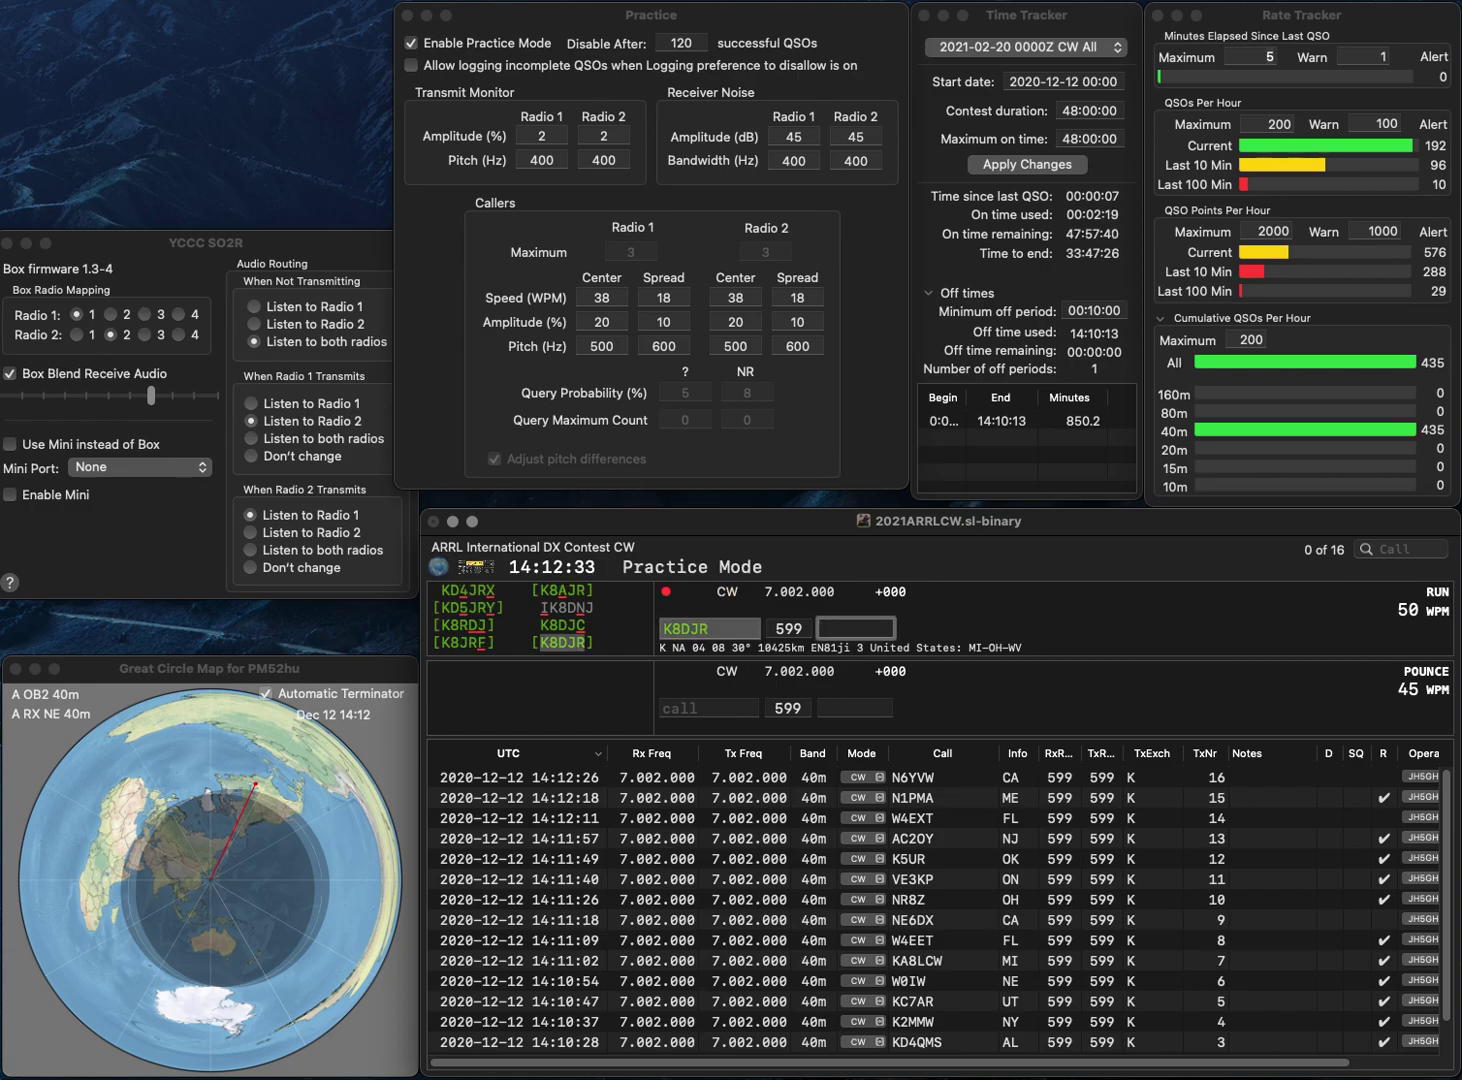
text(MI)
key(Return)
text(AD5MD)
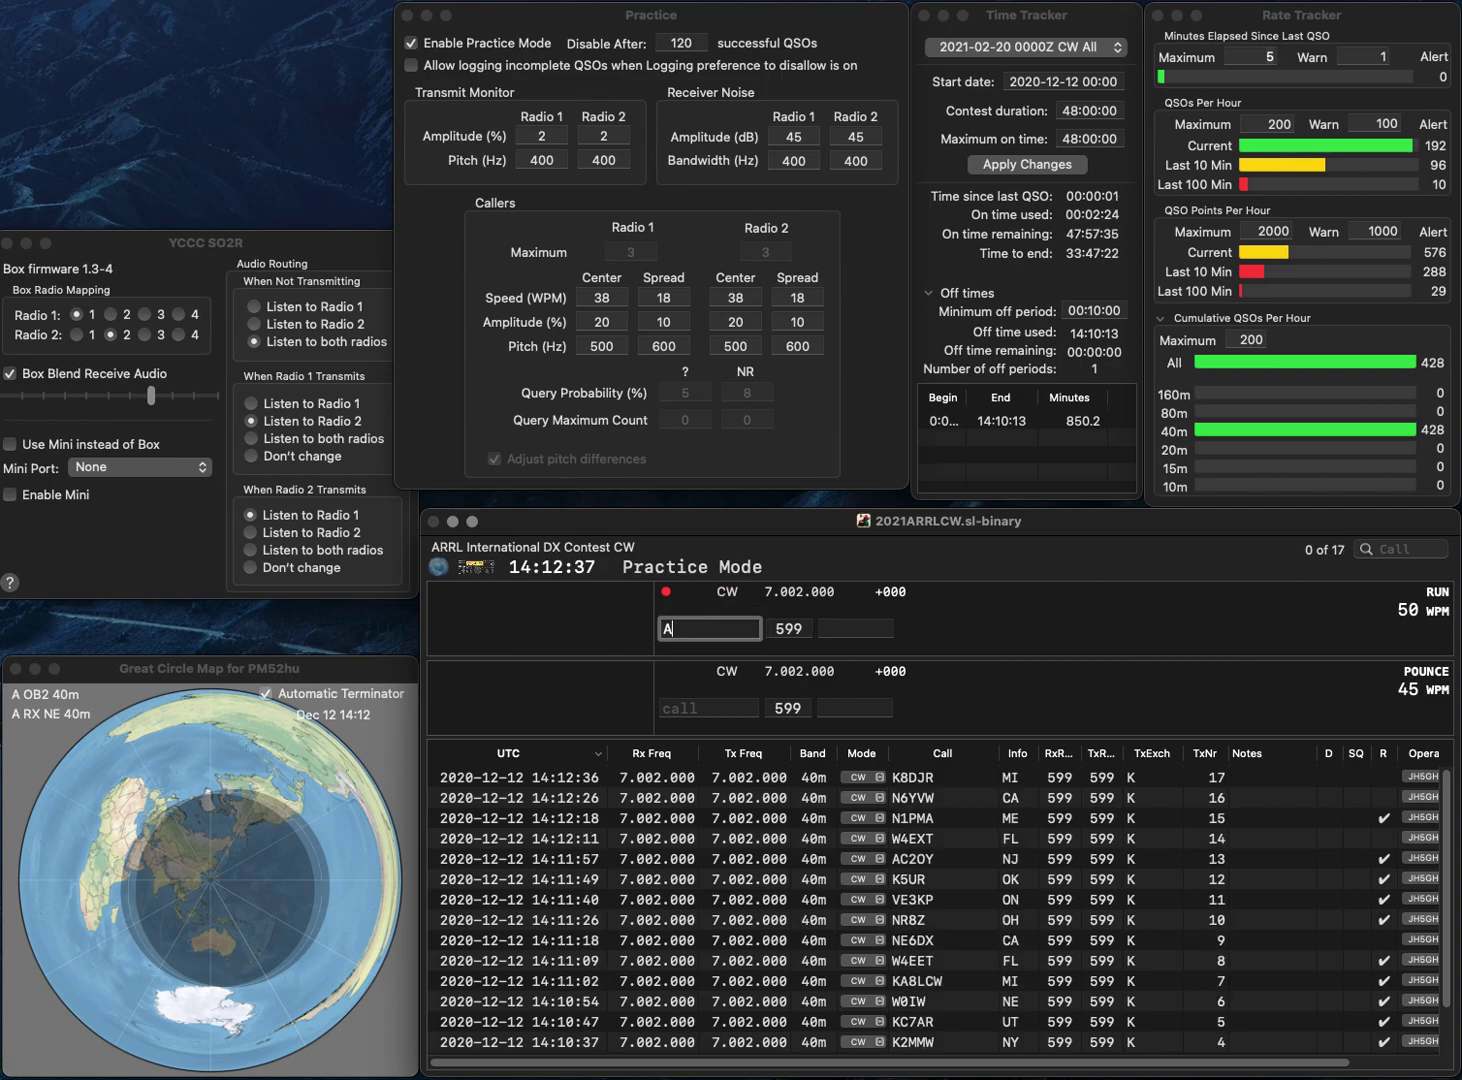
key(Return)
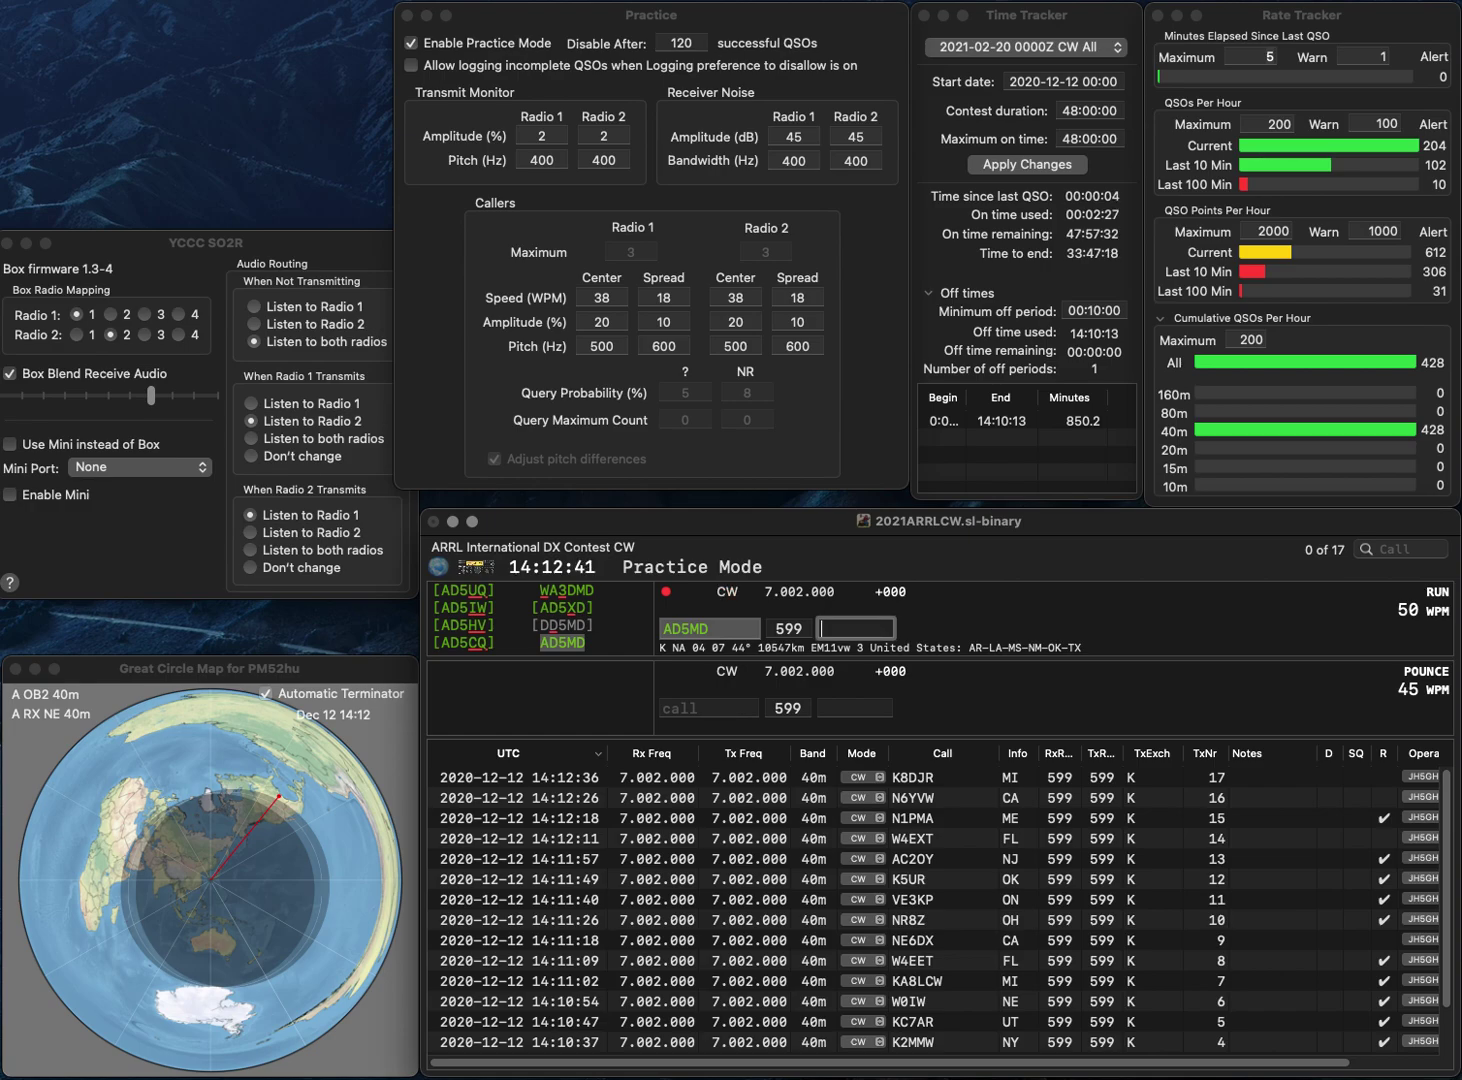
text(MS)
key(Return)
text(W3)
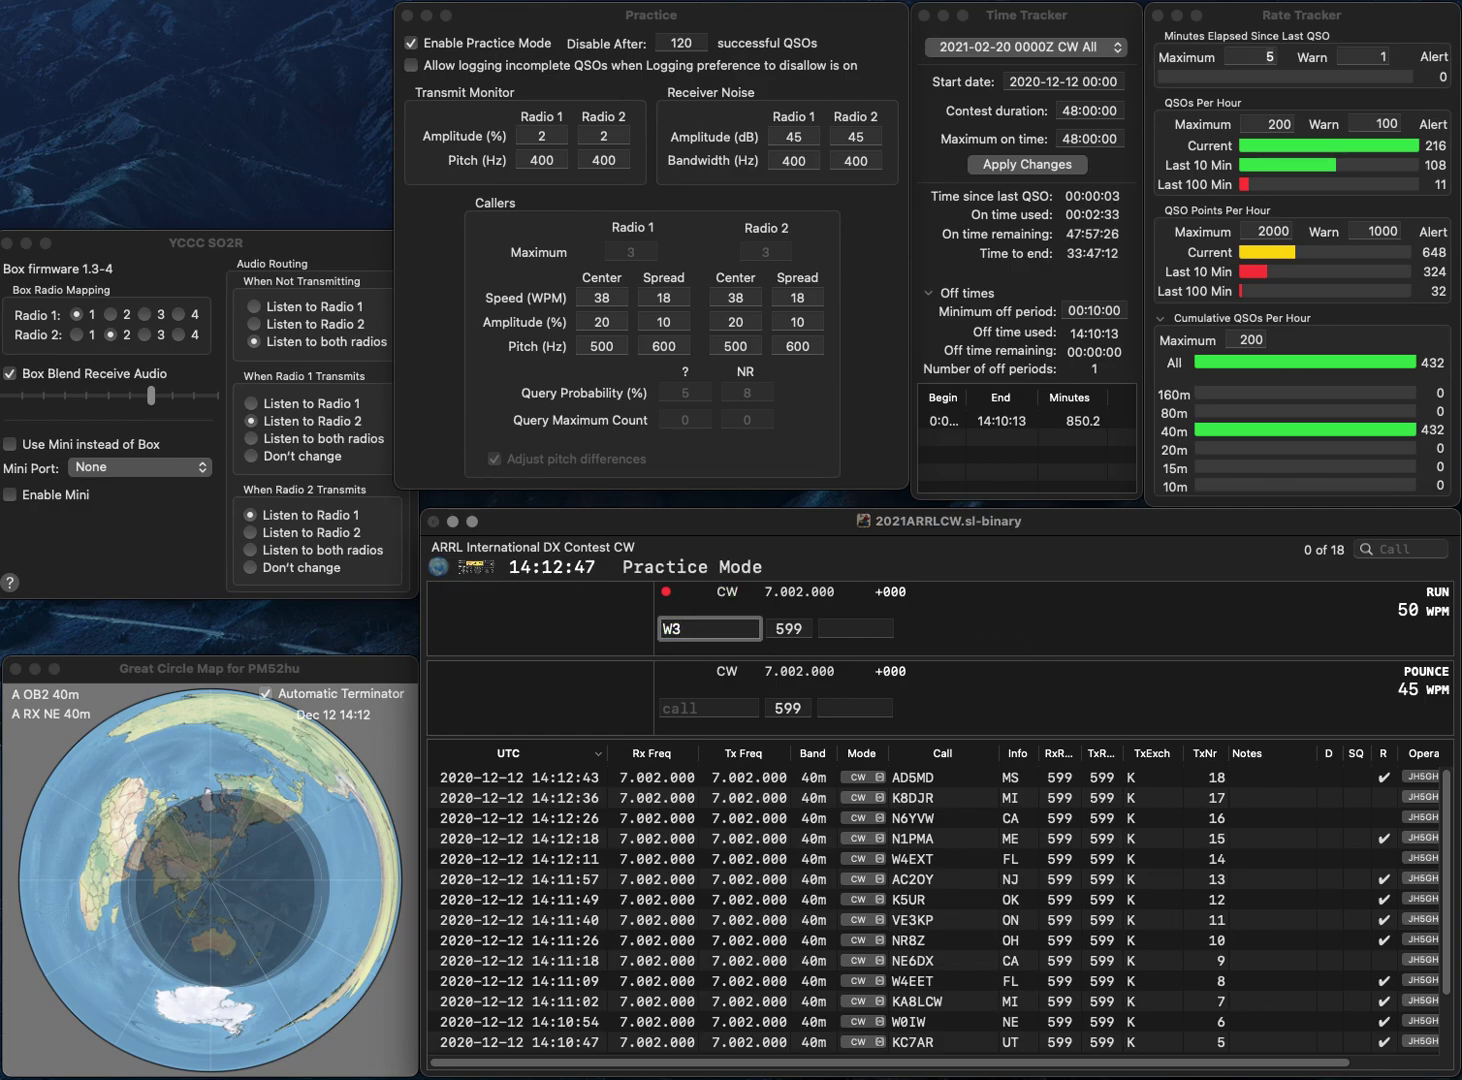
text(GG)
key(space)
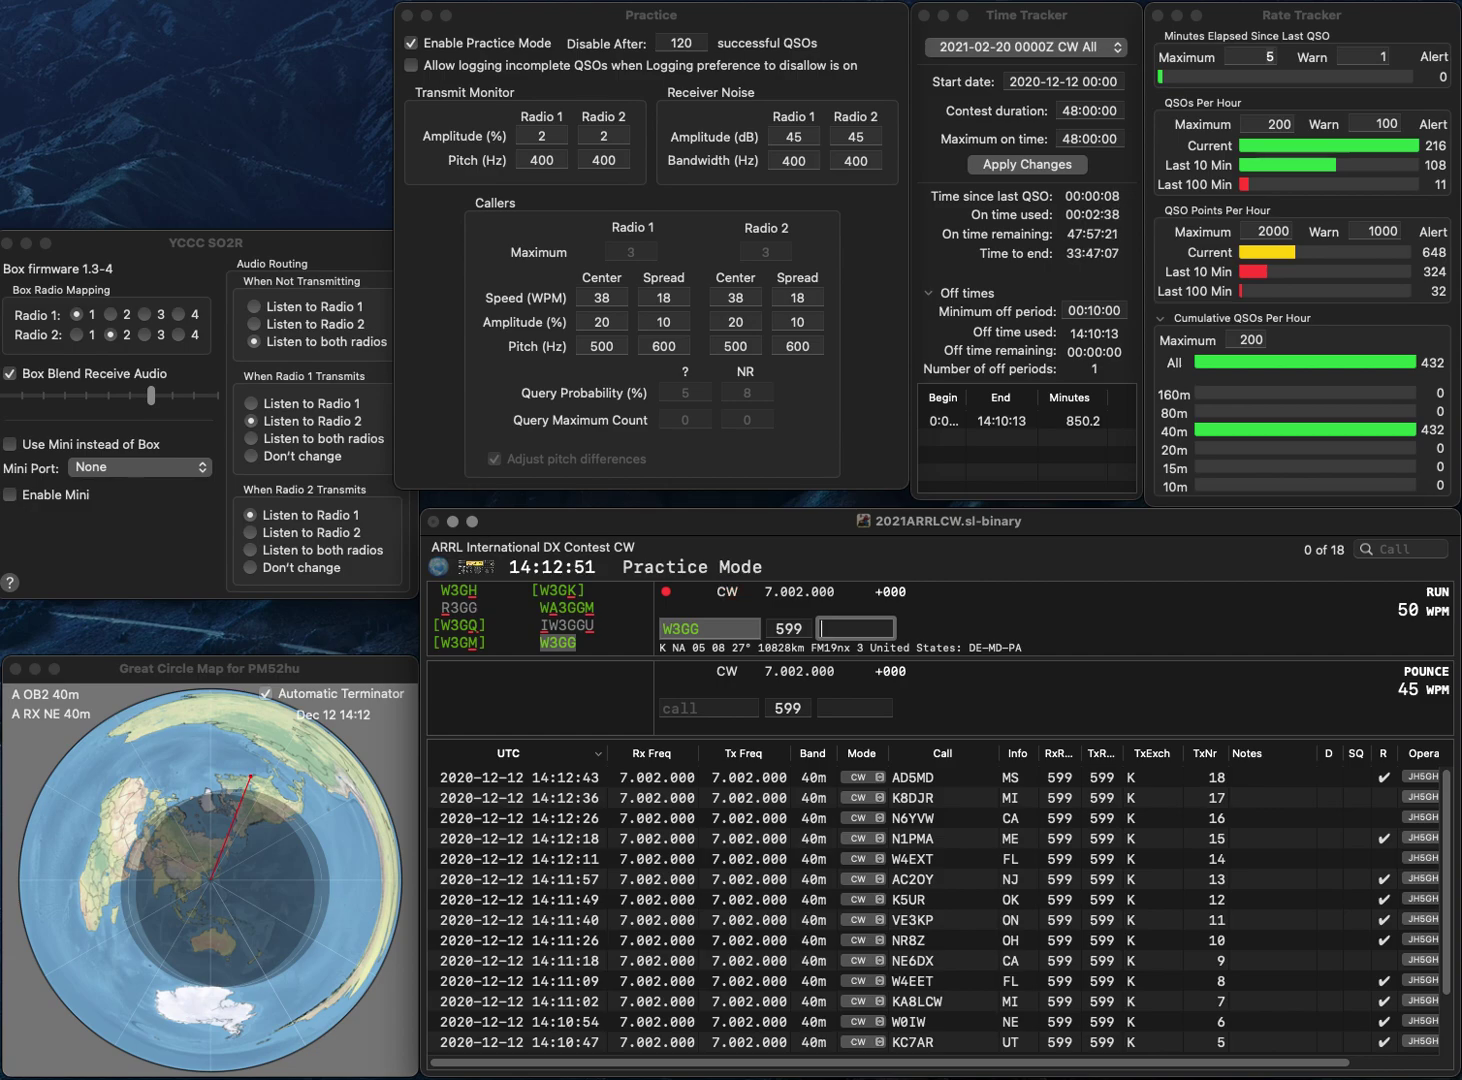
text(PA)
key(Return)
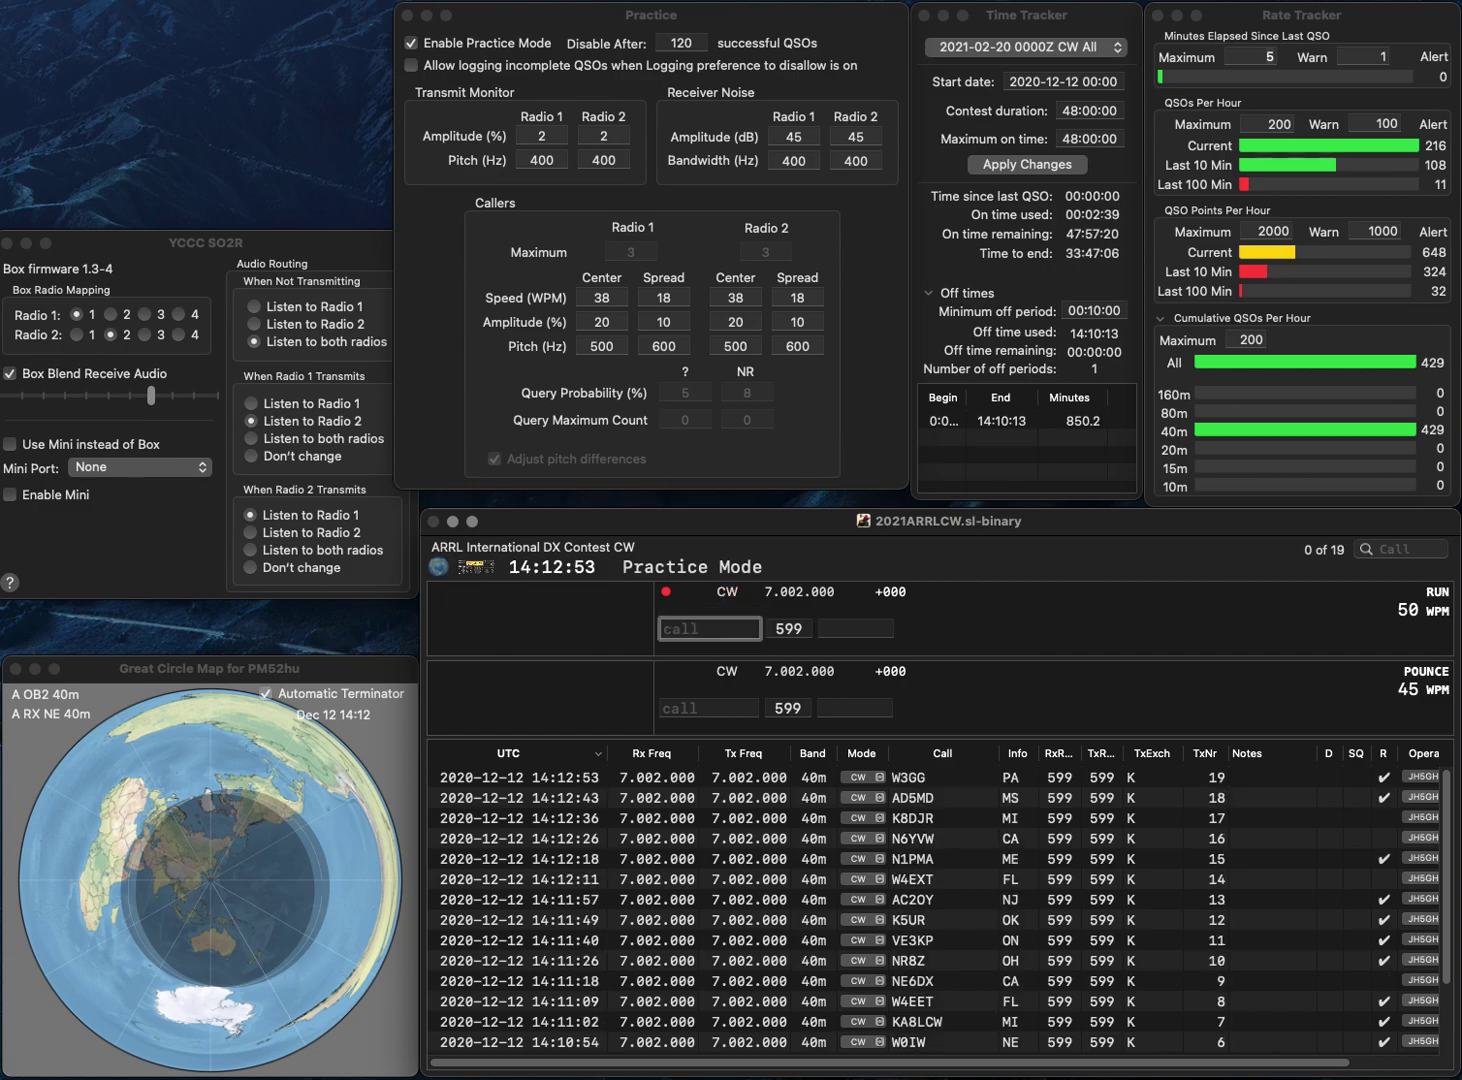
- Begin a call sign with VE3R on the run radio, correct it to VE3LMS, and log the contact with received exchange ON
text(VE3RMS)
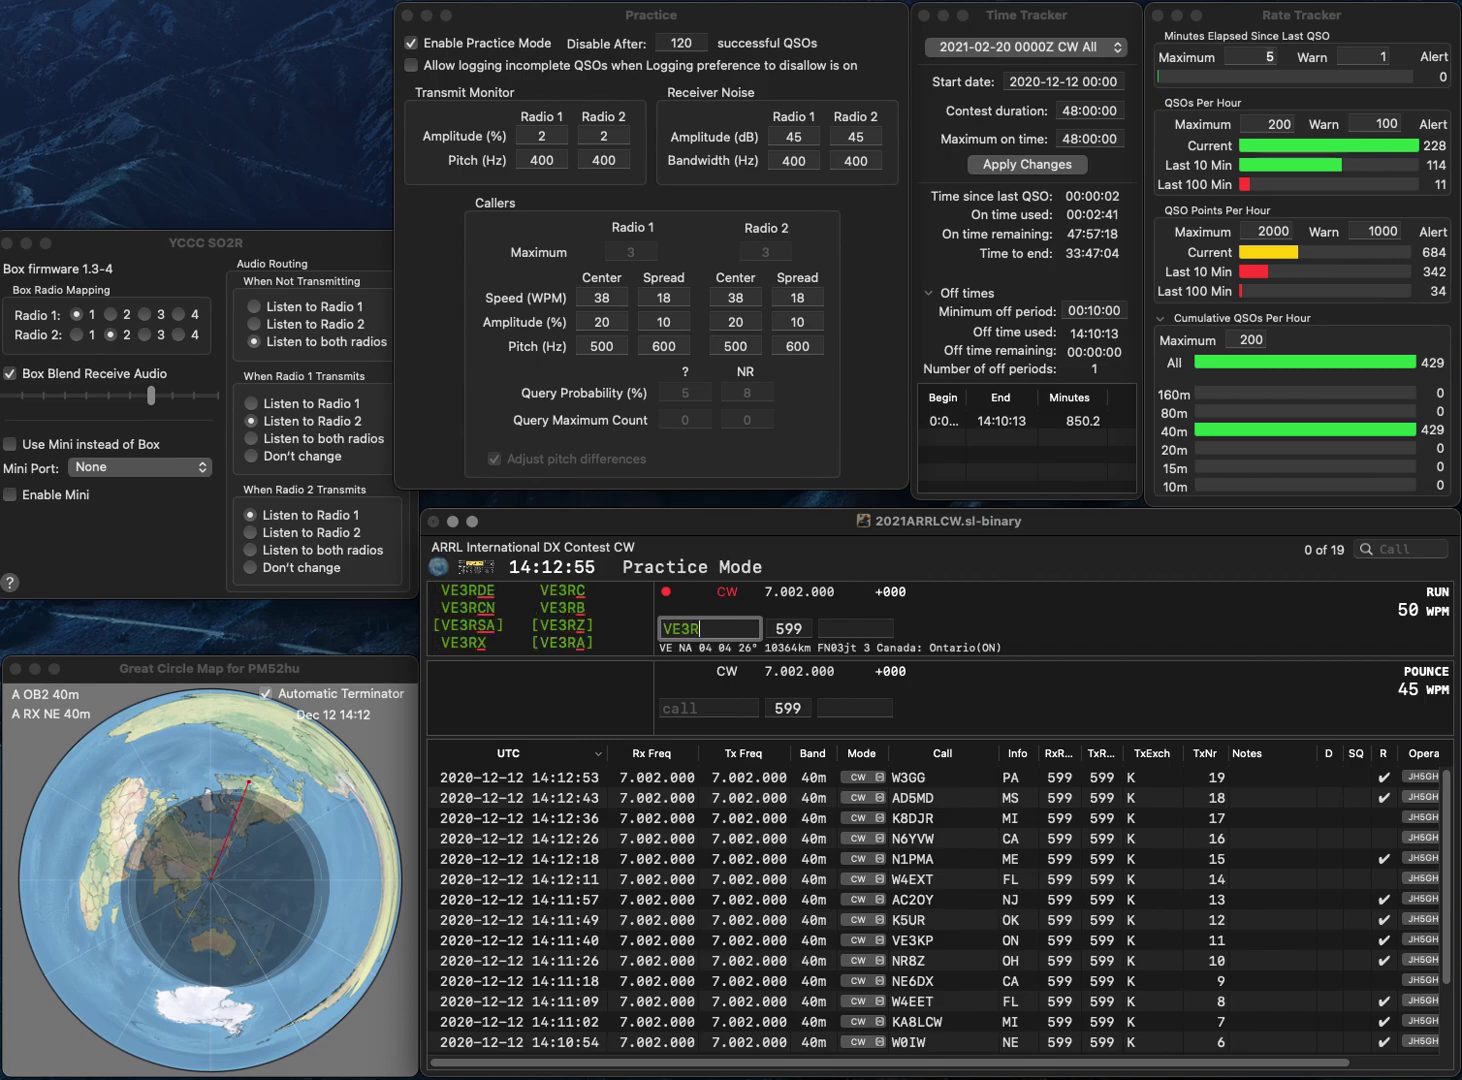
key(BackSpace)
key(BackSpace)
key(BackSpace)
text(LMS)
key(space)
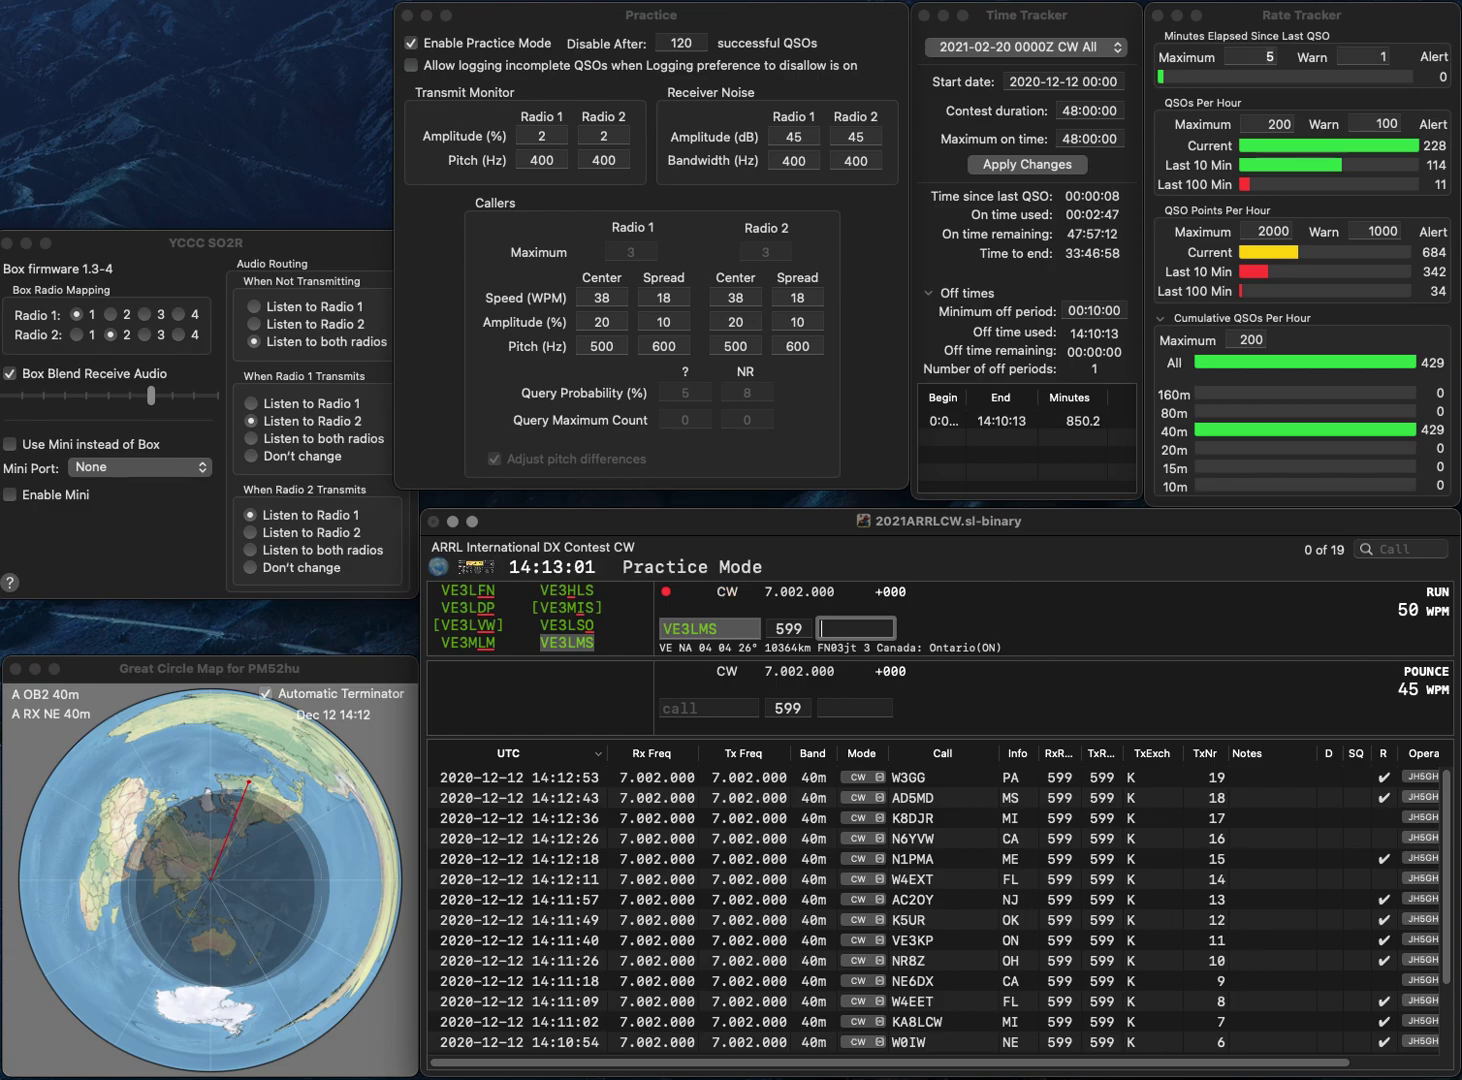
text(ON)
key(Return)
text(NL7CQ)
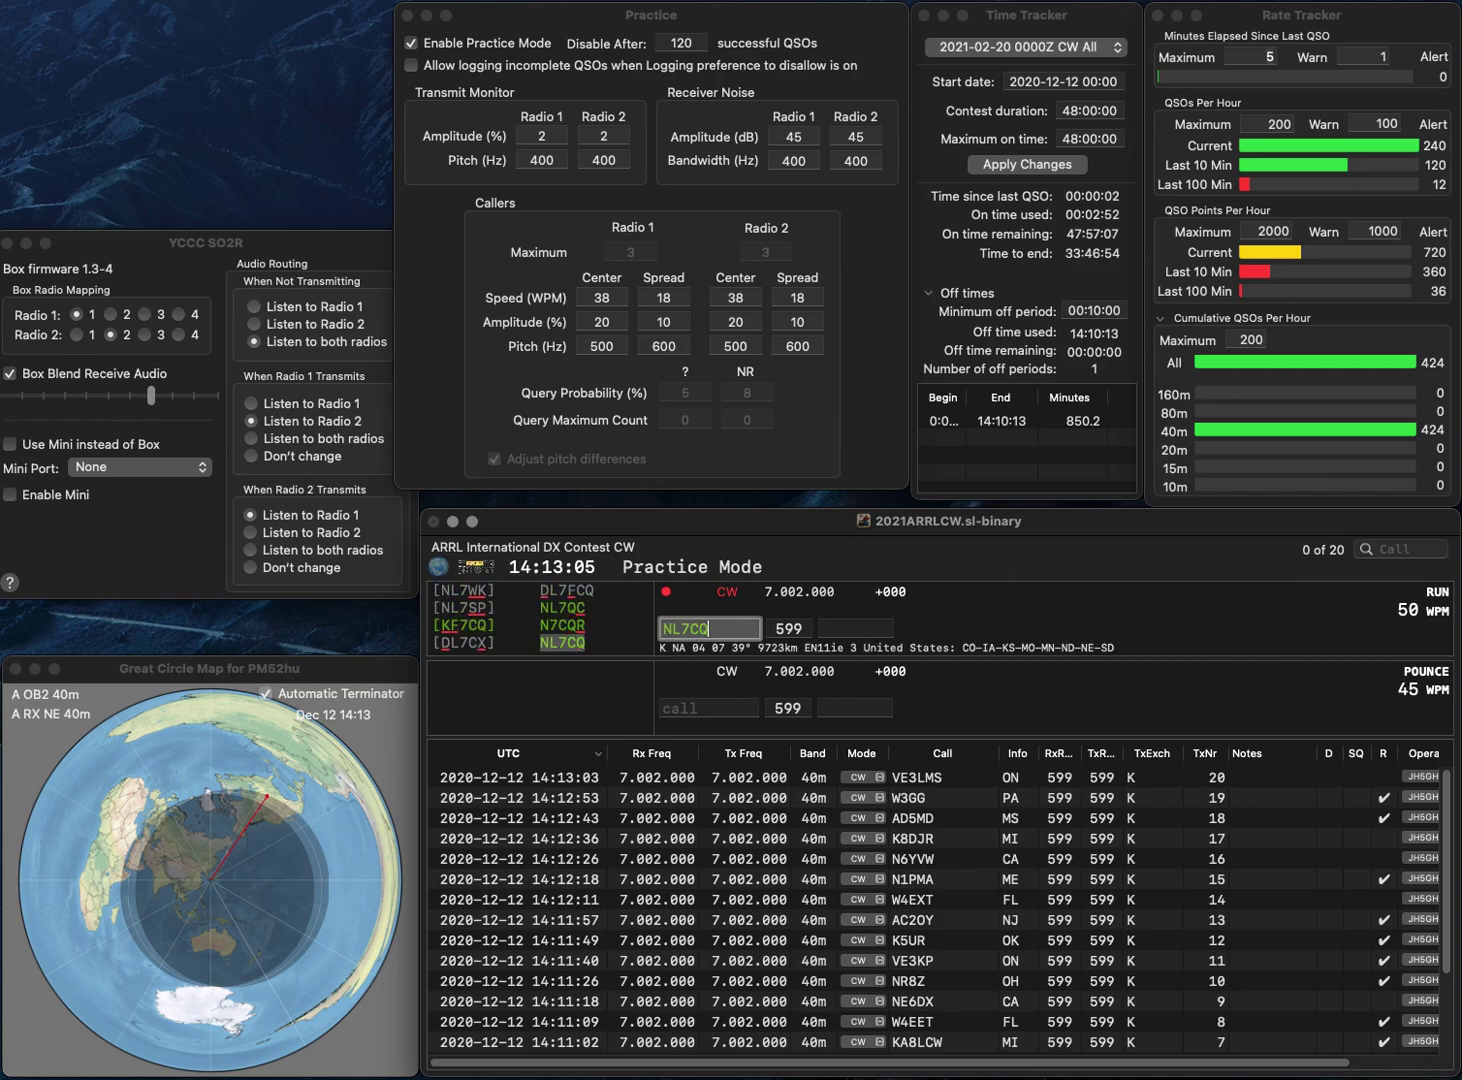
key(Tab)
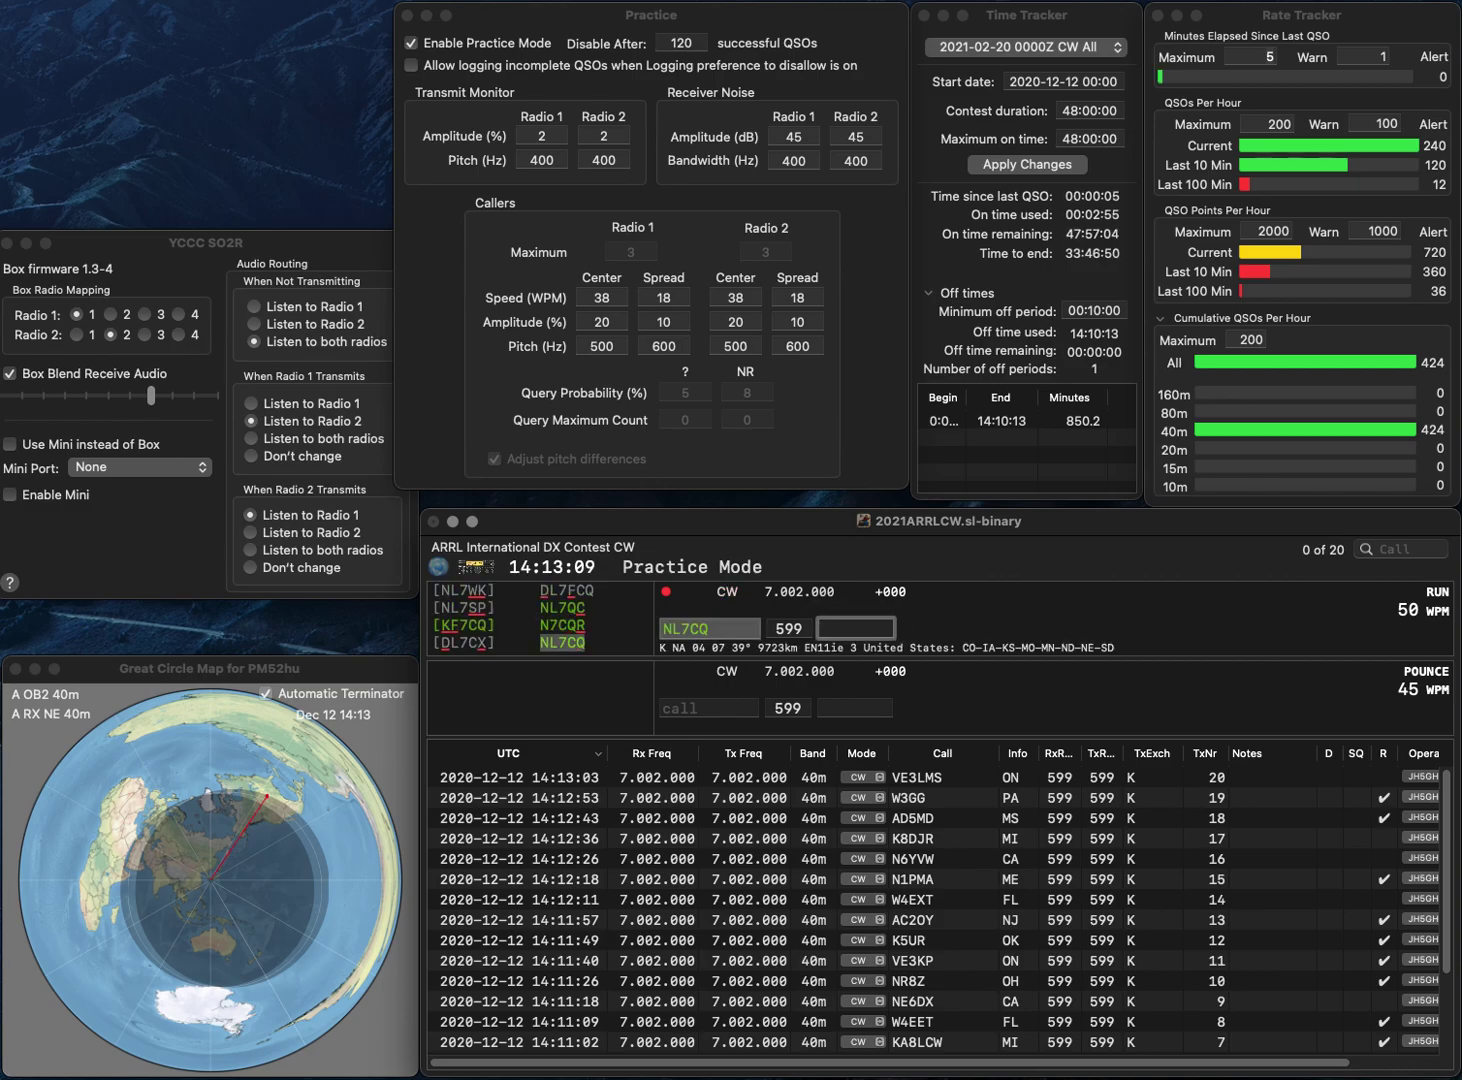
text(MN)
key(Return)
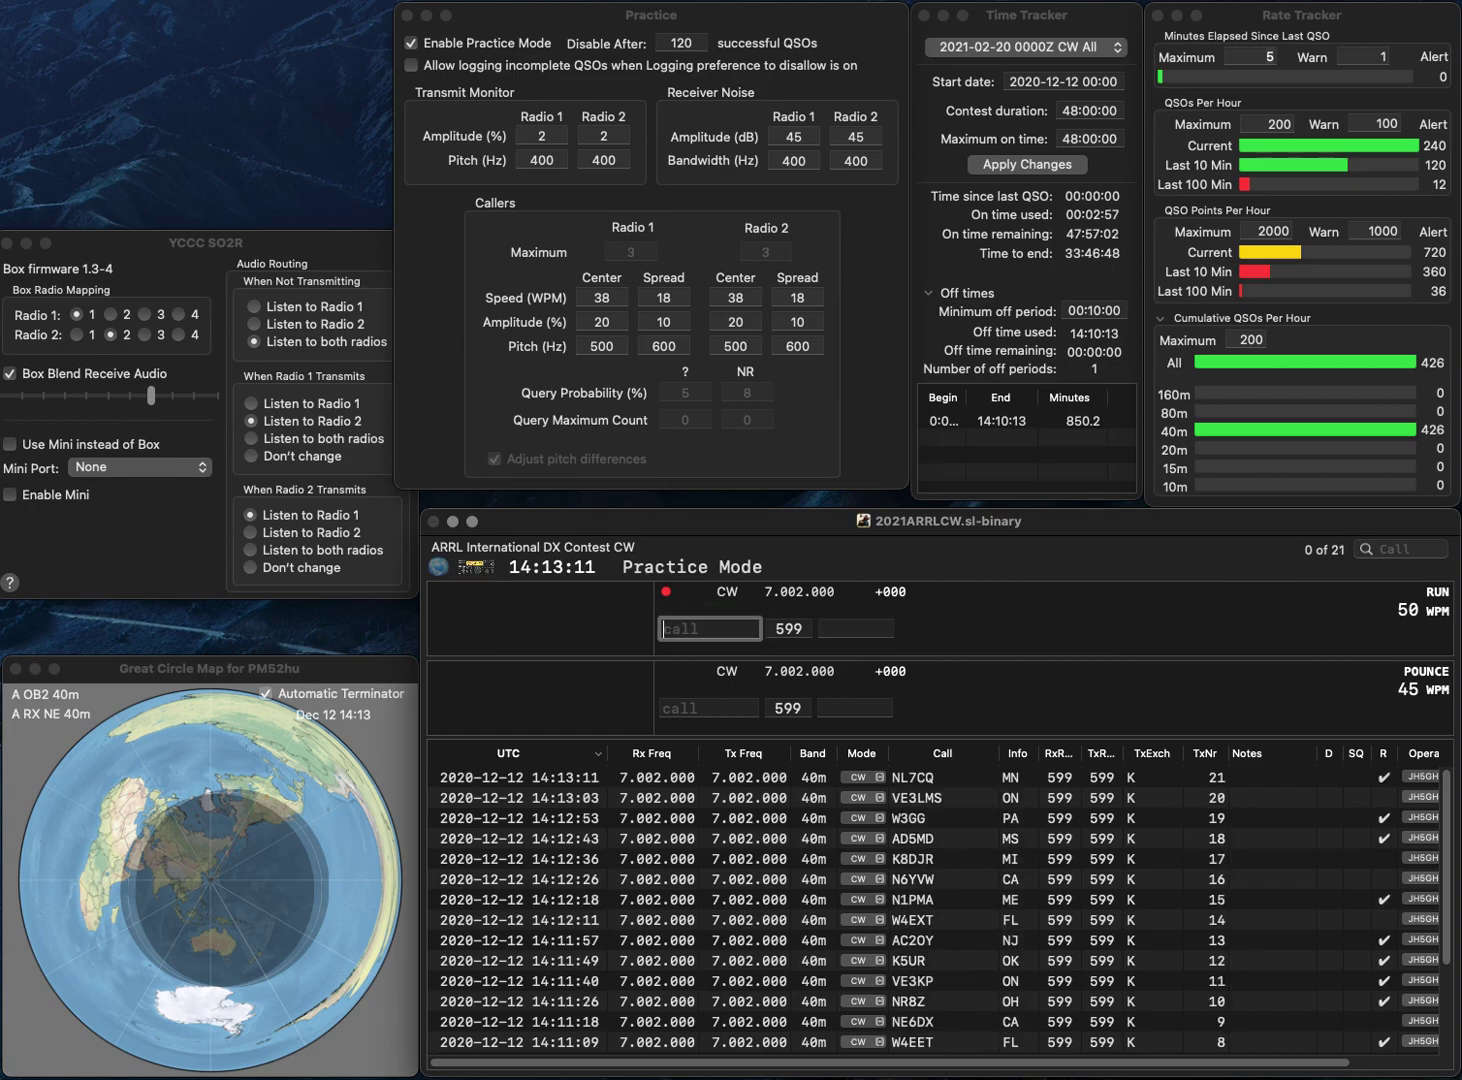
text(WA6S)
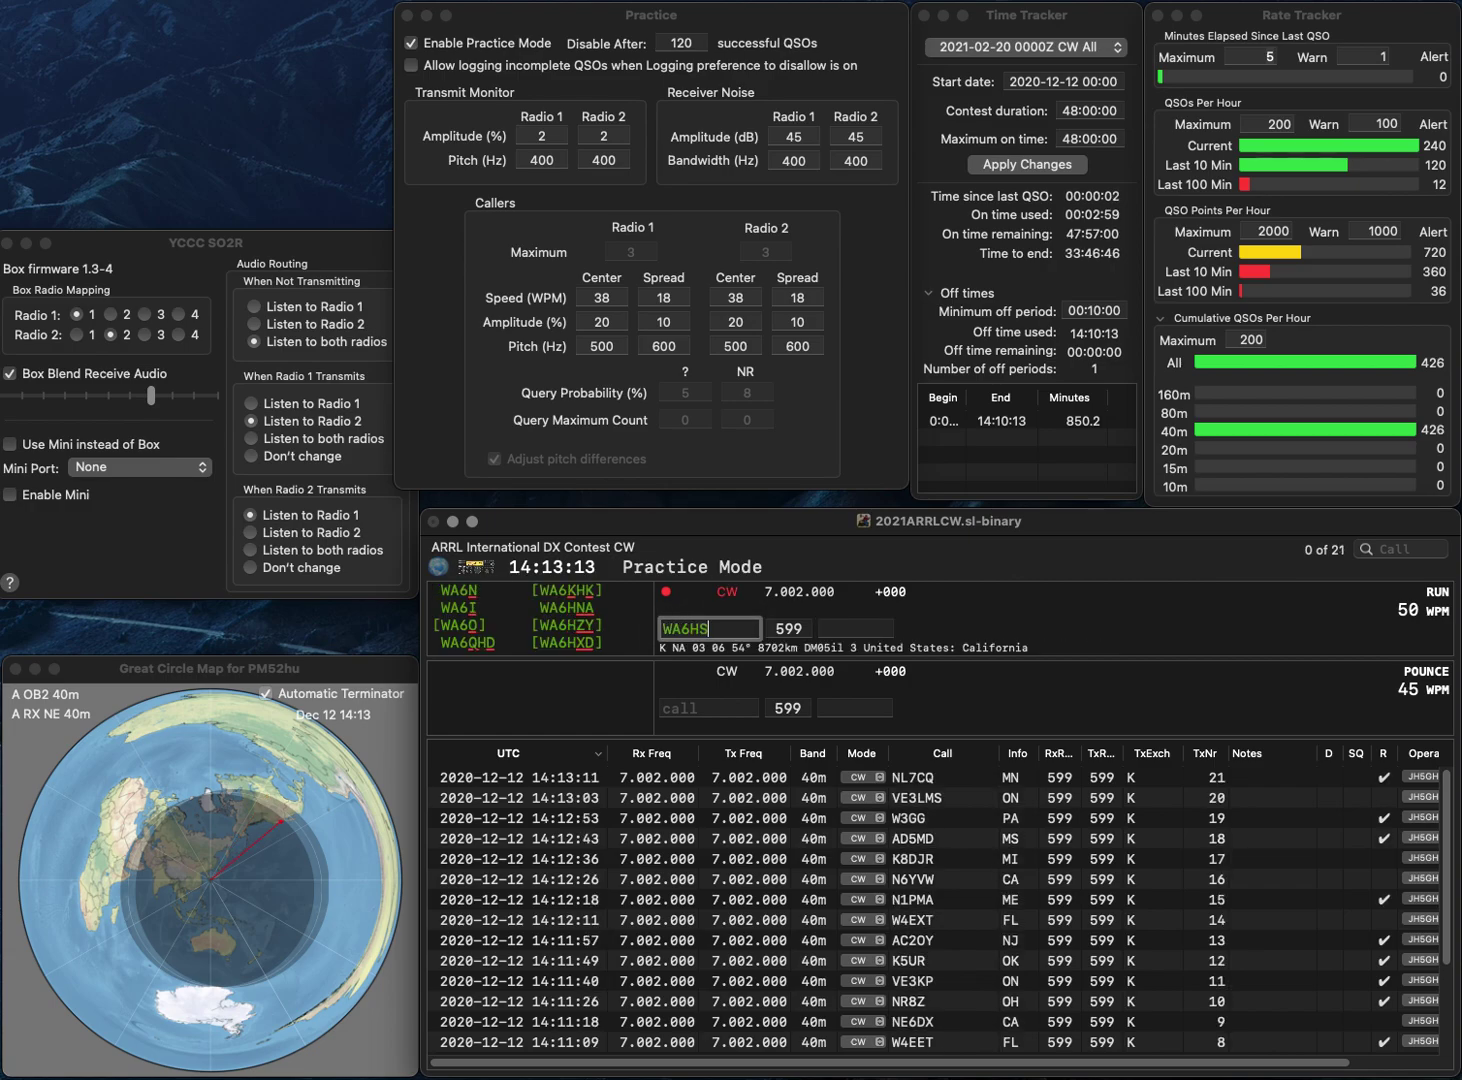
text(NA)
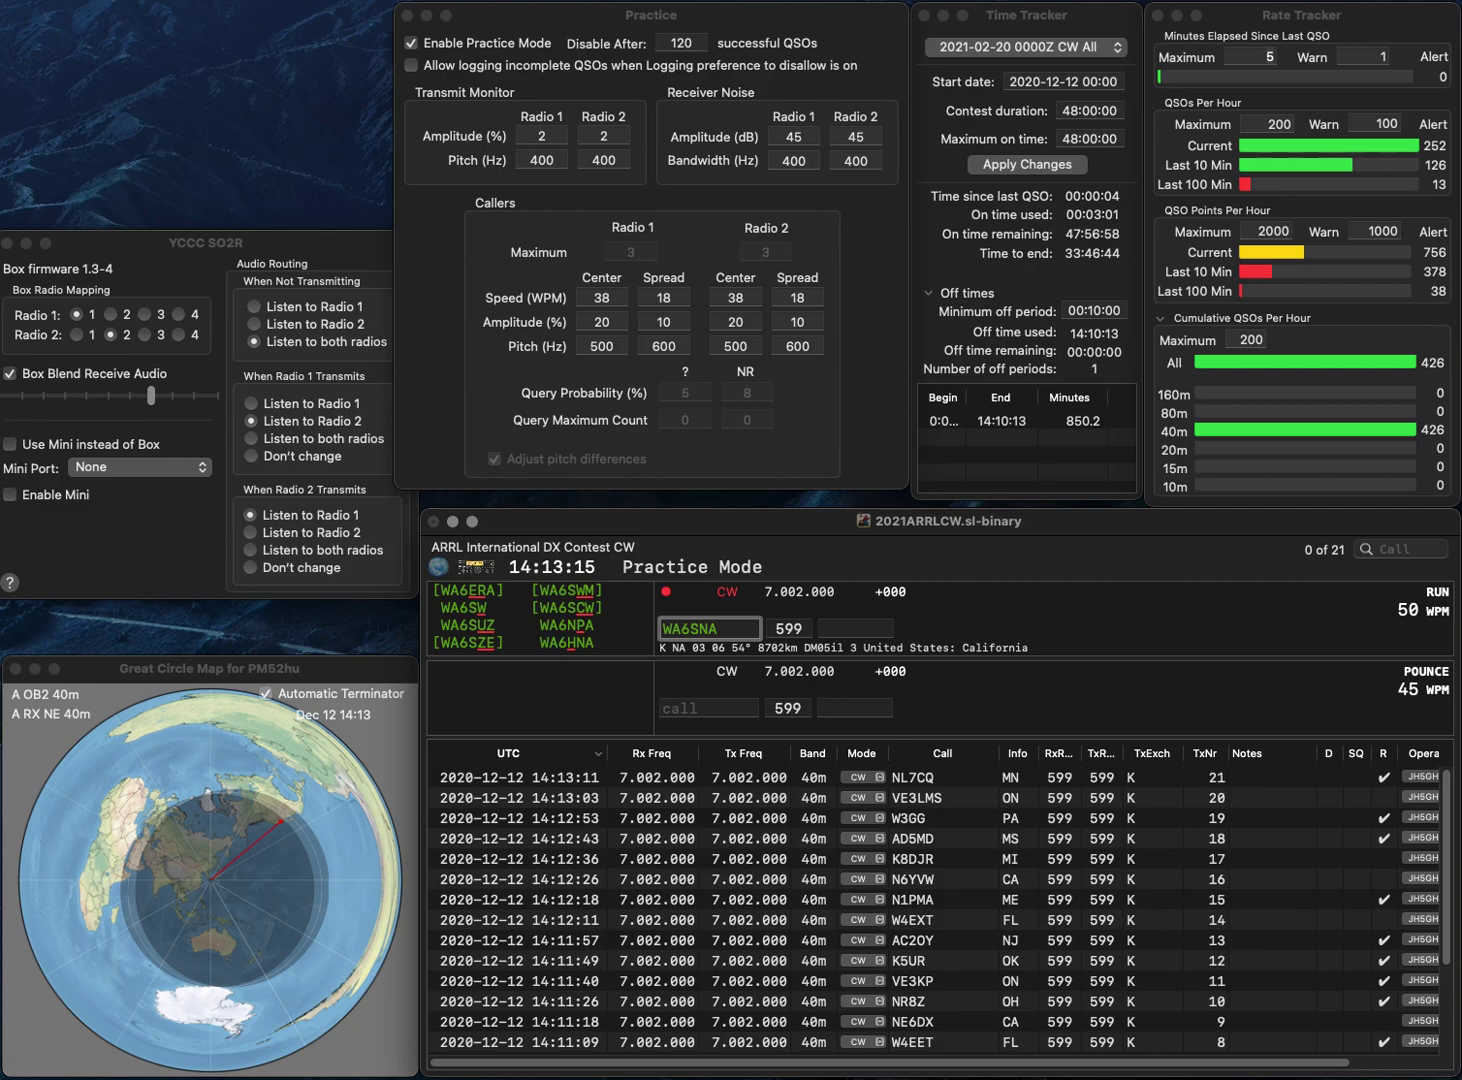
key(Left)
key(Left)
key(BackSpace)
text(H)
key(Tab)
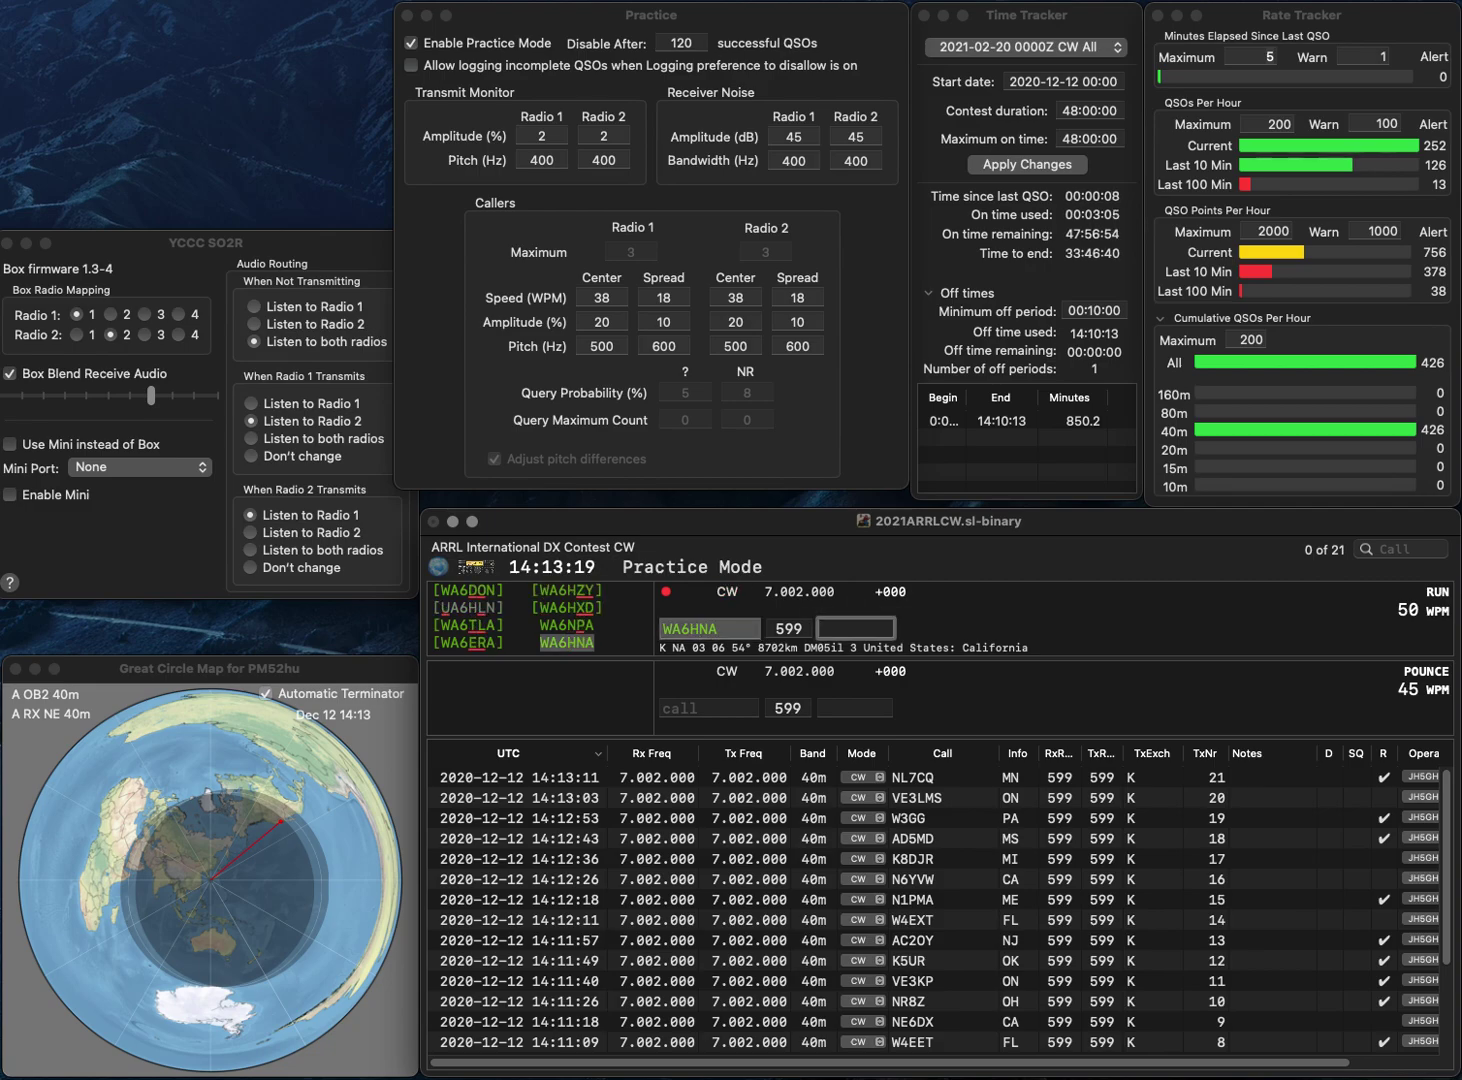
text(CA)
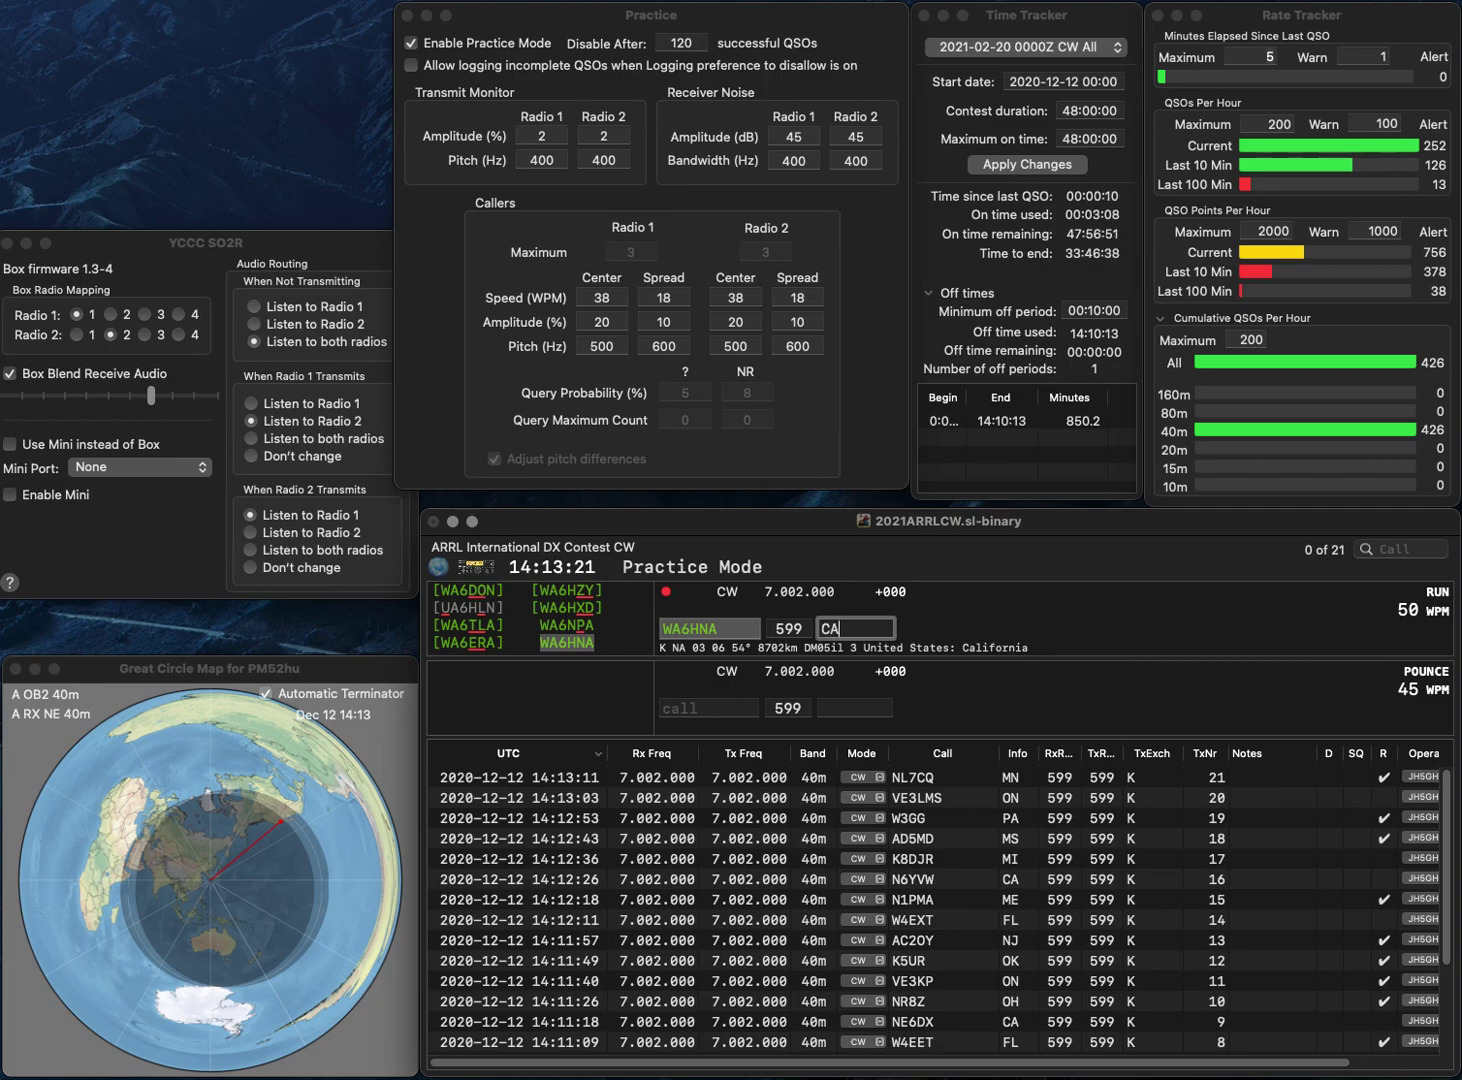
key(Return)
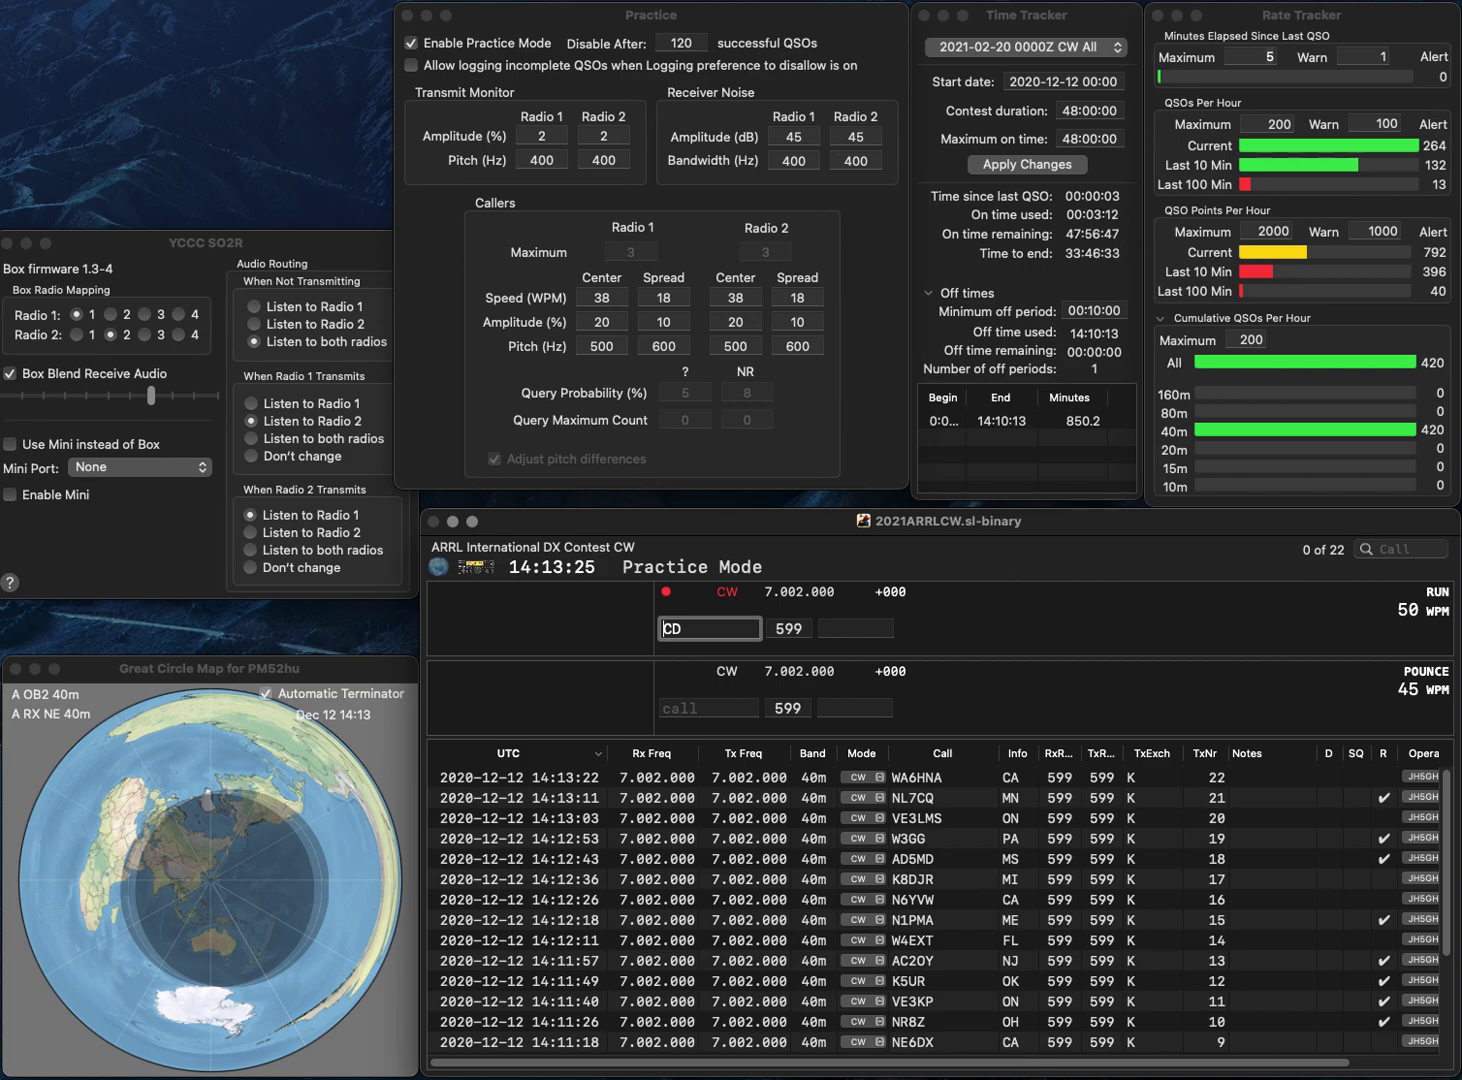
click(662, 628)
text(V)
key(BackSpace)
text(AE4)
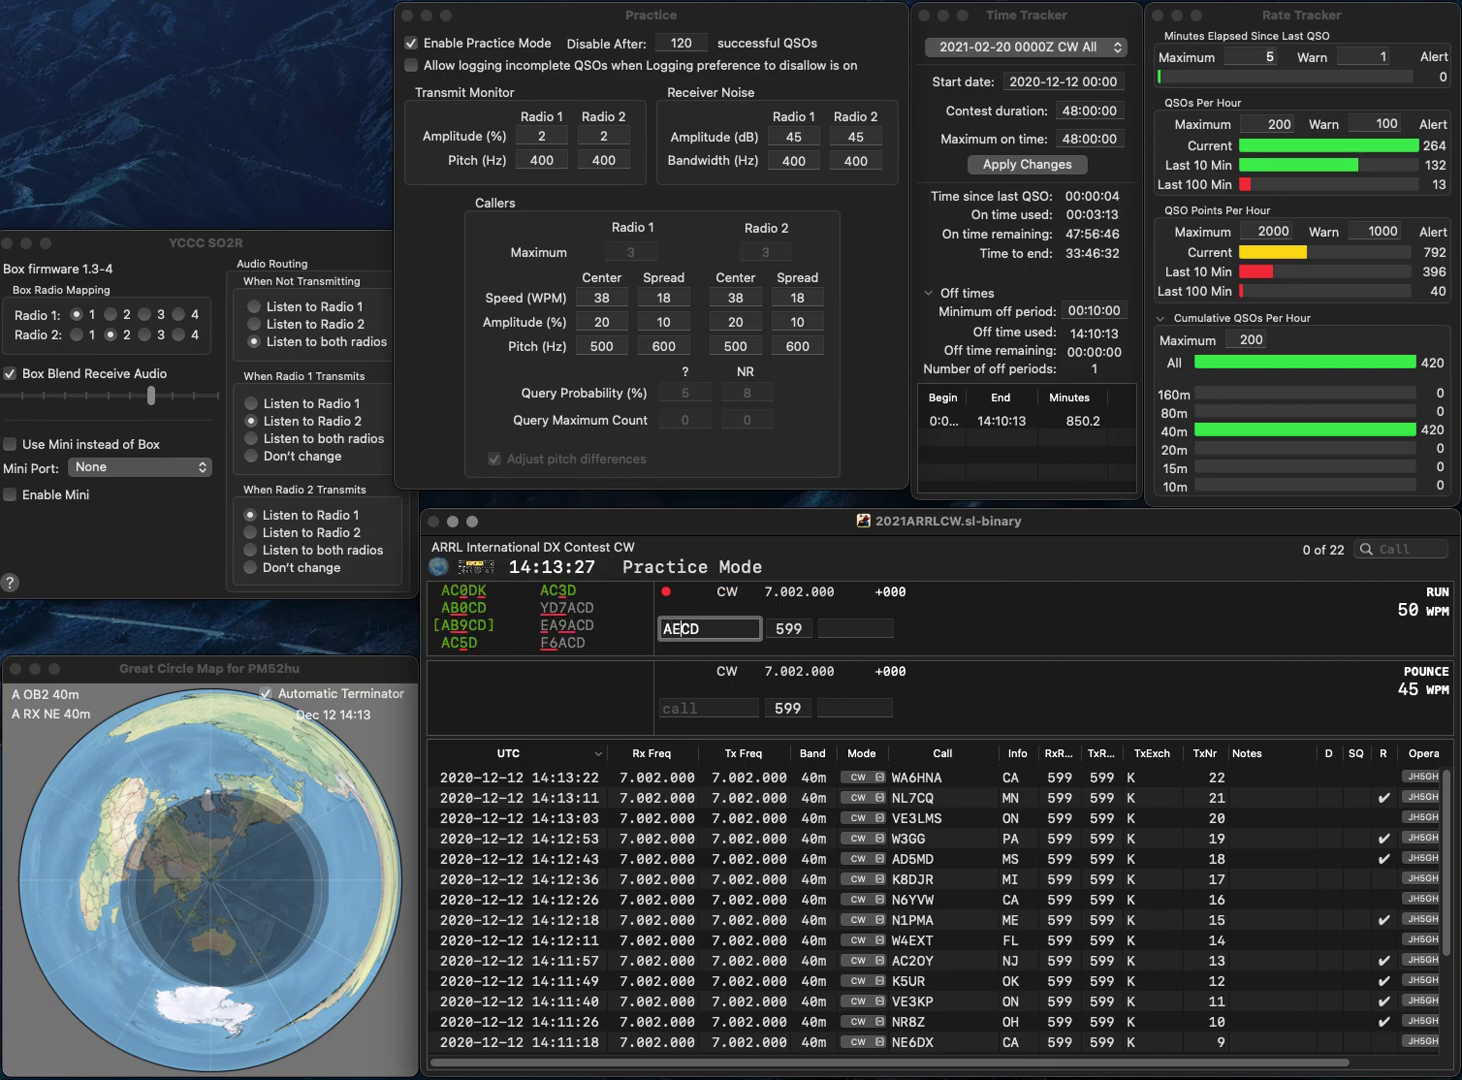
key(BackSpace)
text(B)
key(BackSpace)
key(BackSpace)
text(DD)
key(Return)
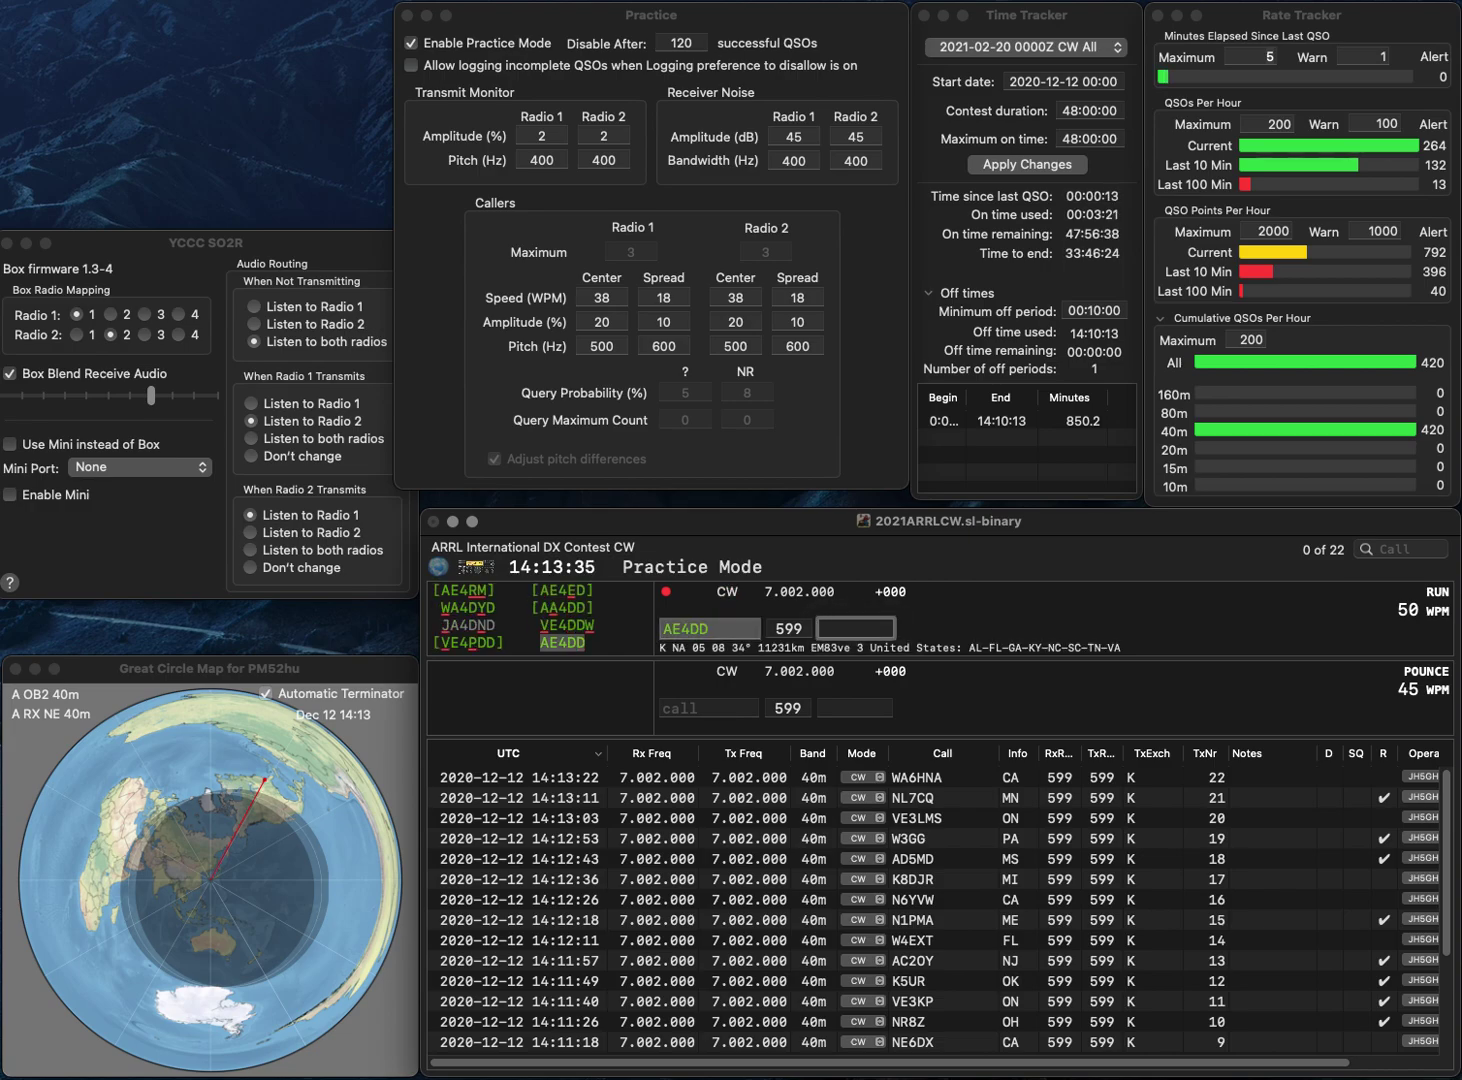
key(Return)
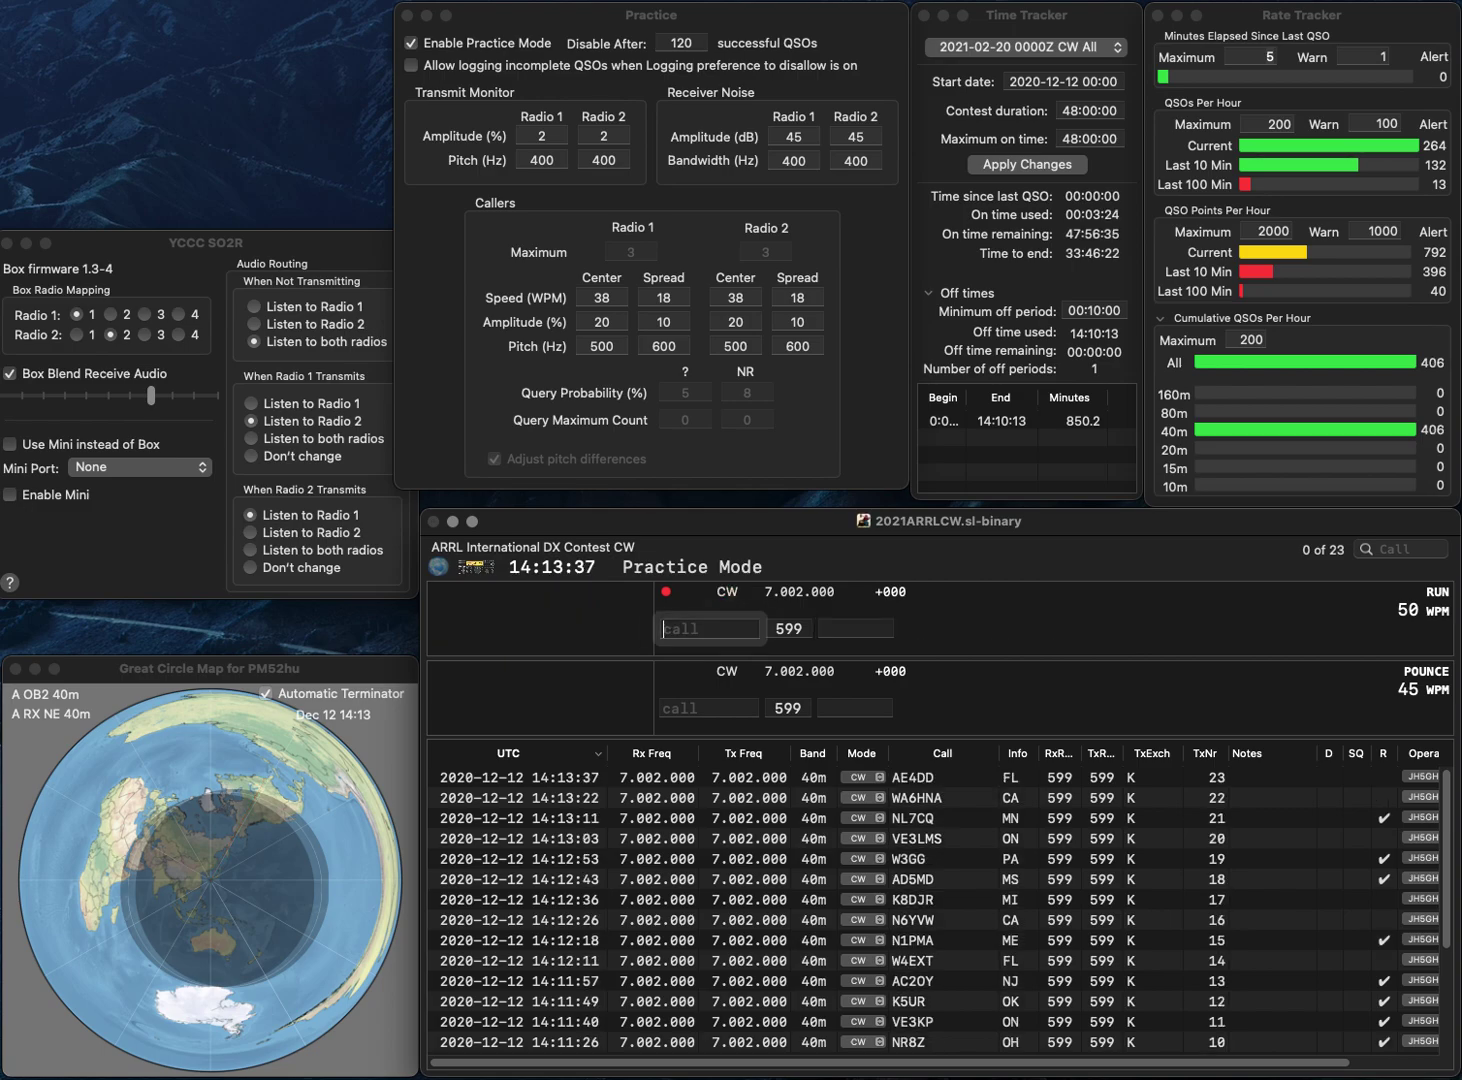
text(N8GU/4)
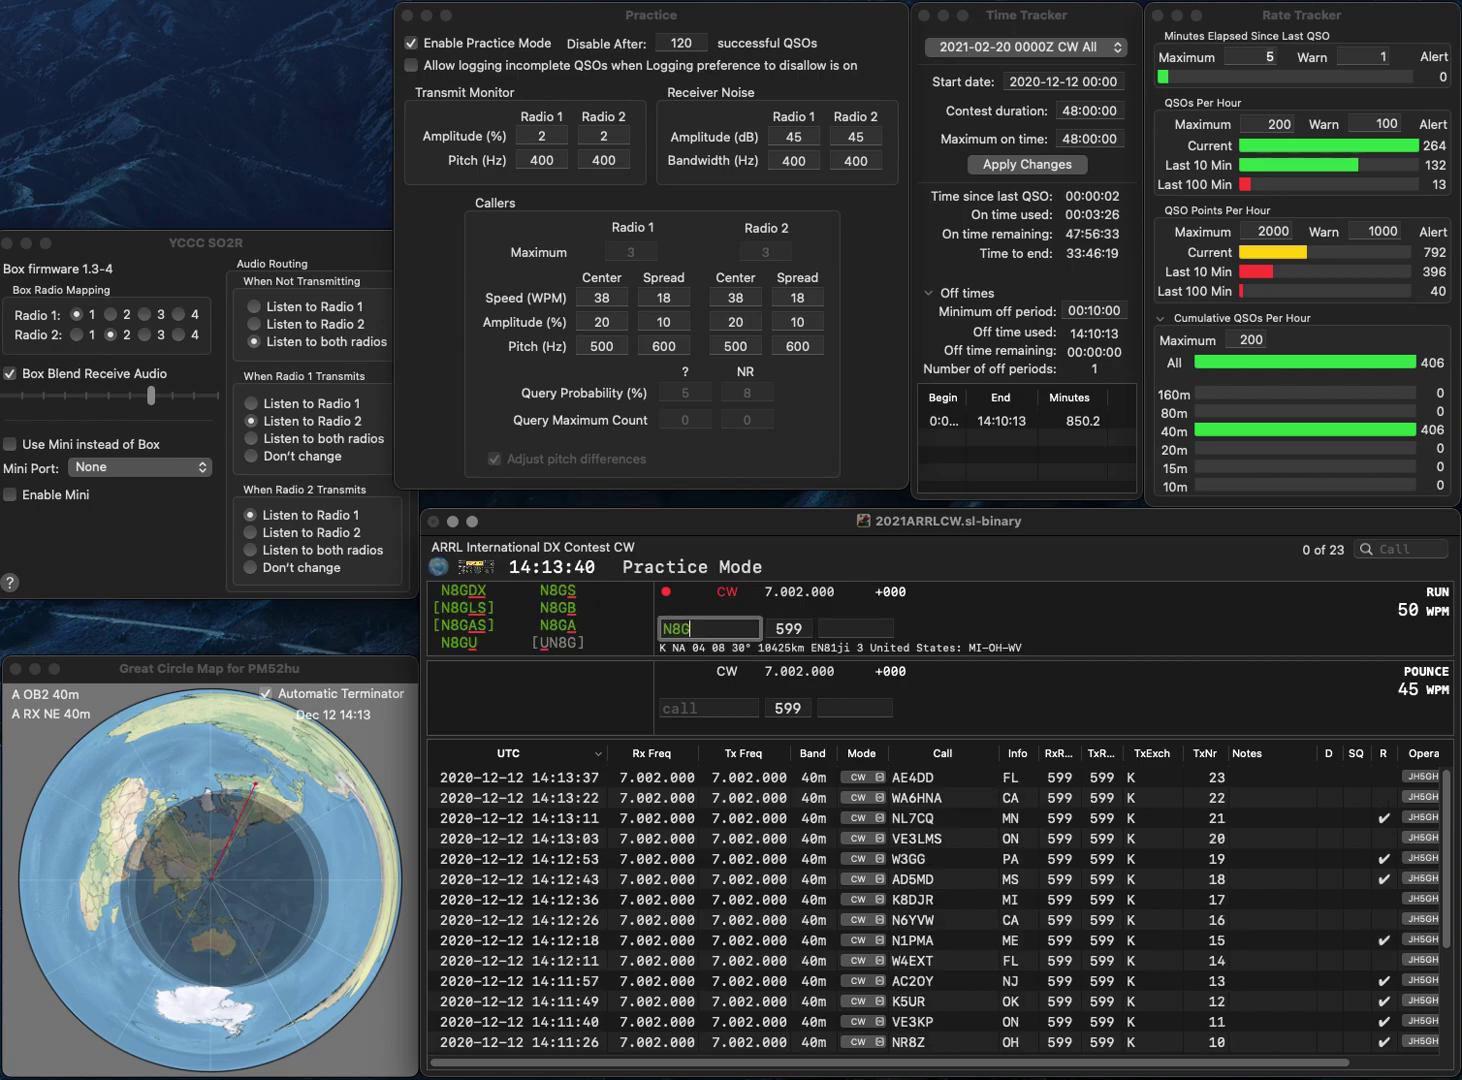
click(856, 628)
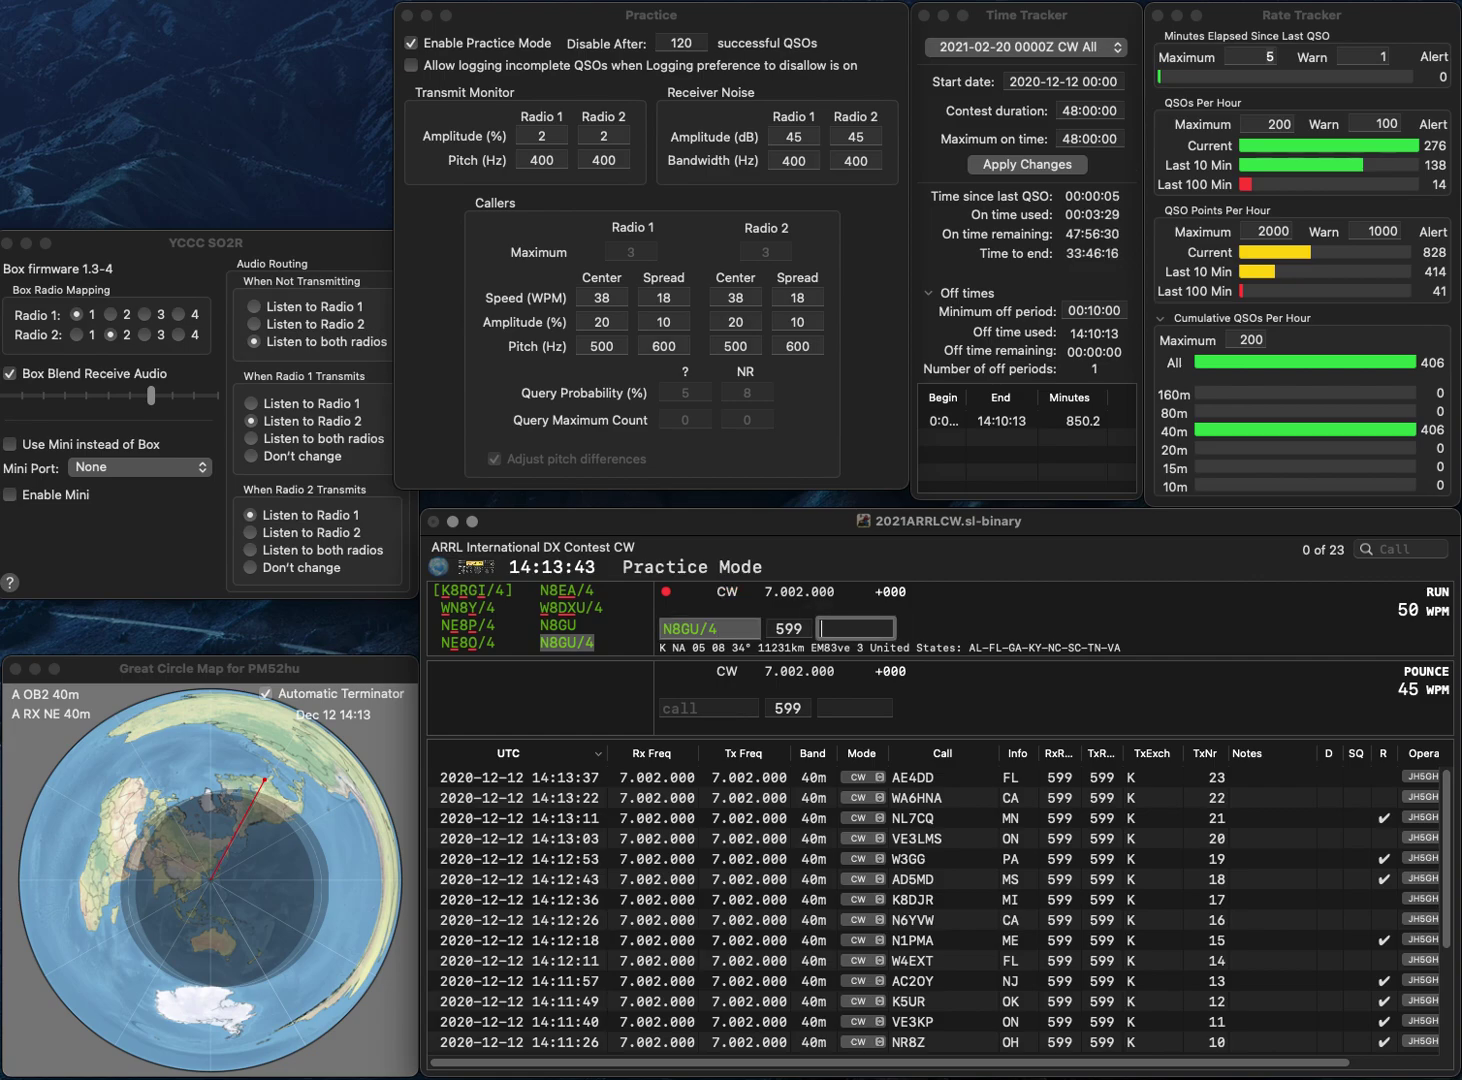
key(Return)
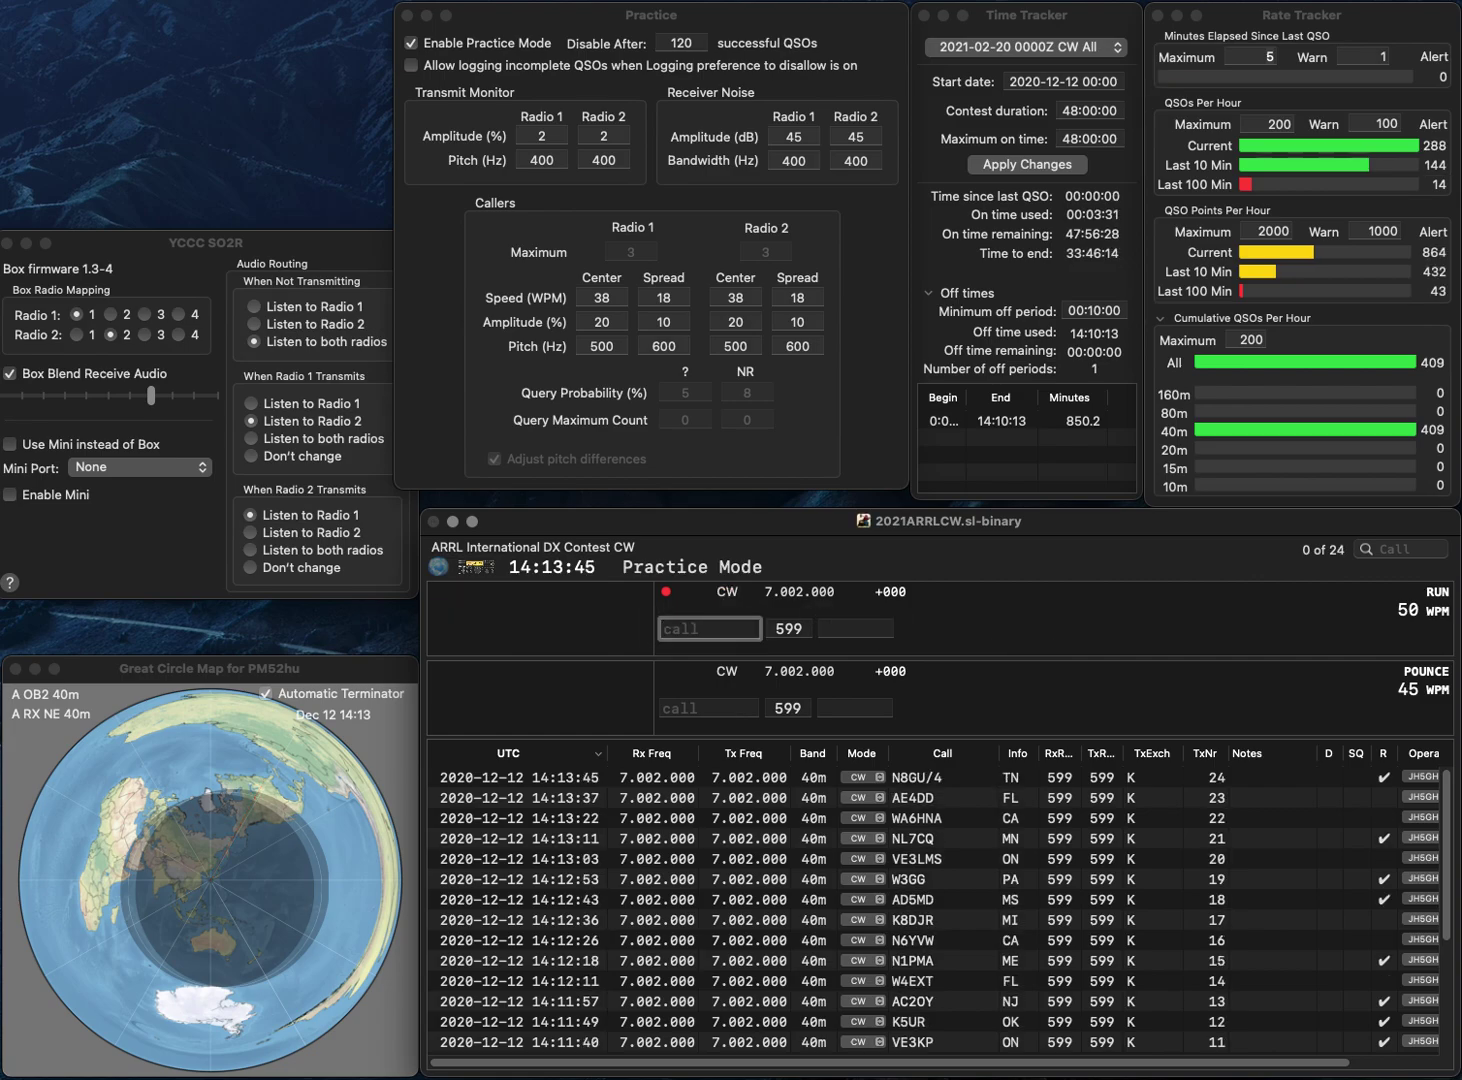
- Log a CW contact on the run radio with call sign N9GUN and received exchange WI
text(9)
text(N)
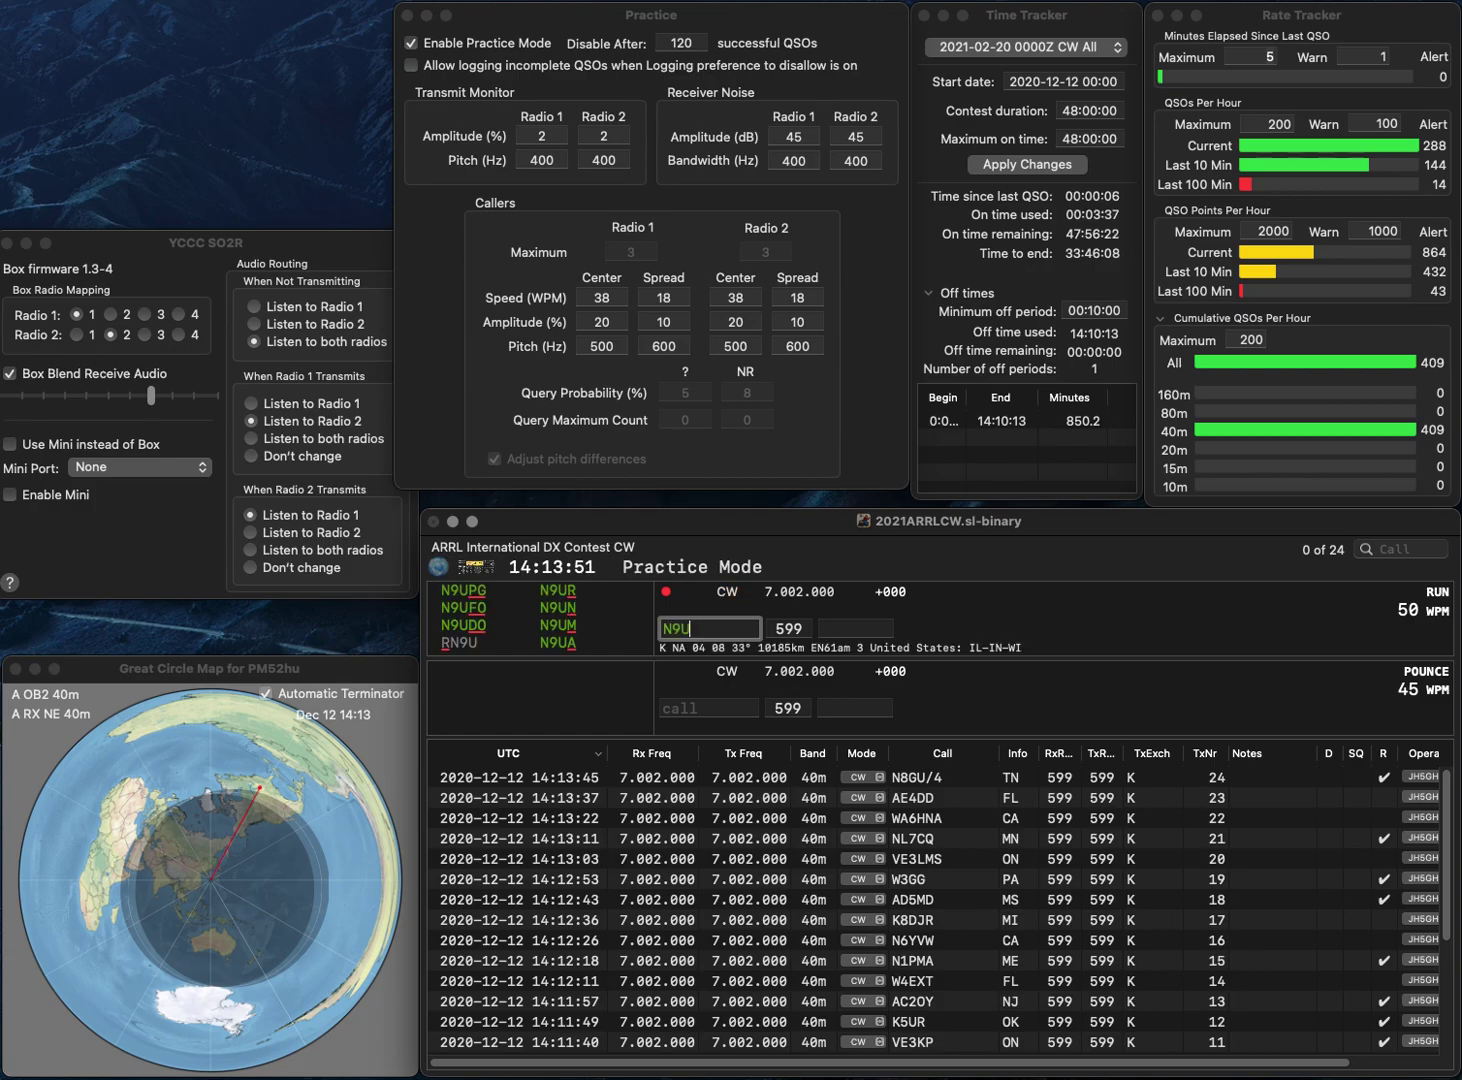
text(GN)
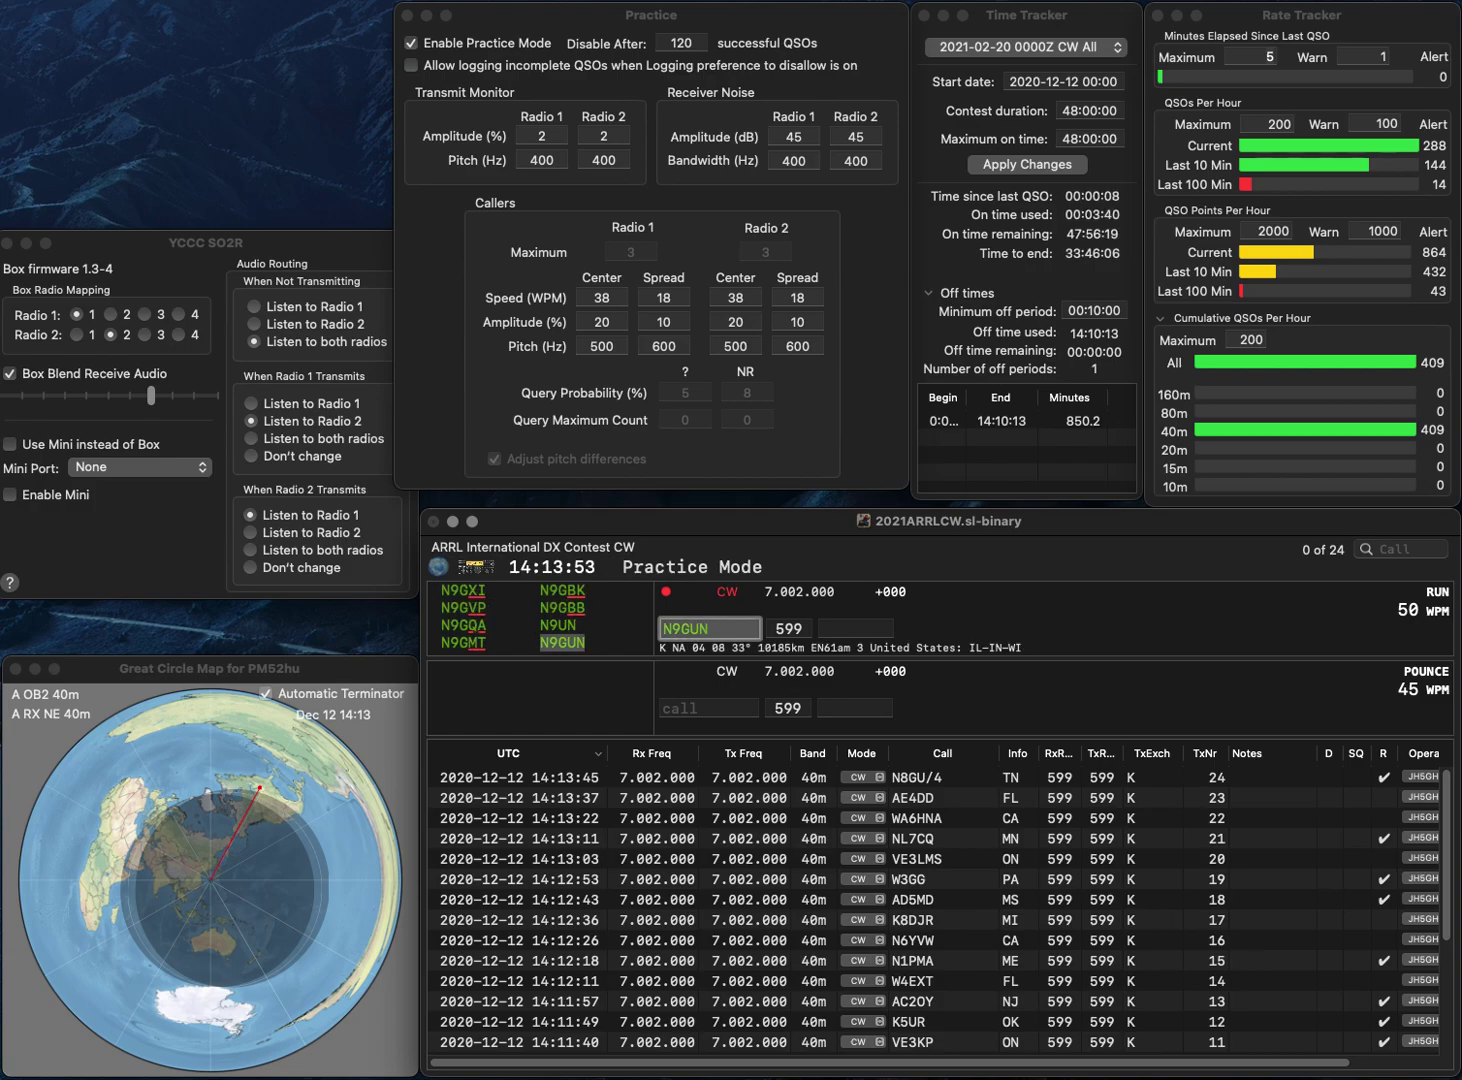
click(856, 628)
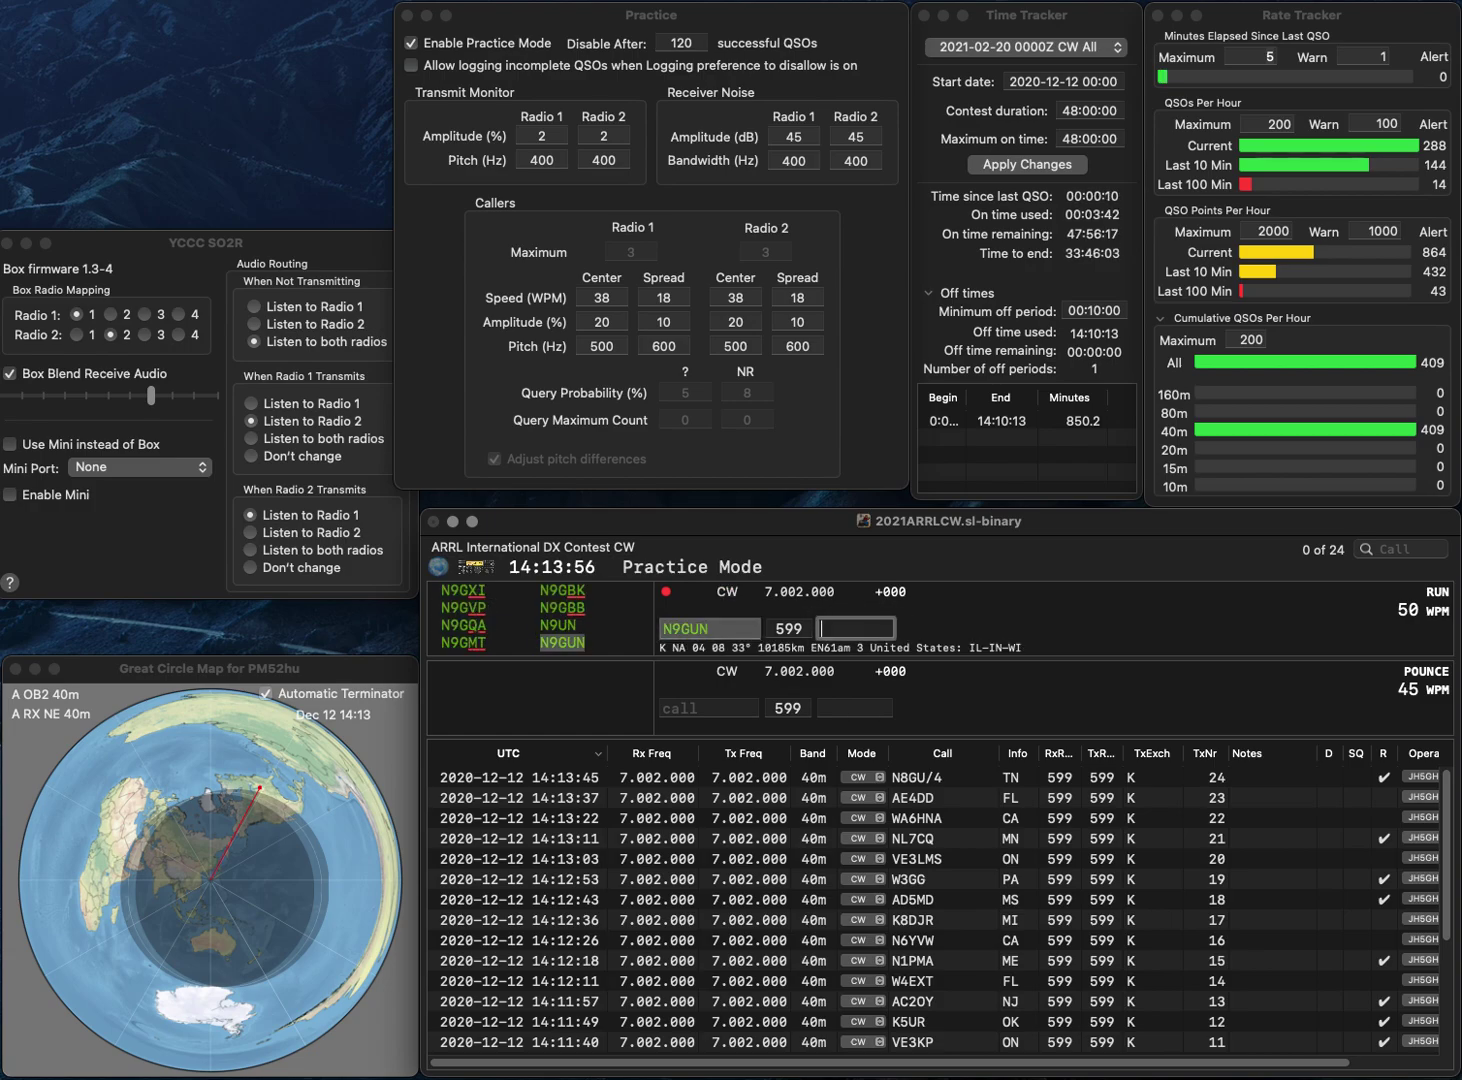
text(WI)
key(Return)
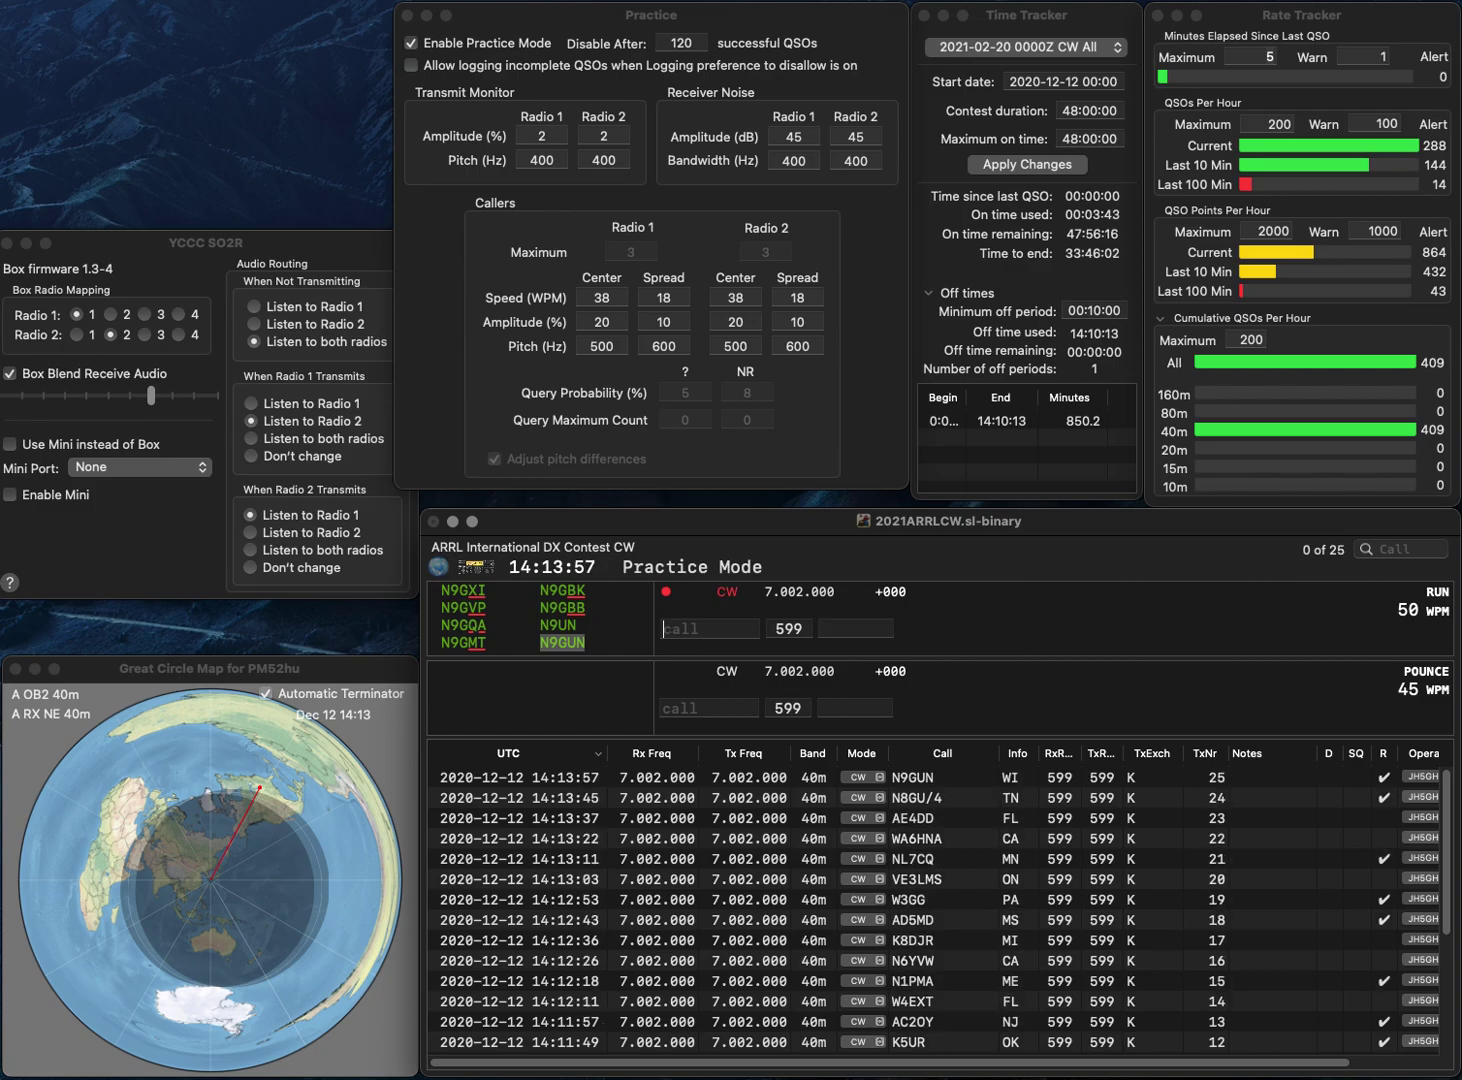
text(KG)
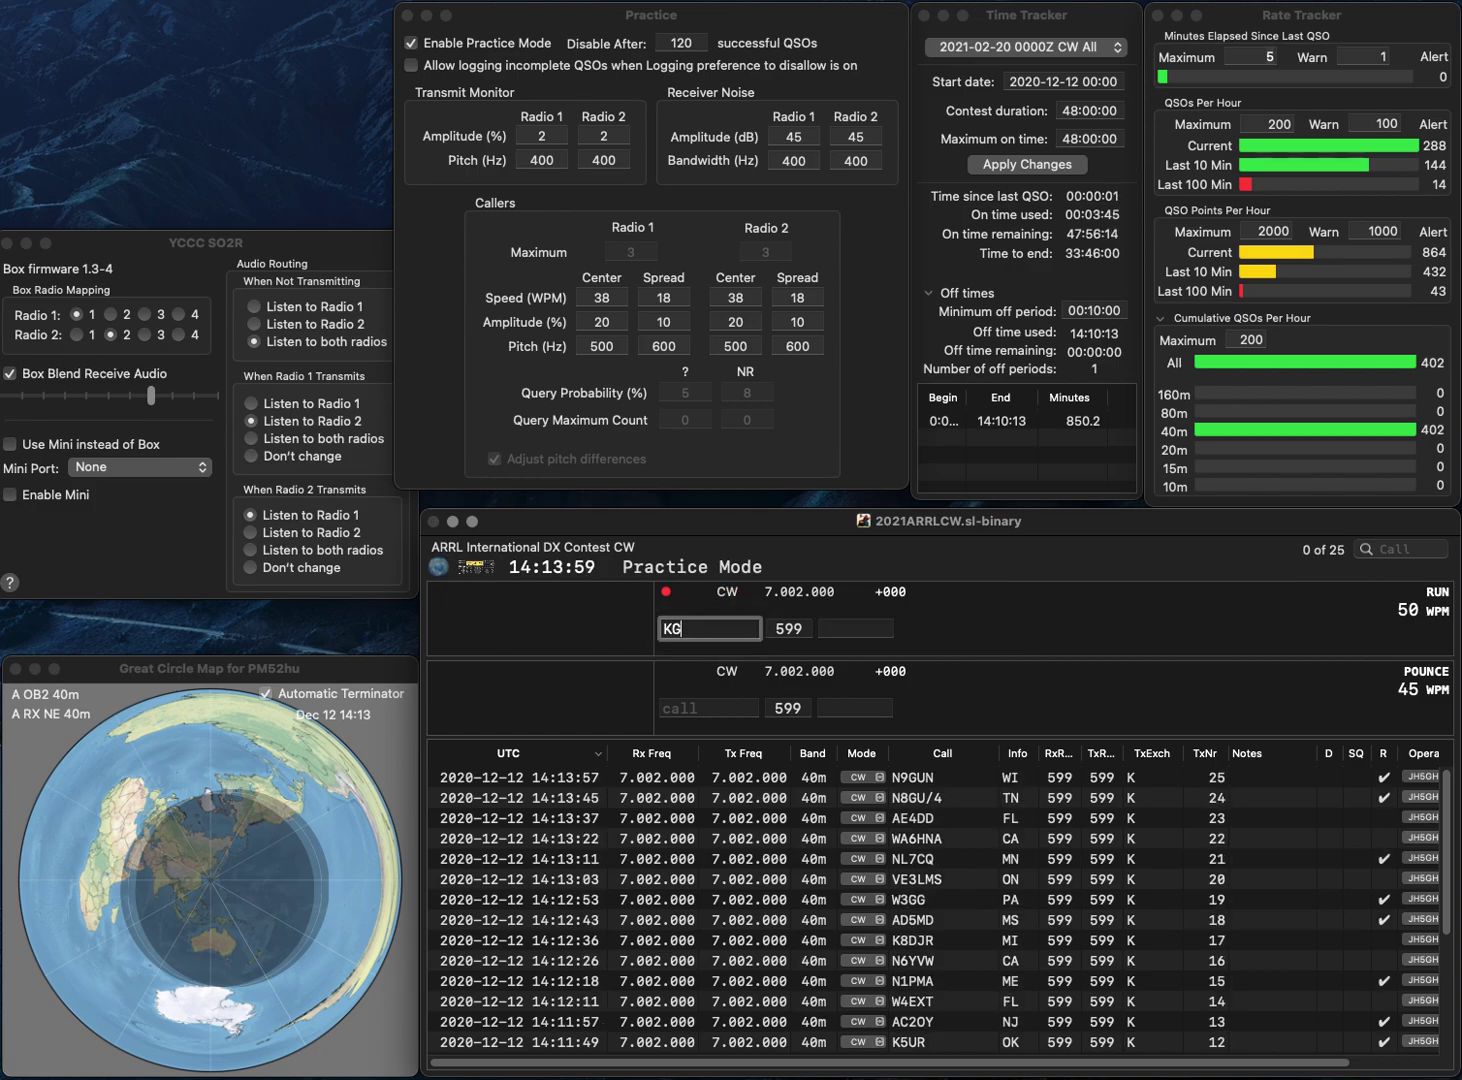
text(4)
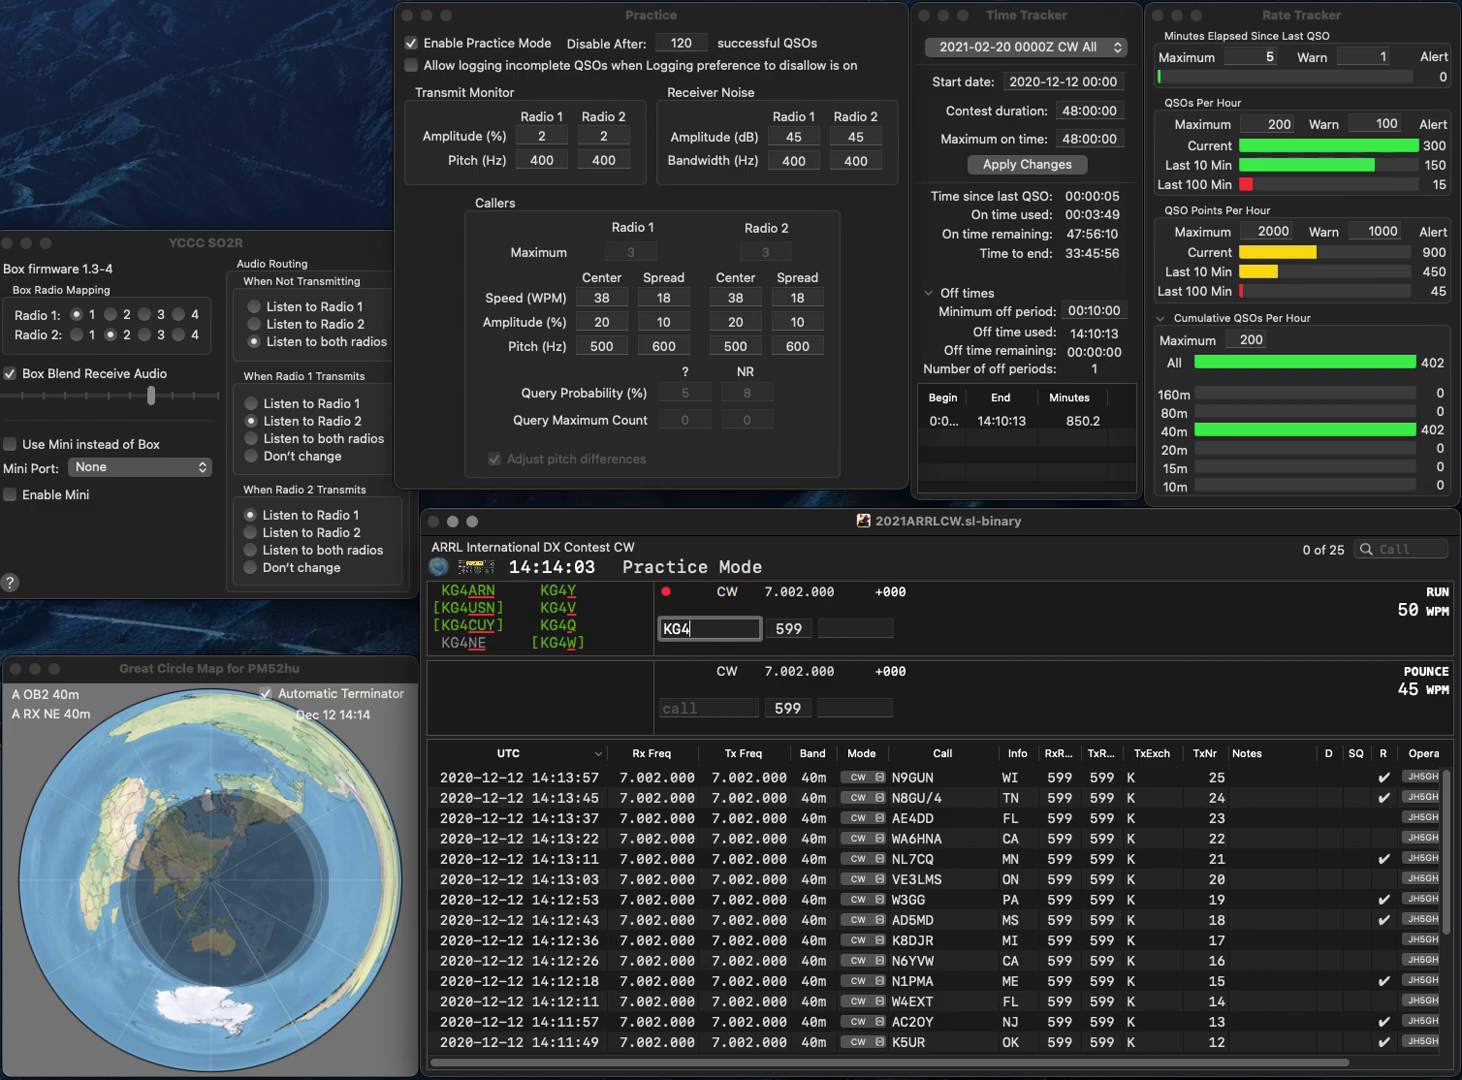
key(BackSpace)
text(5SFT)
key(Return)
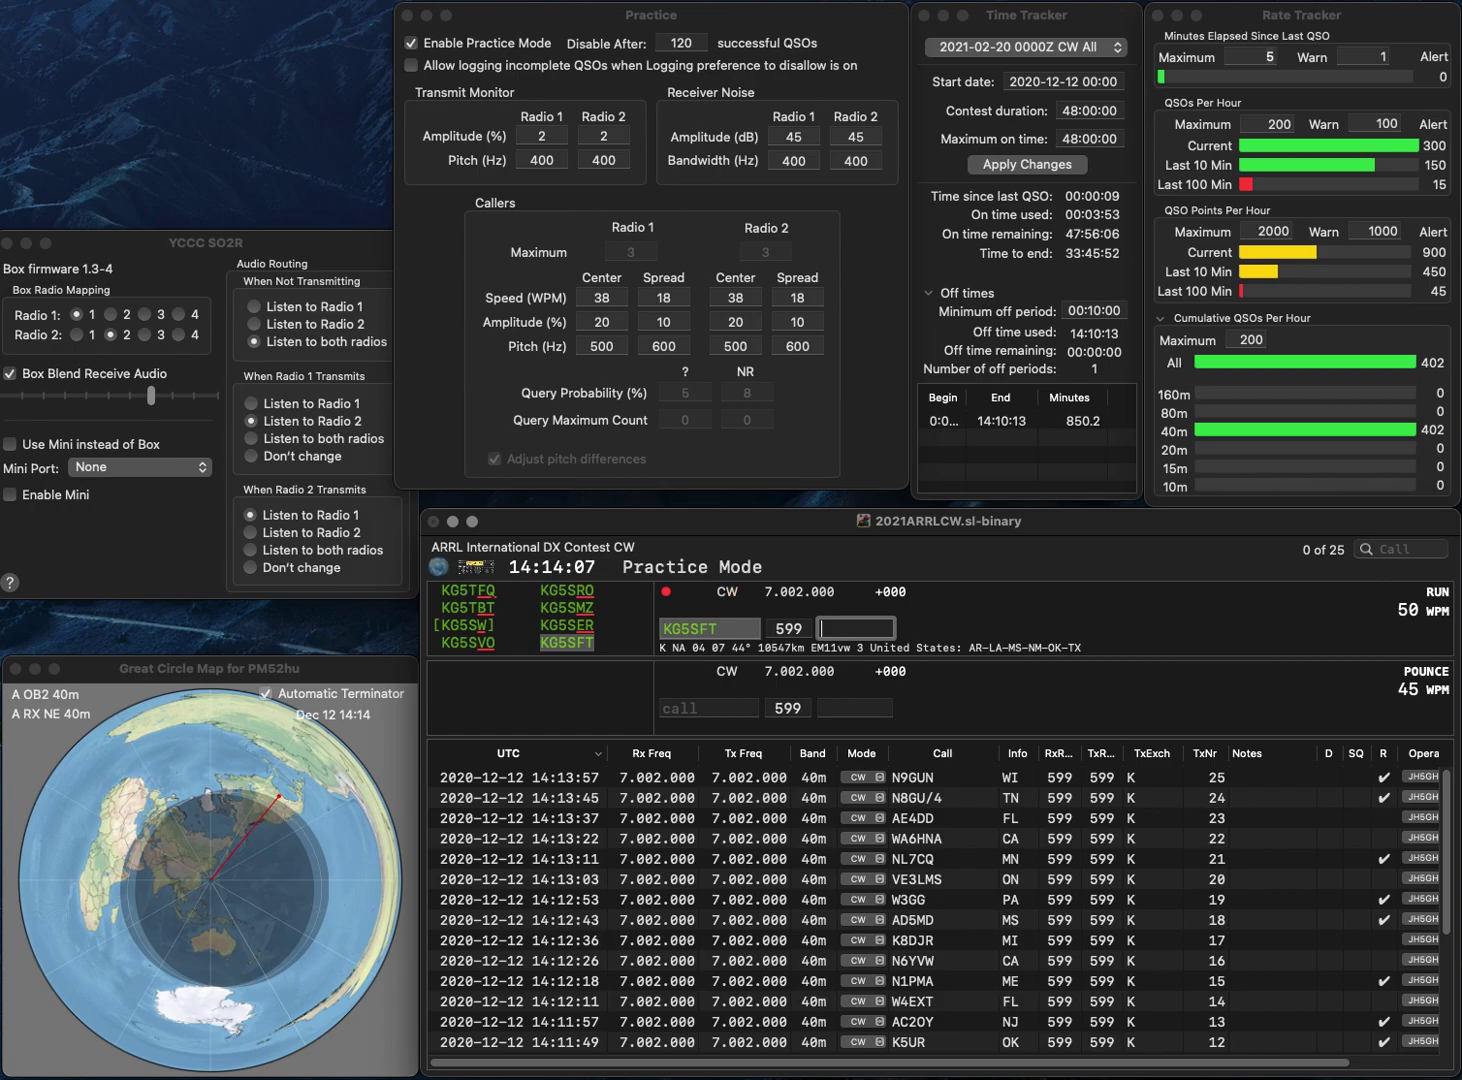
text(LA)
key(Return)
text(W0)
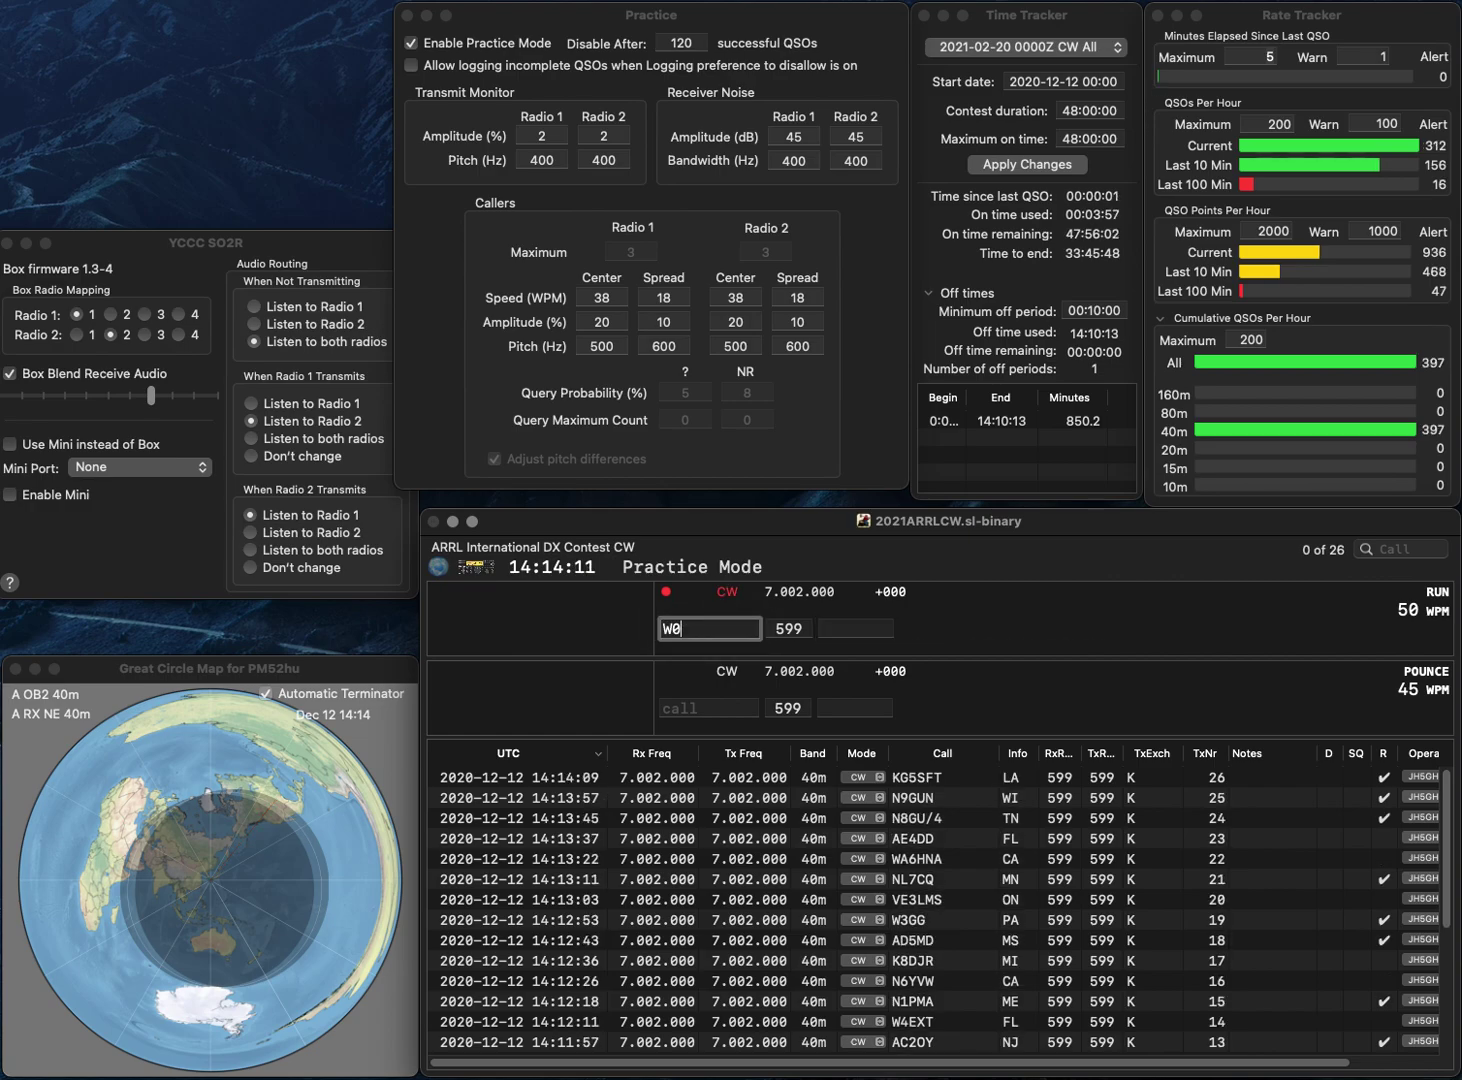
text(GFE)
key(space)
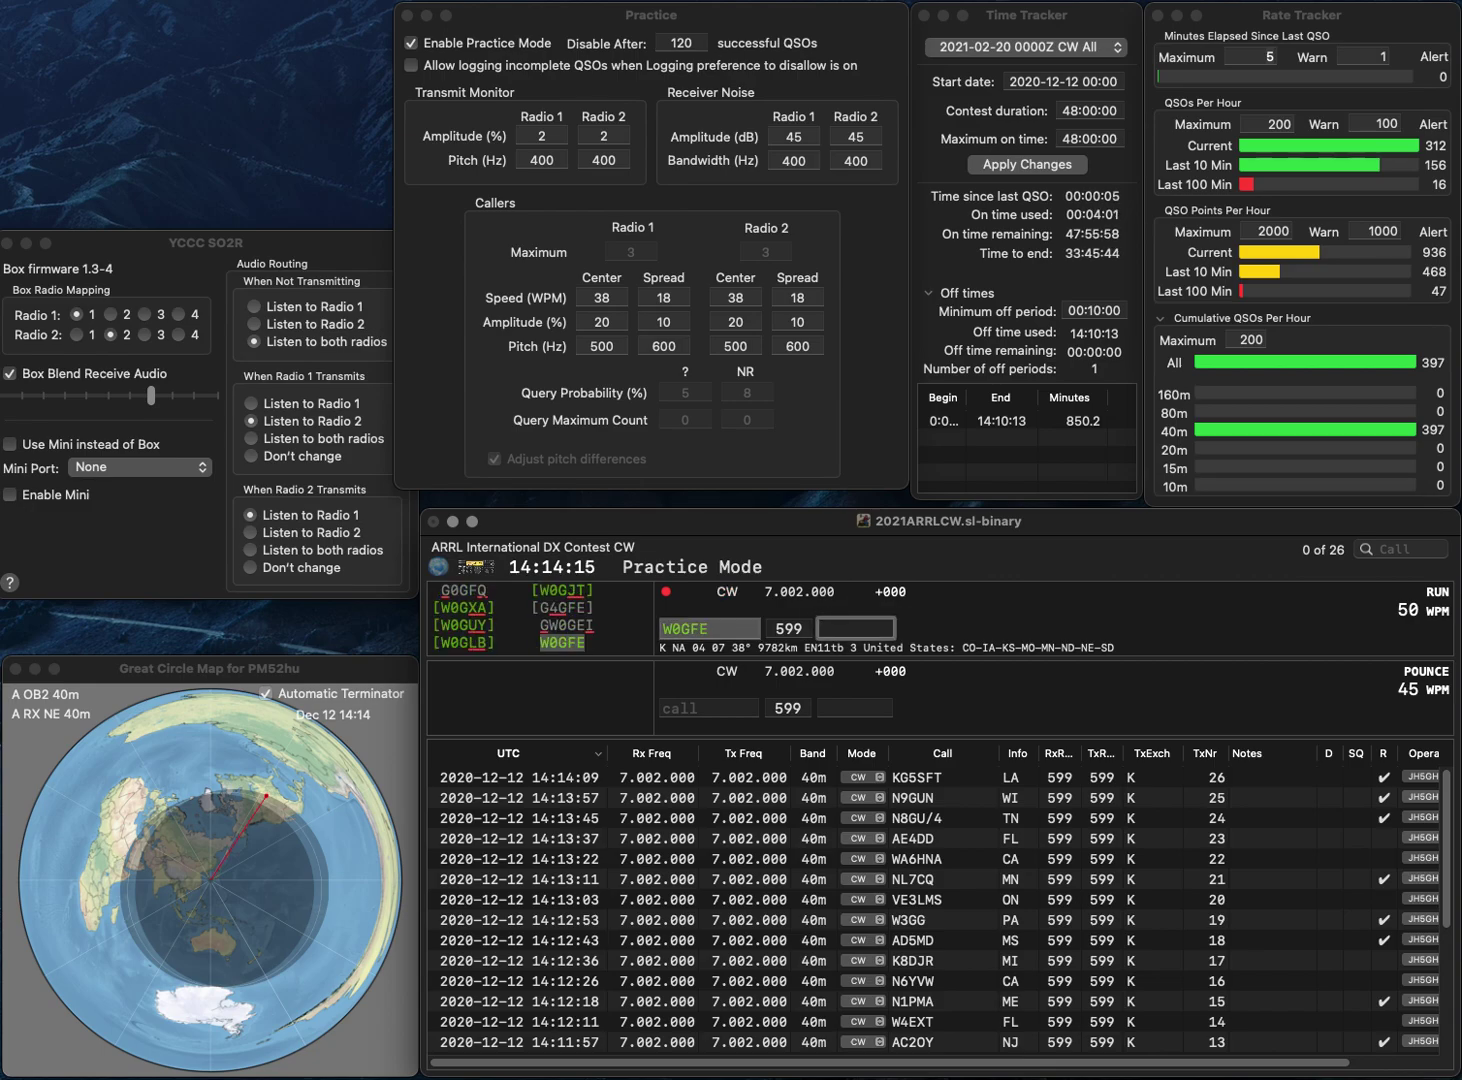
key(Return)
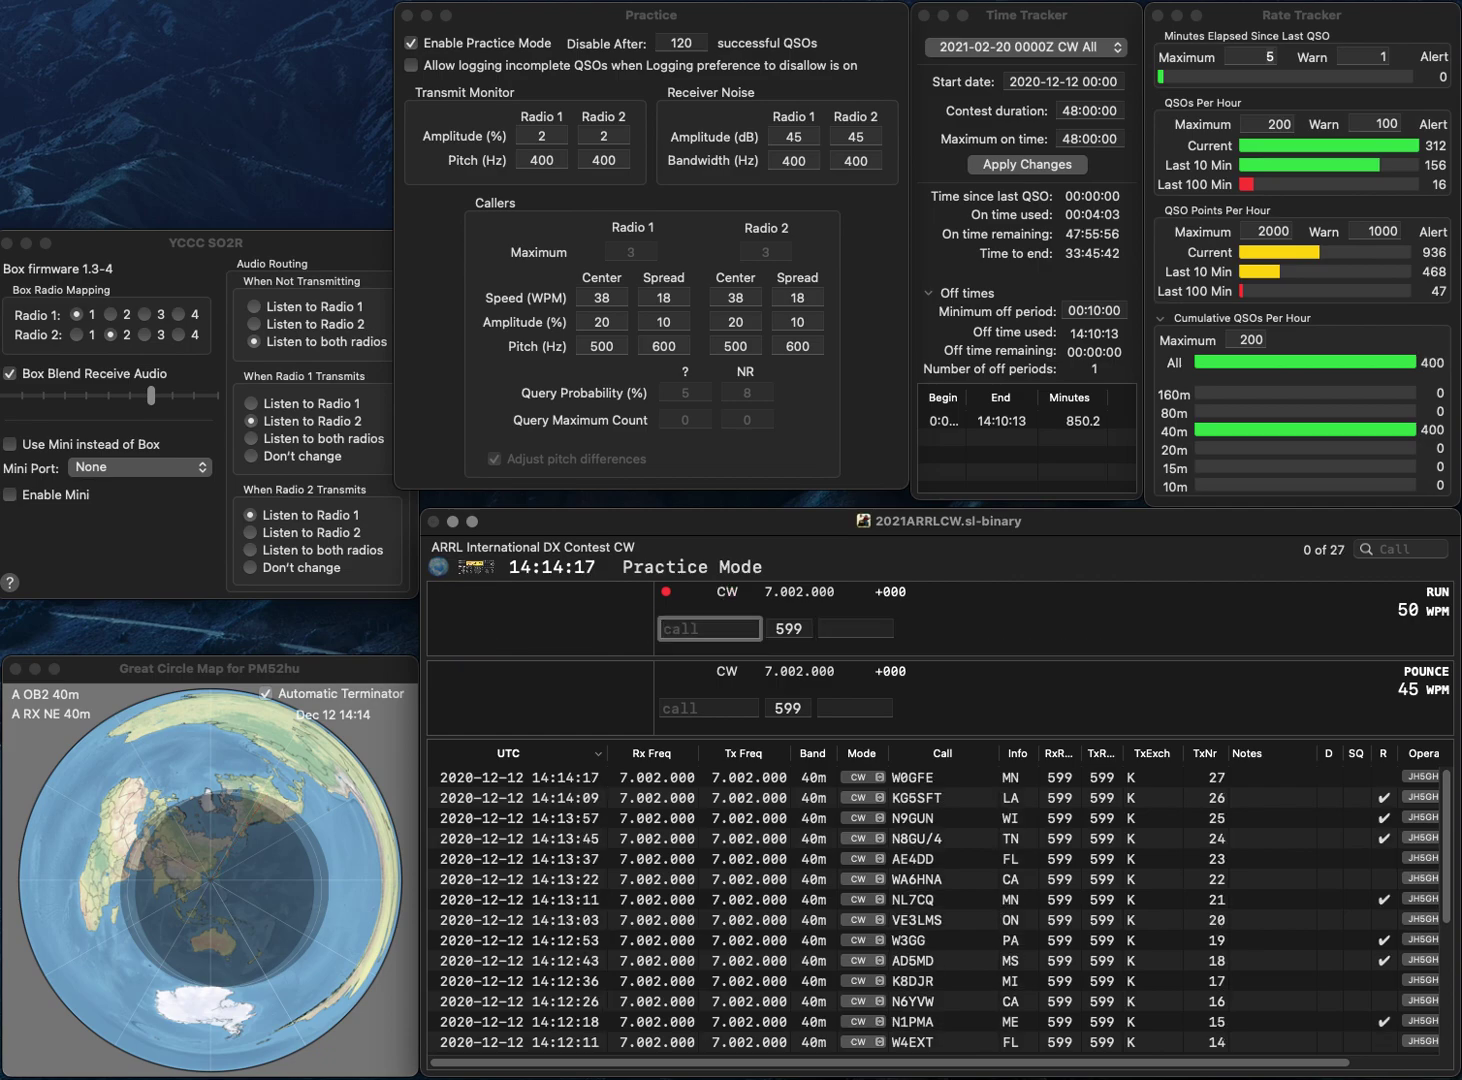
text(NM2L)
key(Return)
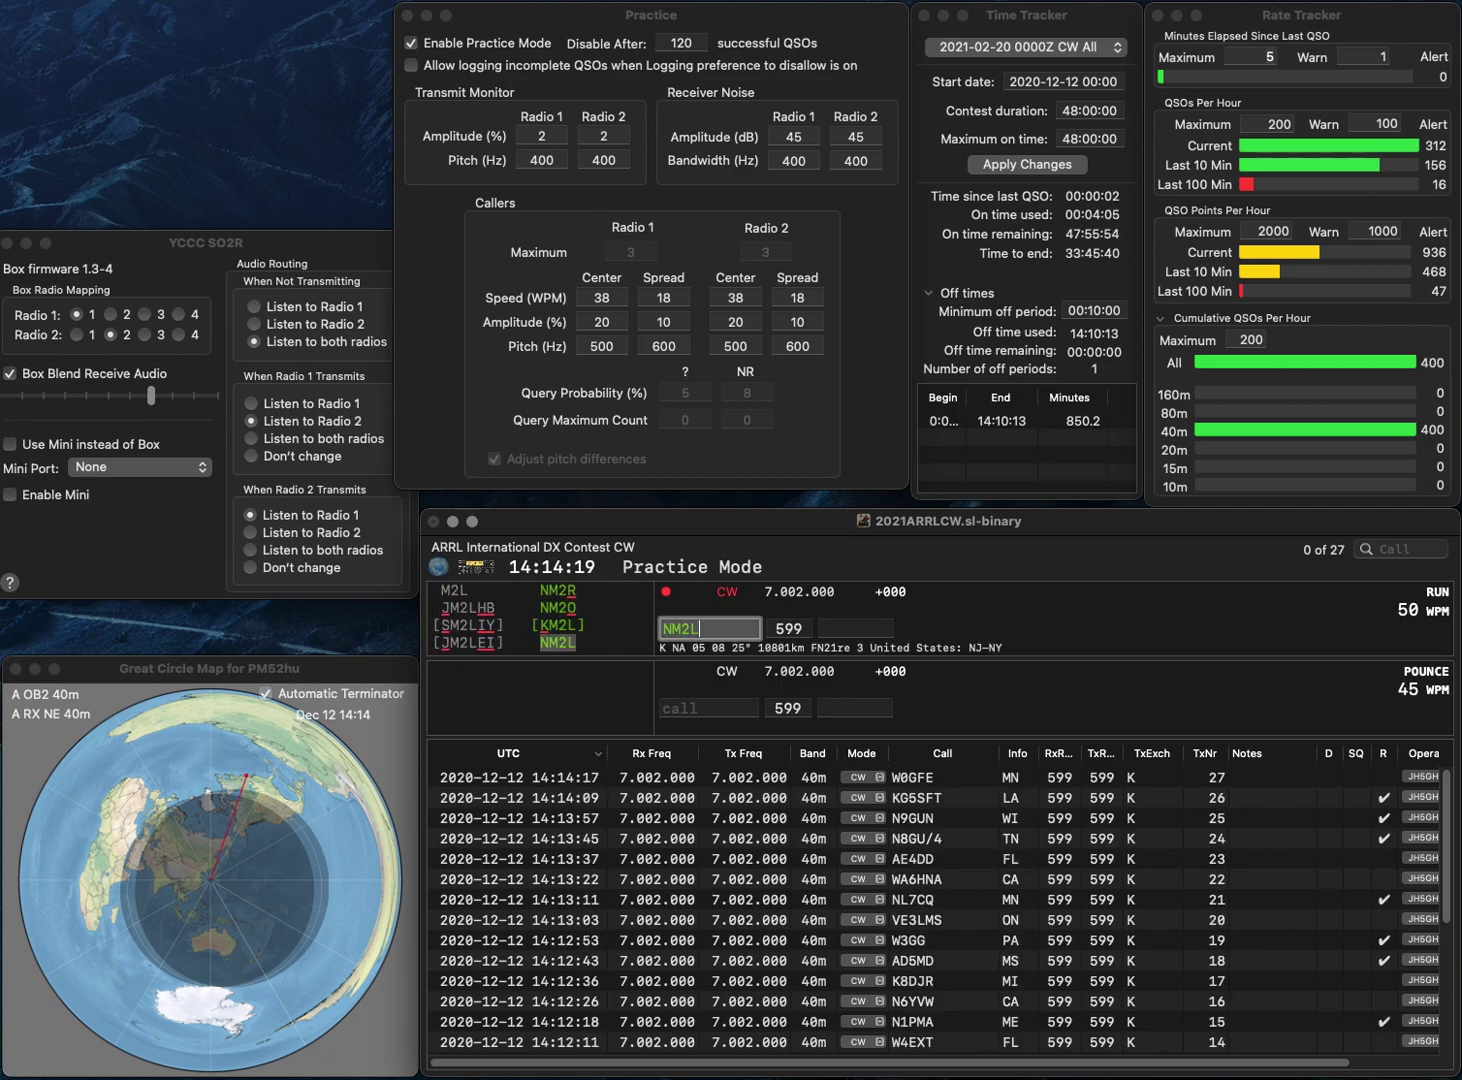
text(N)
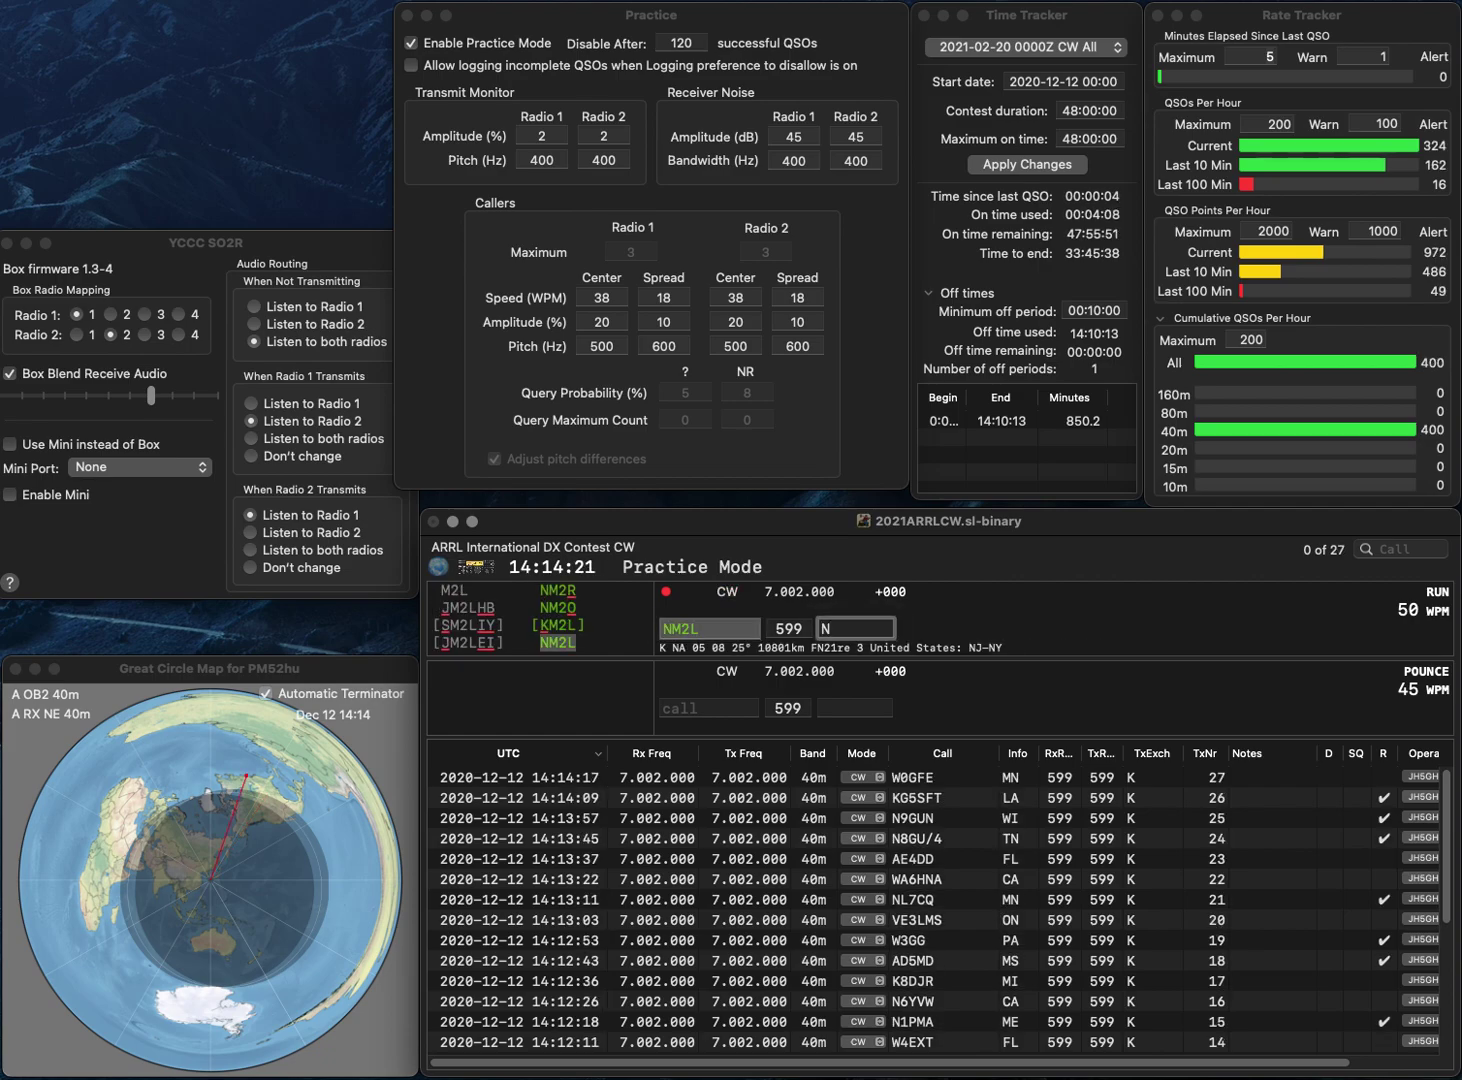
text(Y)
key(Return)
text(N5XTR)
key(Return)
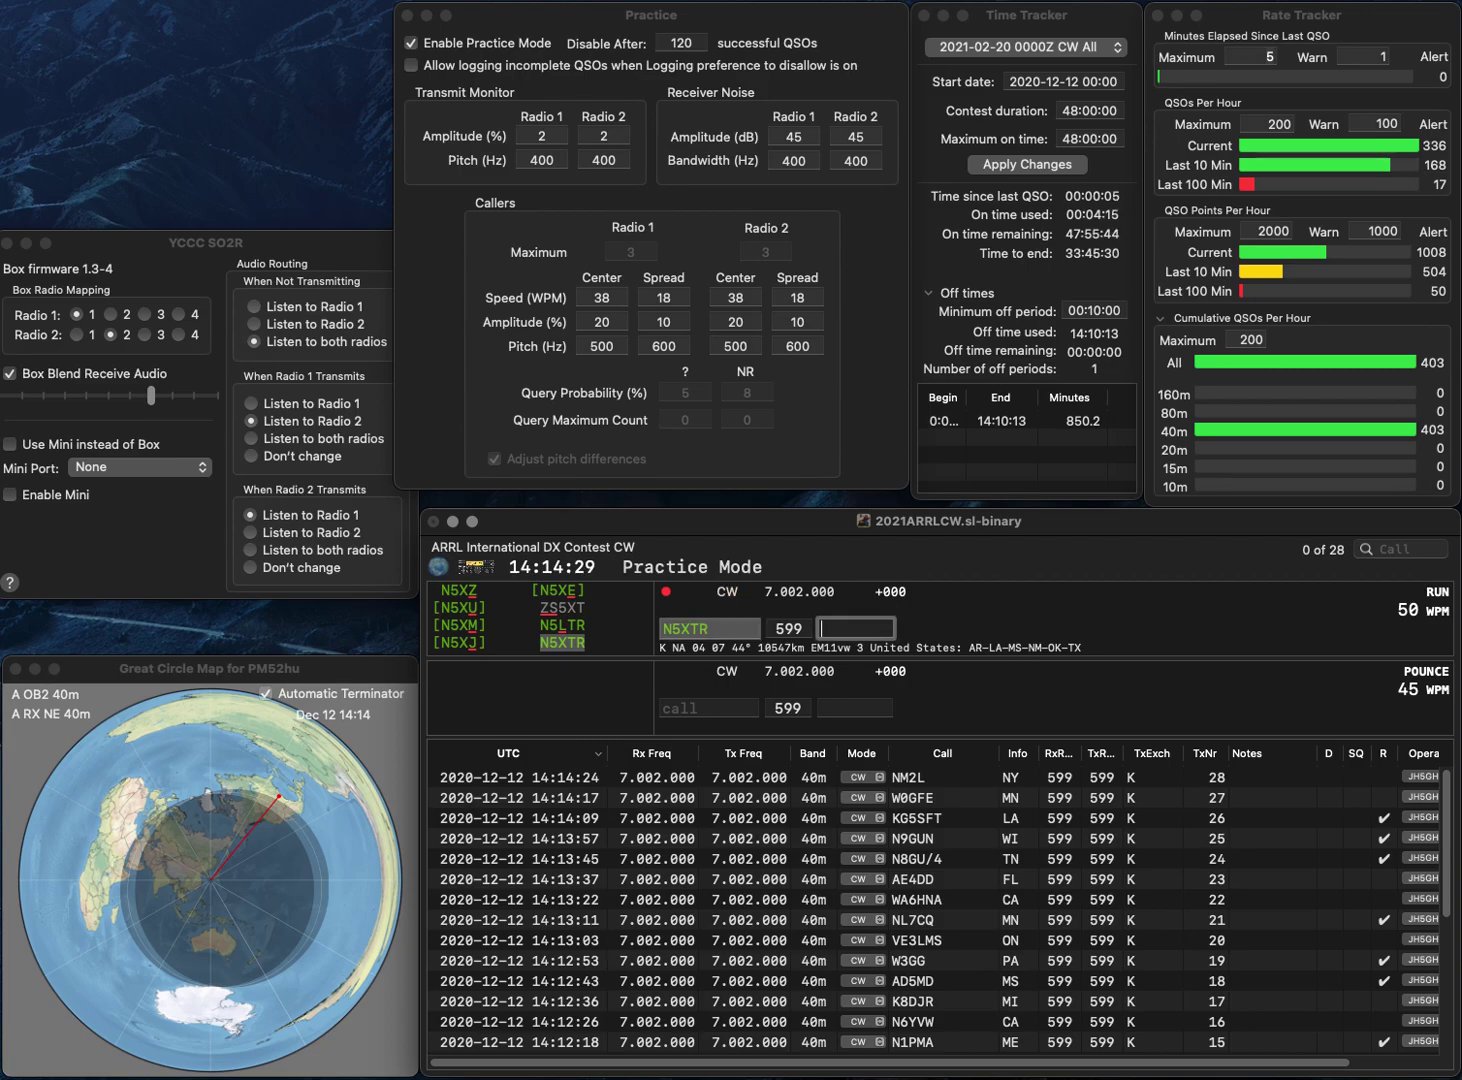
text(OK)
key(Return)
text(KD)
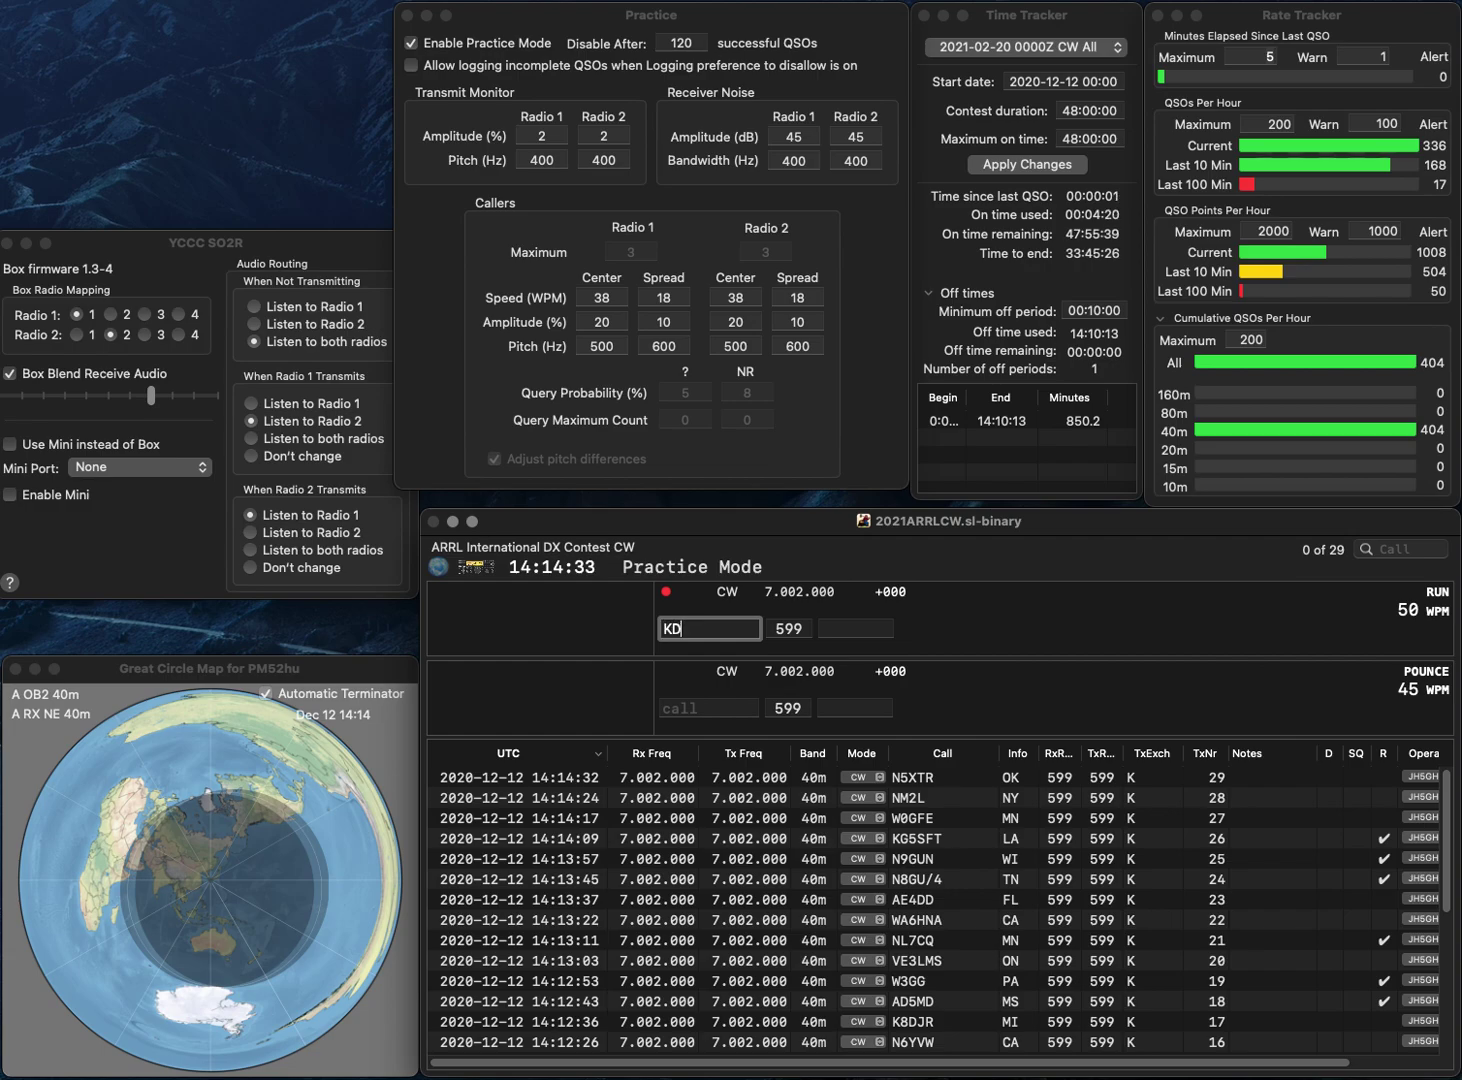
text(9GDY)
key(Return)
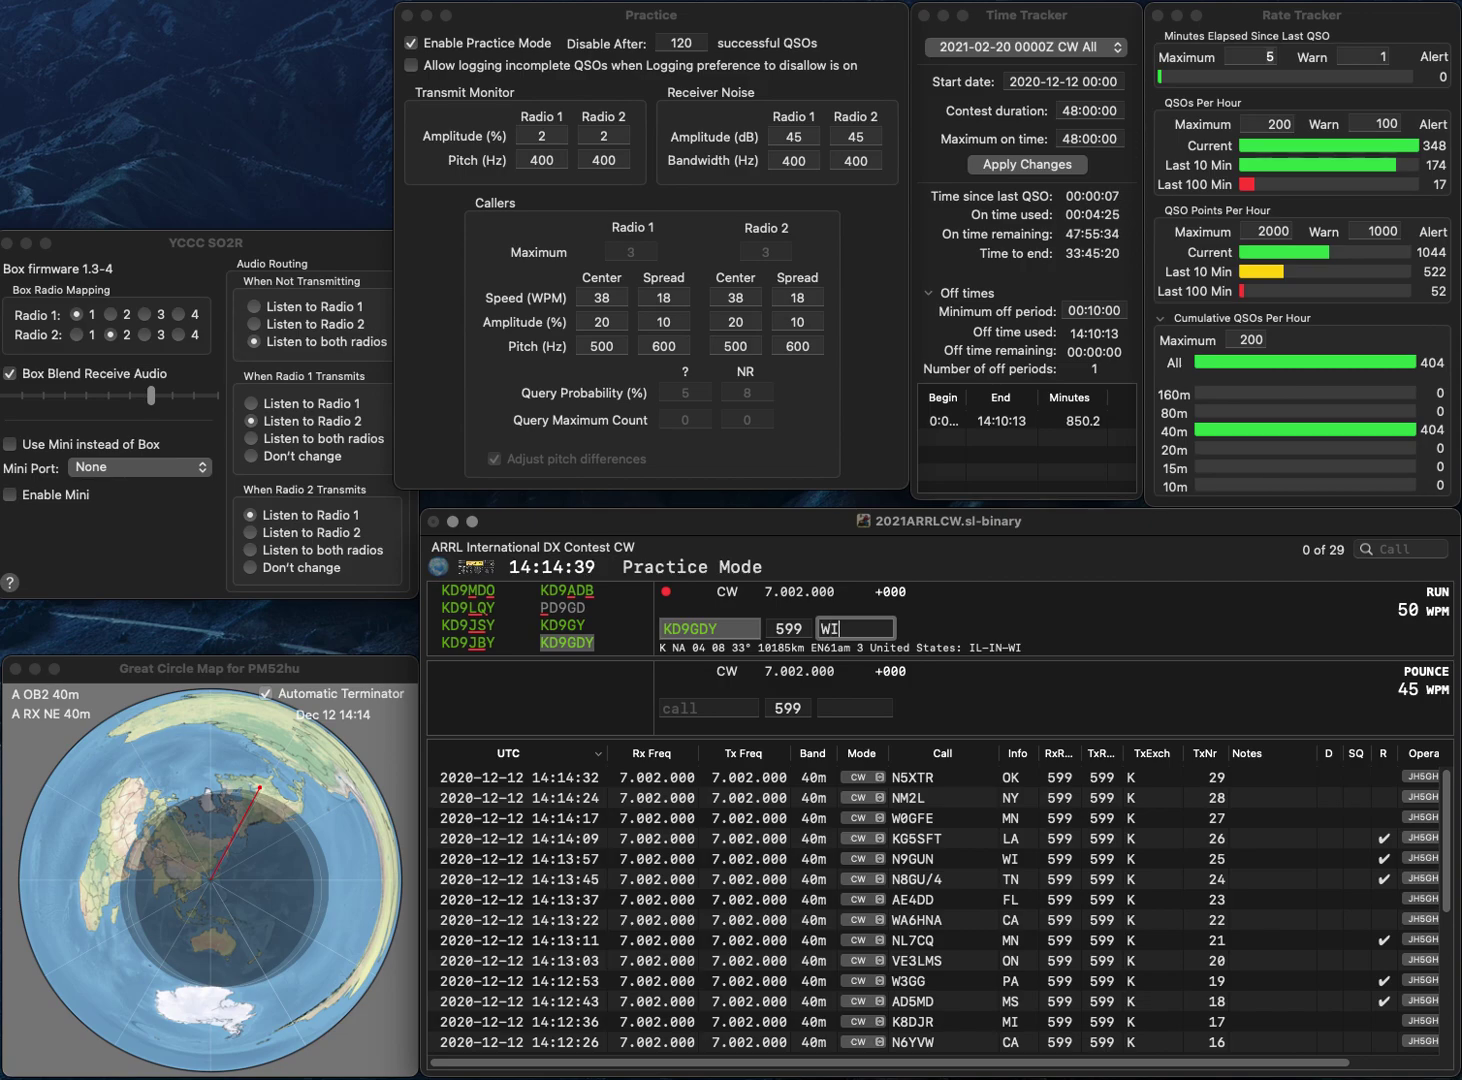
key(Return)
text(N)
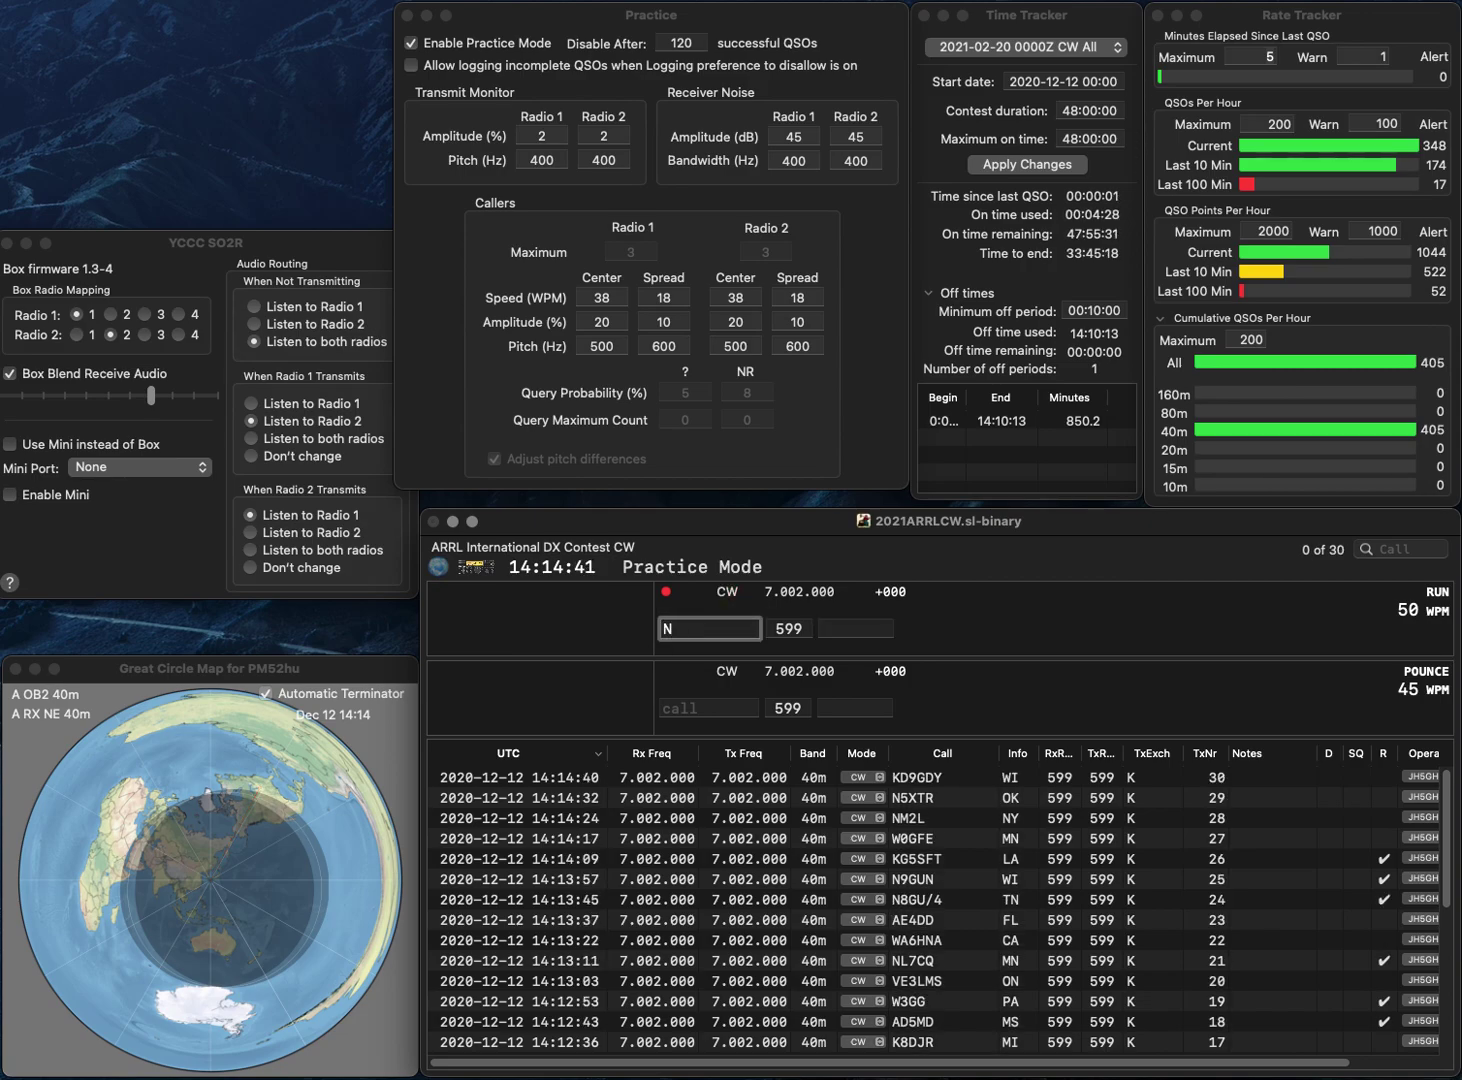
text(8EW)
key(Return)
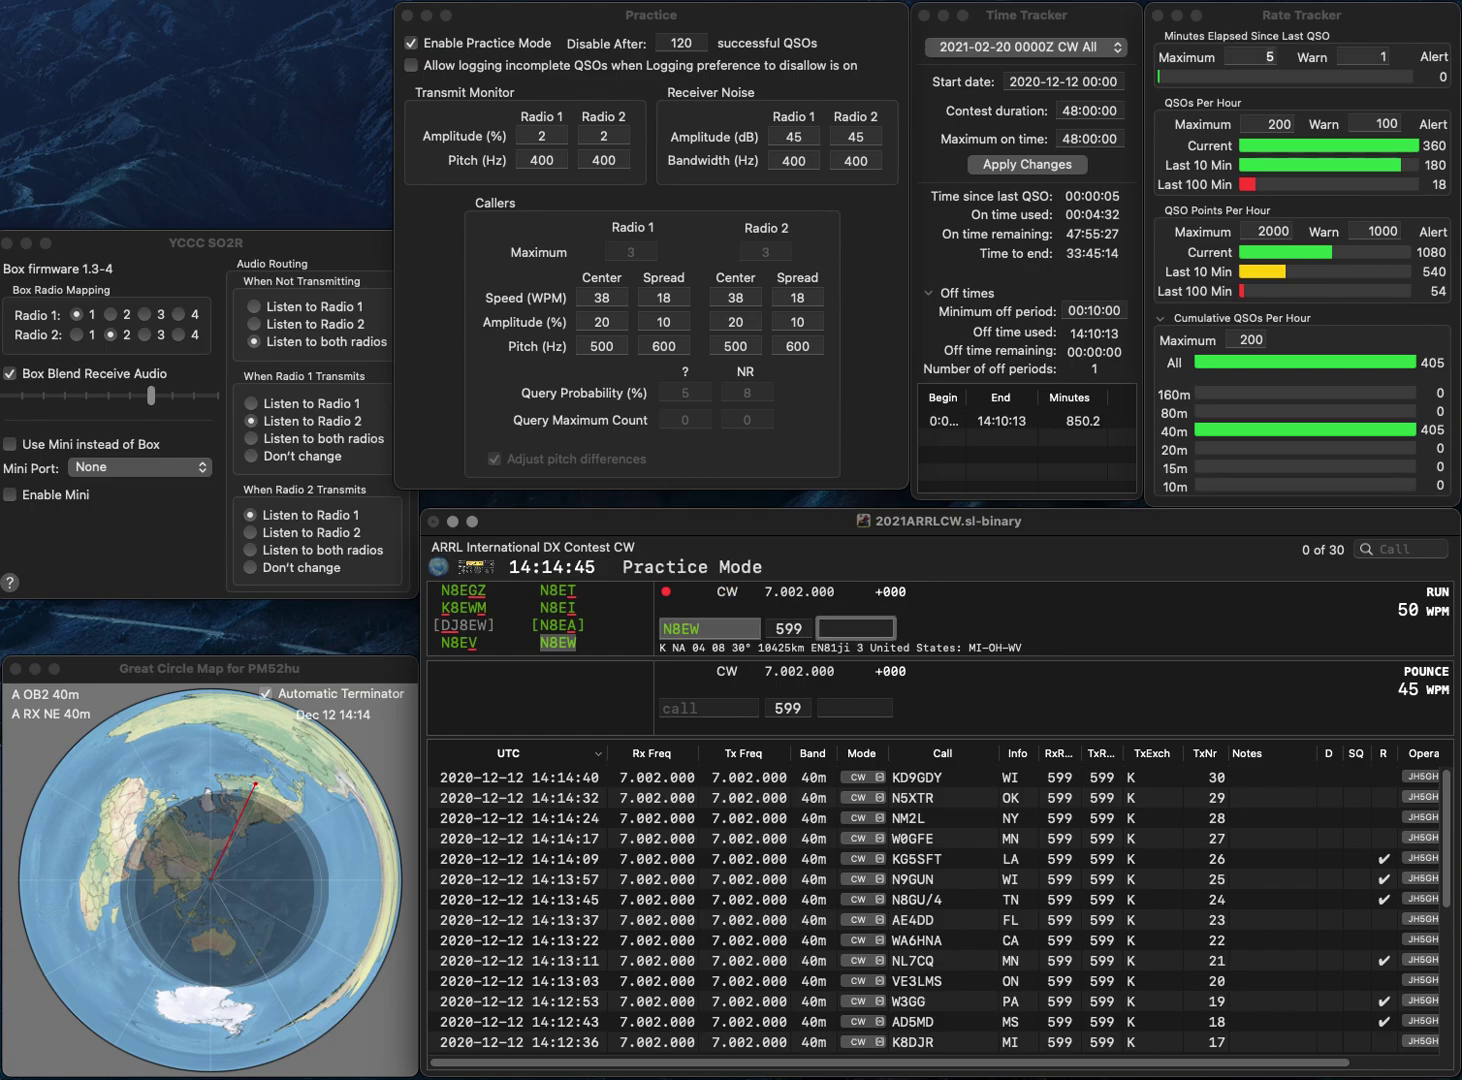
key(Return)
text(KG5PY)
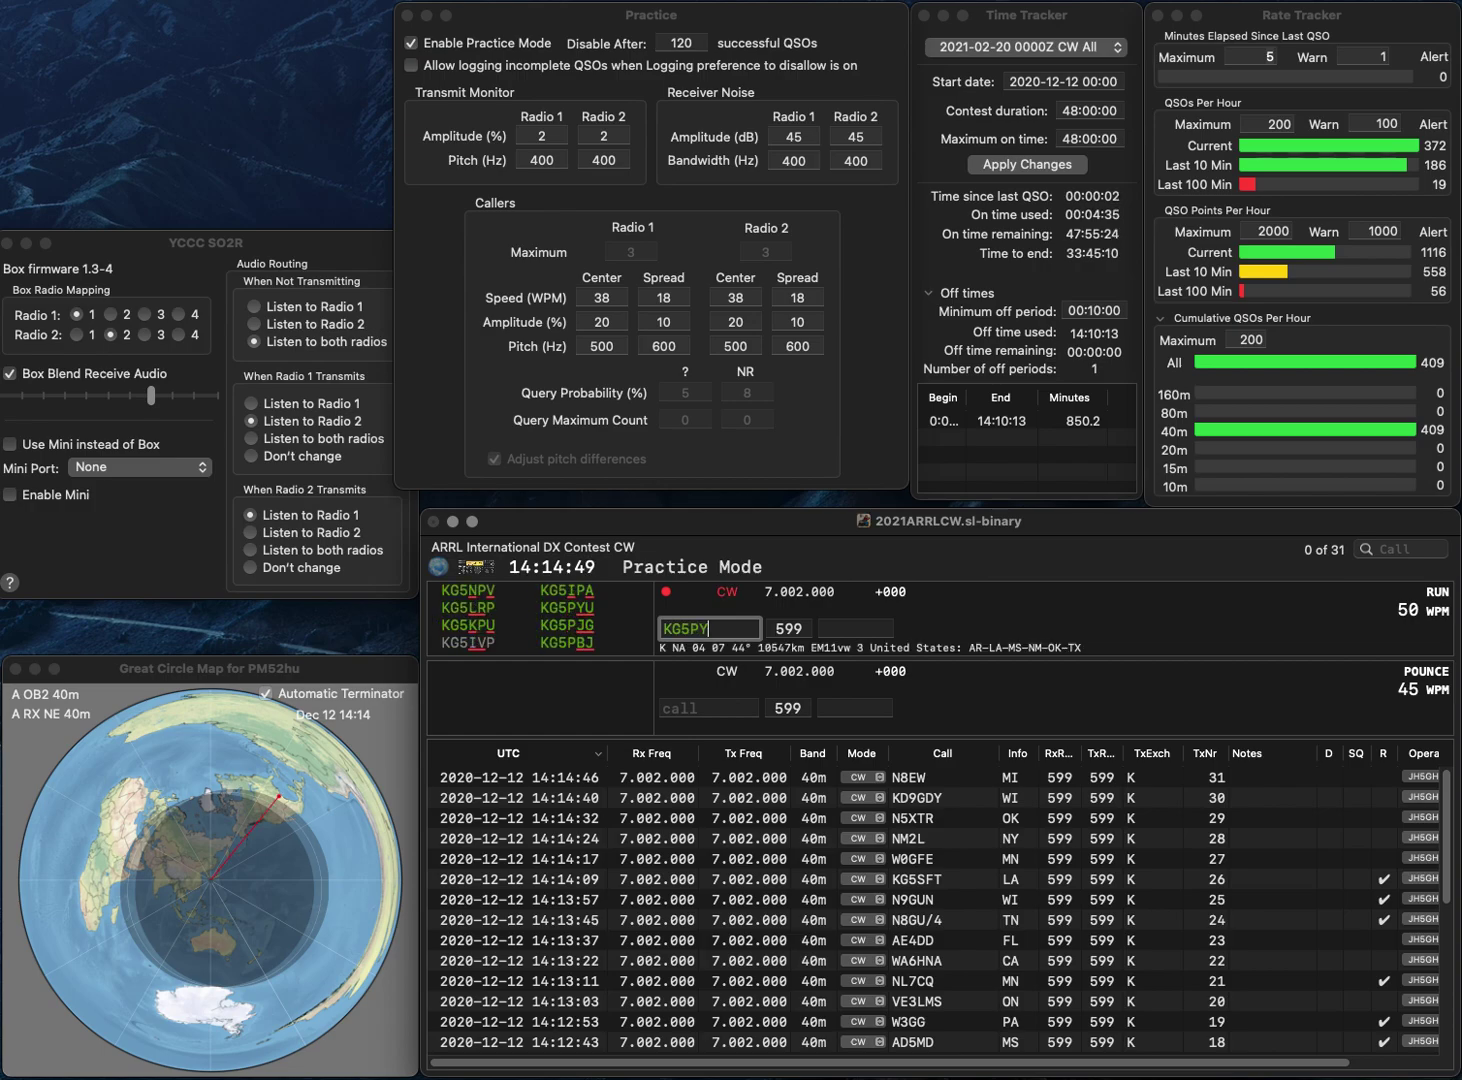
text(U)
key(space)
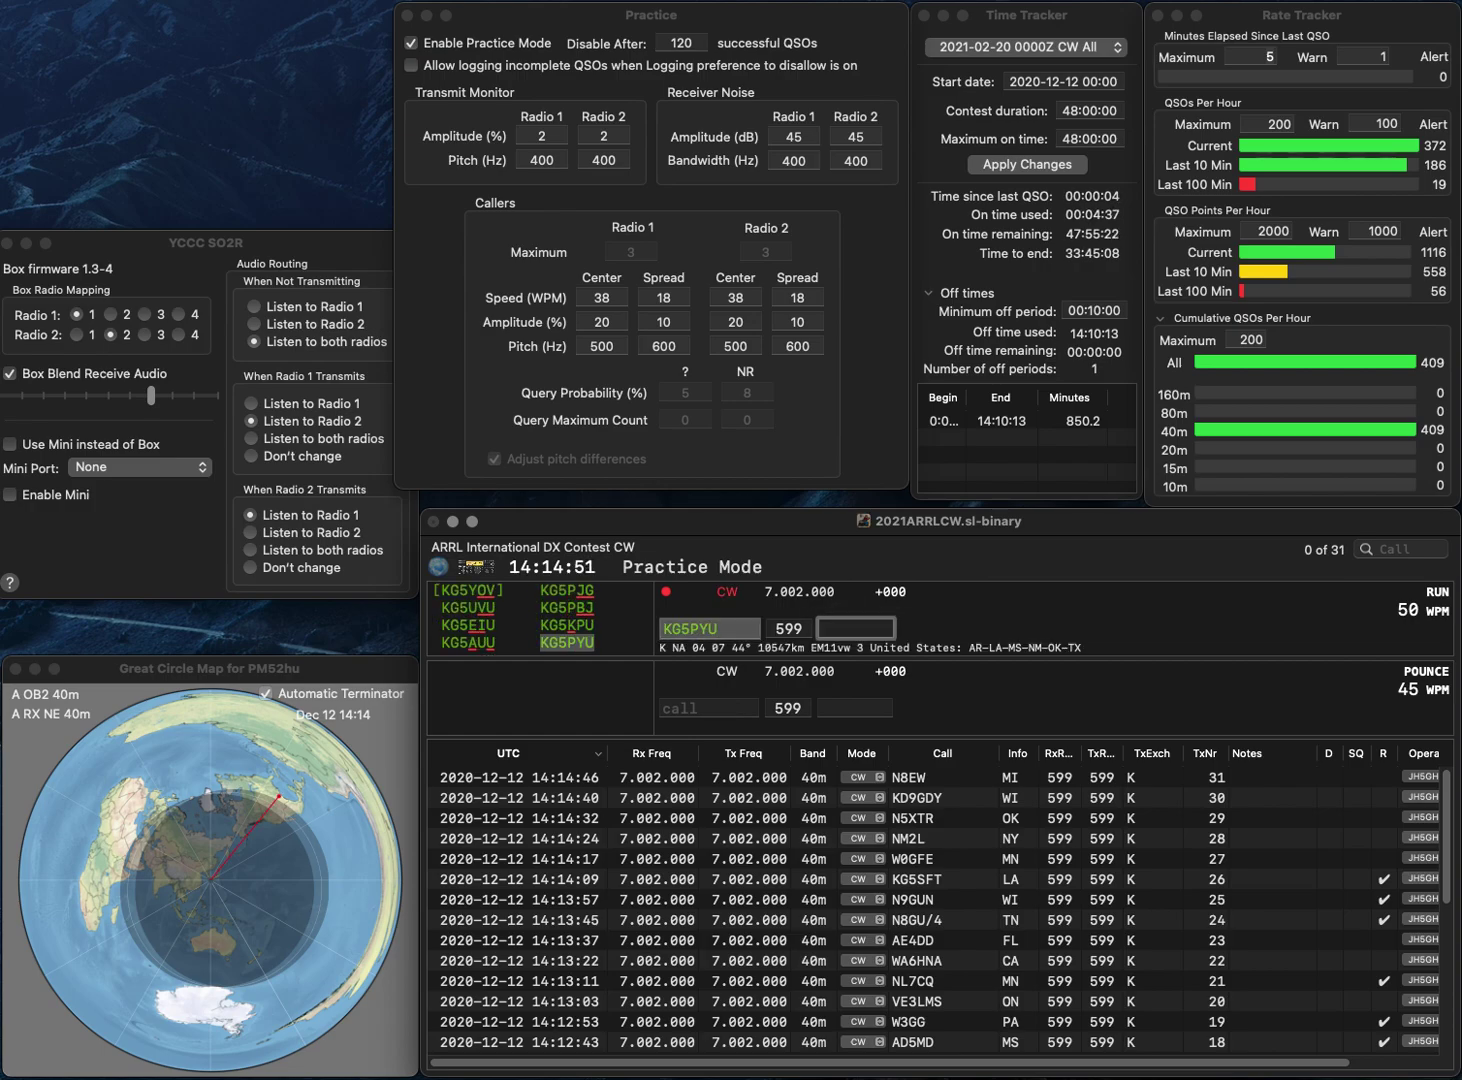
text(NM)
key(Return)
text(KE8ICM)
key(Return)
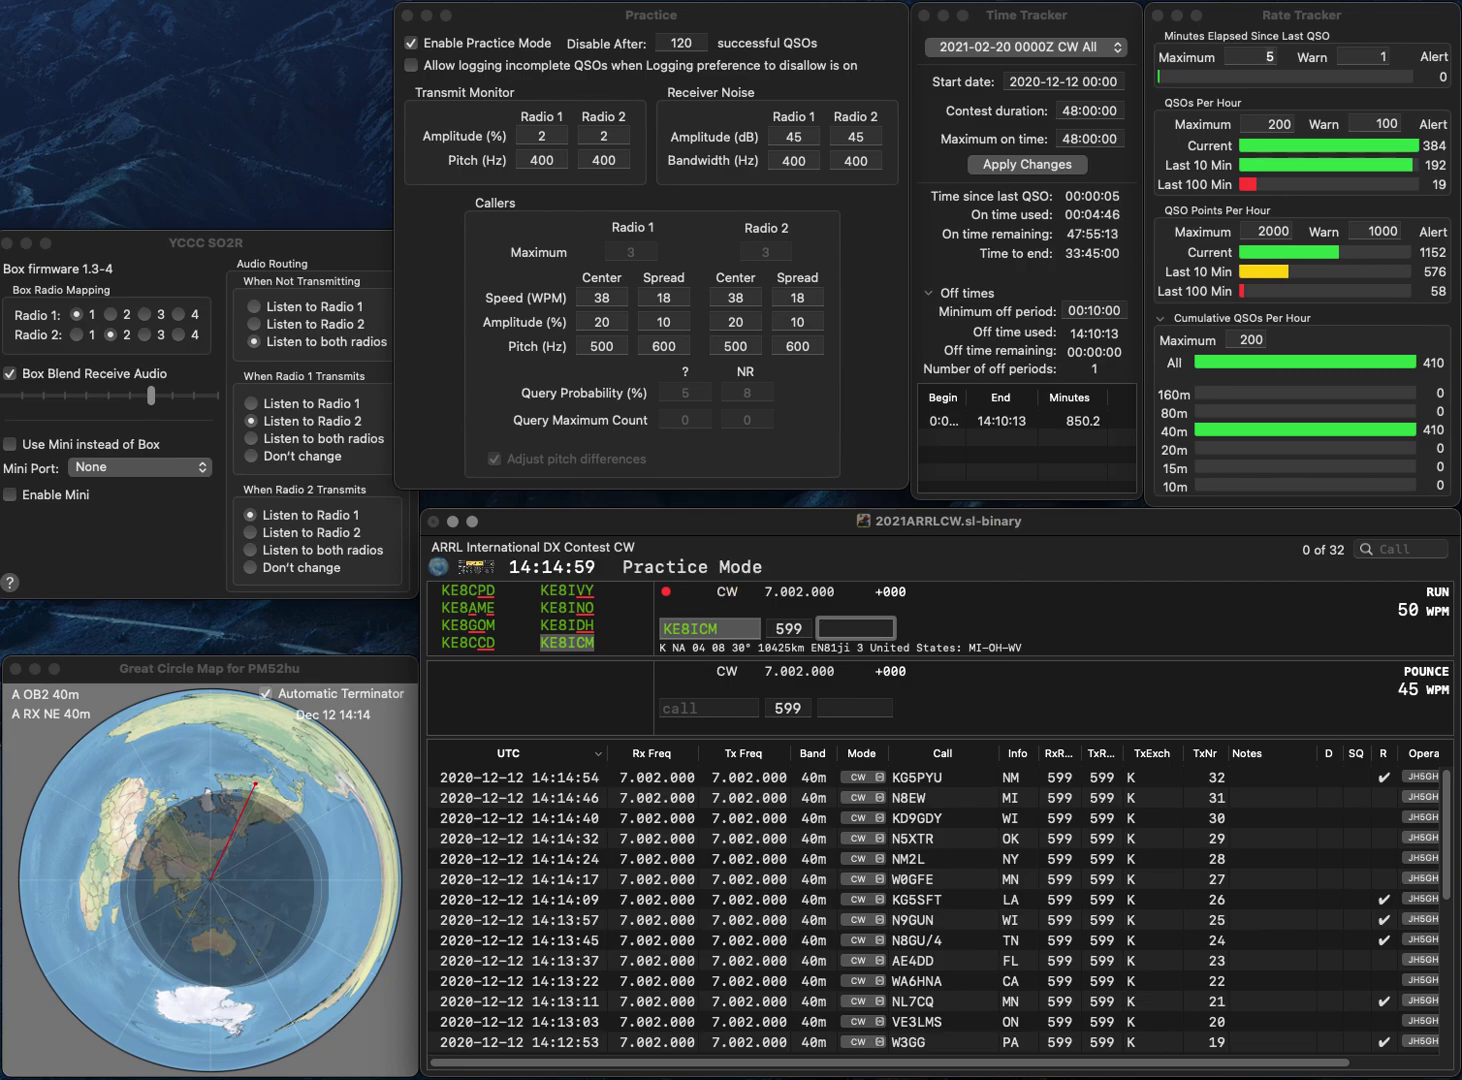
text(MI)
key(Return)
- Enter NN4NC on the run radio, correct the received exchange from NY to NC, and log the contact
text(NN)
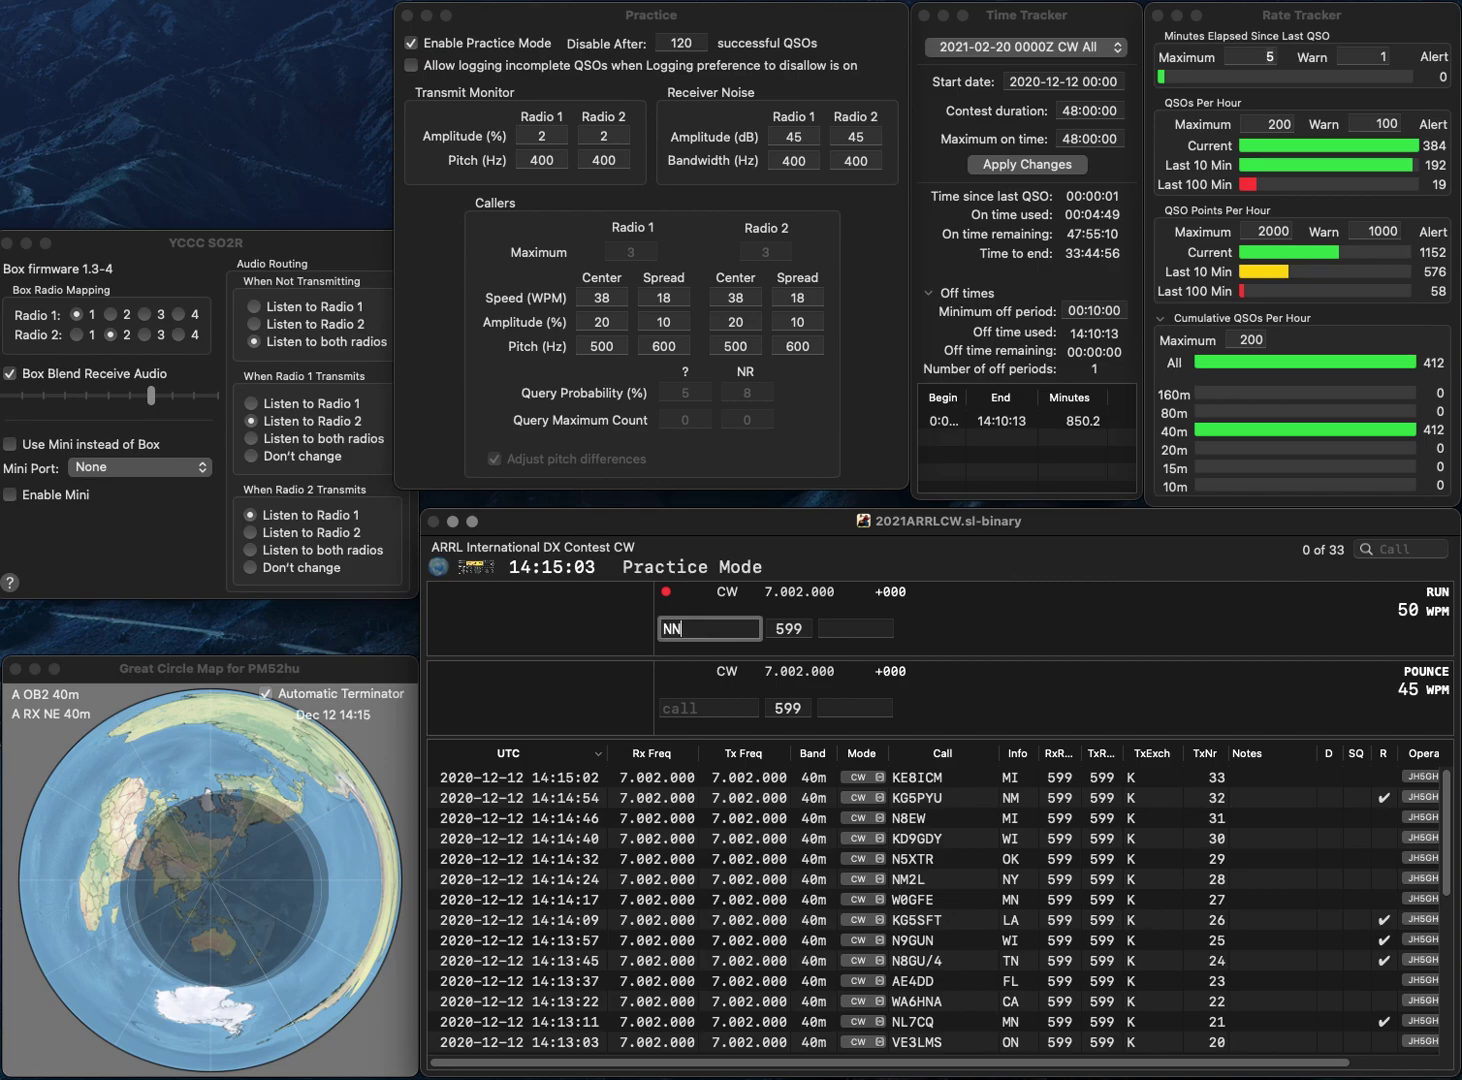
text(4NC)
key(Return)
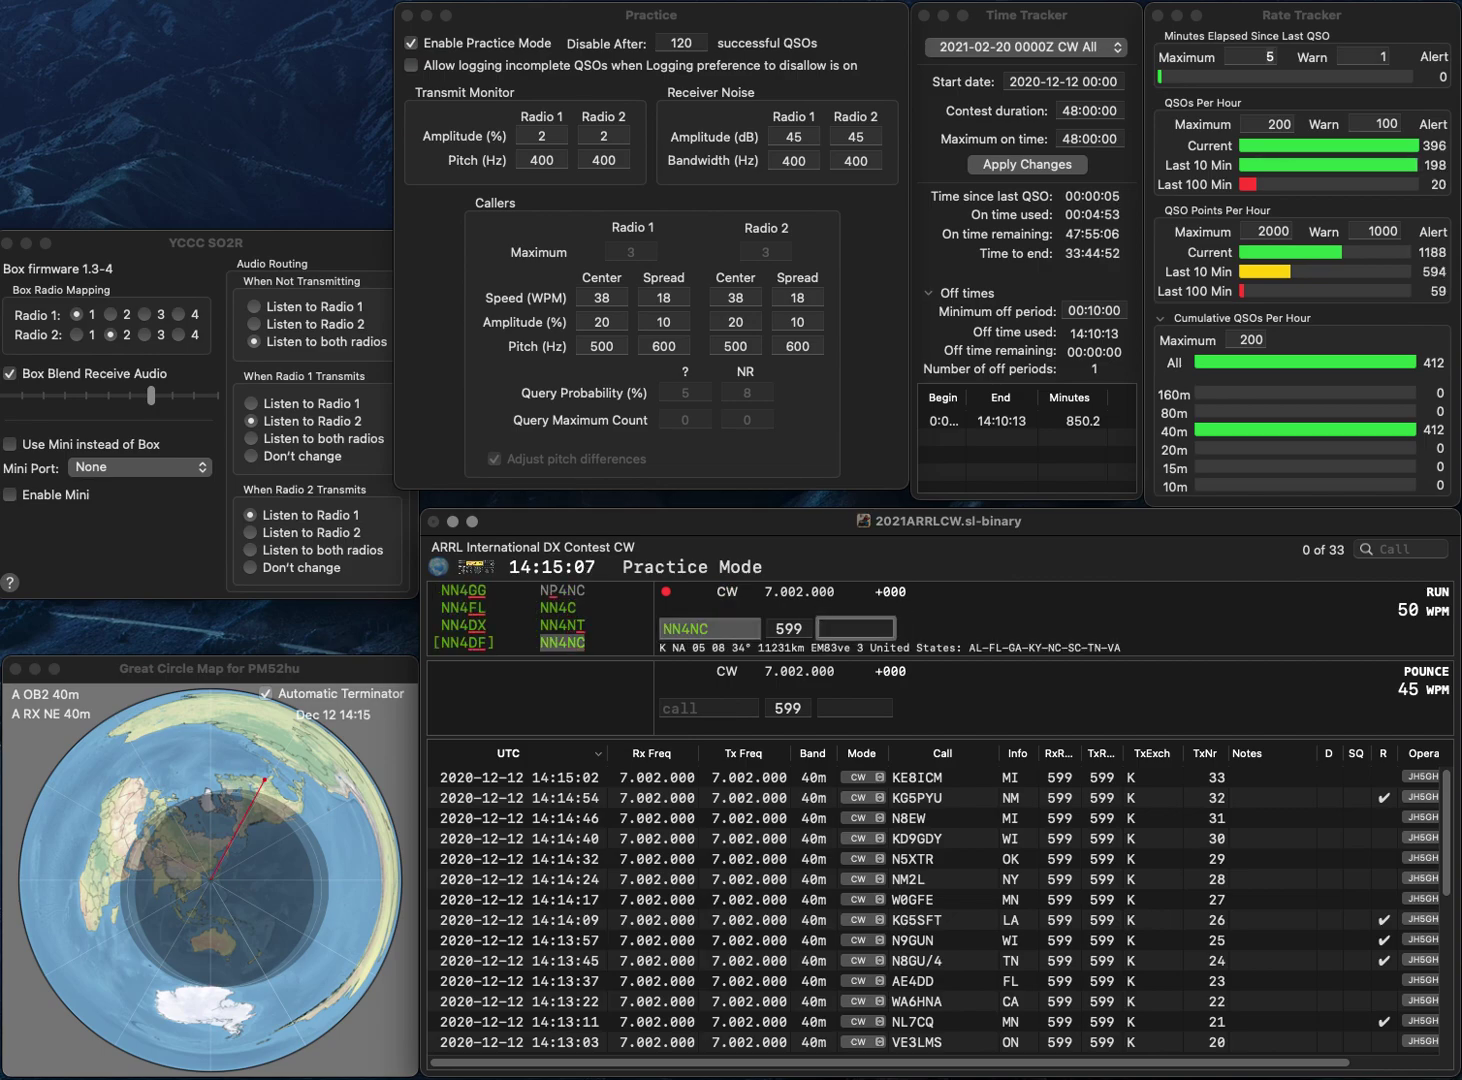
text(NY)
key(BackSpace)
text(C)
key(Return)
- Replace the partial call sign KL on the run radio with XL2Z and log the contact with received exchange QC
text(KL)
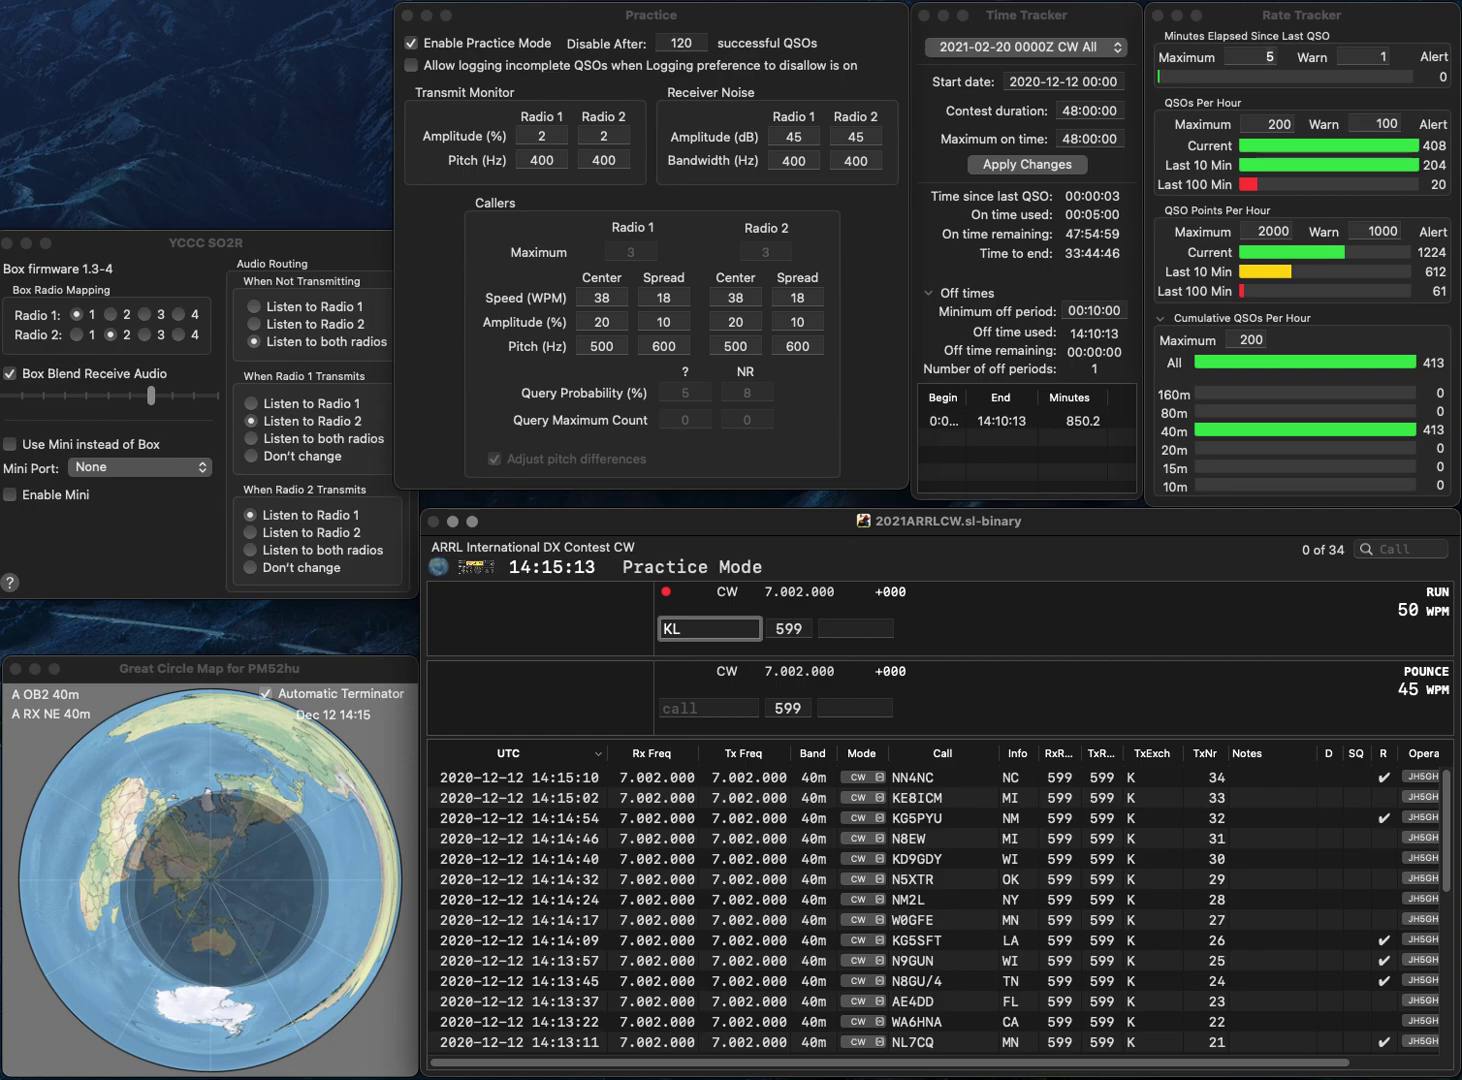
key(BackSpace)
key(BackSpace)
text(XL2Z)
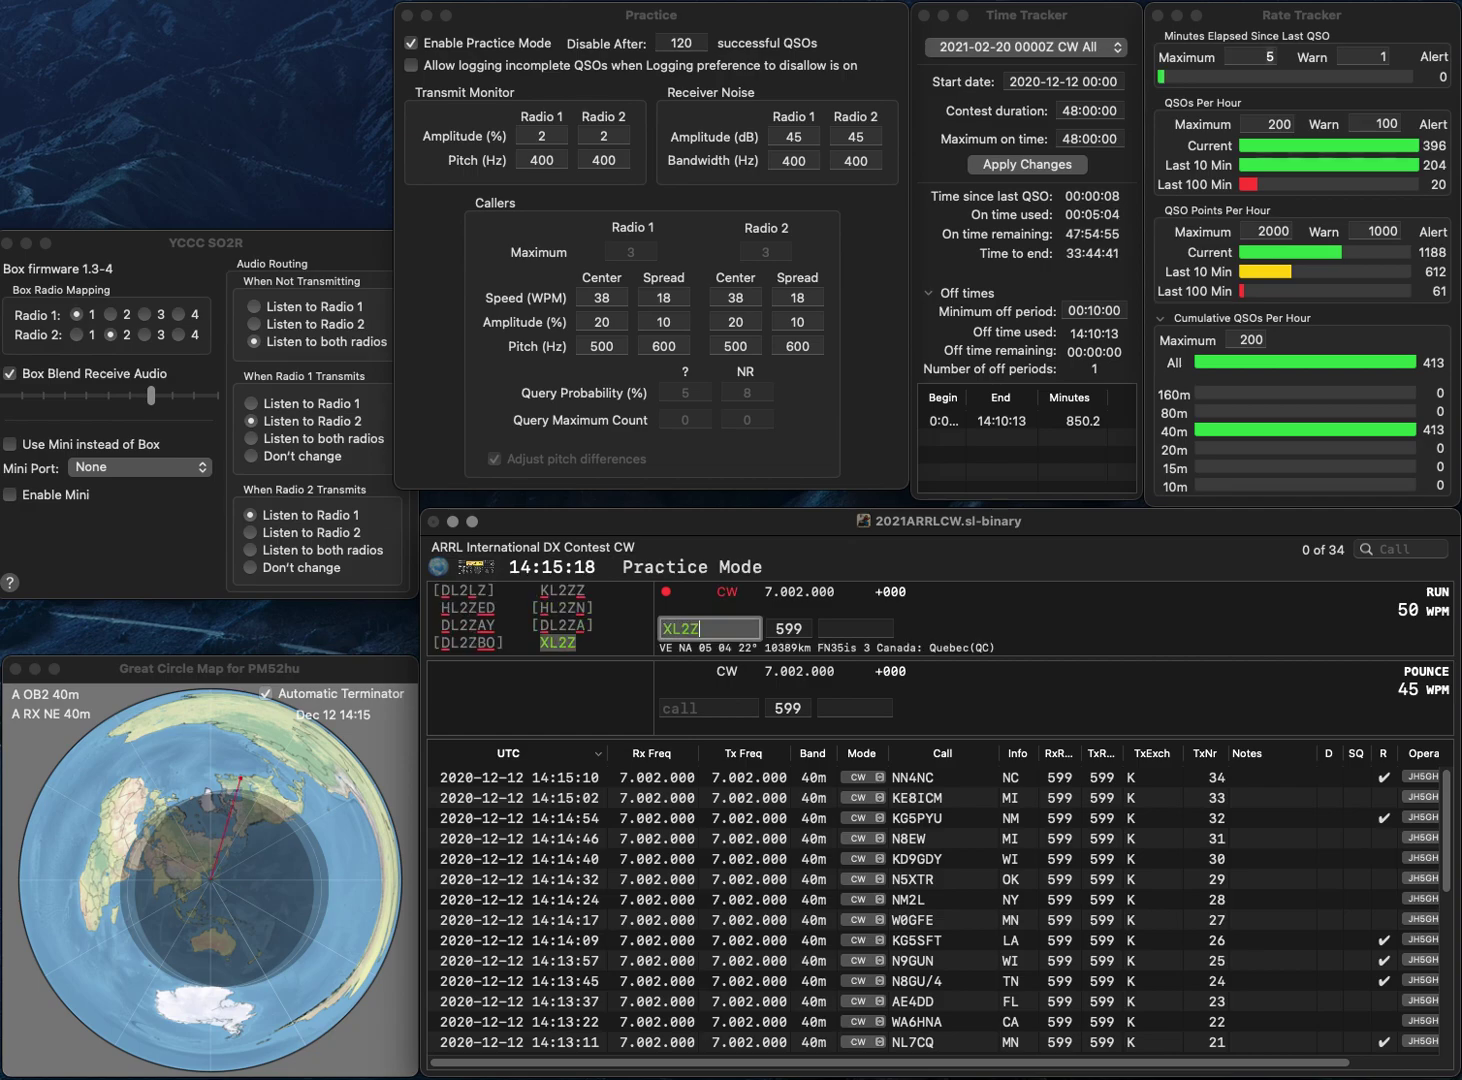
key(space)
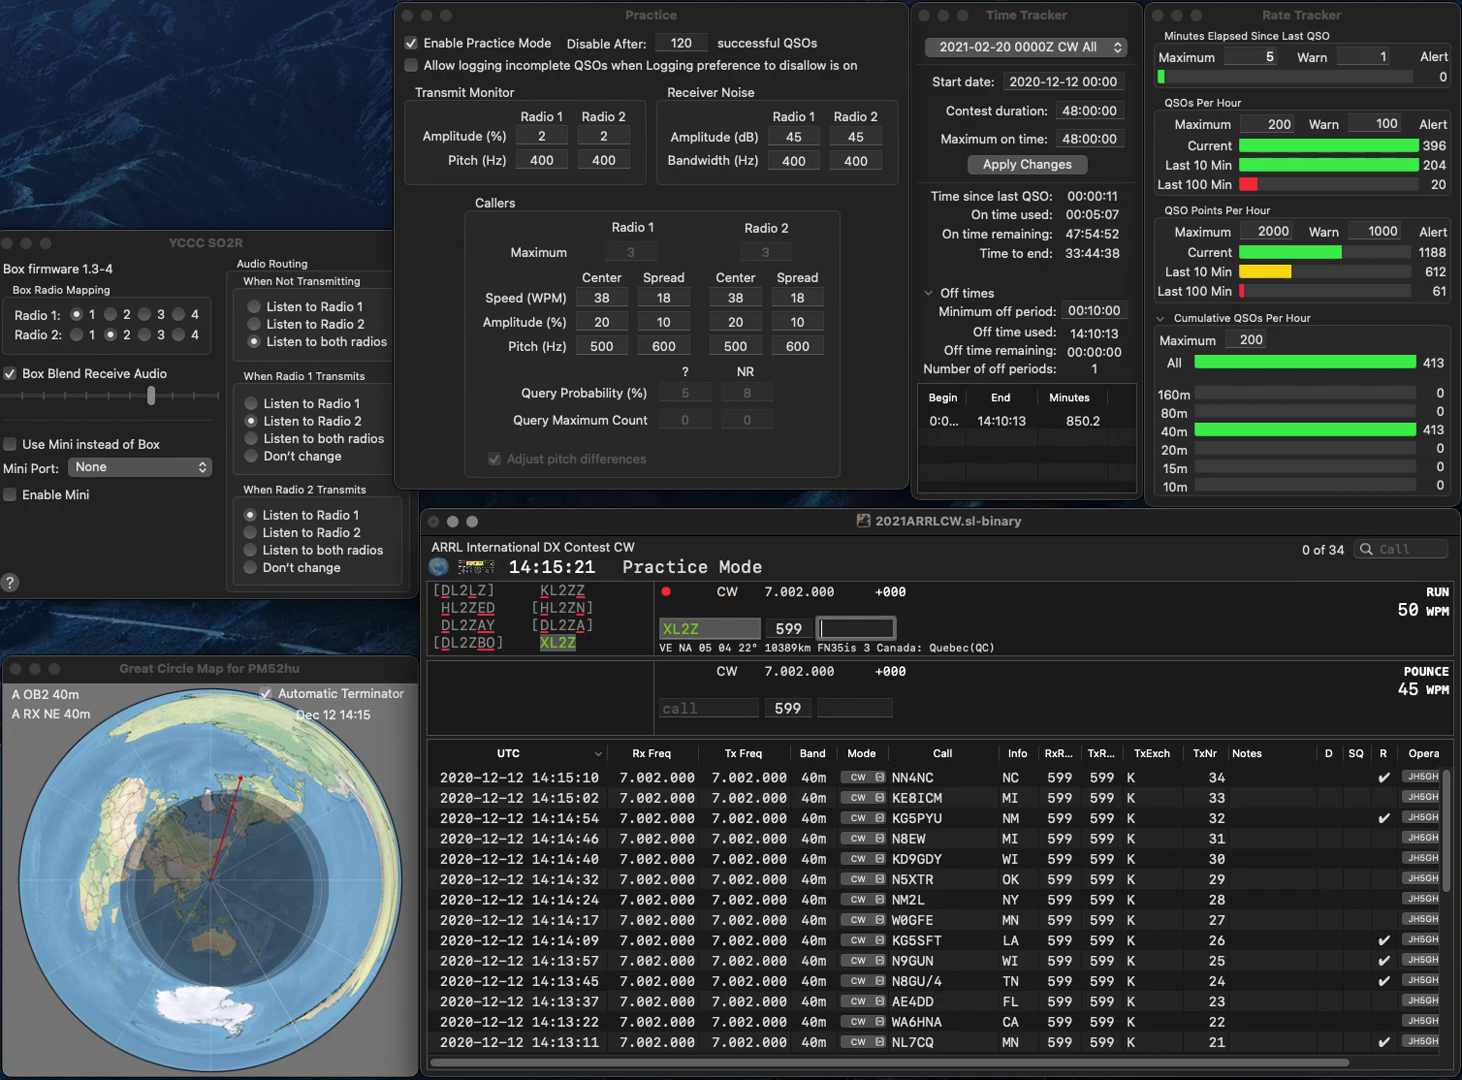
text(QC)
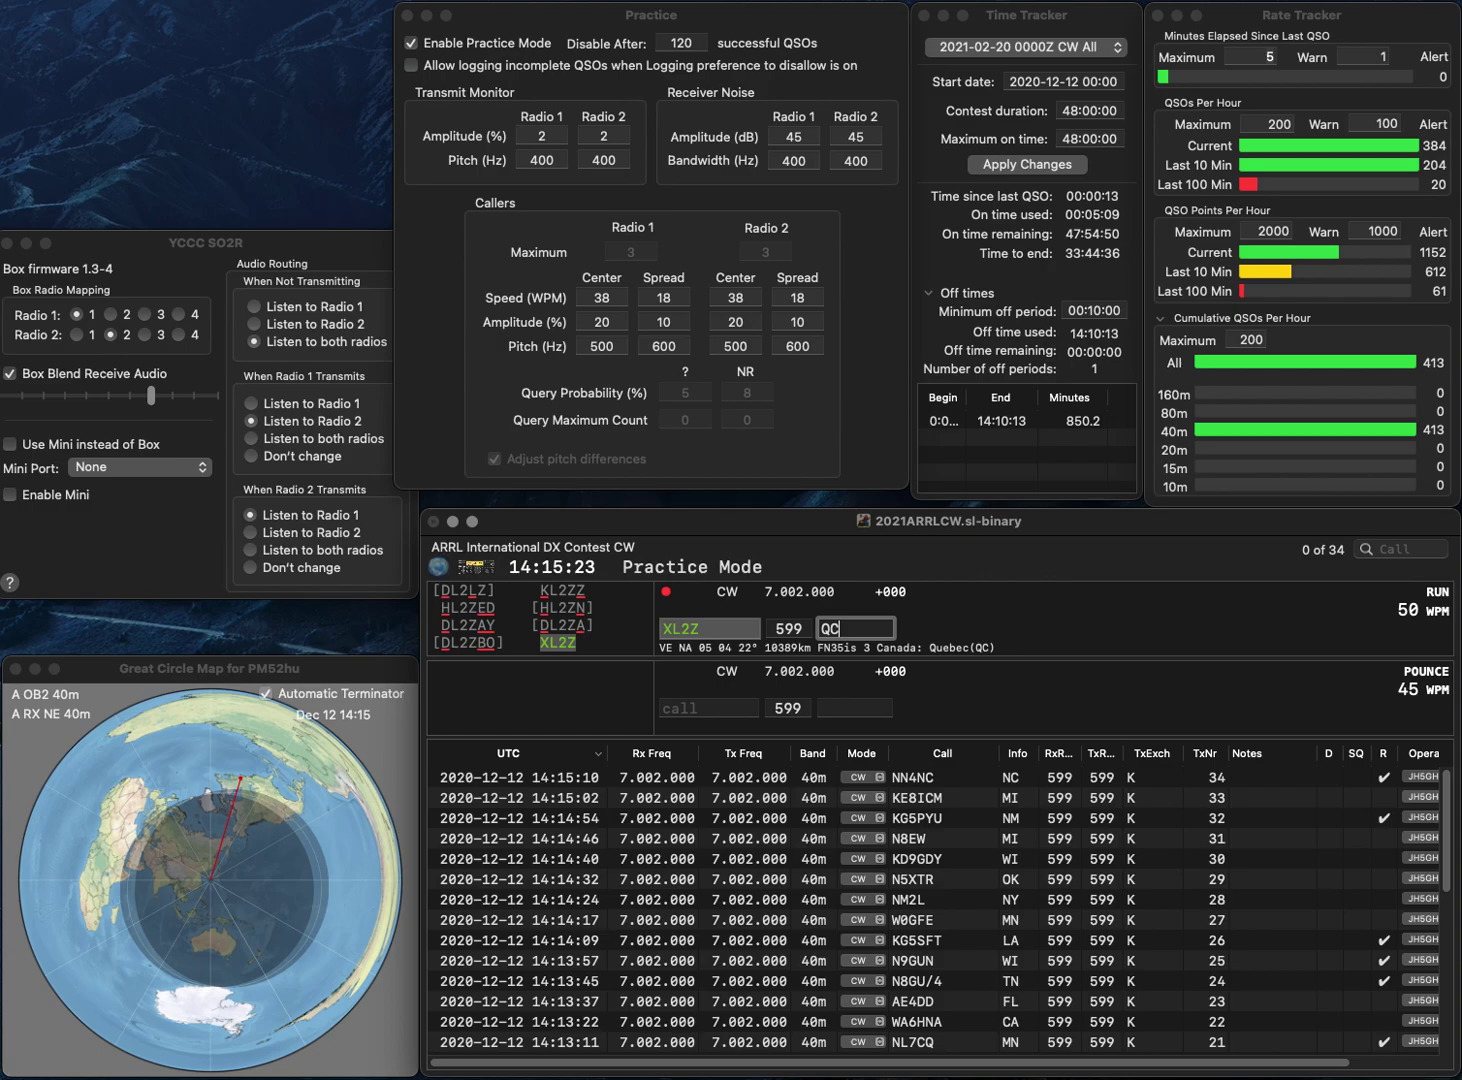
key(Return)
- Log a CW contact on the run radio with call sign K4BFT, accepting the prefilled received exchange AL
text(K4)
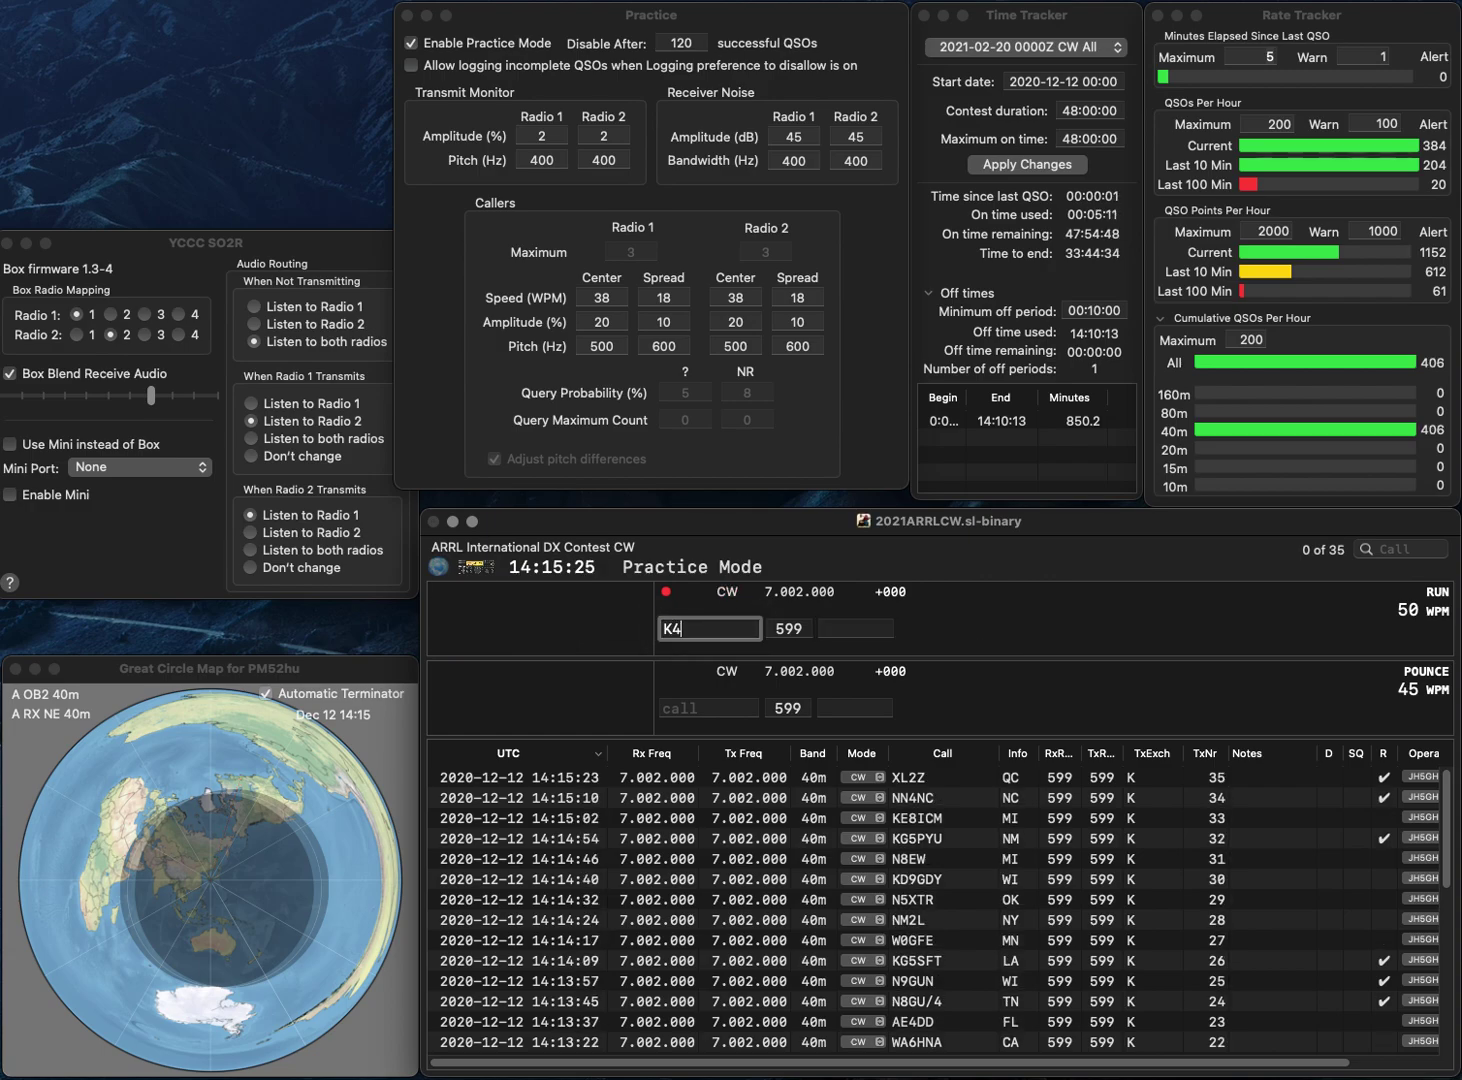
text(BFT)
key(Tab)
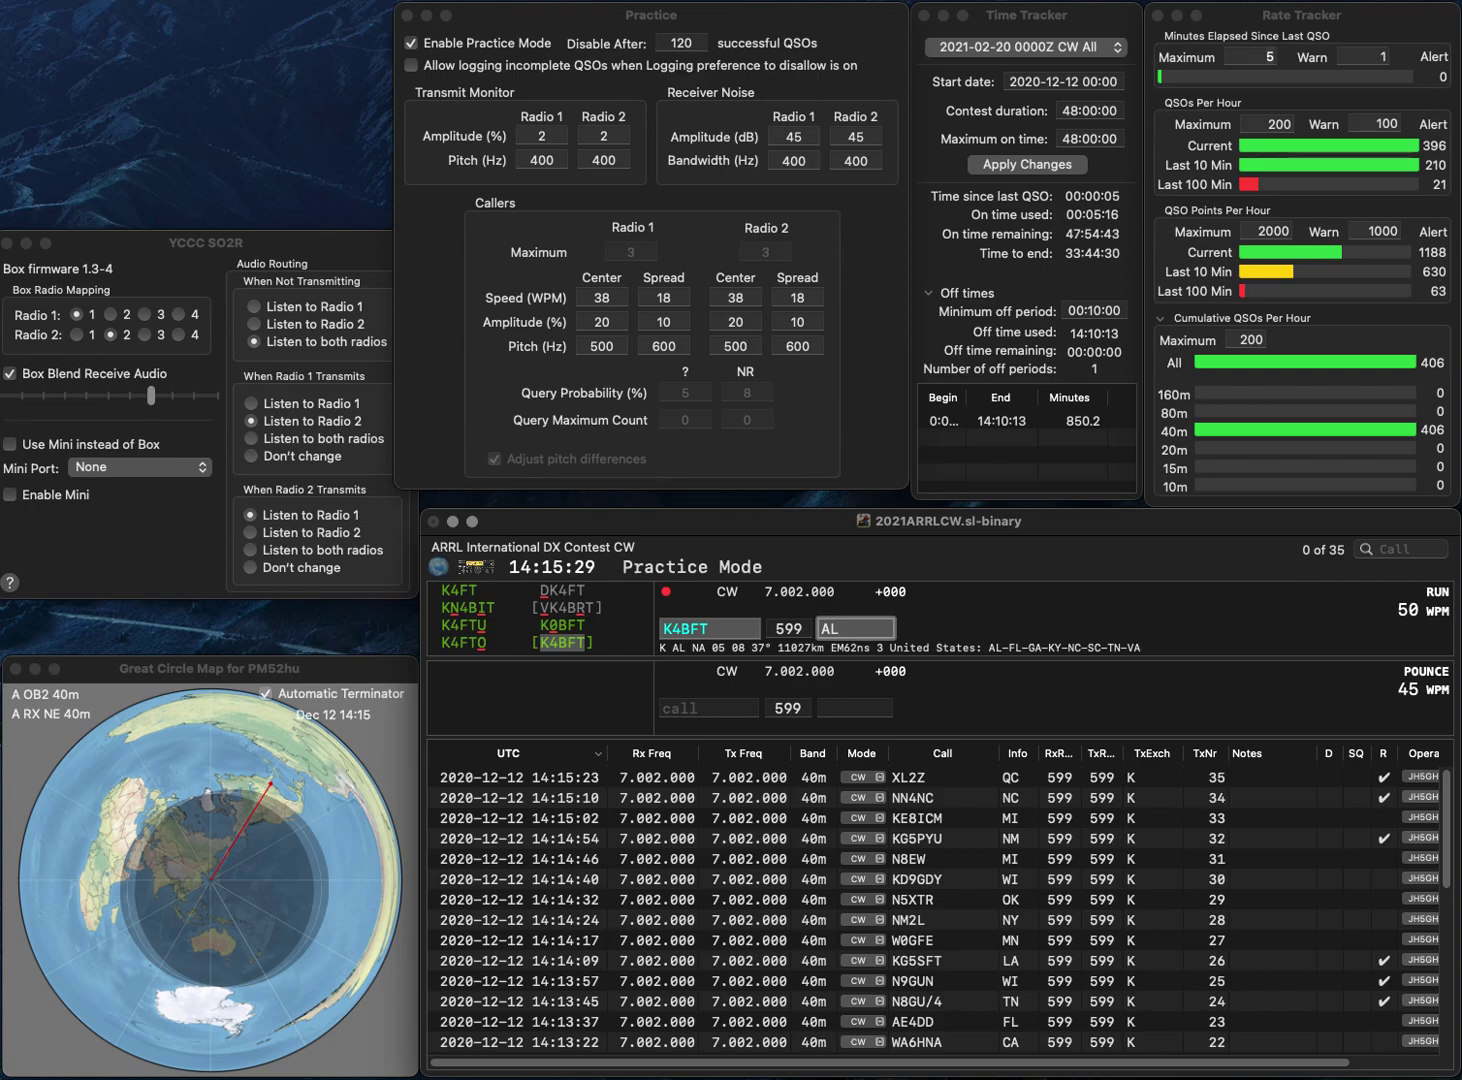
key(Return)
text(W2NC)
key(space)
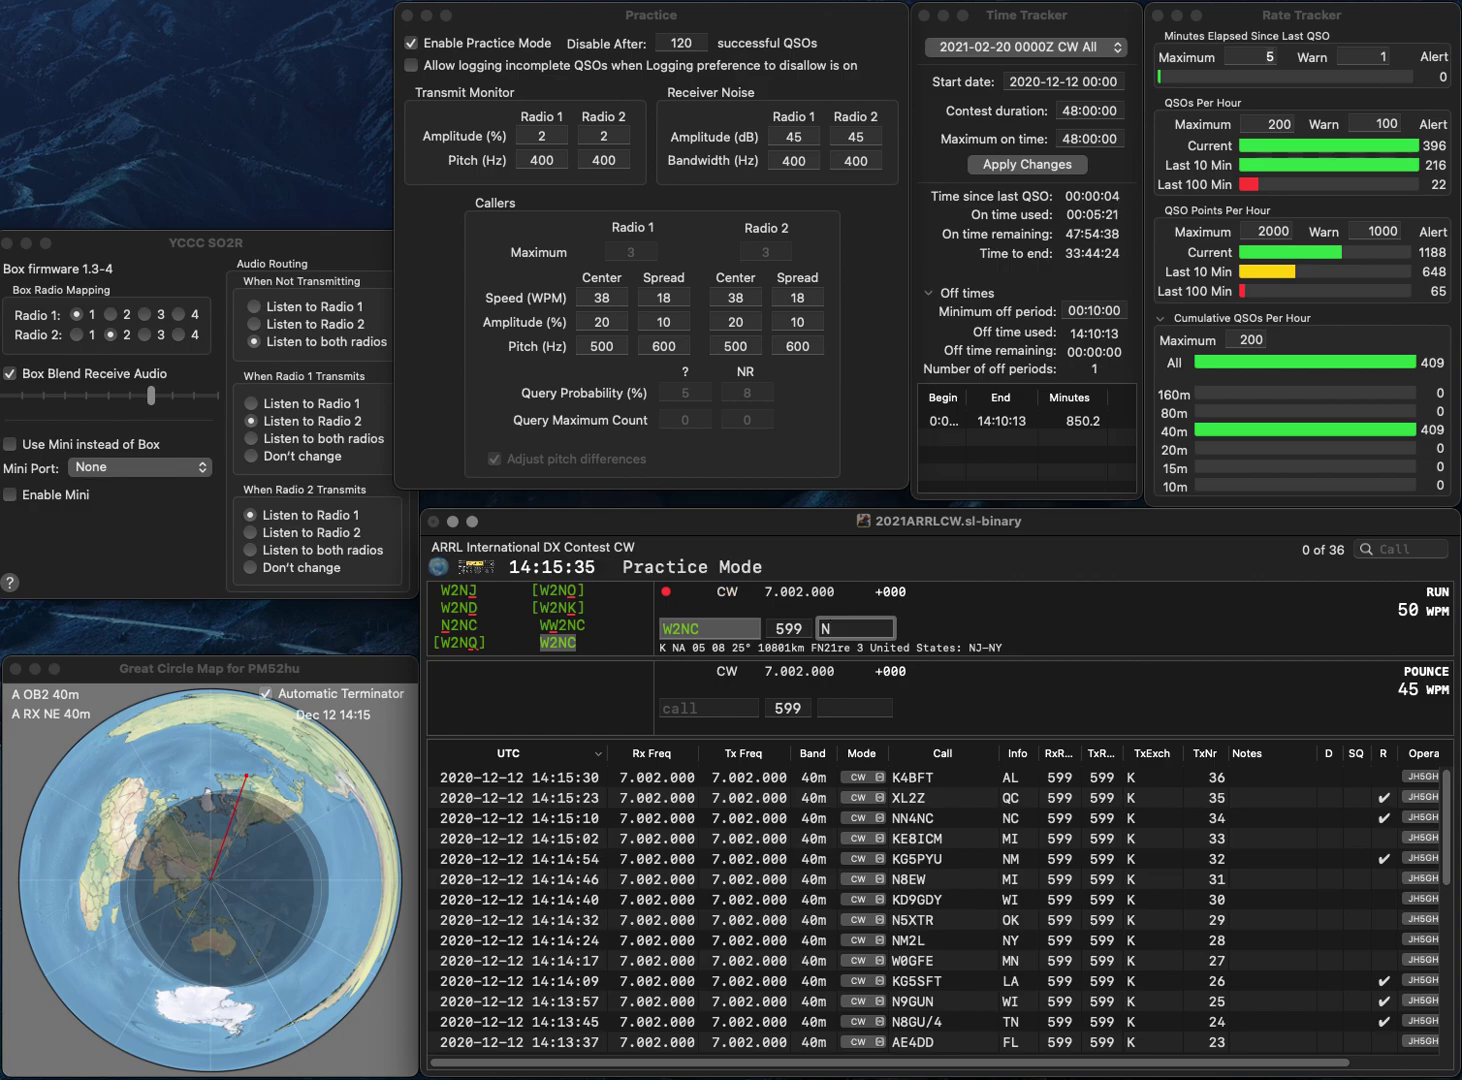
text(NY)
key(Return)
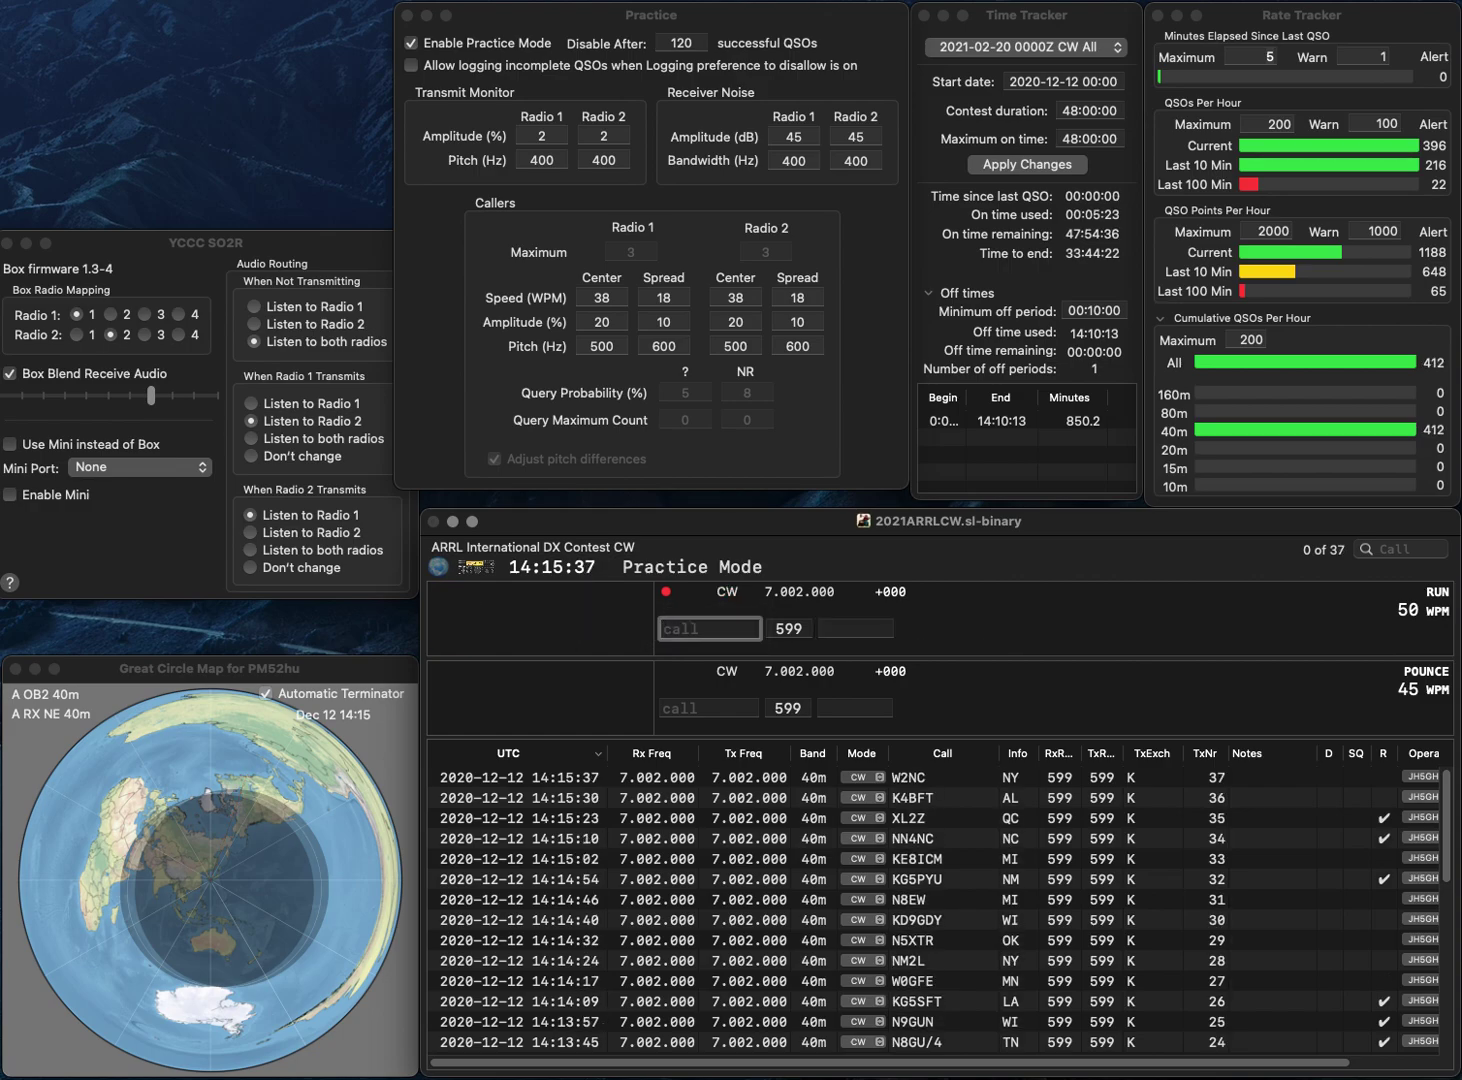
text(WB7AR)
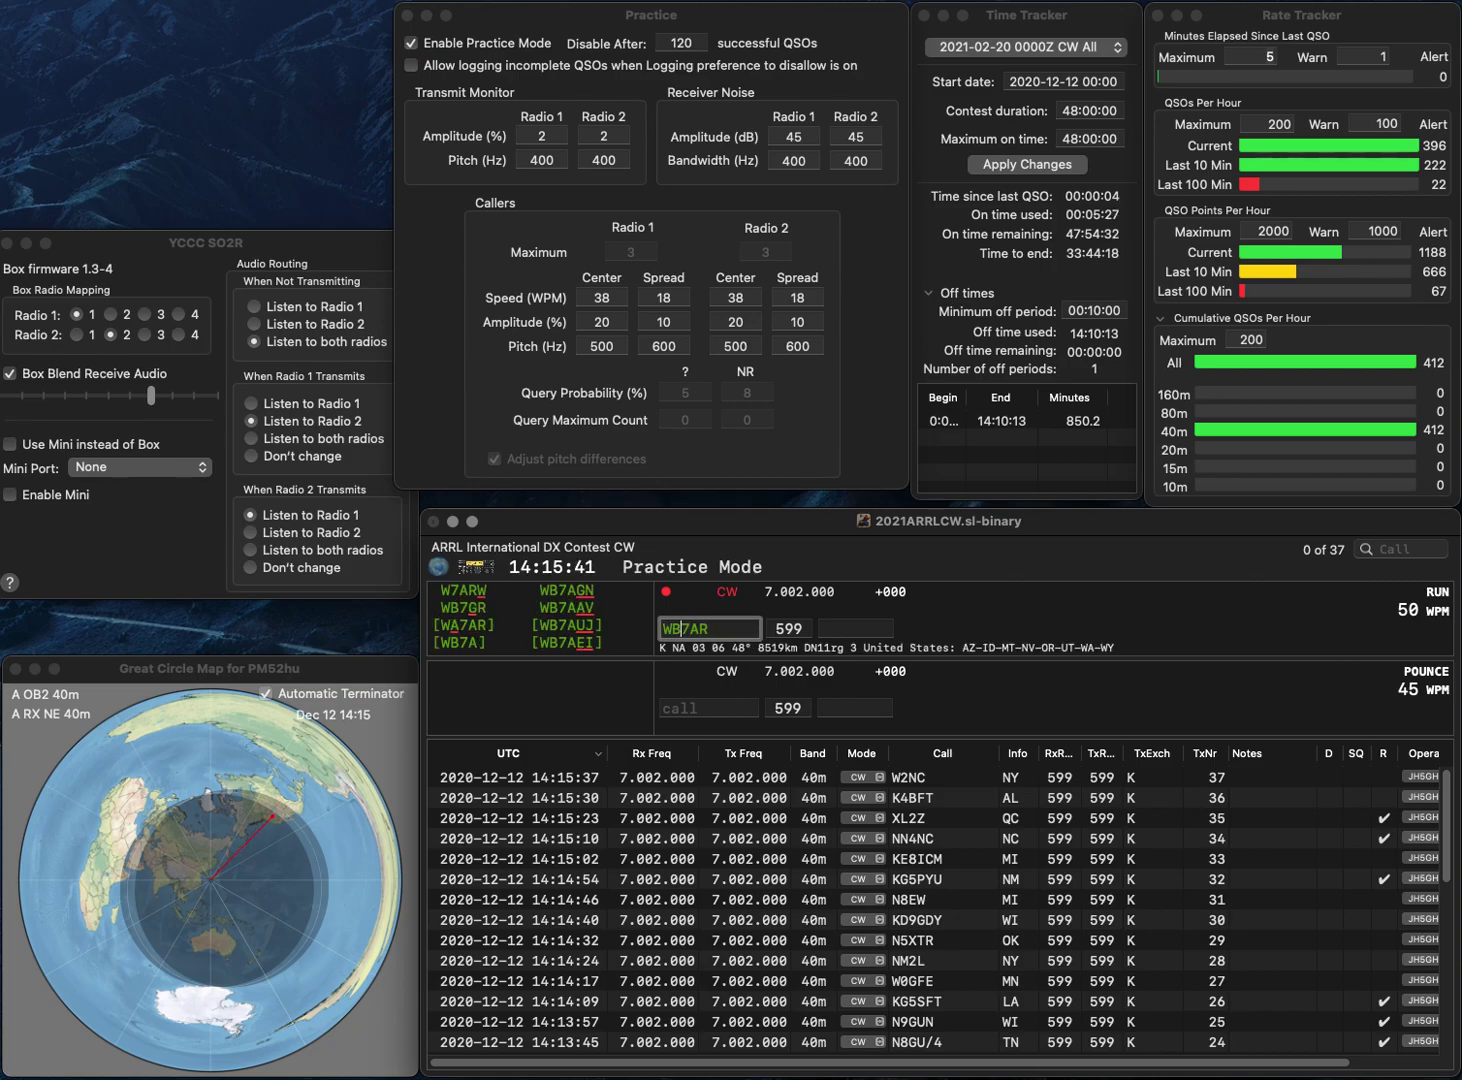
key(BackSpace)
key(Delete)
text(6ZAR)
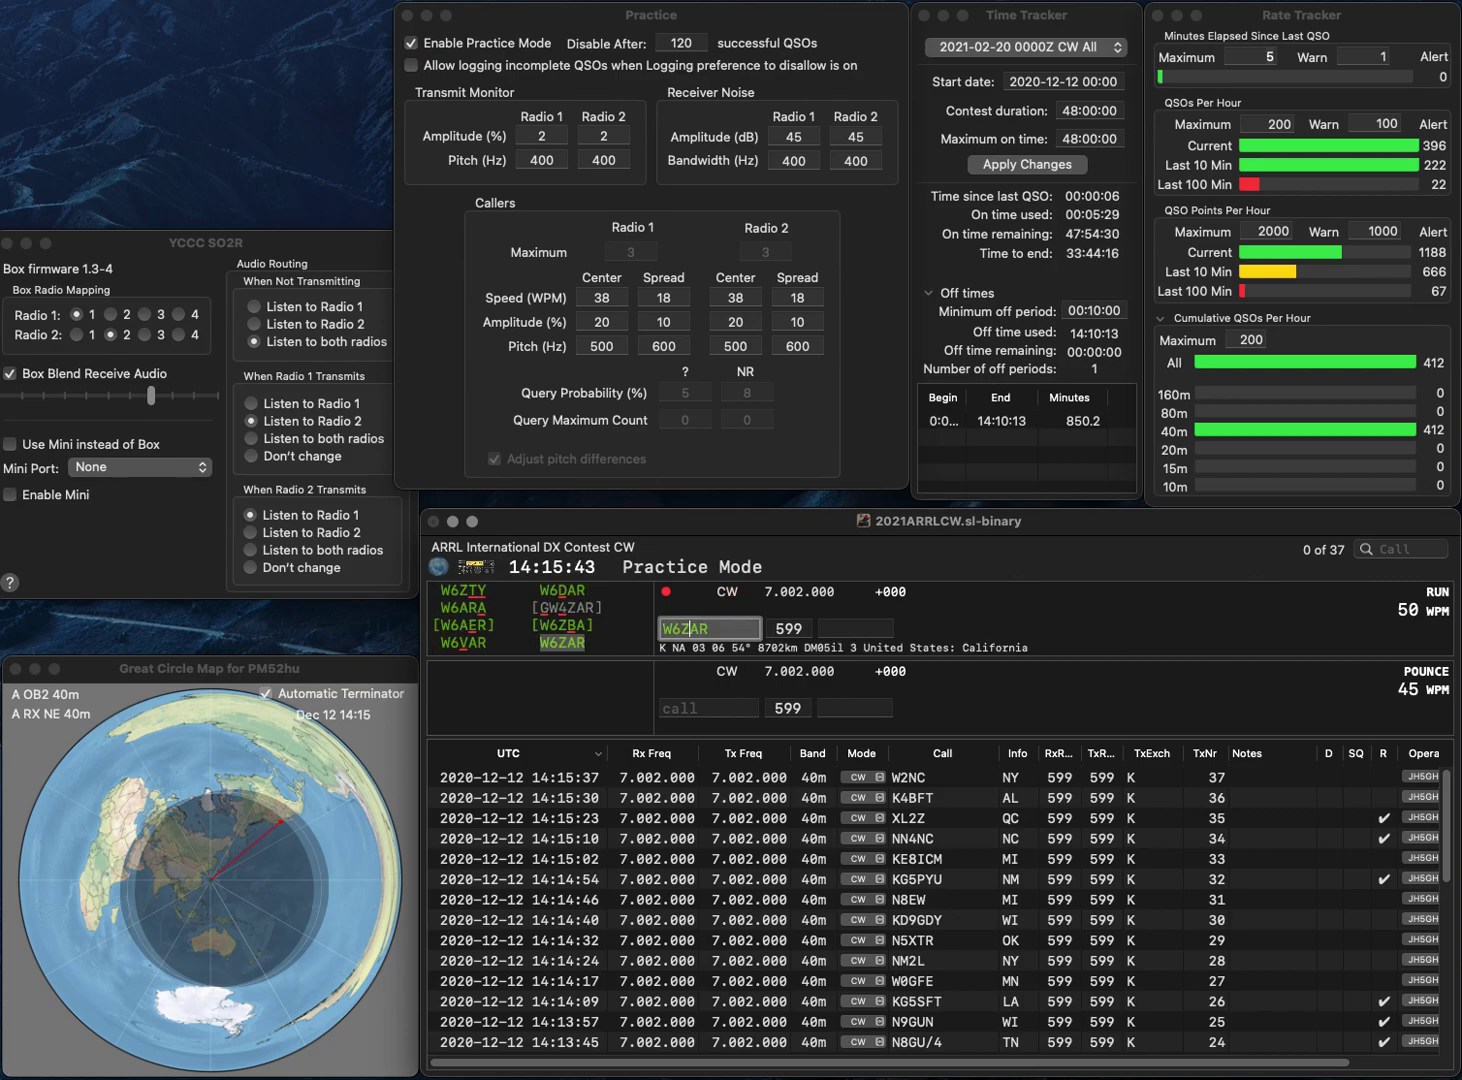
key(Tab)
text(CA)
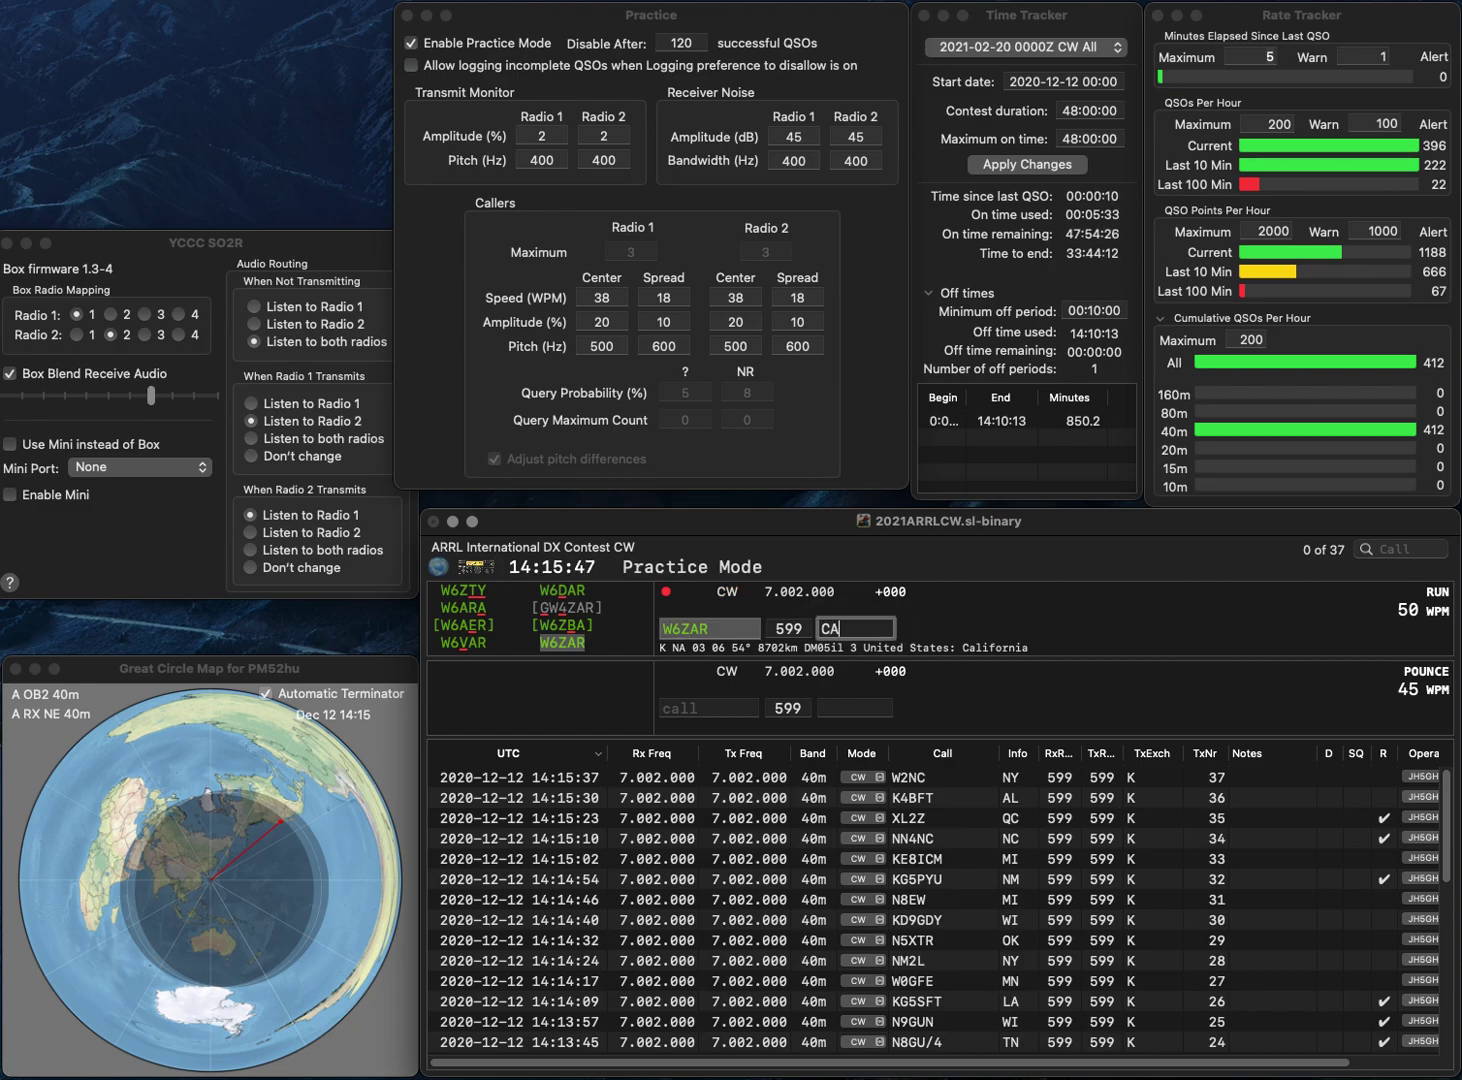
key(Return)
text(KM9)
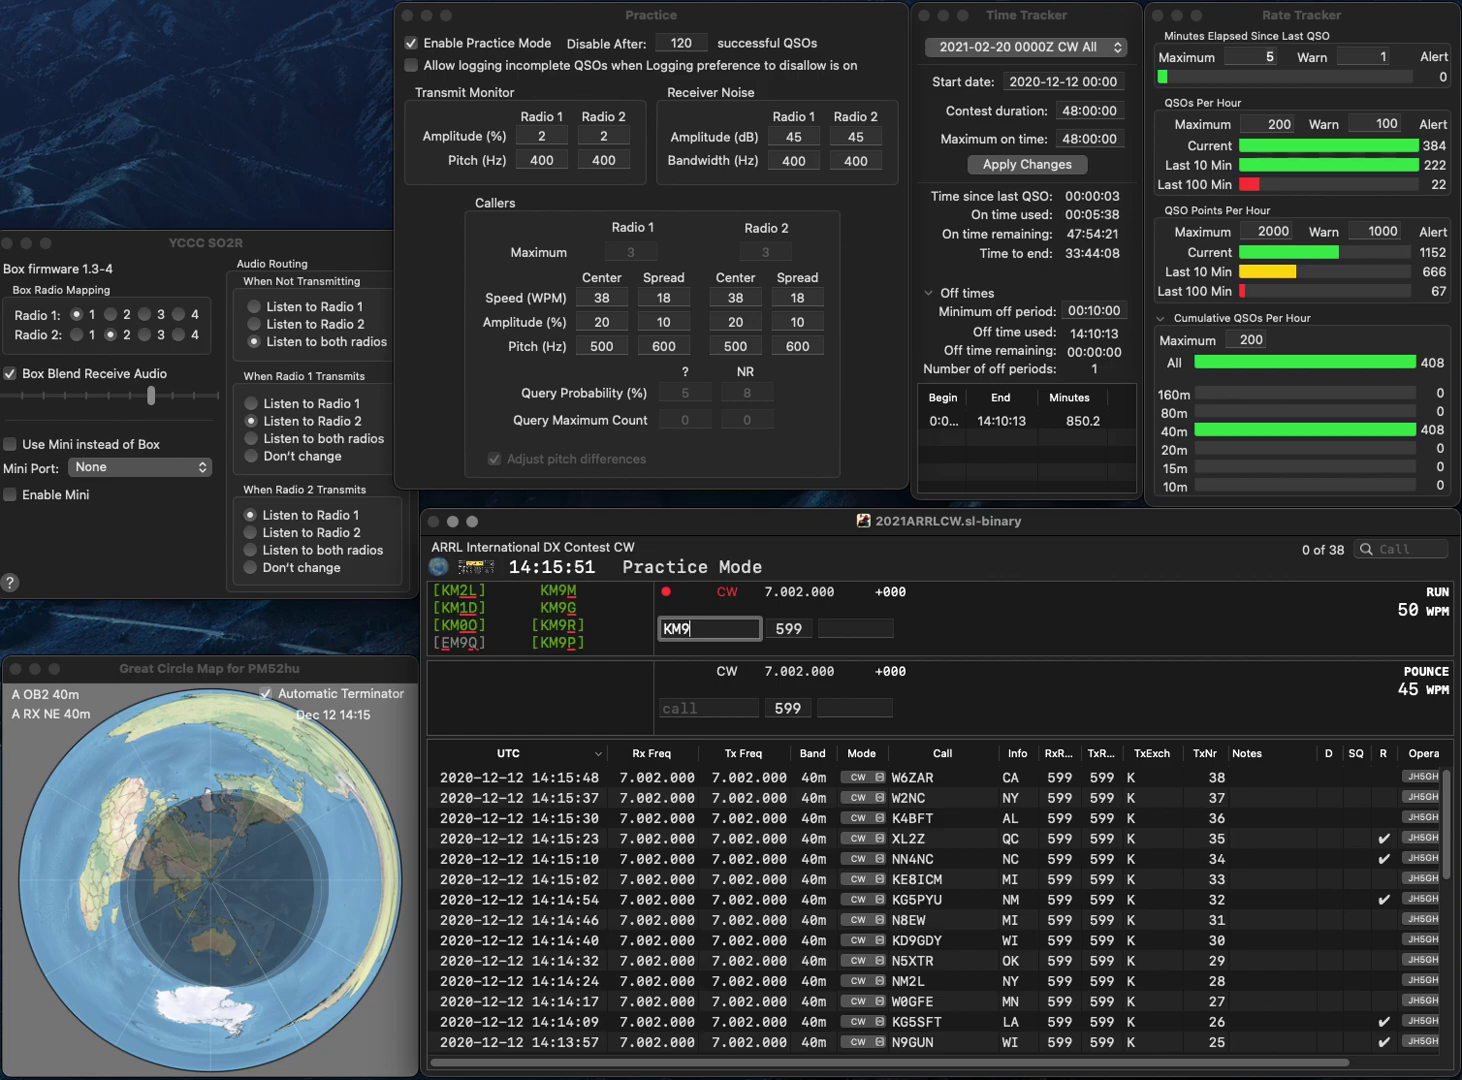
text(P)
key(Return)
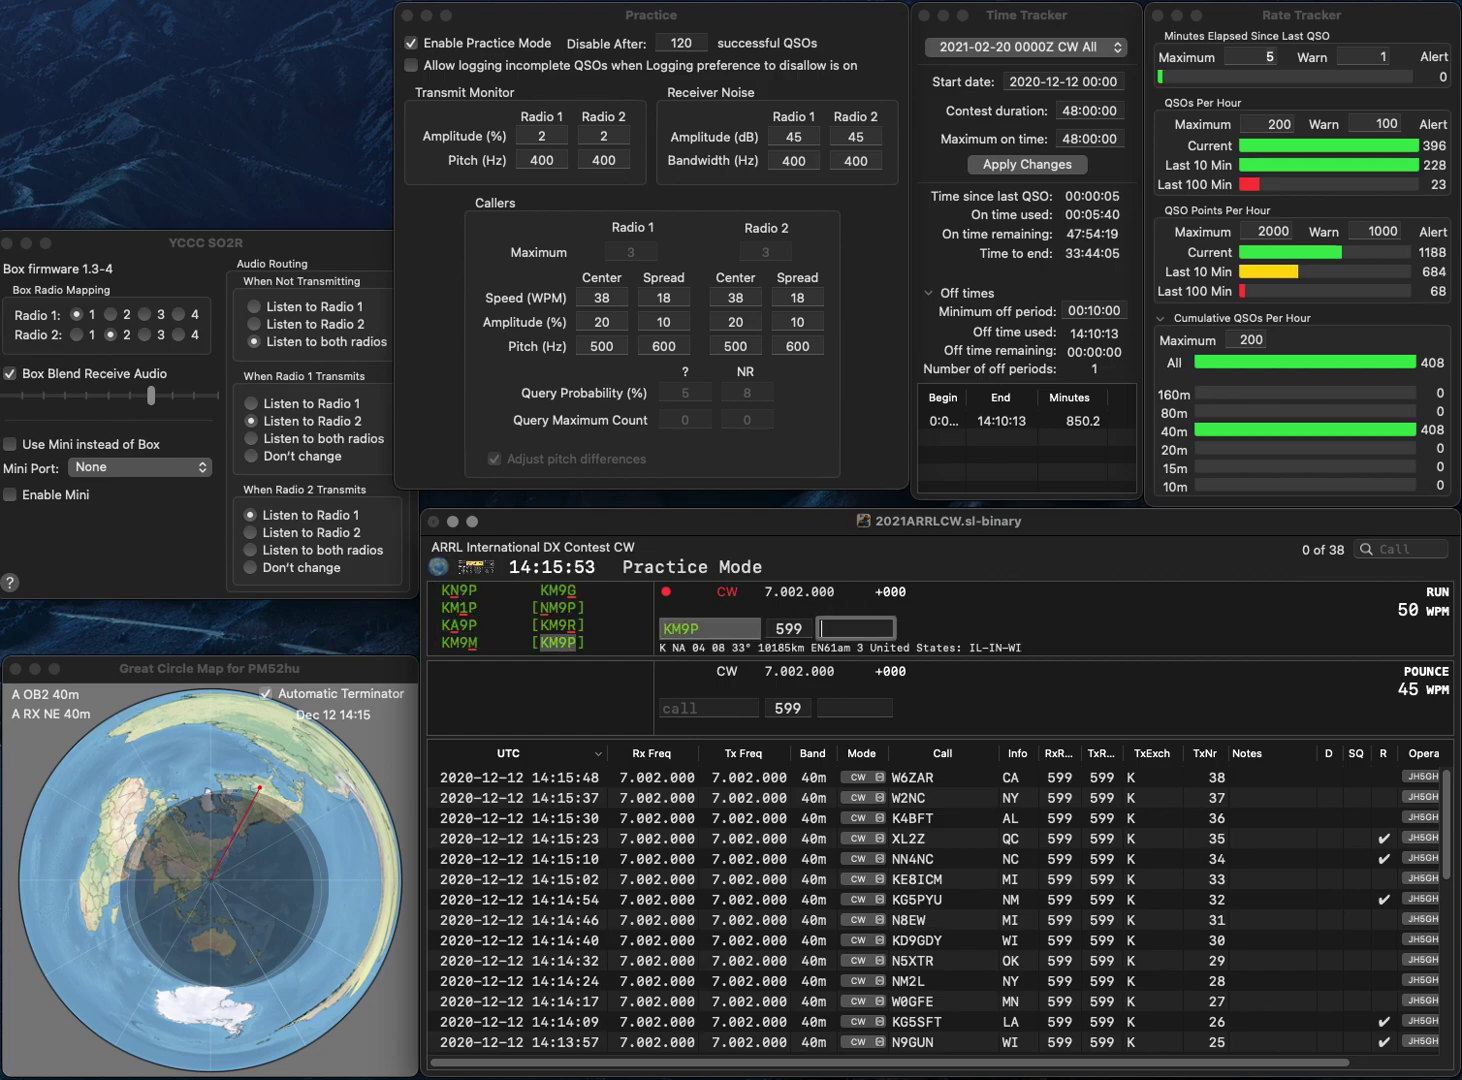
text(IN)
key(Return)
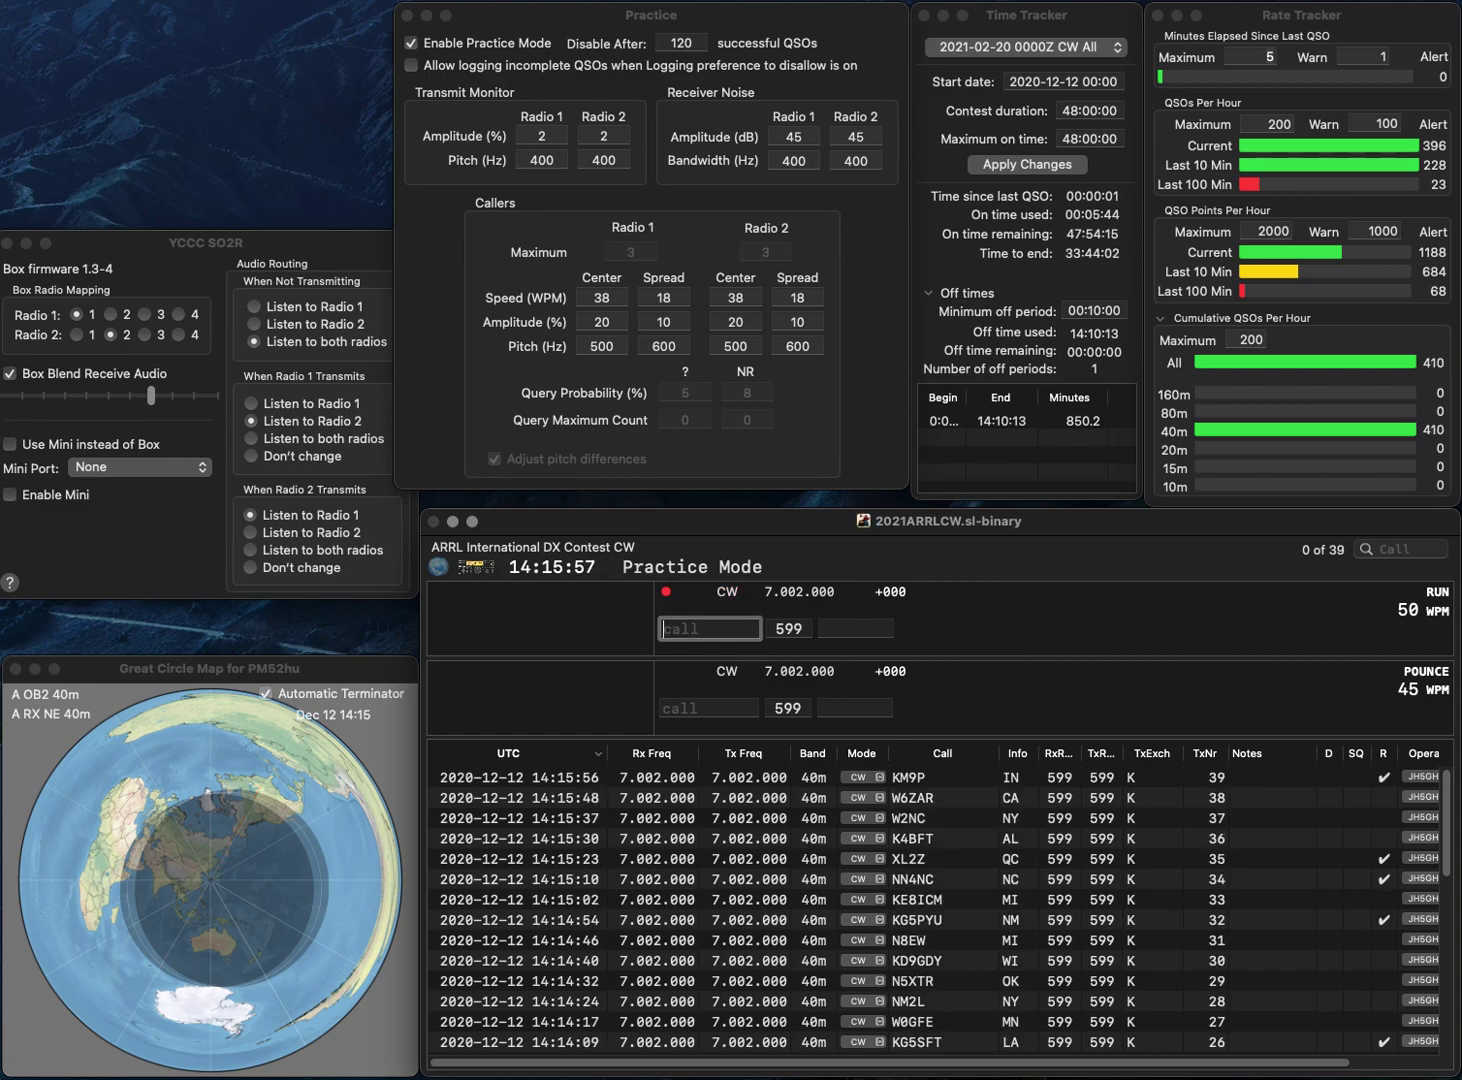
text(W0FB)
key(BackSpace)
text(D)
key(Tab)
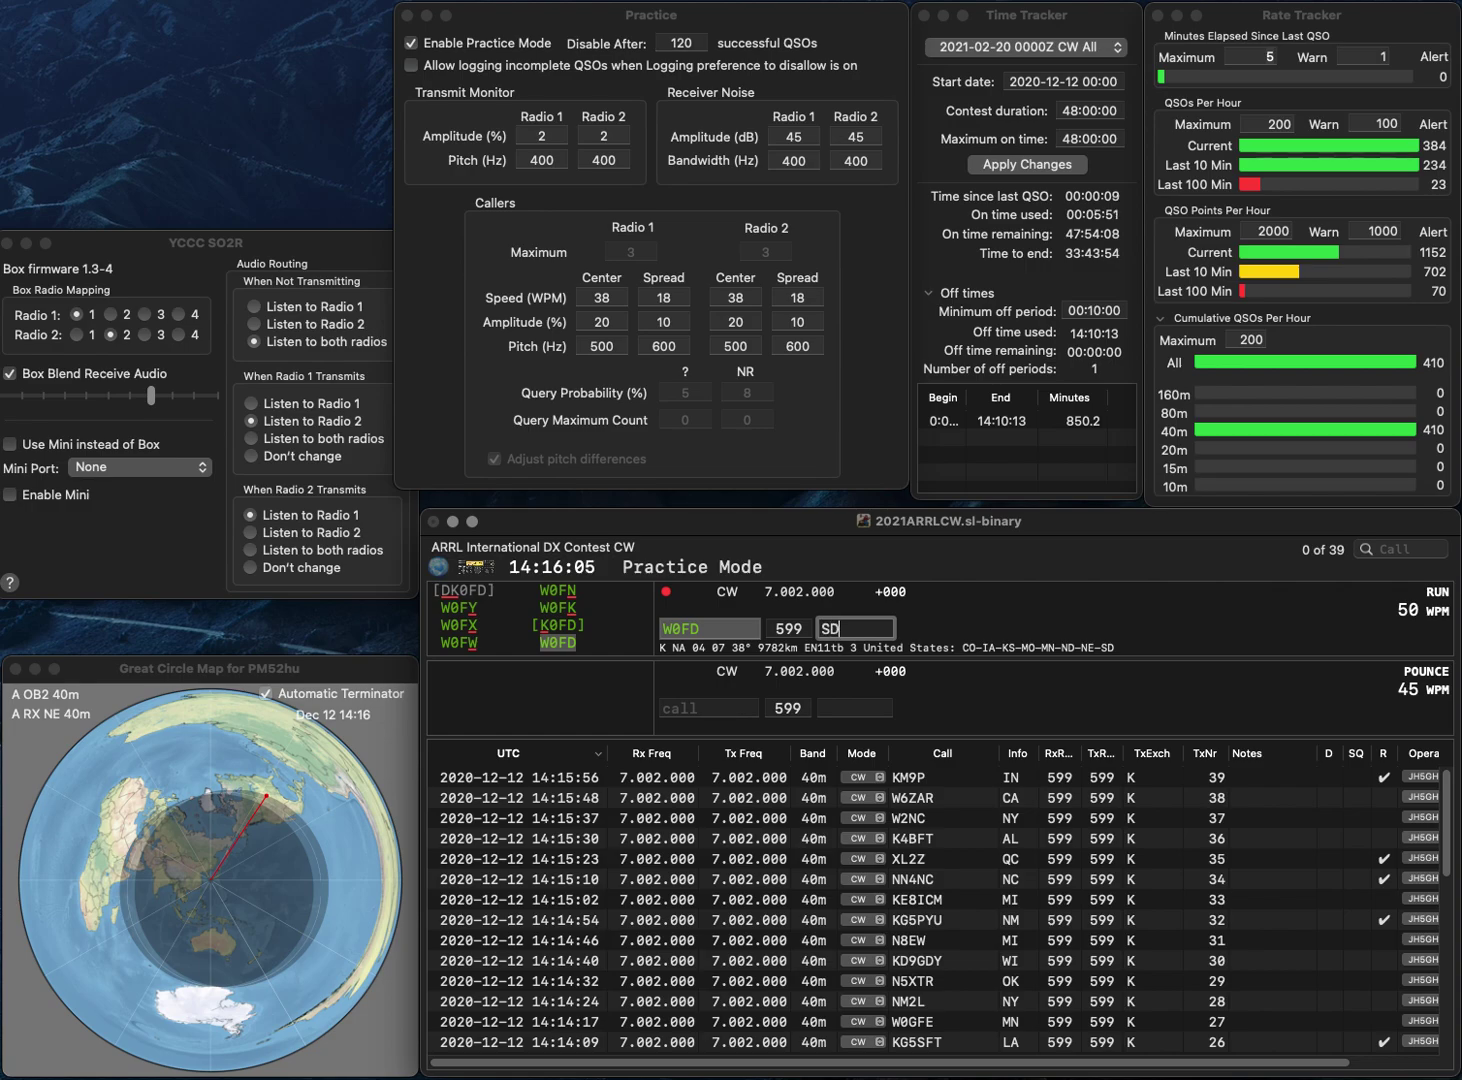
key(Return)
text(K)
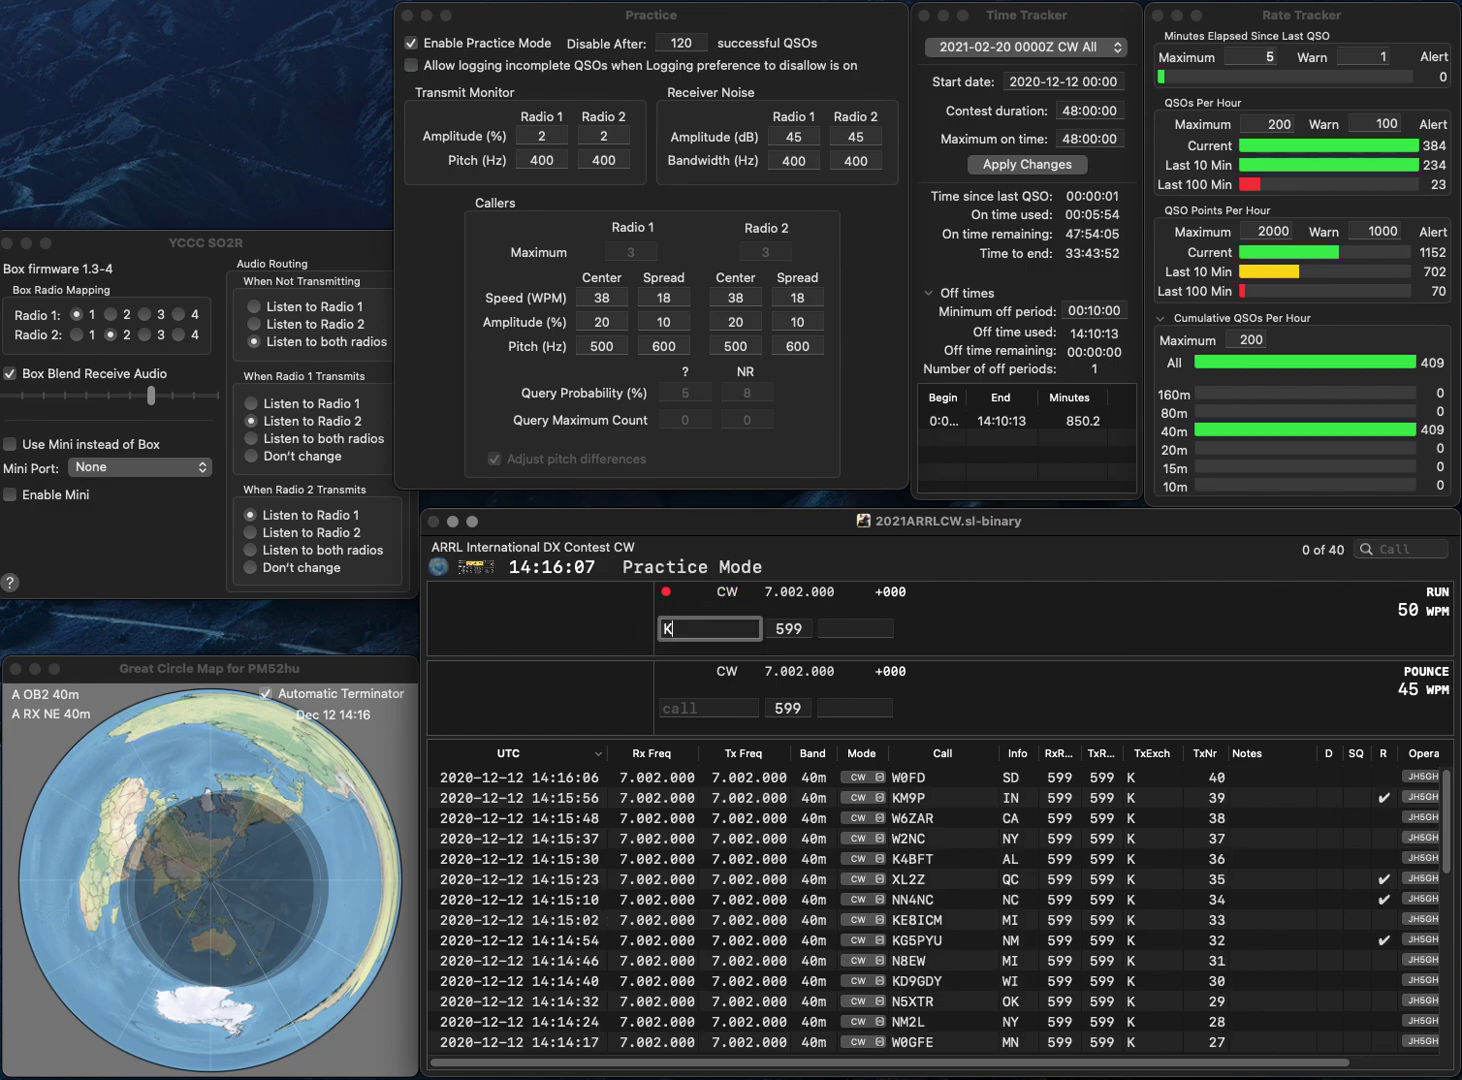
text(6)
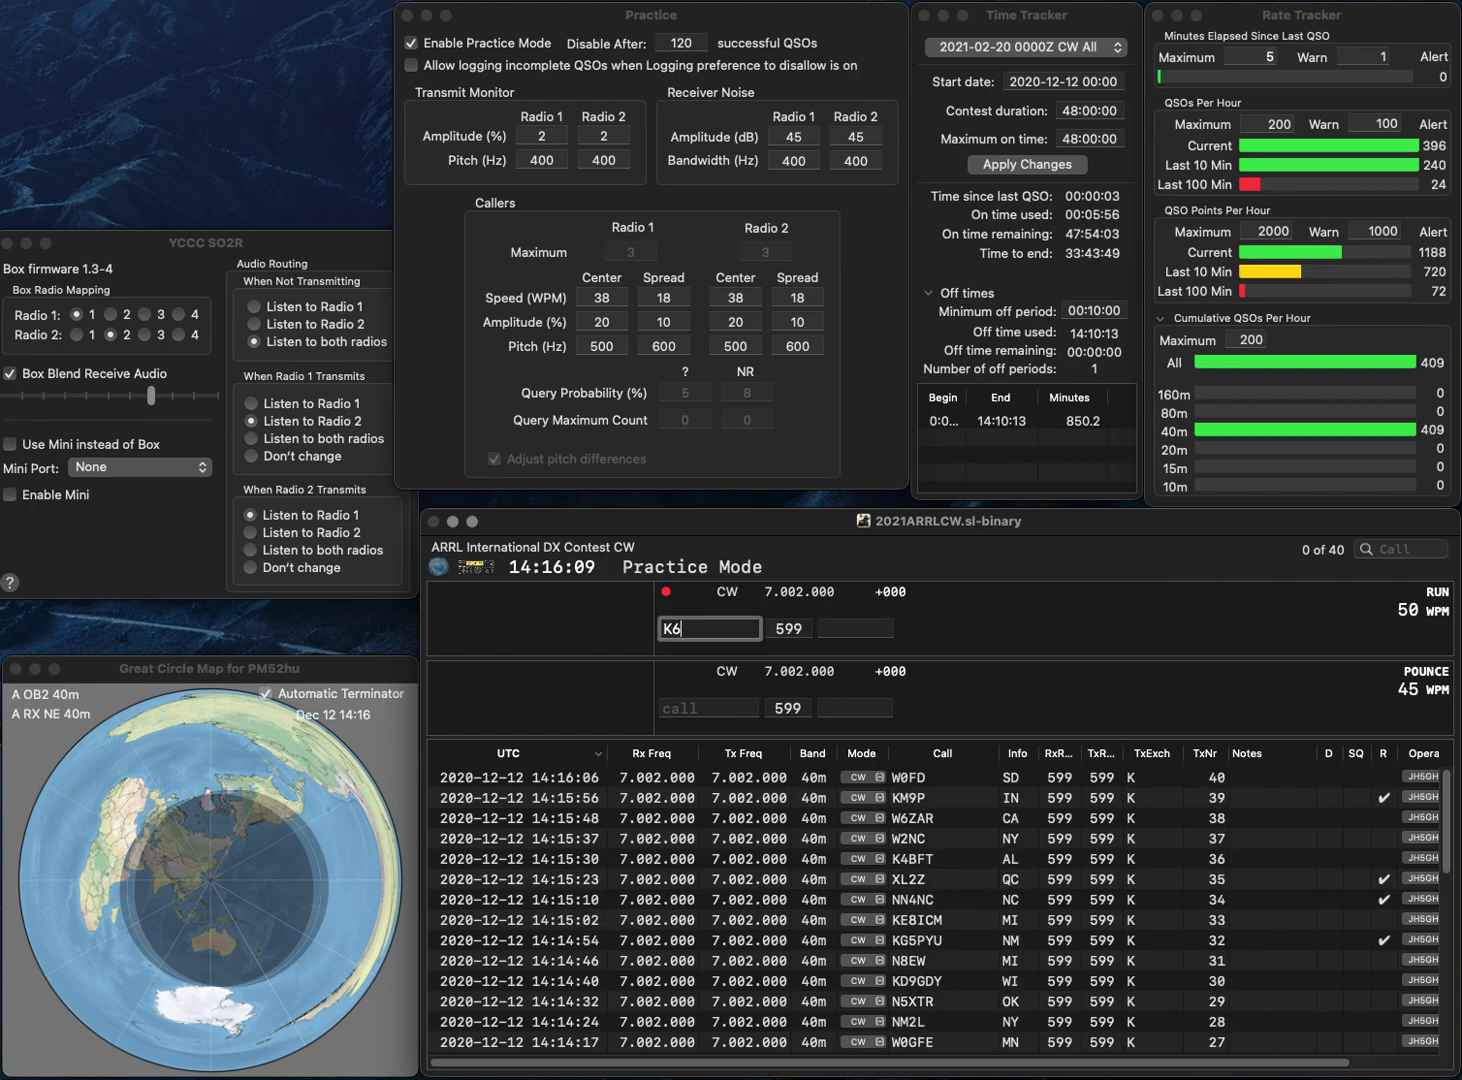
text(BLY)
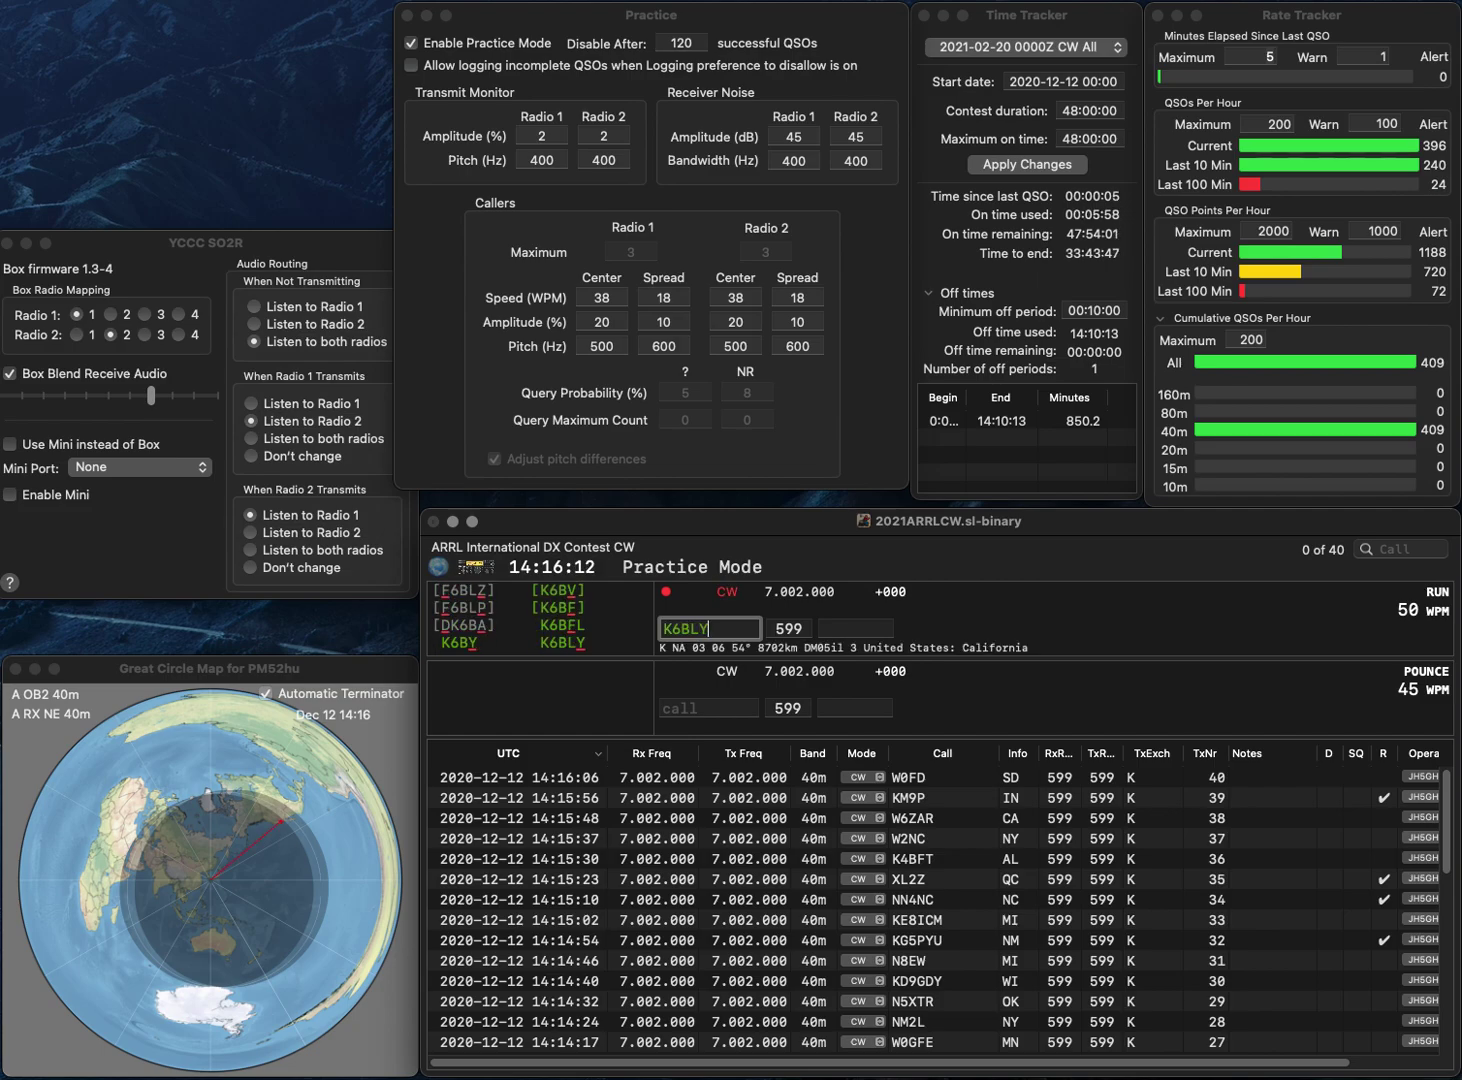
key(Return)
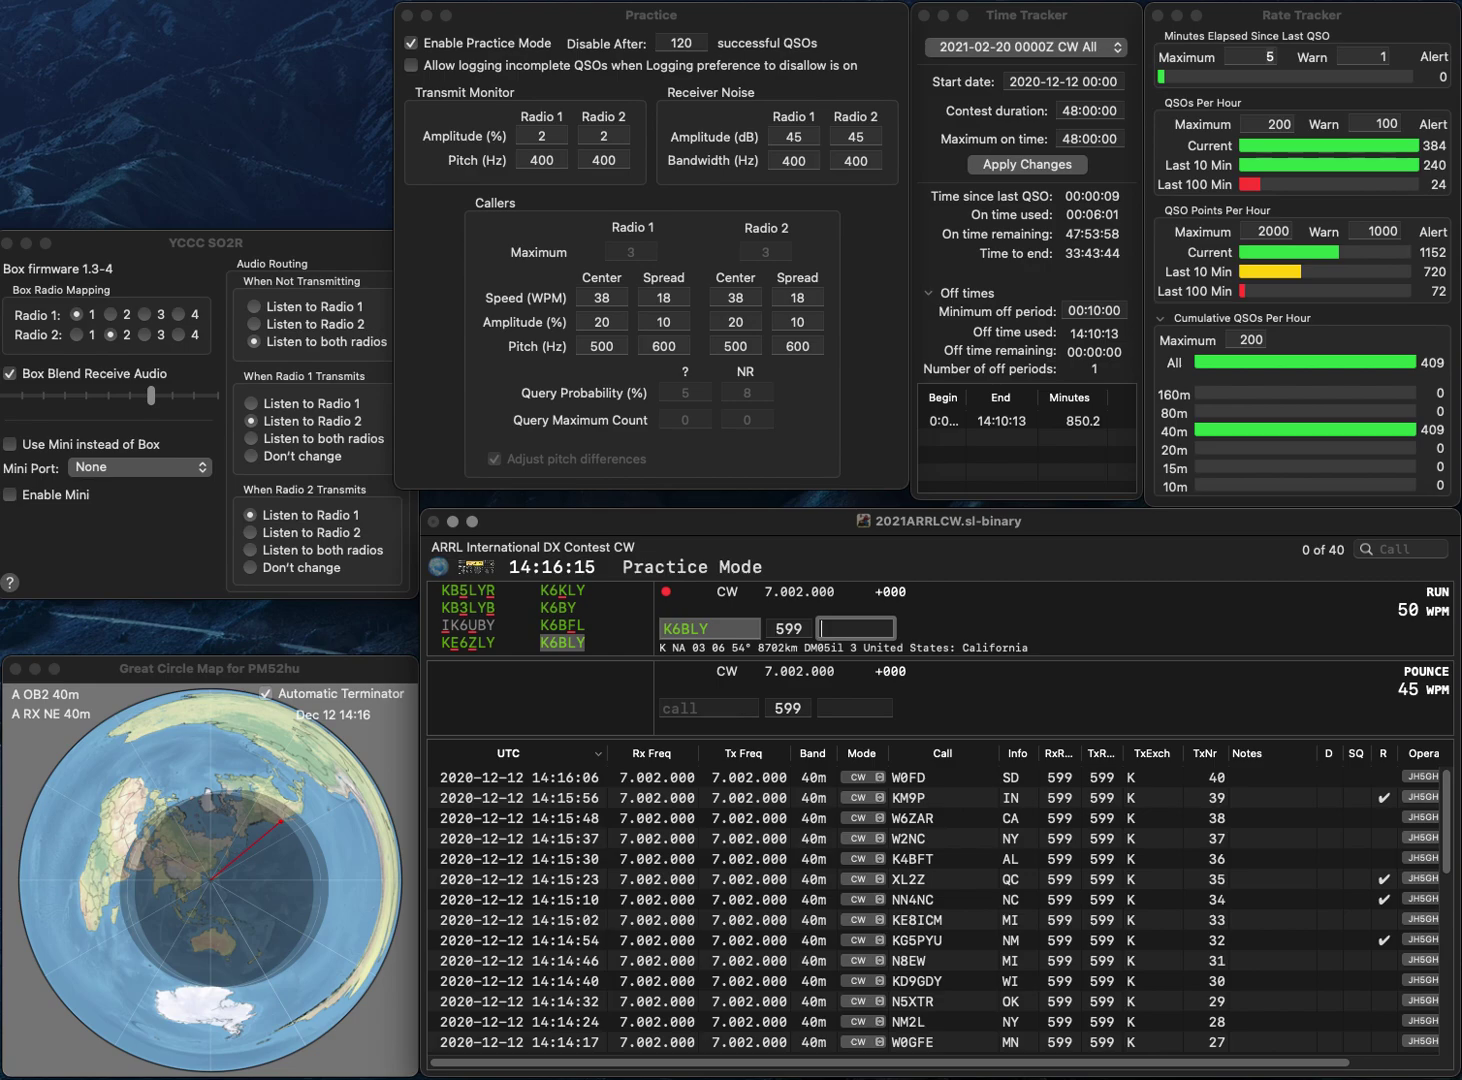
key(Return)
text(K5JVG)
key(Return)
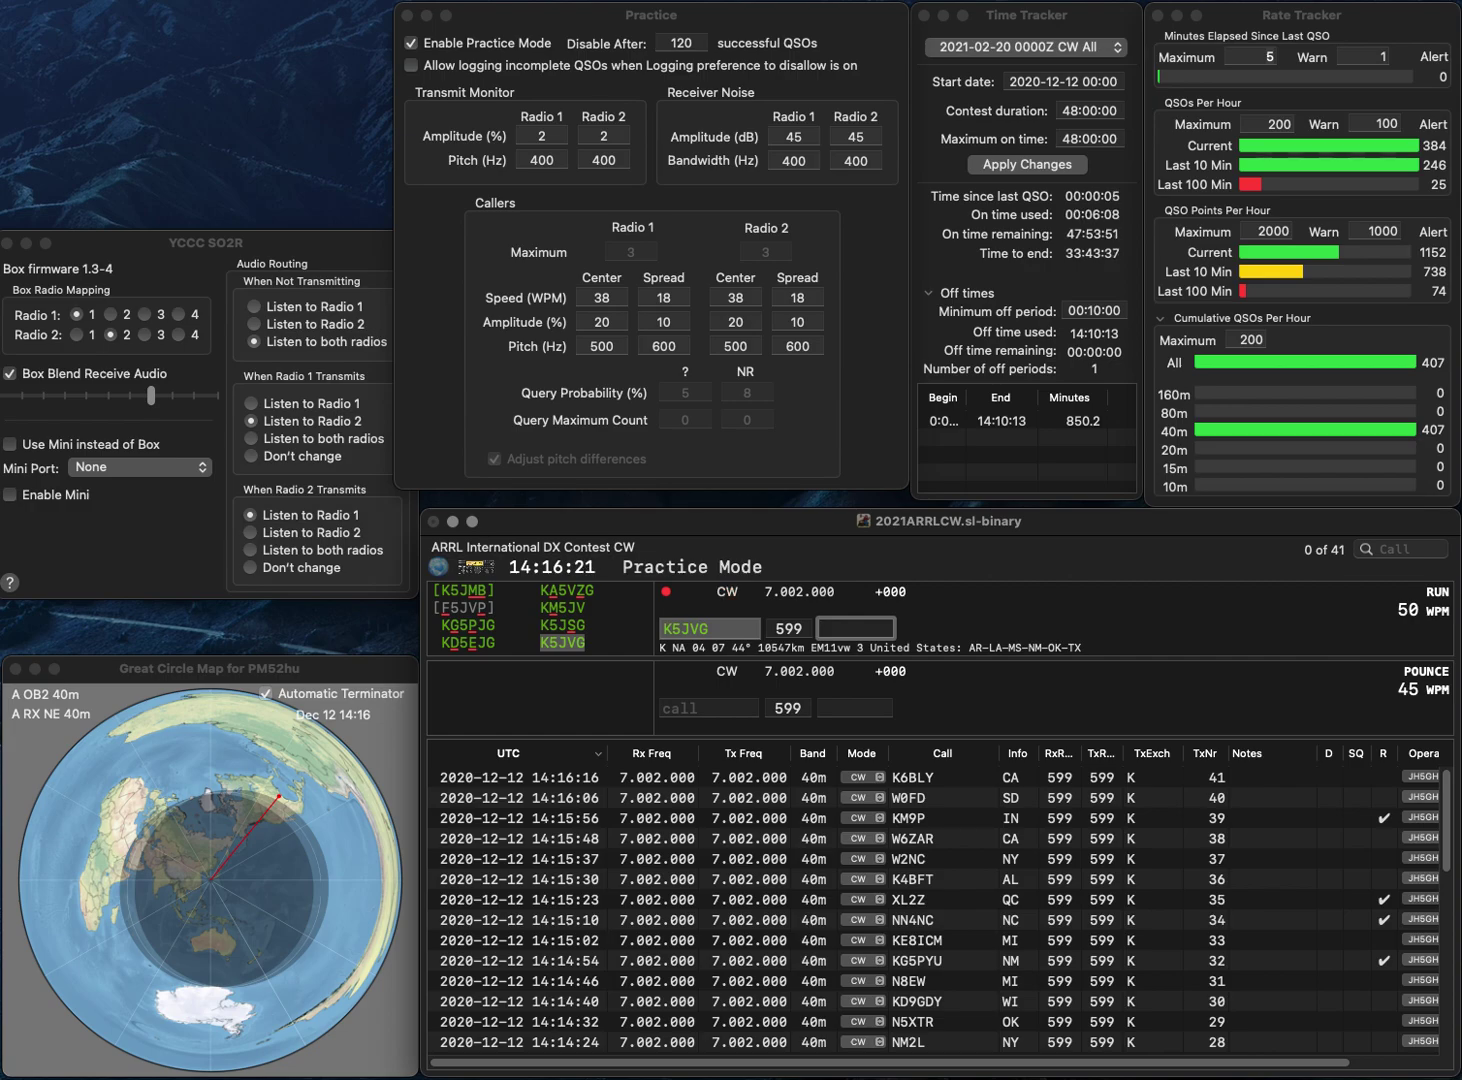
text(TX)
key(Return)
text(W5)
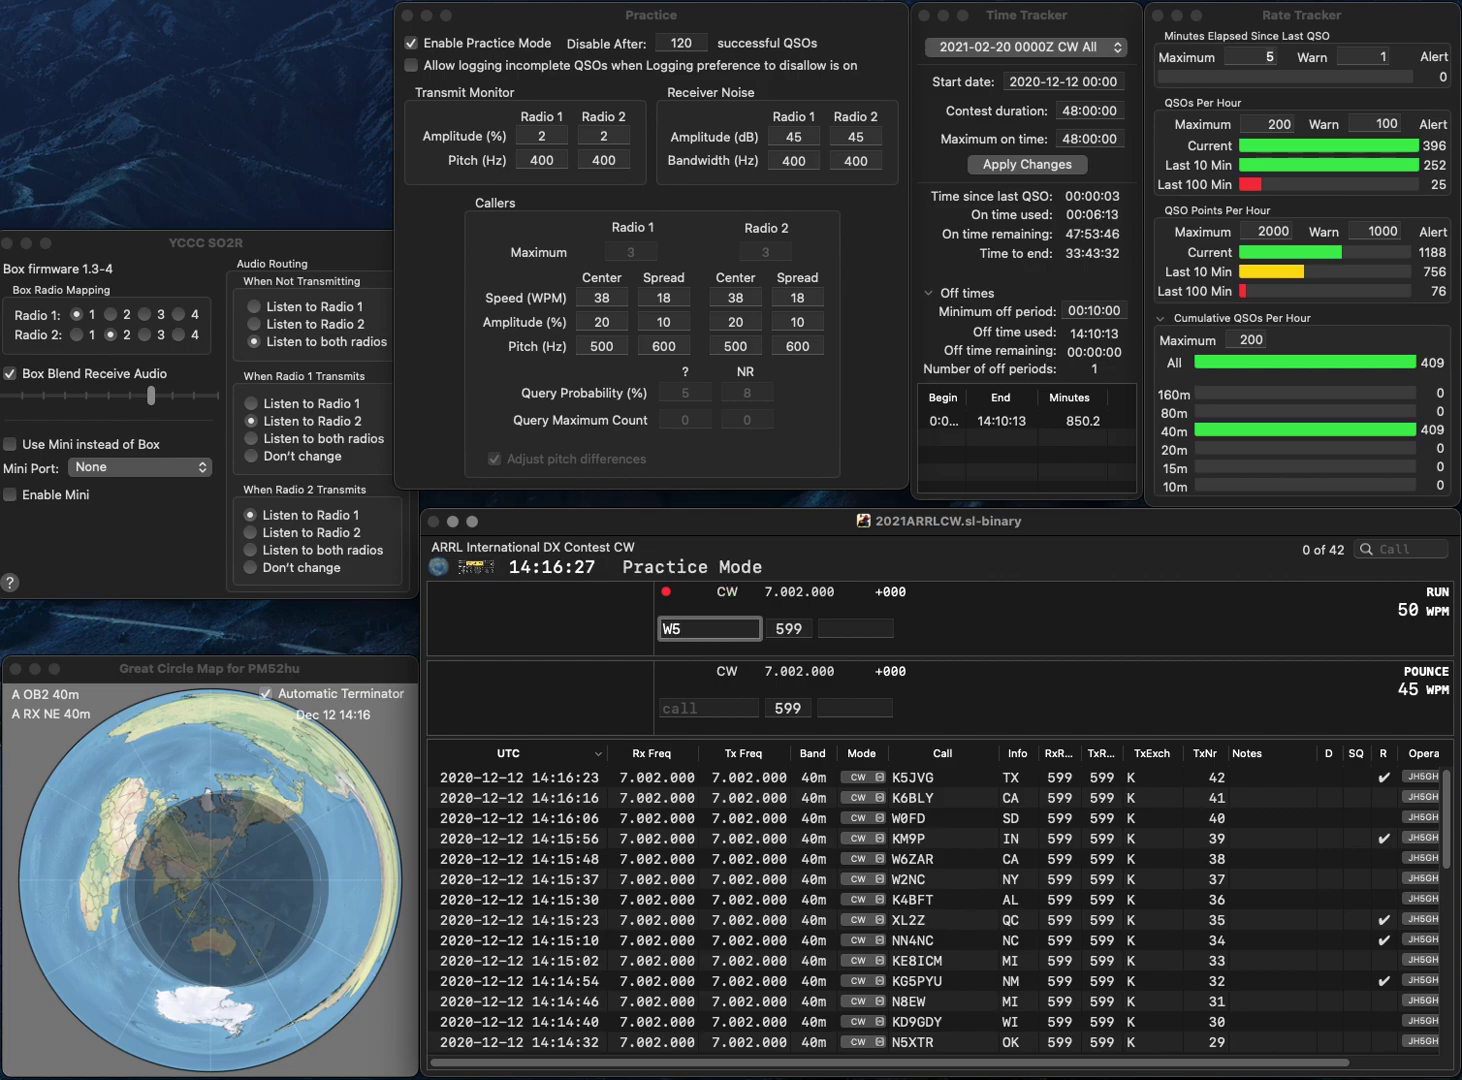
text(PGR)
key(Return)
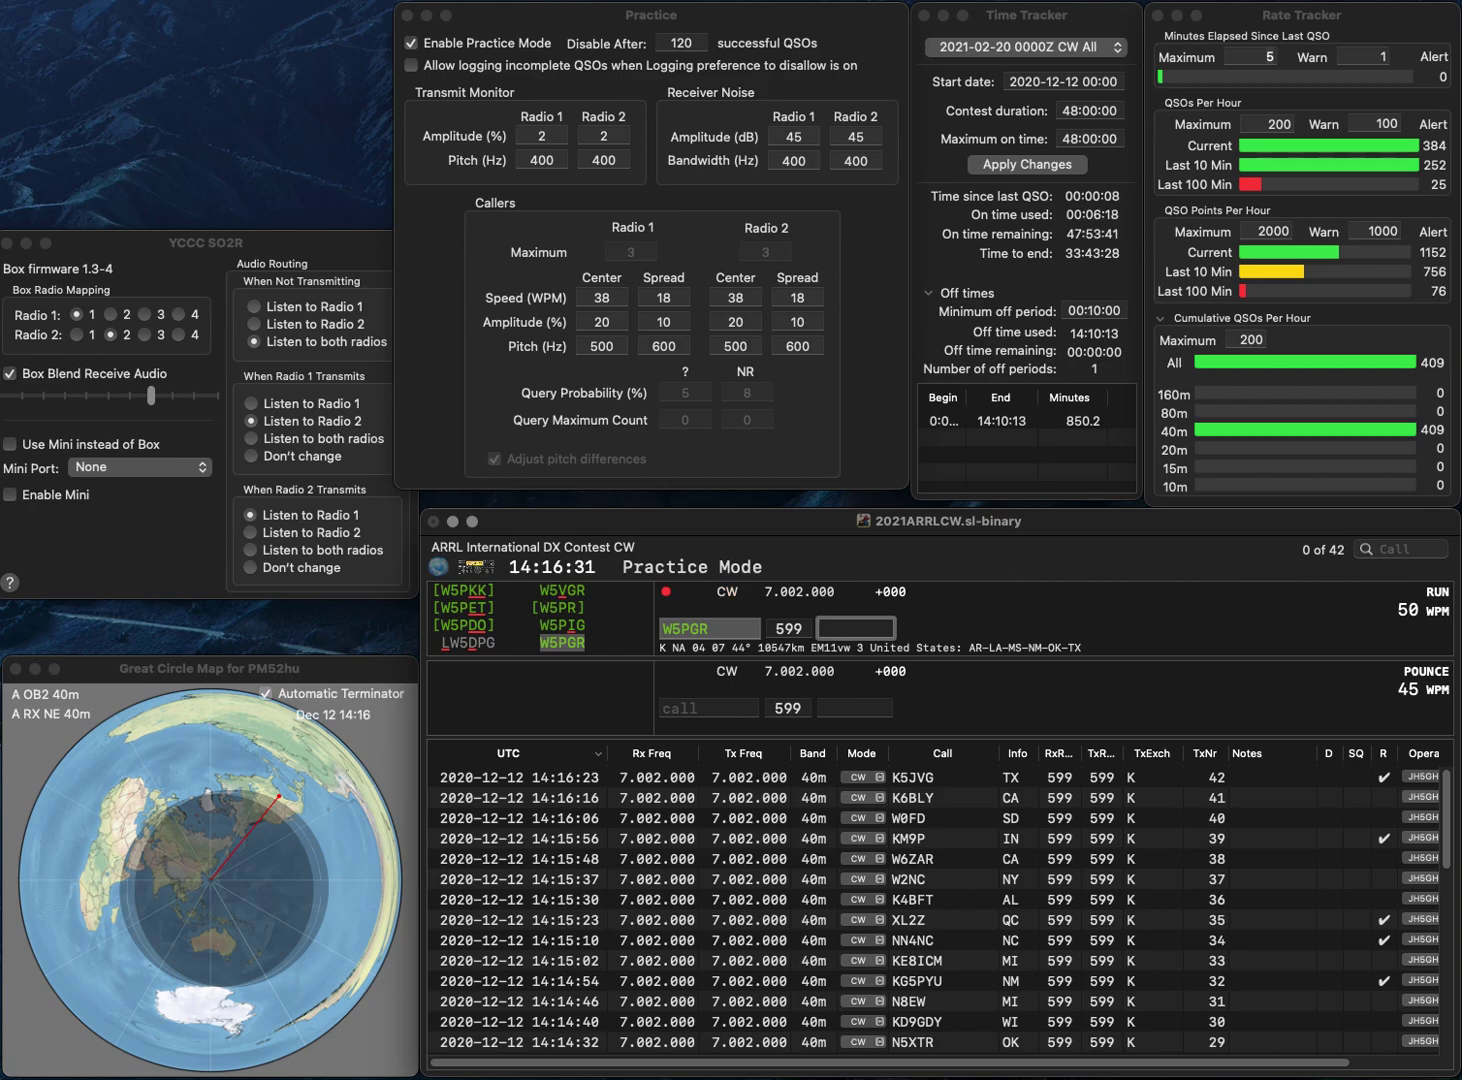
text(AR)
key(Return)
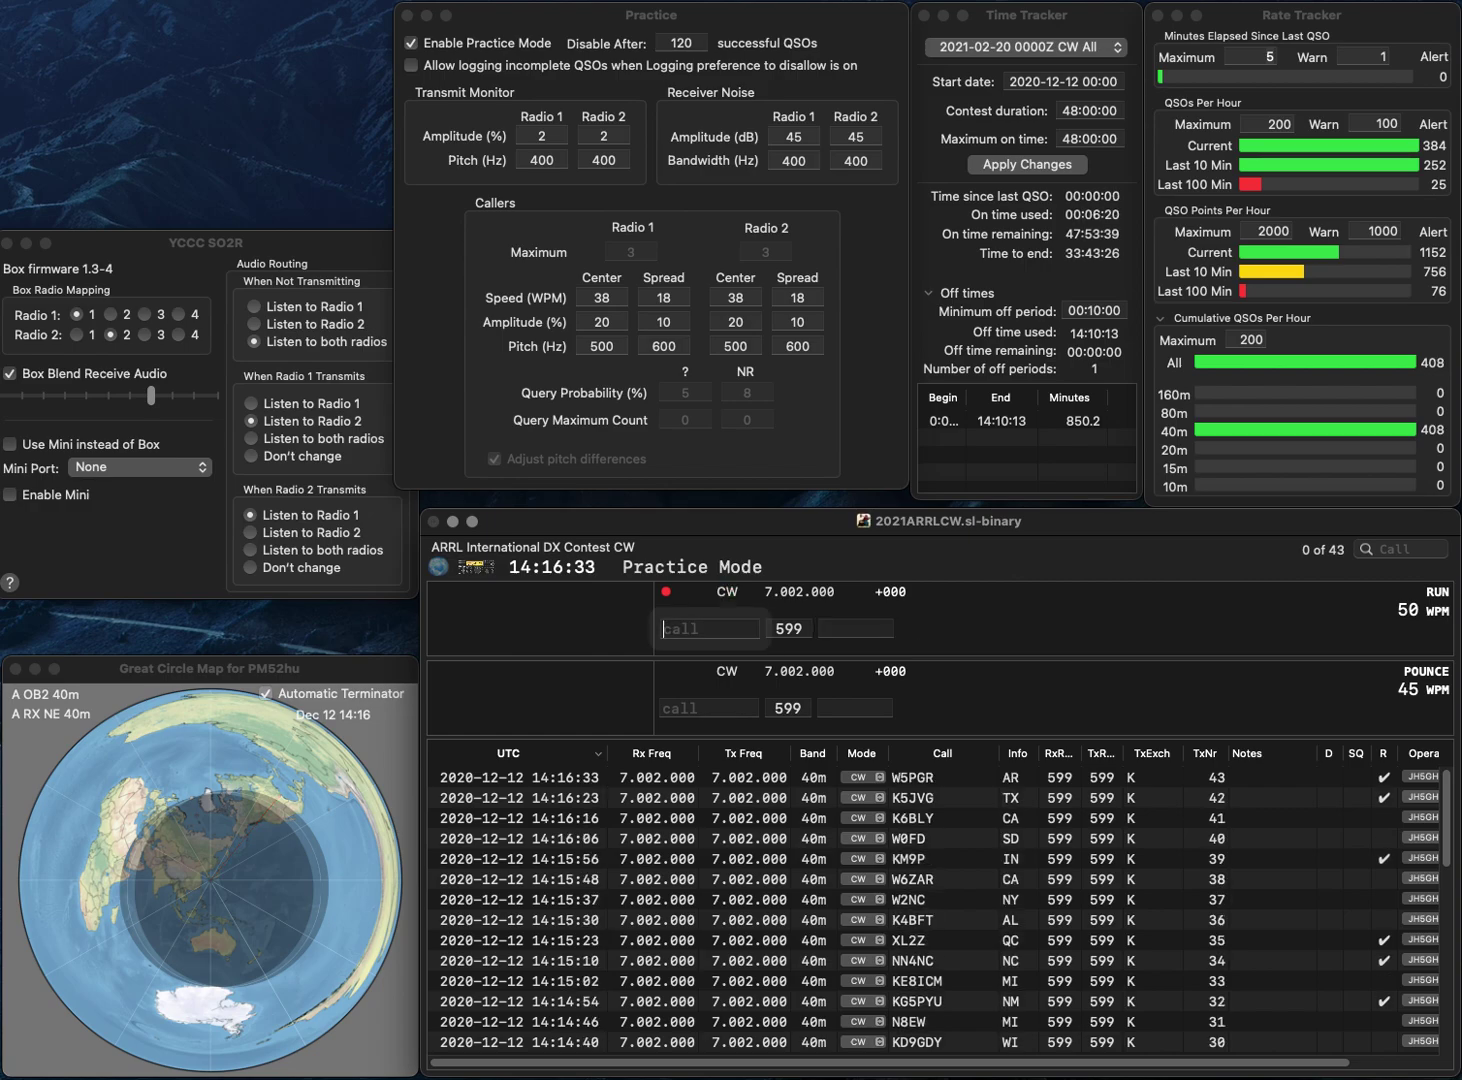
text(K4LG)
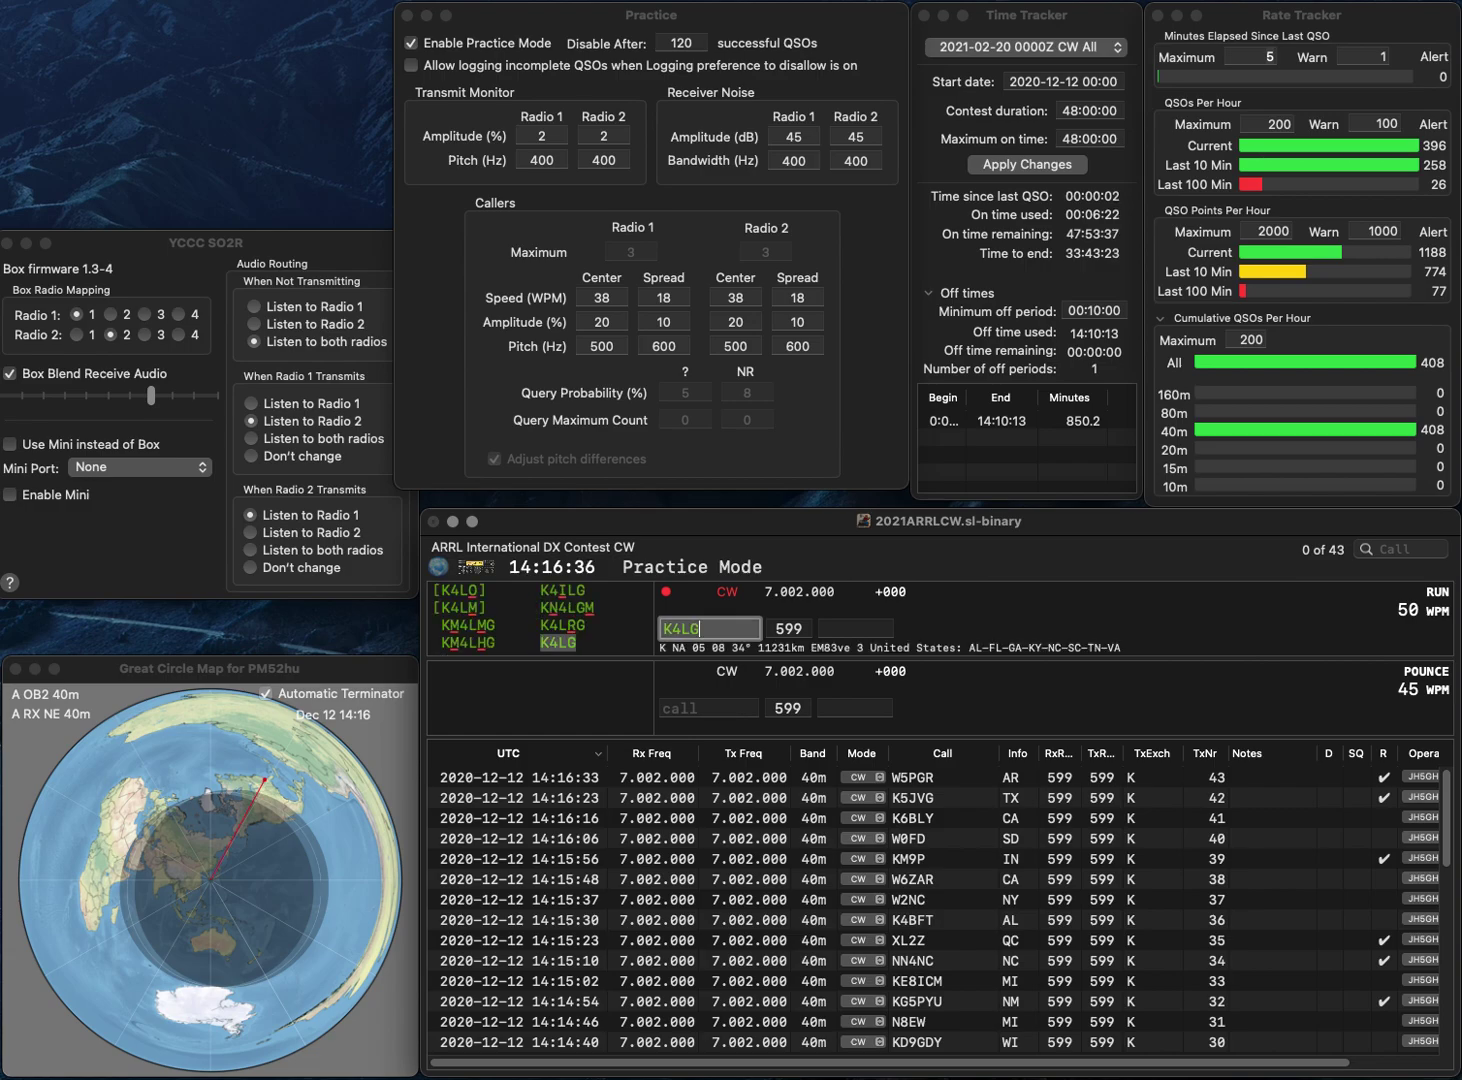
key(Return)
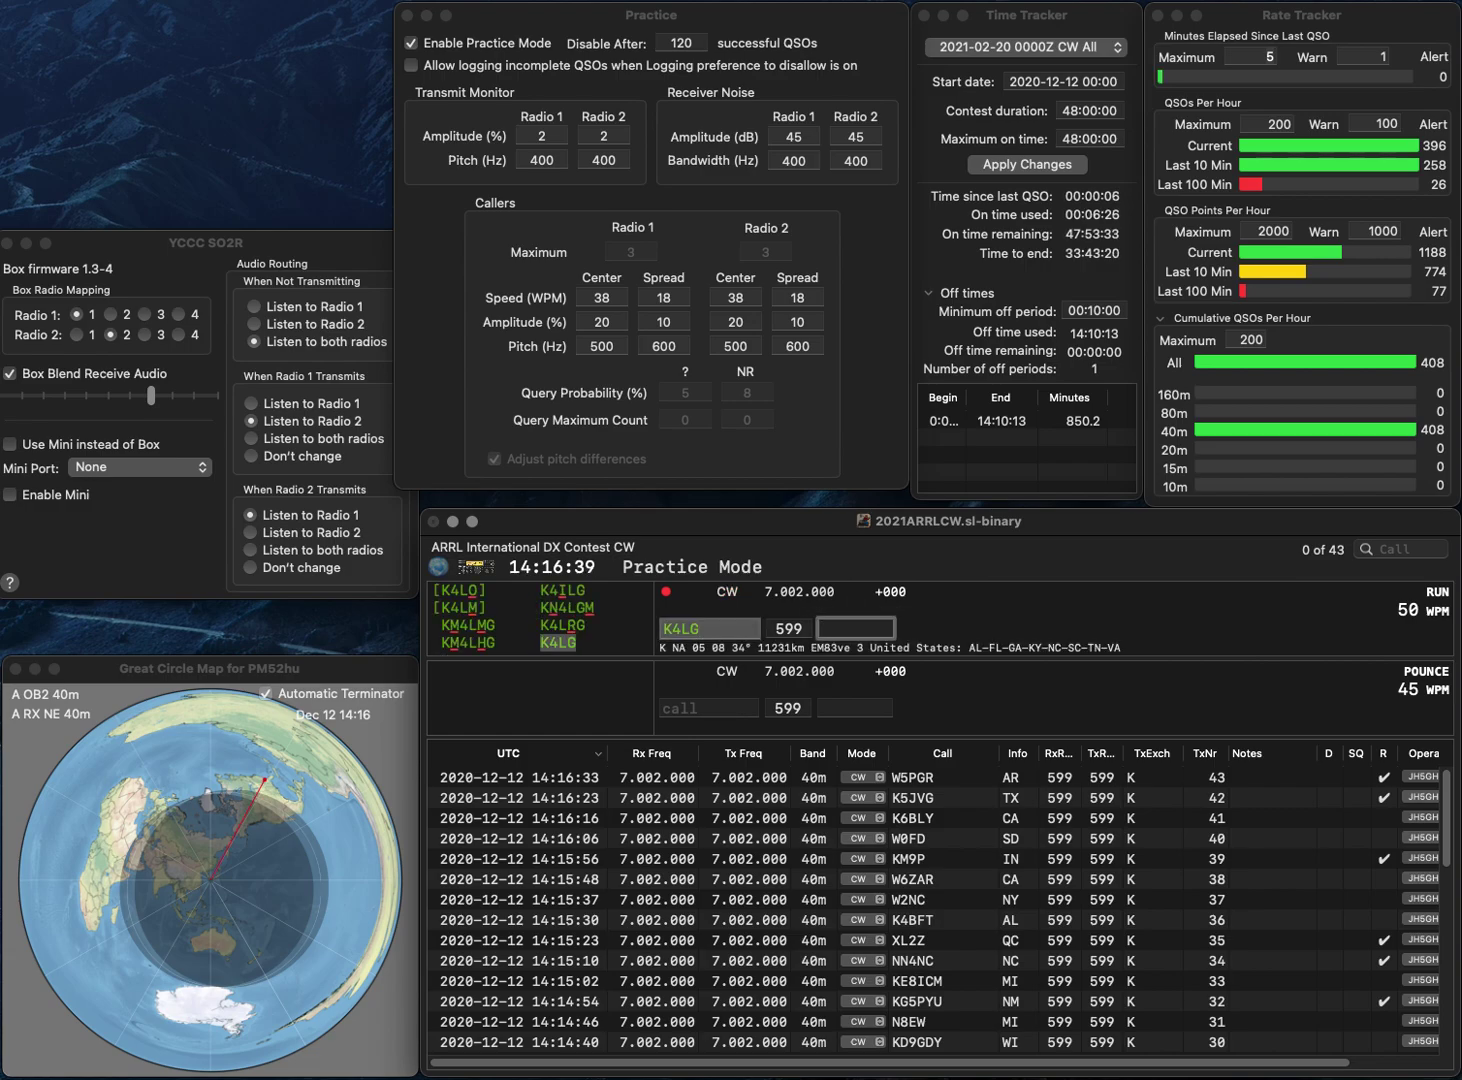
text(VA)
key(Return)
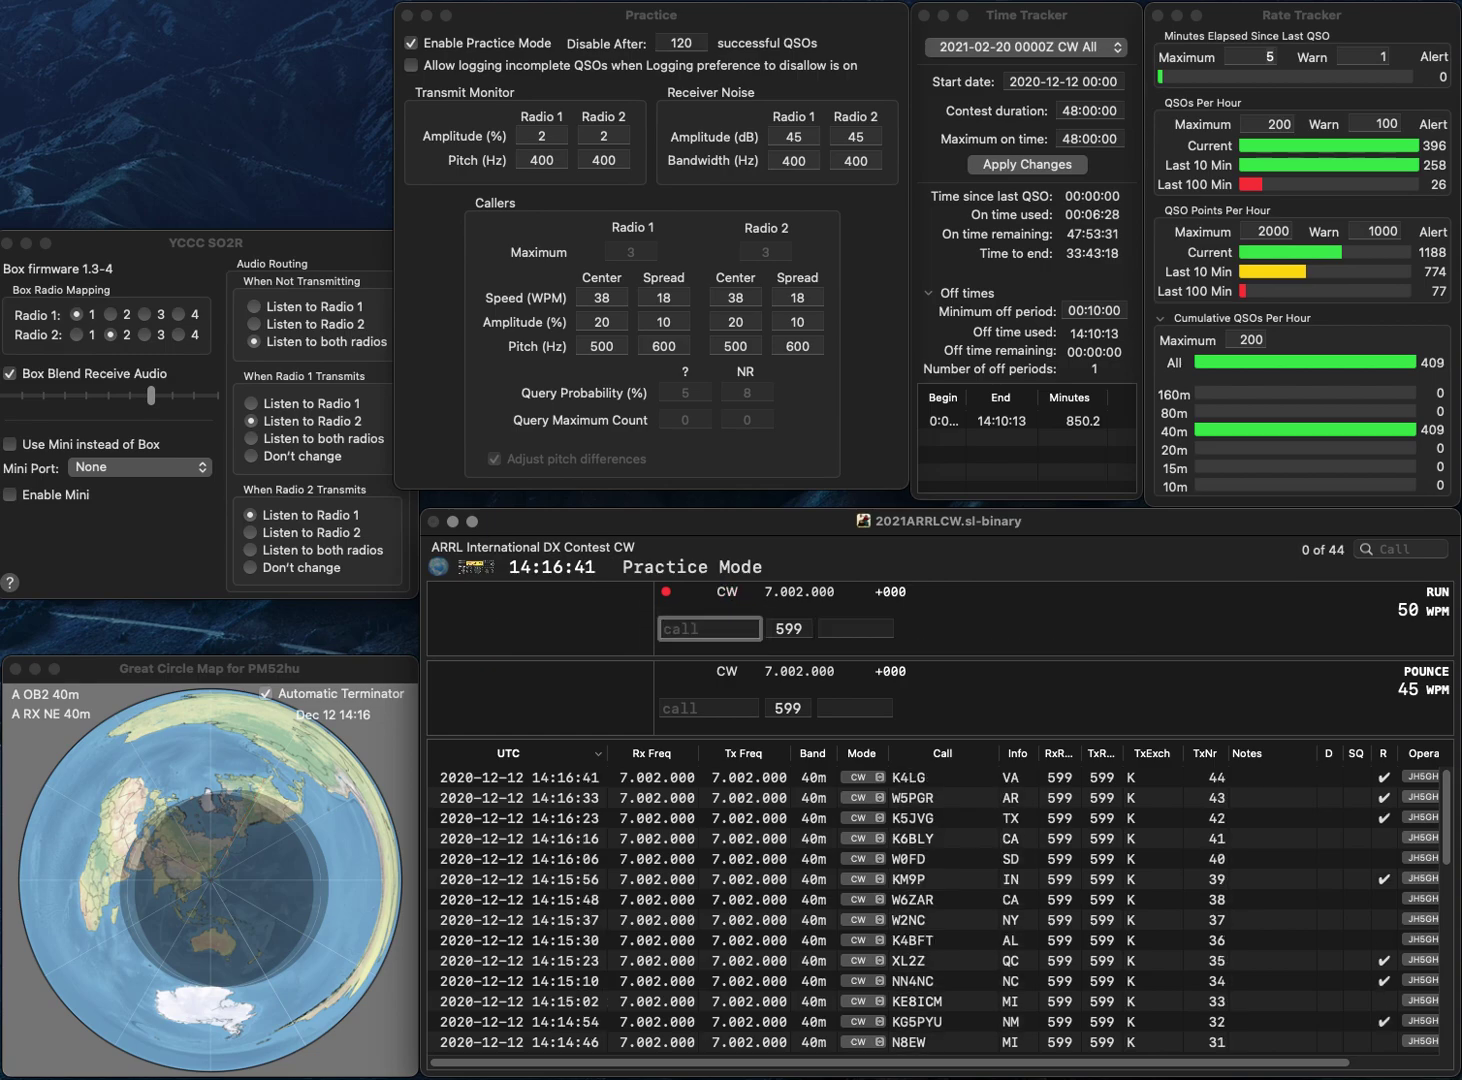
- Log a CW contact on the run radio with call sign KC9TYA and received exchange IN
text(KC9TYA)
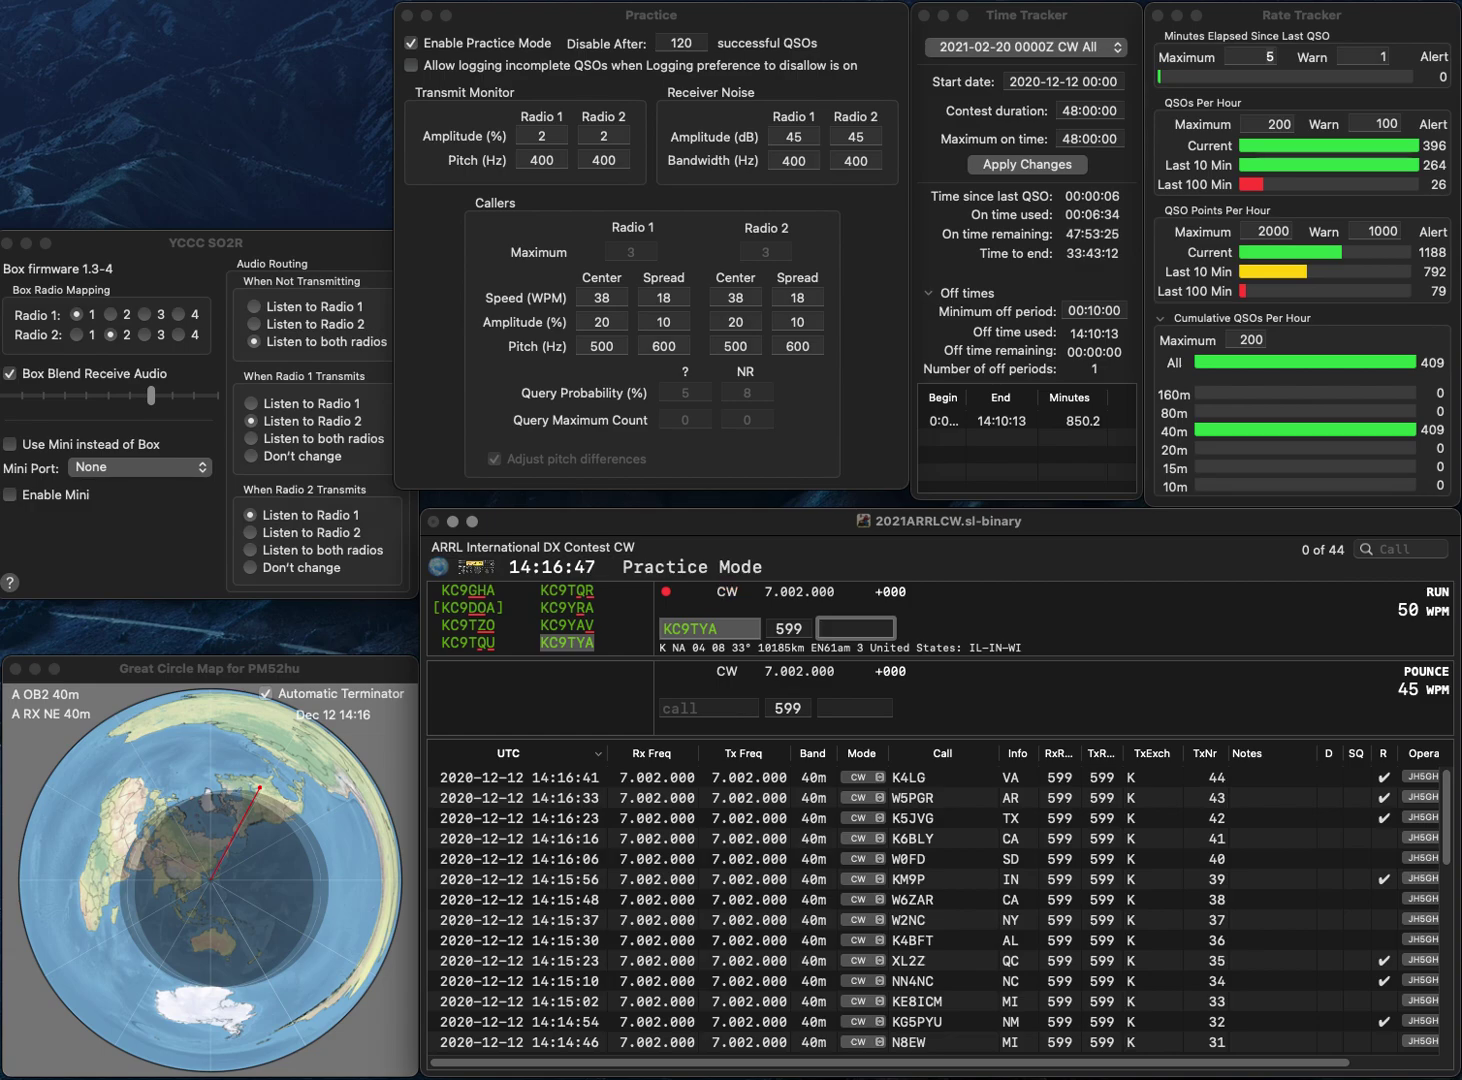
text(IN)
key(Return)
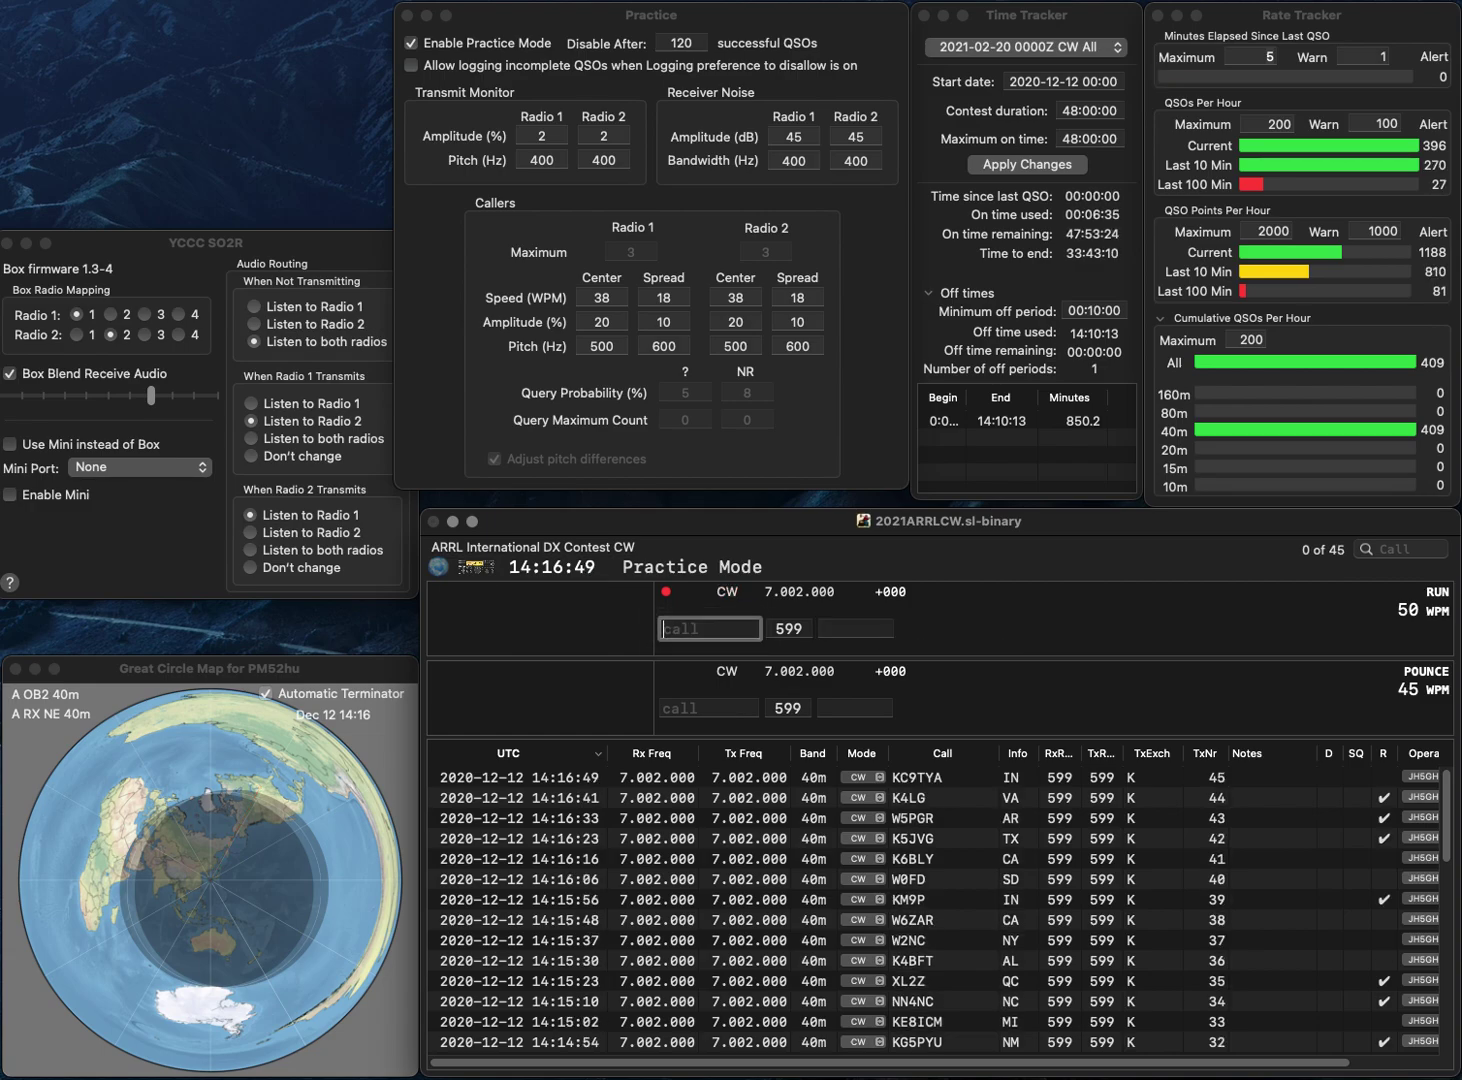
text(N0KQR)
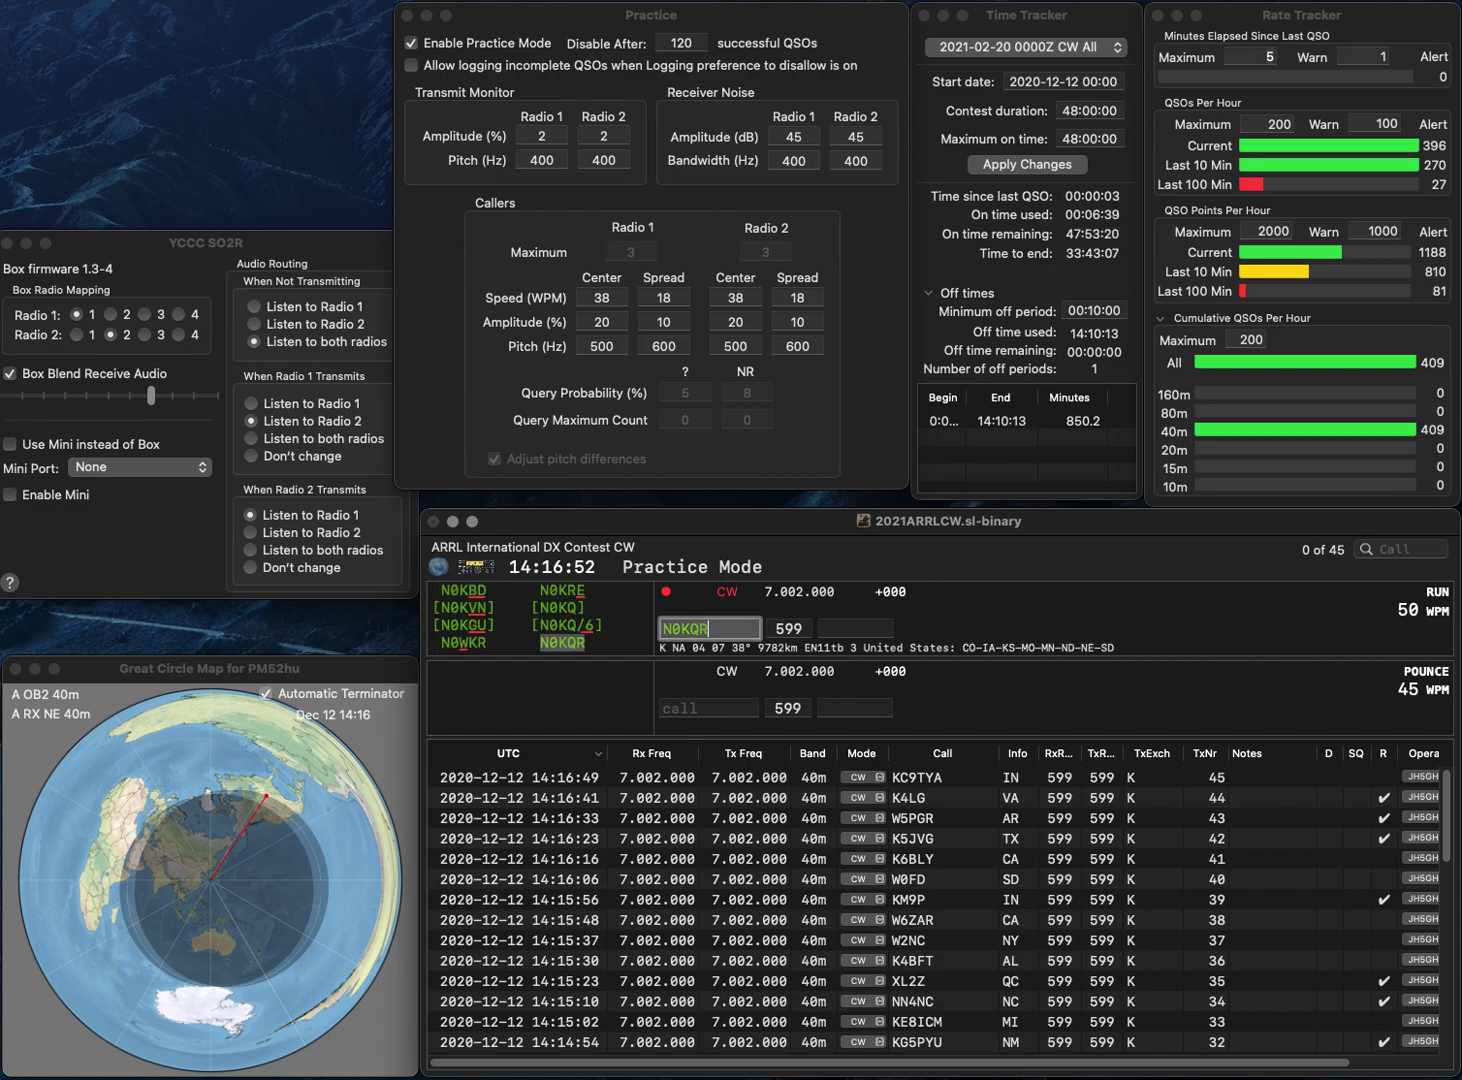
key(space)
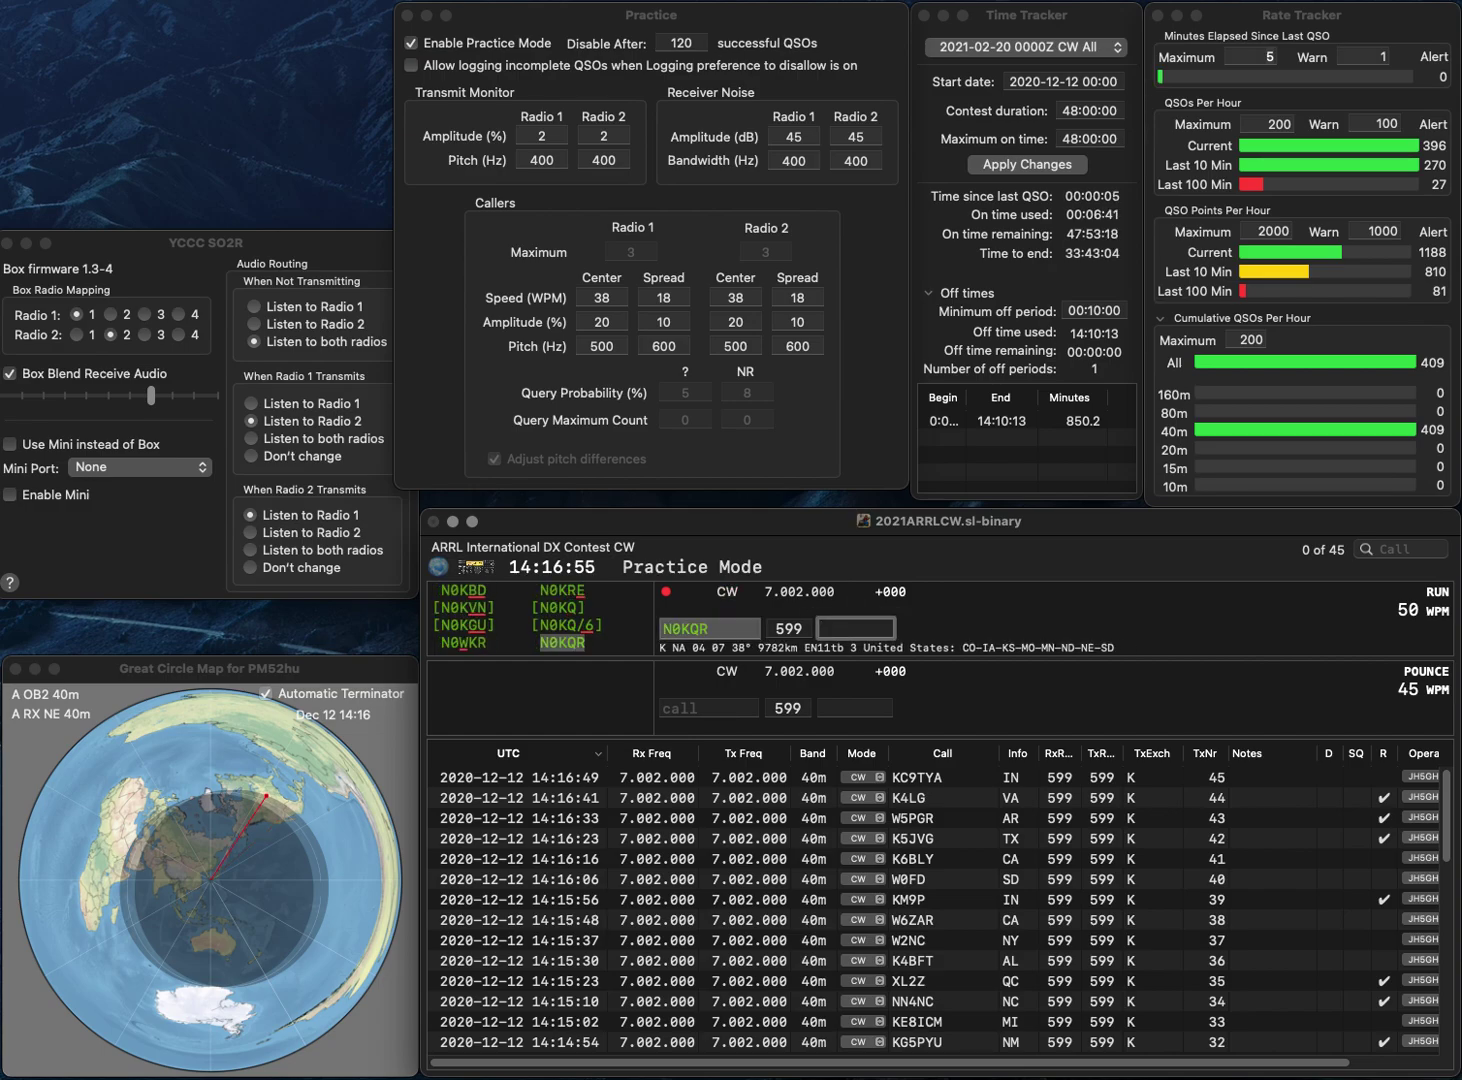
key(Return)
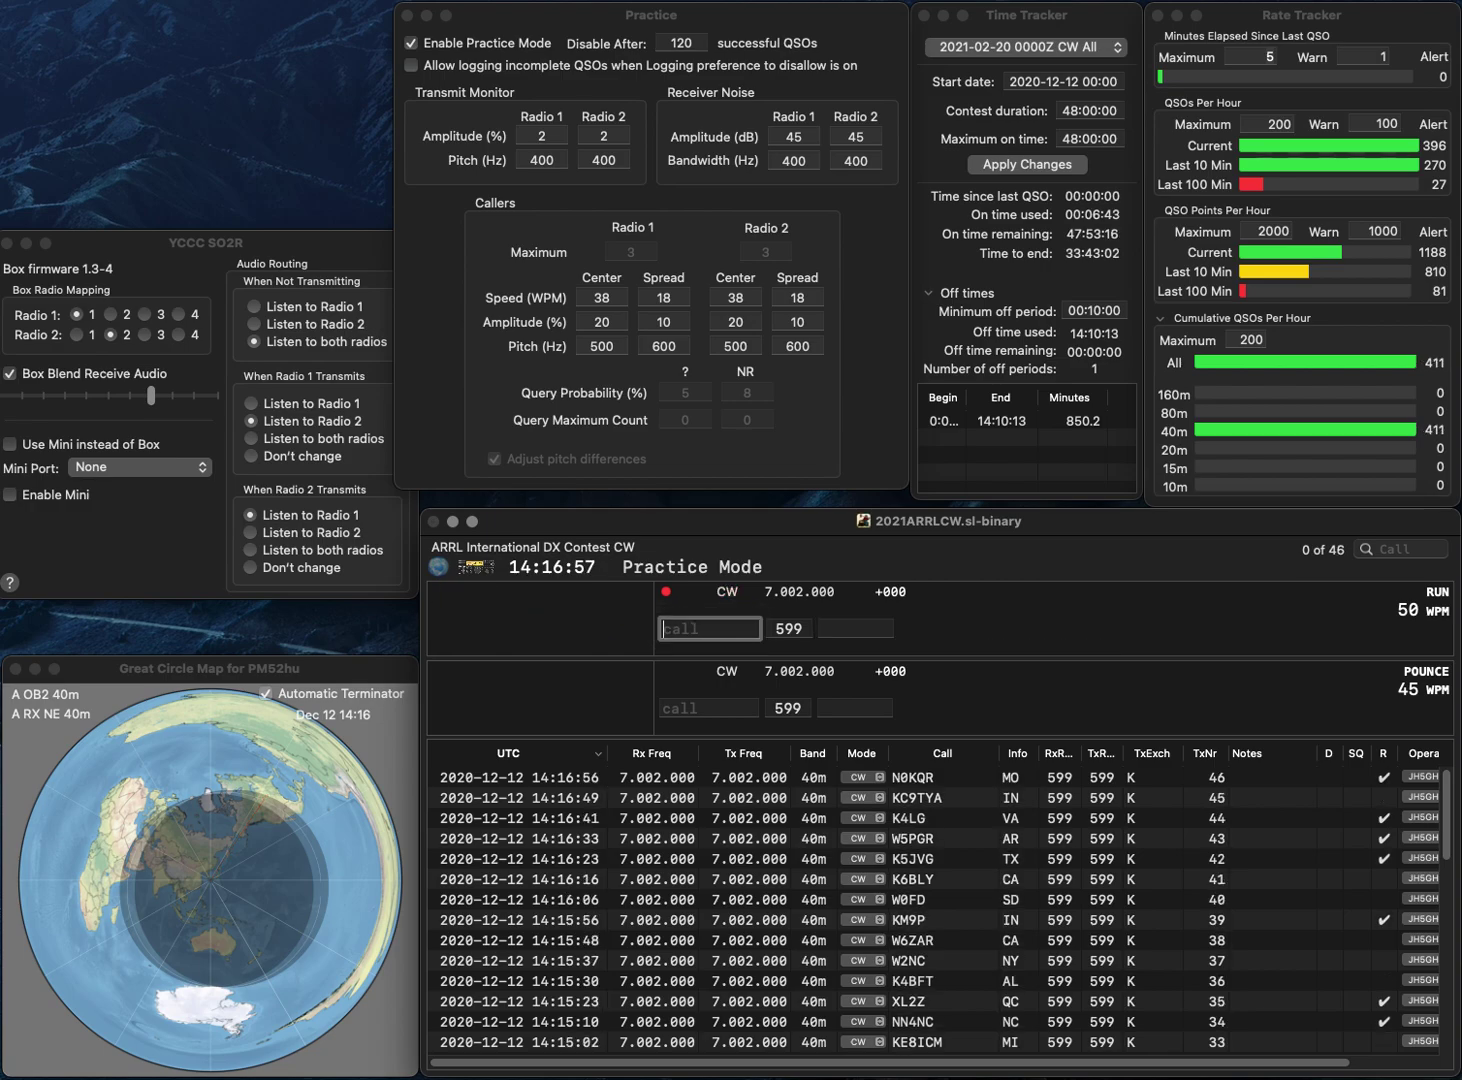
- Log a CW contact on the run radio with call sign W7WOW and received exchange WY
text(W7WO)
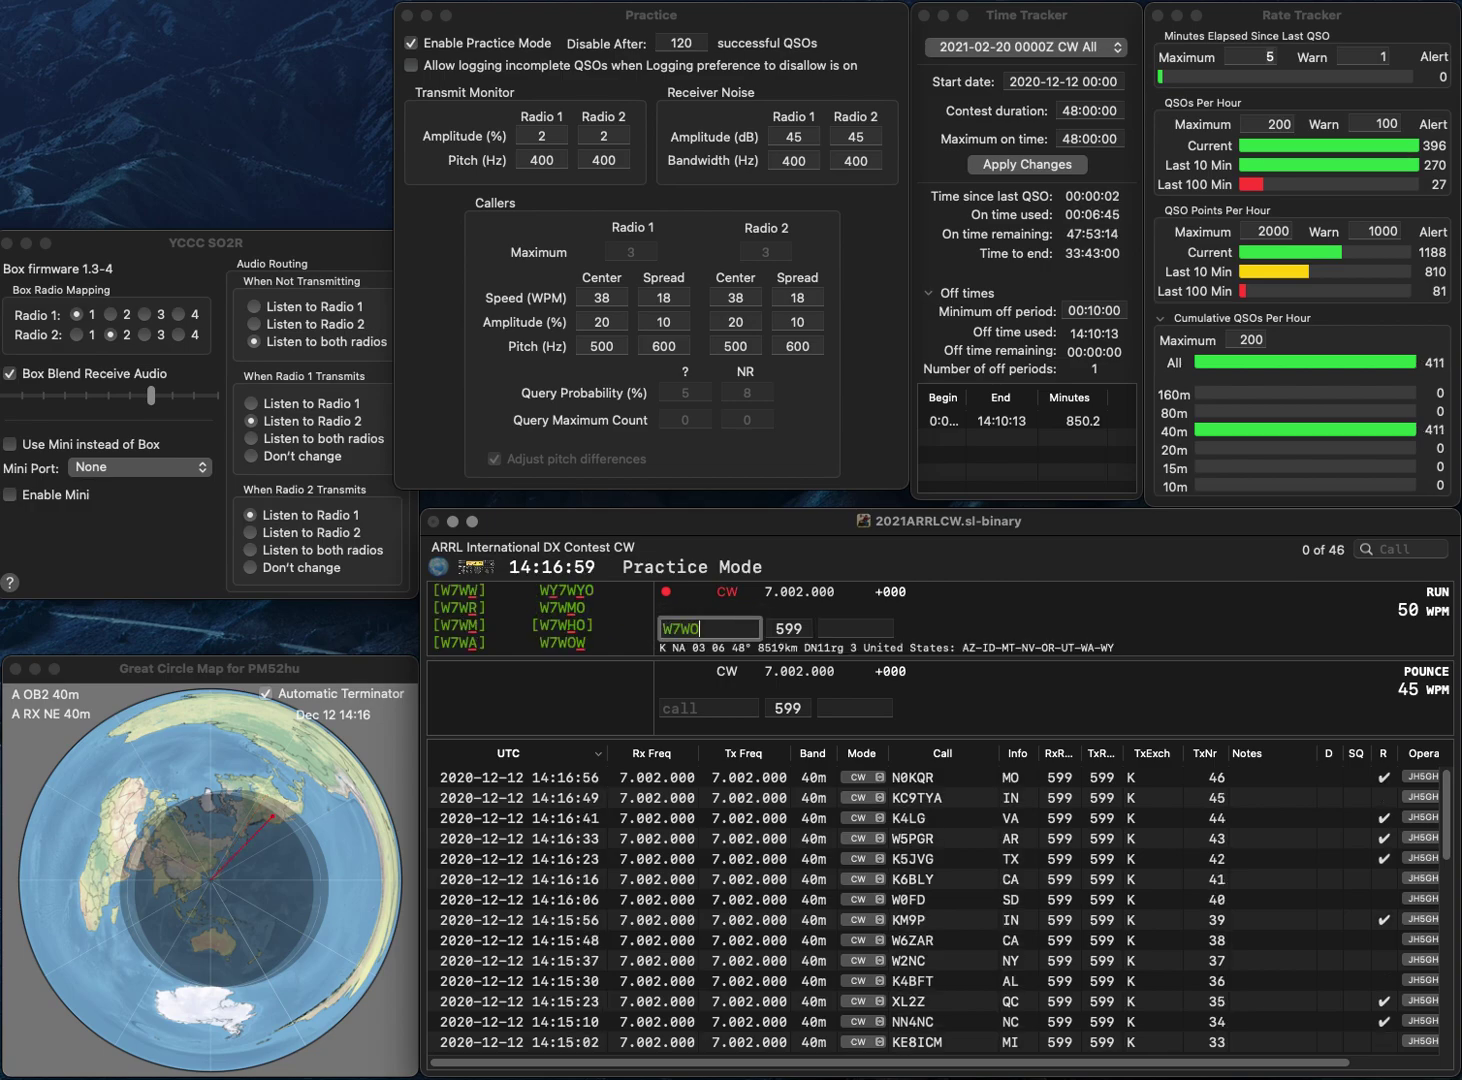
text(W)
key(Return)
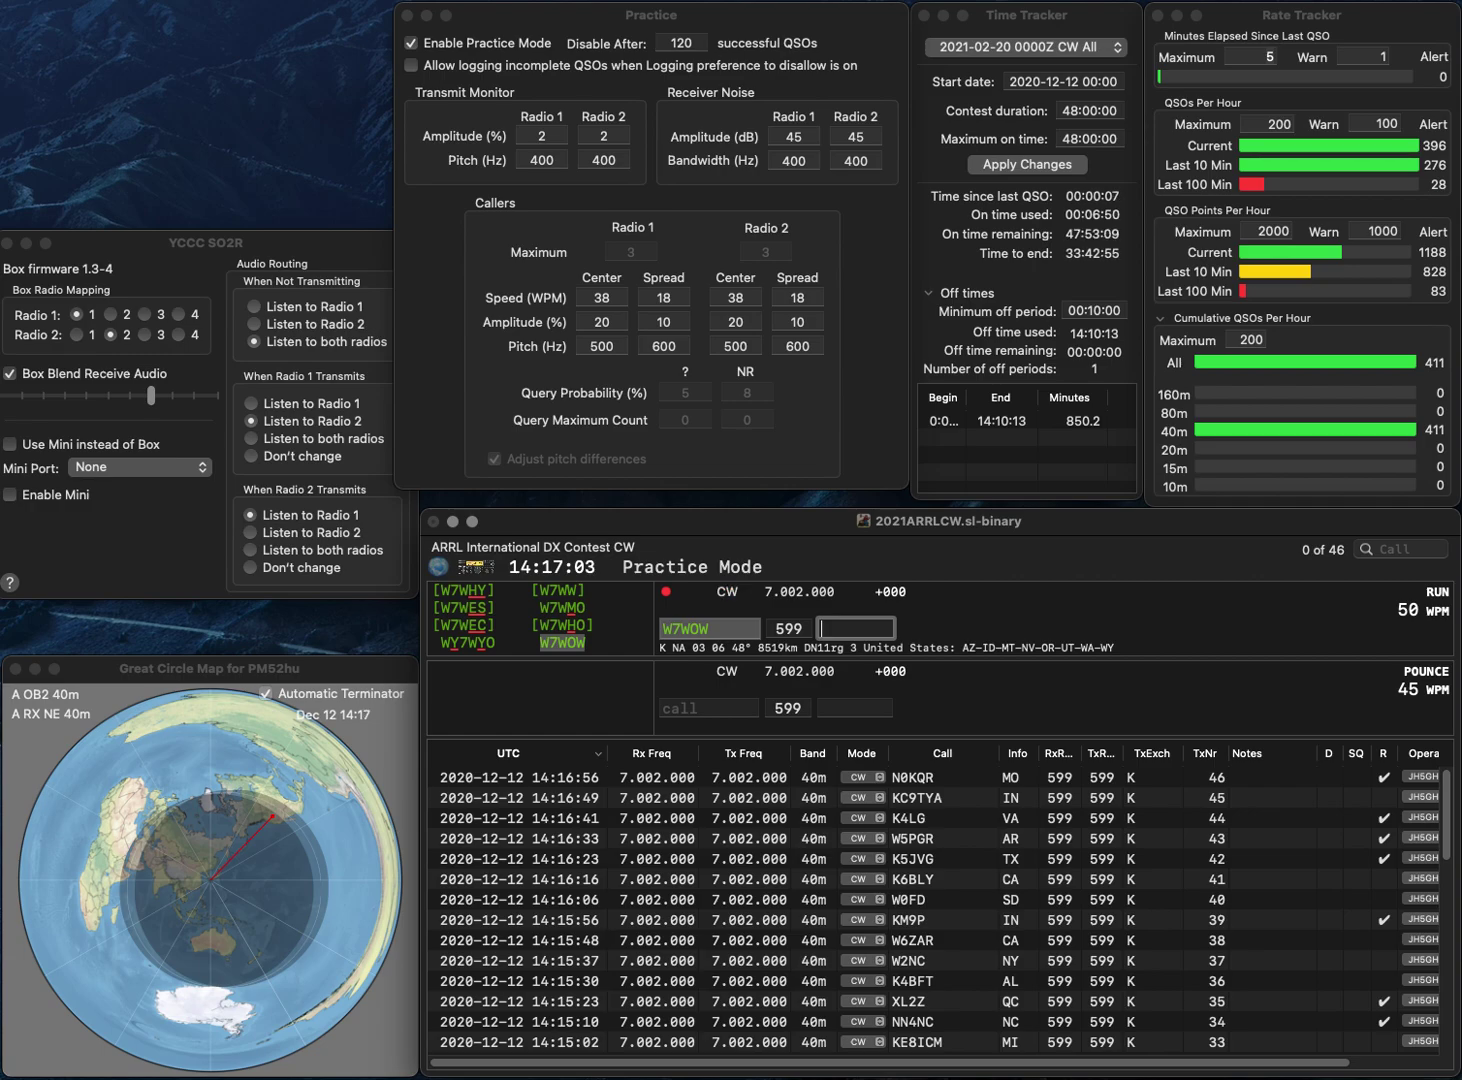
text(WY)
key(Return)
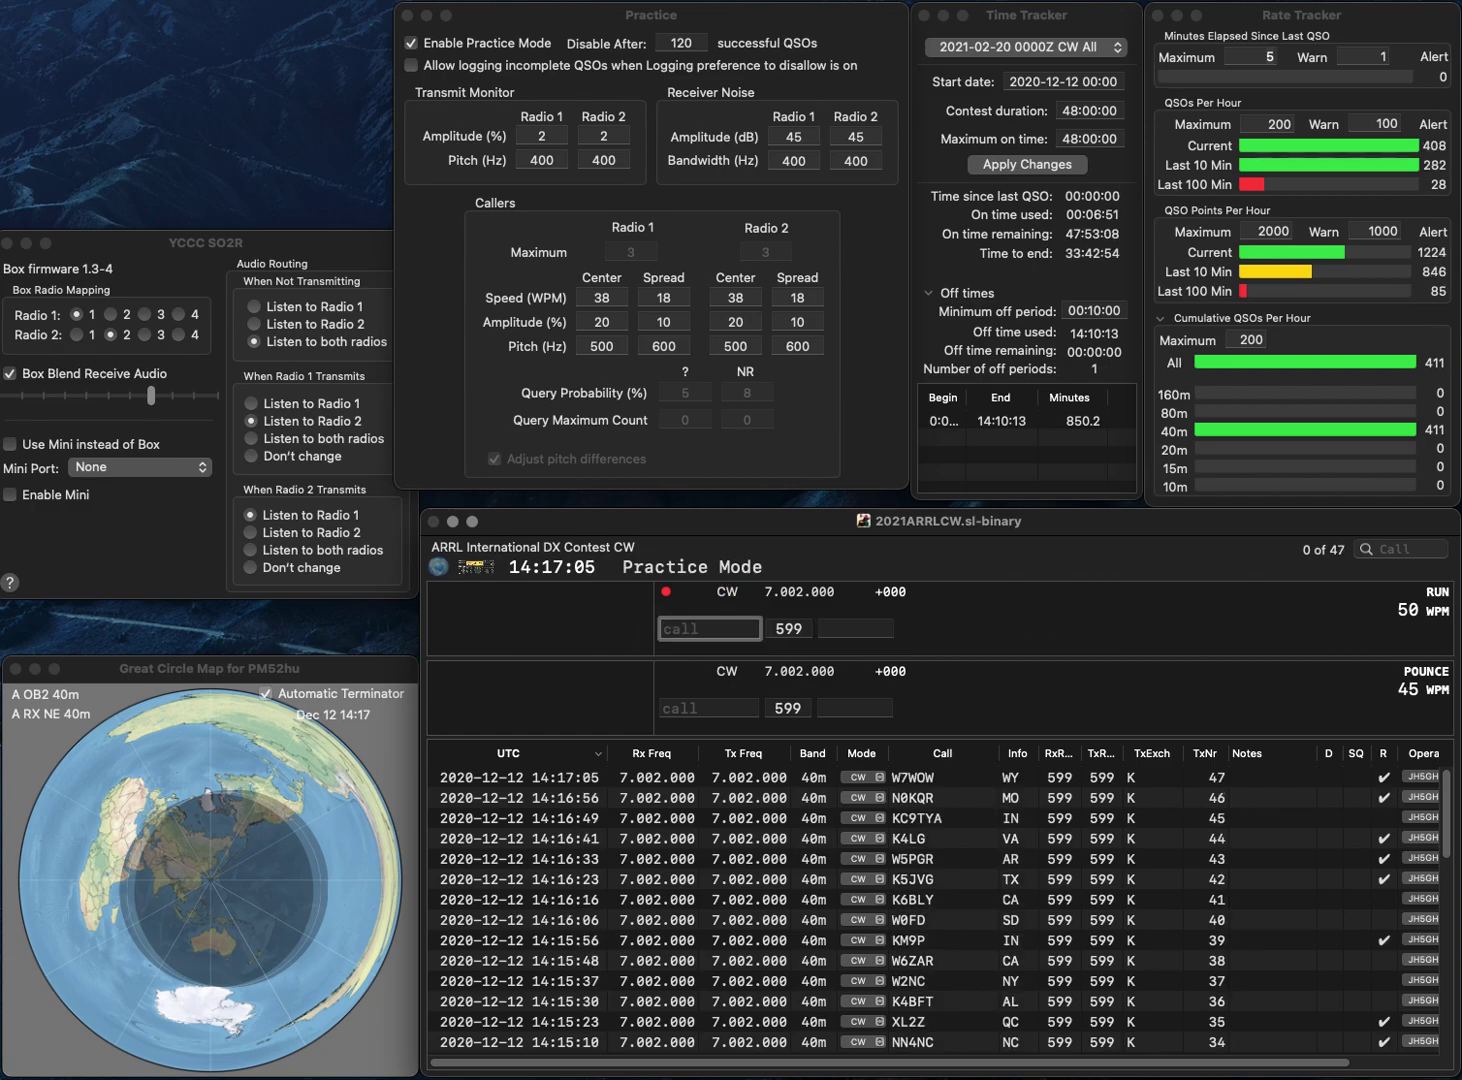
text(VA7KH)
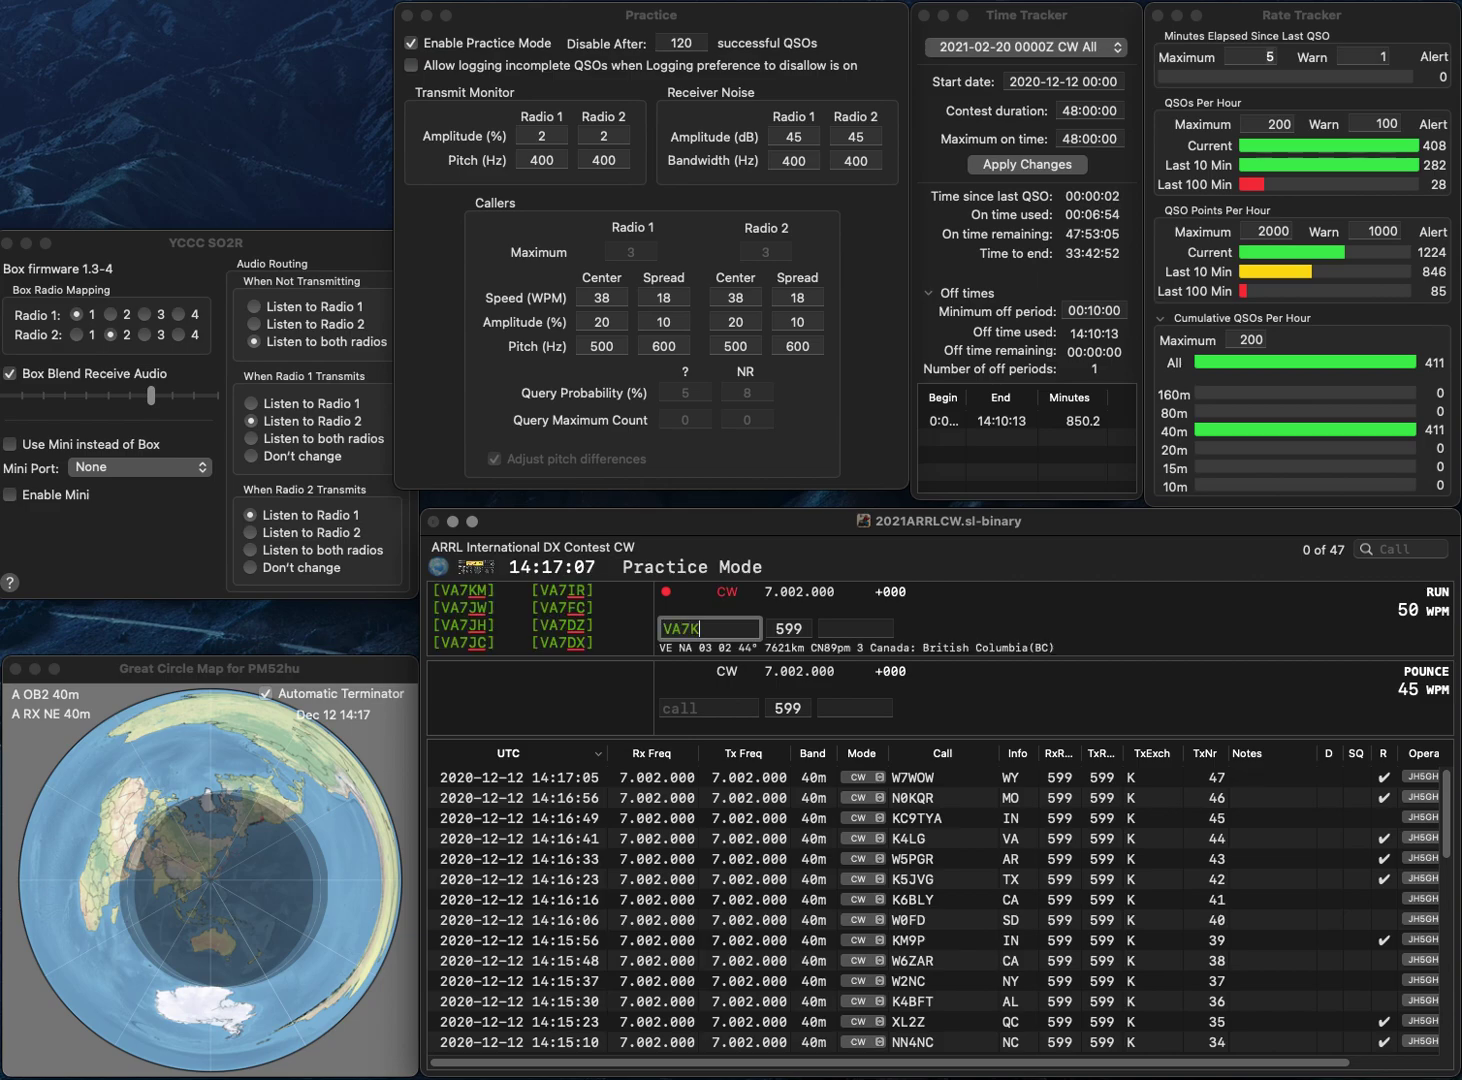
key(space)
text(BC)
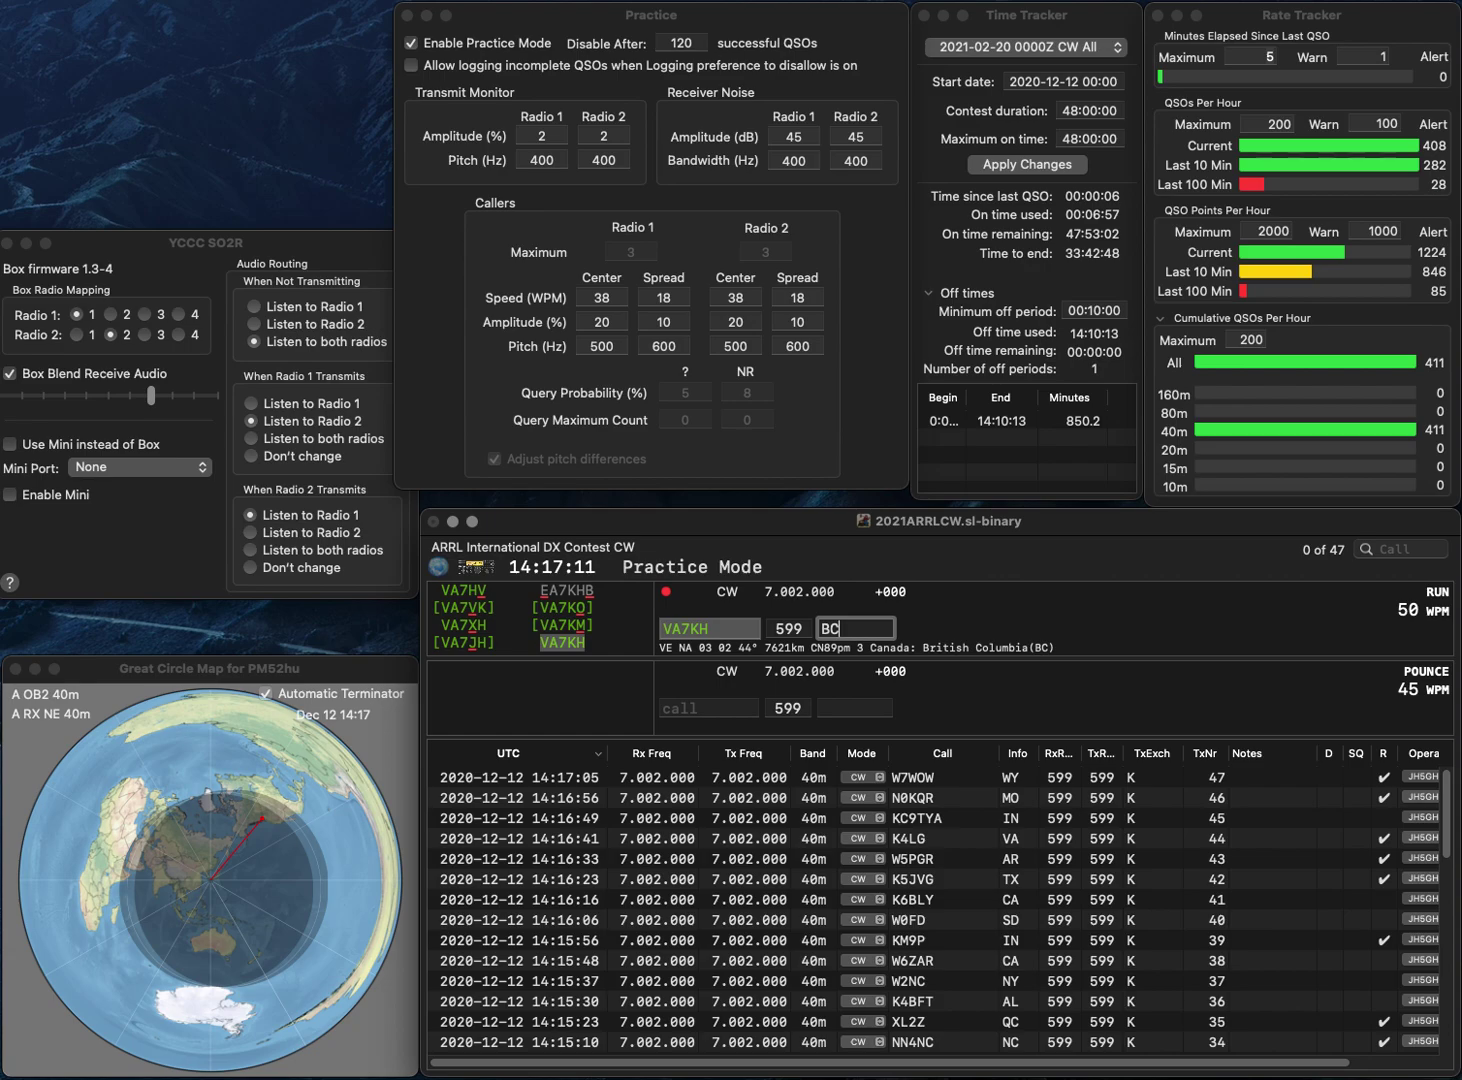
key(Return)
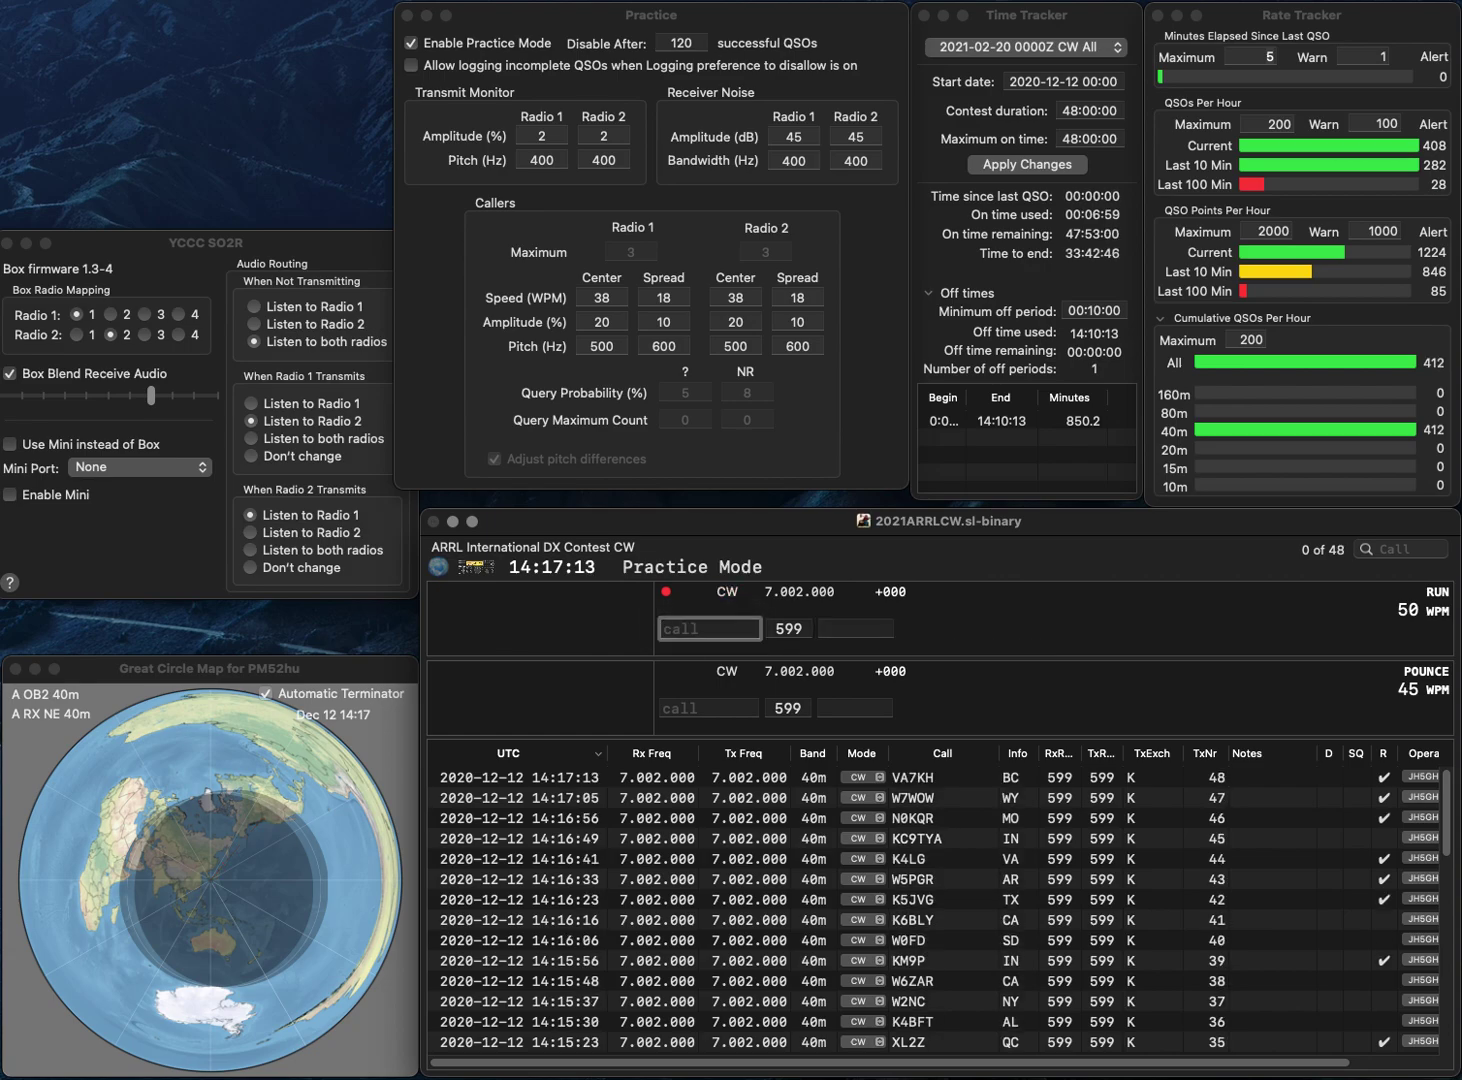
text(WA5J)
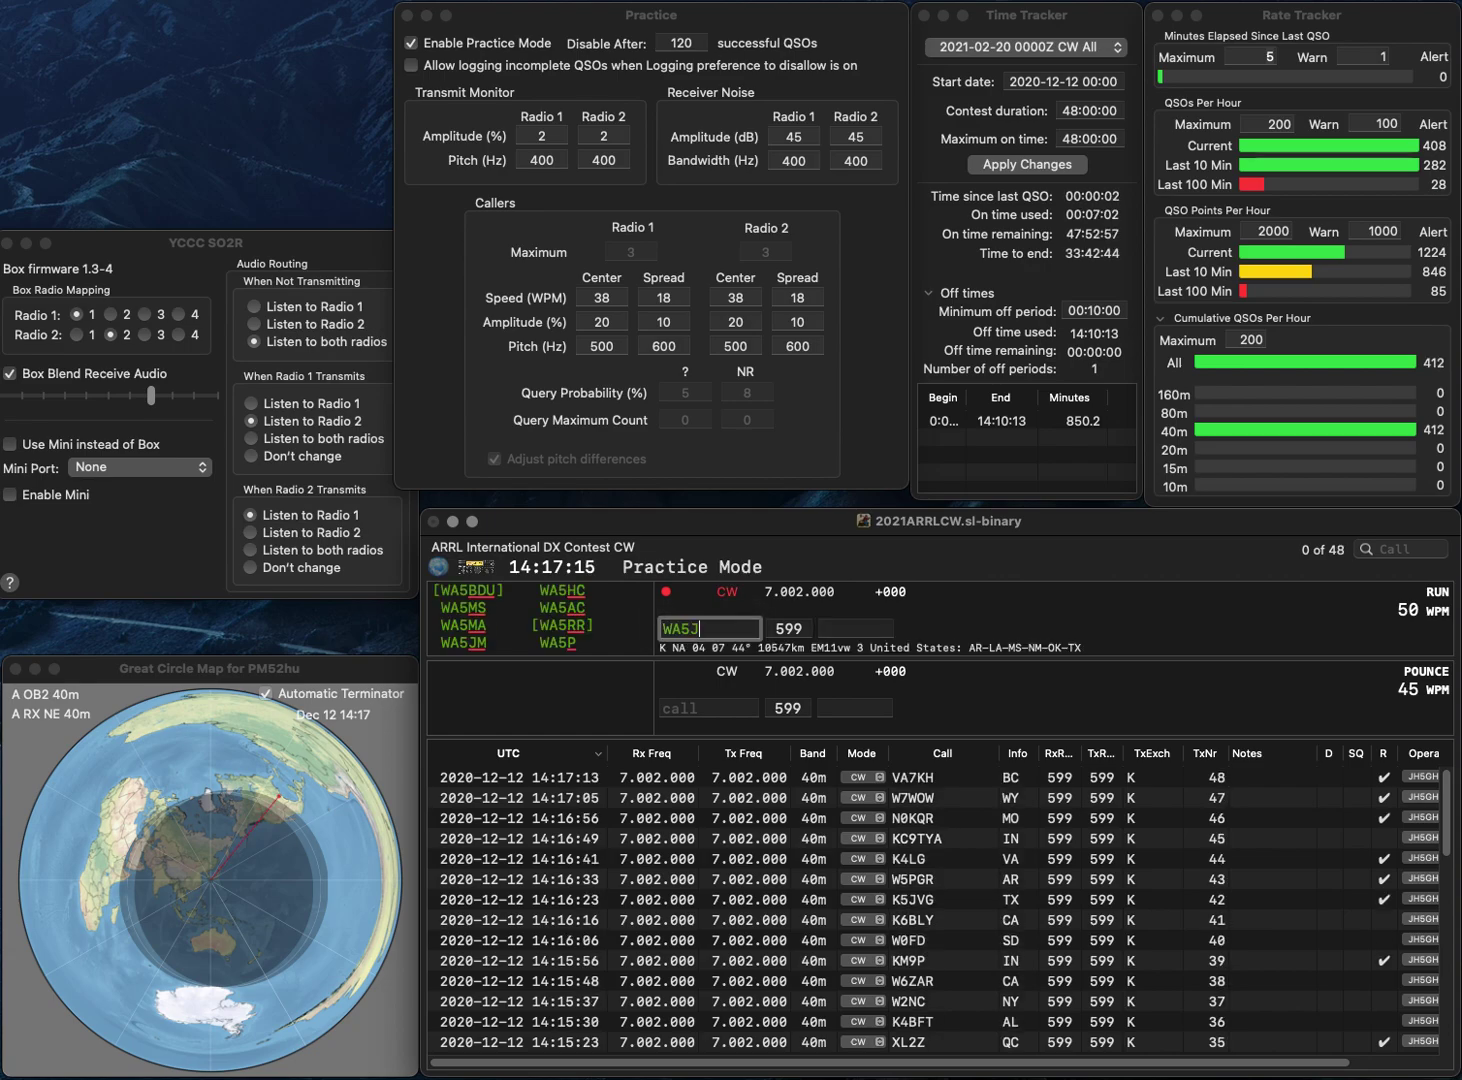
text(M)
key(Return)
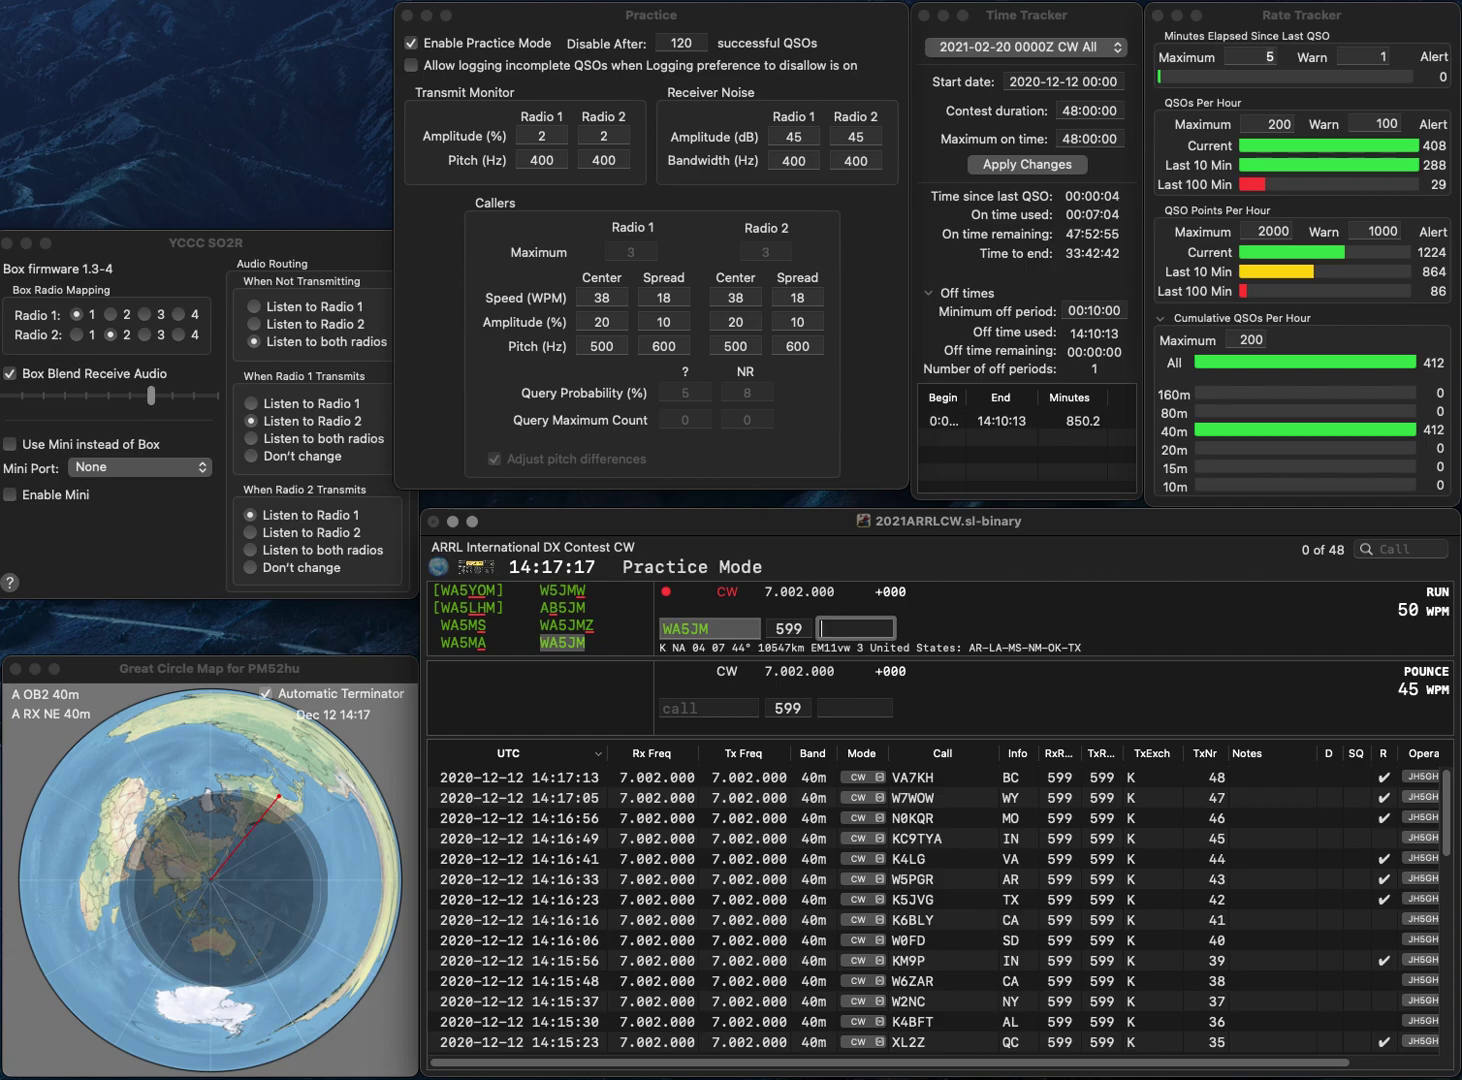
text(MS)
key(Return)
- Log a CW contact on the run radio with call sign WA0VSW and received exchange TX
text(WA0VSW)
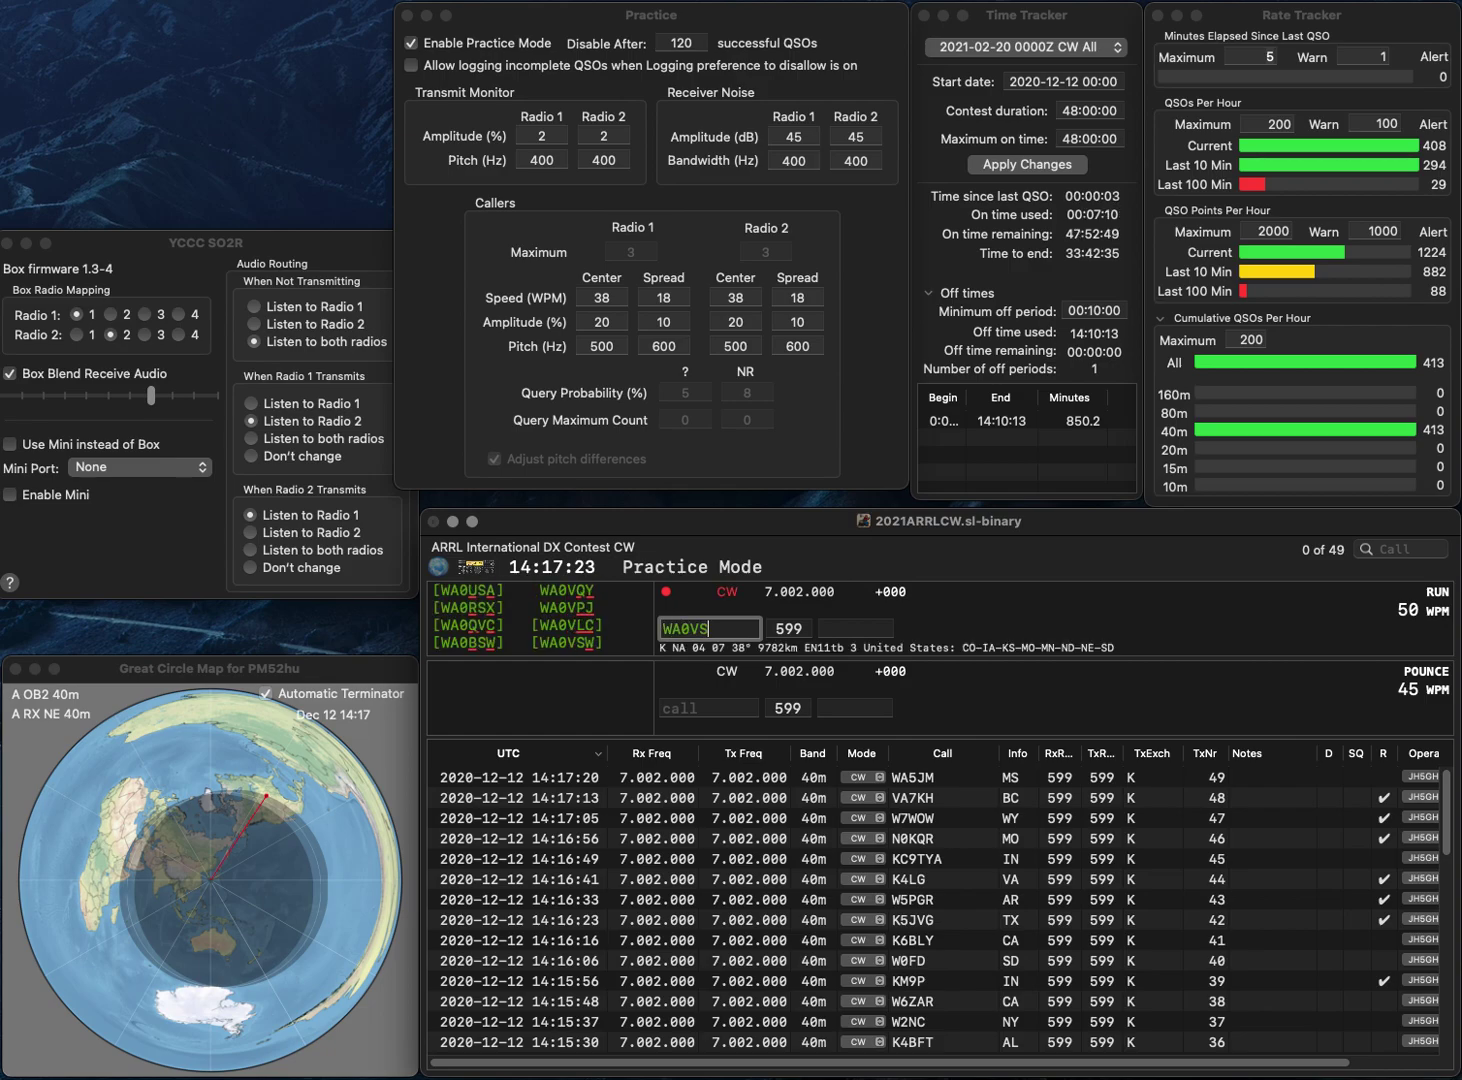
key(space)
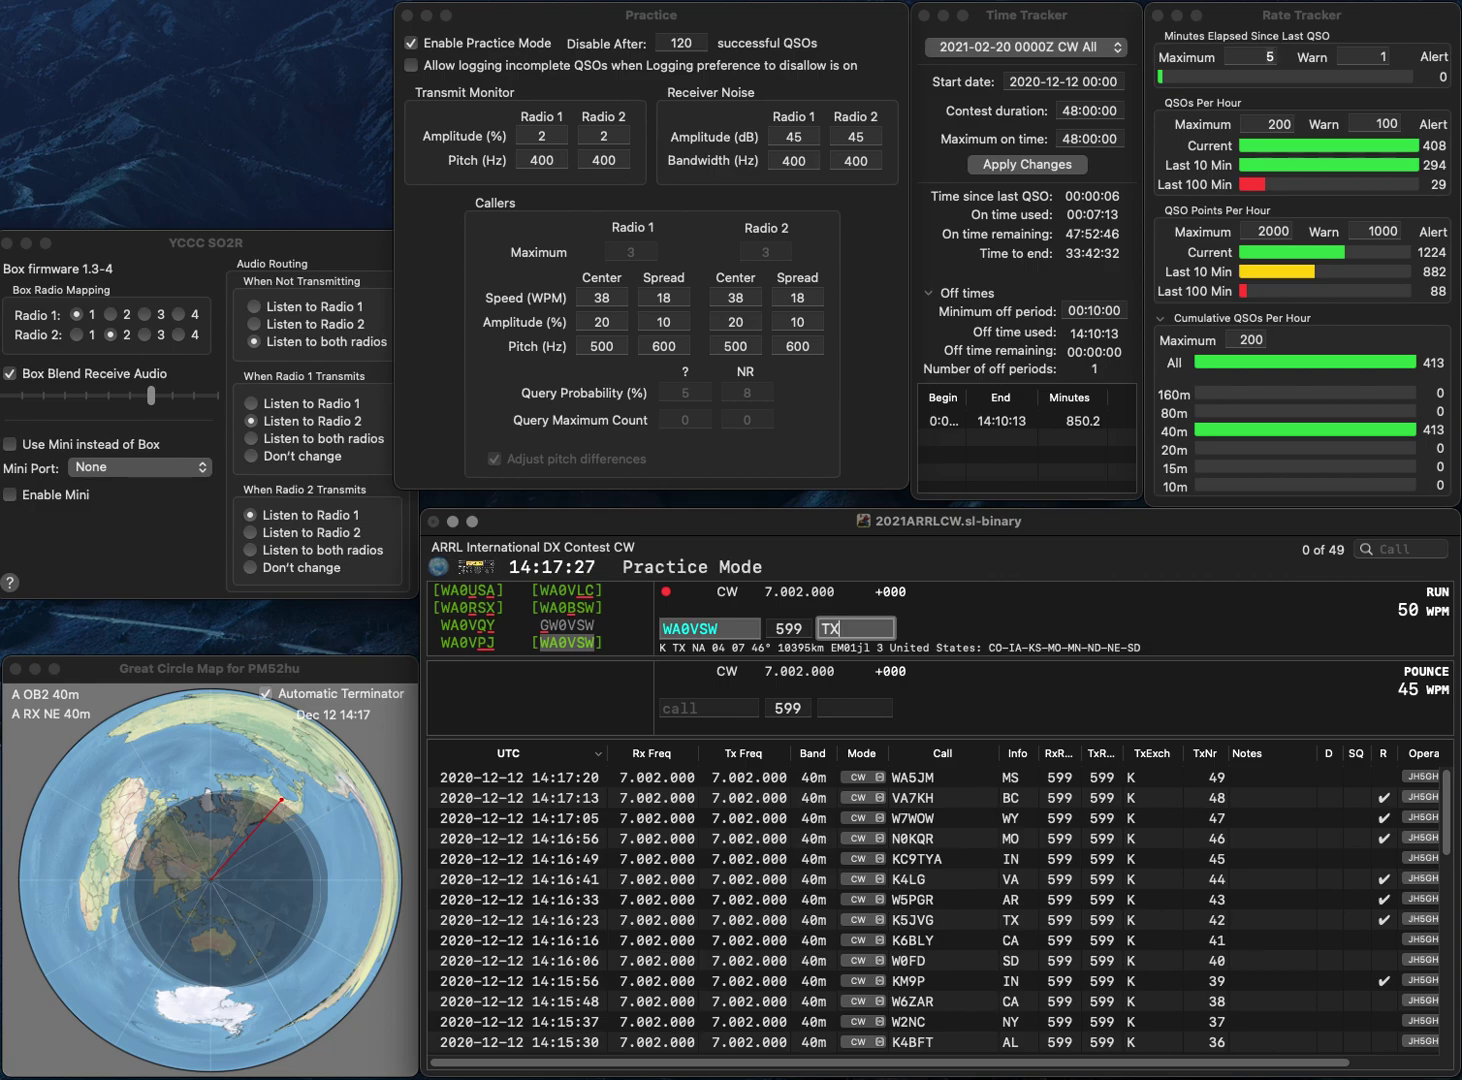
key(Return)
text(KB)
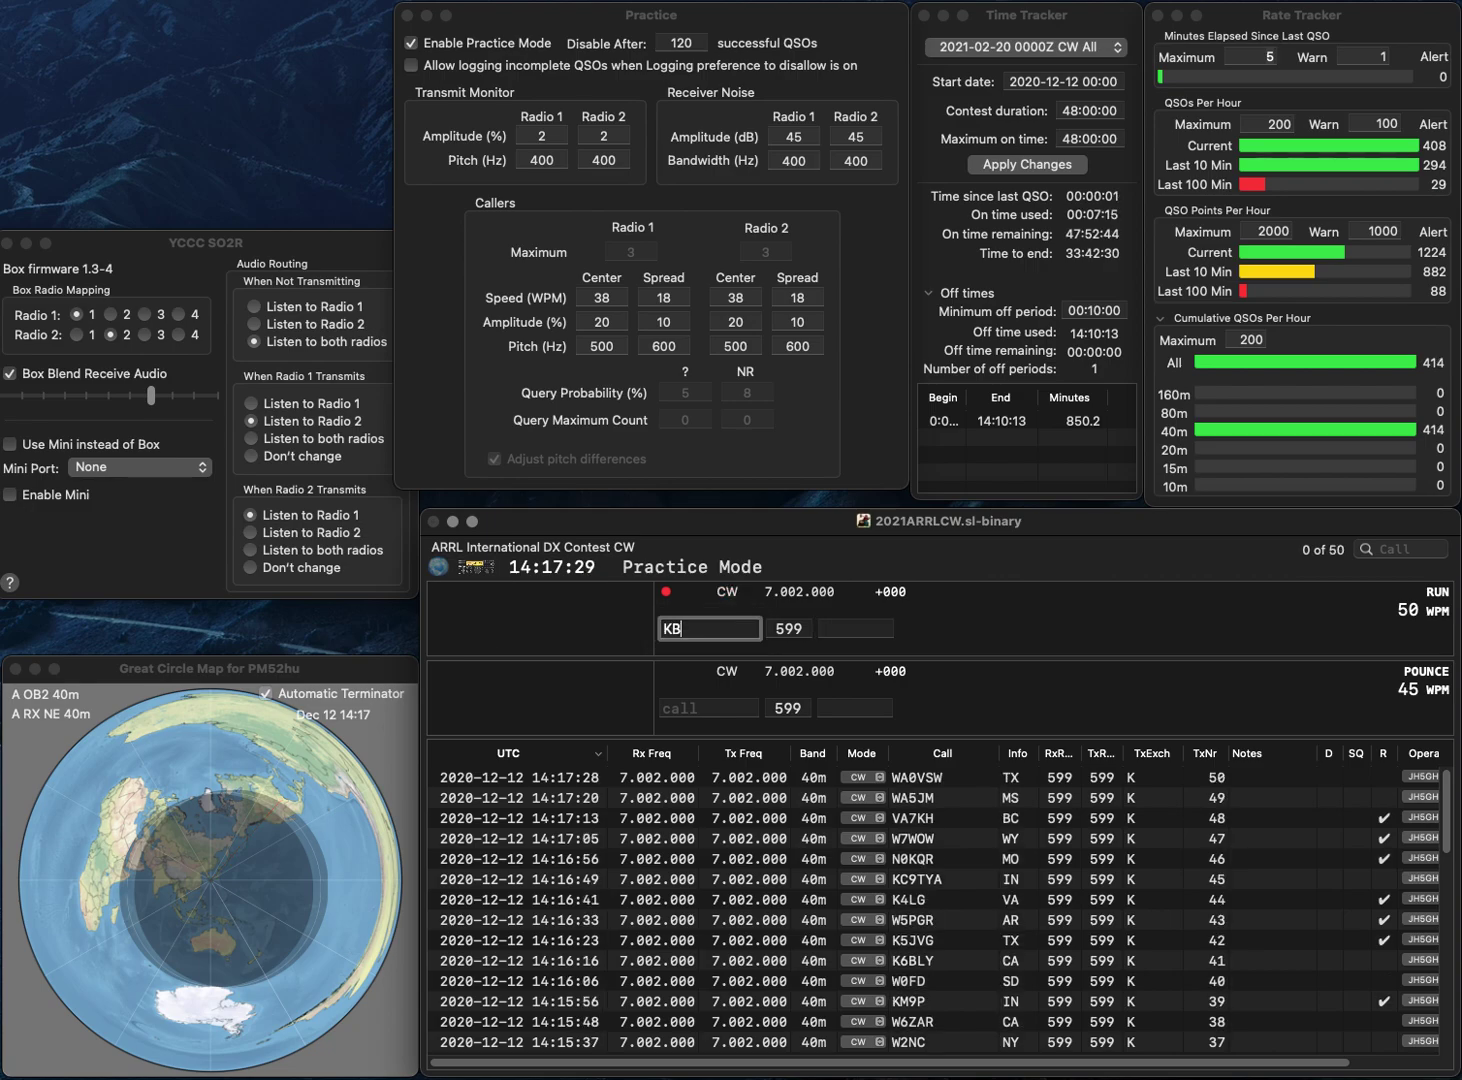
text(7RFQ)
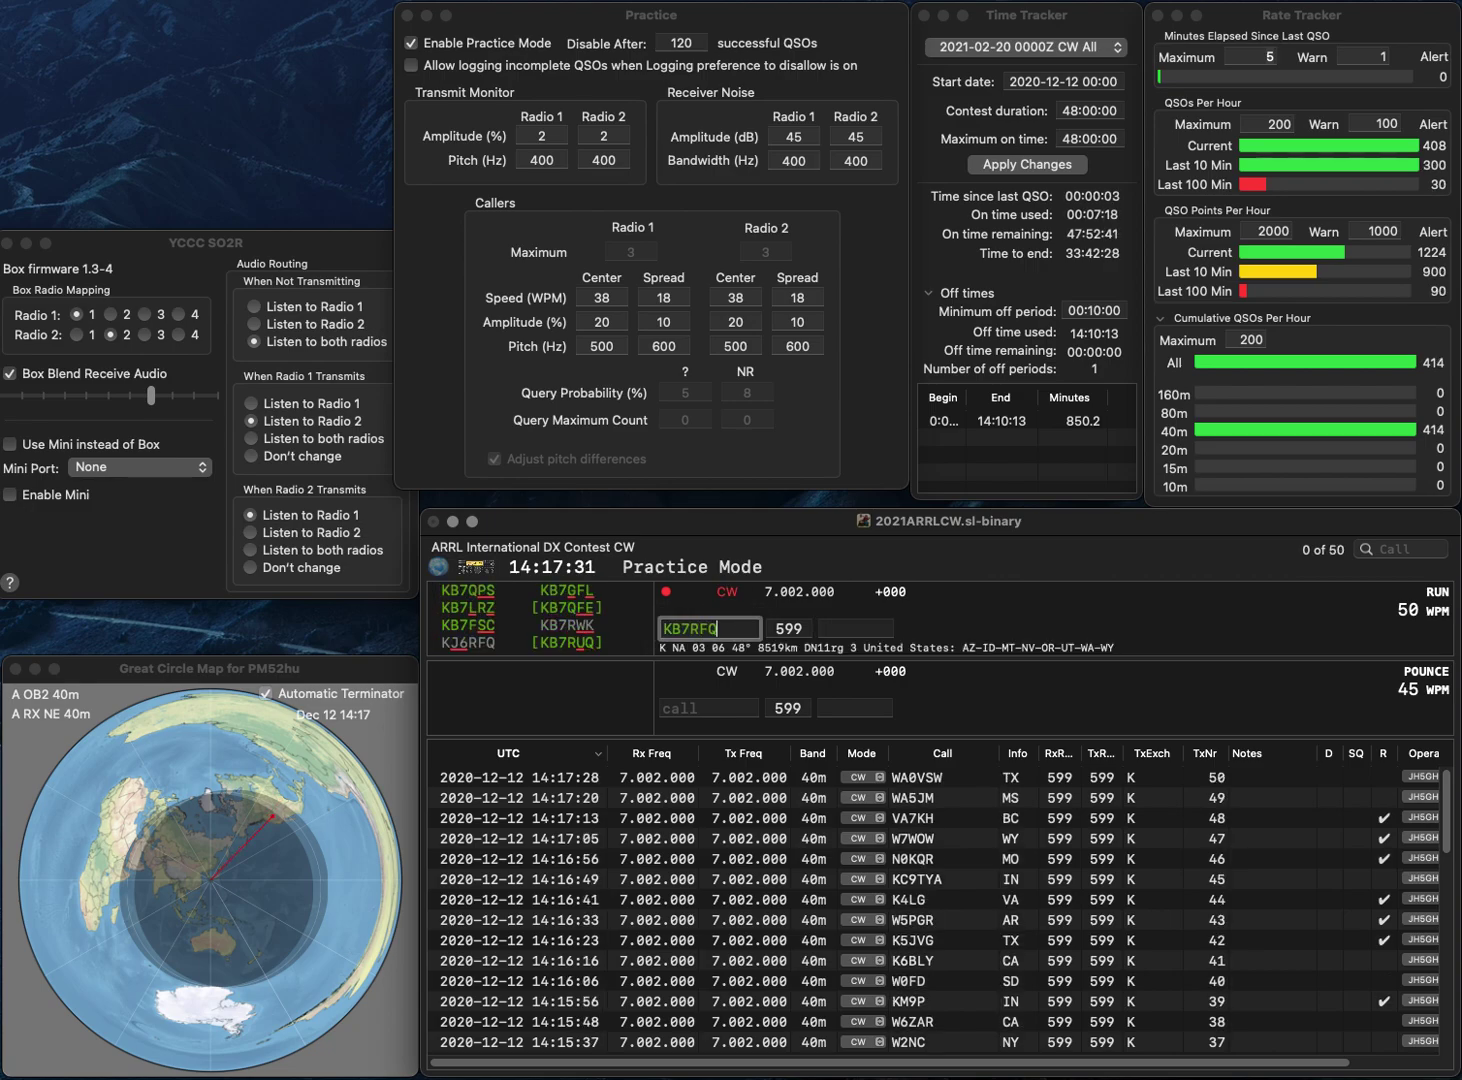
key(BackSpace)
key(BackSpace)
text(Q)
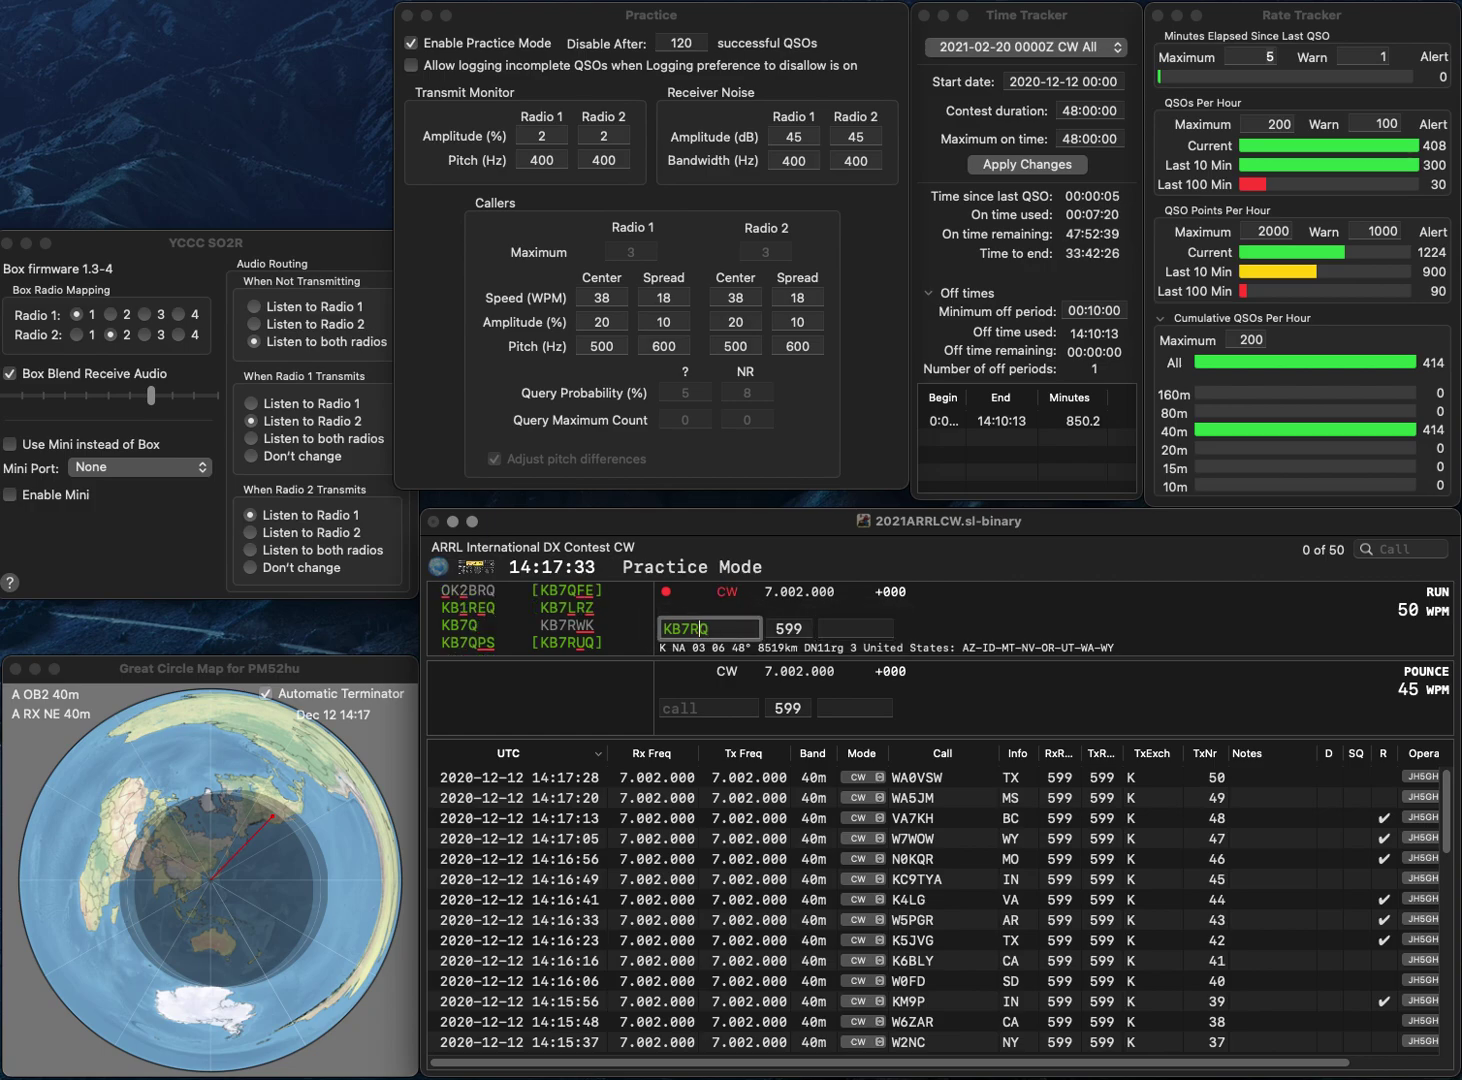
text(U)
key(space)
text(UT)
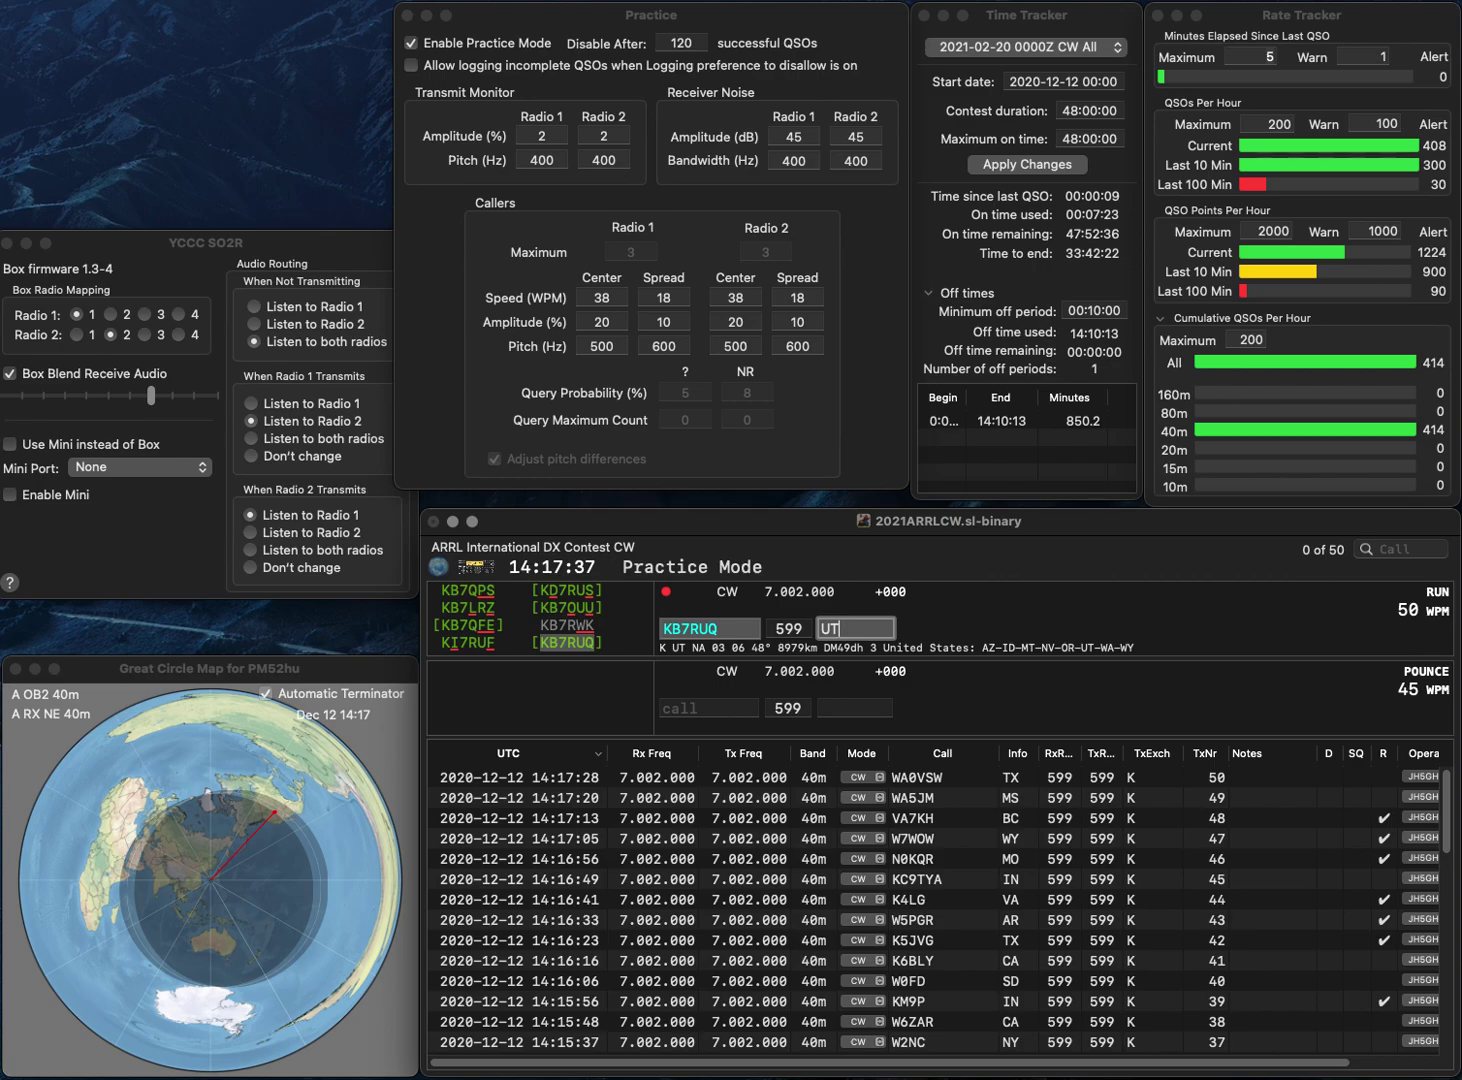
key(Return)
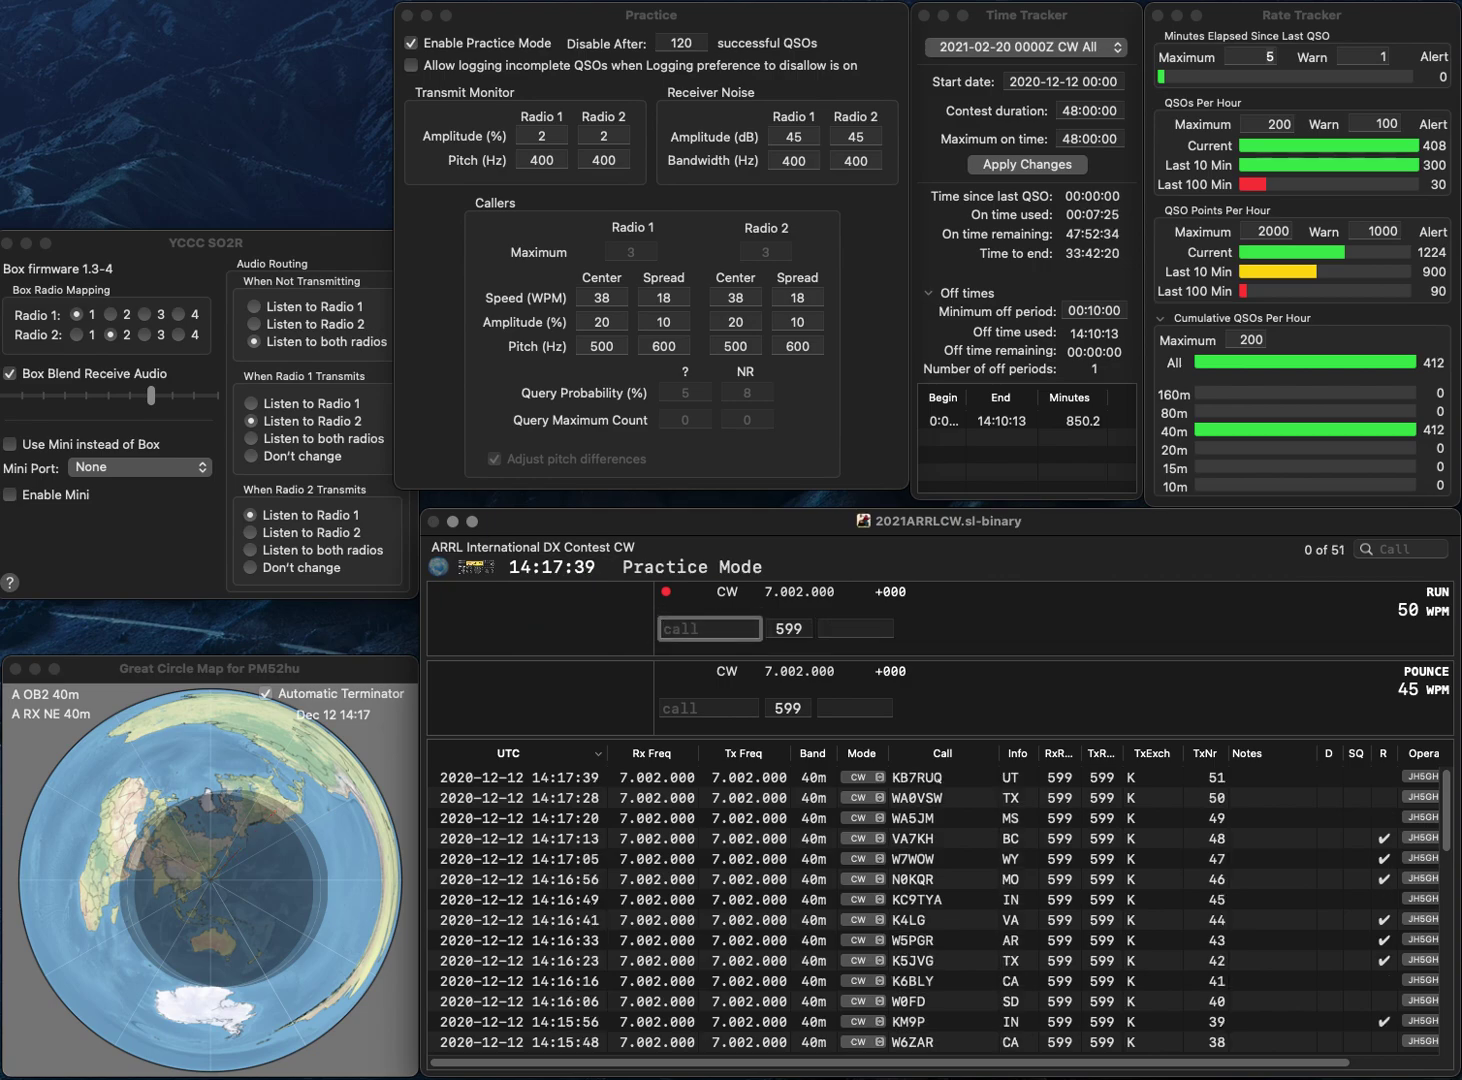
text(N6LZ)
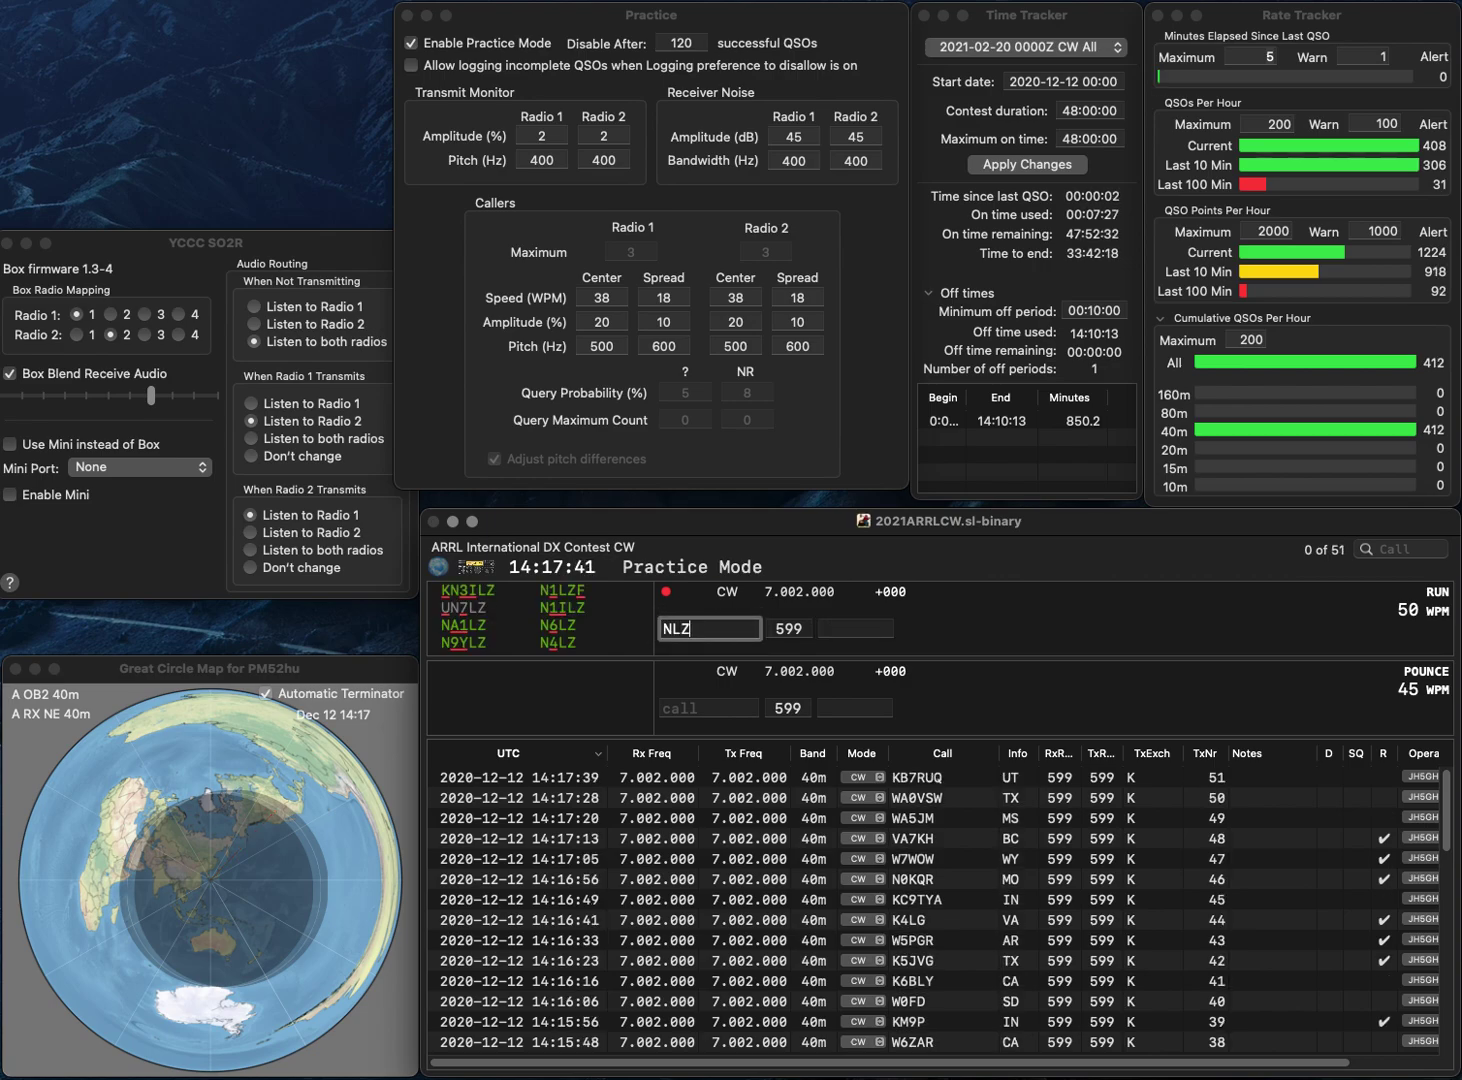
key(space)
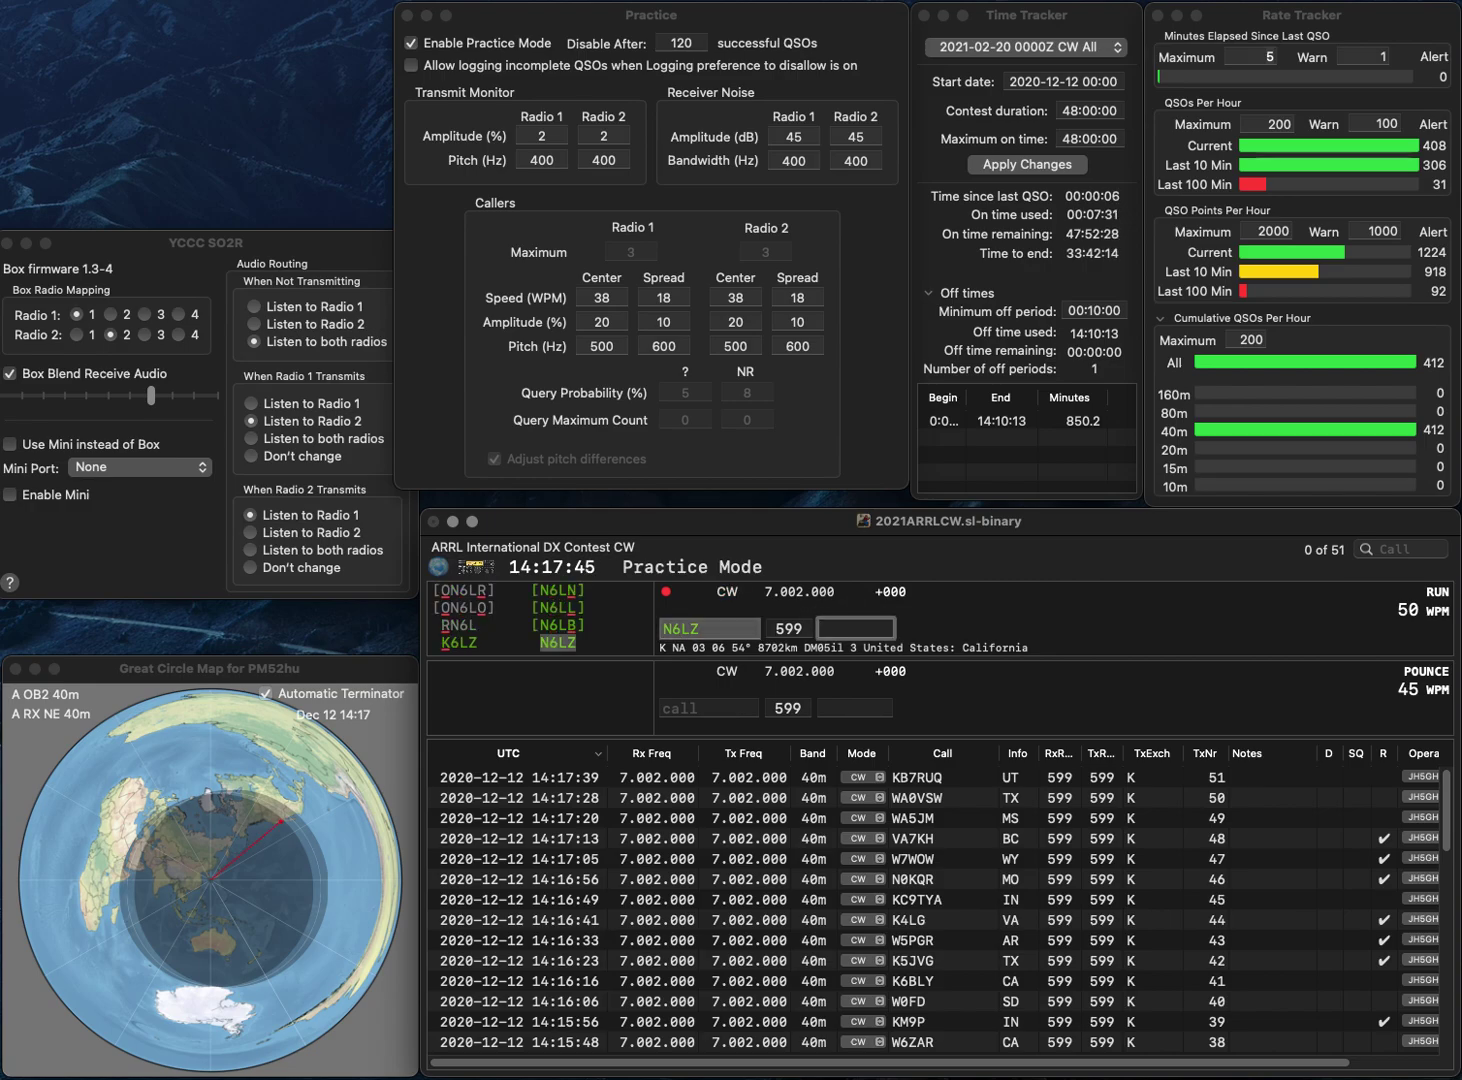
text(CA)
key(Return)
text(WB4IO)
key(Left)
key(Left)
key(Left)
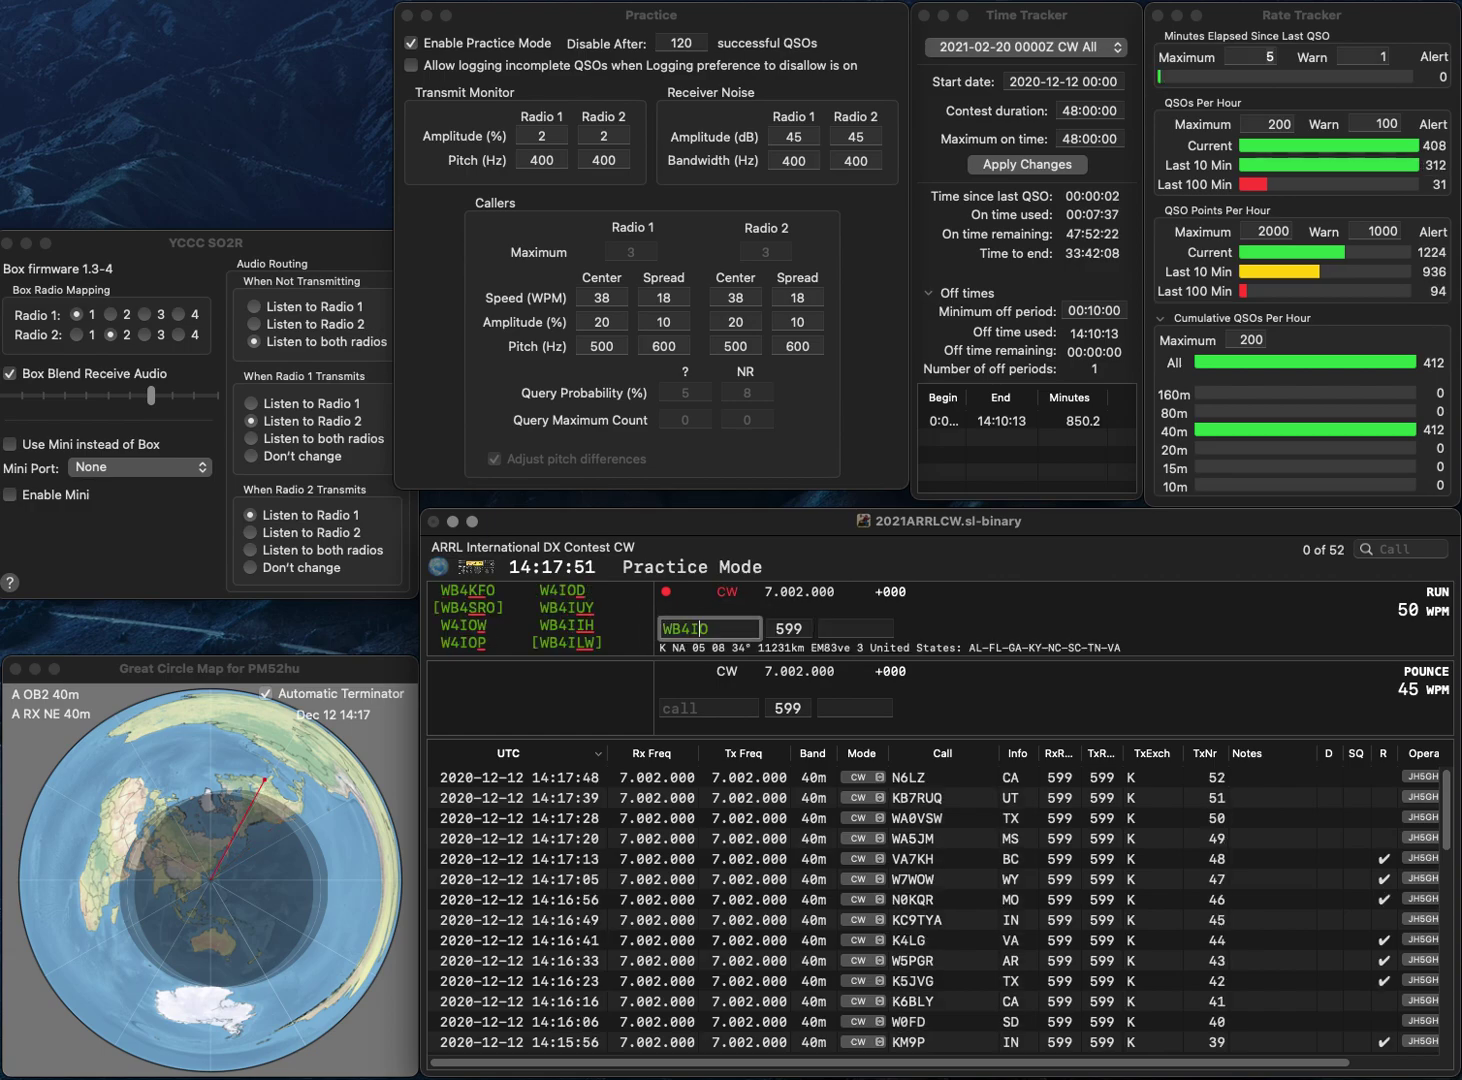
key(BackSpace)
text(6)
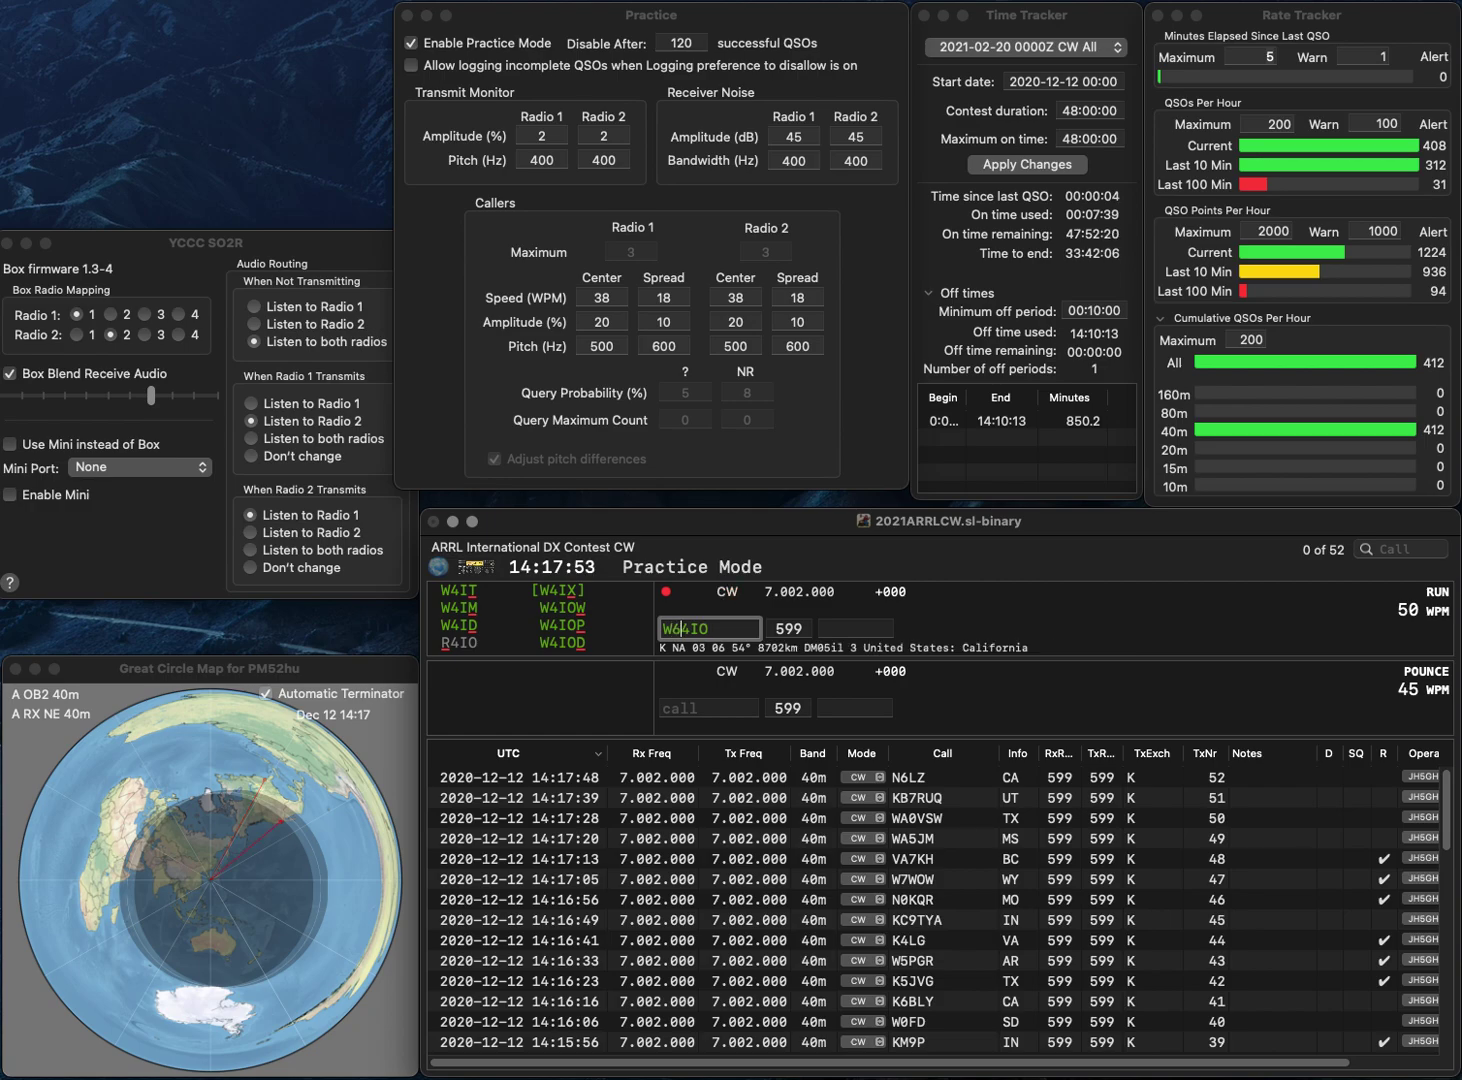
key(Delete)
text(C)
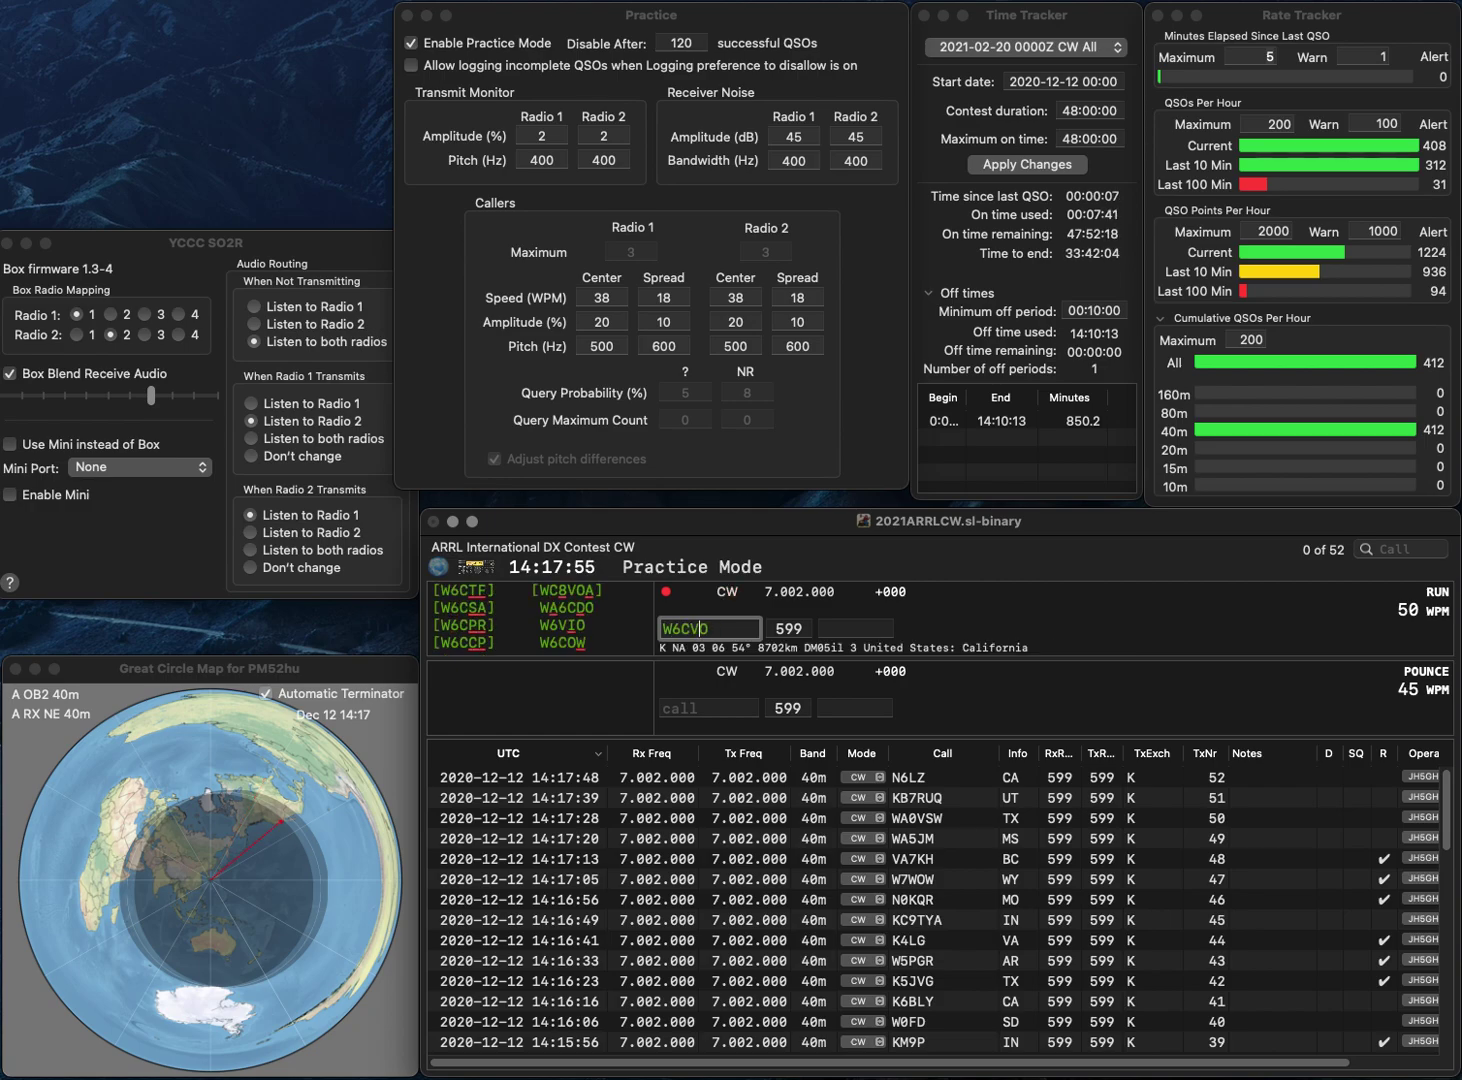
key(BackSpace)
text(V)
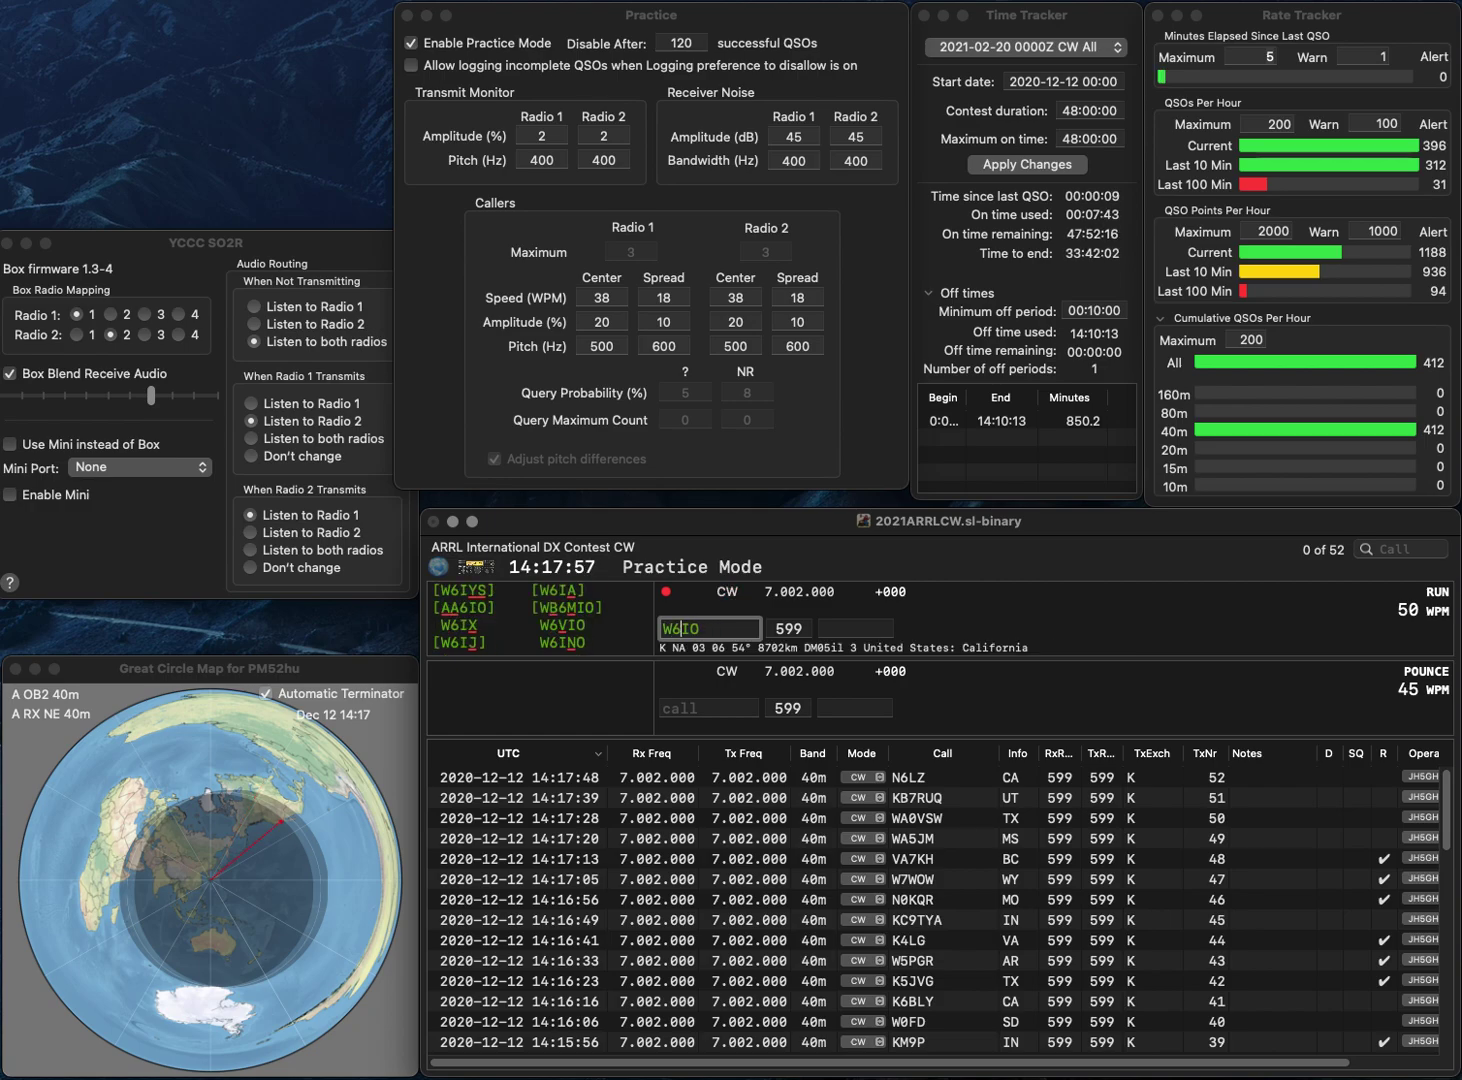
key(Tab)
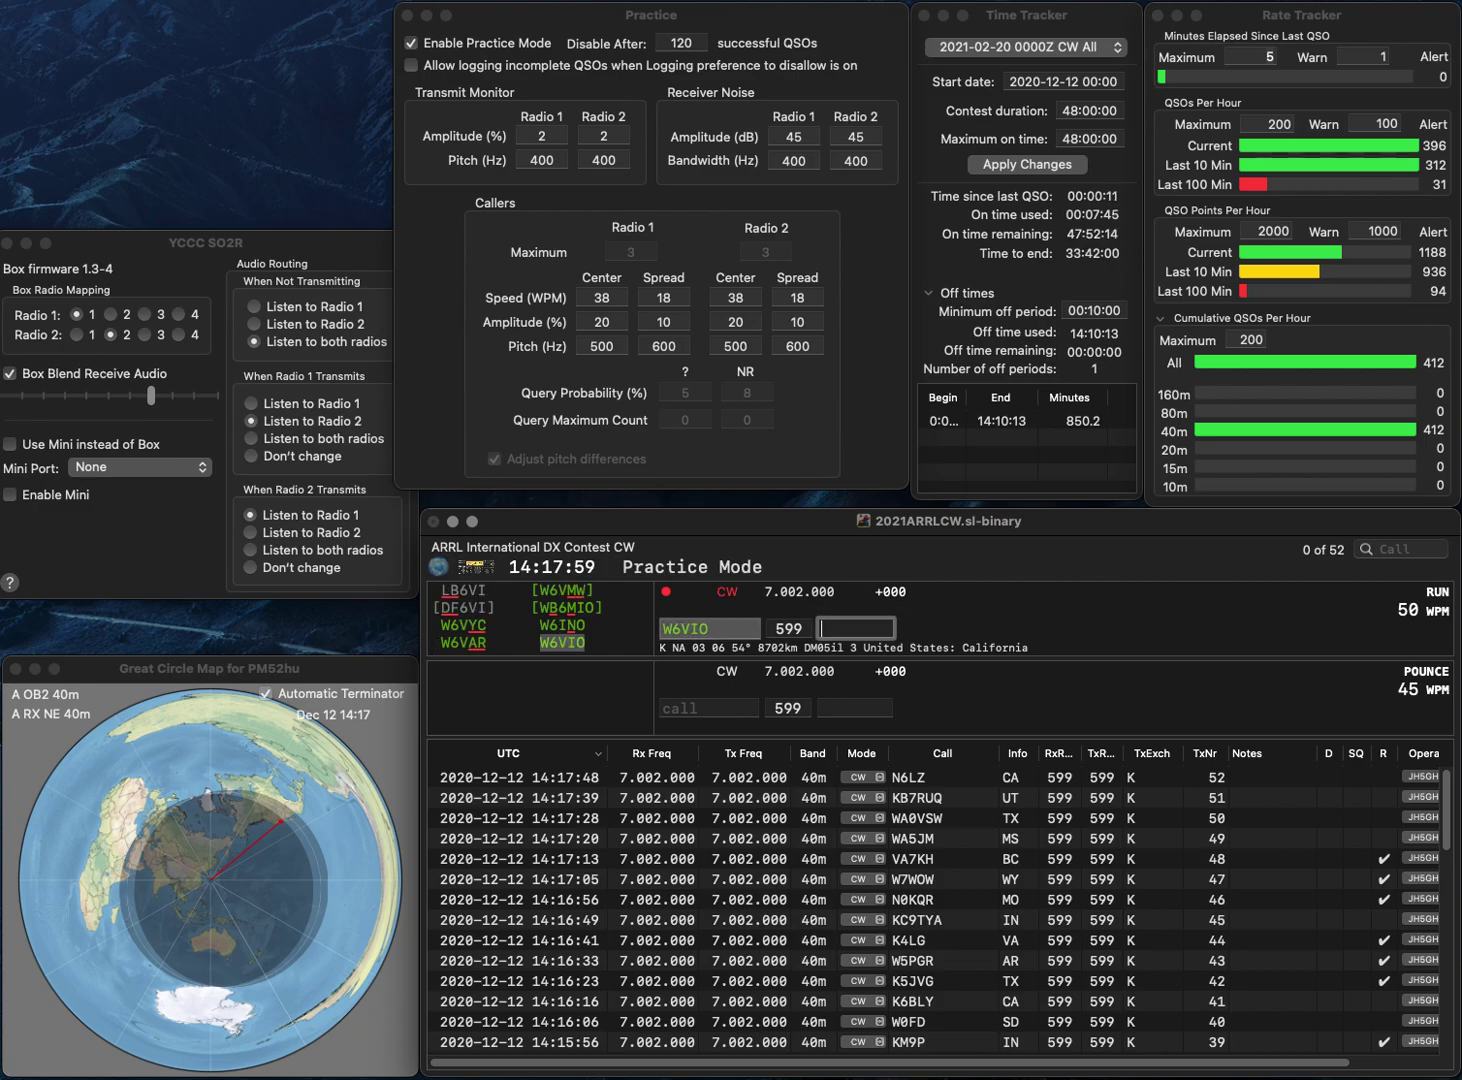
key(Tab)
key(Tab)
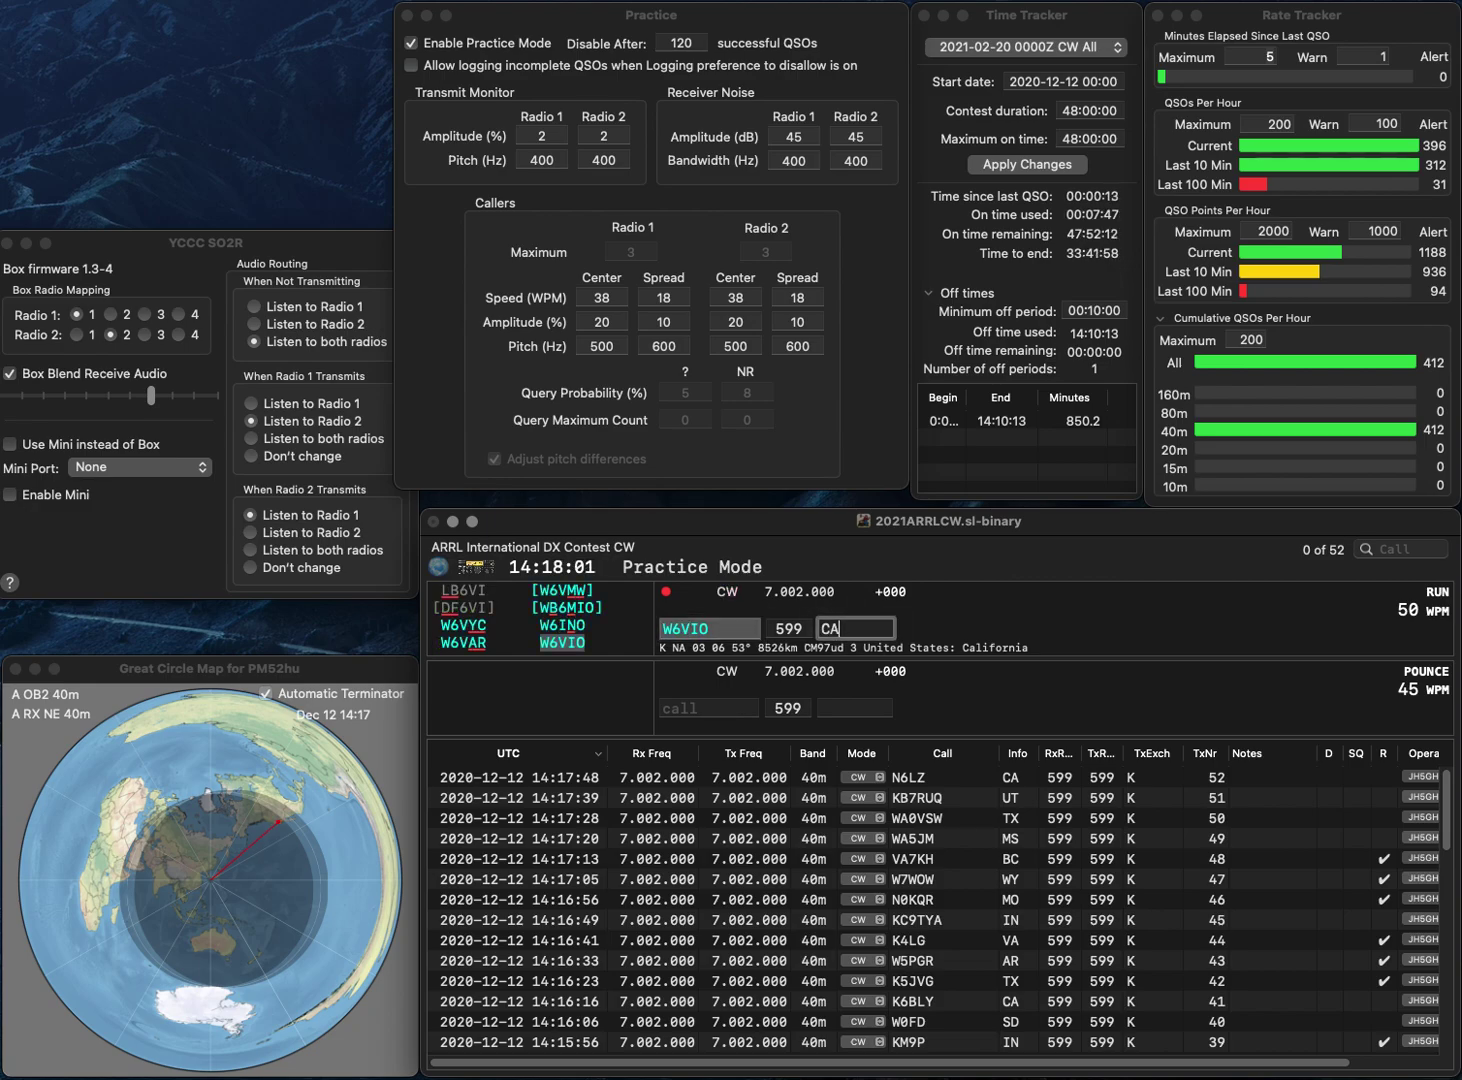
key(Return)
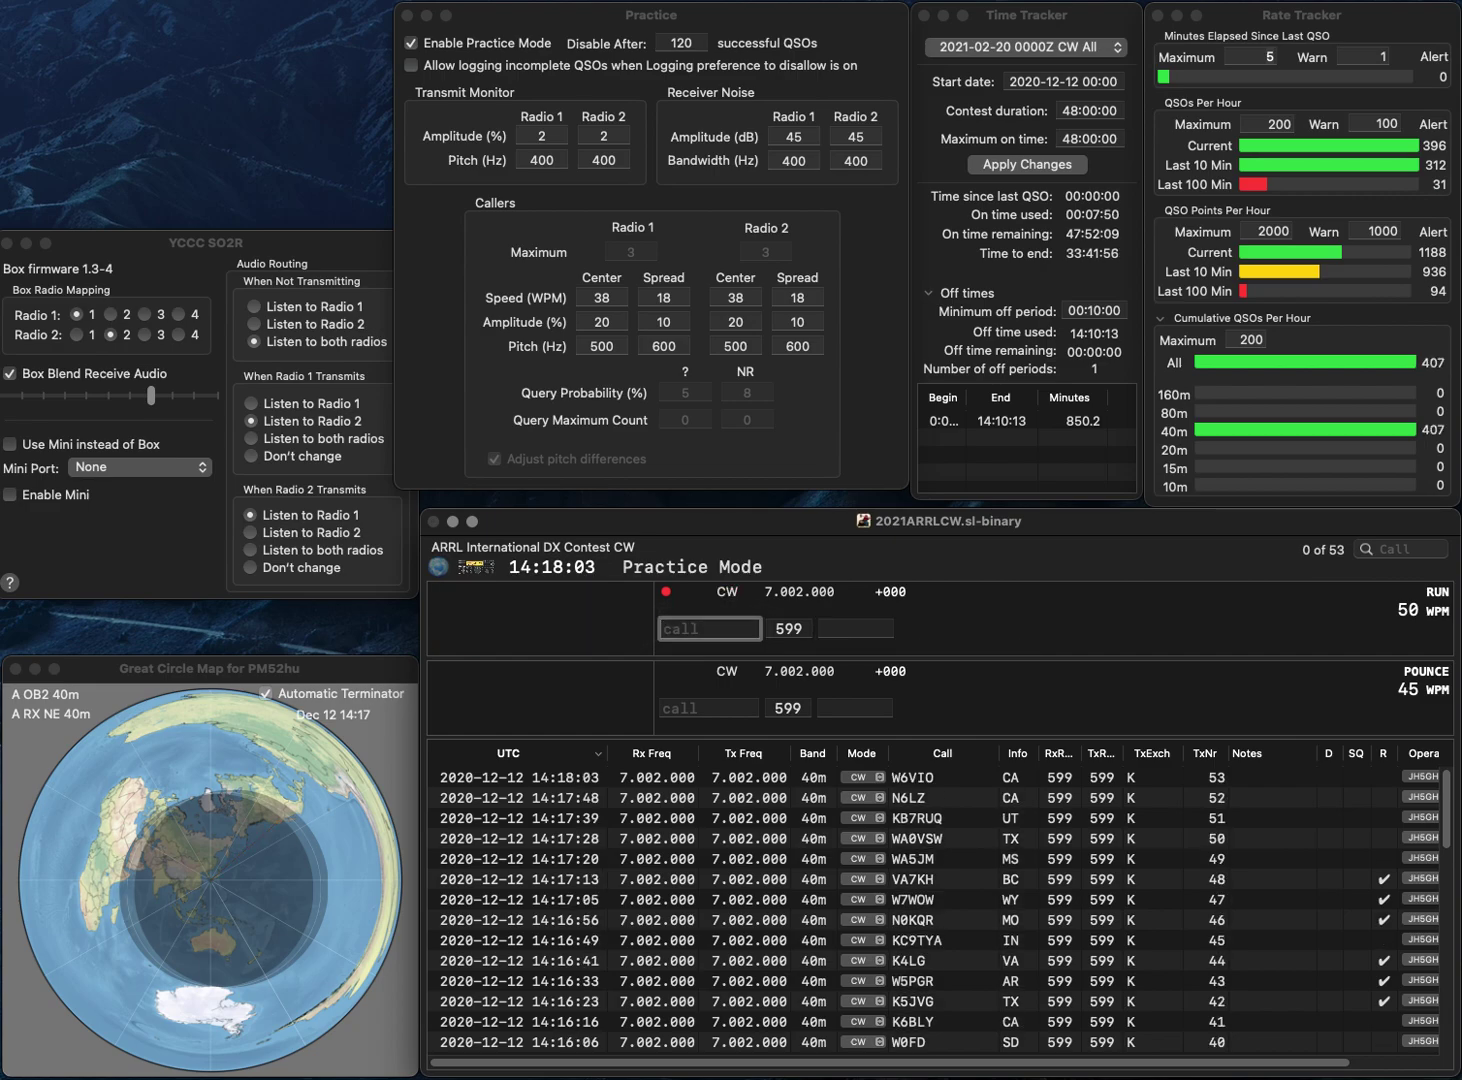
text(W3HRS)
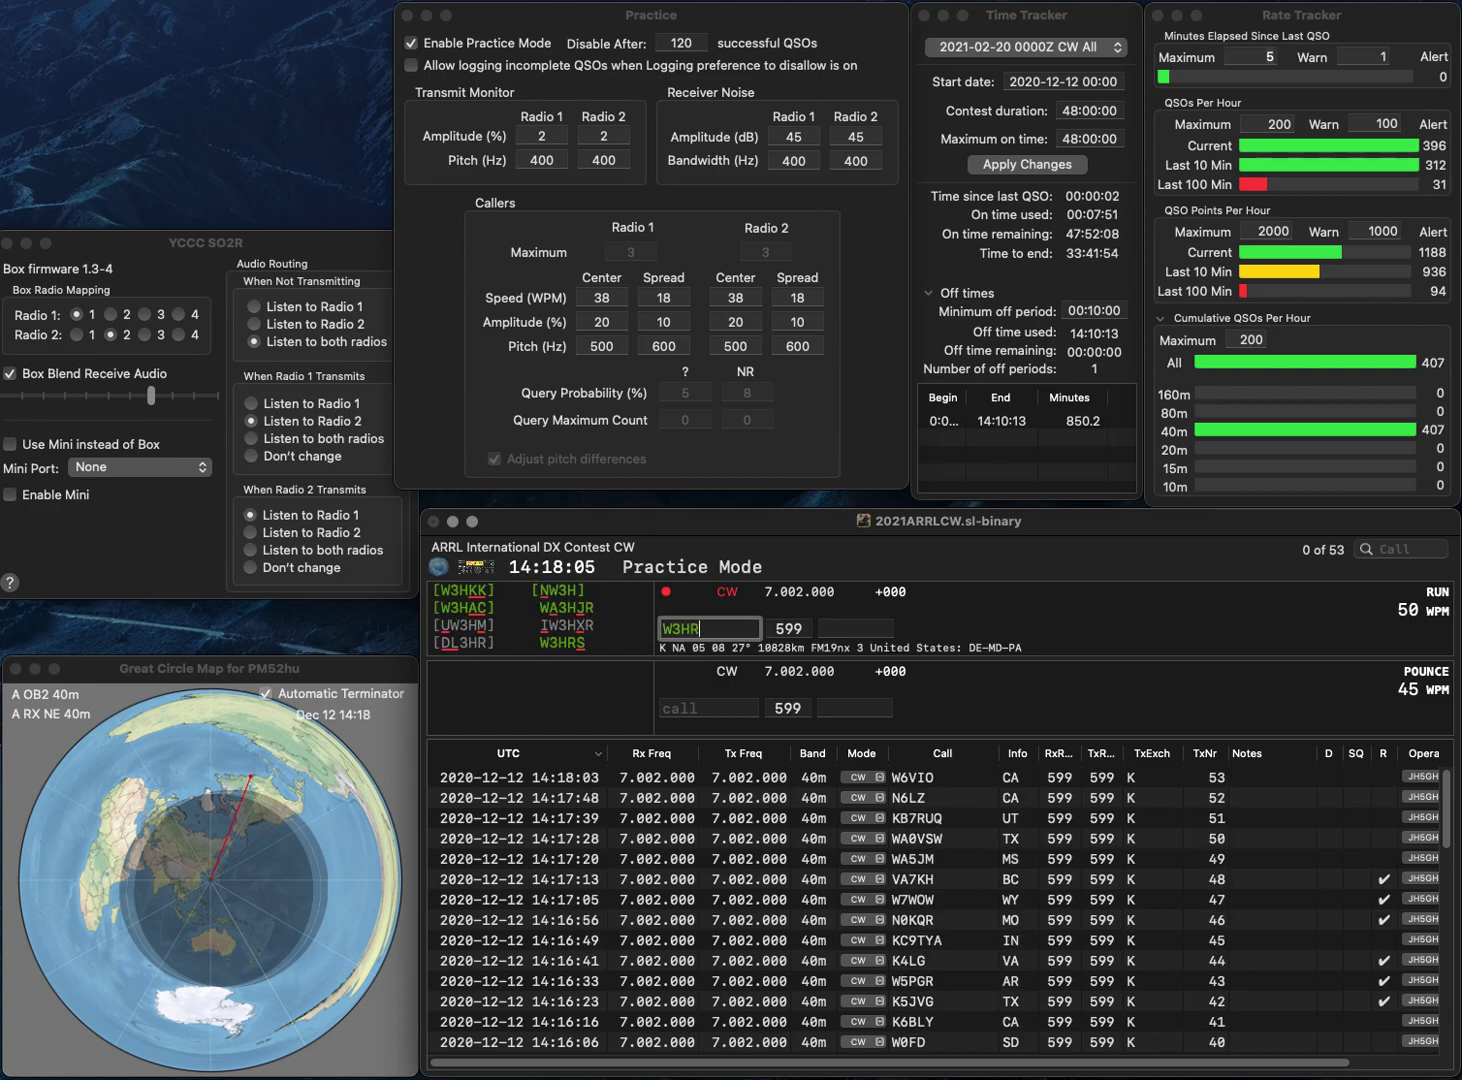
key(Tab)
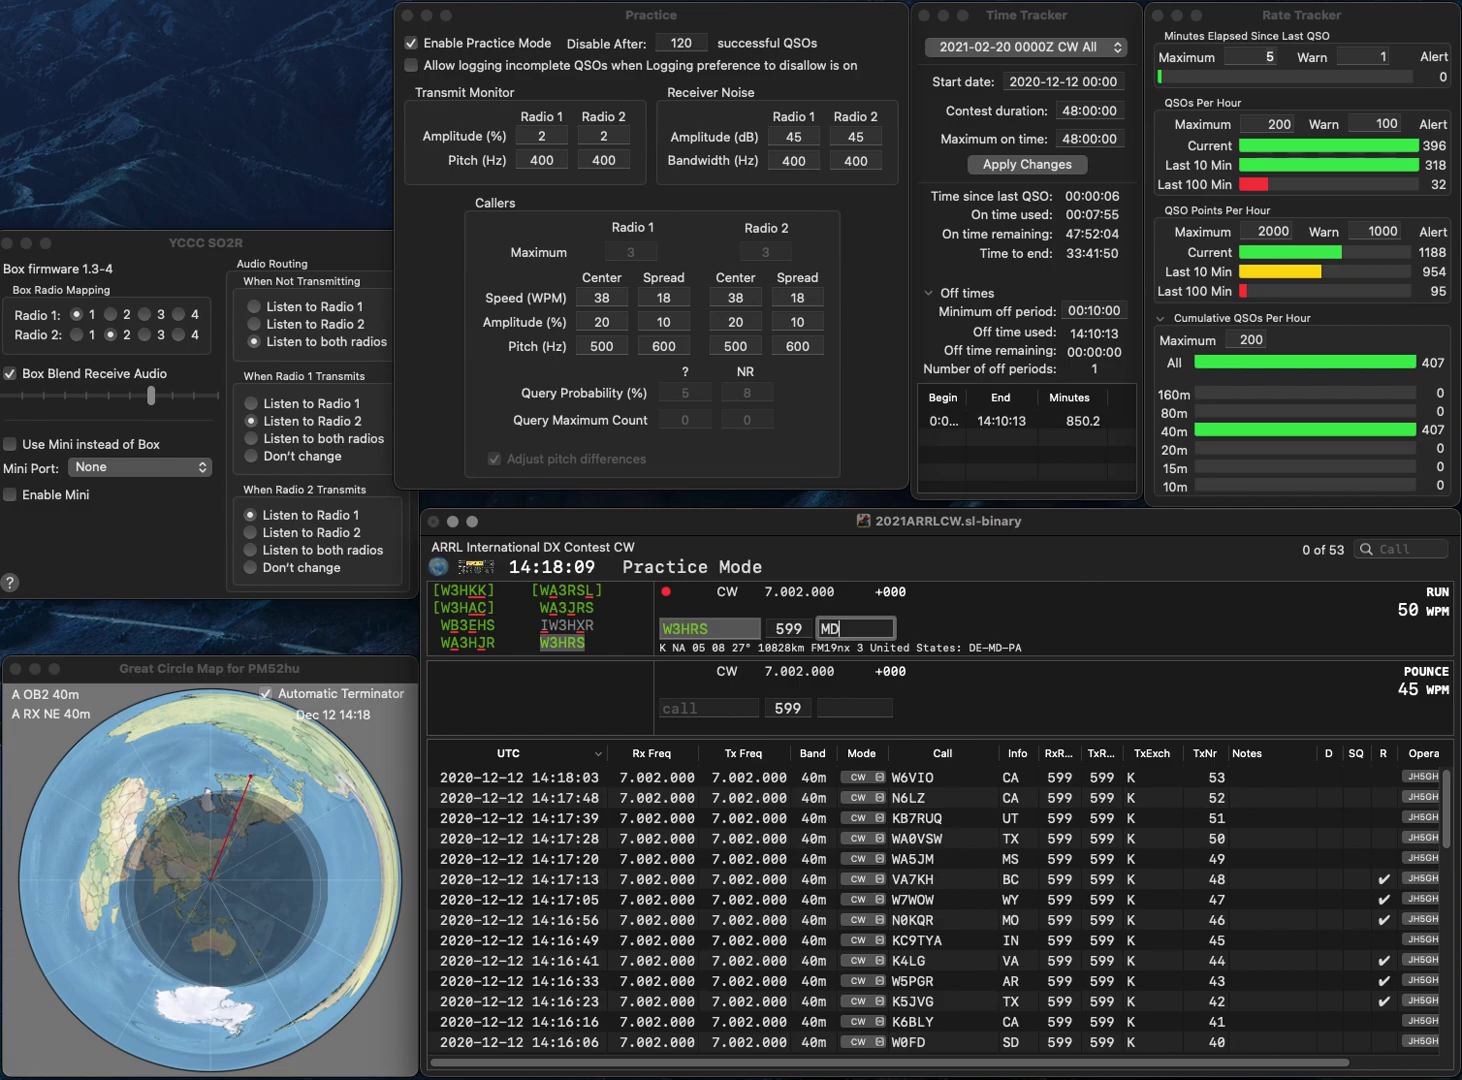
key(Return)
text(K0RJW)
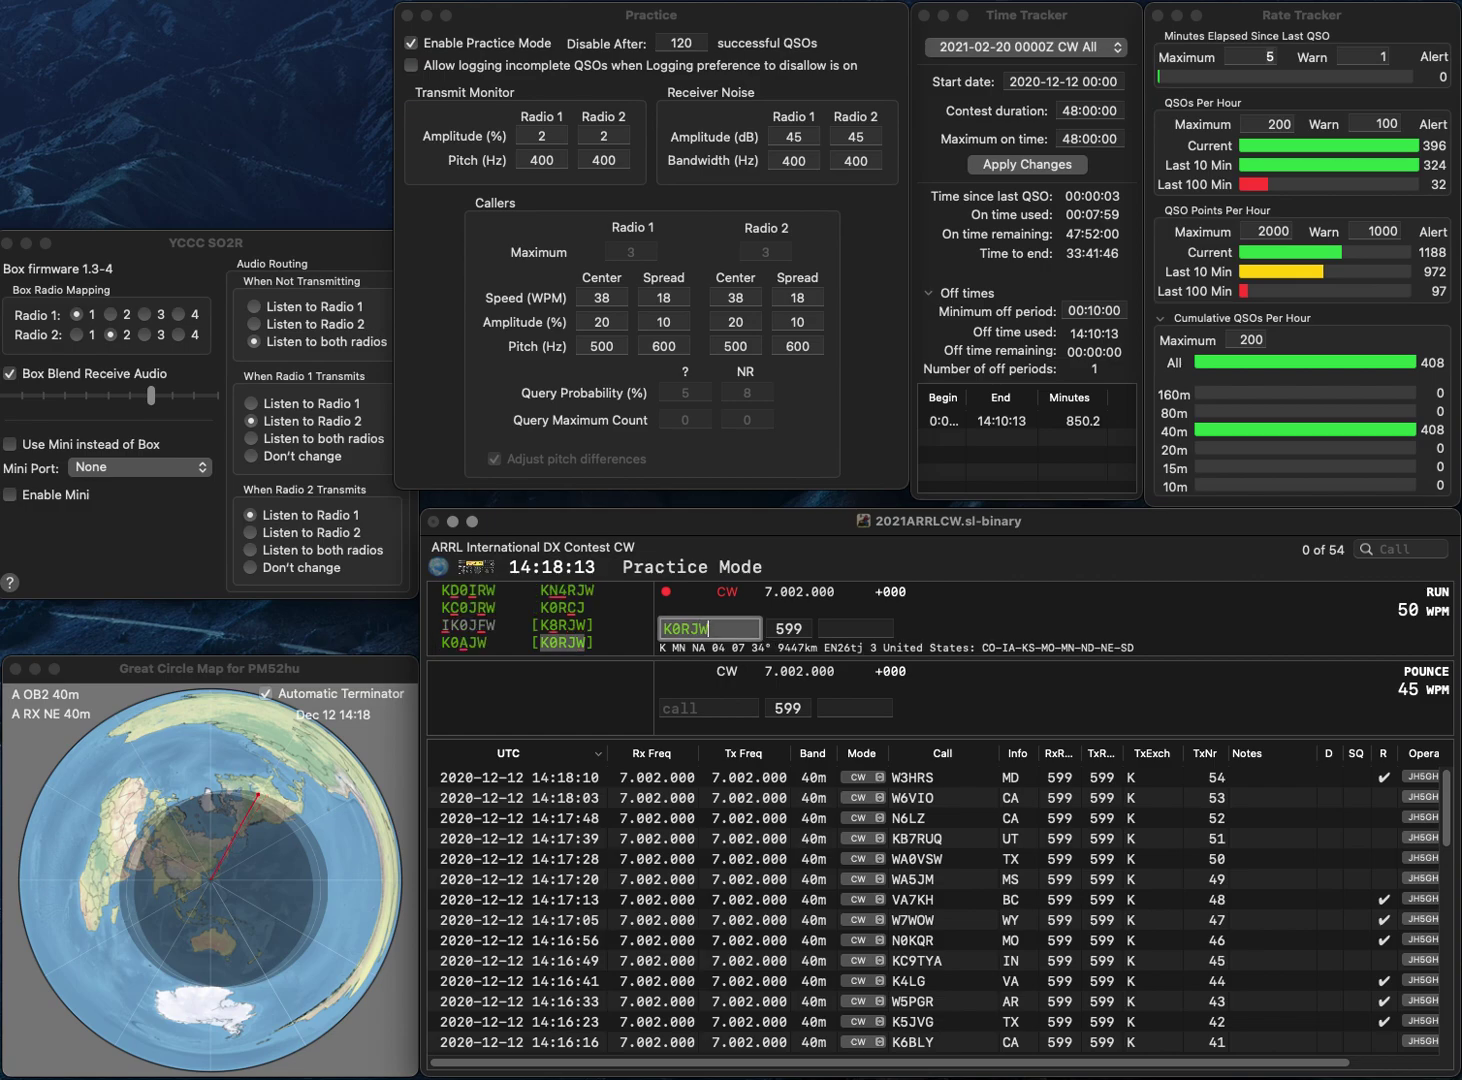
key(Return)
text(MN)
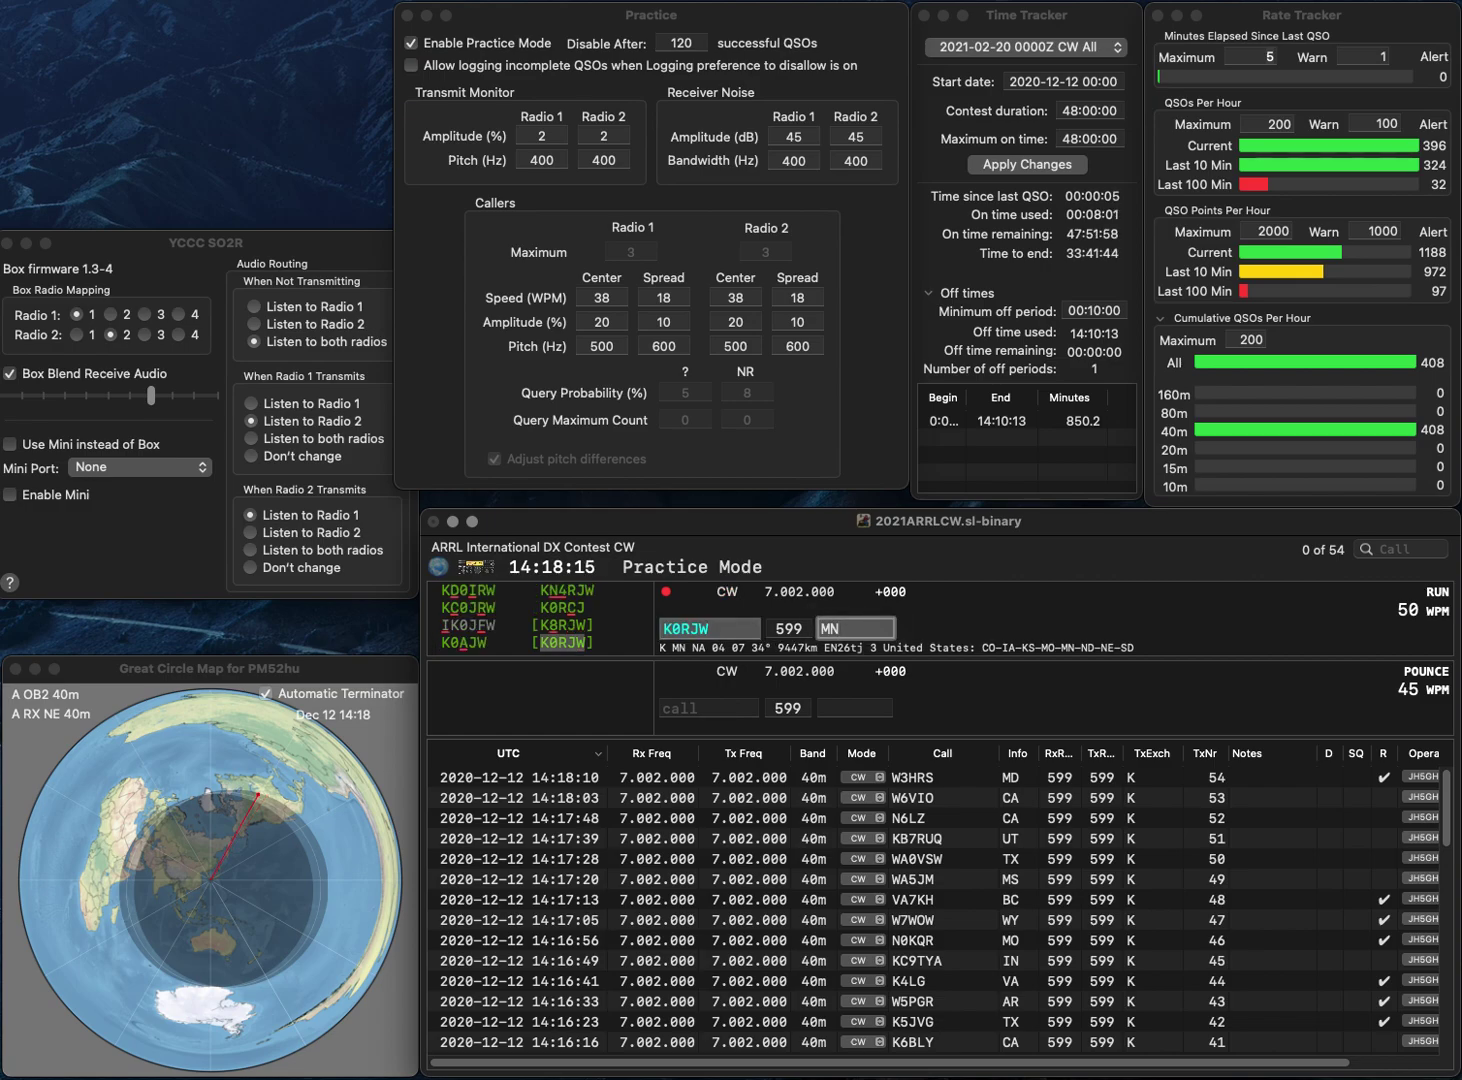
key(Return)
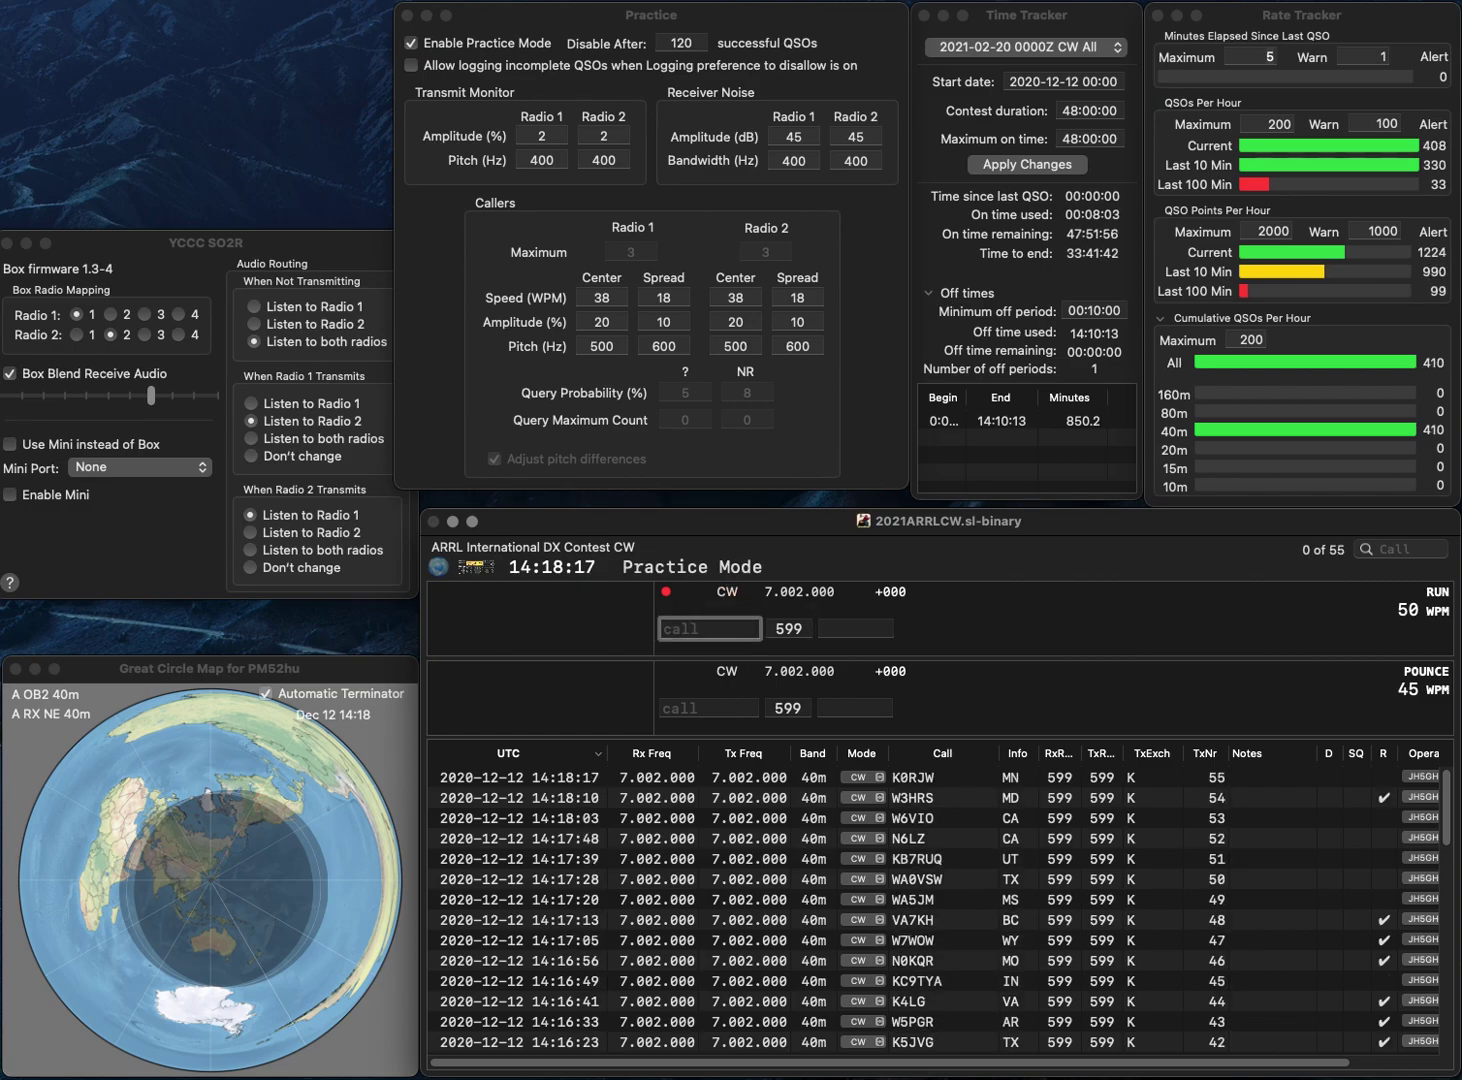
text(K10J)
key(Return)
text(TX)
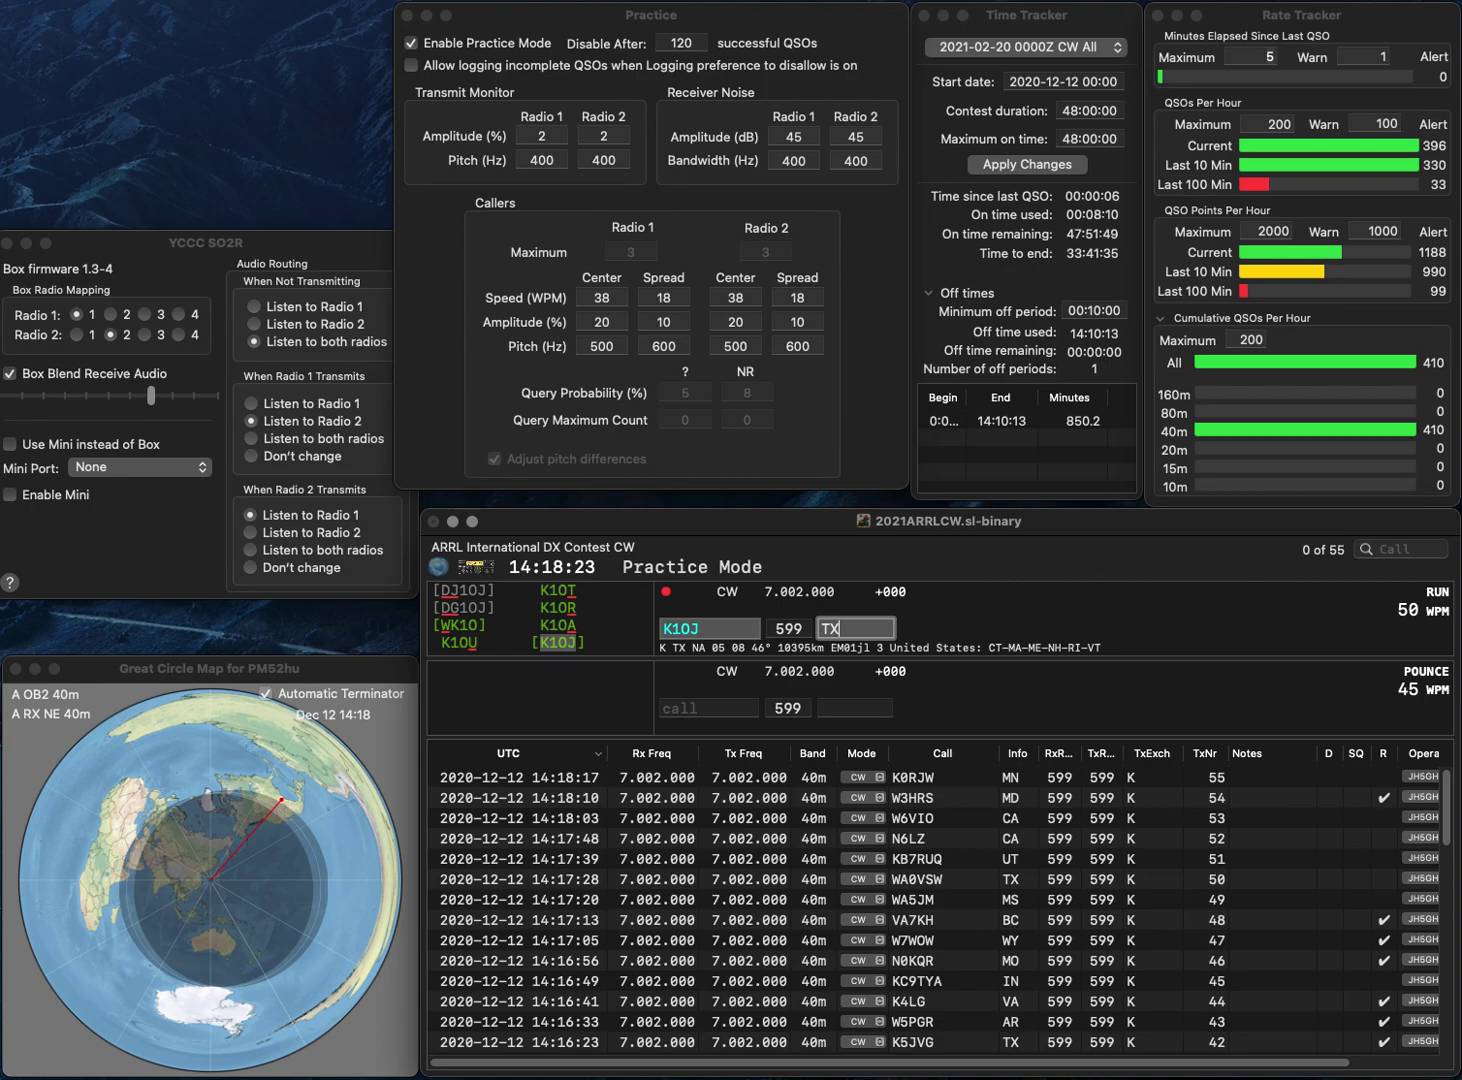
key(Return)
- Log a CW contact on the run radio with call sign NO0L and received exchange MO
text(NO0L)
key(space)
text(MO)
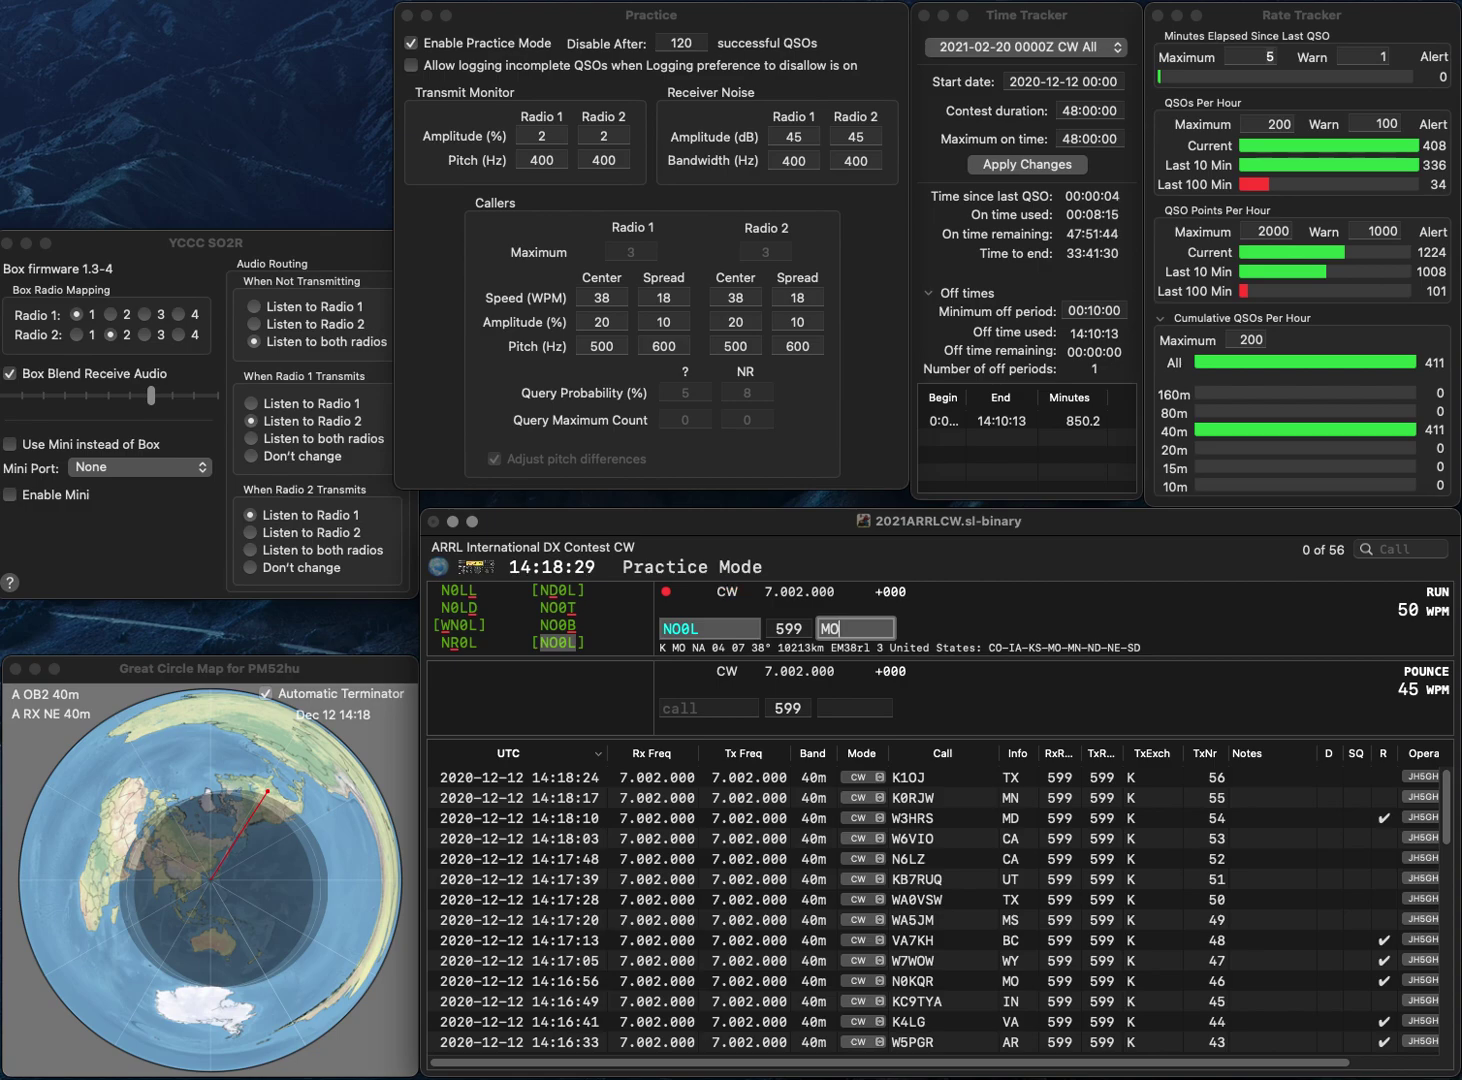
key(Return)
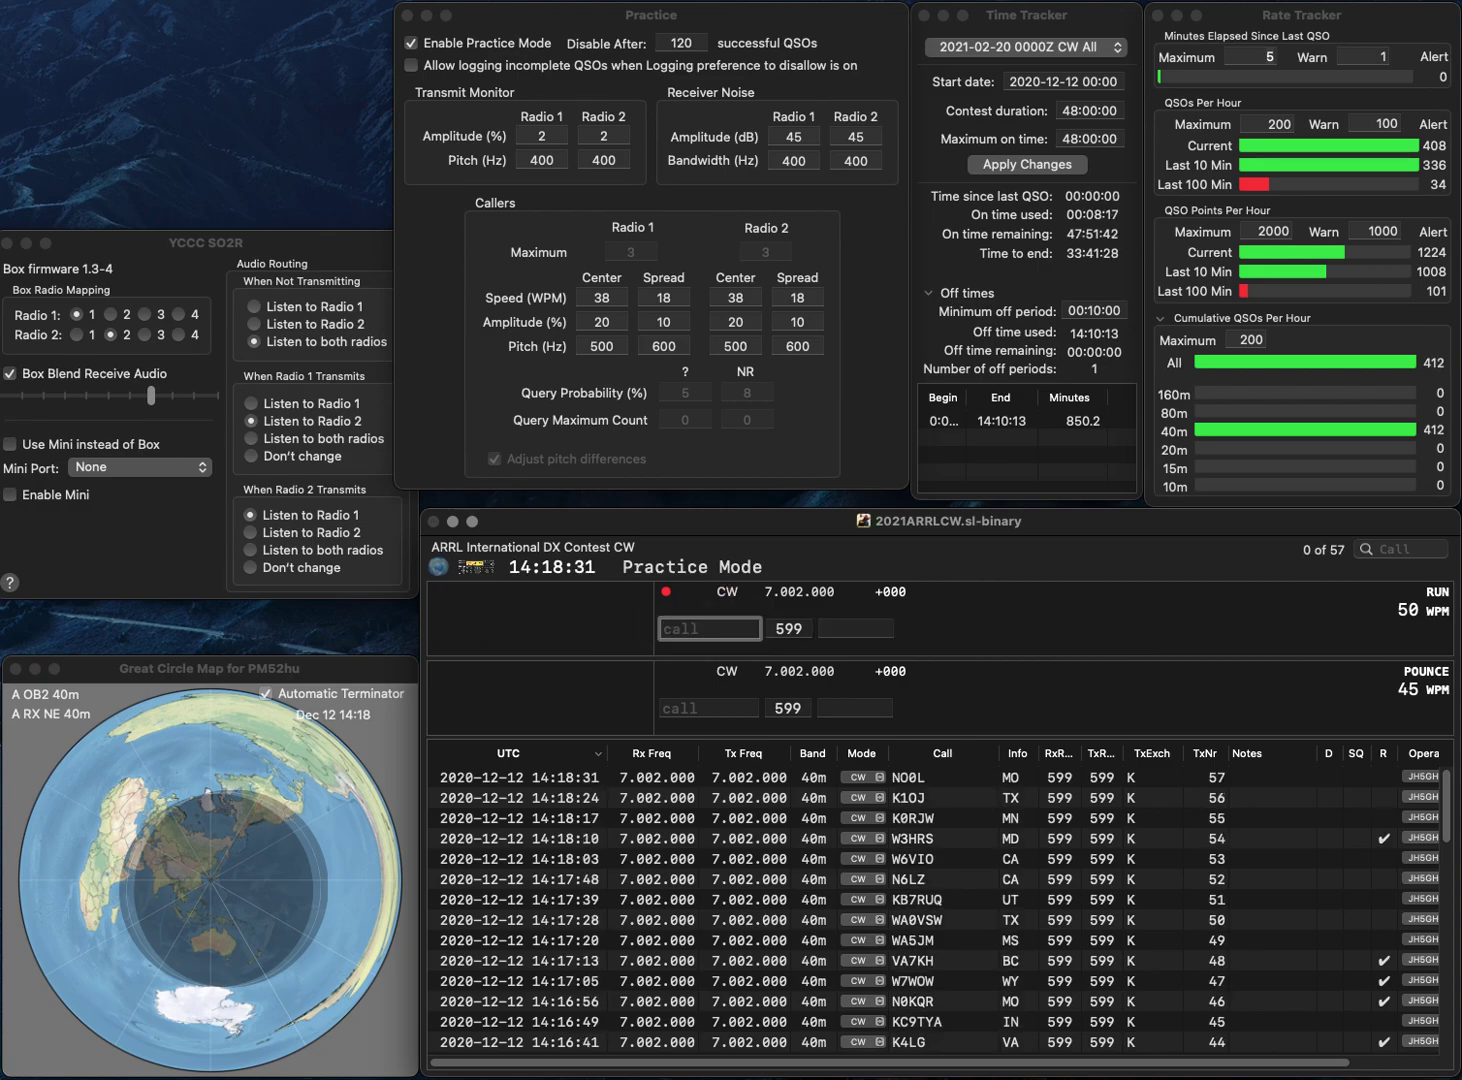
text(AI6US)
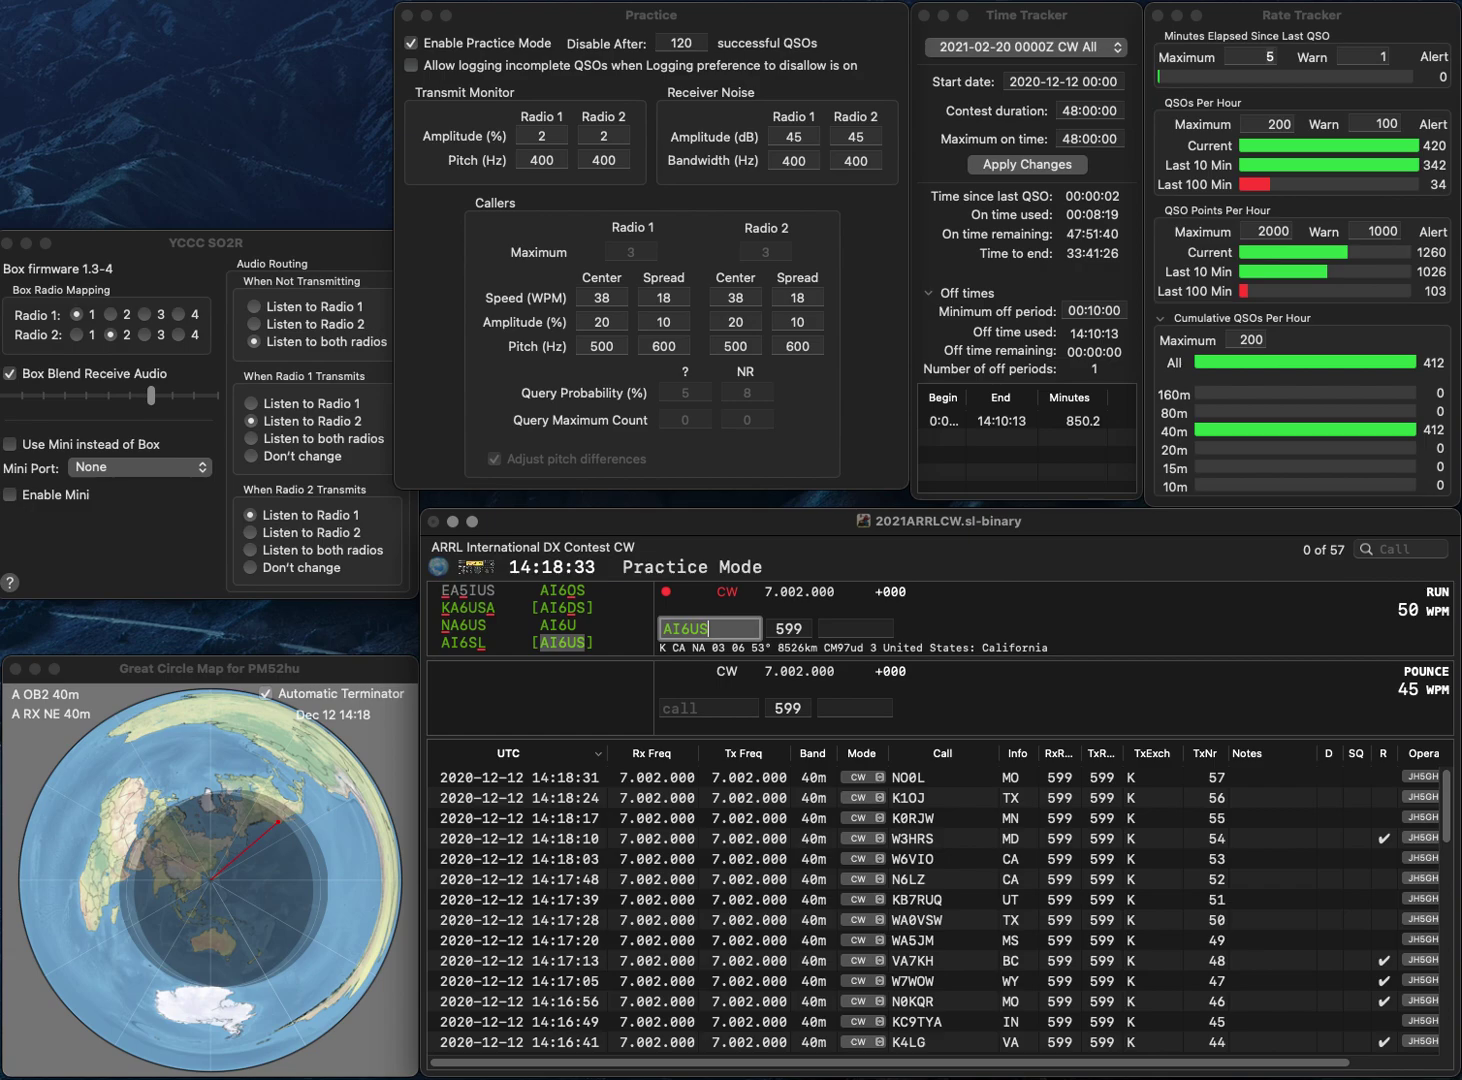
key(space)
text(CA)
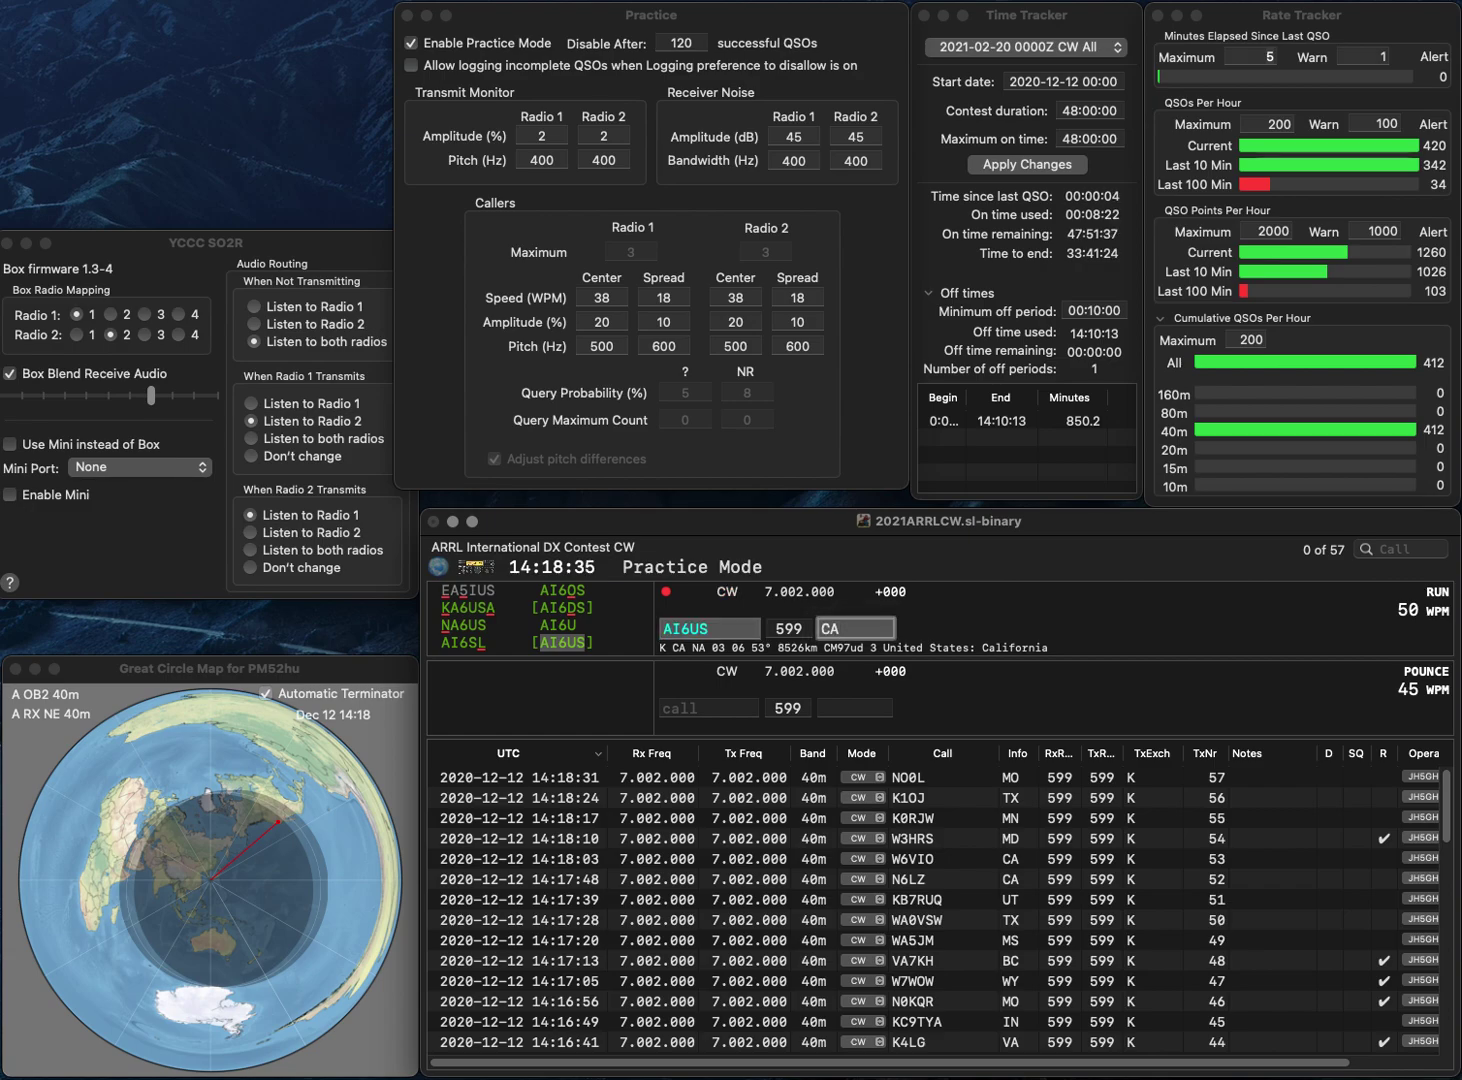
key(Return)
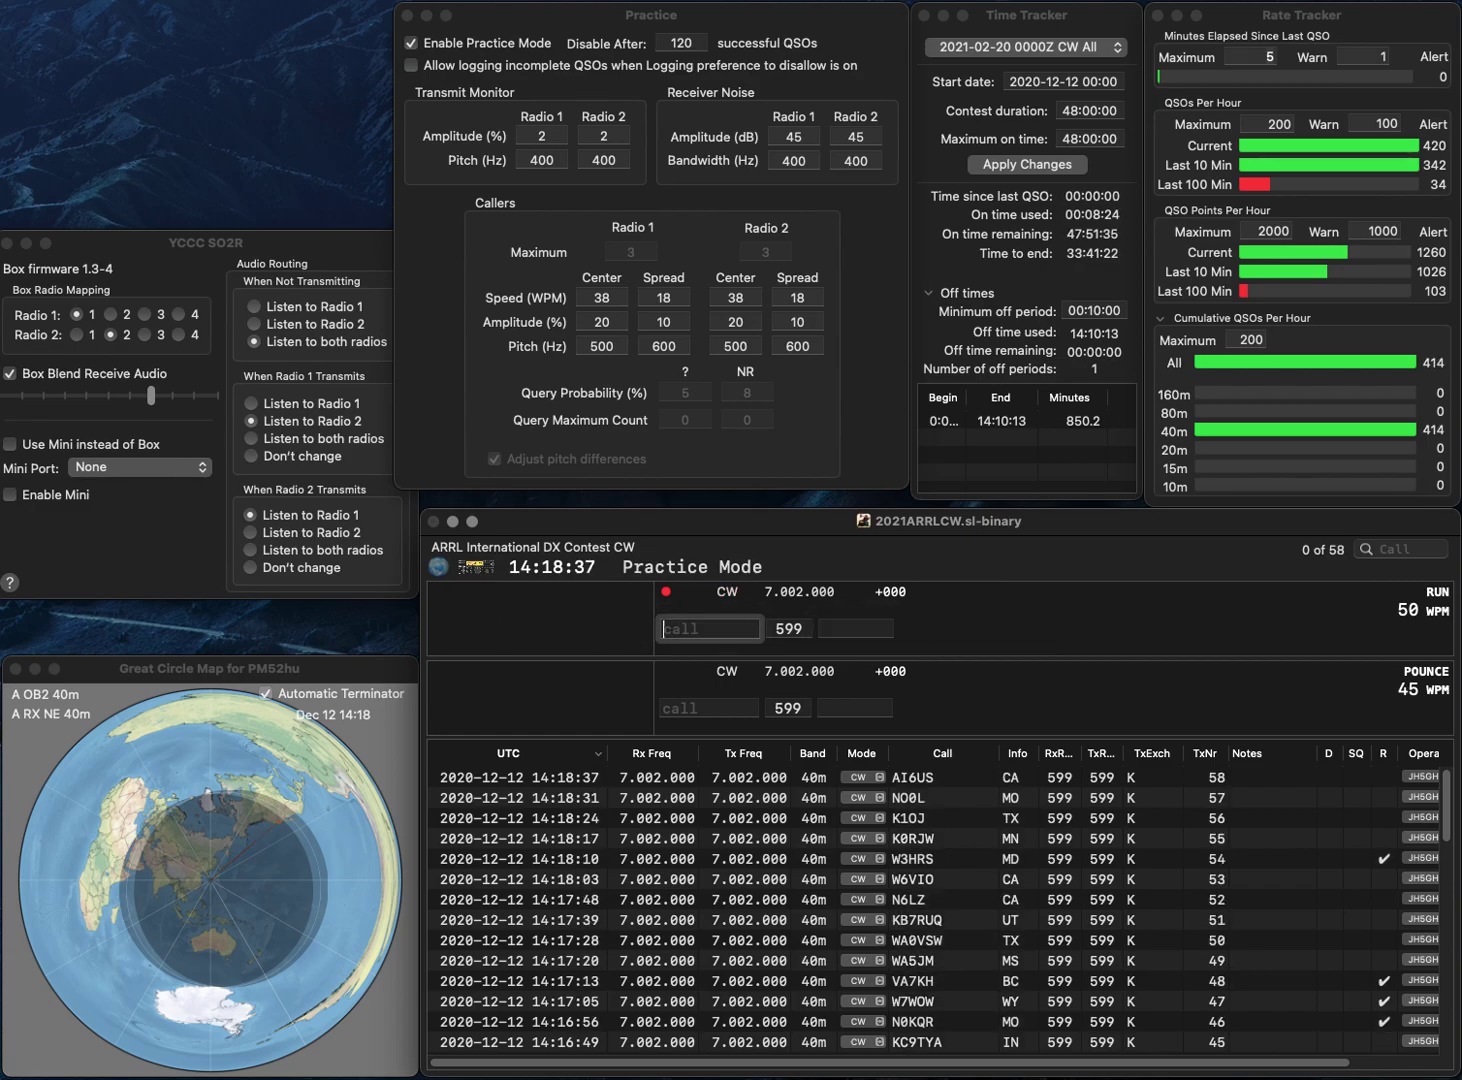
text(KD)
key(BackSpace)
text(N)
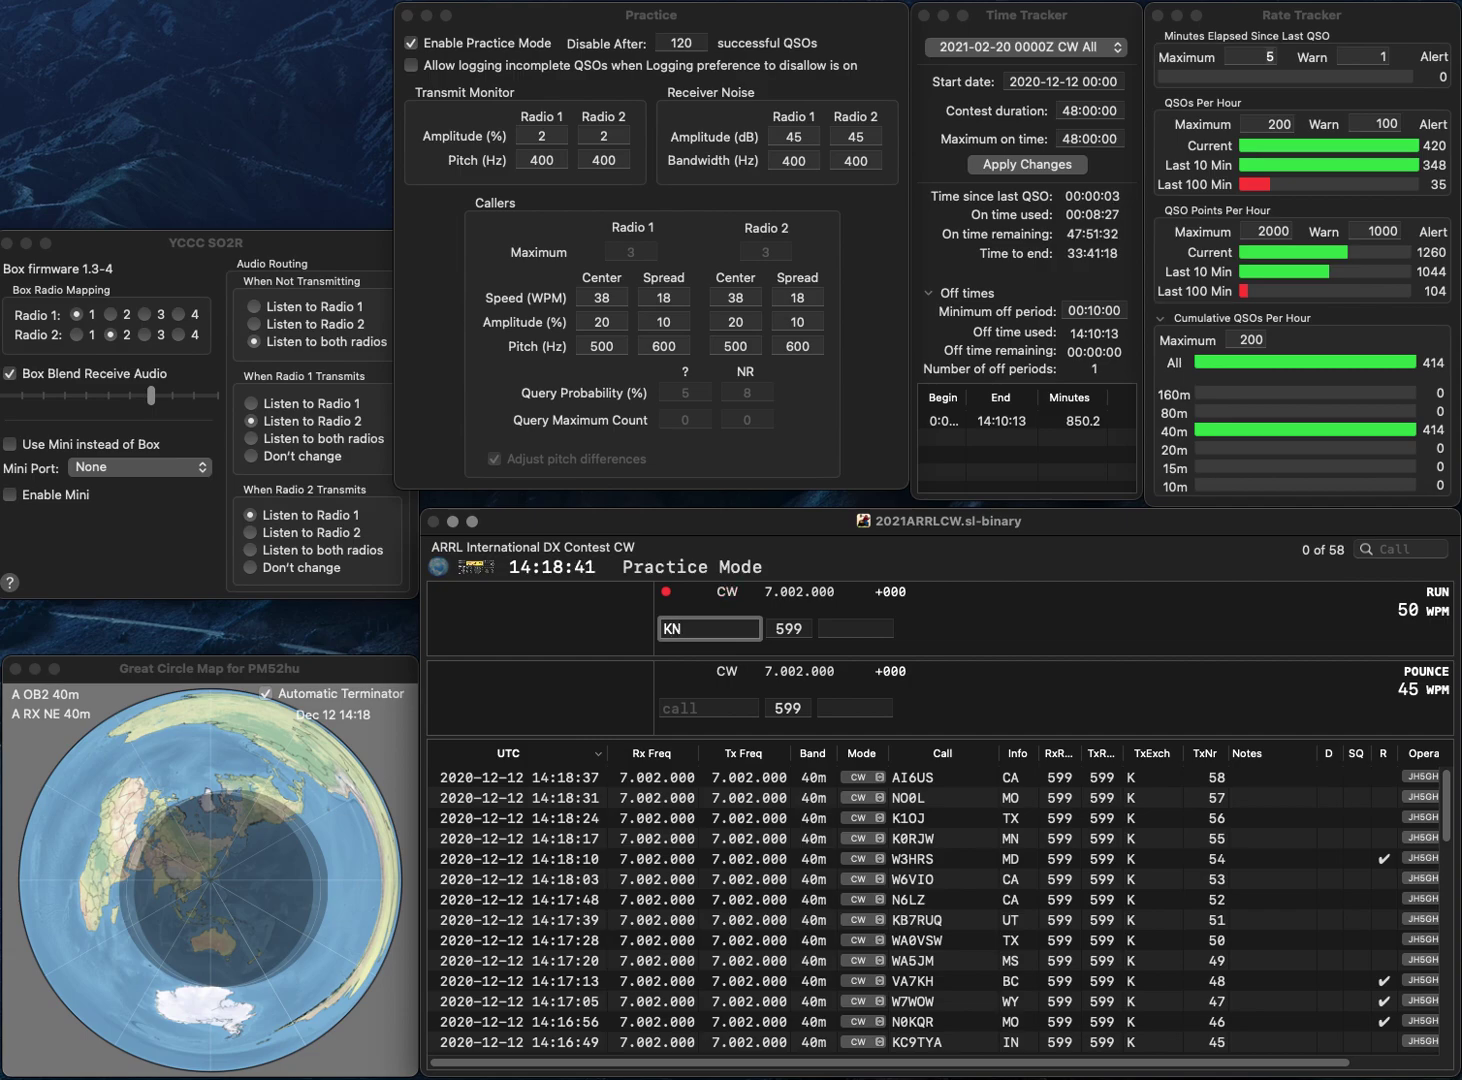
text(4BNR)
key(Tab)
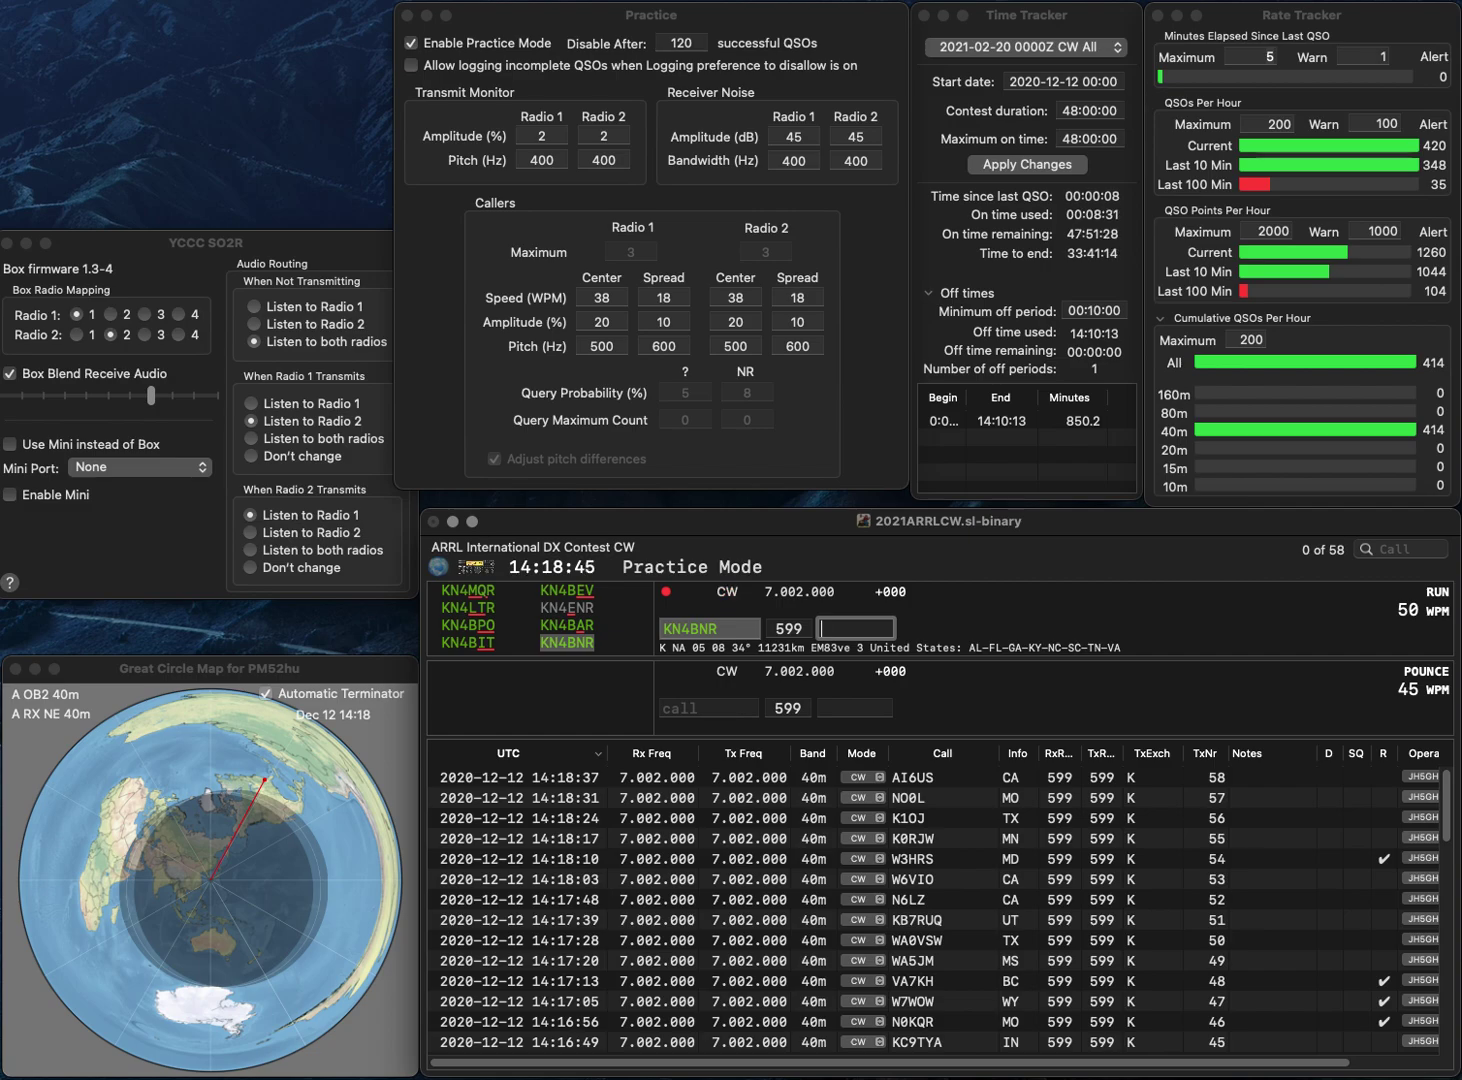
text(SC)
key(Return)
text(K)
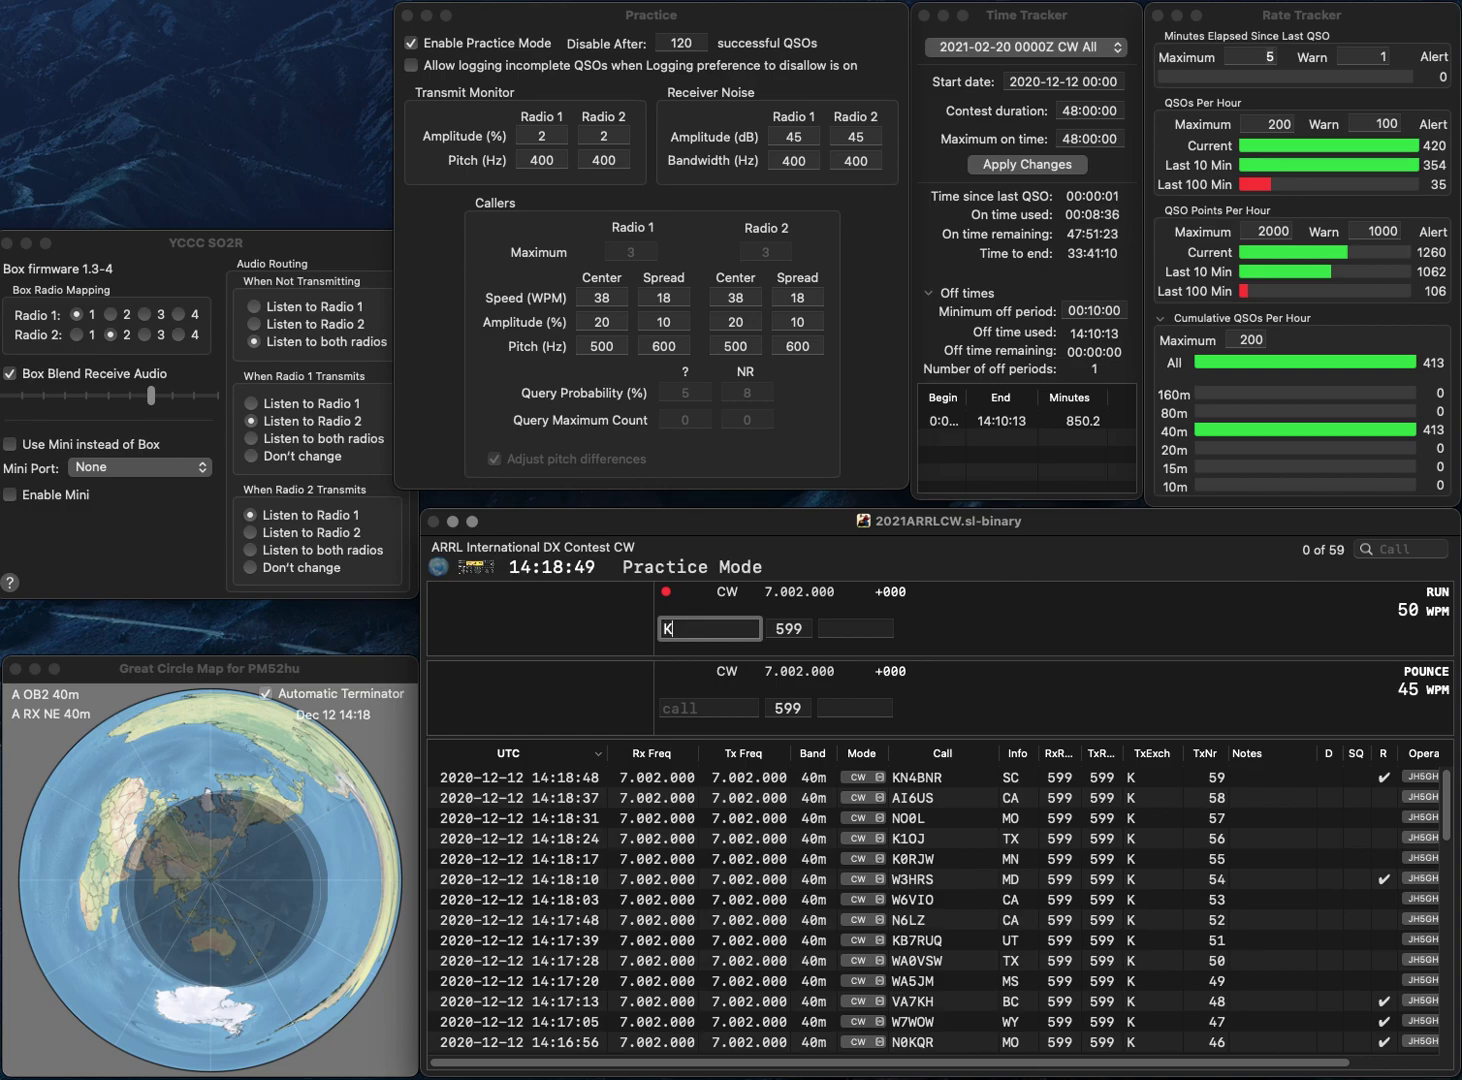
text(Q2N)
key(Return)
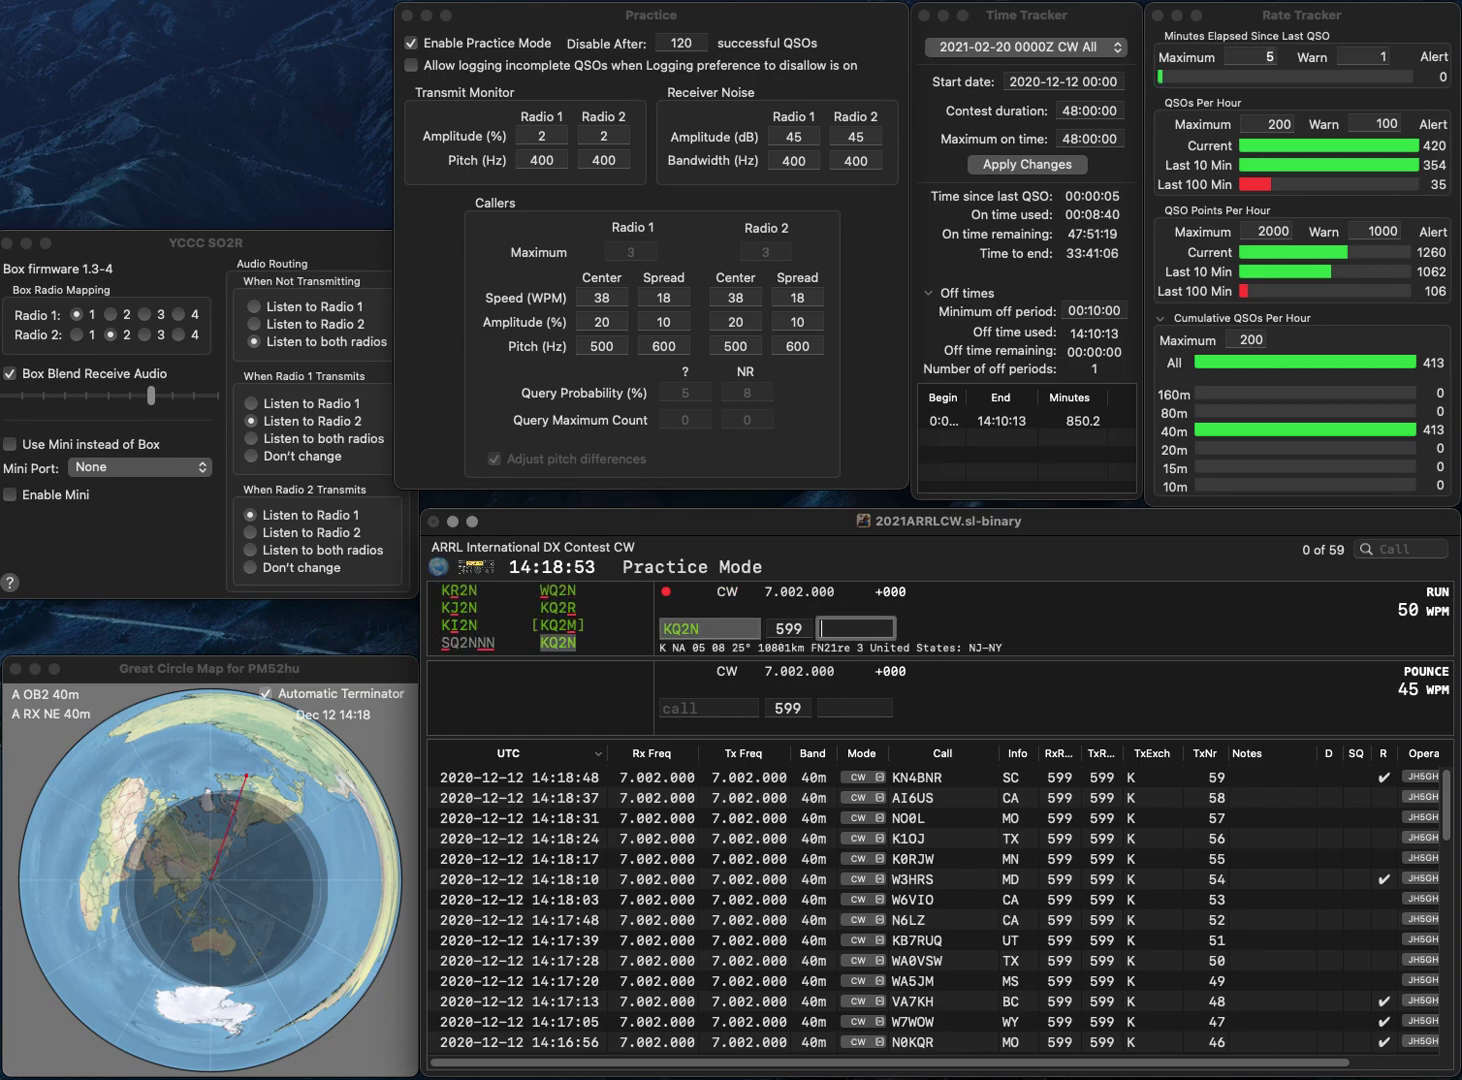
text(NY)
key(Return)
- Log a CW contact on the run radio with call sign N2VW and received exchange NJ
text(N2)
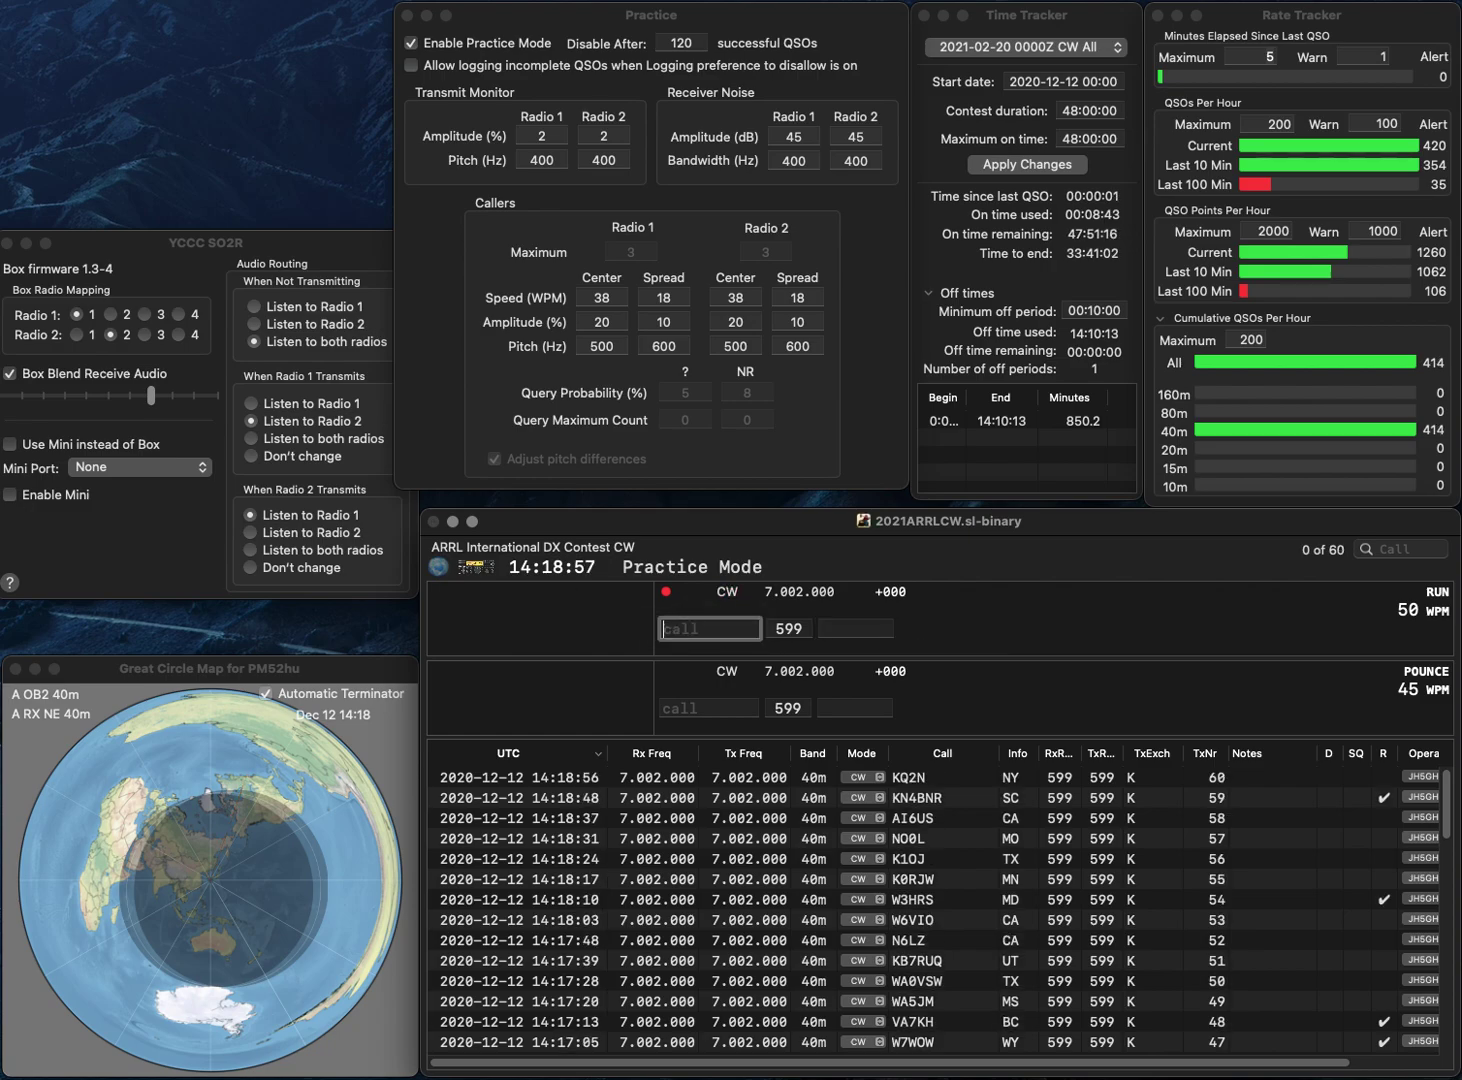
text(VW)
key(Return)
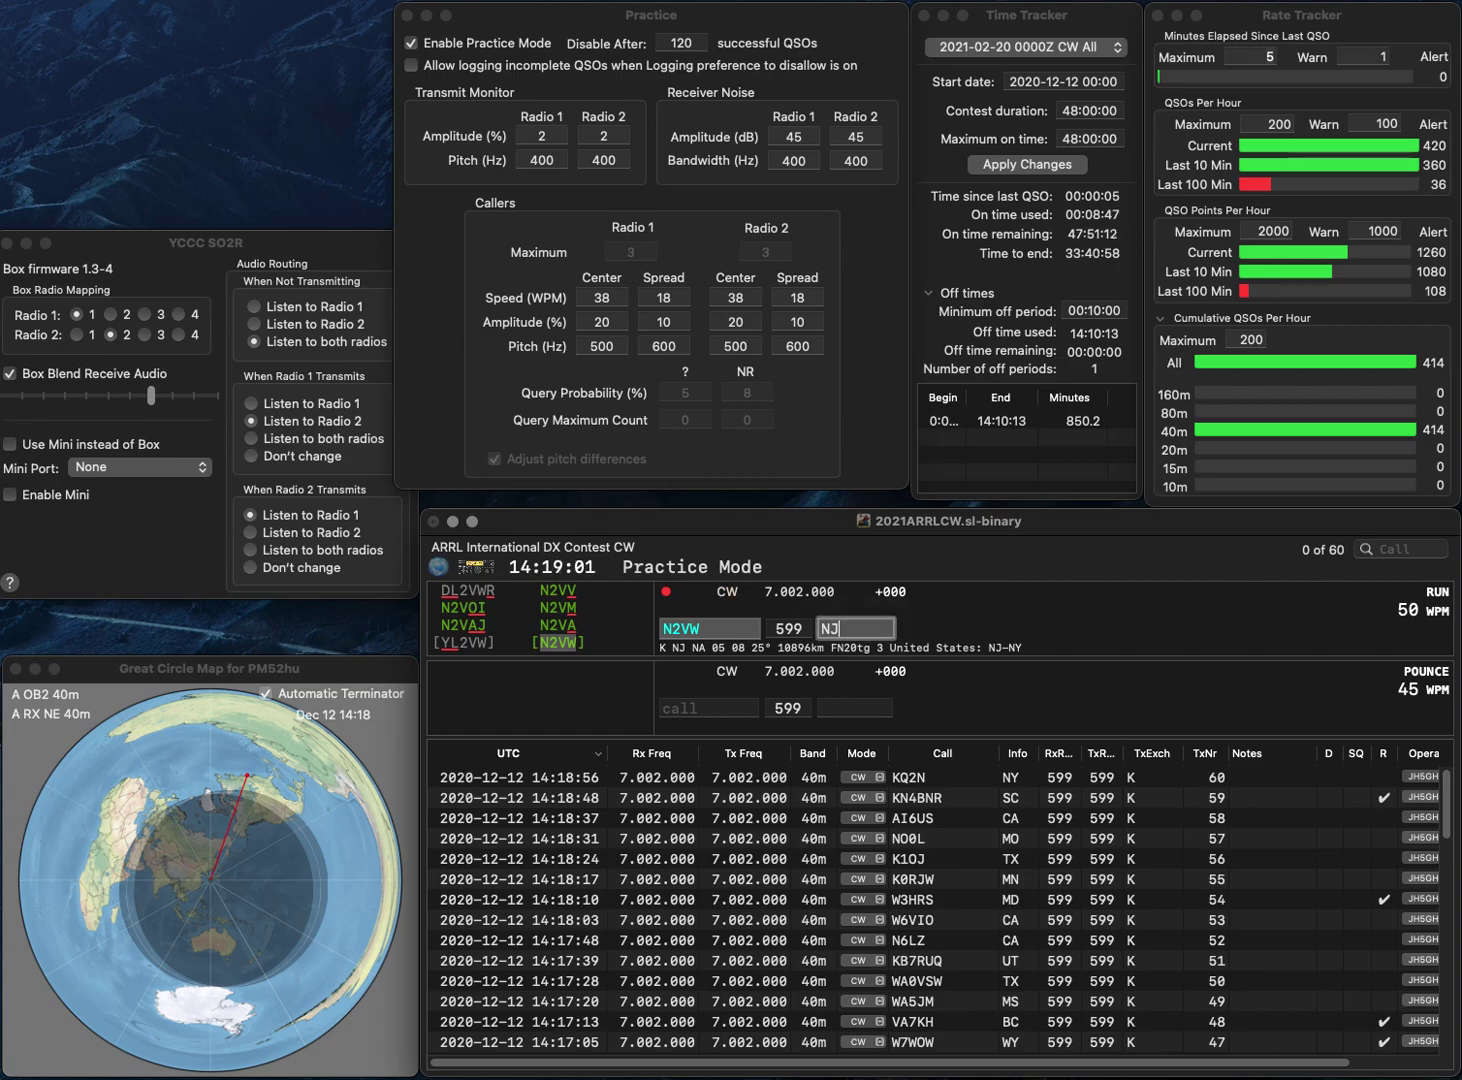
key(Return)
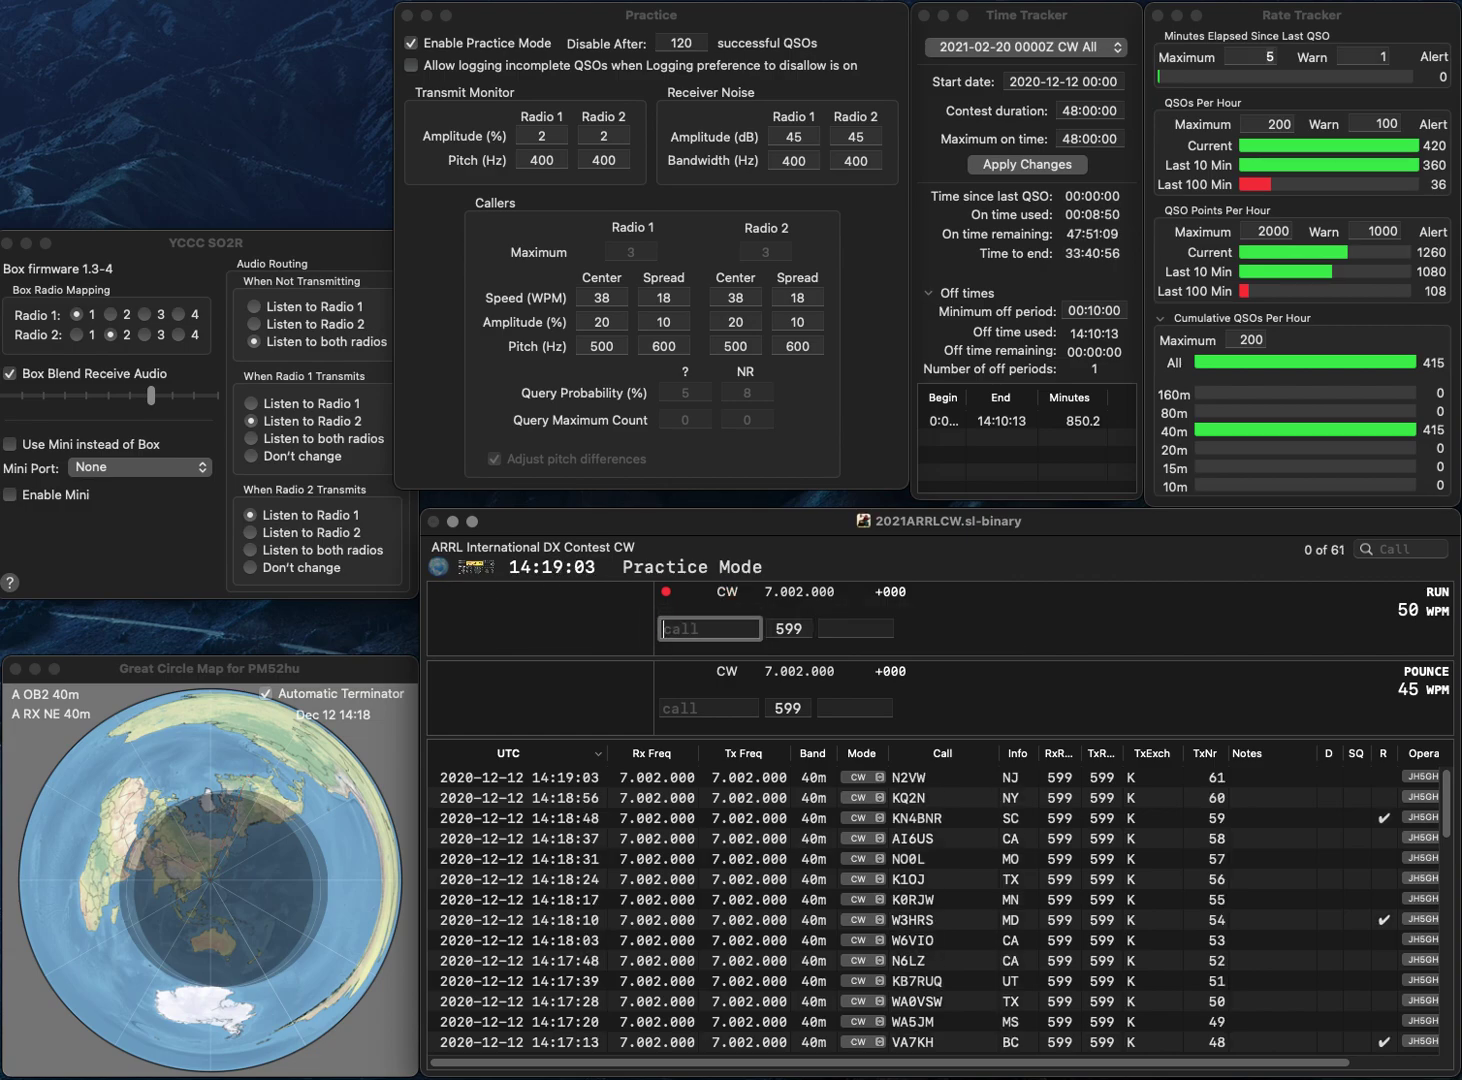
text(VA1OP)
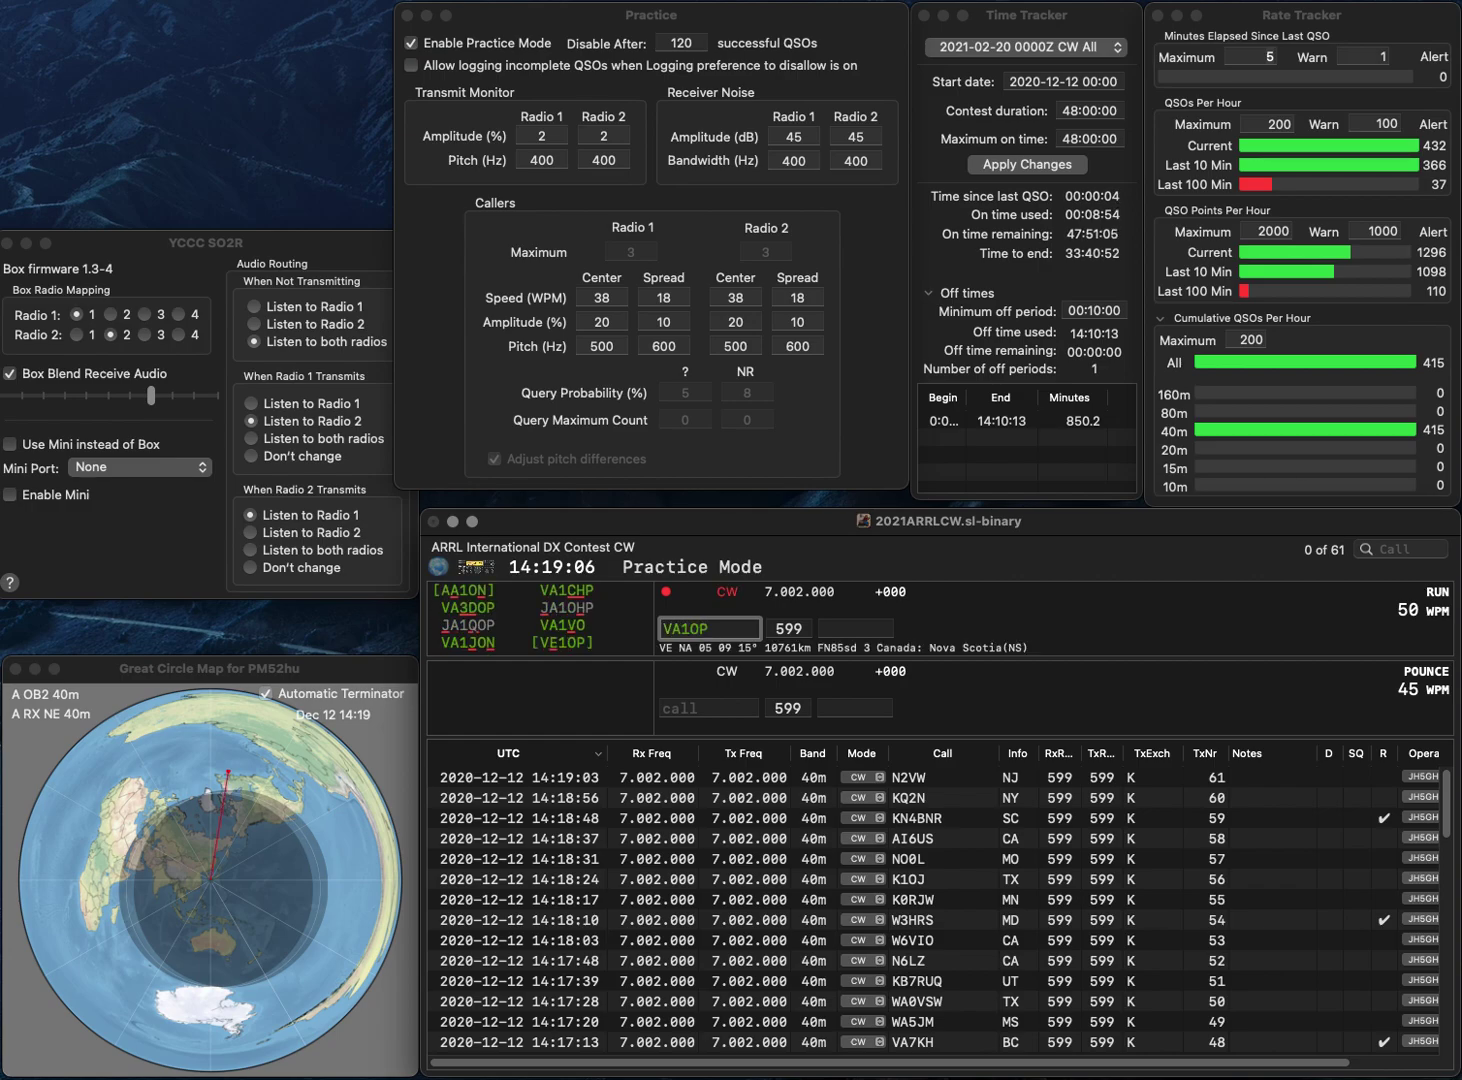
key(Left)
key(Left)
key(Left)
key(BackSpace)
text(E)
key(Tab)
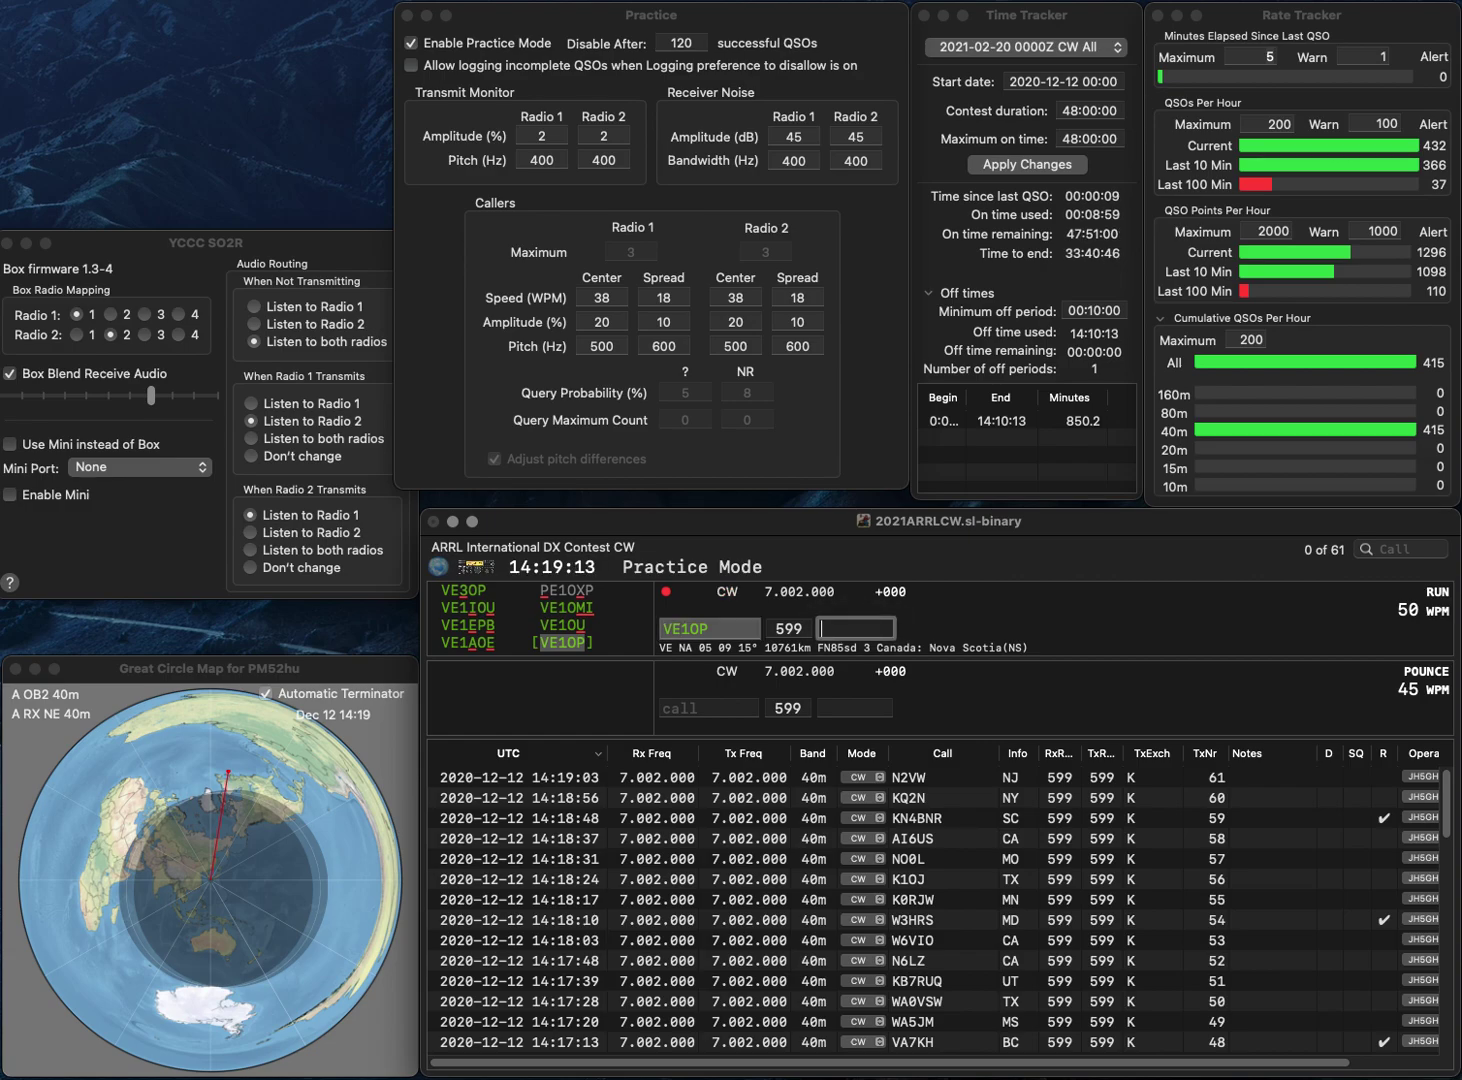
text(NS)
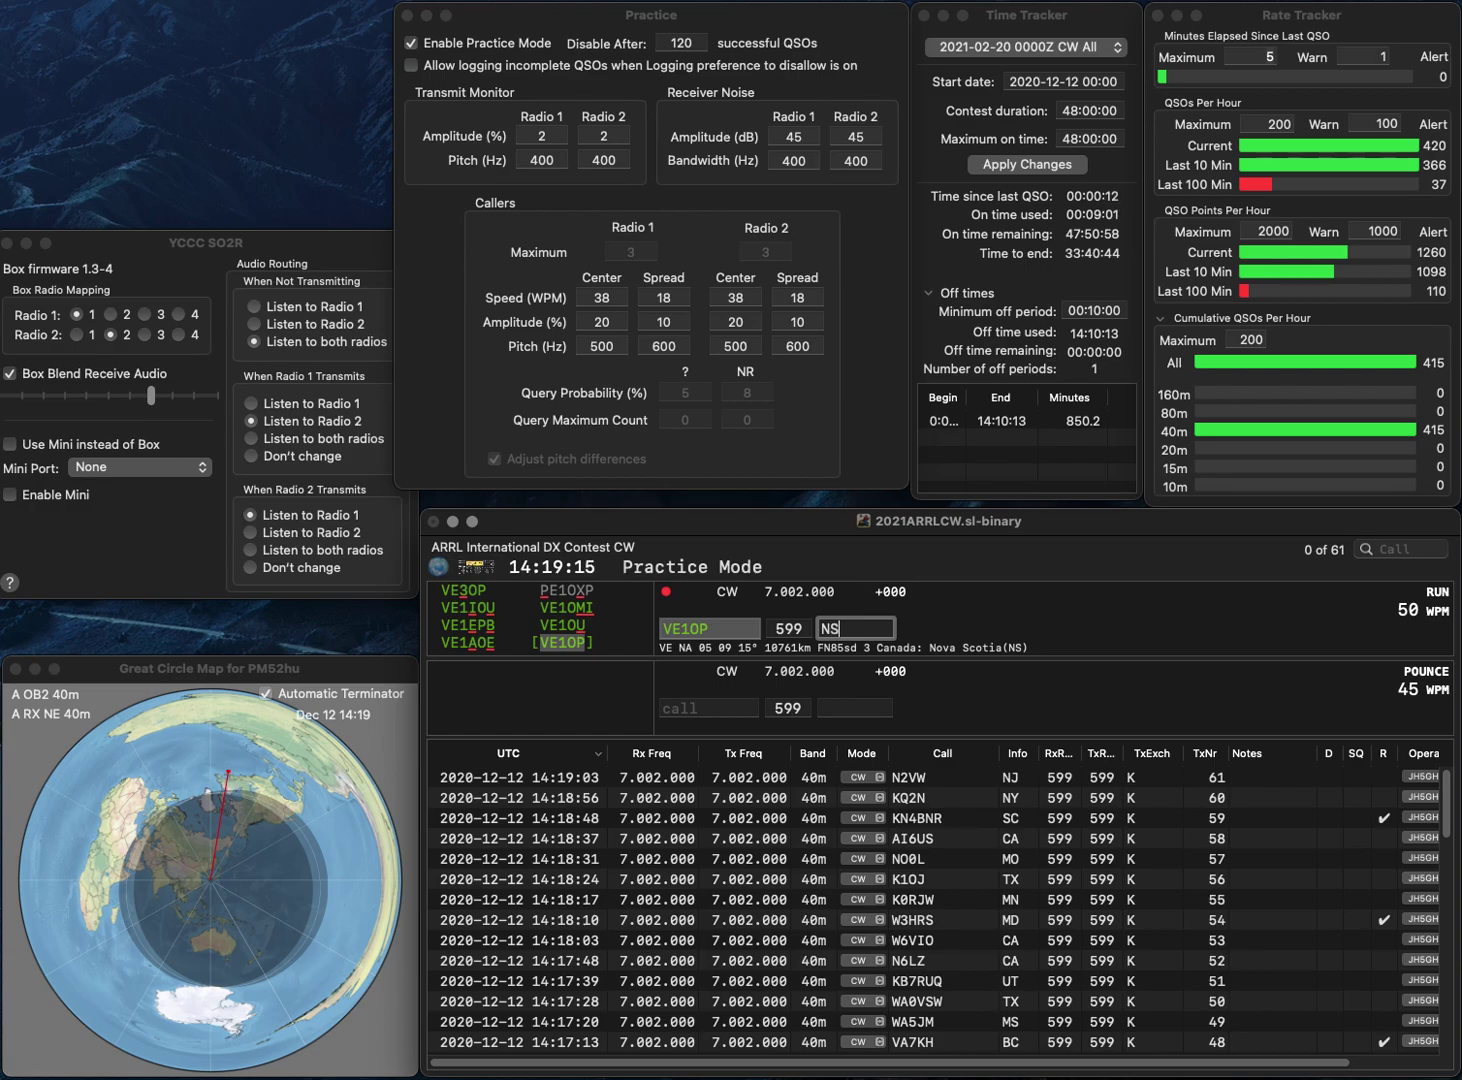
key(Return)
- Log a CW contact on the run radio with call sign WR4AY and received exchange GA
text(WA)
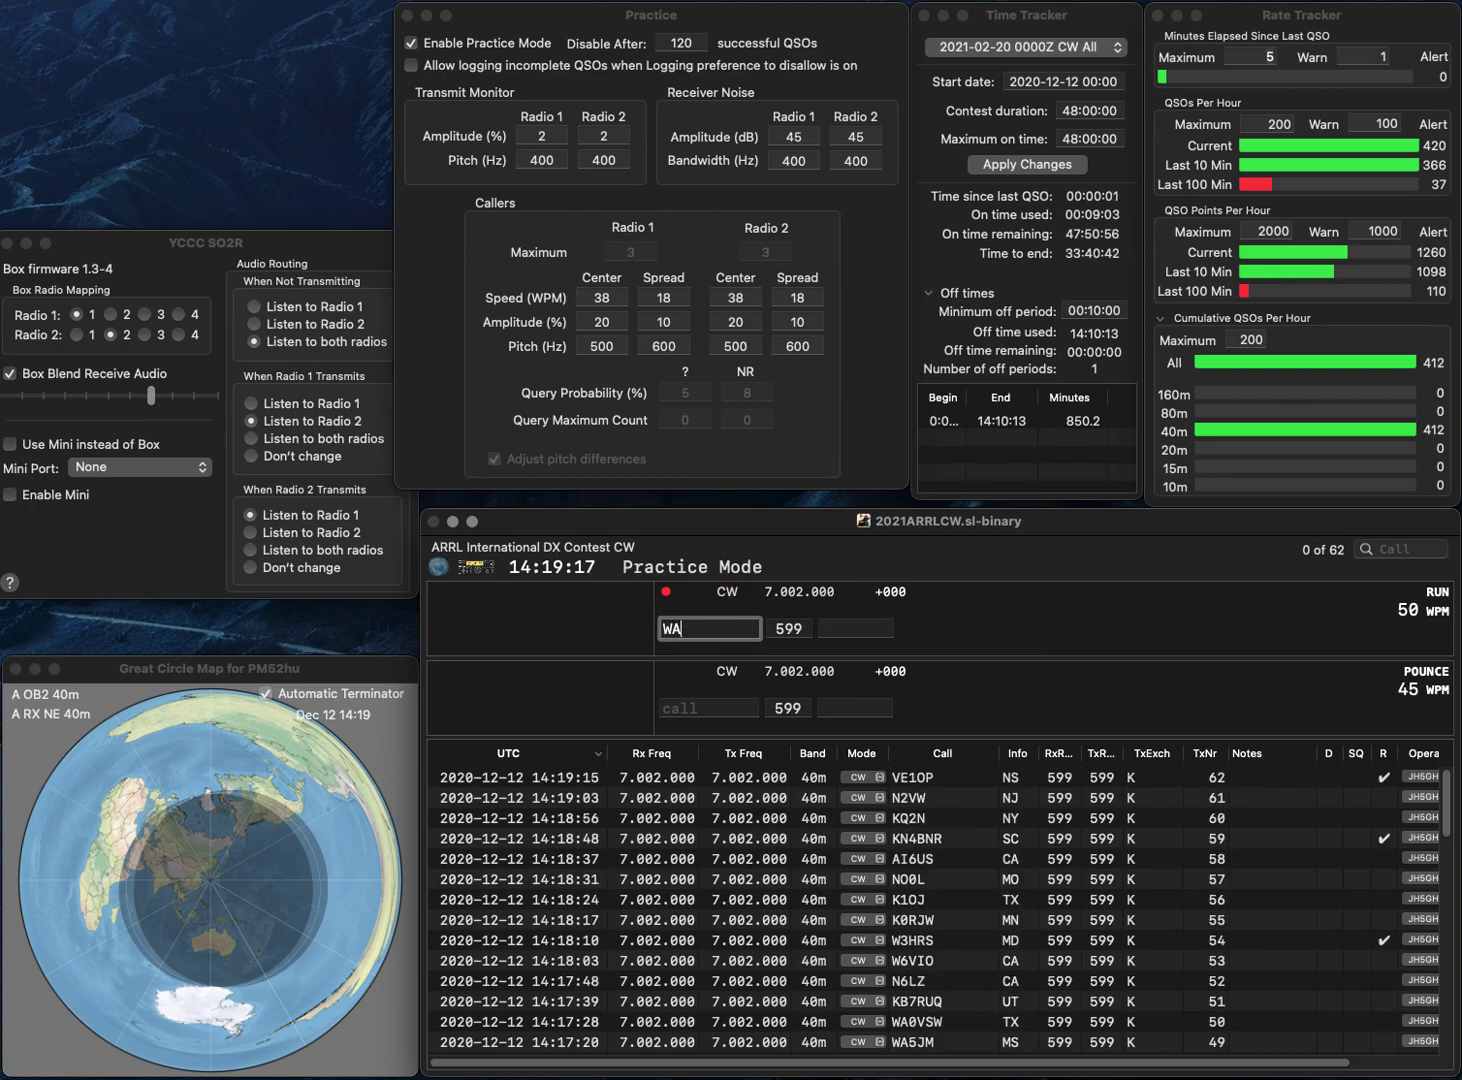
text(4)
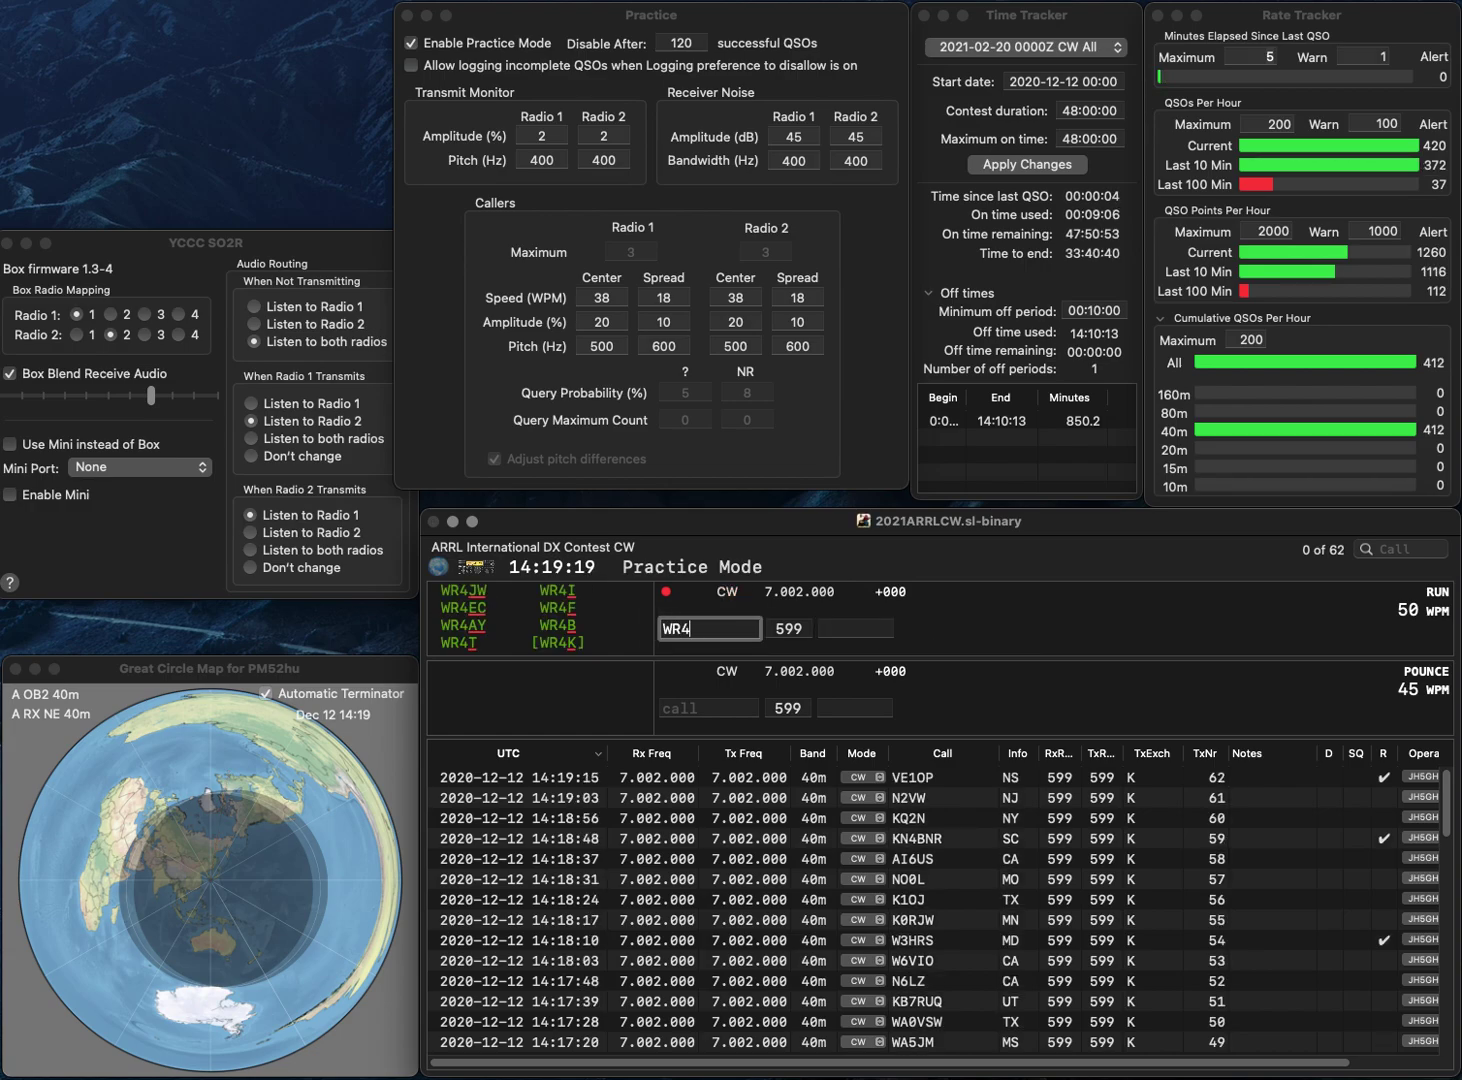
text(AY)
key(space)
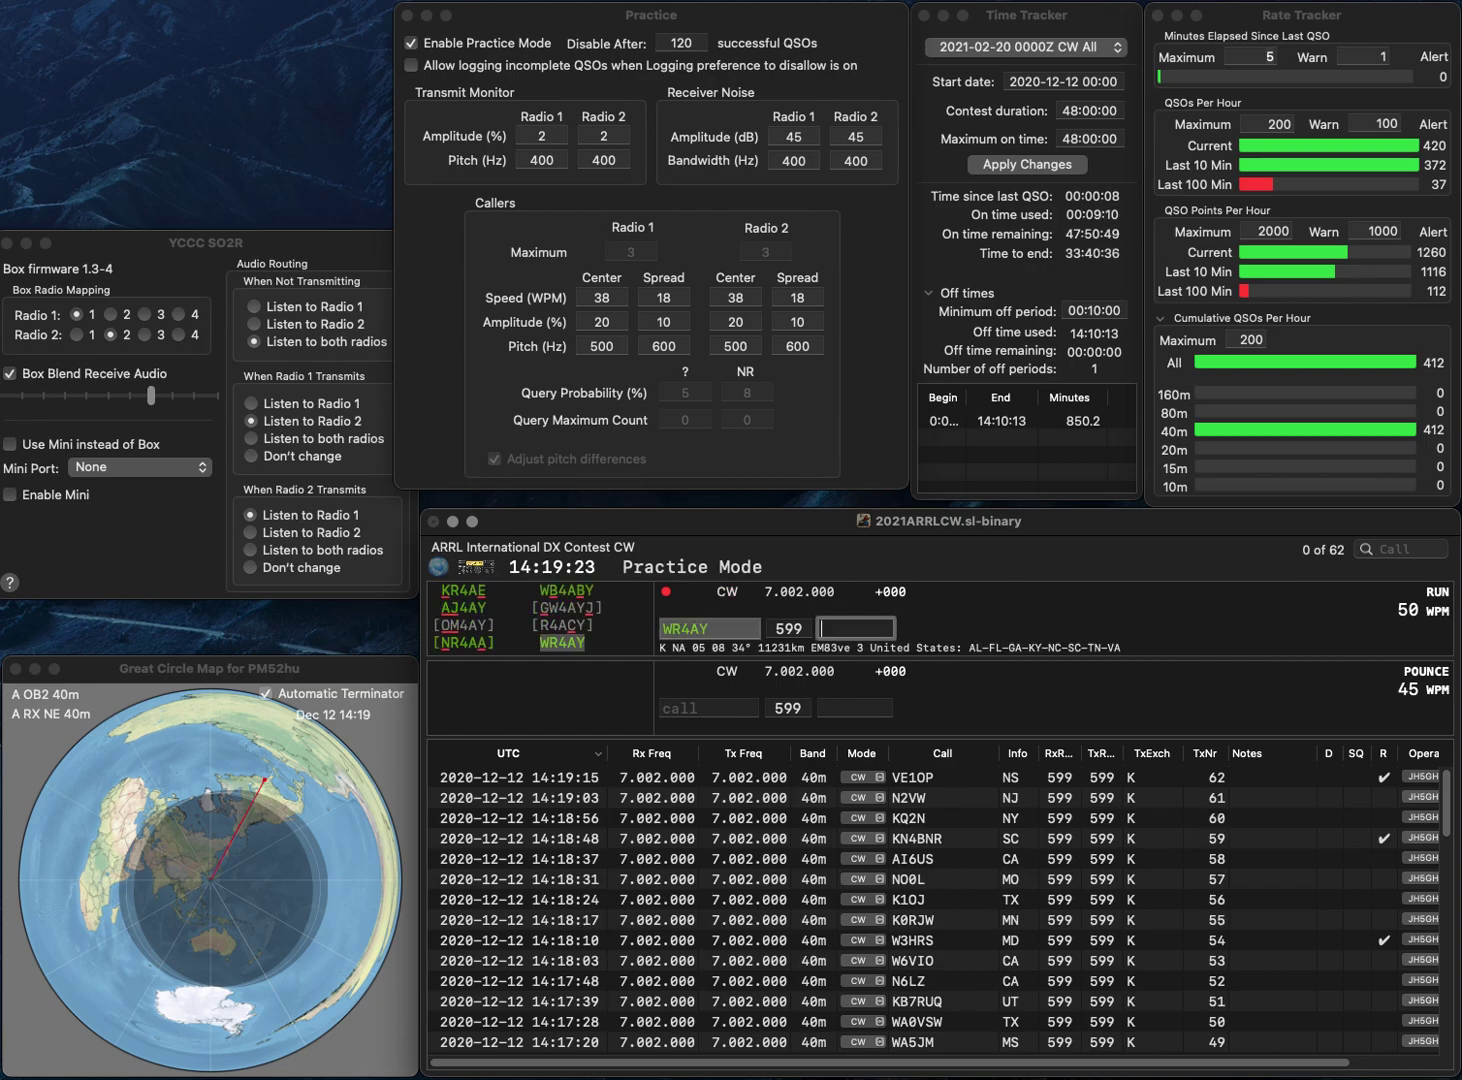
text(GA)
key(Return)
- Log a CW contact on the run radio with call sign NA4MM and received exchange AL
text(NA)
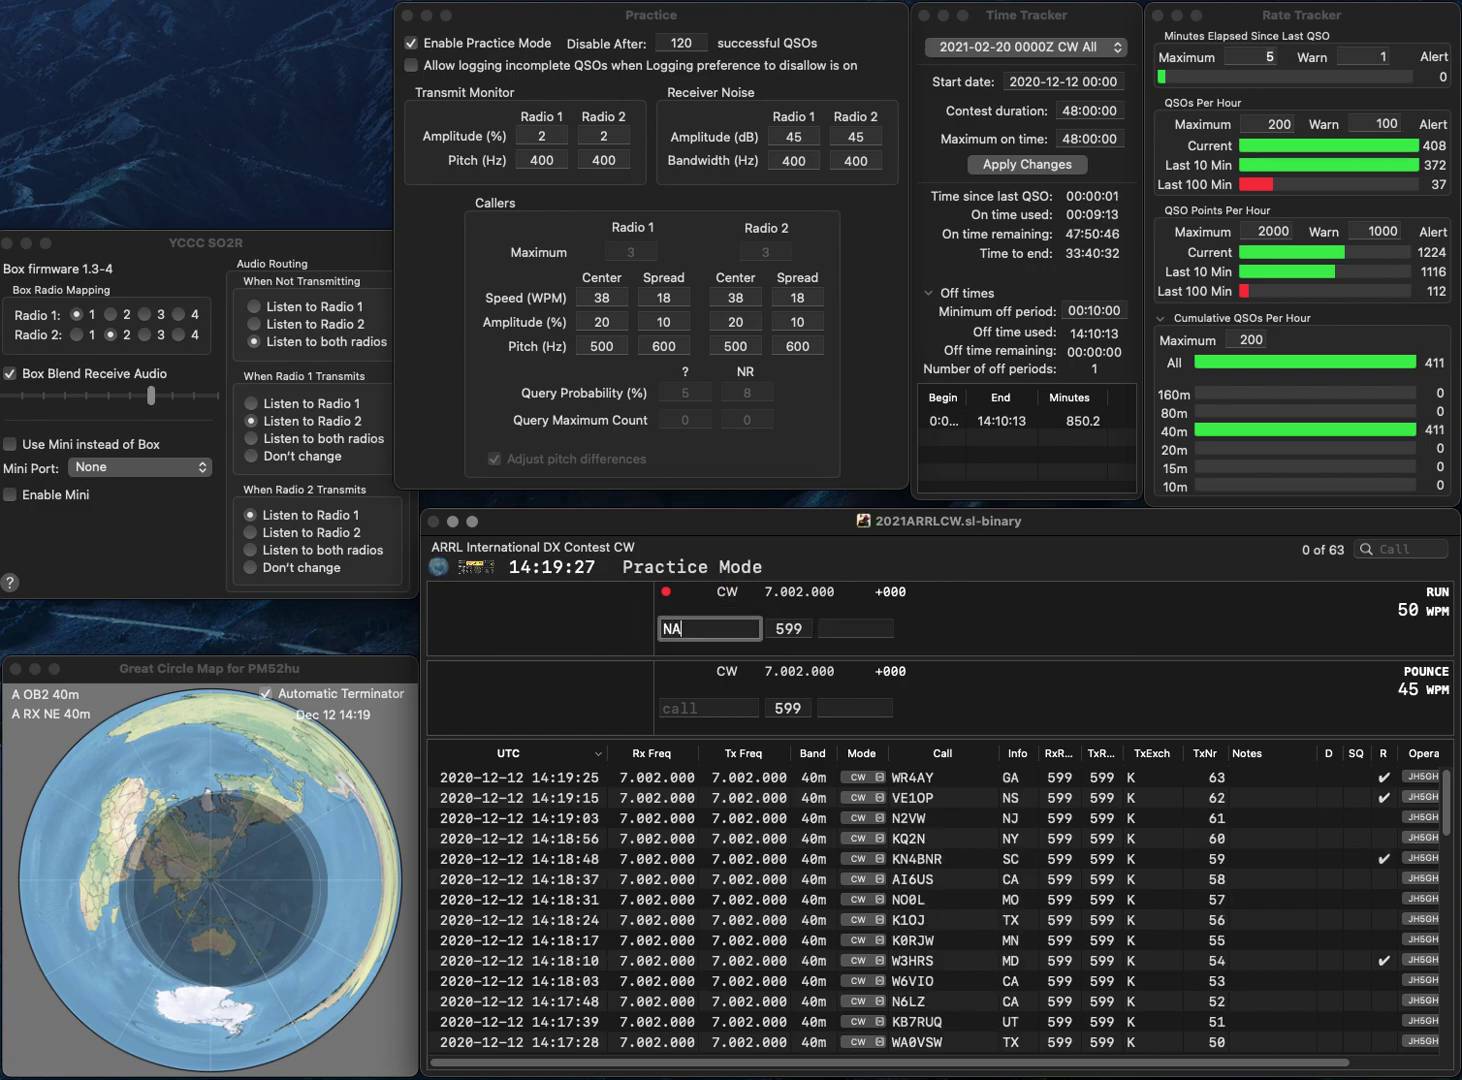
text(4MM)
key(Tab)
text(AL)
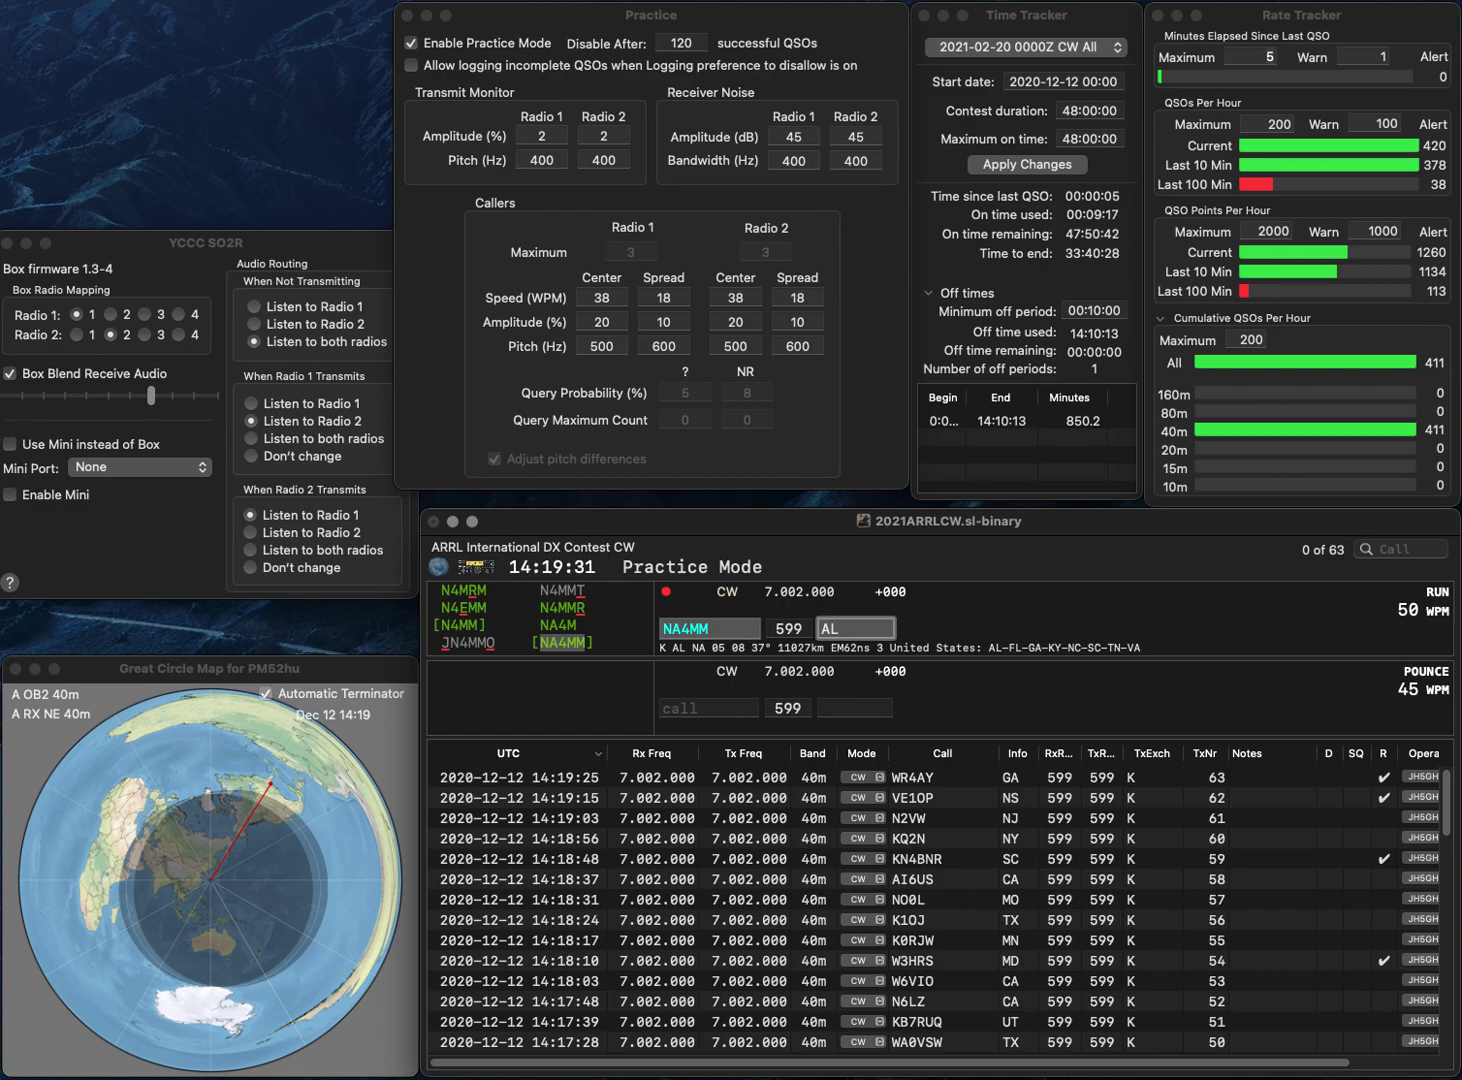
key(Return)
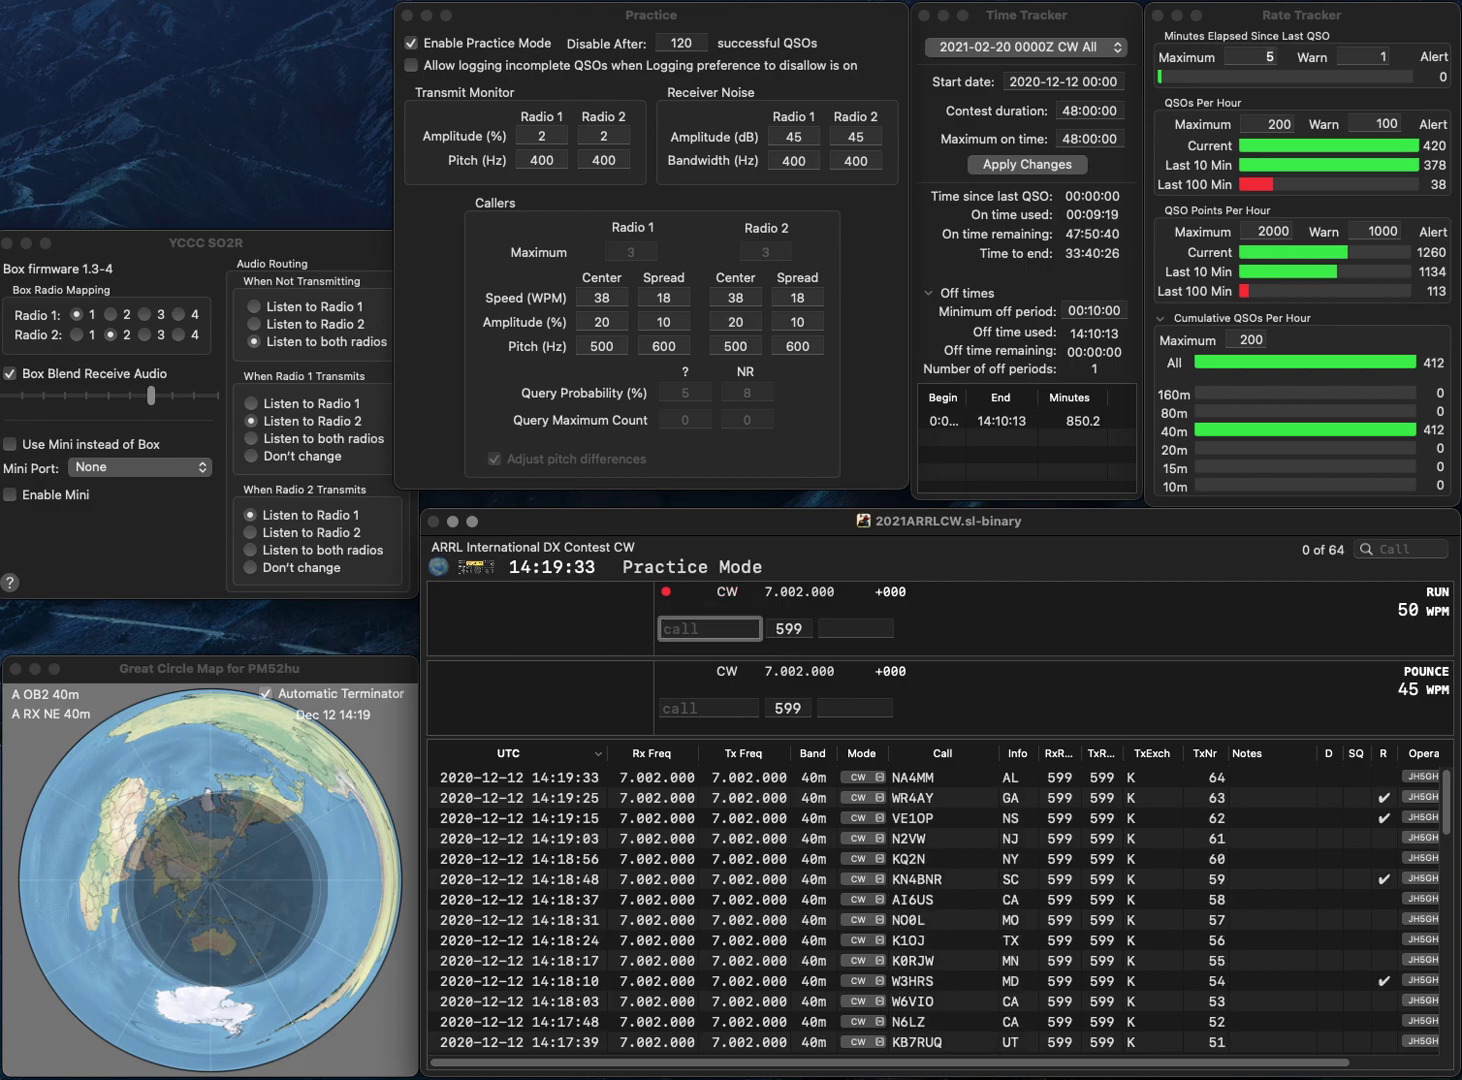
- Log a CW contact on the run radio with call sign N8CL and received exchange OH
text(N8CL)
key(Return)
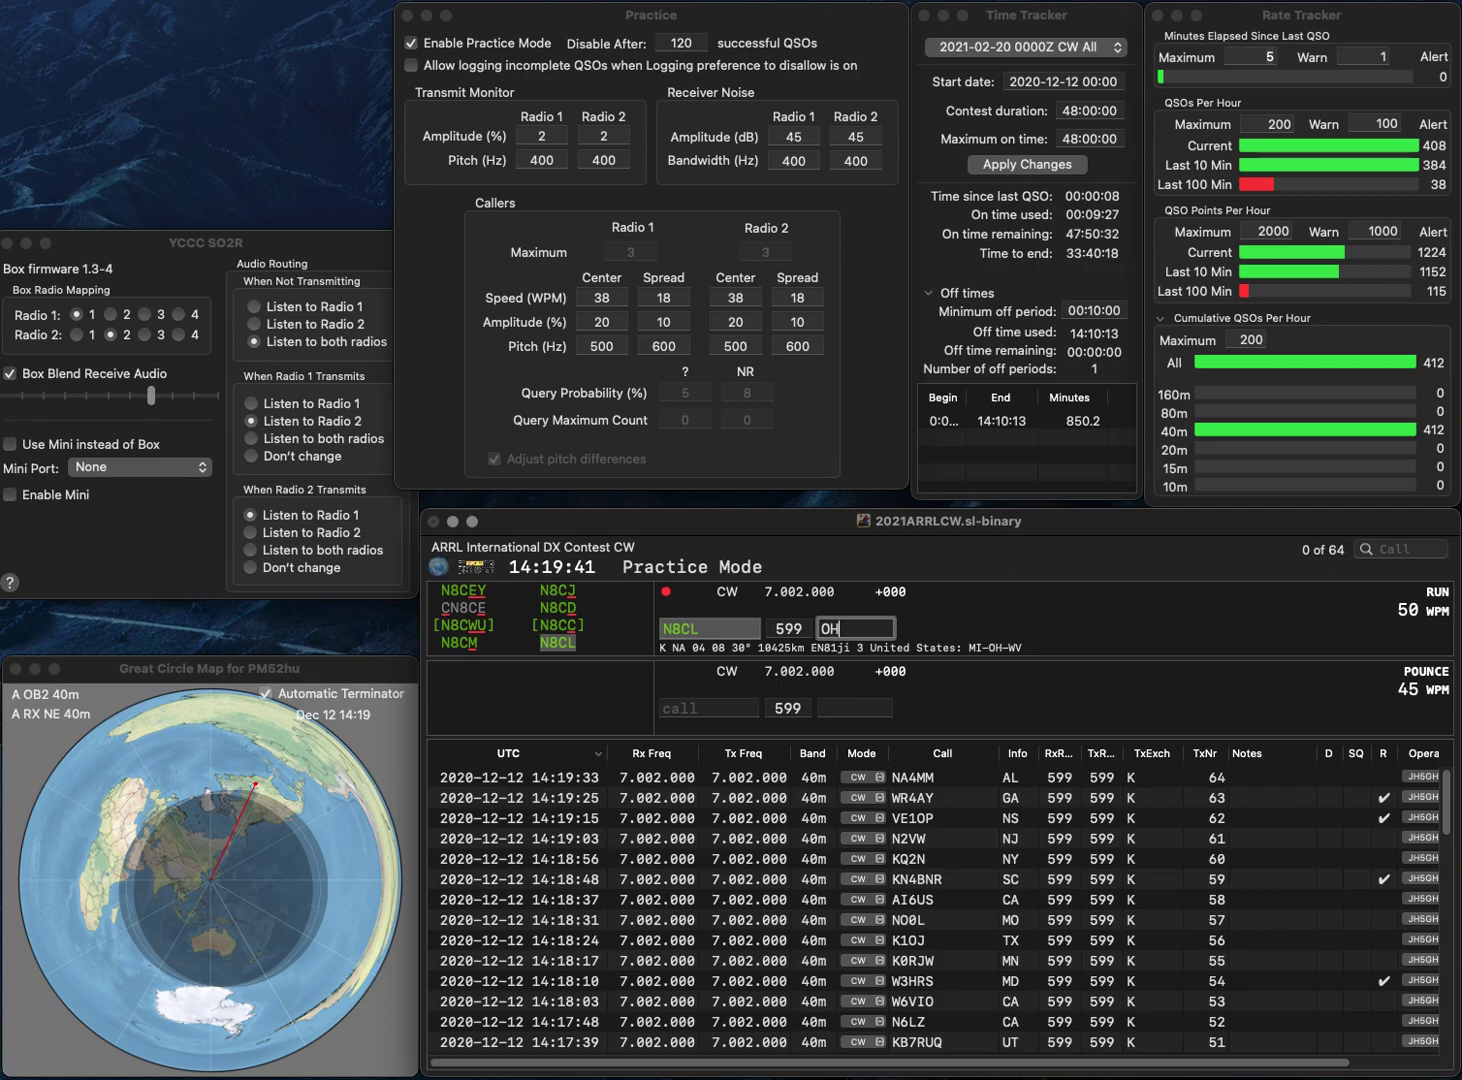
key(Return)
text(A)
key(BackSpace)
text(W)
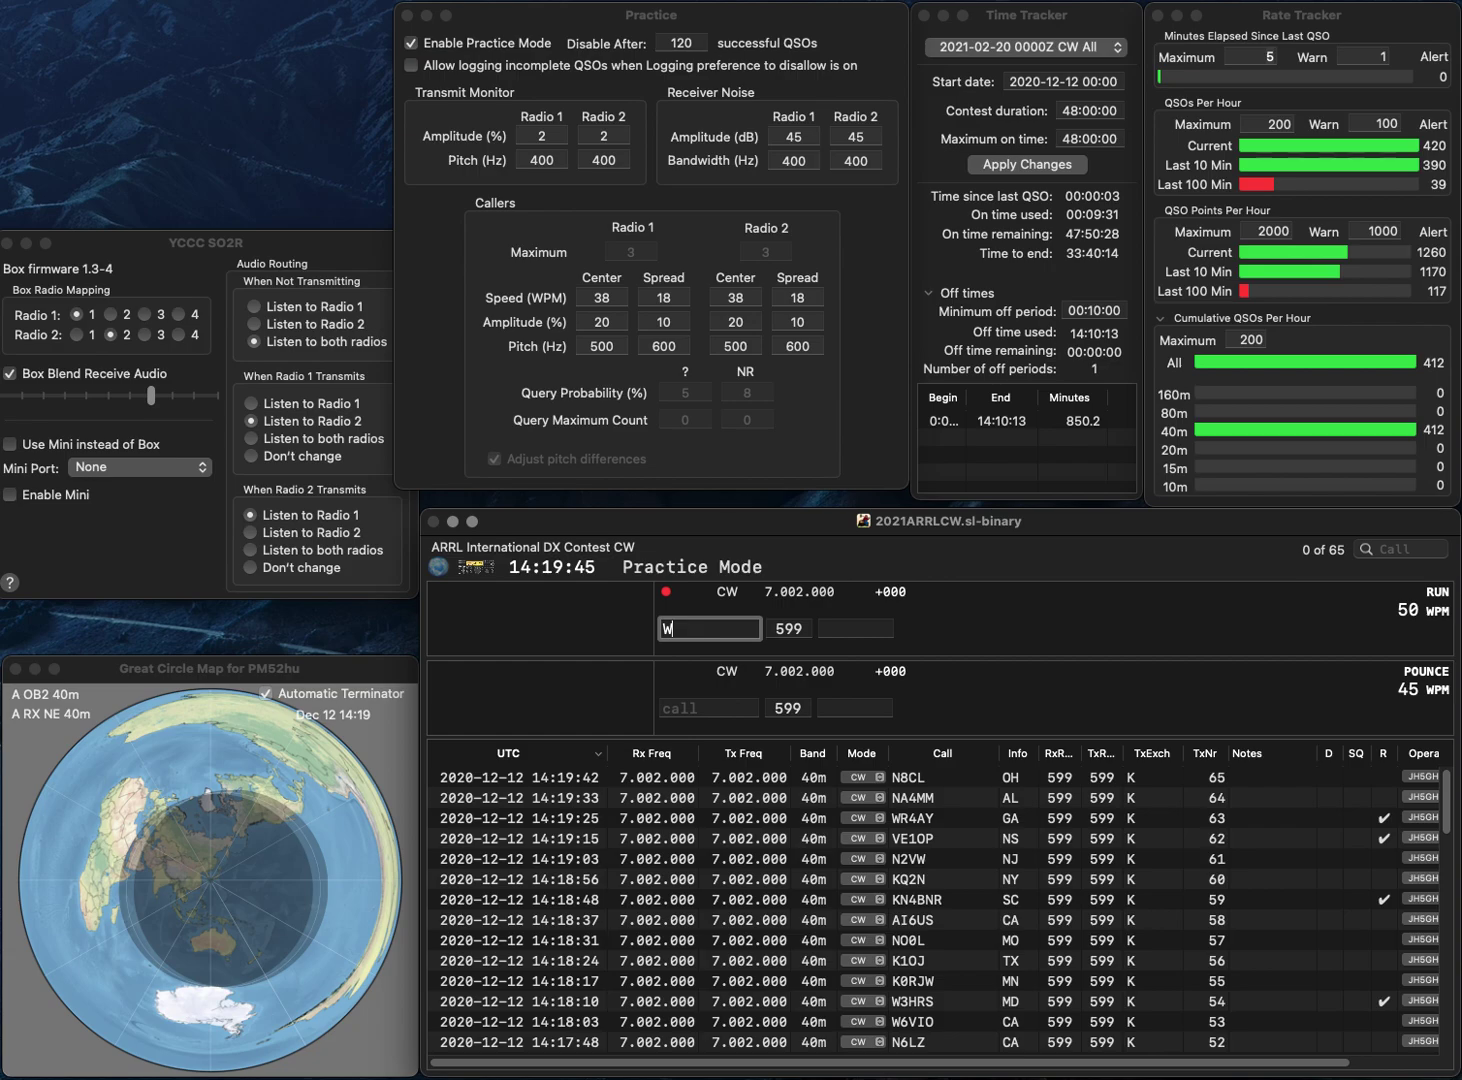
text(5QLF)
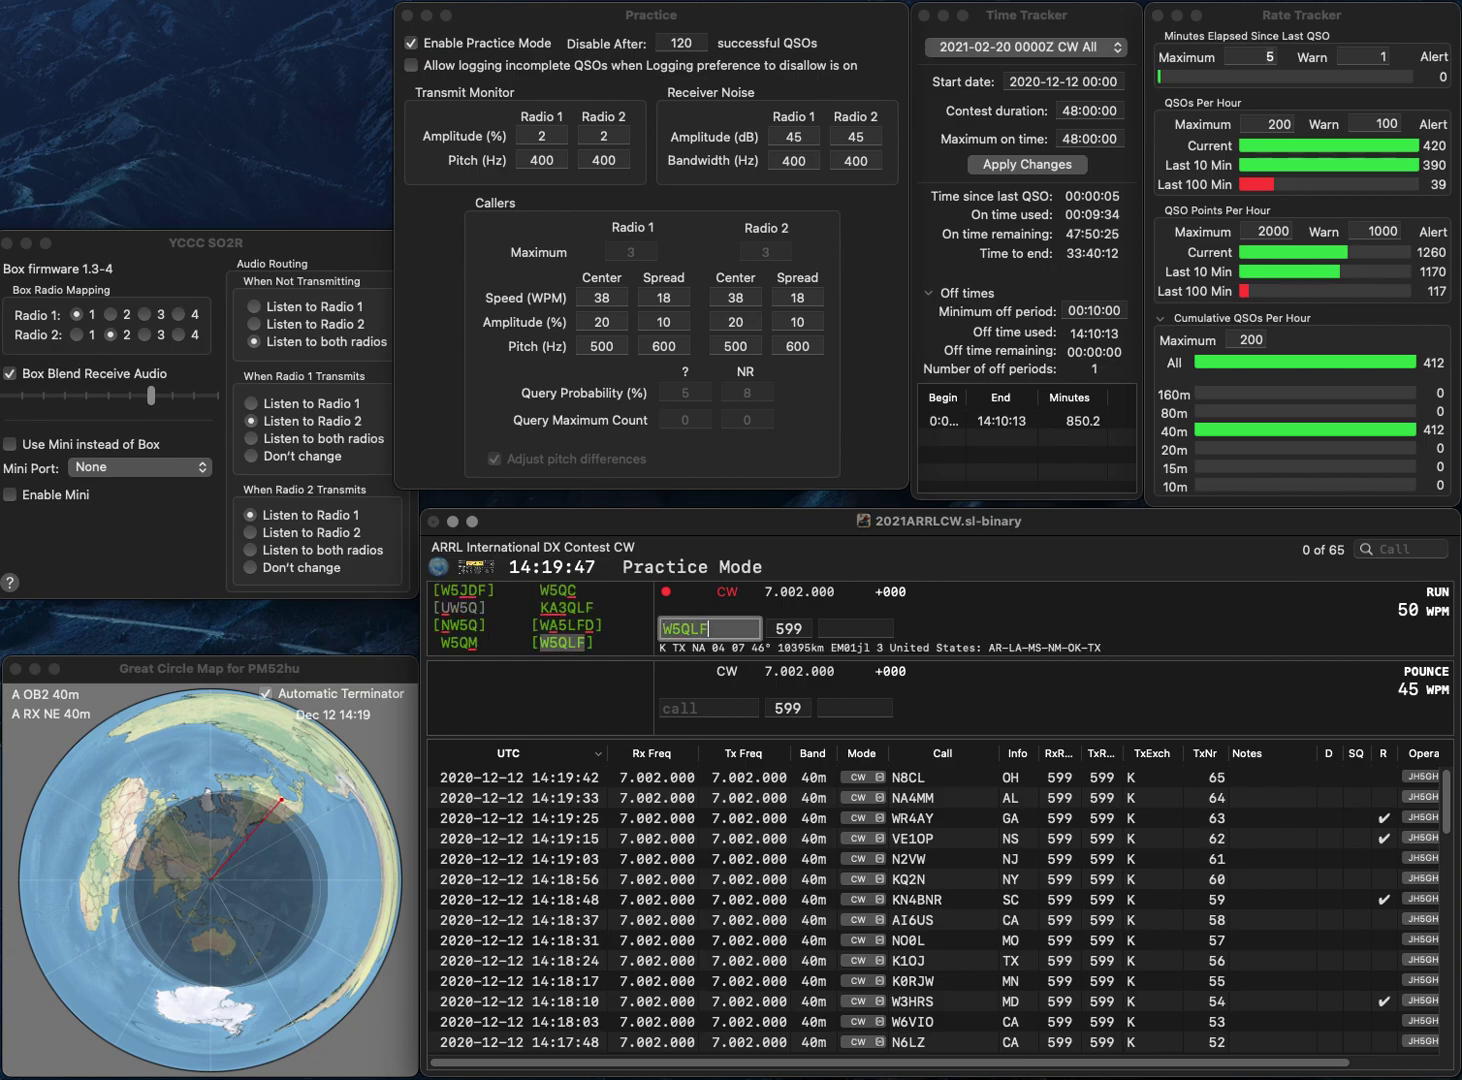
key(space)
text(TX)
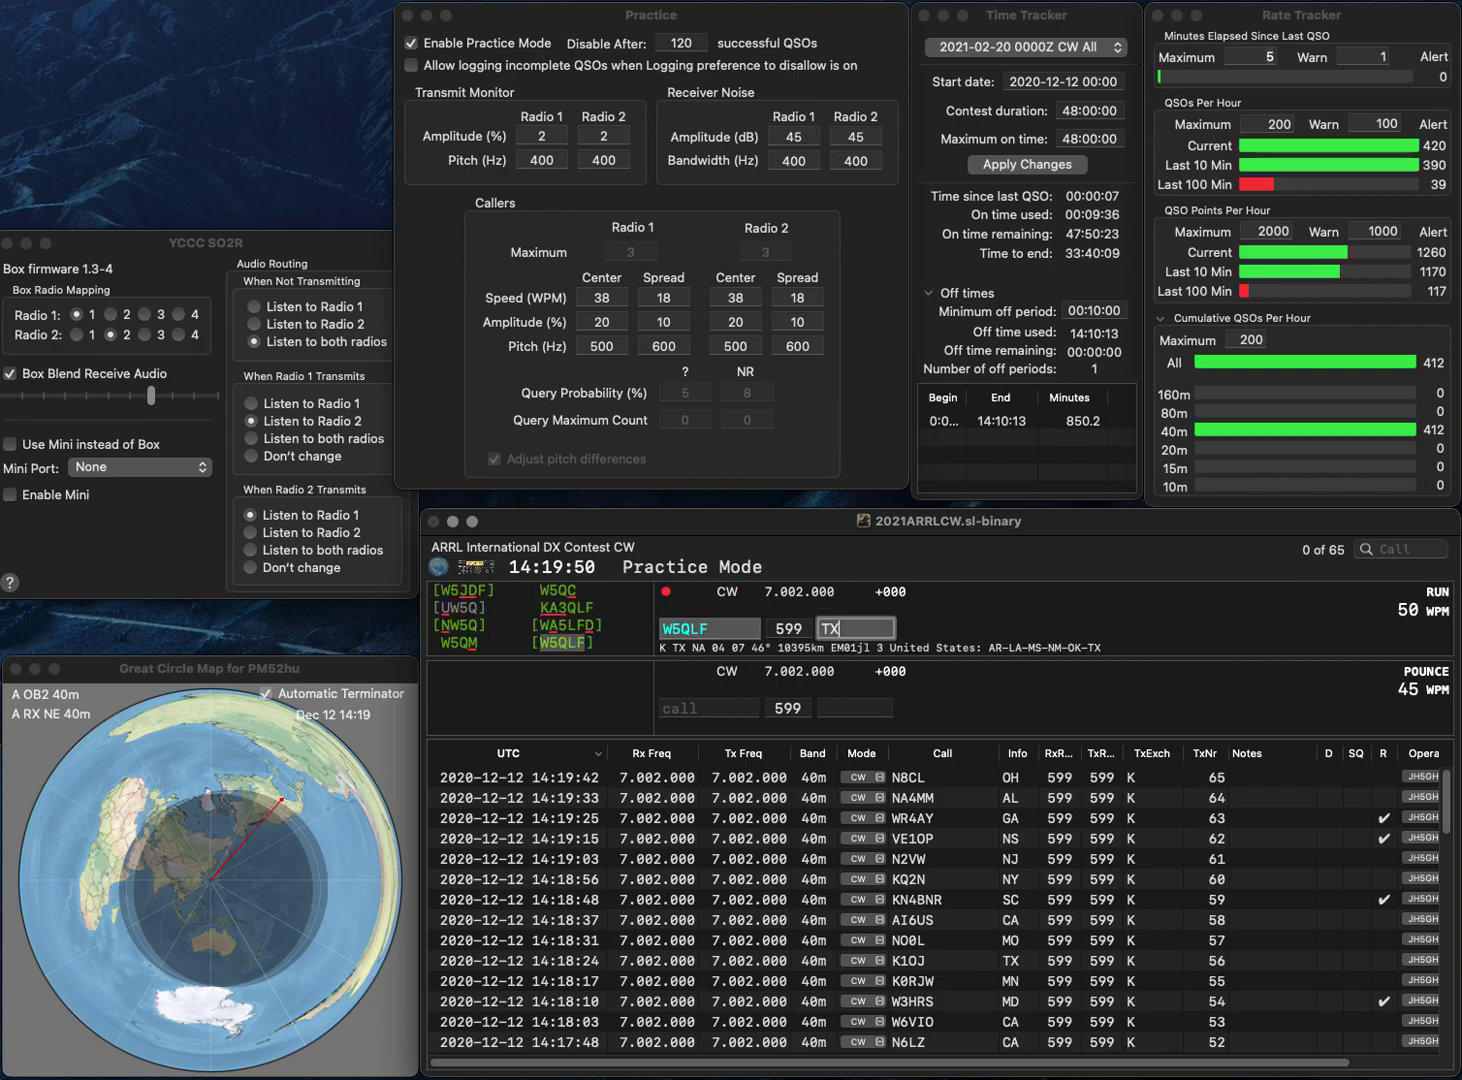
key(Return)
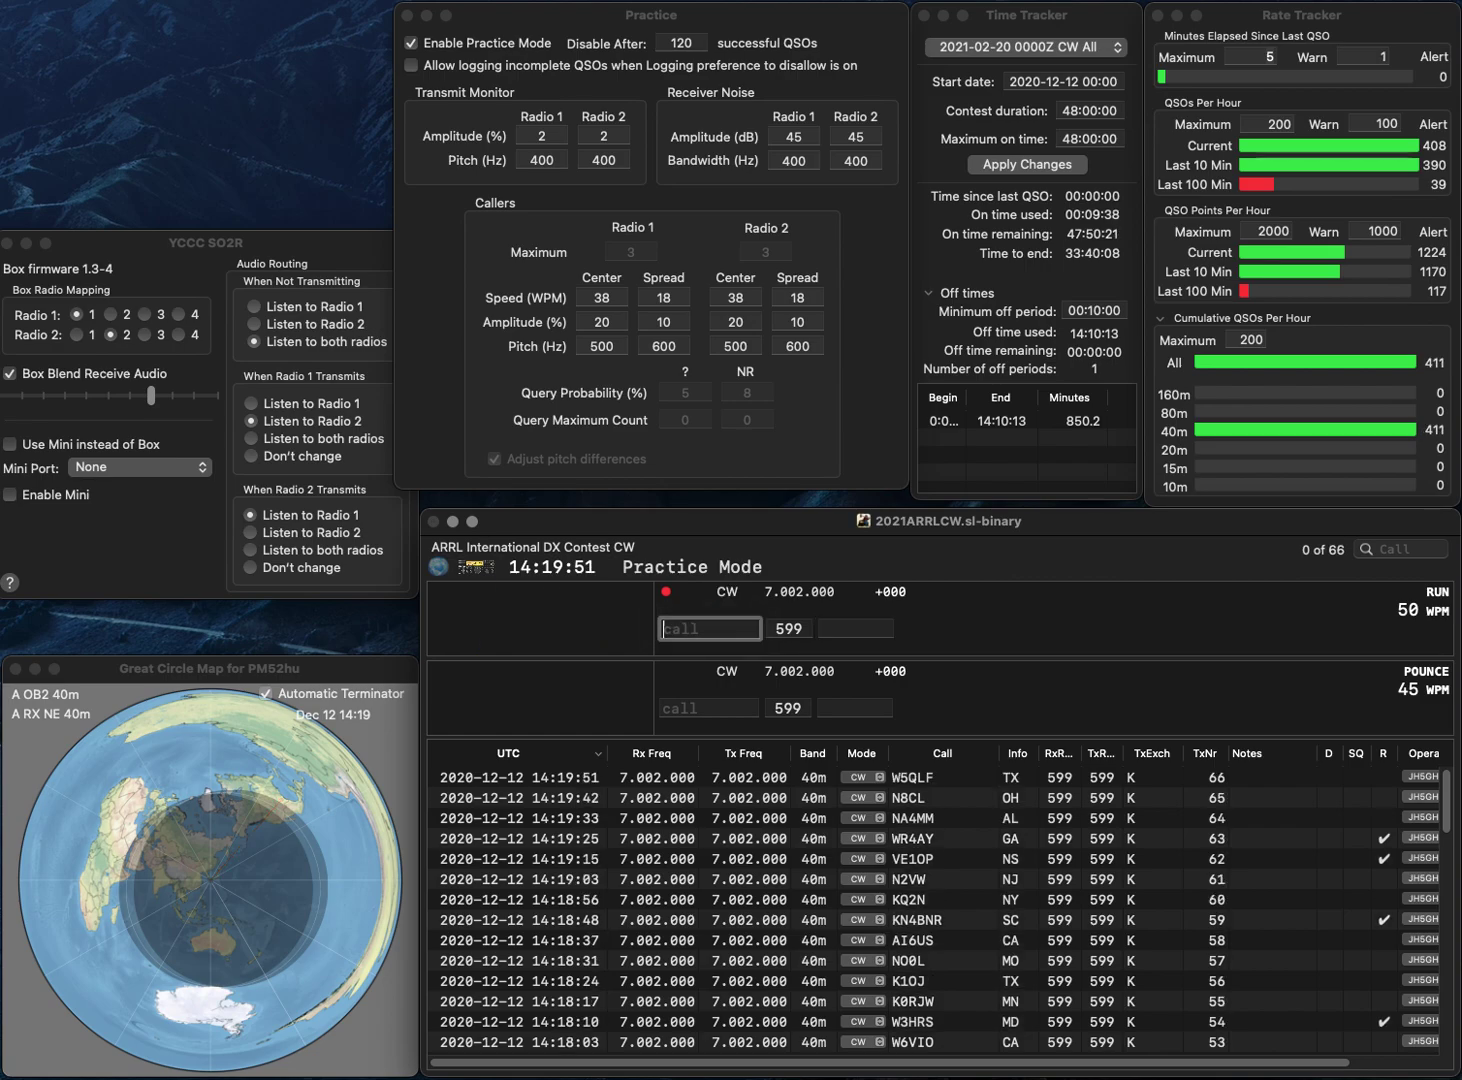
text(K2IQH)
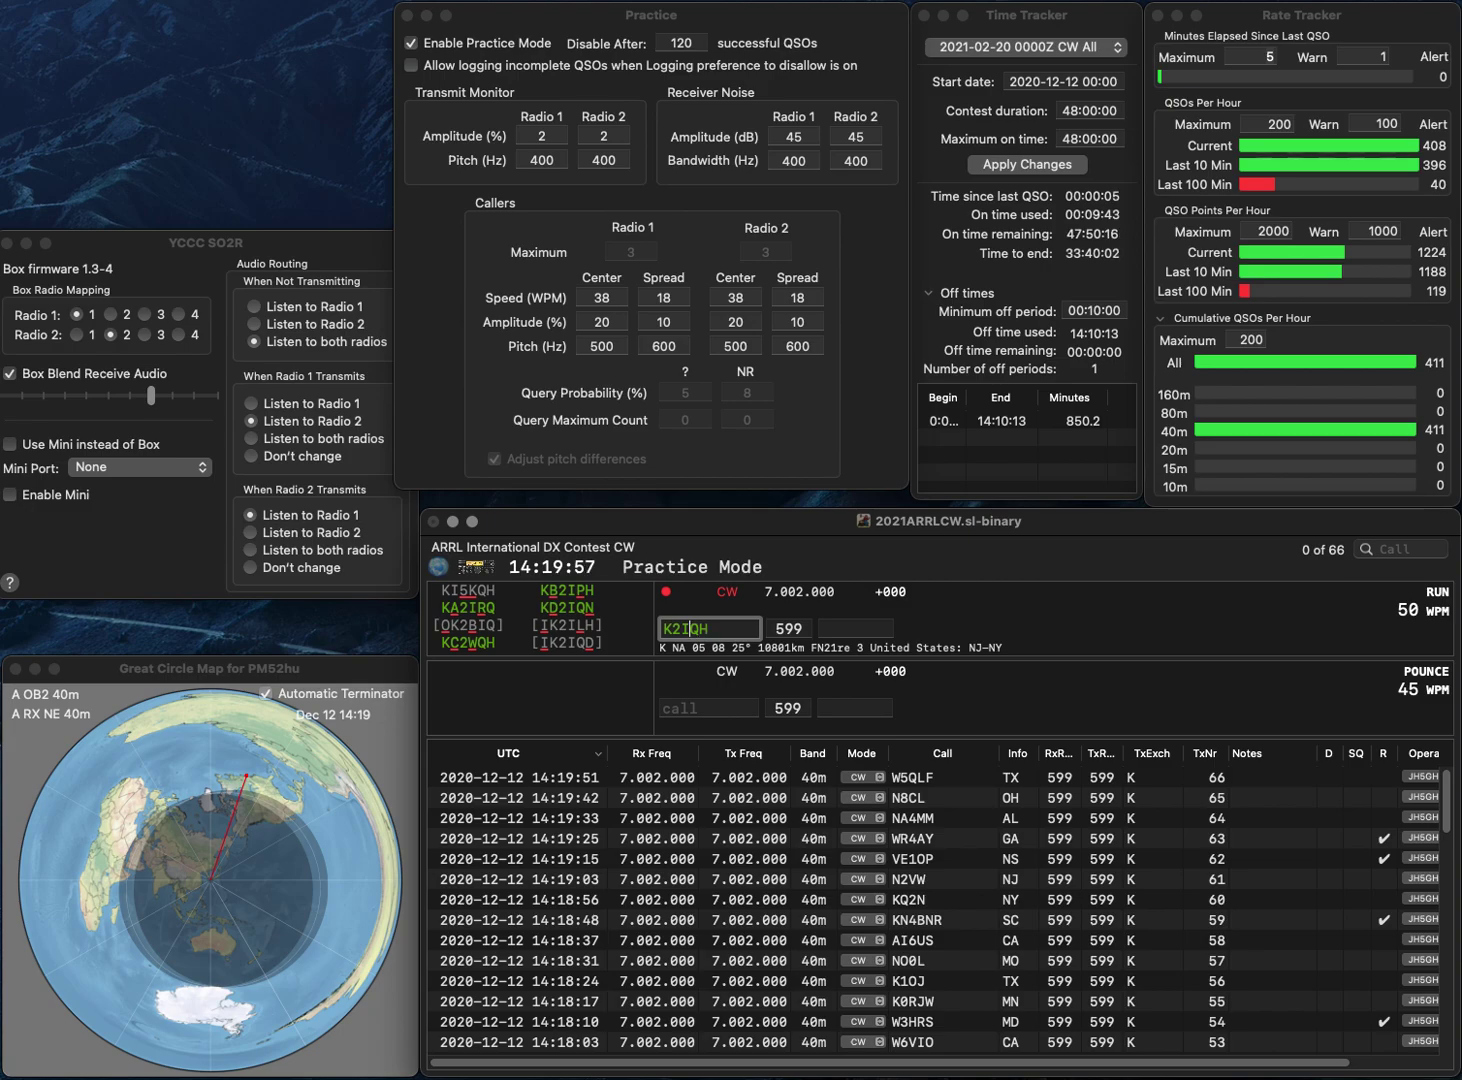
key(BackSpace)
text(S)
key(End)
key(BackSpace)
text(S)
key(Return)
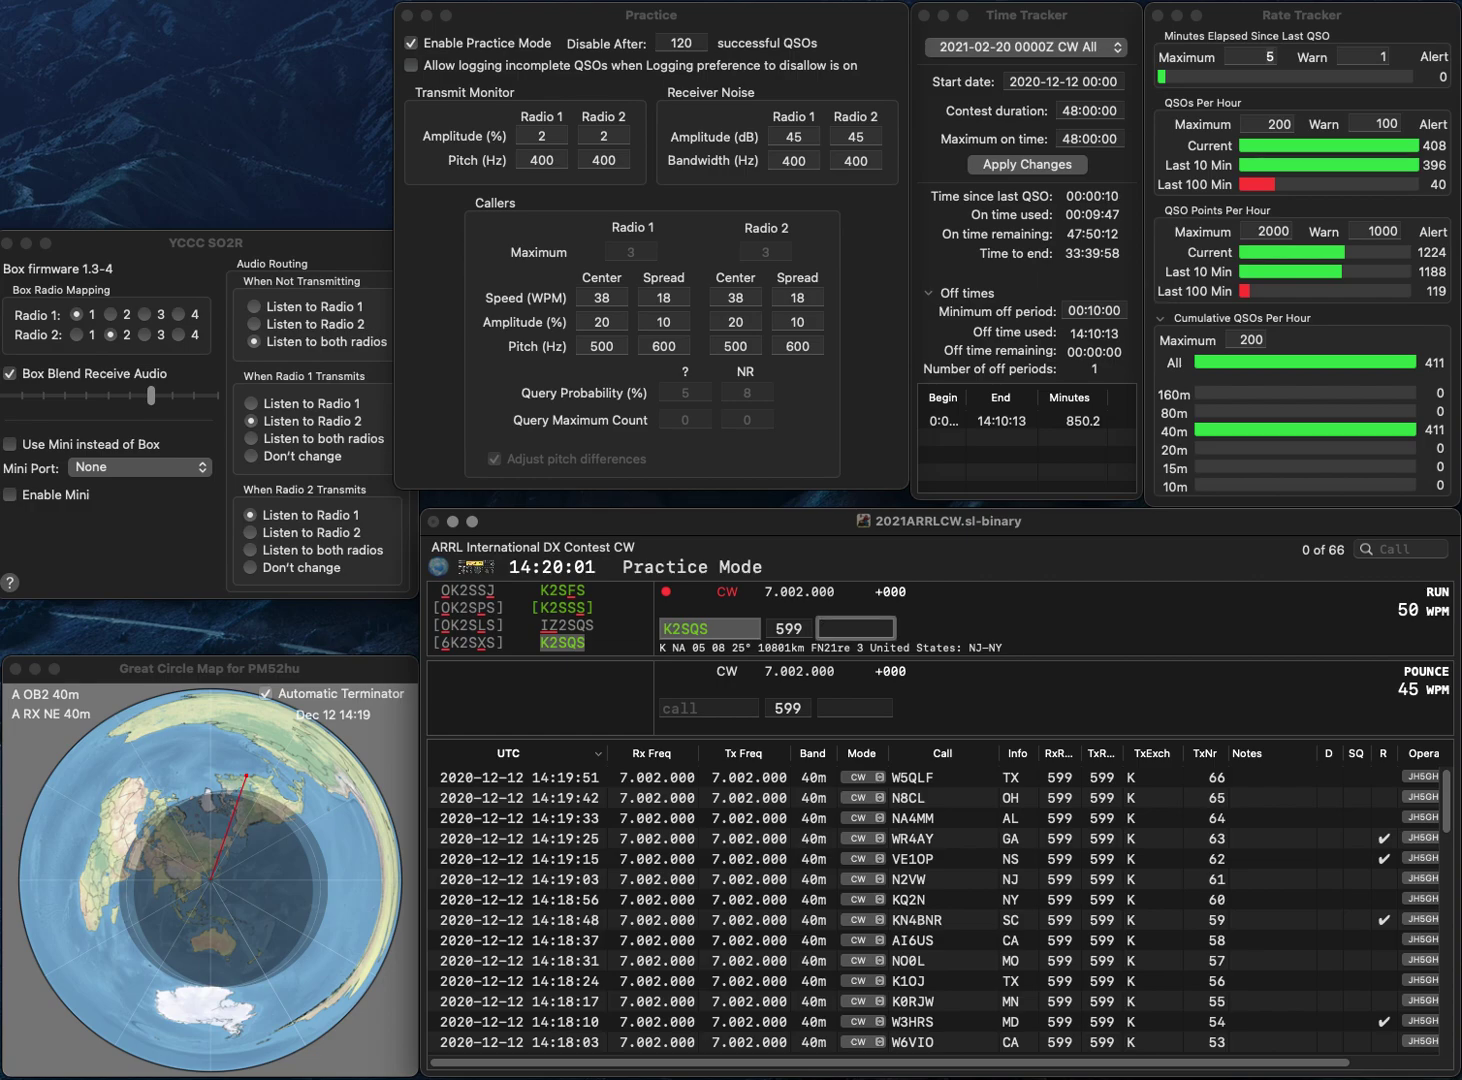
text(NY)
key(Return)
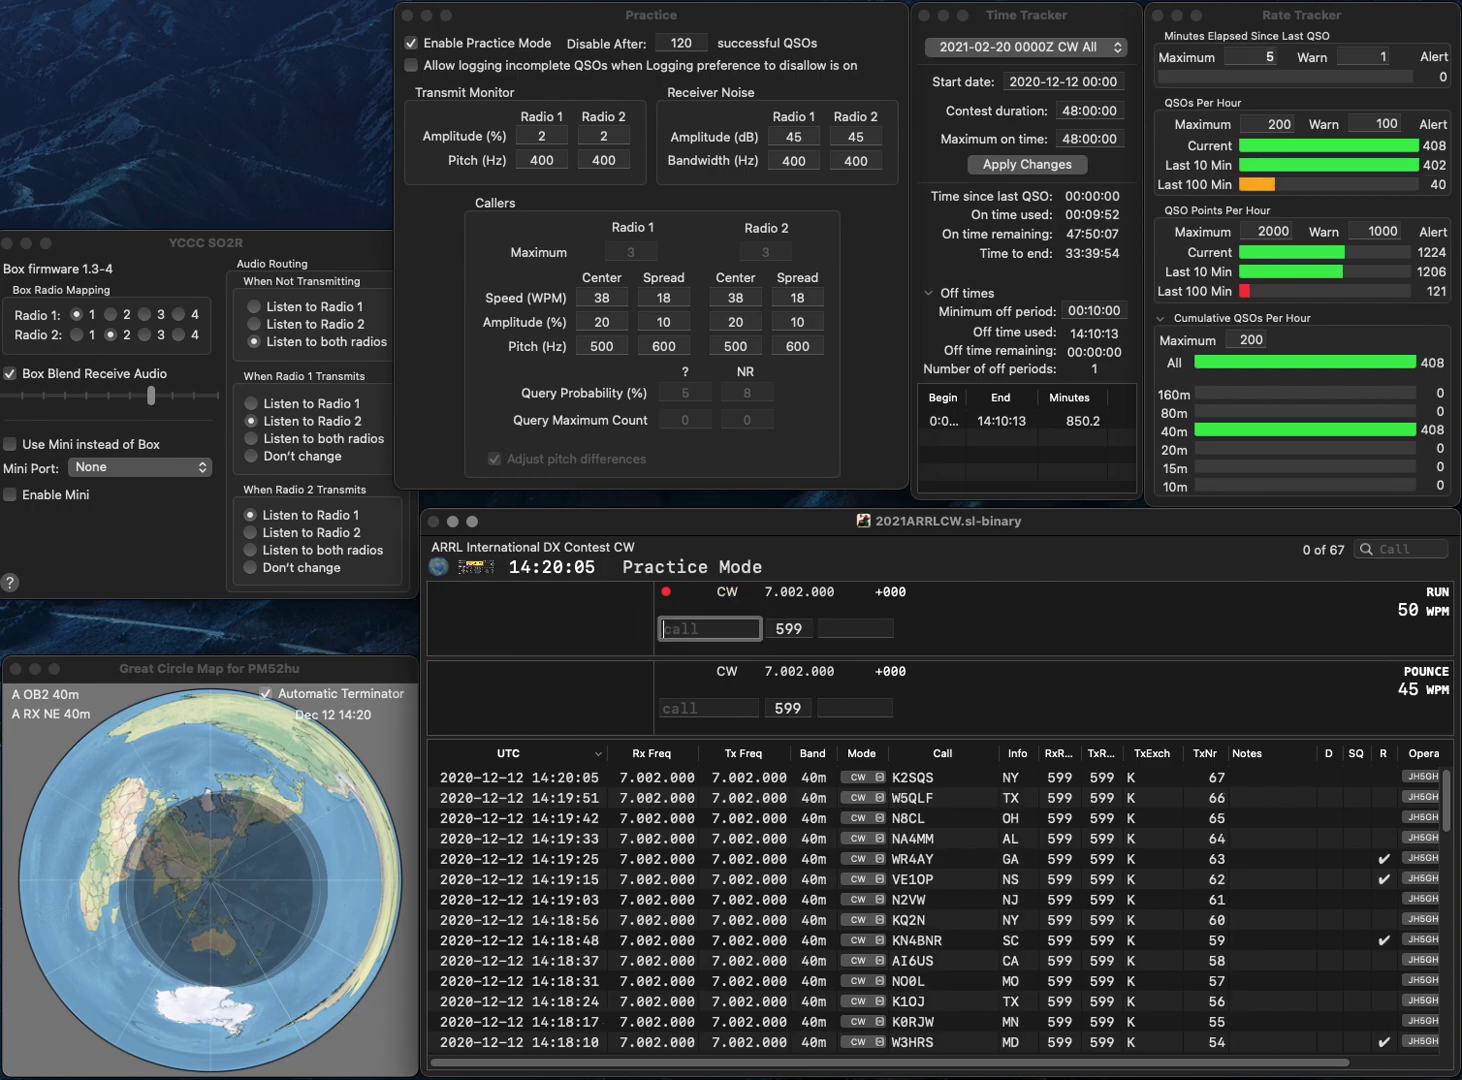
text(N6MM)
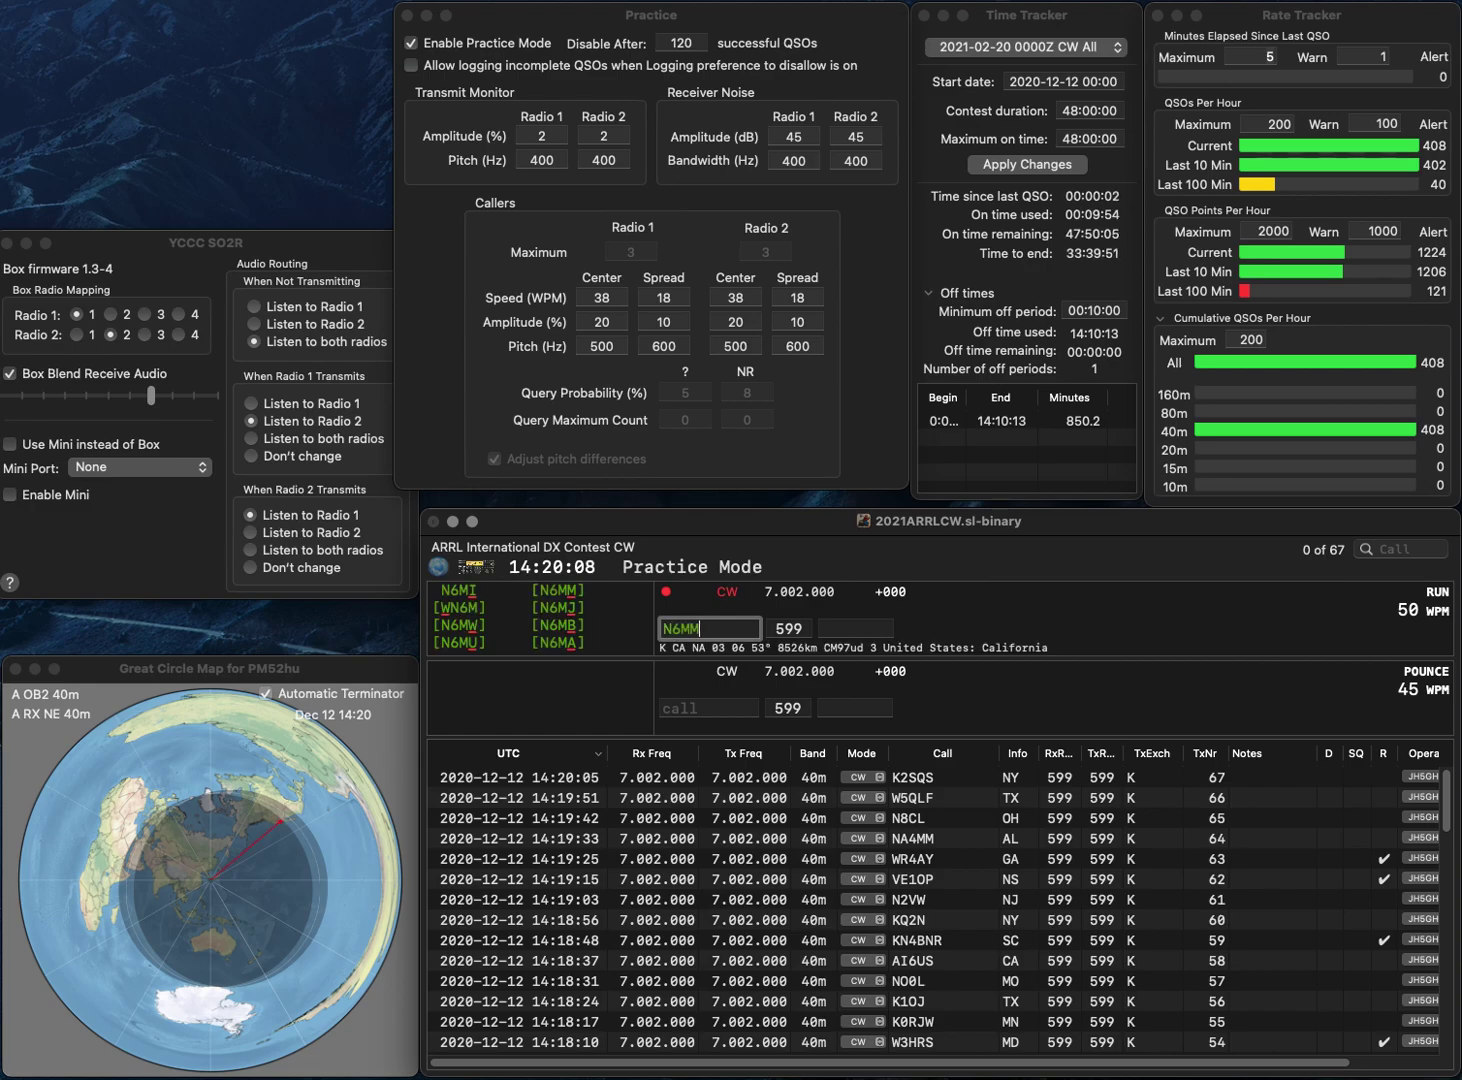
key(space)
text(CA)
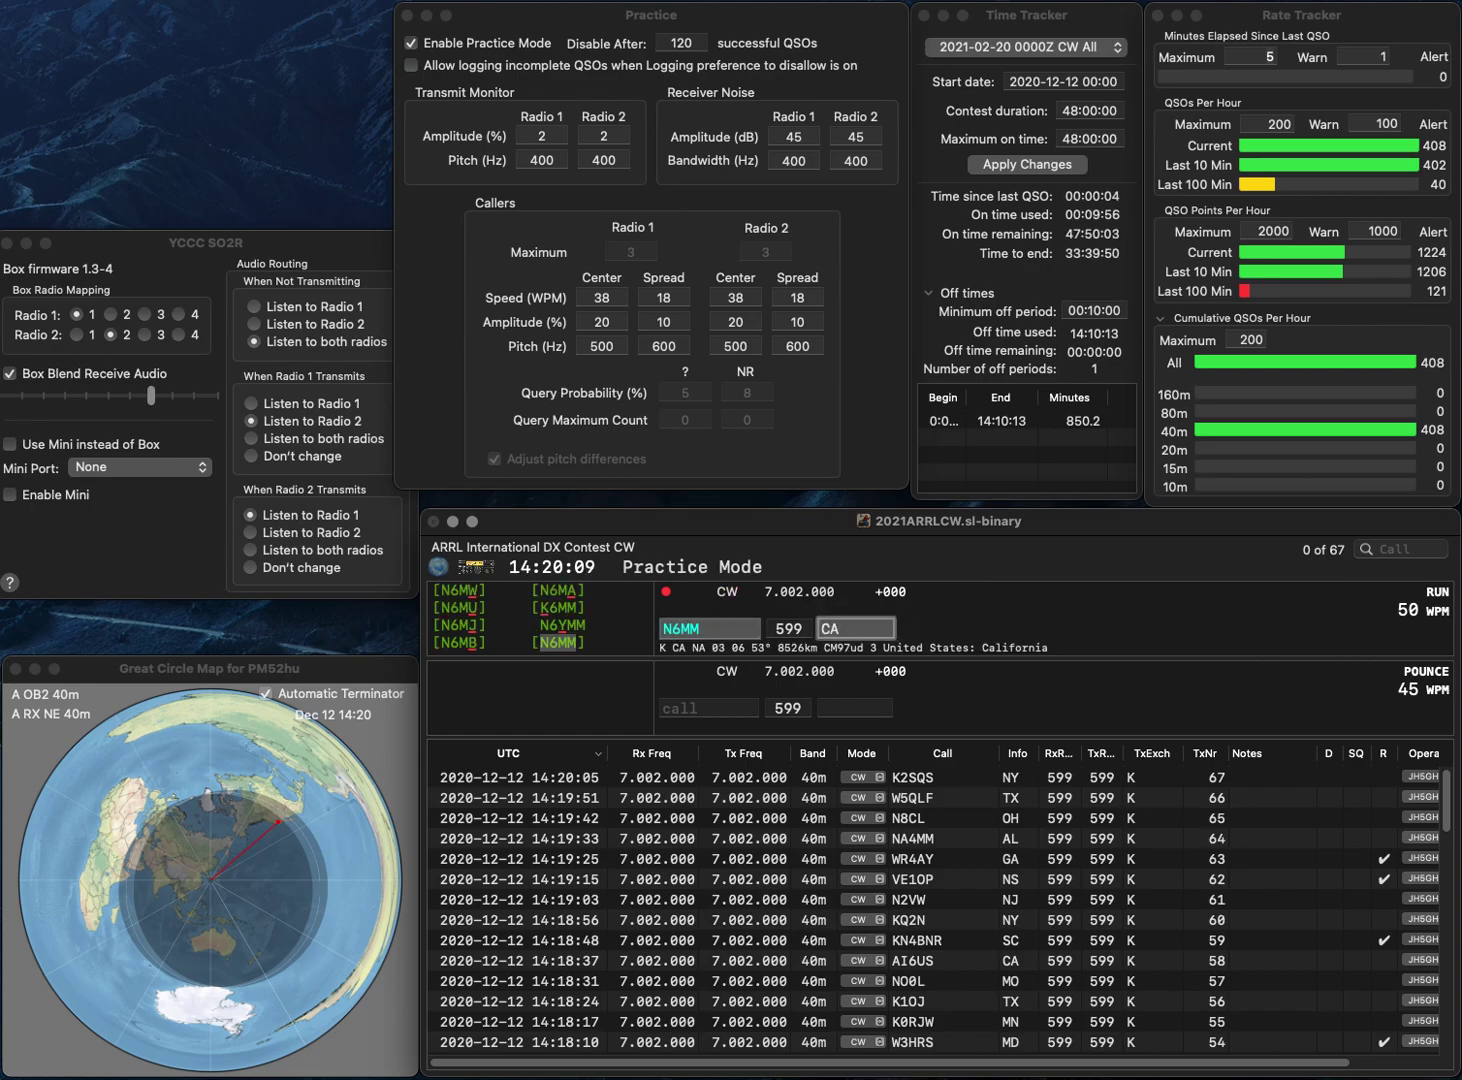
key(Return)
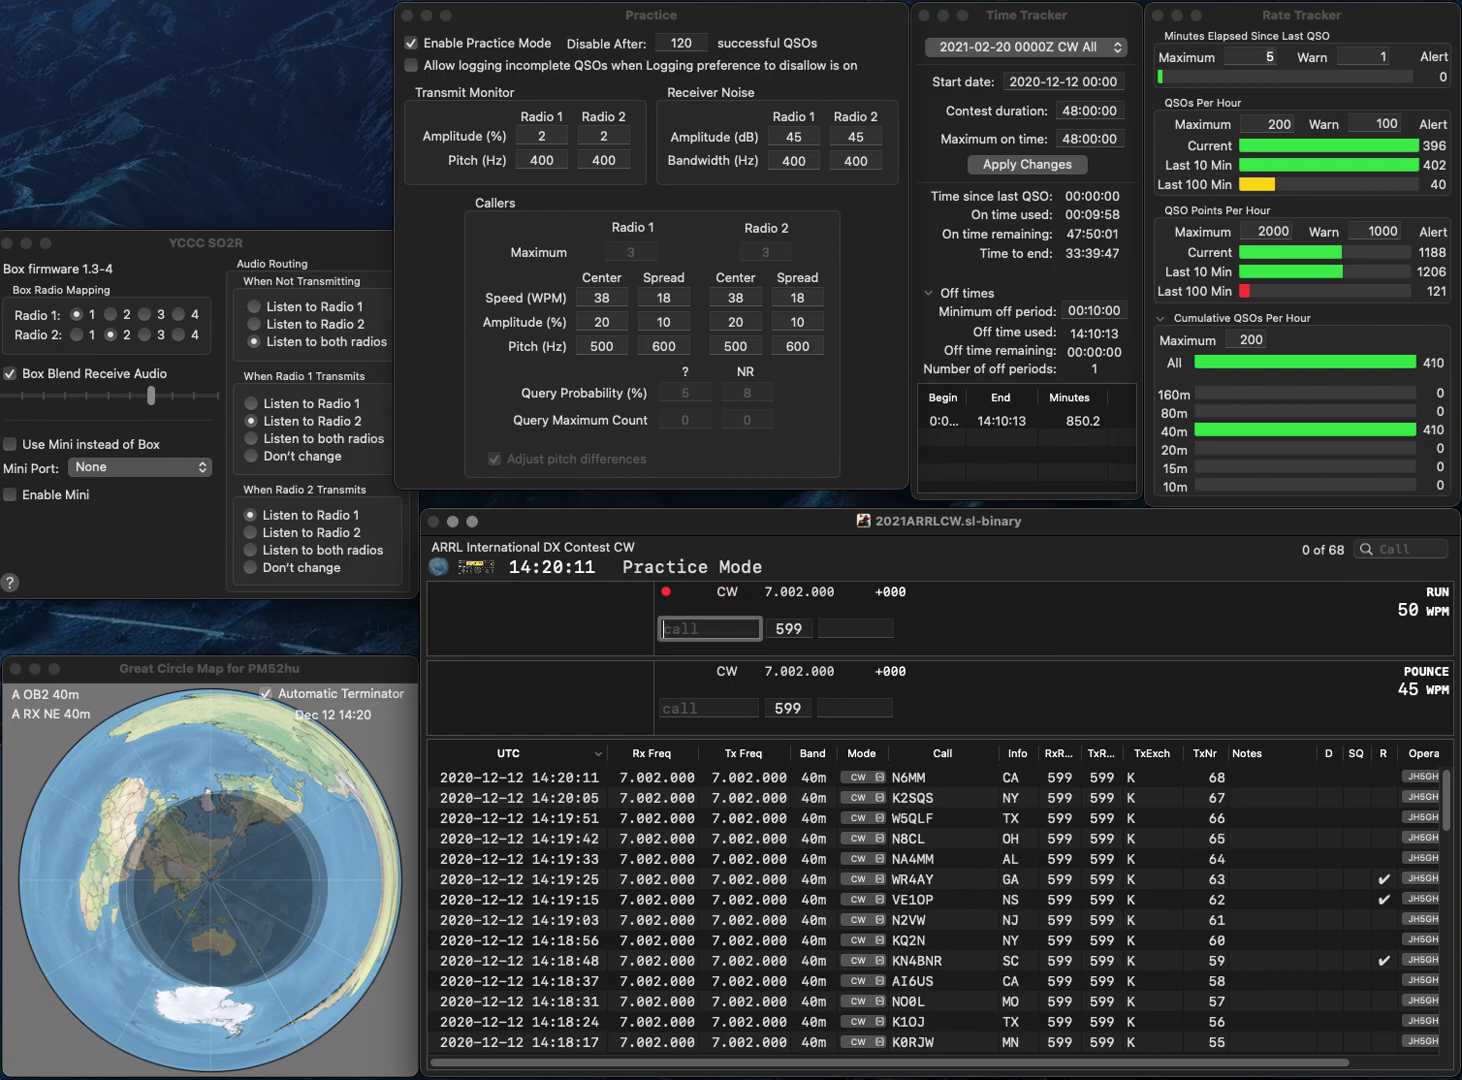
- Log a CW contact on the run radio with call sign K9MU and received exchange IL
text(K9MU)
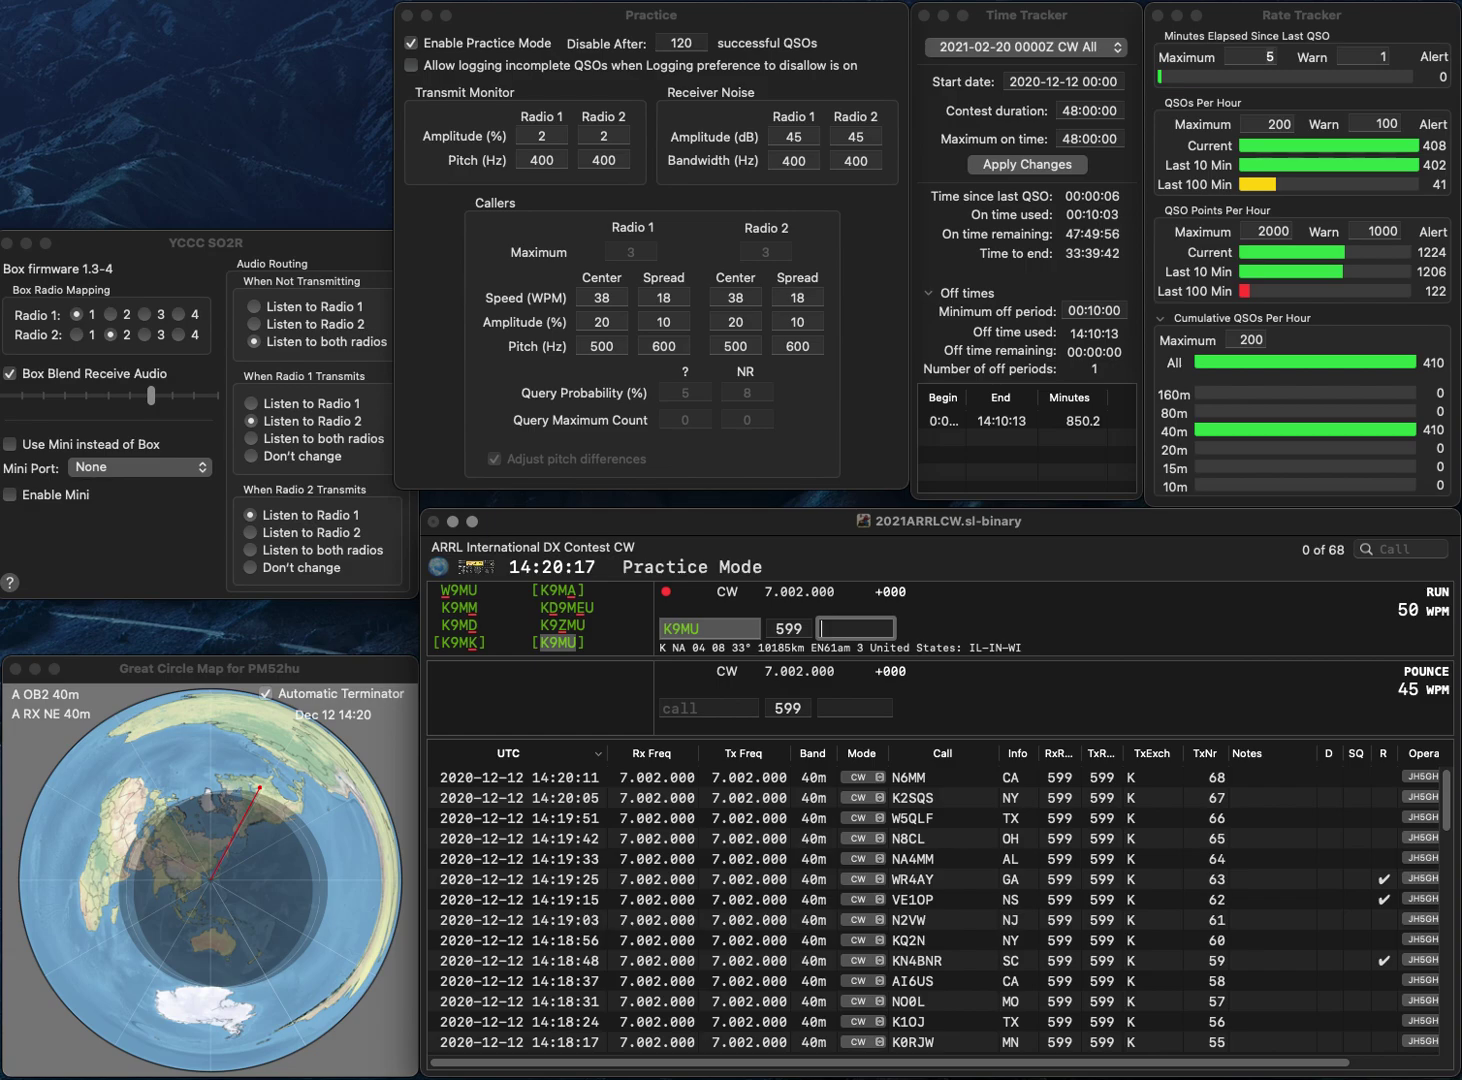
text(IL)
key(Return)
- Log a CW contact on the run radio with call sign KC4WPS and received exchange NC
text(KC4WPS)
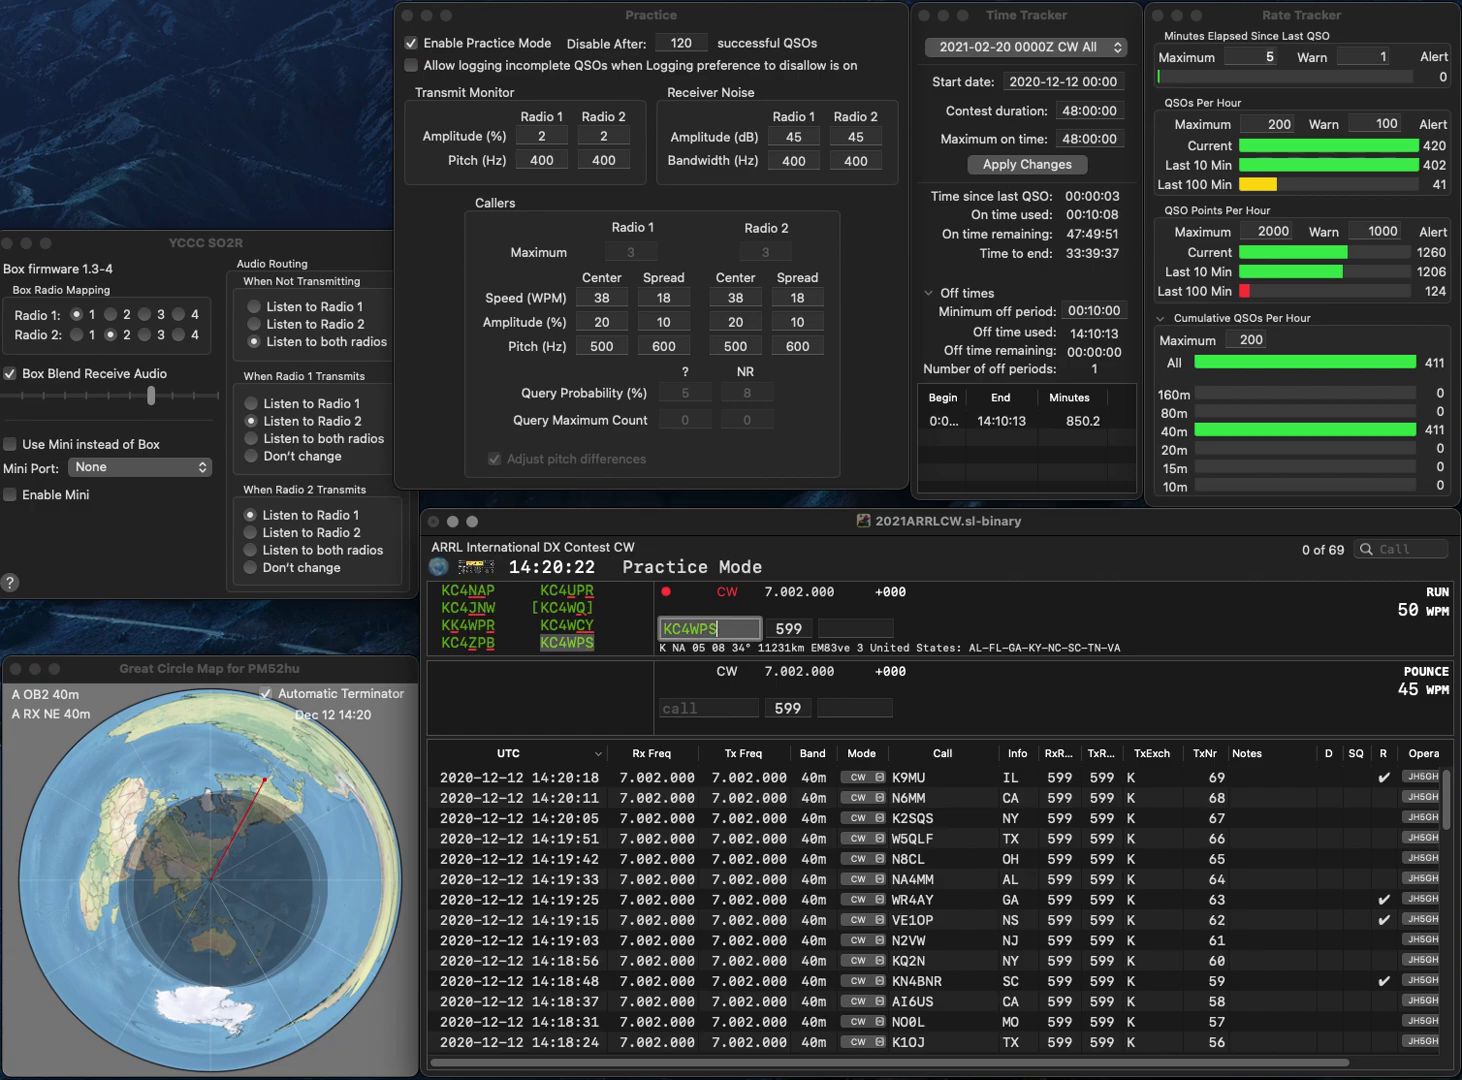
key(Return)
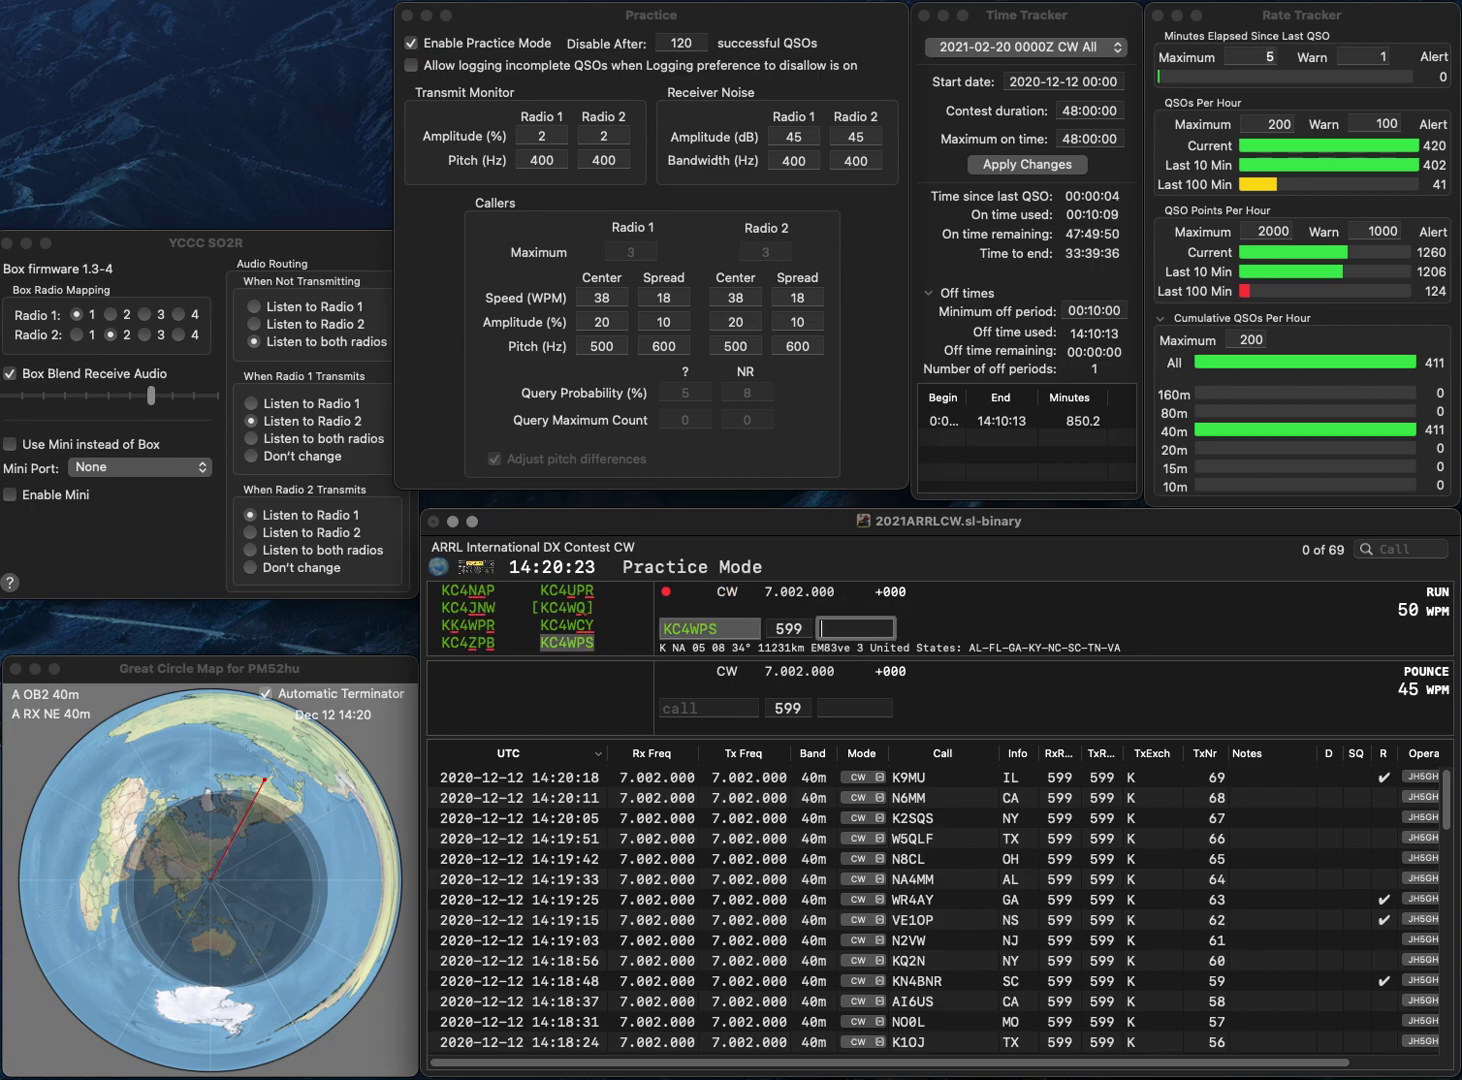
text(NC)
key(Return)
text(W5PUF)
key(Return)
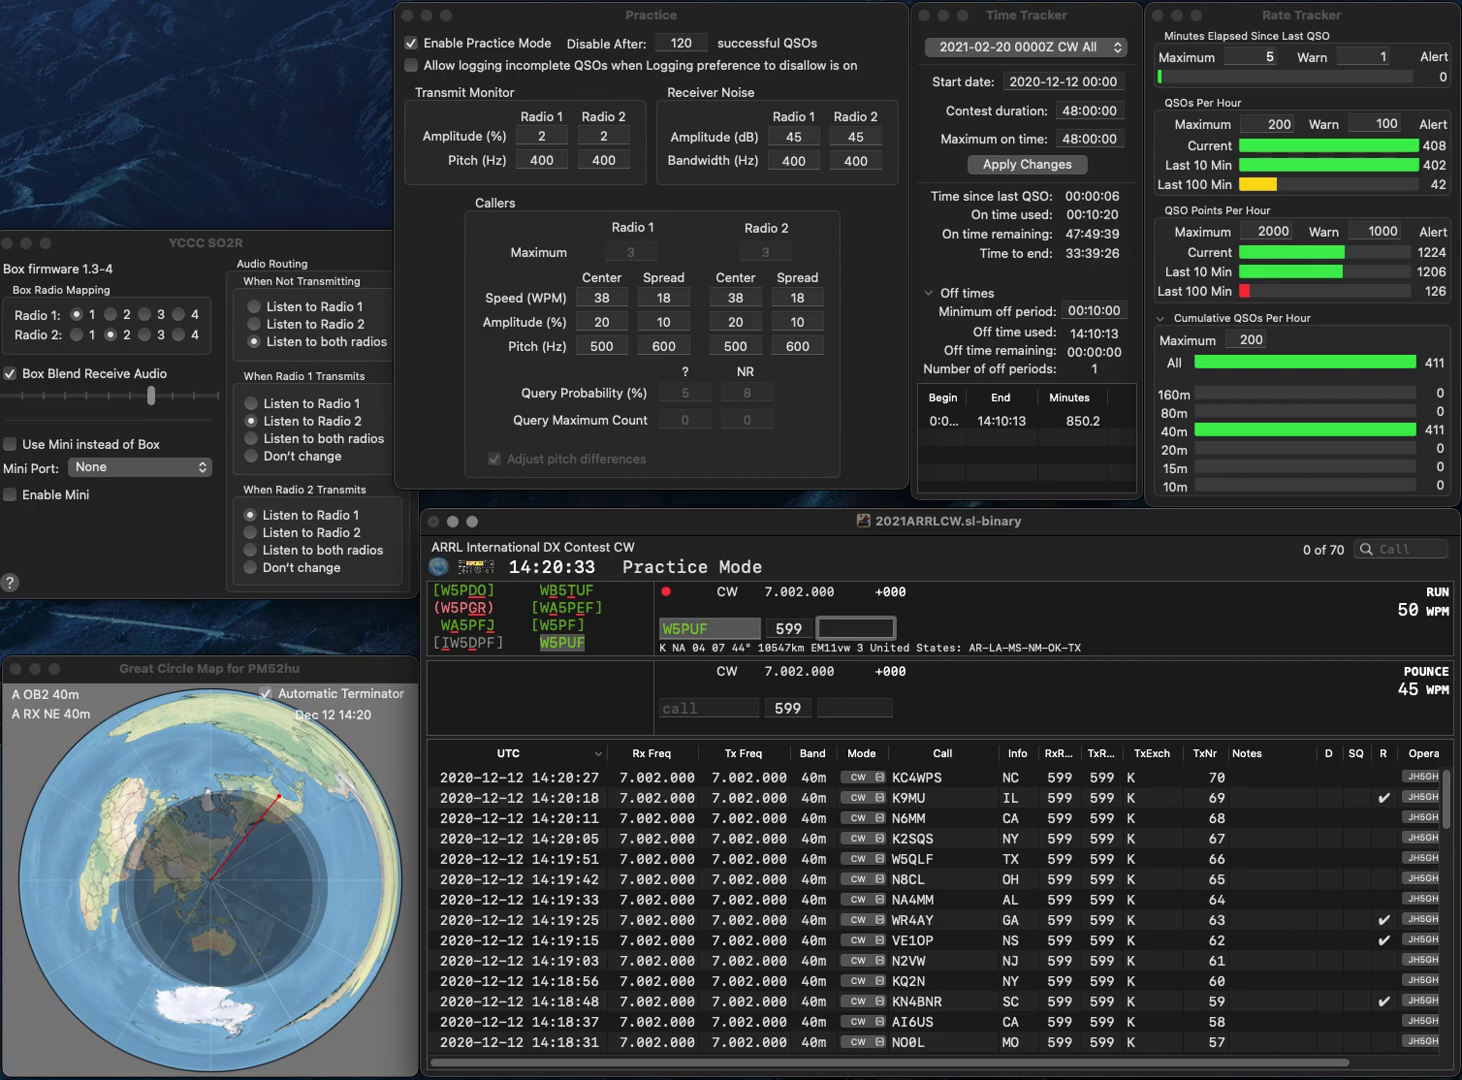
text(K)
key(Return)
text(KA4AQM)
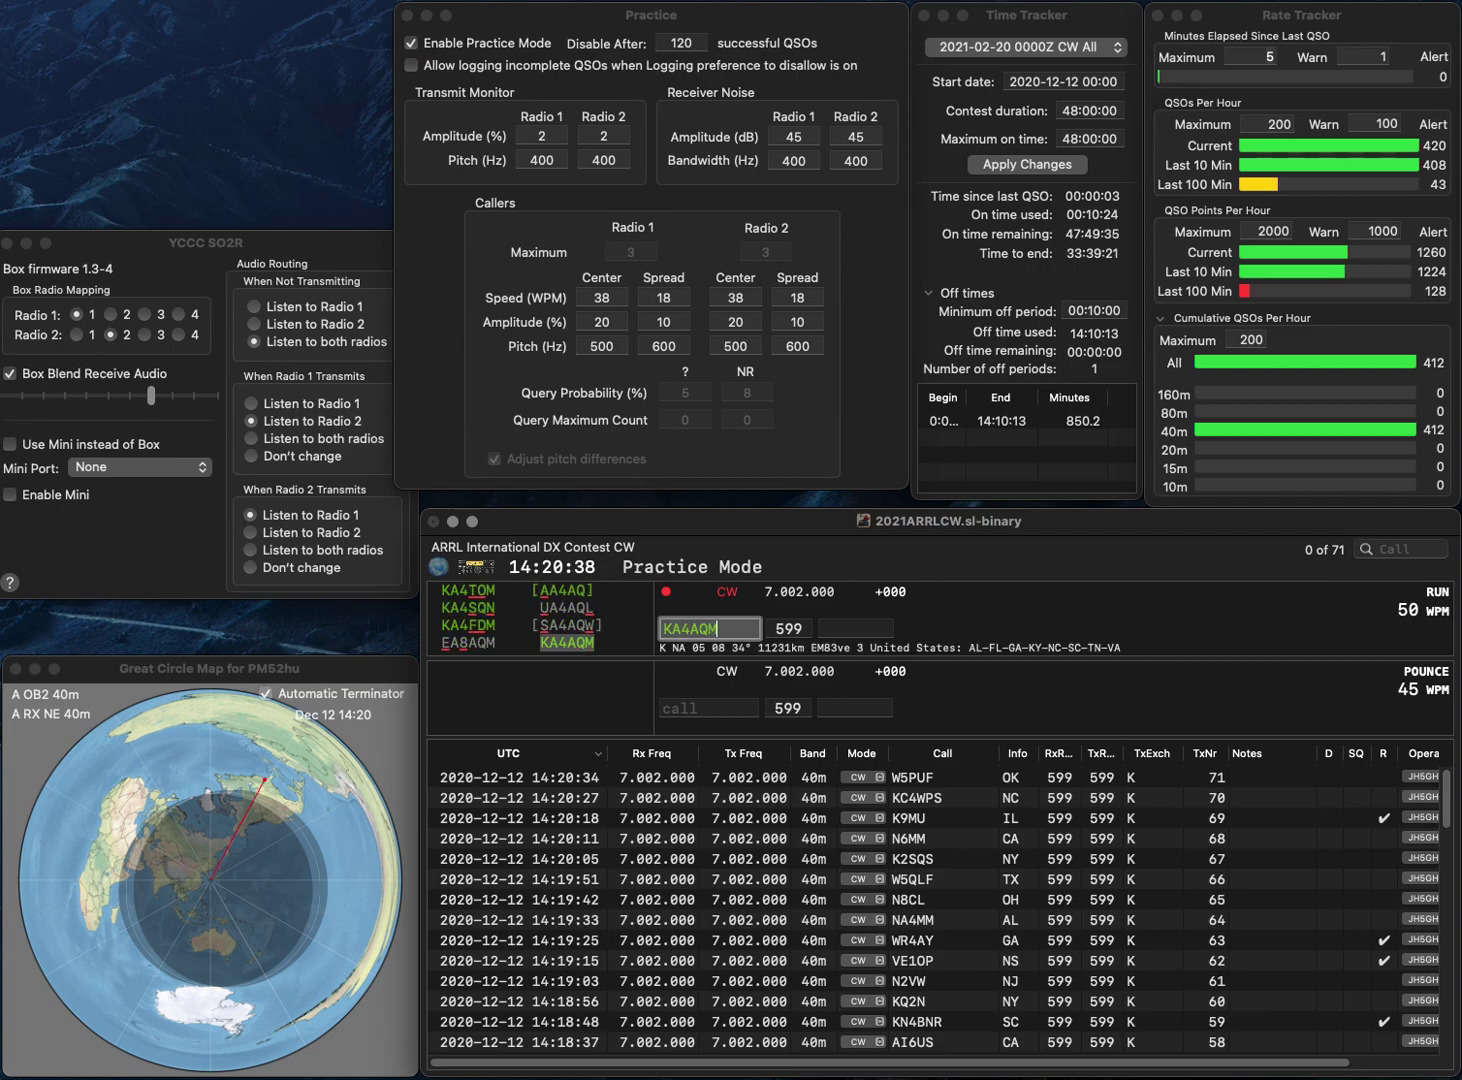
key(Return)
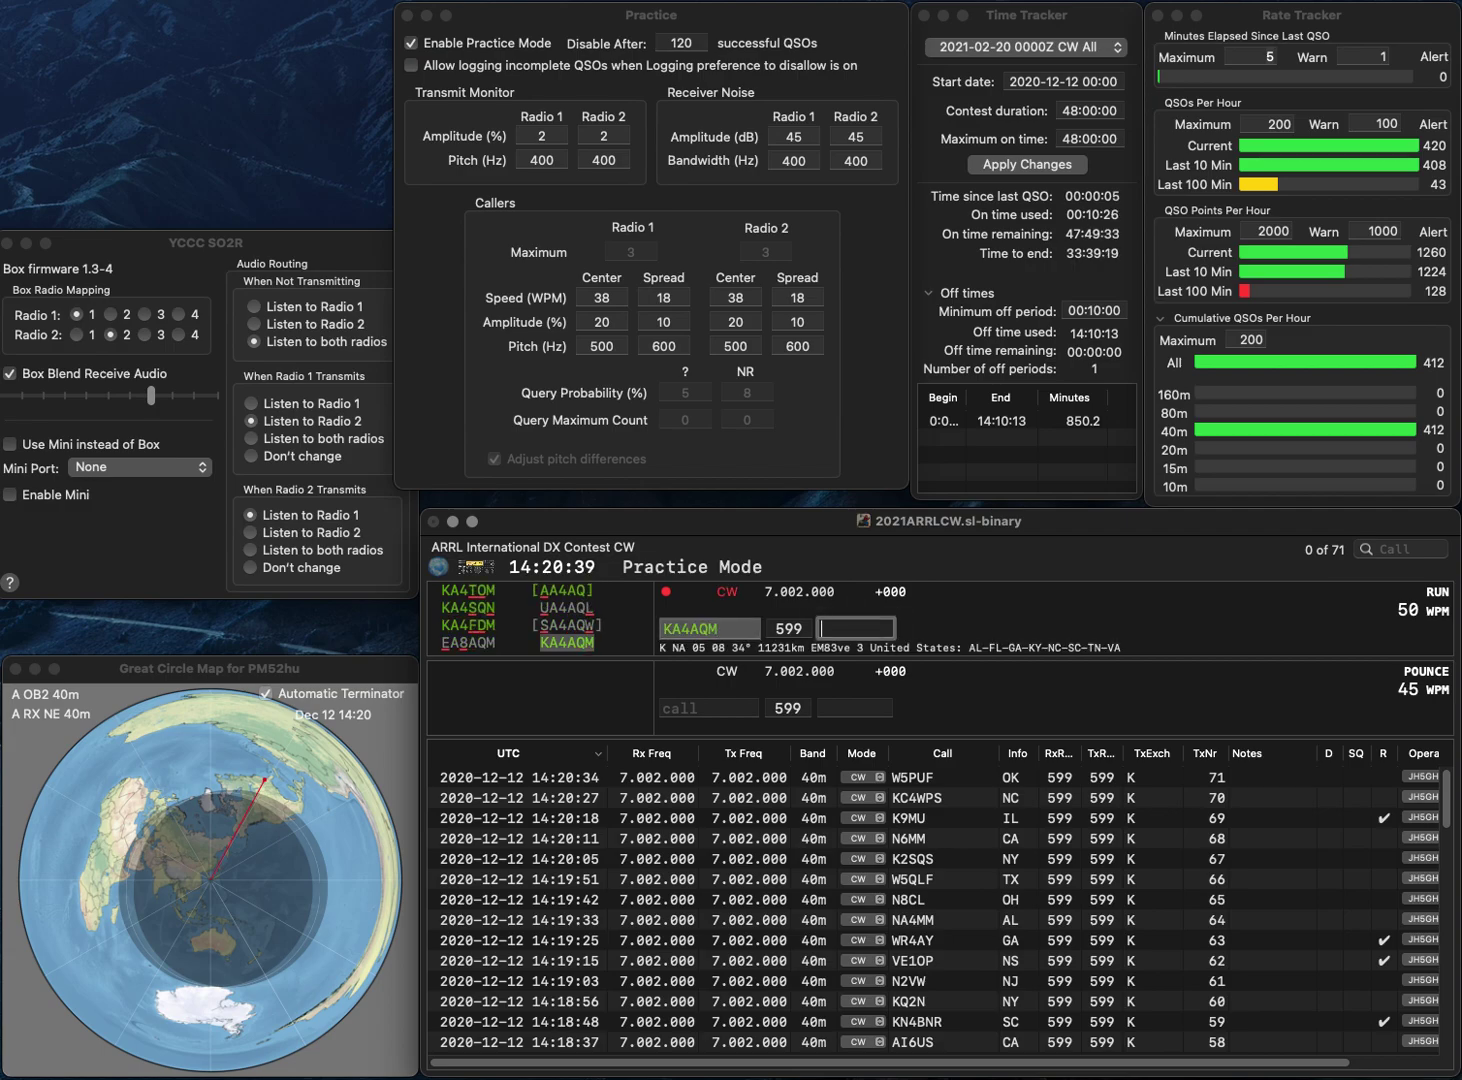
text(KY)
key(Return)
text(W6PRC)
key(BackSpace)
text(K)
key(space)
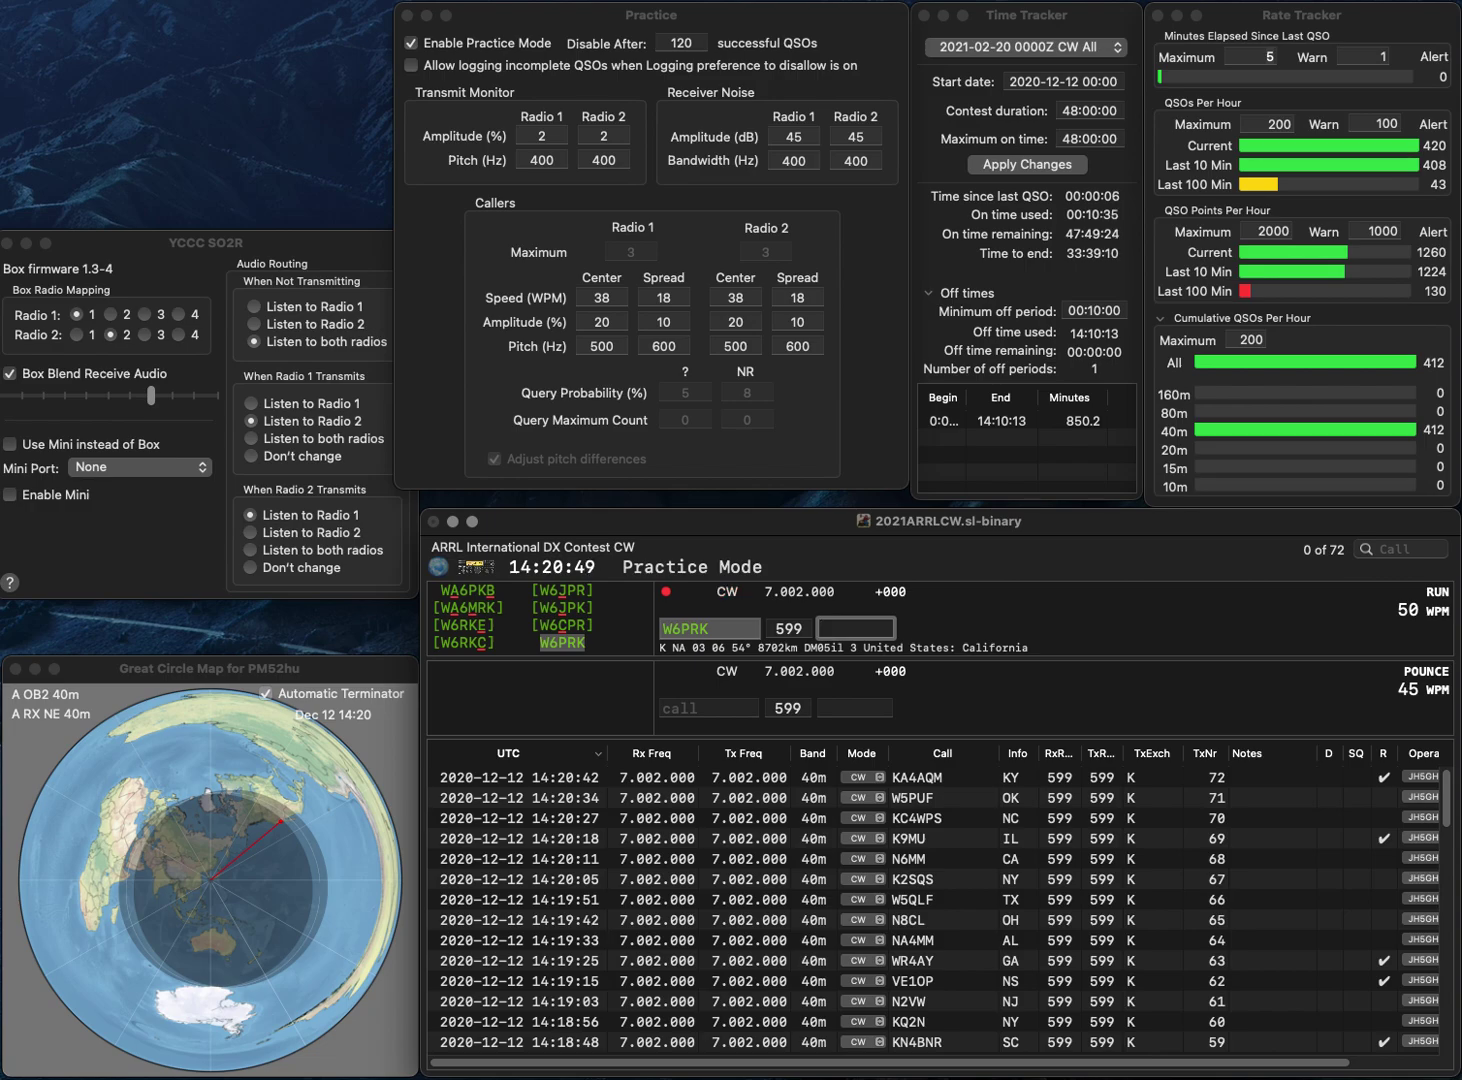
text(N)
text(A)
key(Return)
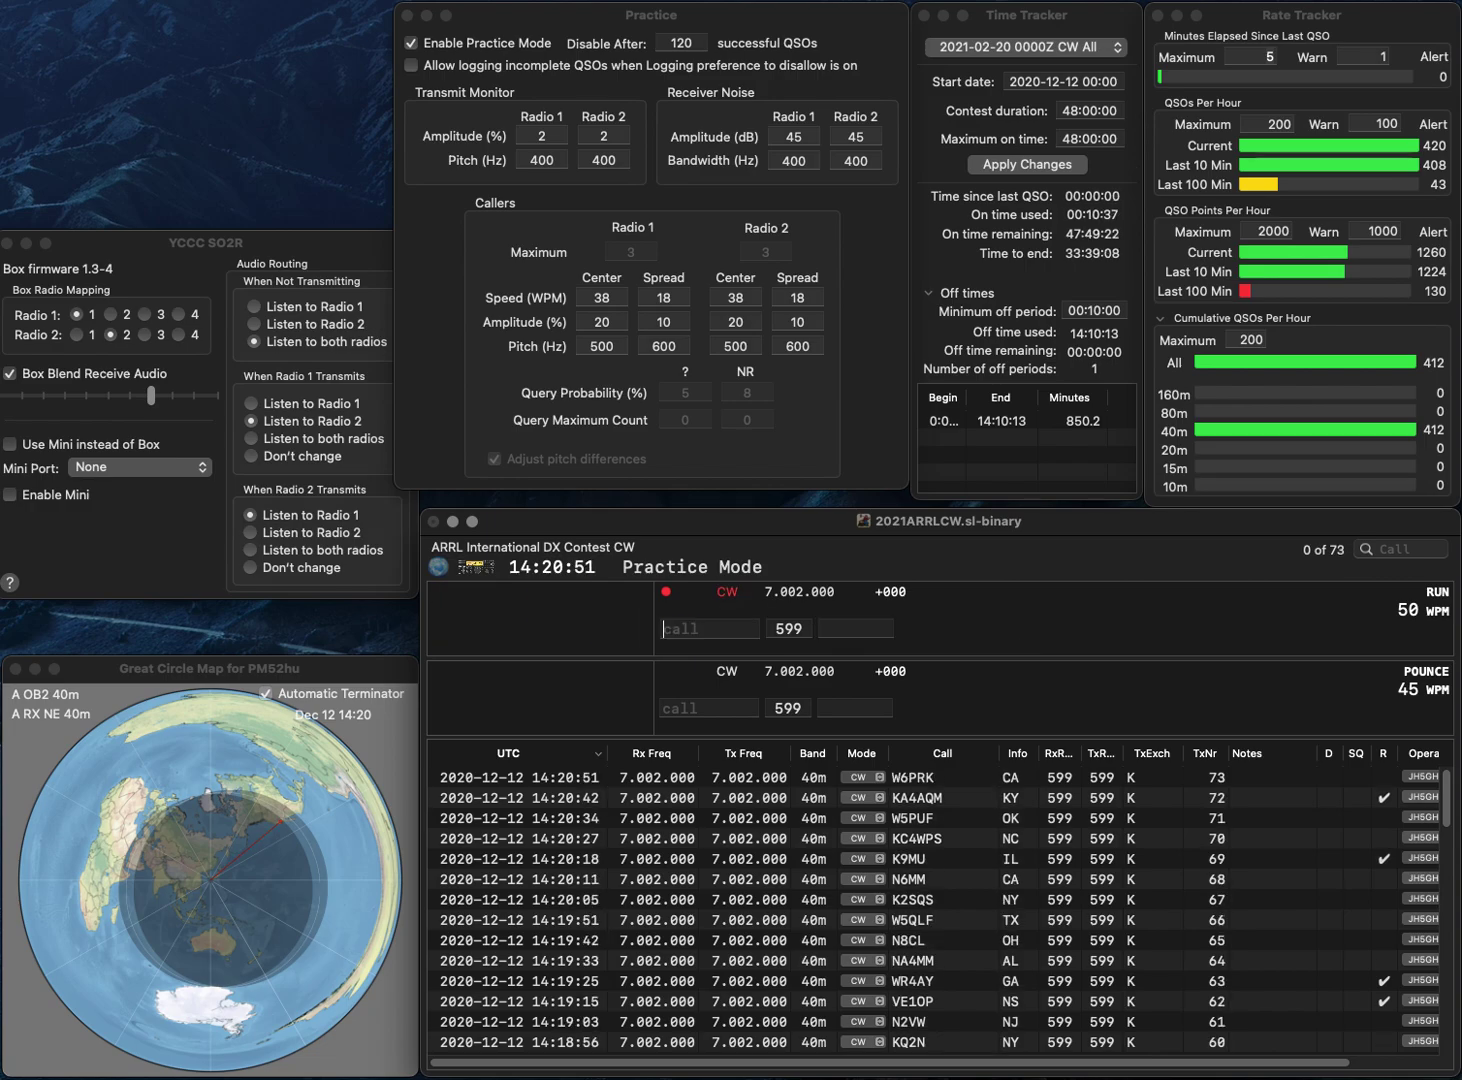
text(WAA9DL)
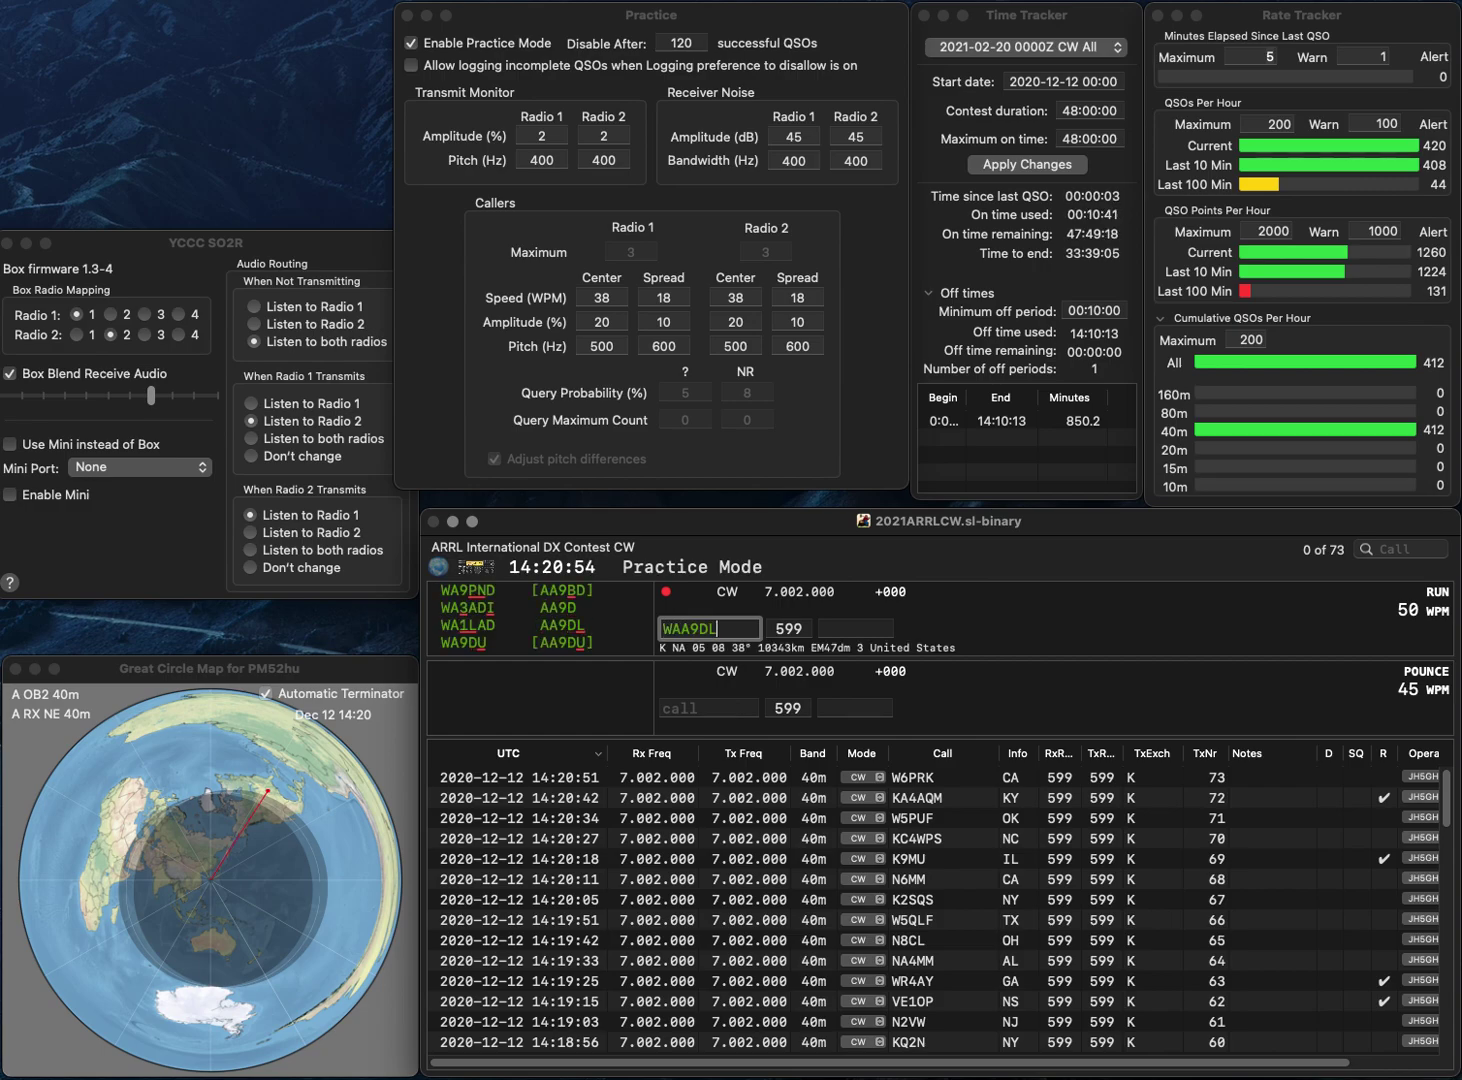
key(Home)
key(Delete)
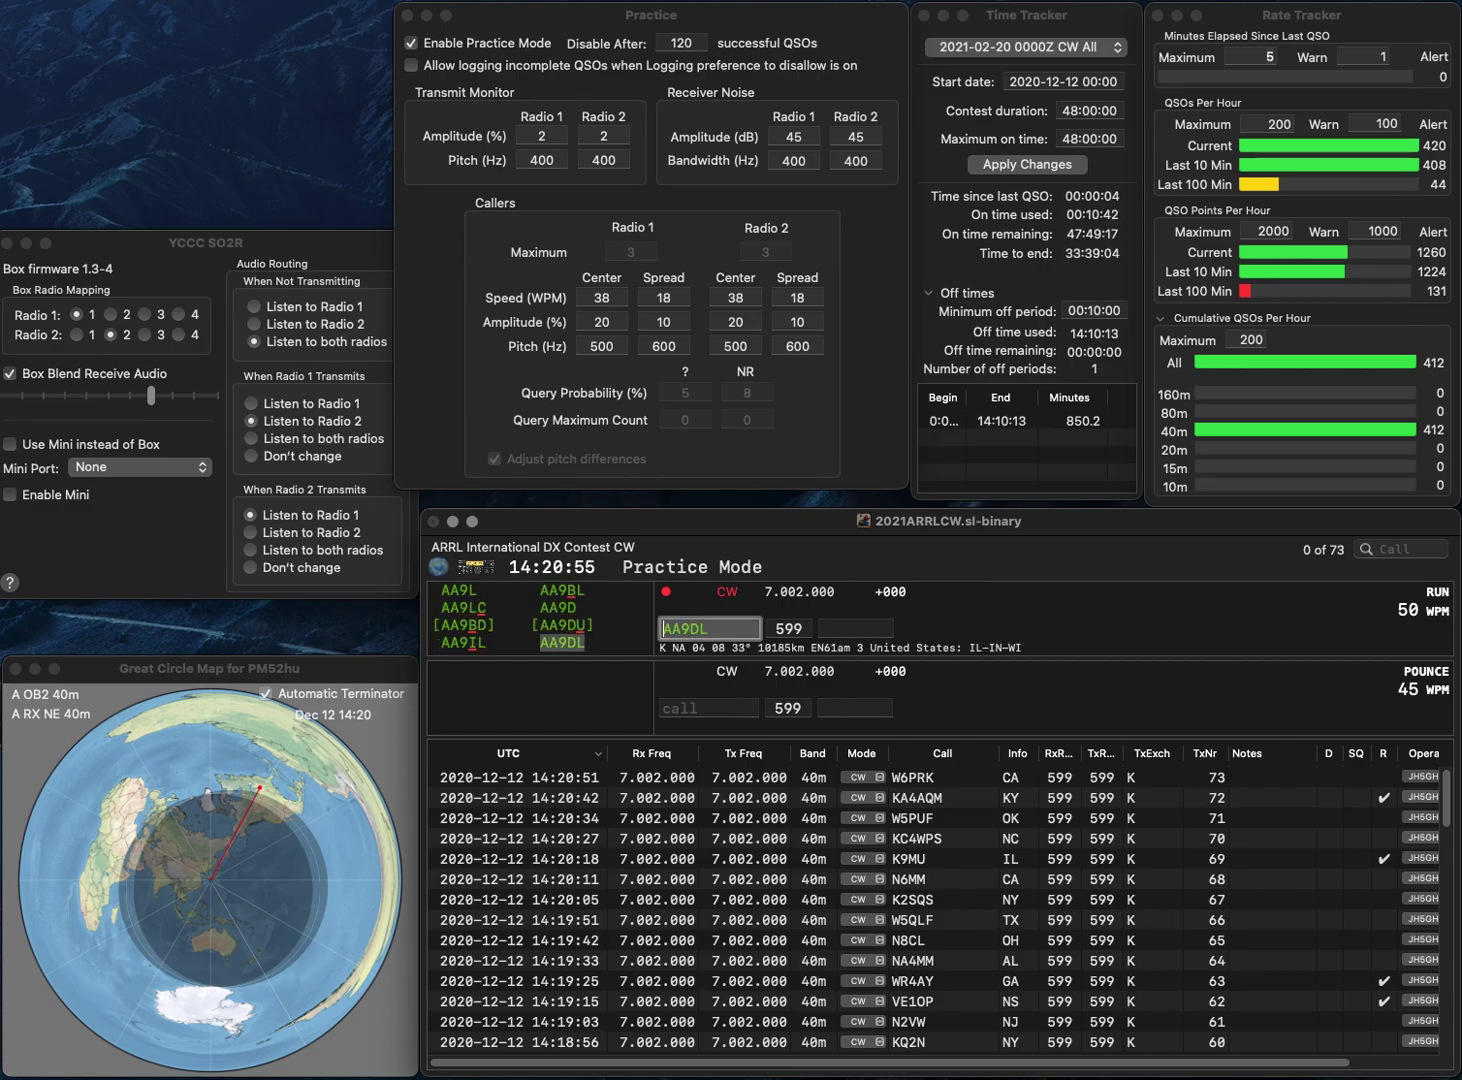
key(Return)
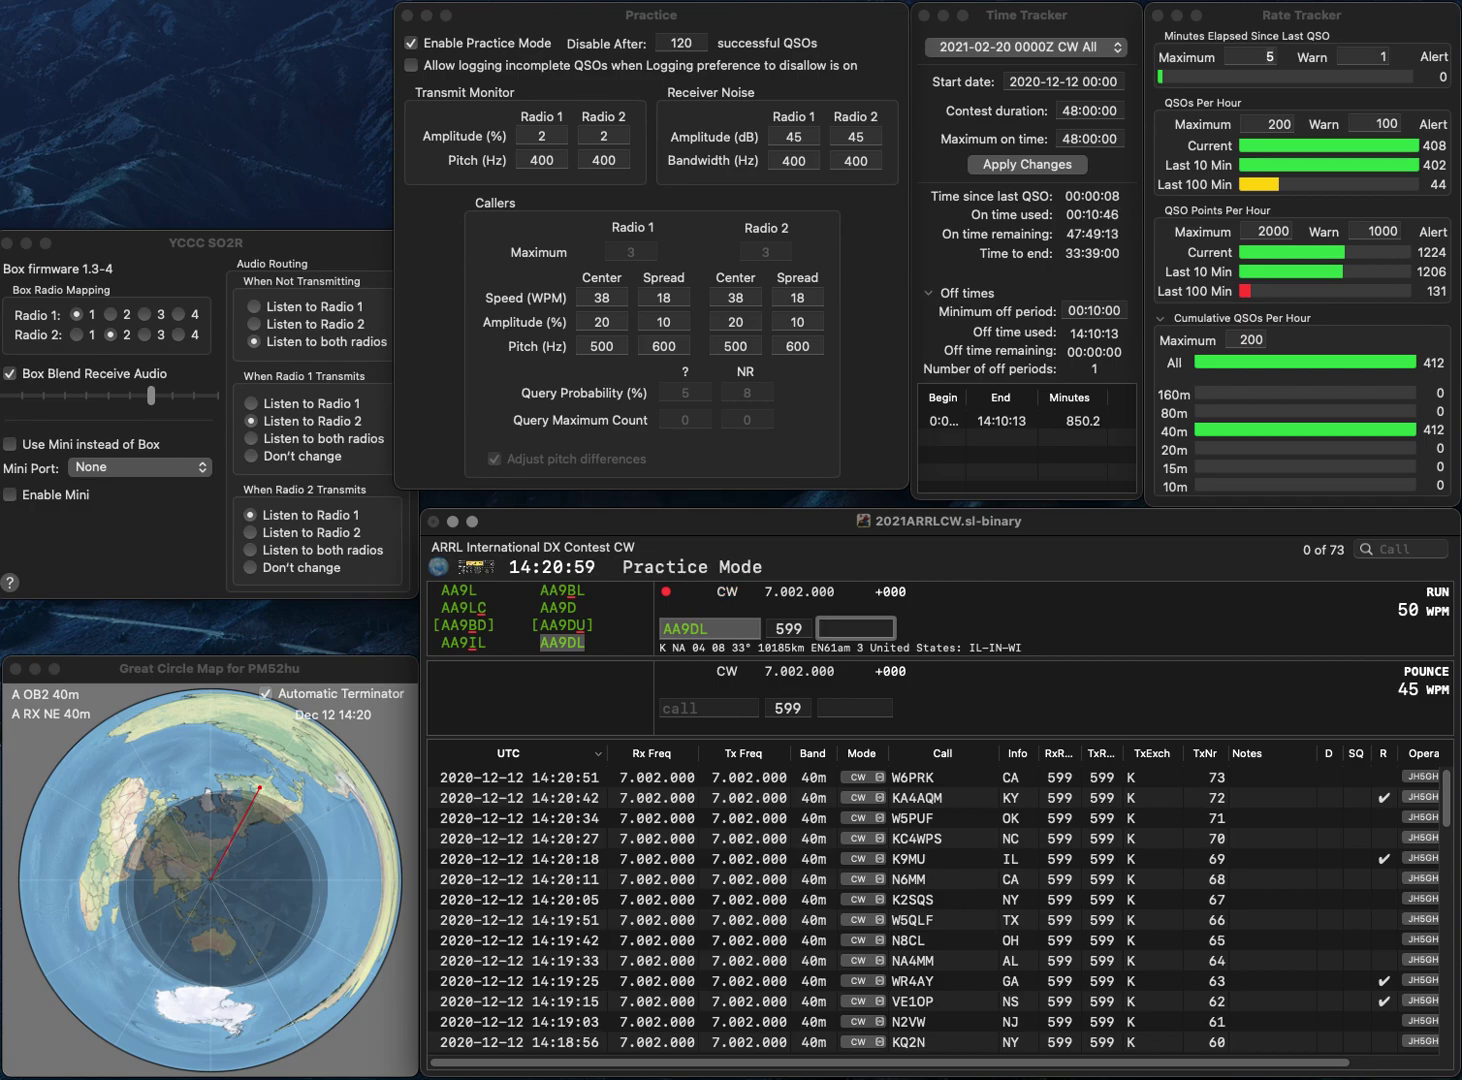
key(Return)
text(WB0RUR)
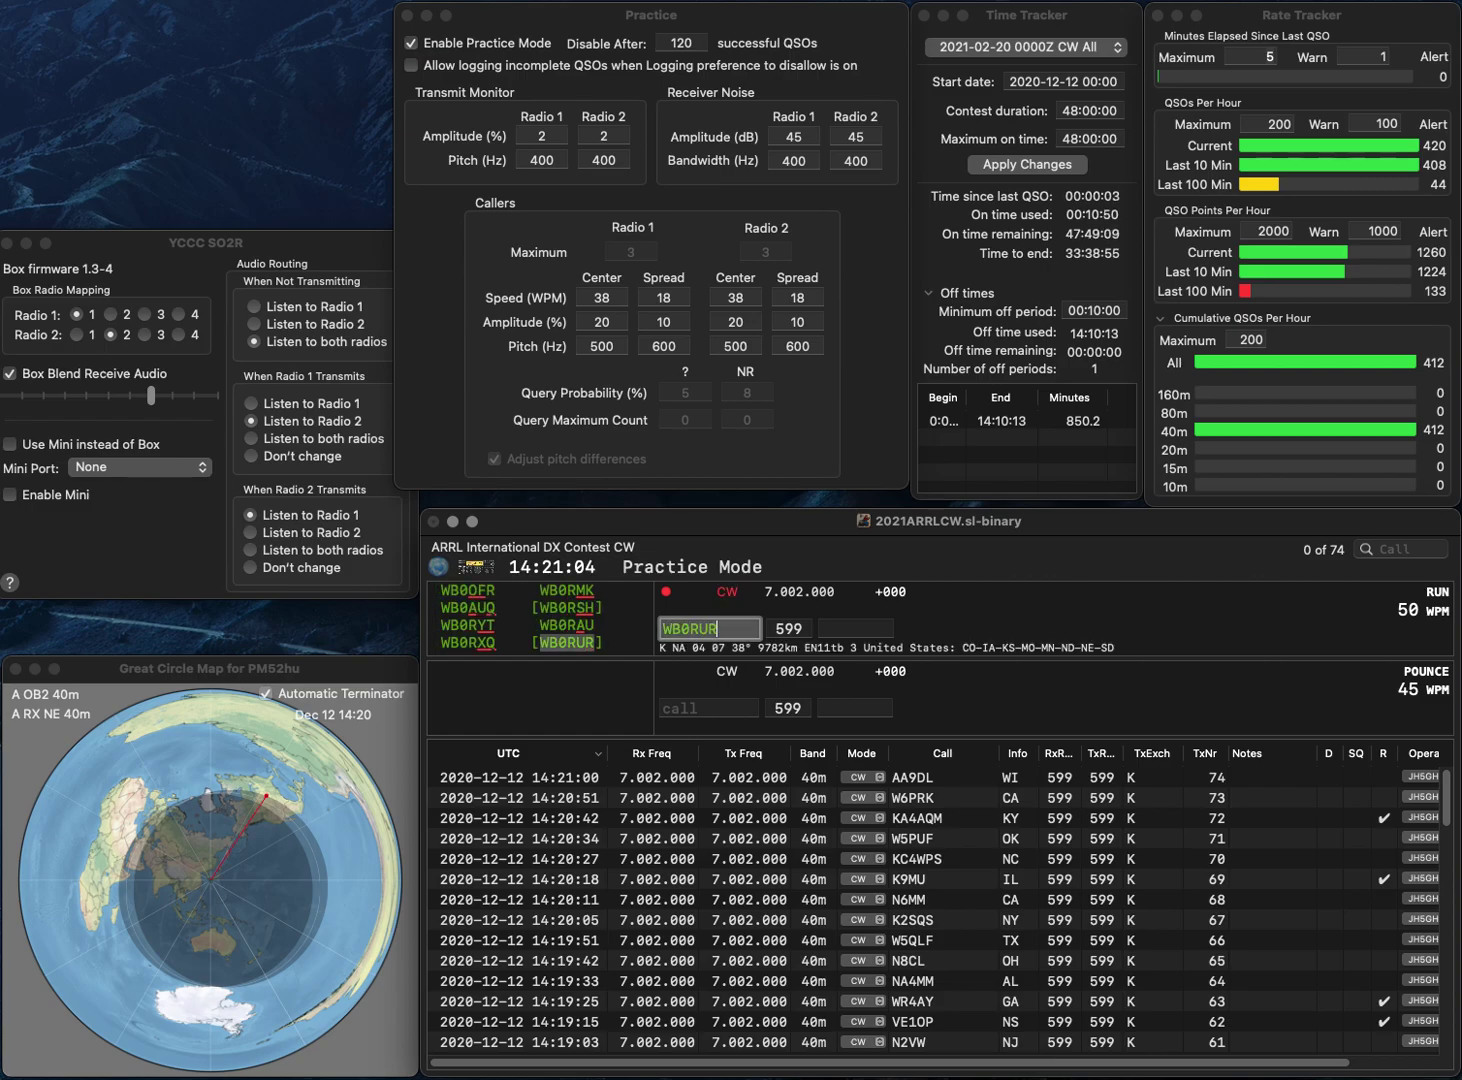
key(Return)
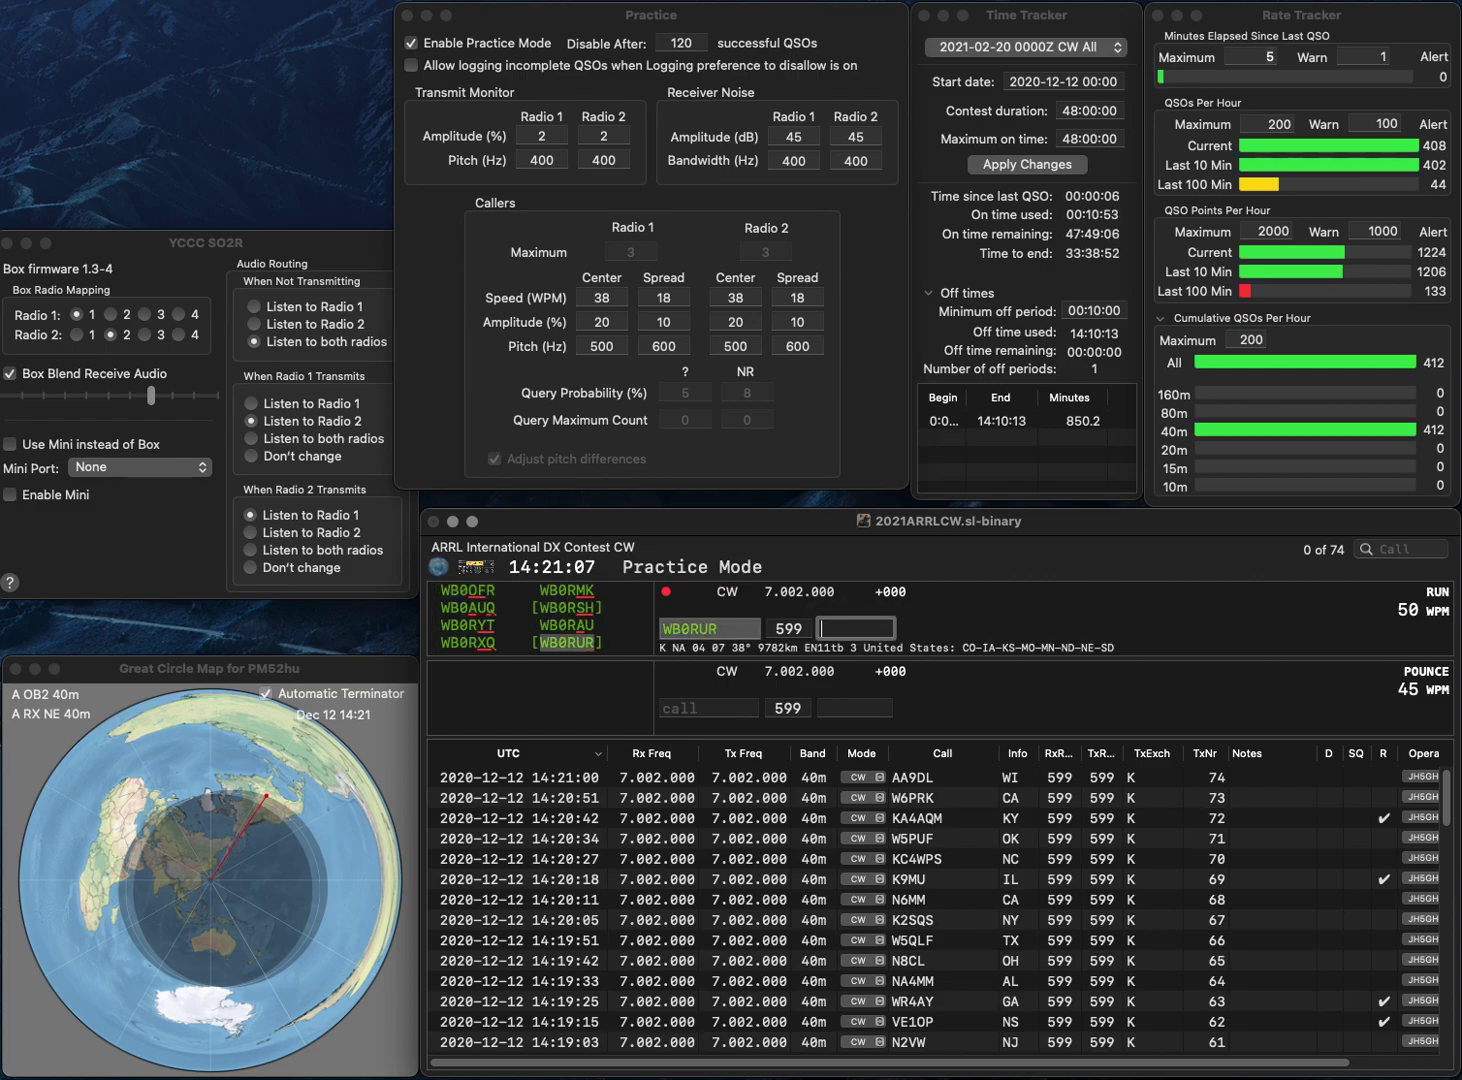
key(Return)
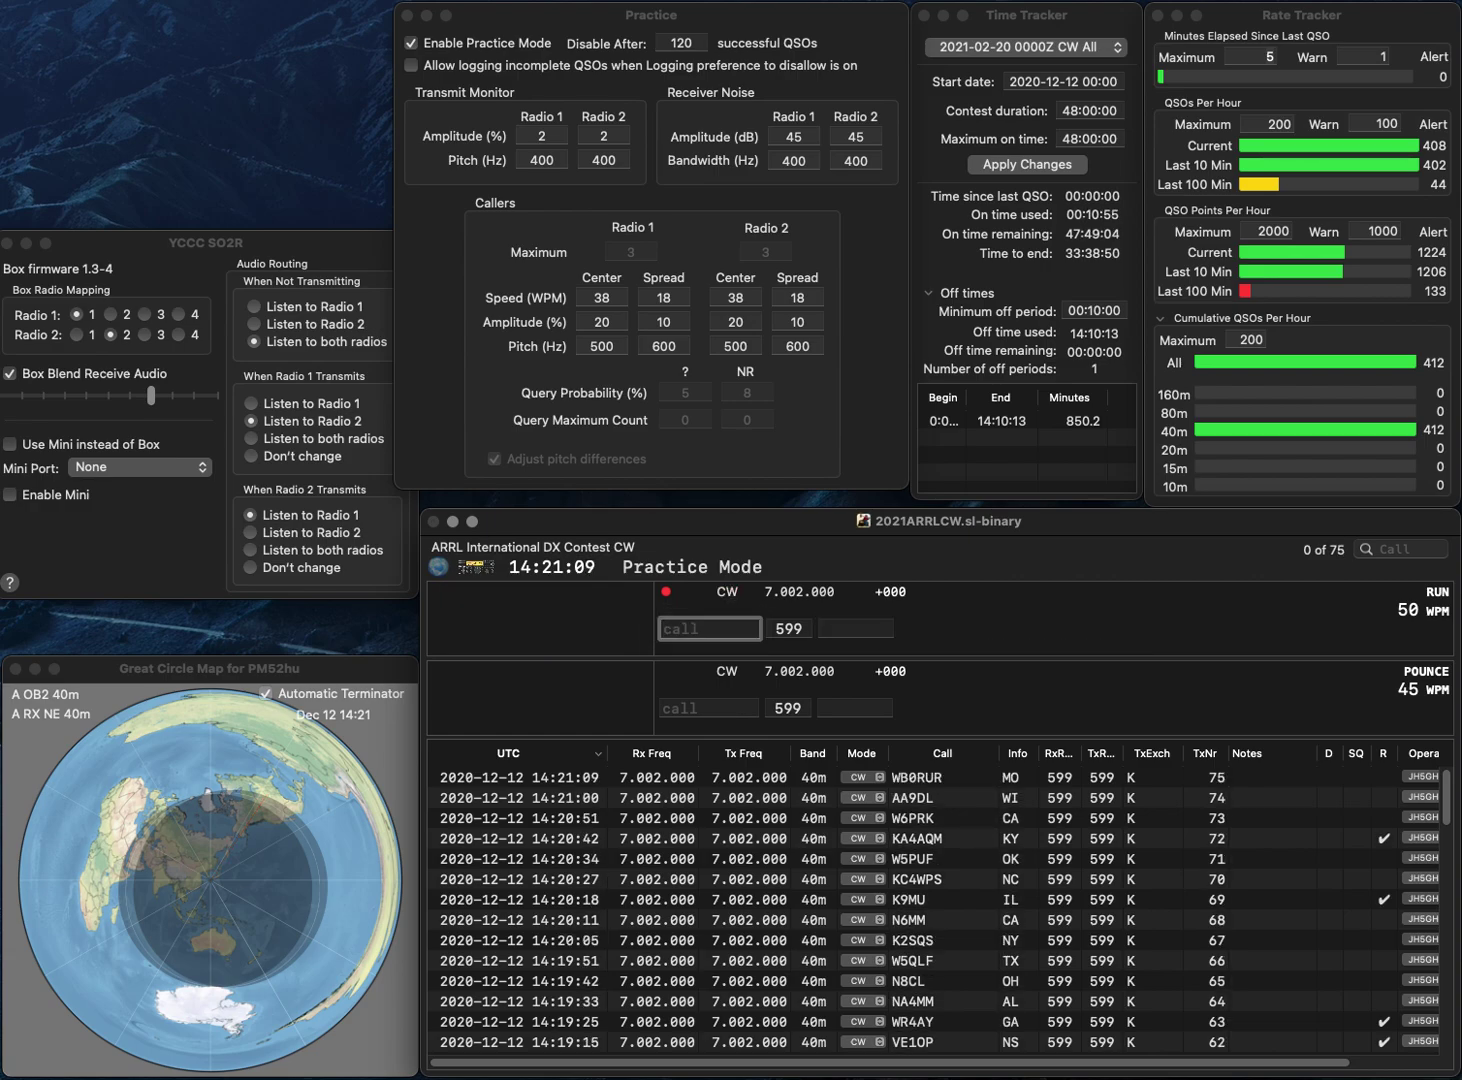
text(AI6O)
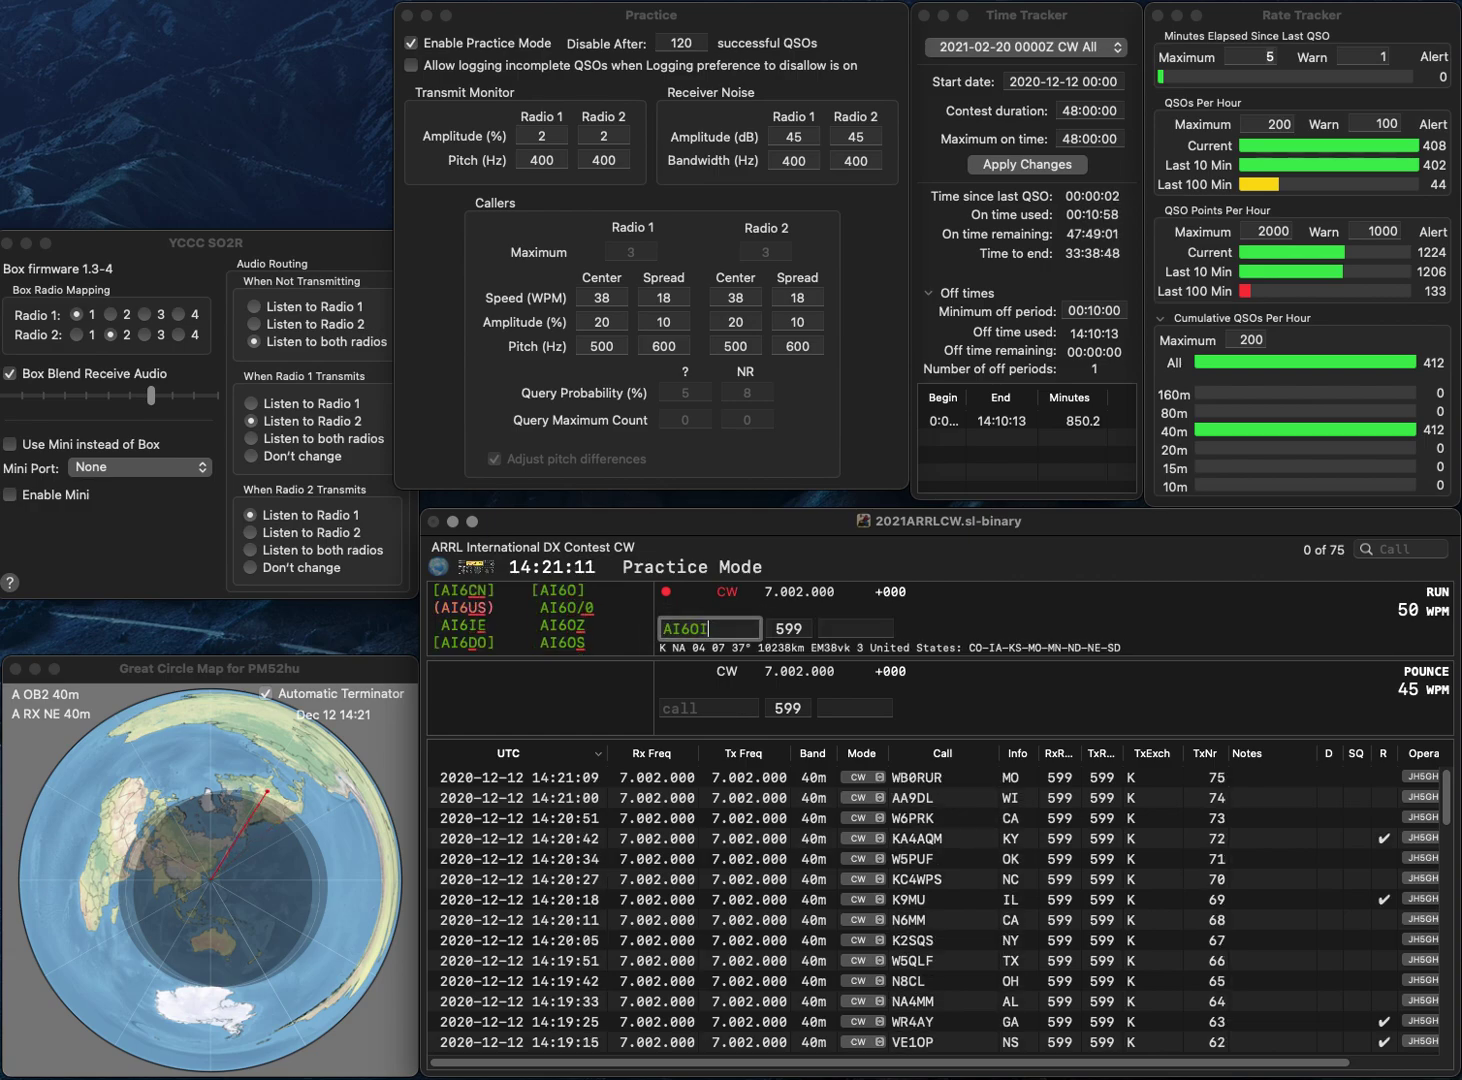
text(S)
key(Return)
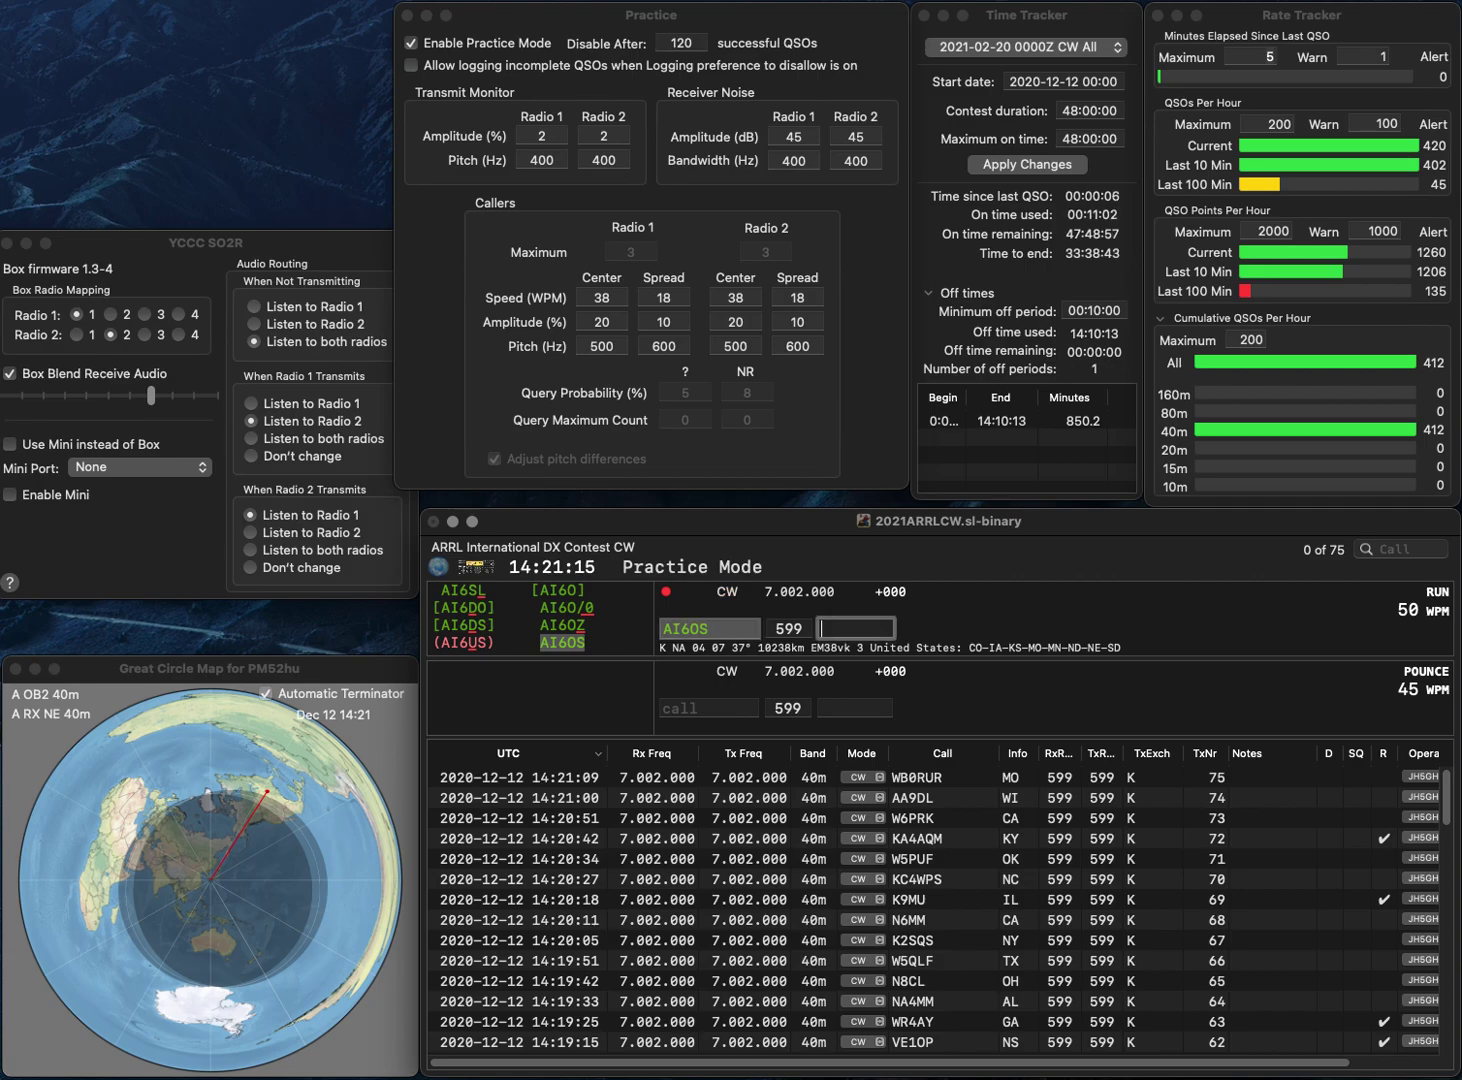
text(MN)
key(Return)
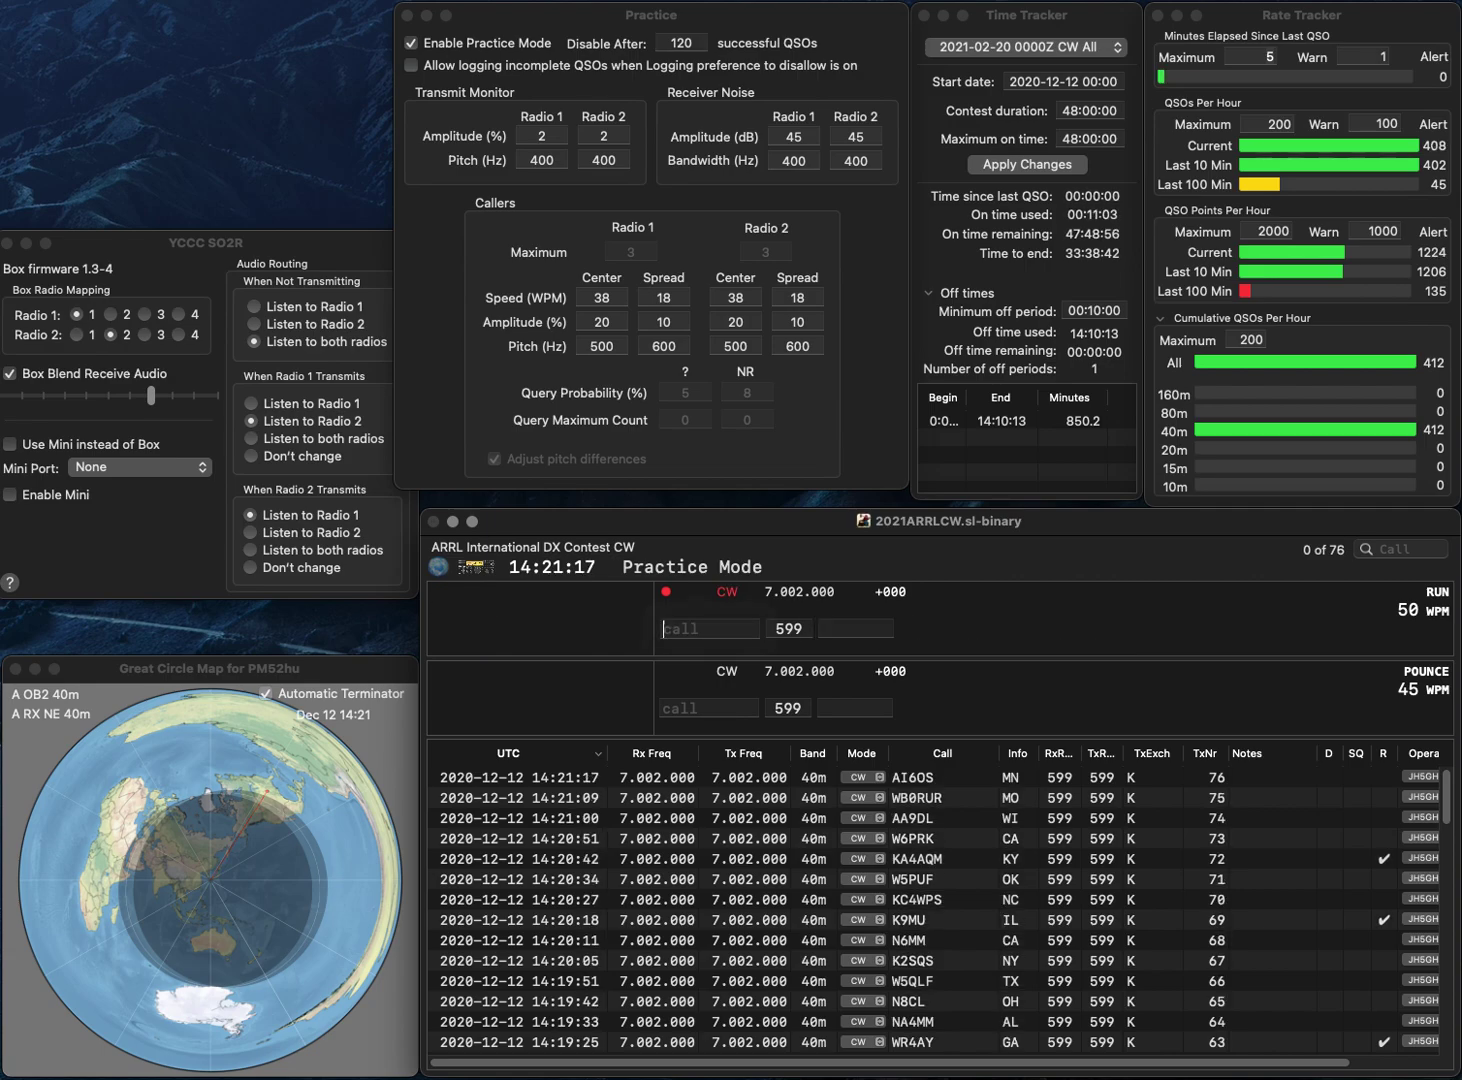
text(N8ROD)
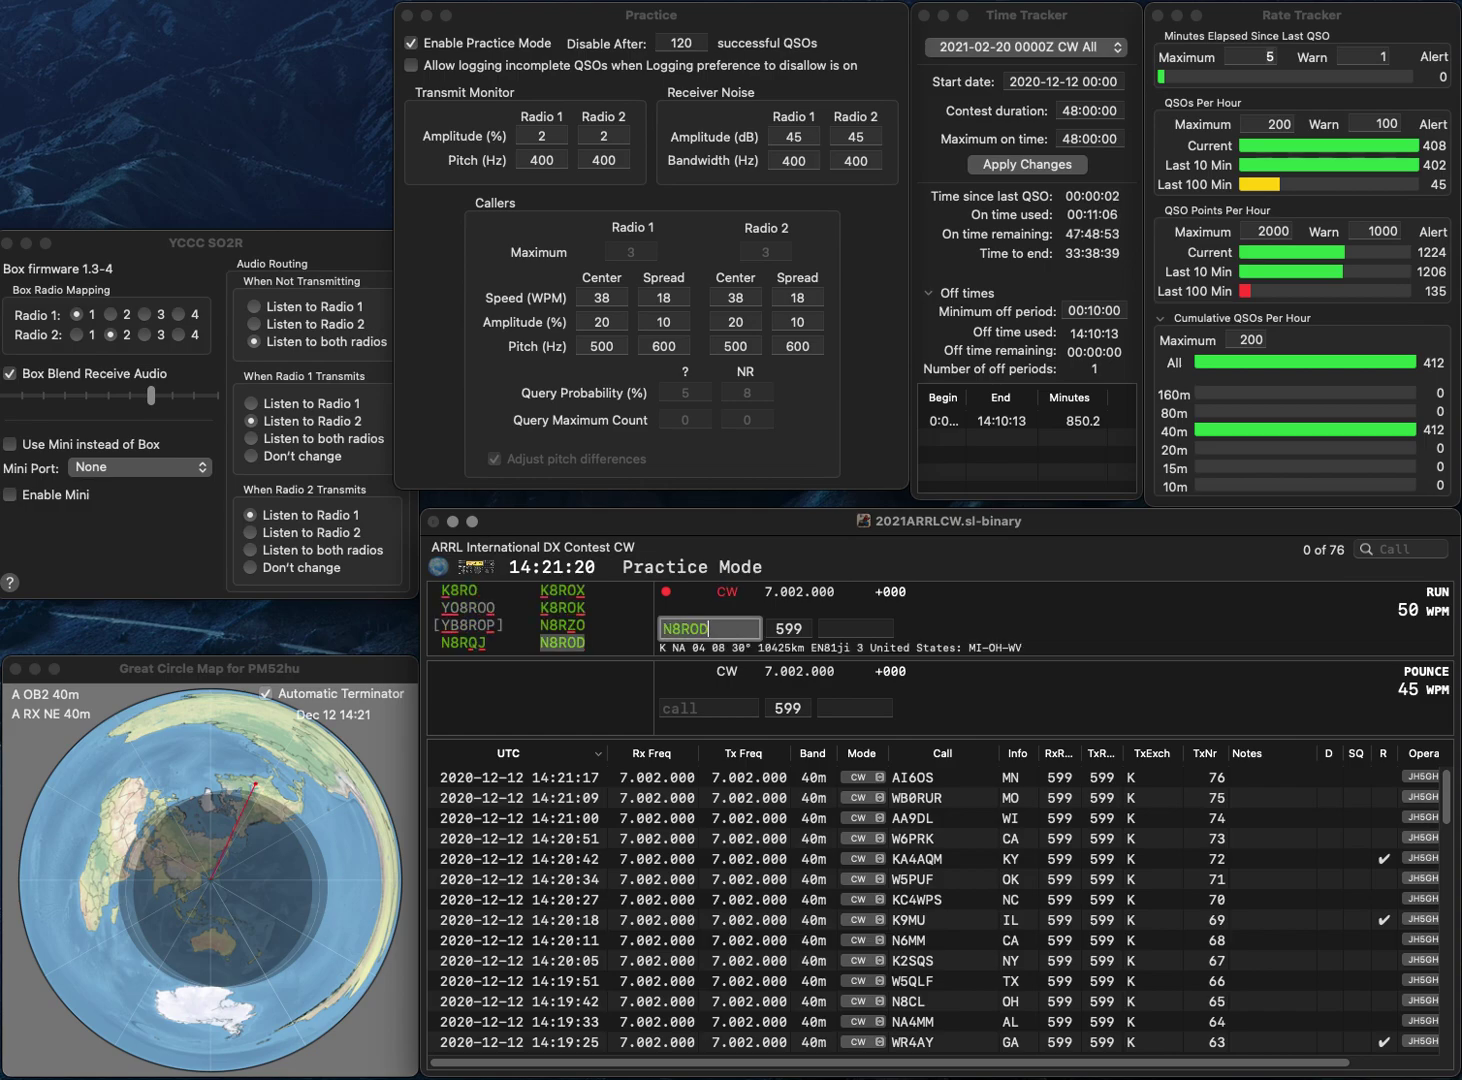
key(Return)
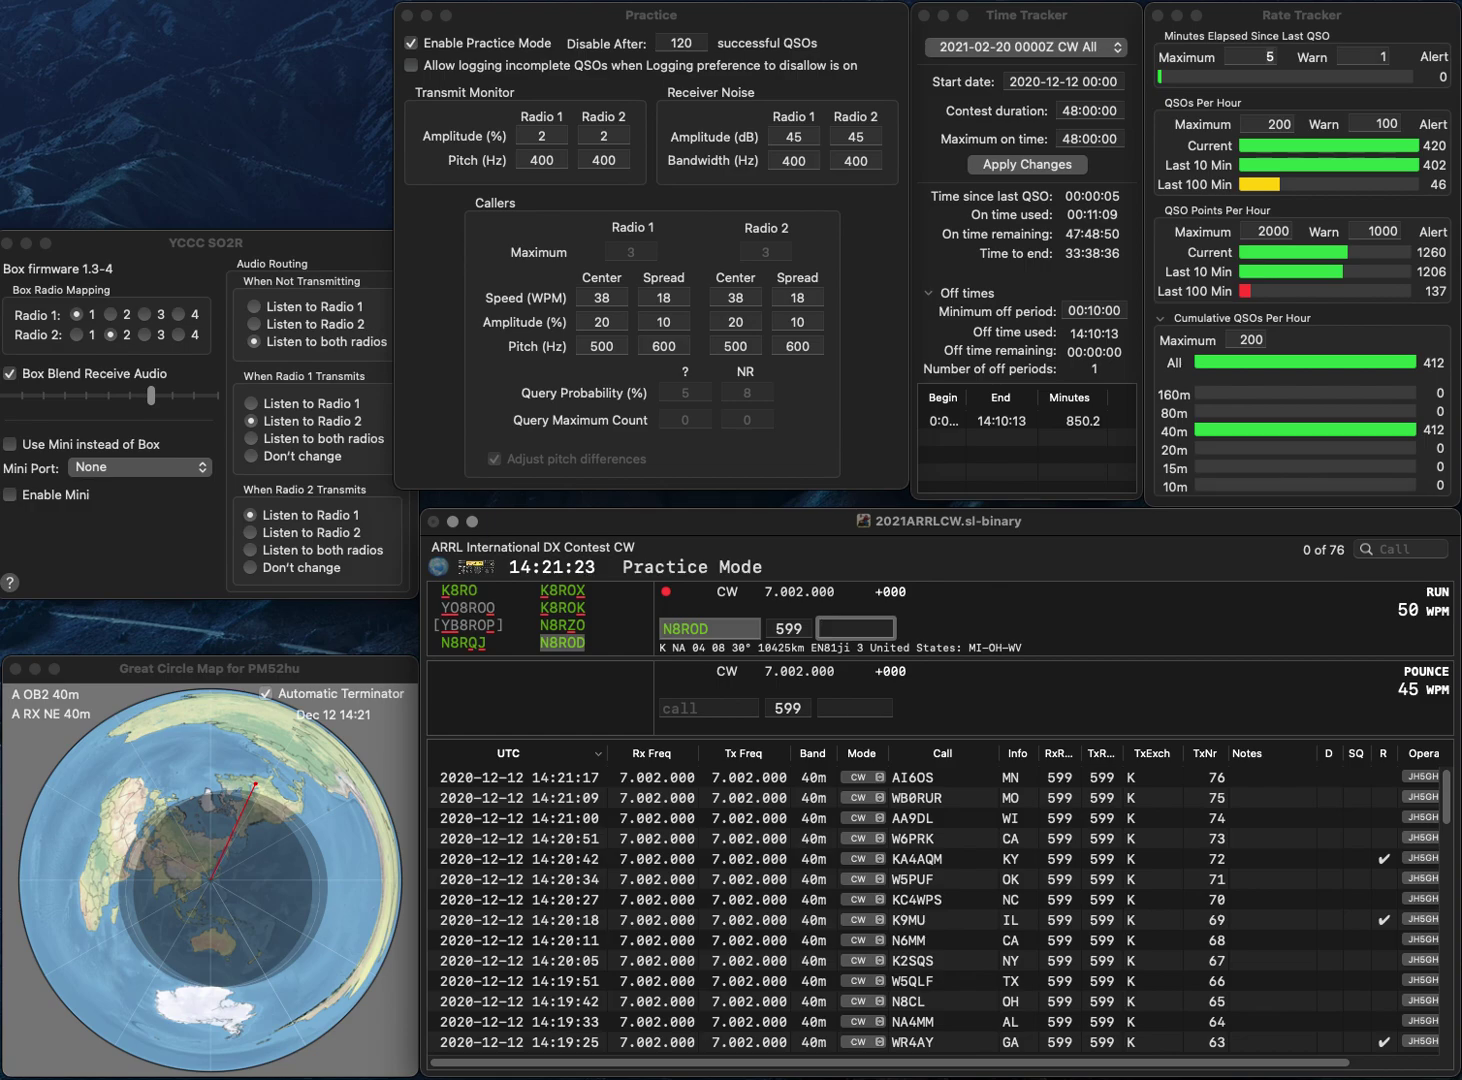
text(WV)
key(Return)
- Log a CW contact on the run radio with call sign W0YK and received exchange IL
text(W0YK)
key(space)
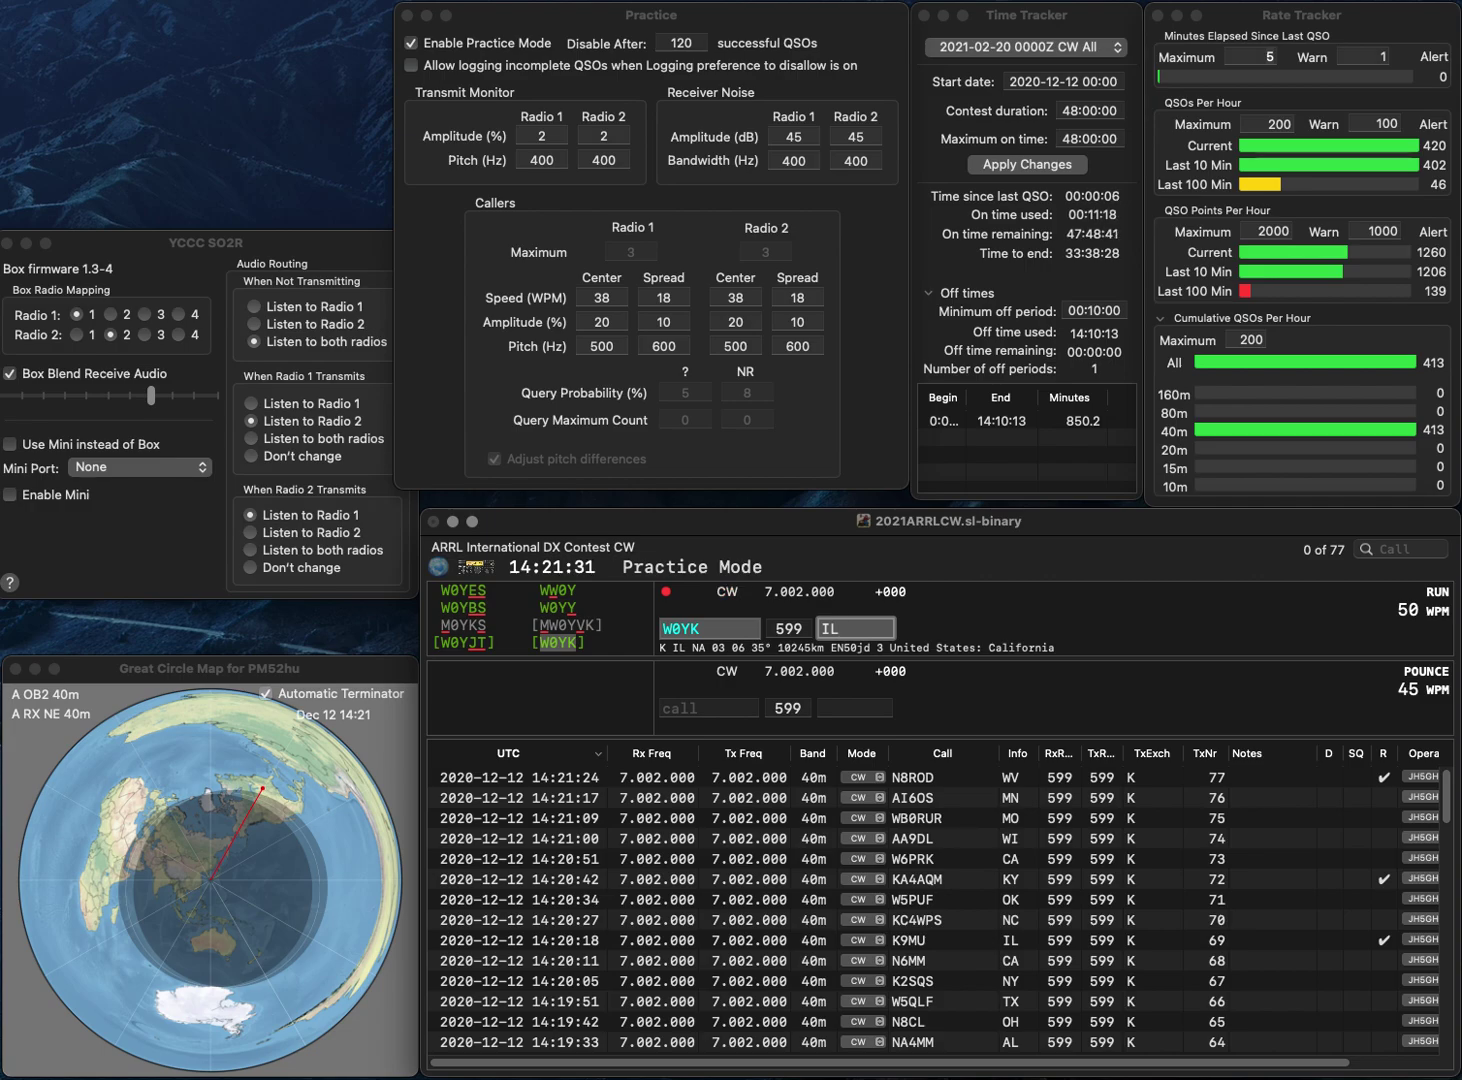
key(Return)
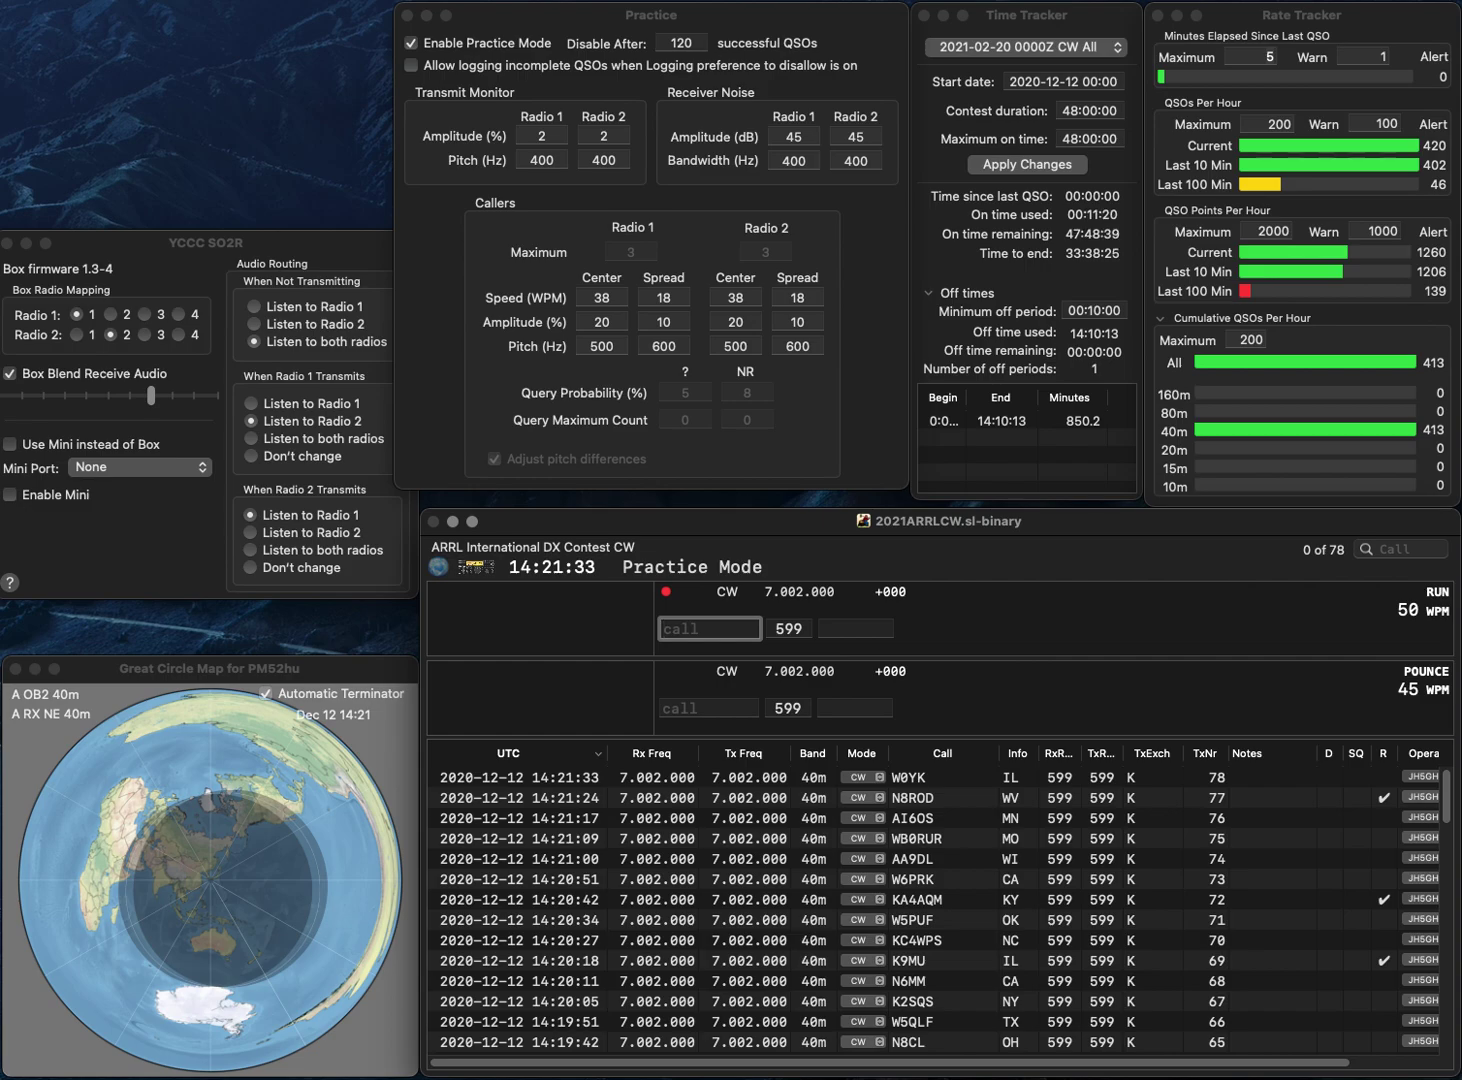
- Log a CW contact on the run radio with call sign W8UA and received exchange OH
text(W8UA)
key(space)
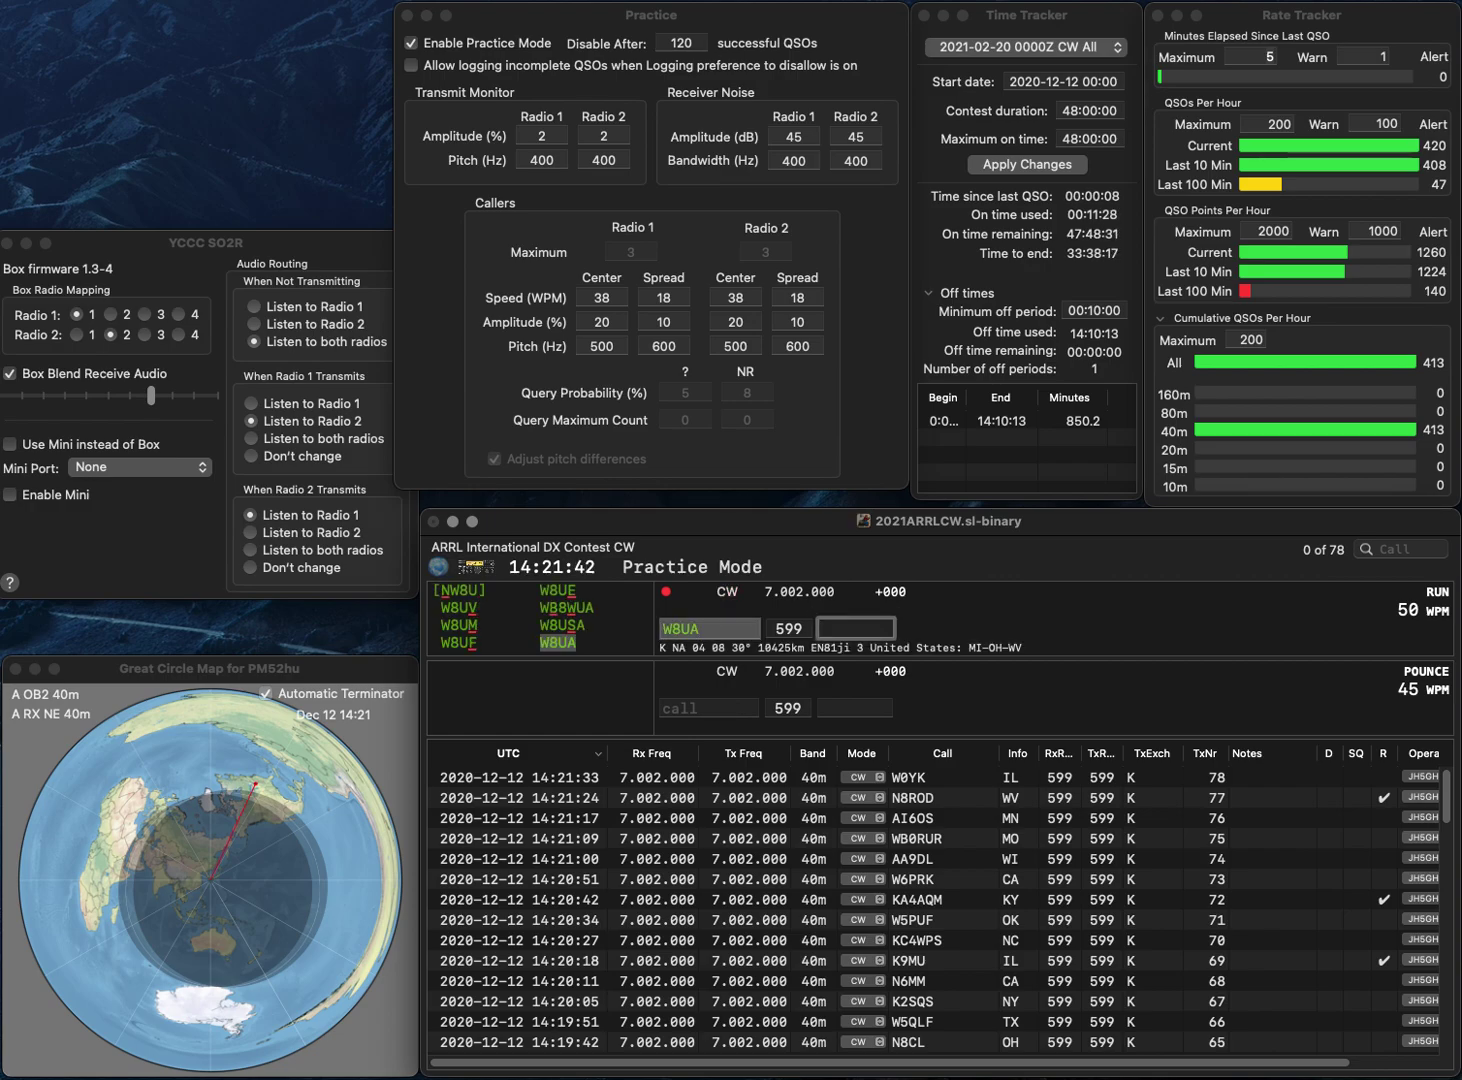
text(OH)
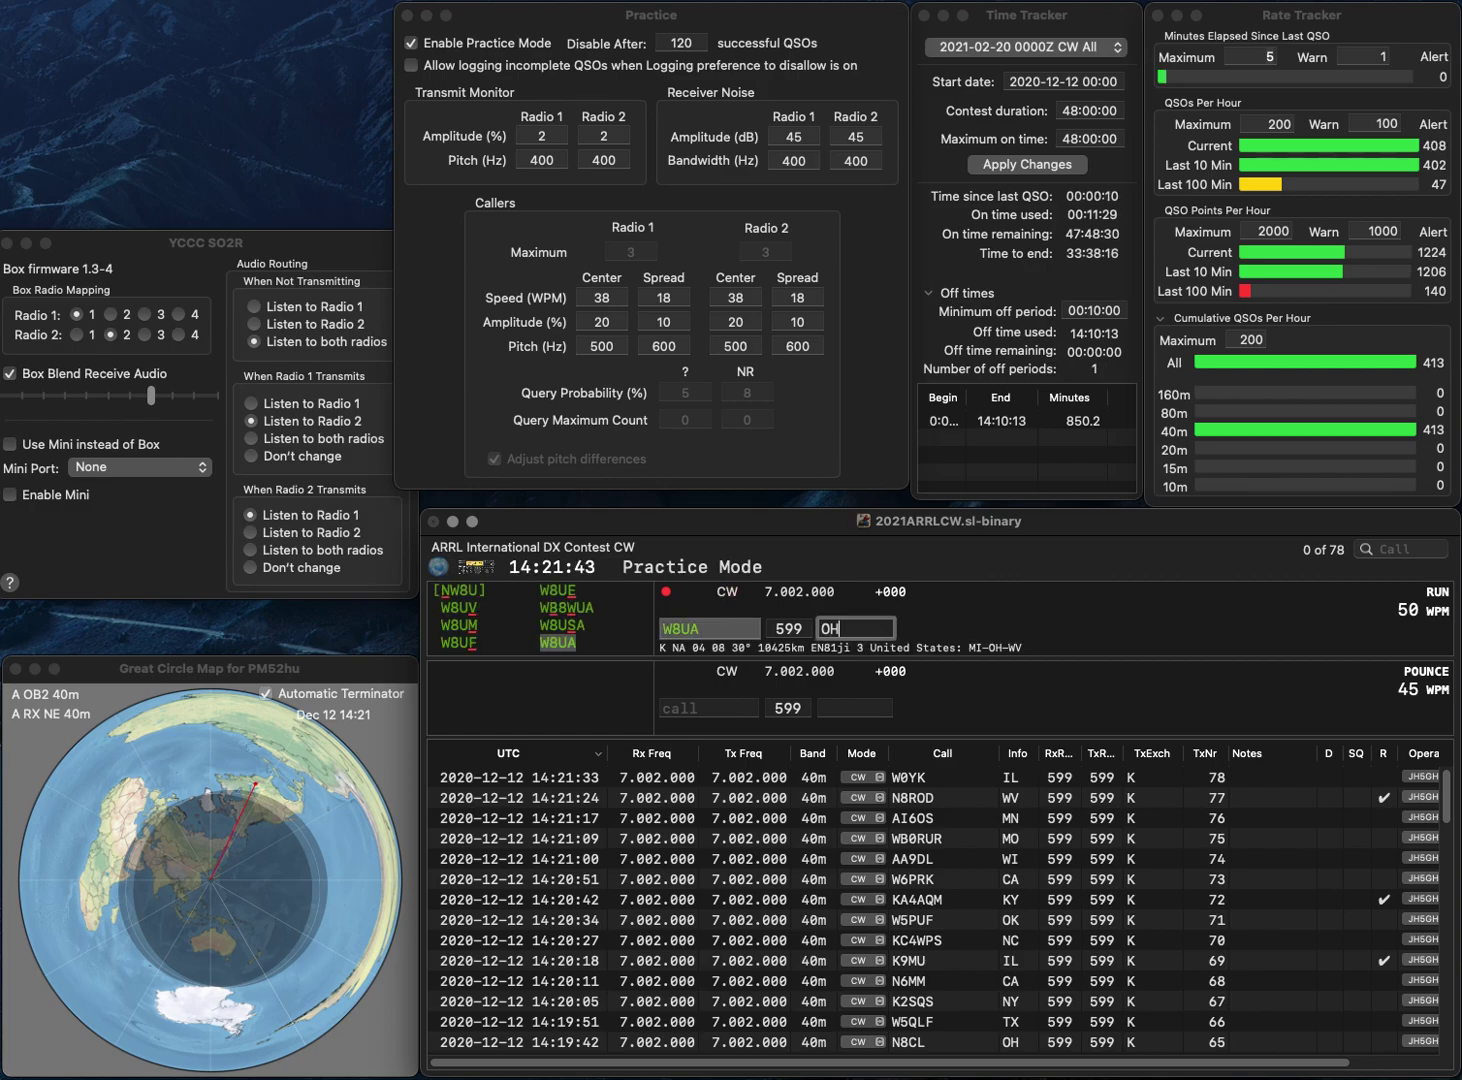
key(Return)
text(W4)
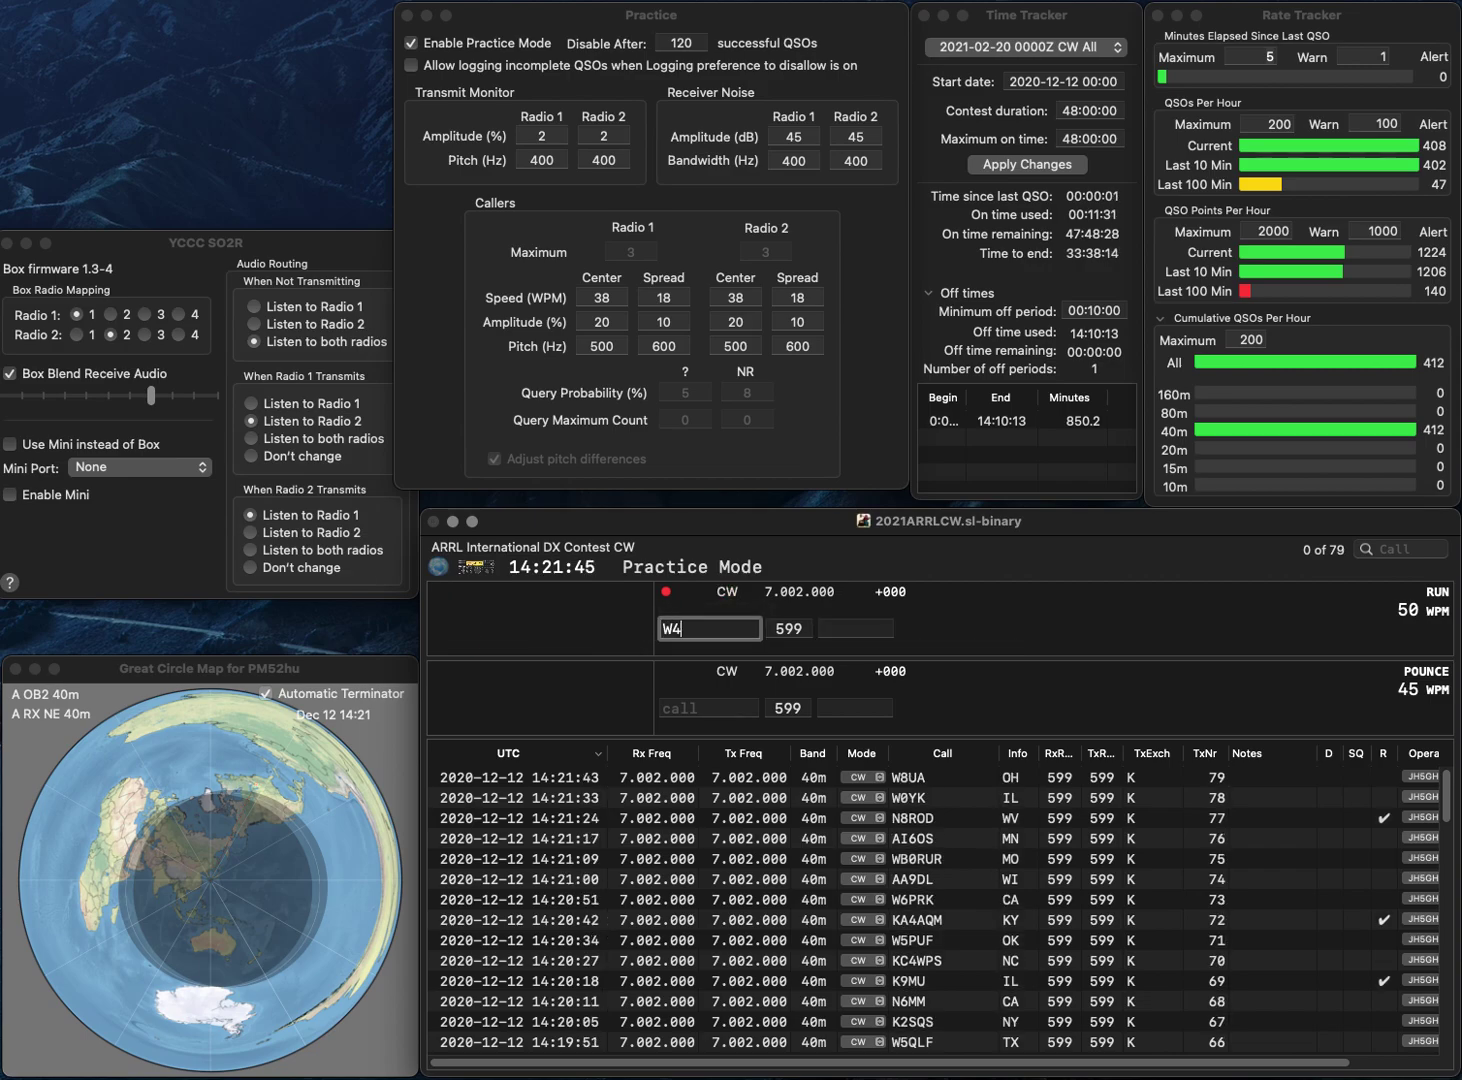
text(ZGR)
key(Return)
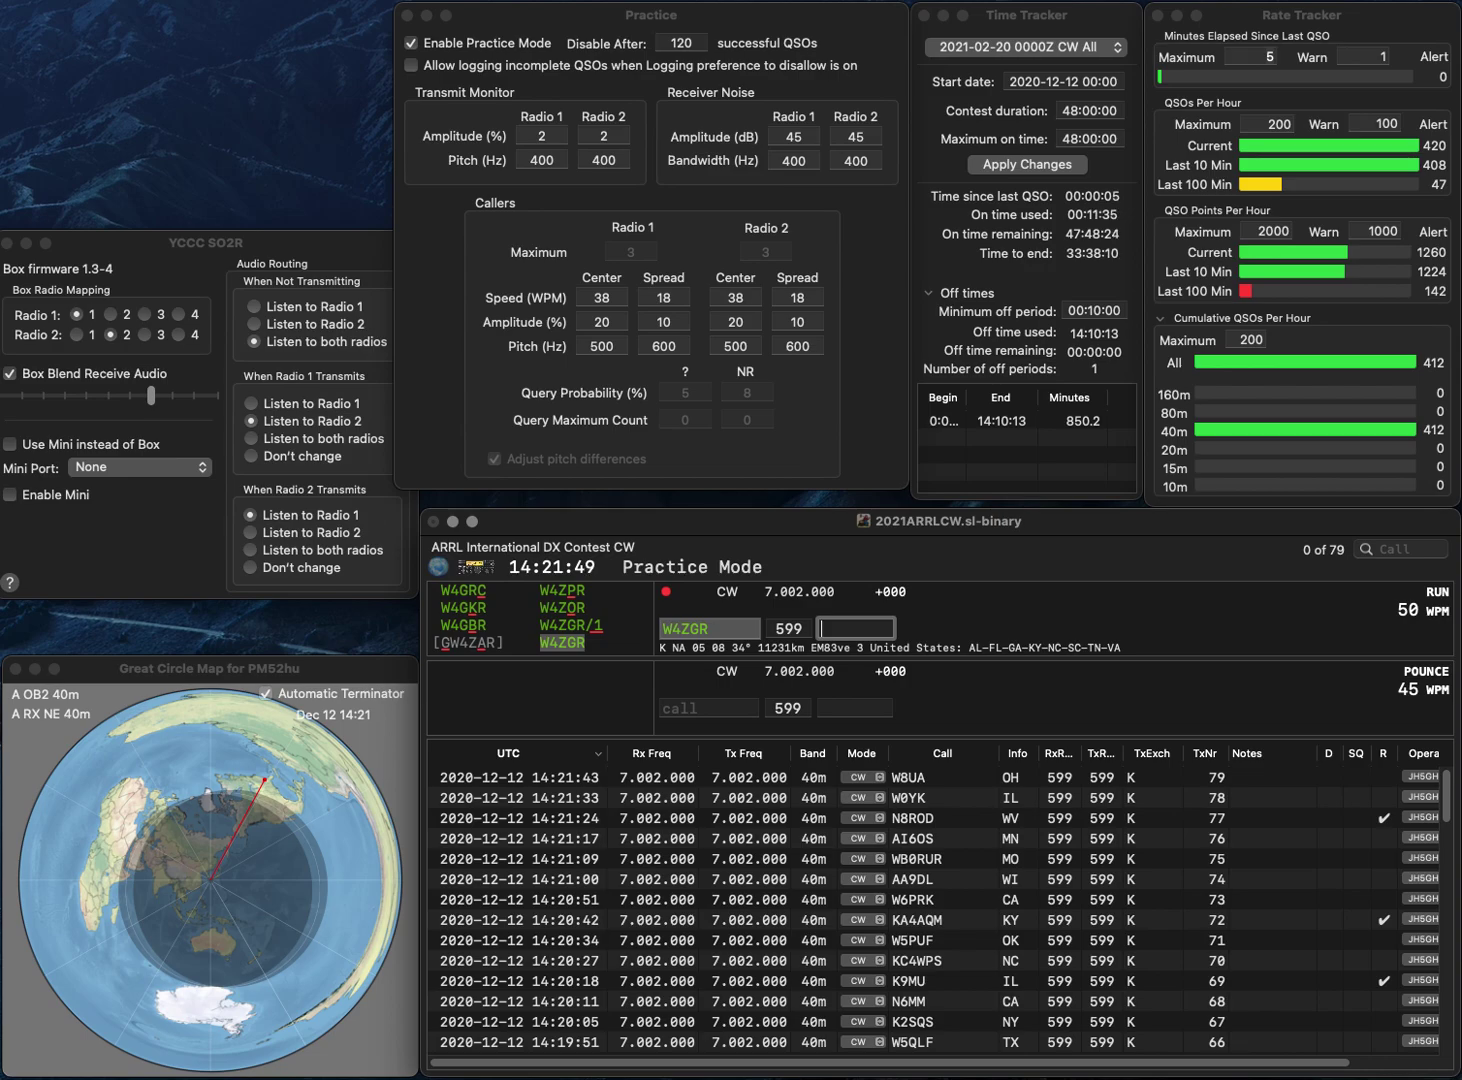
text(SD)
key(Return)
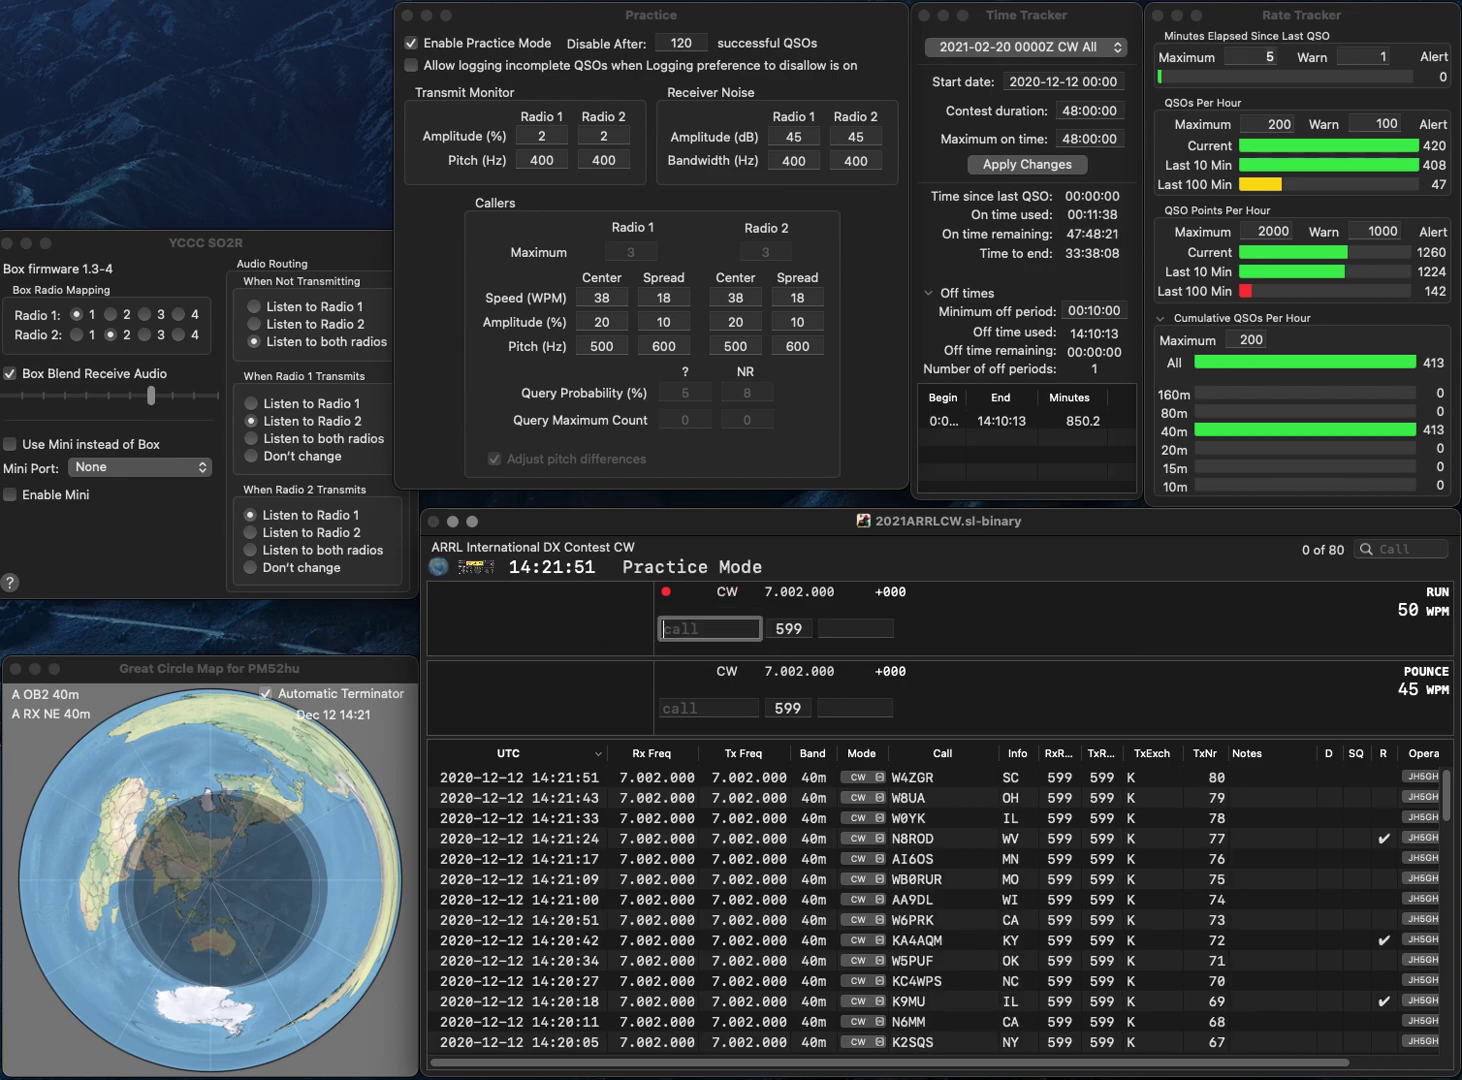
- Log a CW contact on the run radio with call sign W4UC and received exchange AL
text(W4UC)
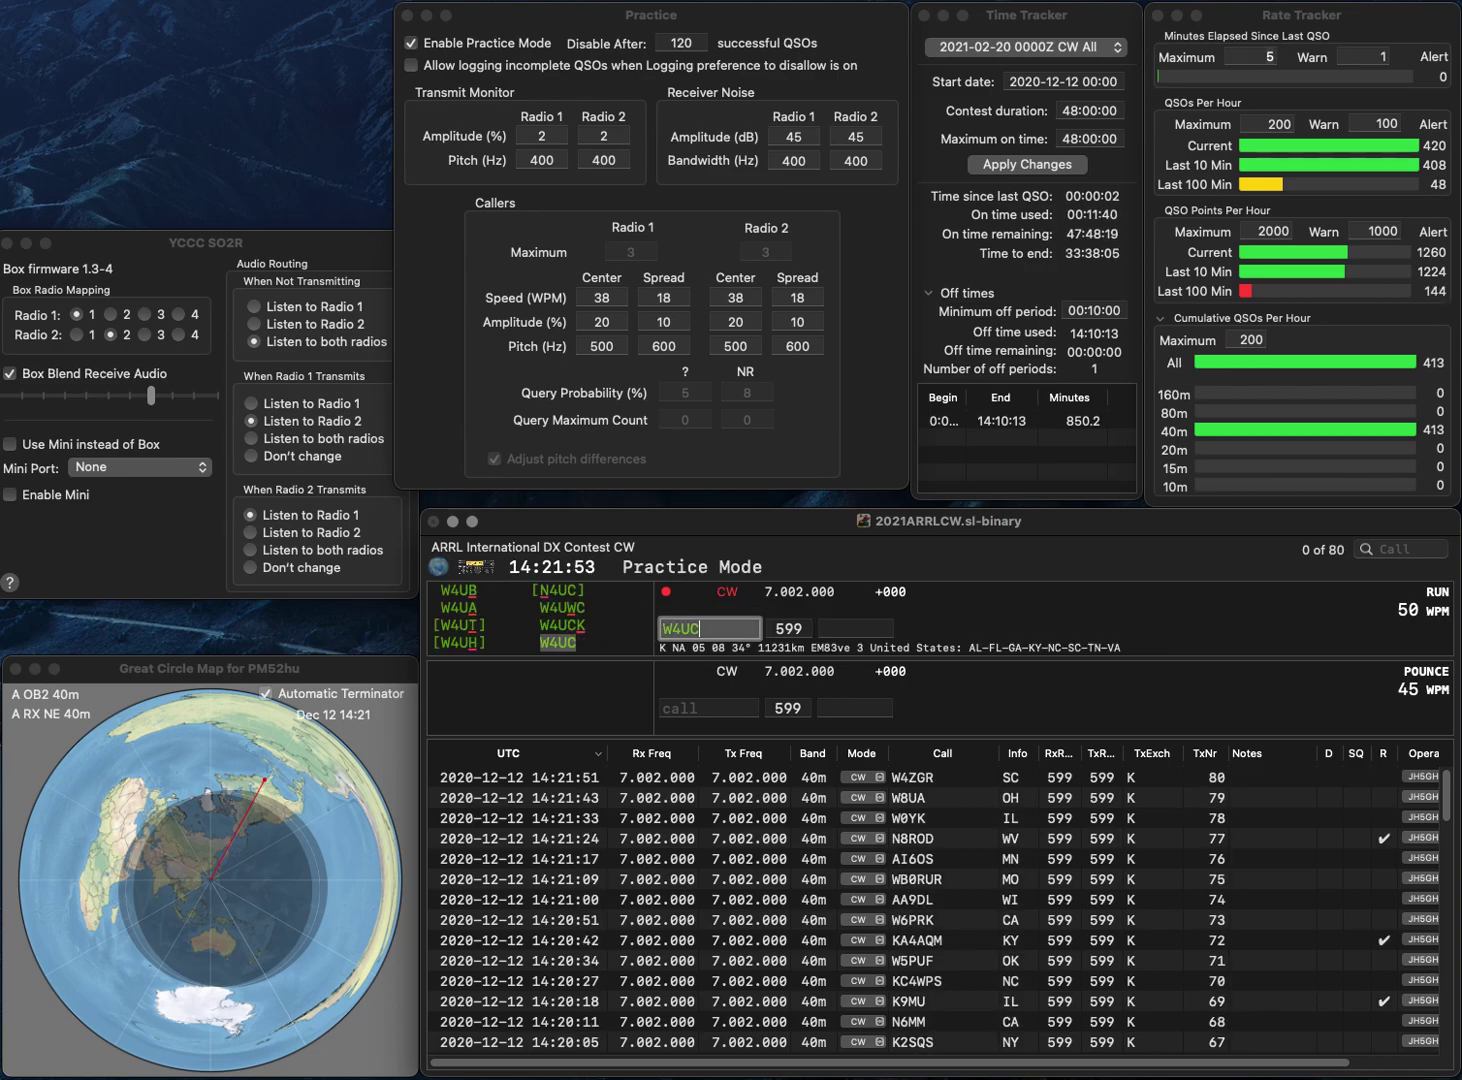
key(Return)
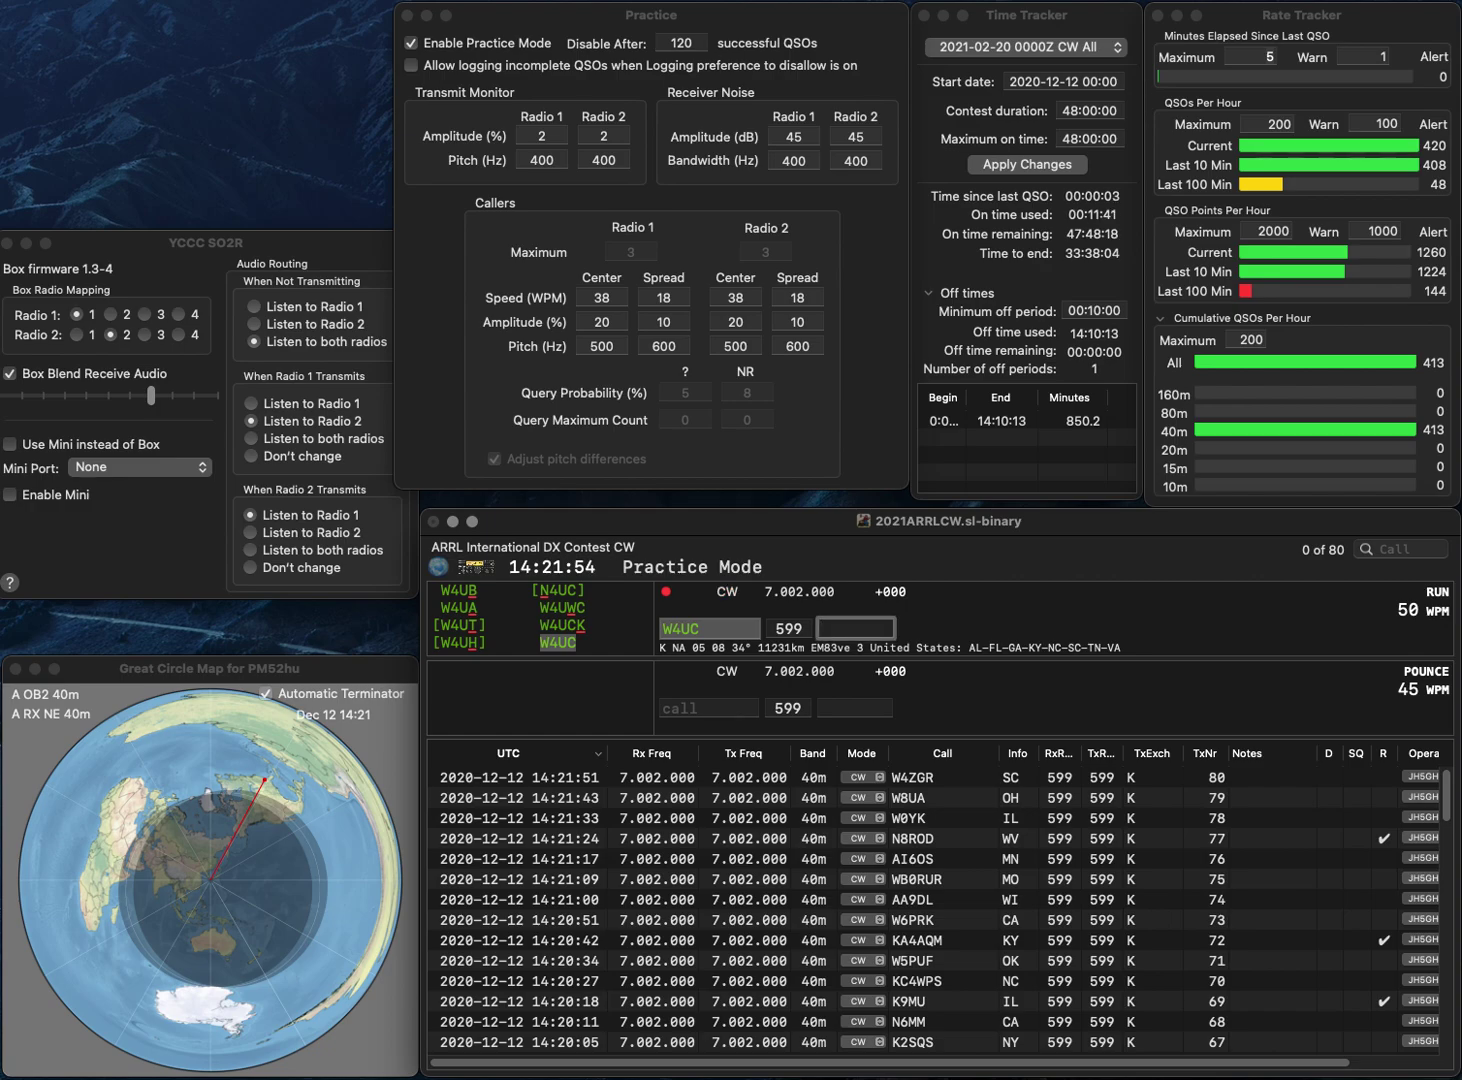
text(AL)
key(Return)
text(W)
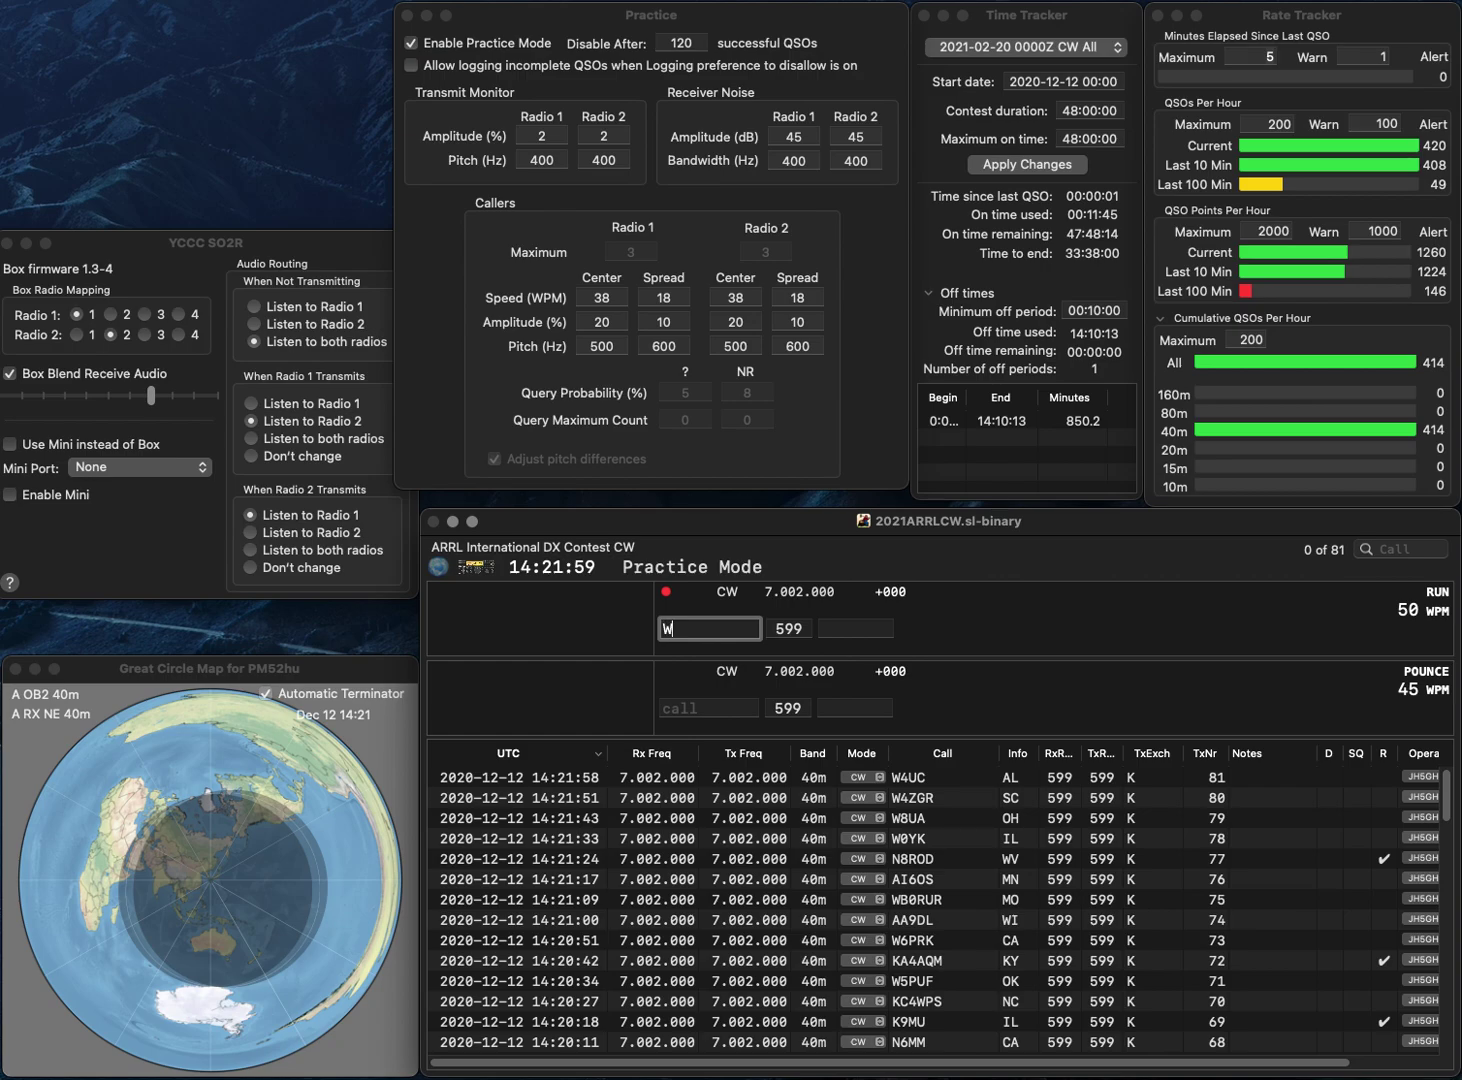
text(M6Y)
key(Tab)
text(CA)
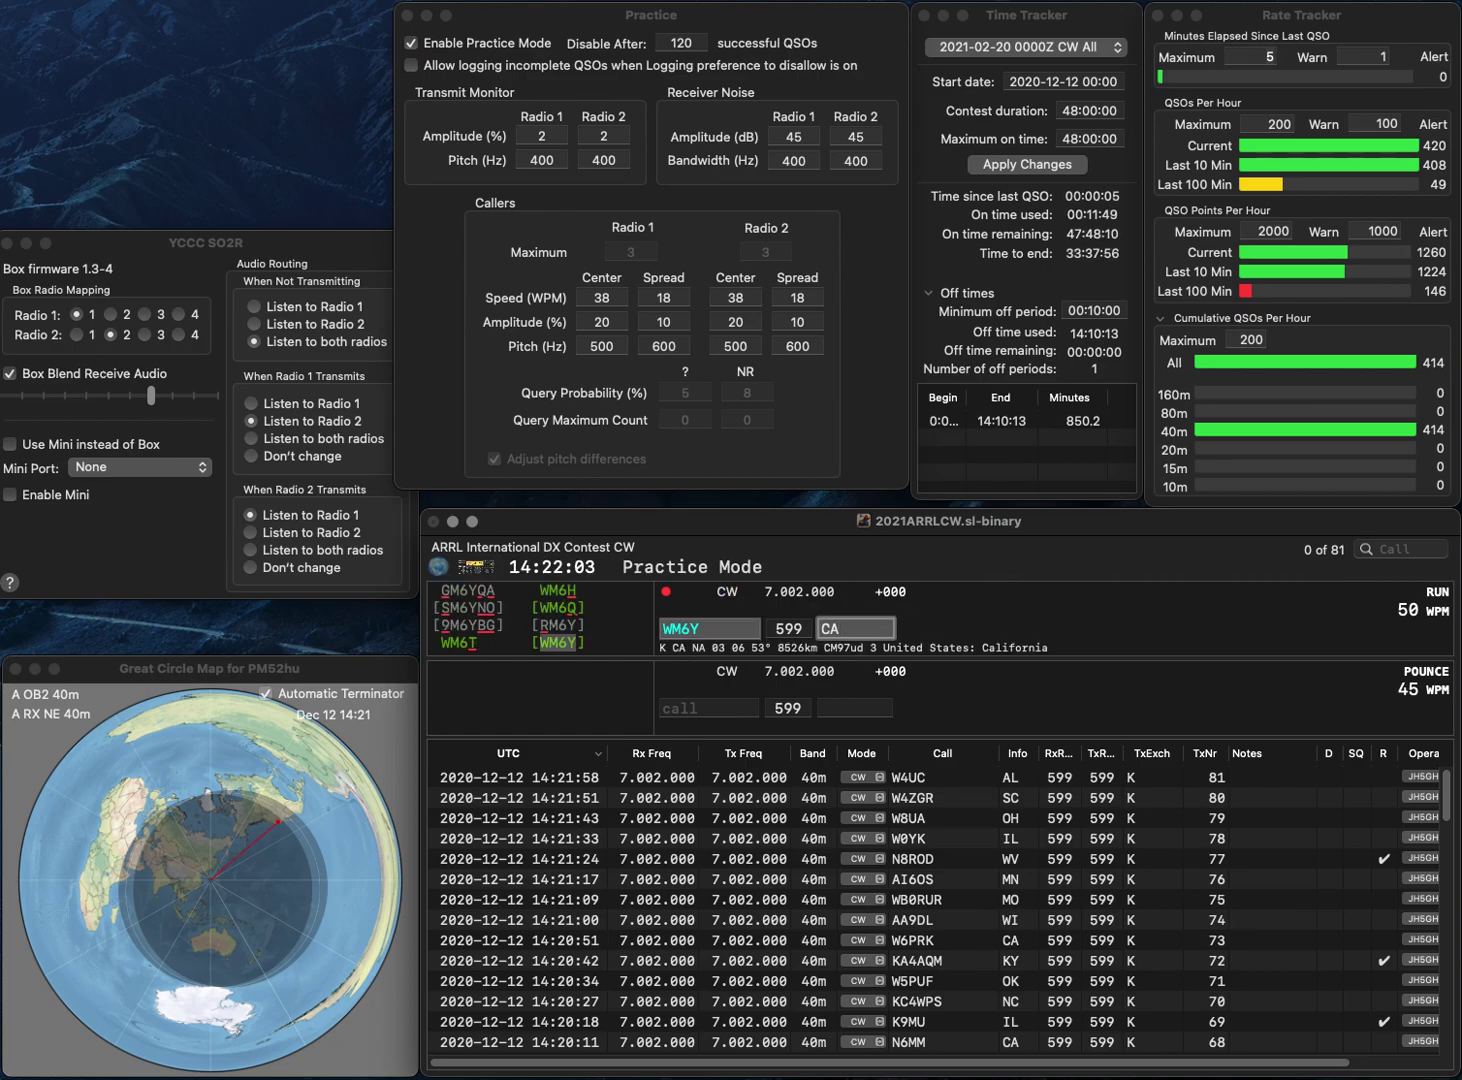
key(Return)
text(K0CD)
key(Return)
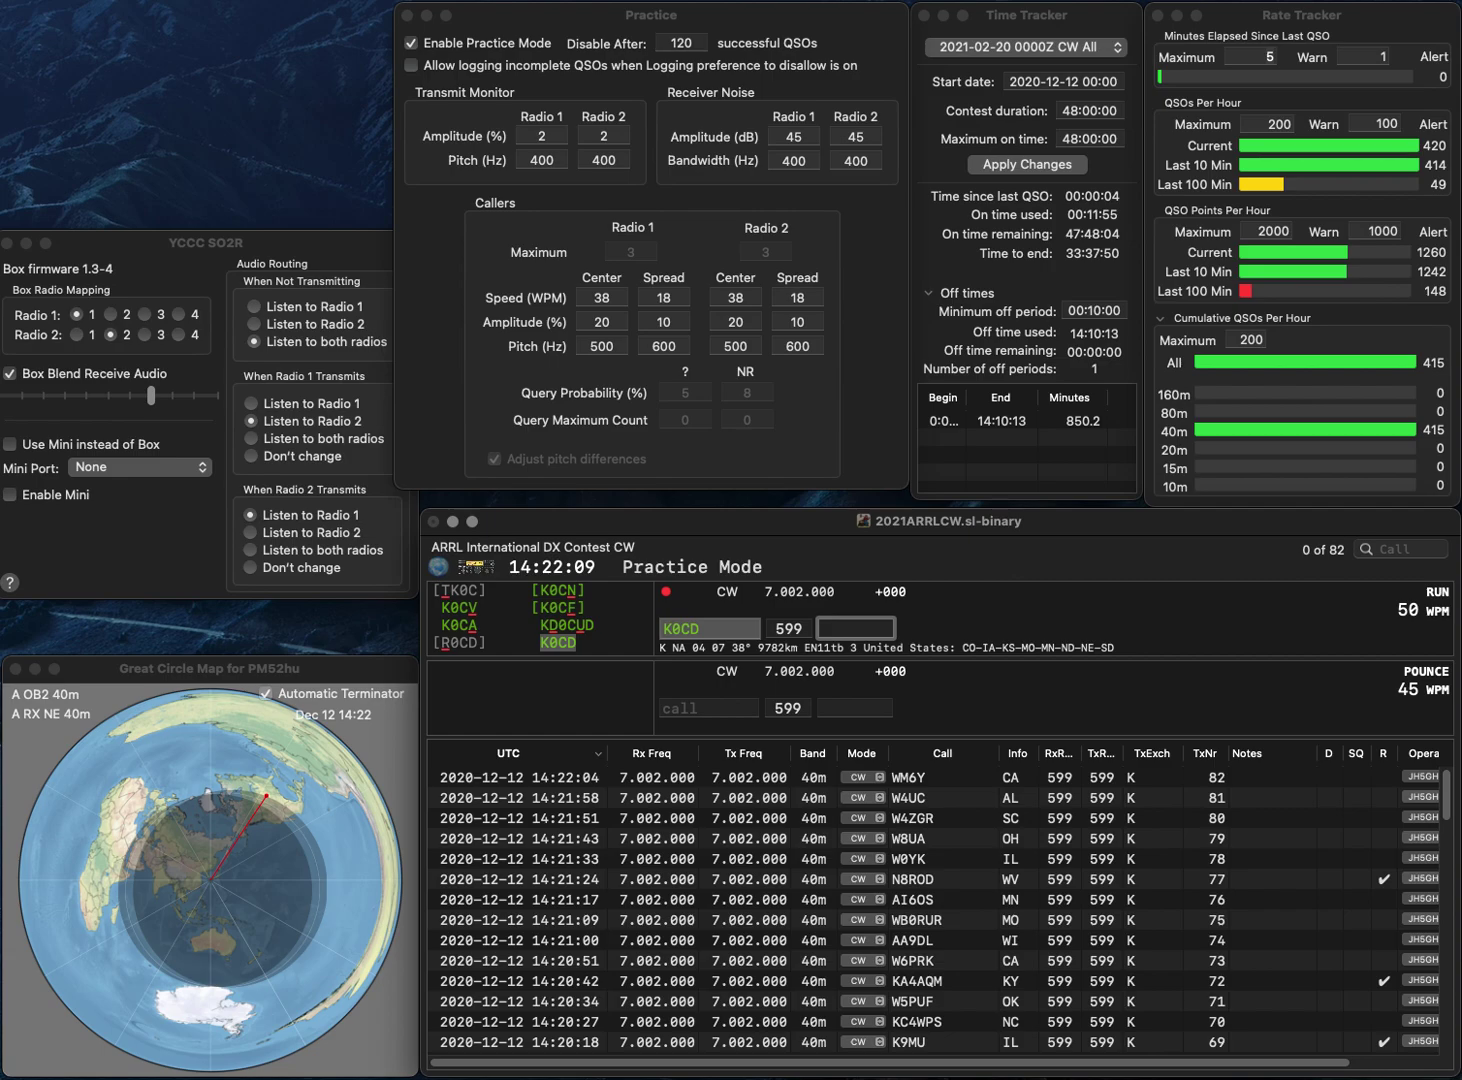
text(MO)
key(Return)
- Log a CW contact on the run radio with call sign NG1R and received exchange MA
text(NG1R)
key(space)
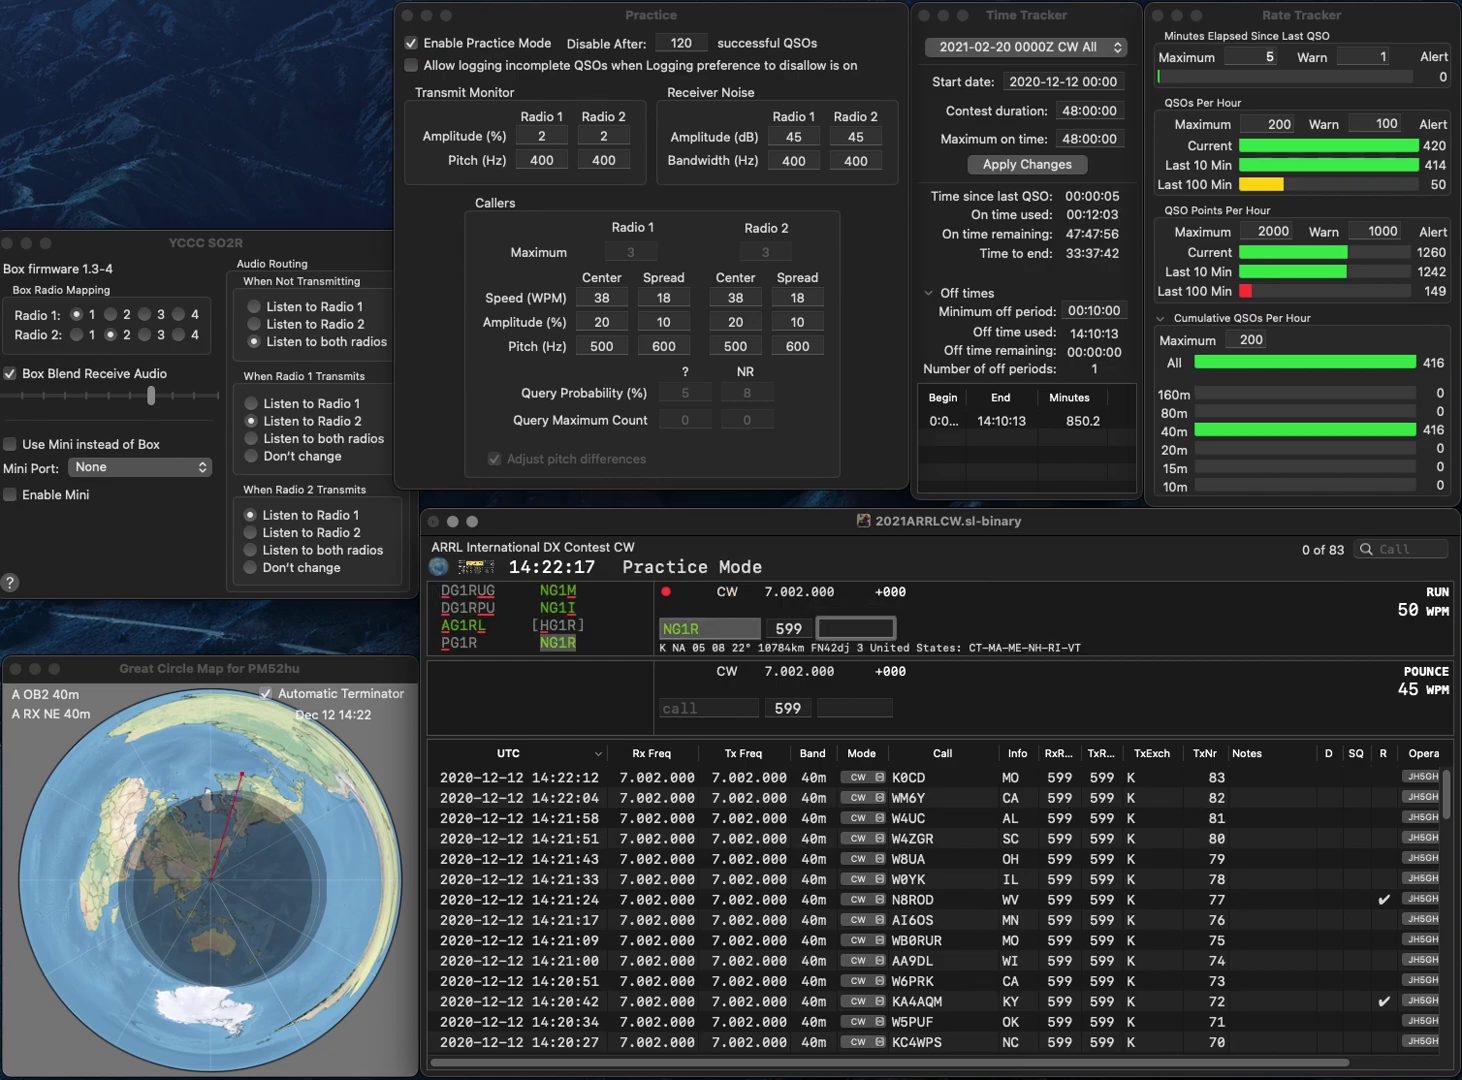
text(MA)
key(Return)
text(WA0PMF)
key(space)
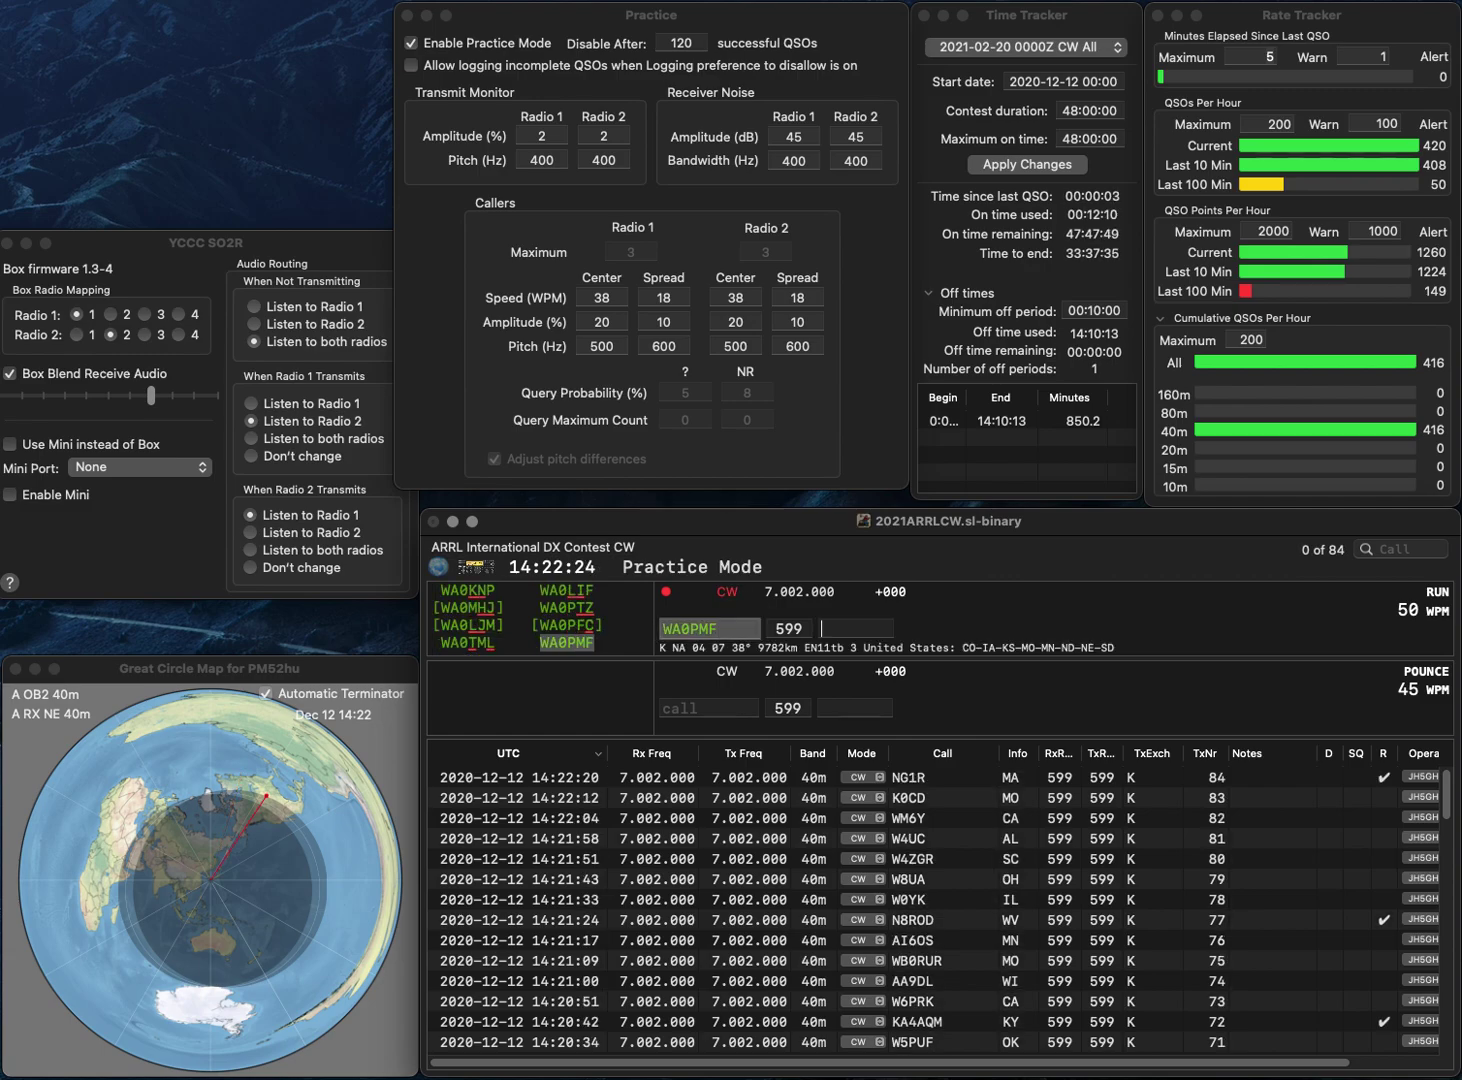
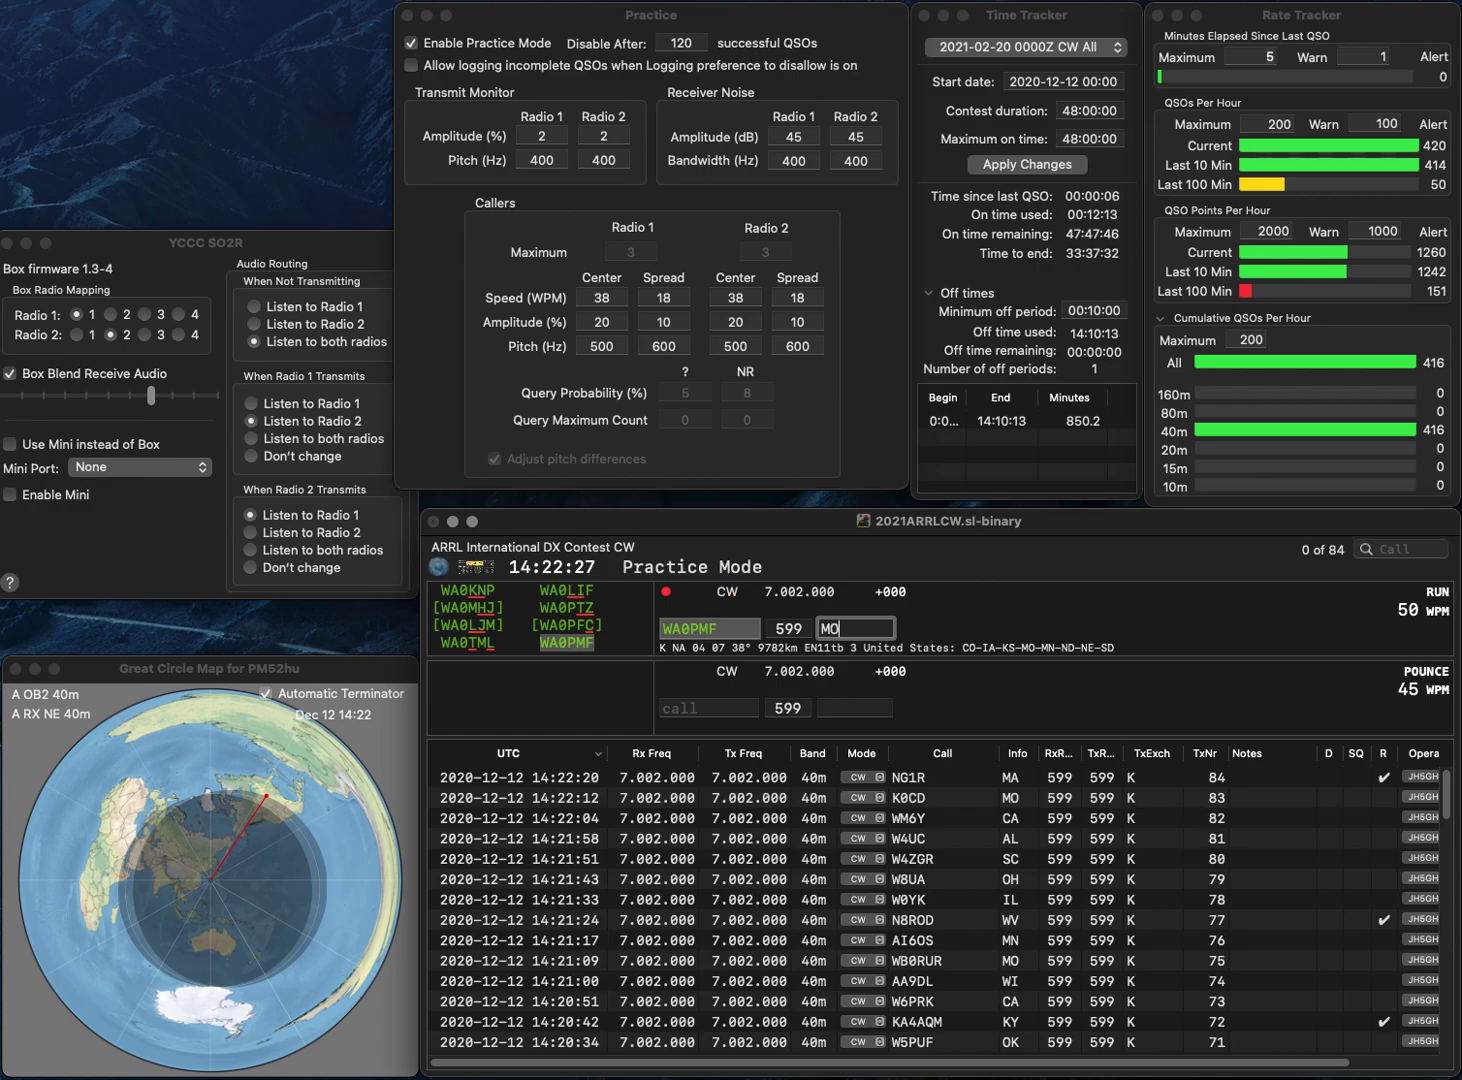
text(MO)
key(Return)
text(K7)
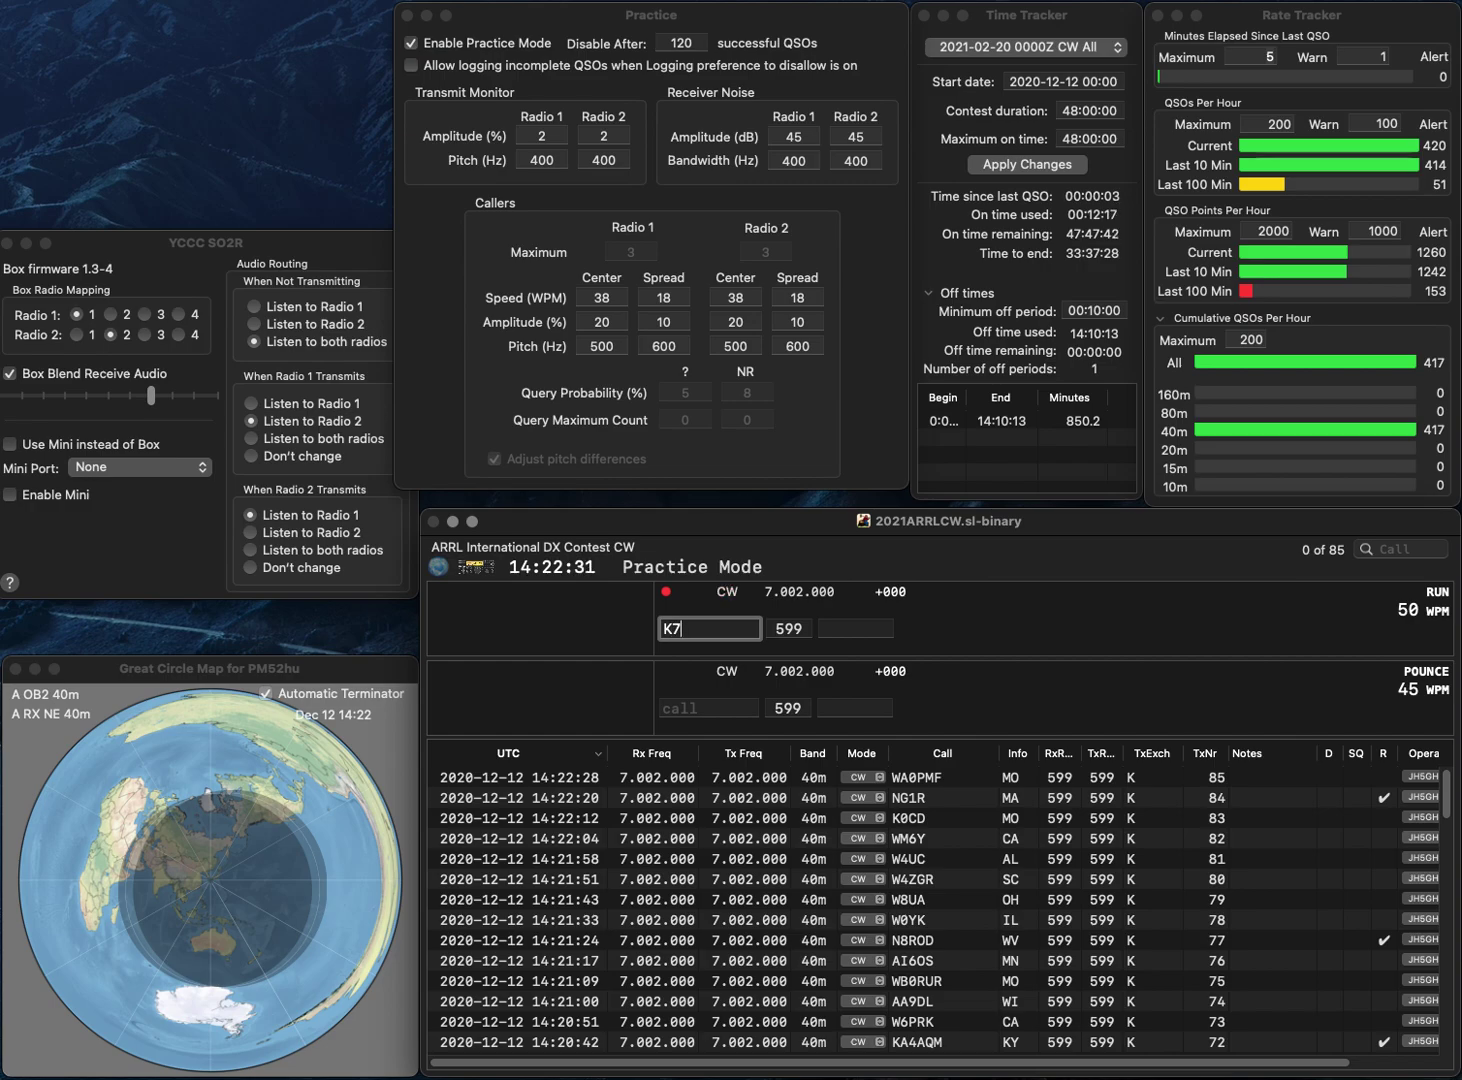
key(BackSpace)
text(Z5)
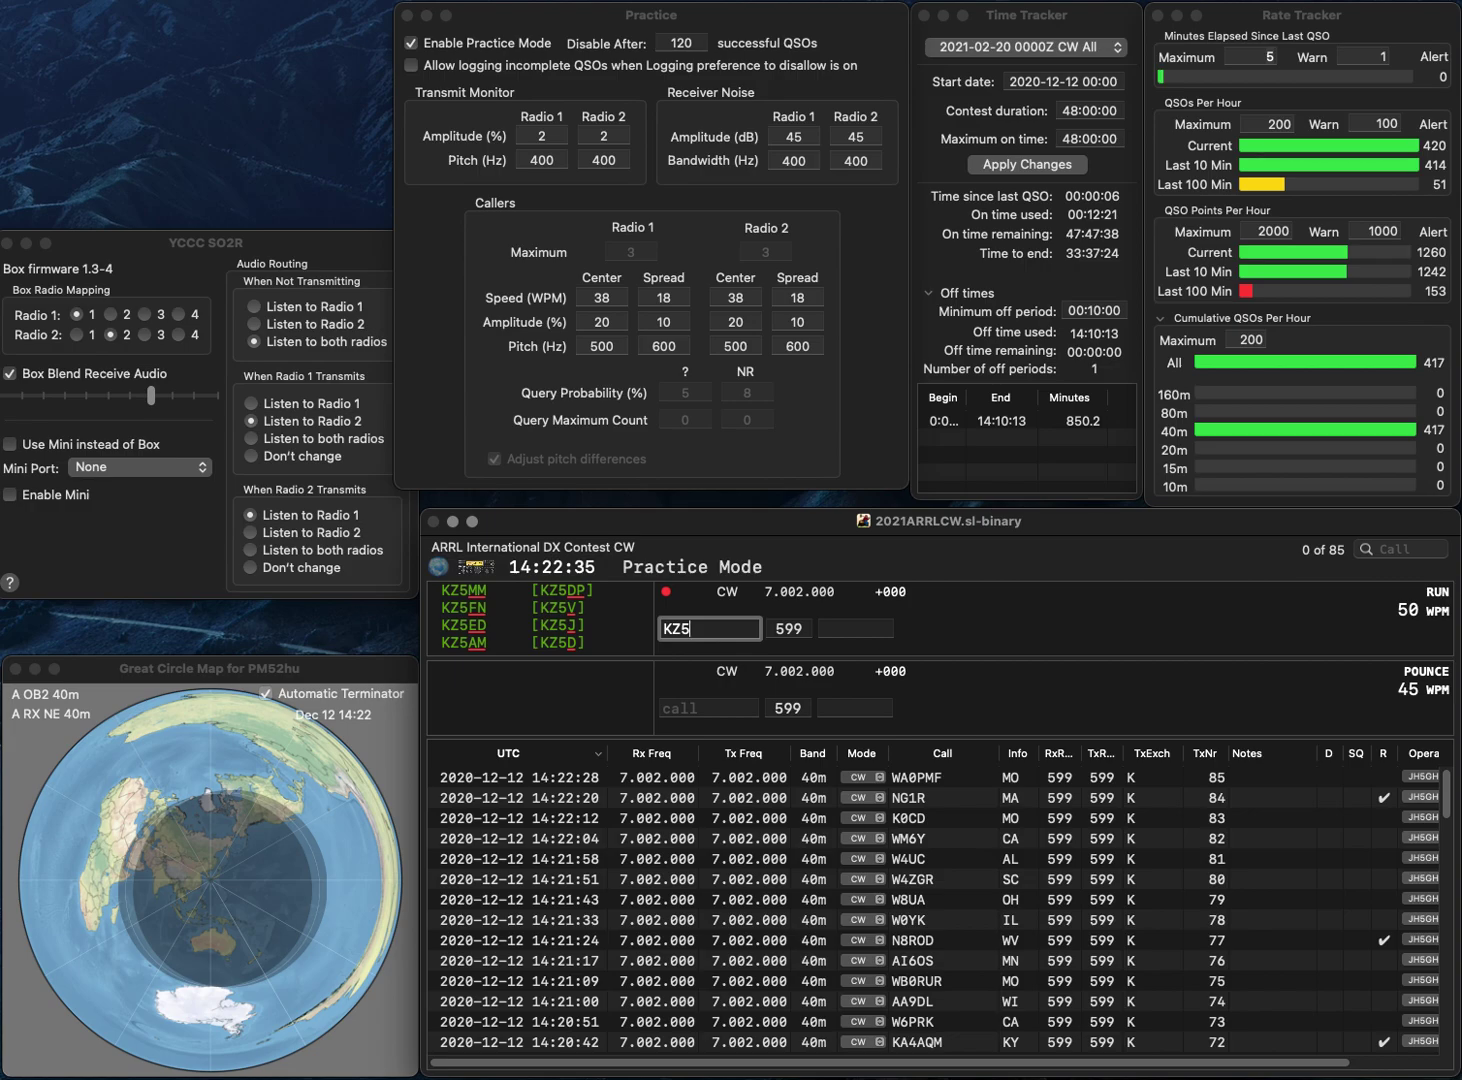
text(ED)
key(Tab)
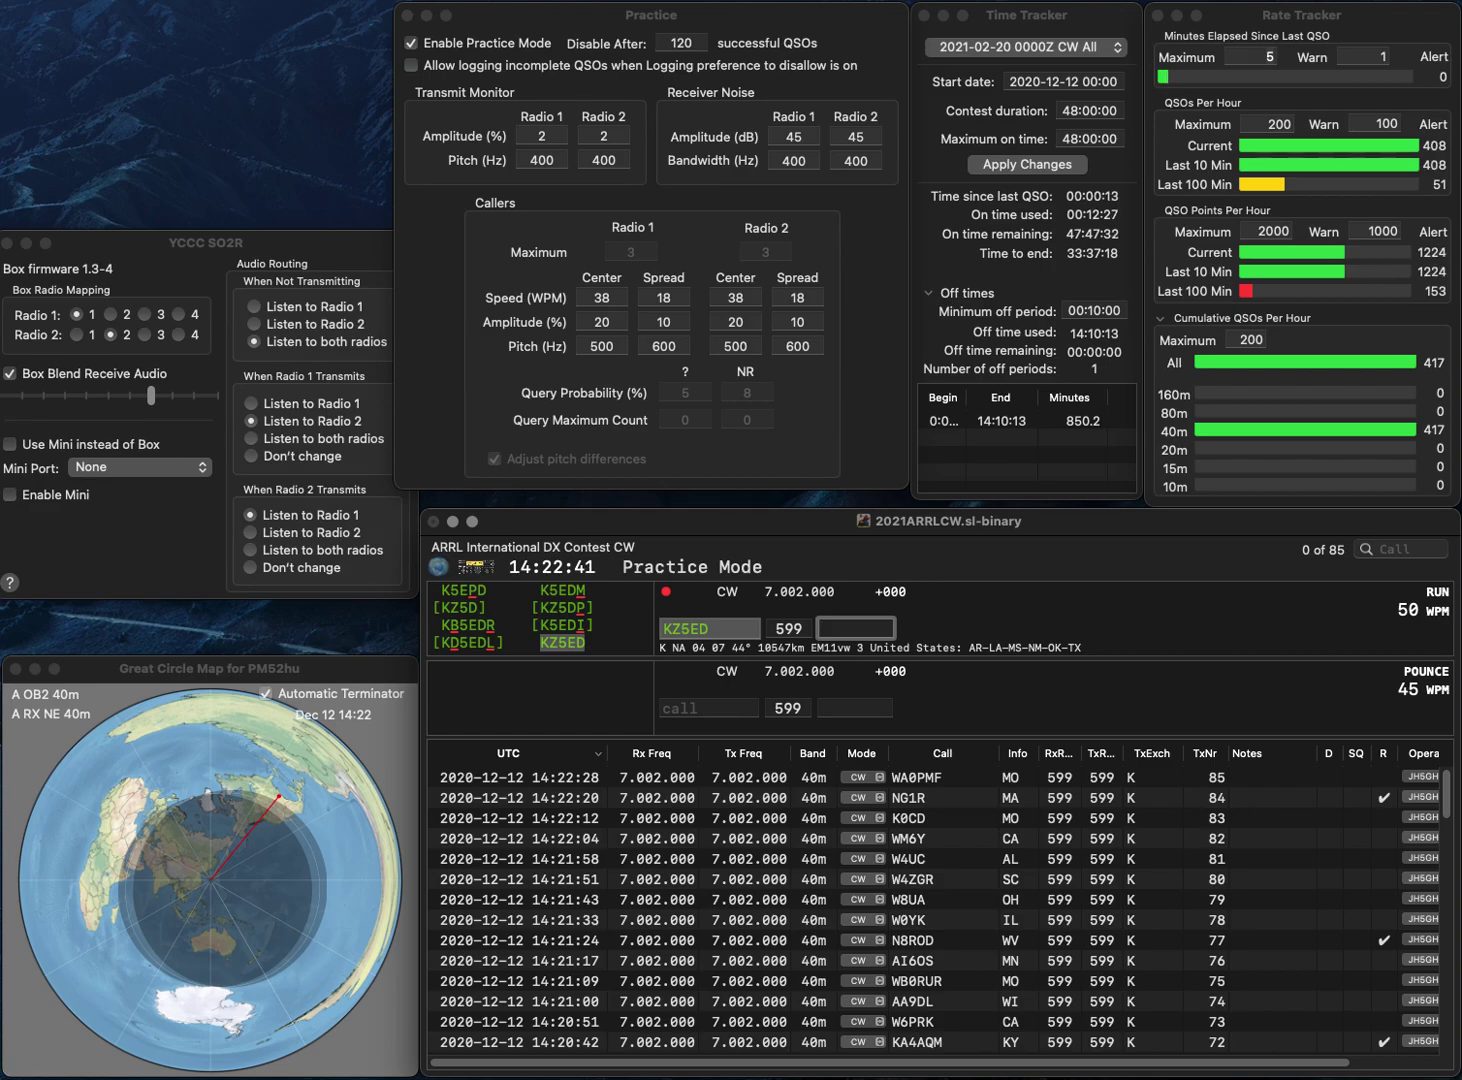
key(Return)
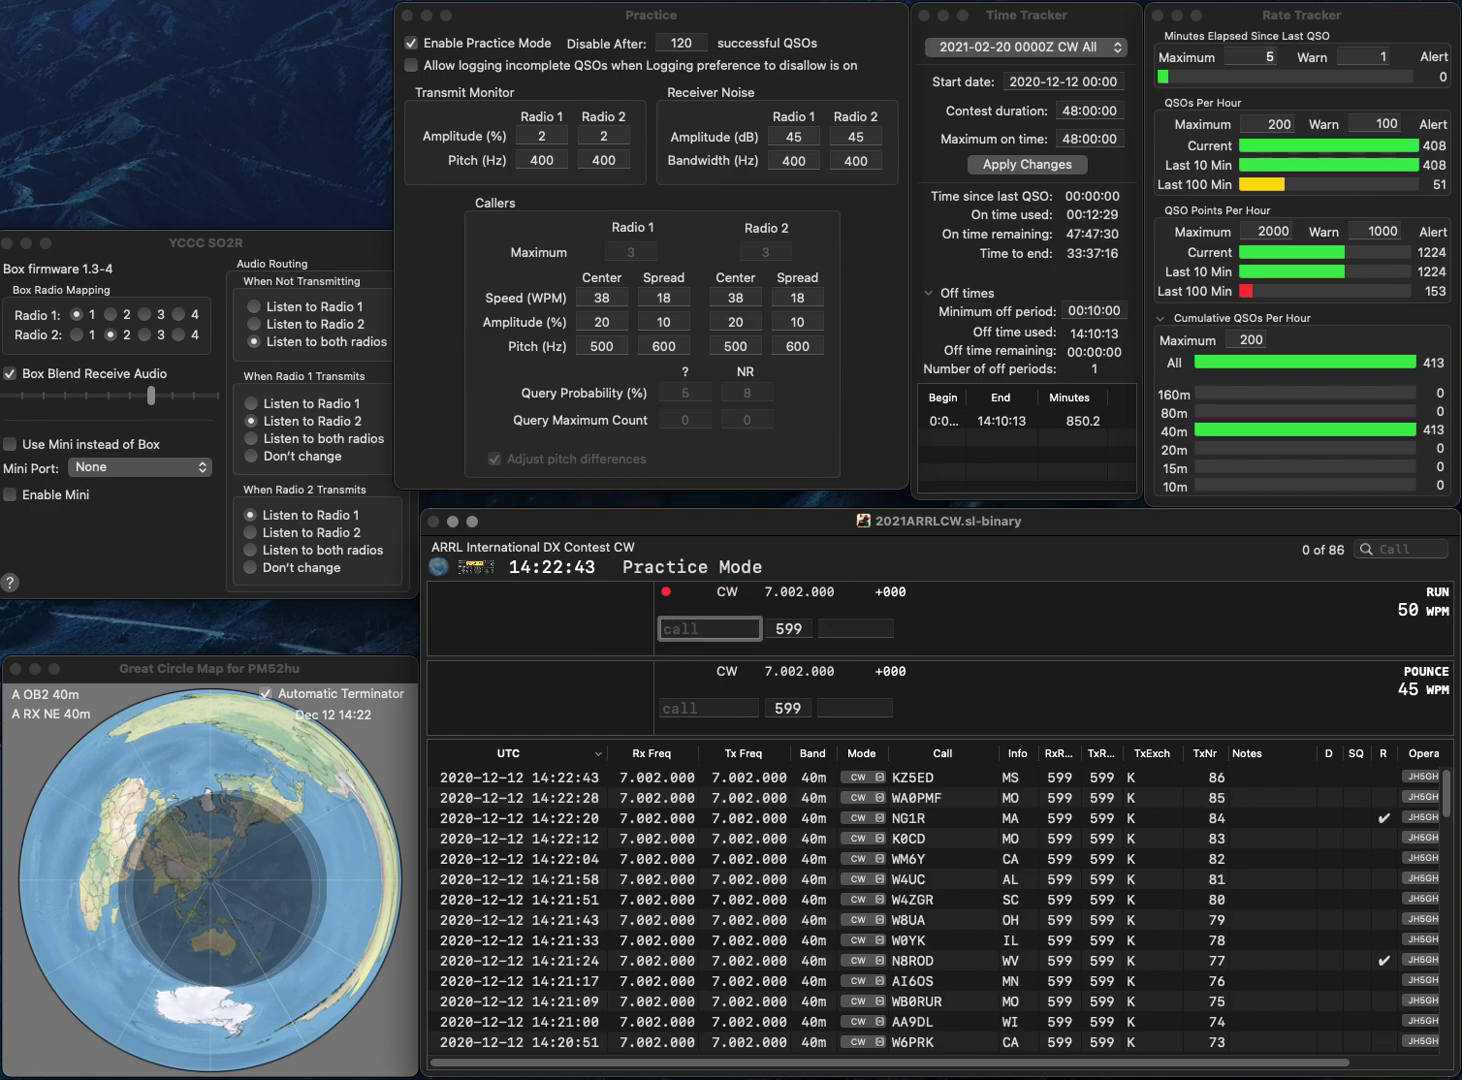
- Log a CW contact on the run radio with call sign W0GN and received exchange IA
text(W0GN)
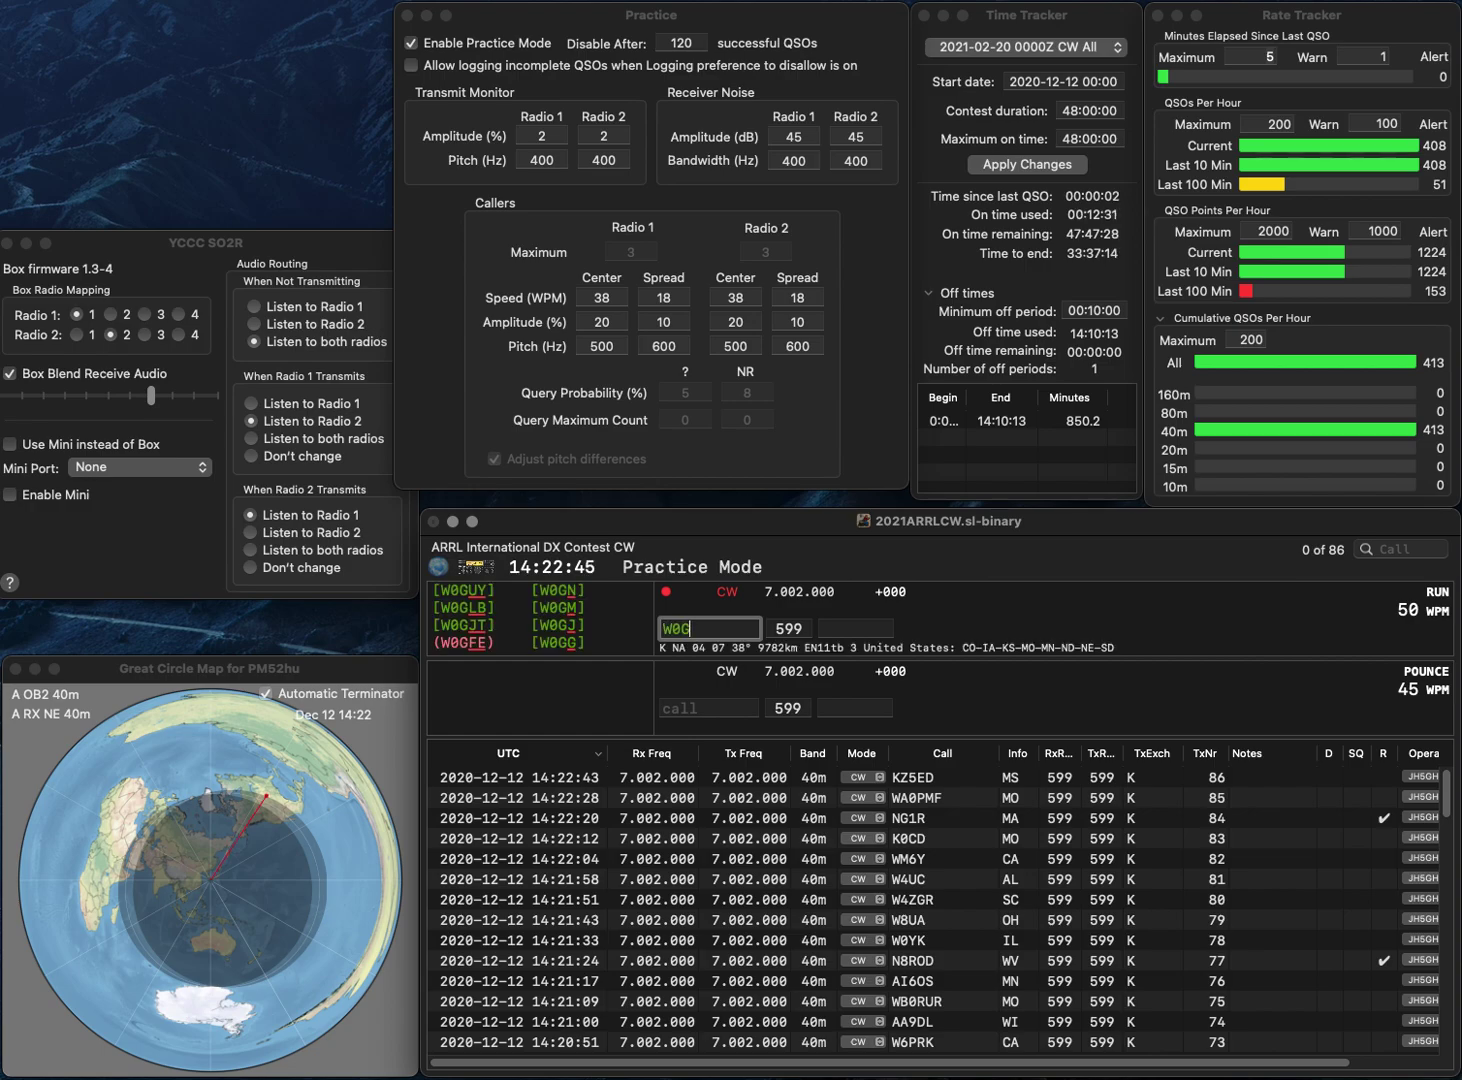
key(space)
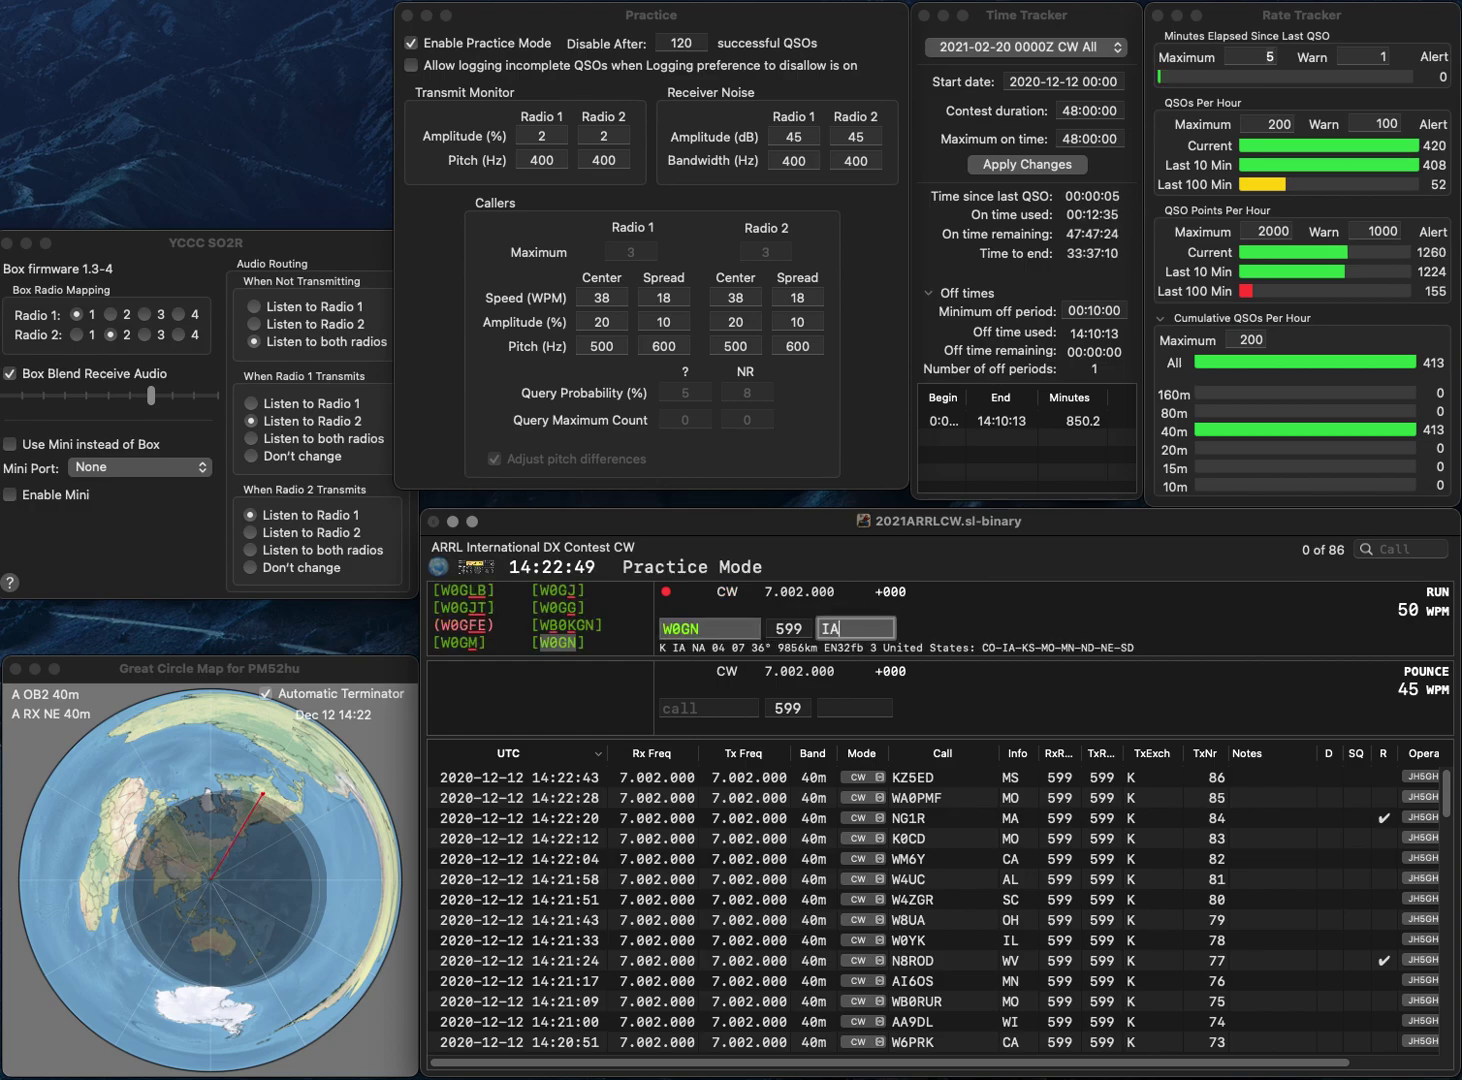
key(Return)
- Log a CW contact on the run radio with call sign W0DVD and received exchange MO
text(W0)
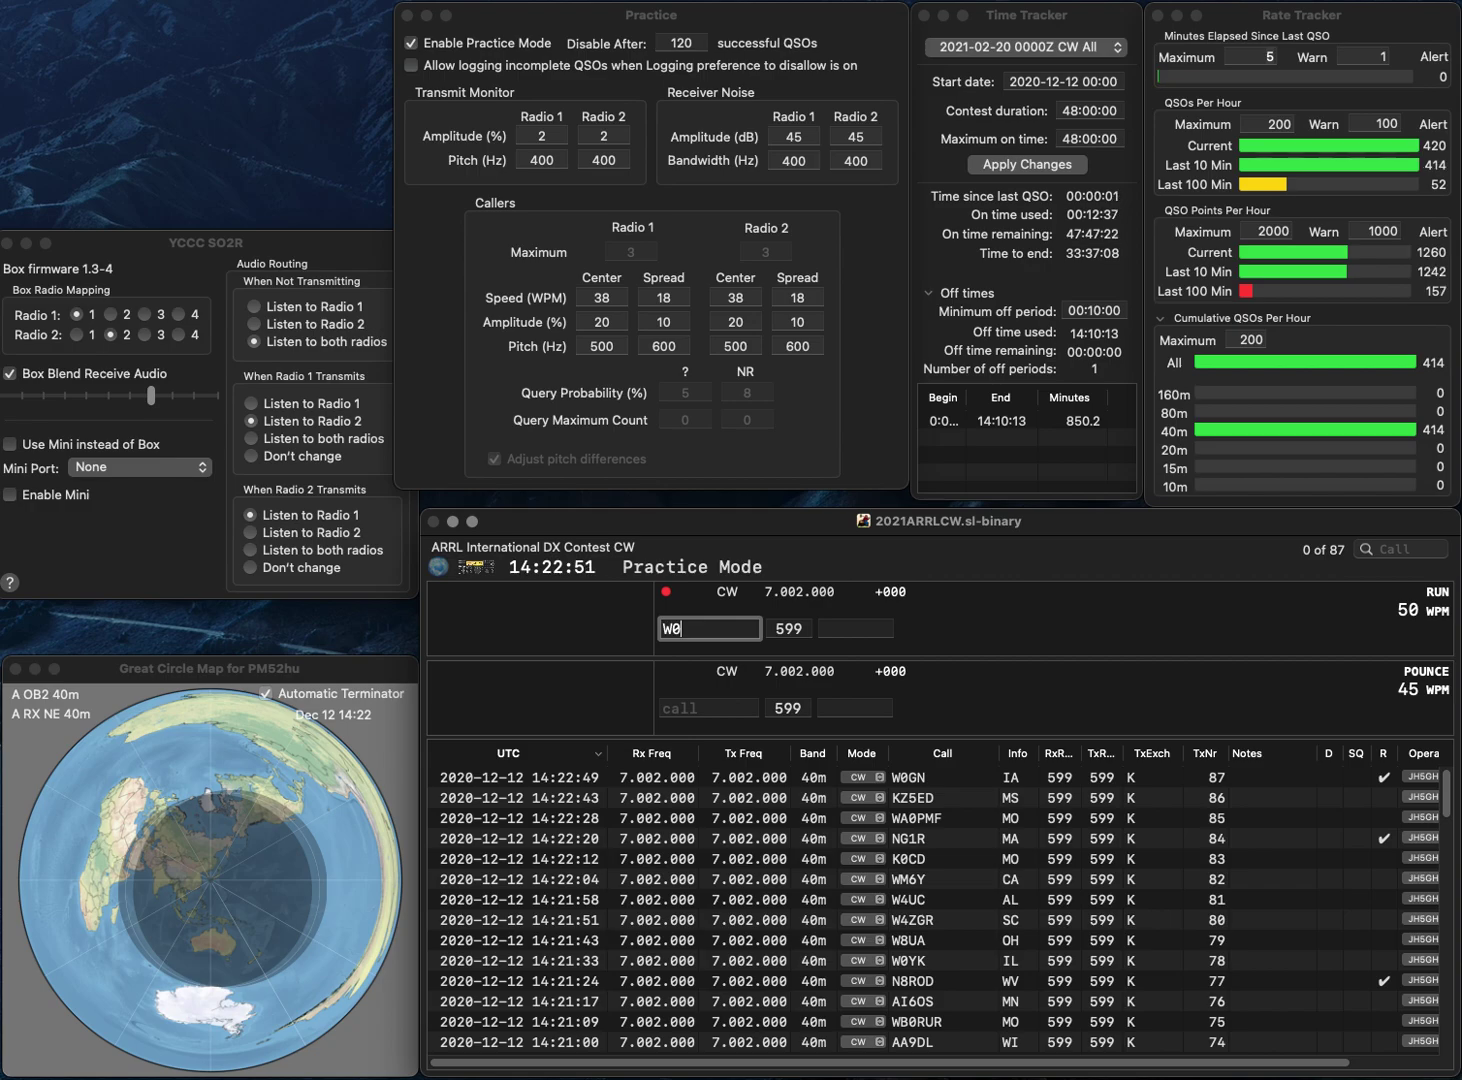
text(DUD)
key(BackSpace)
key(BackSpace)
text(VD)
key(Return)
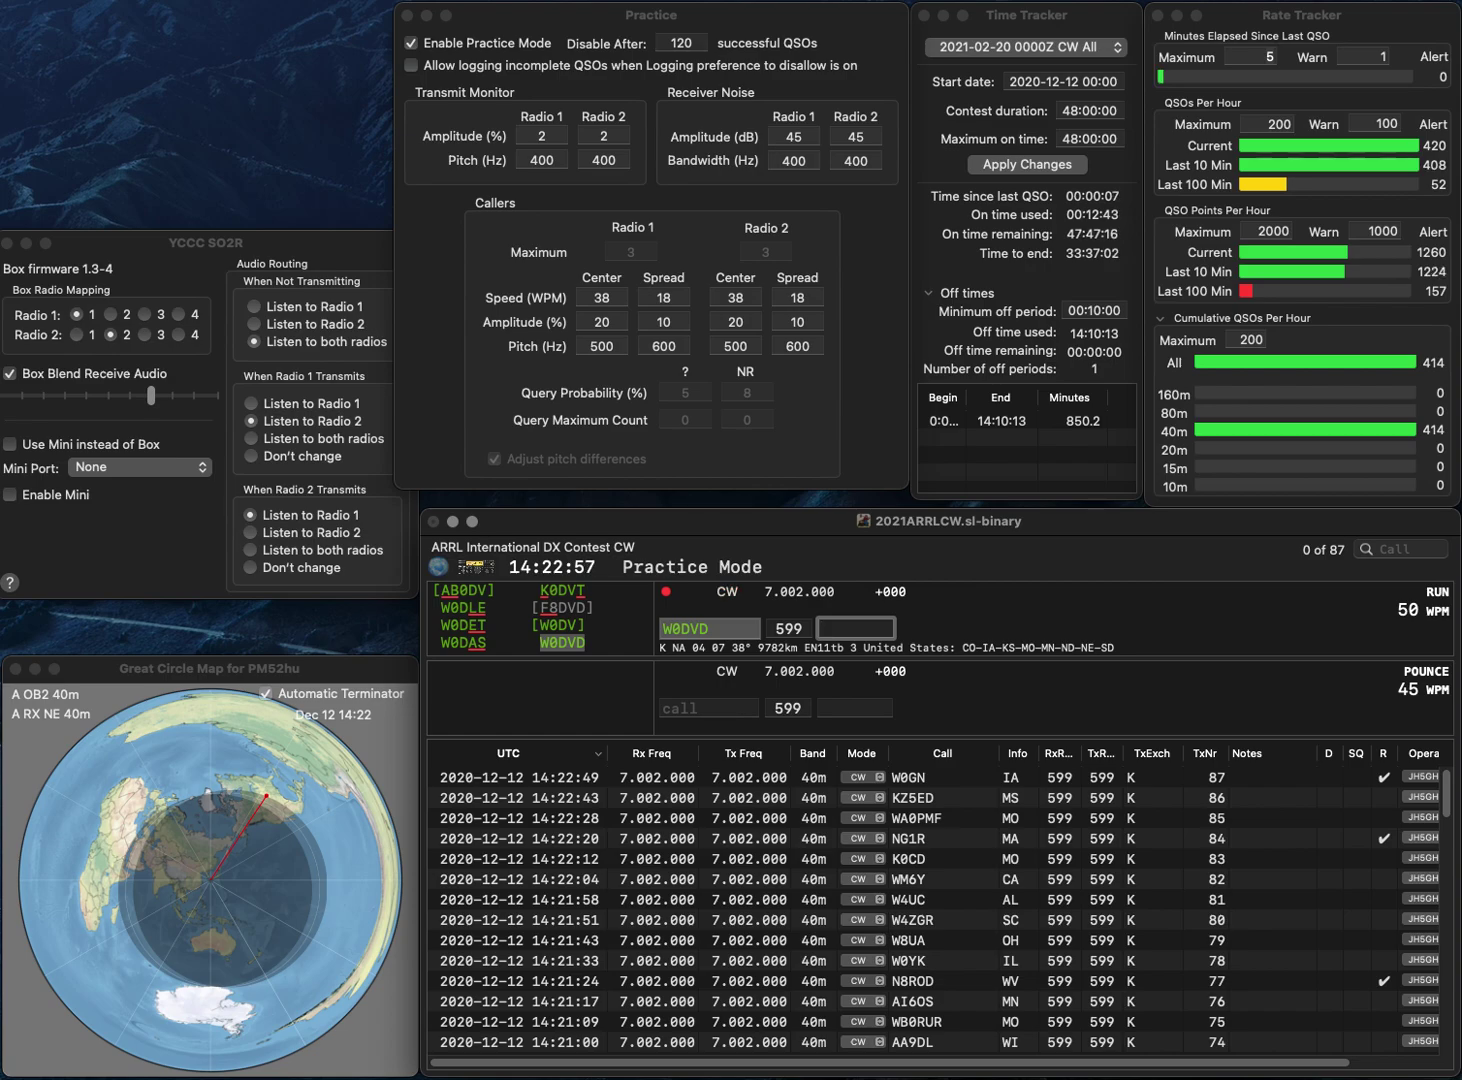
key(Return)
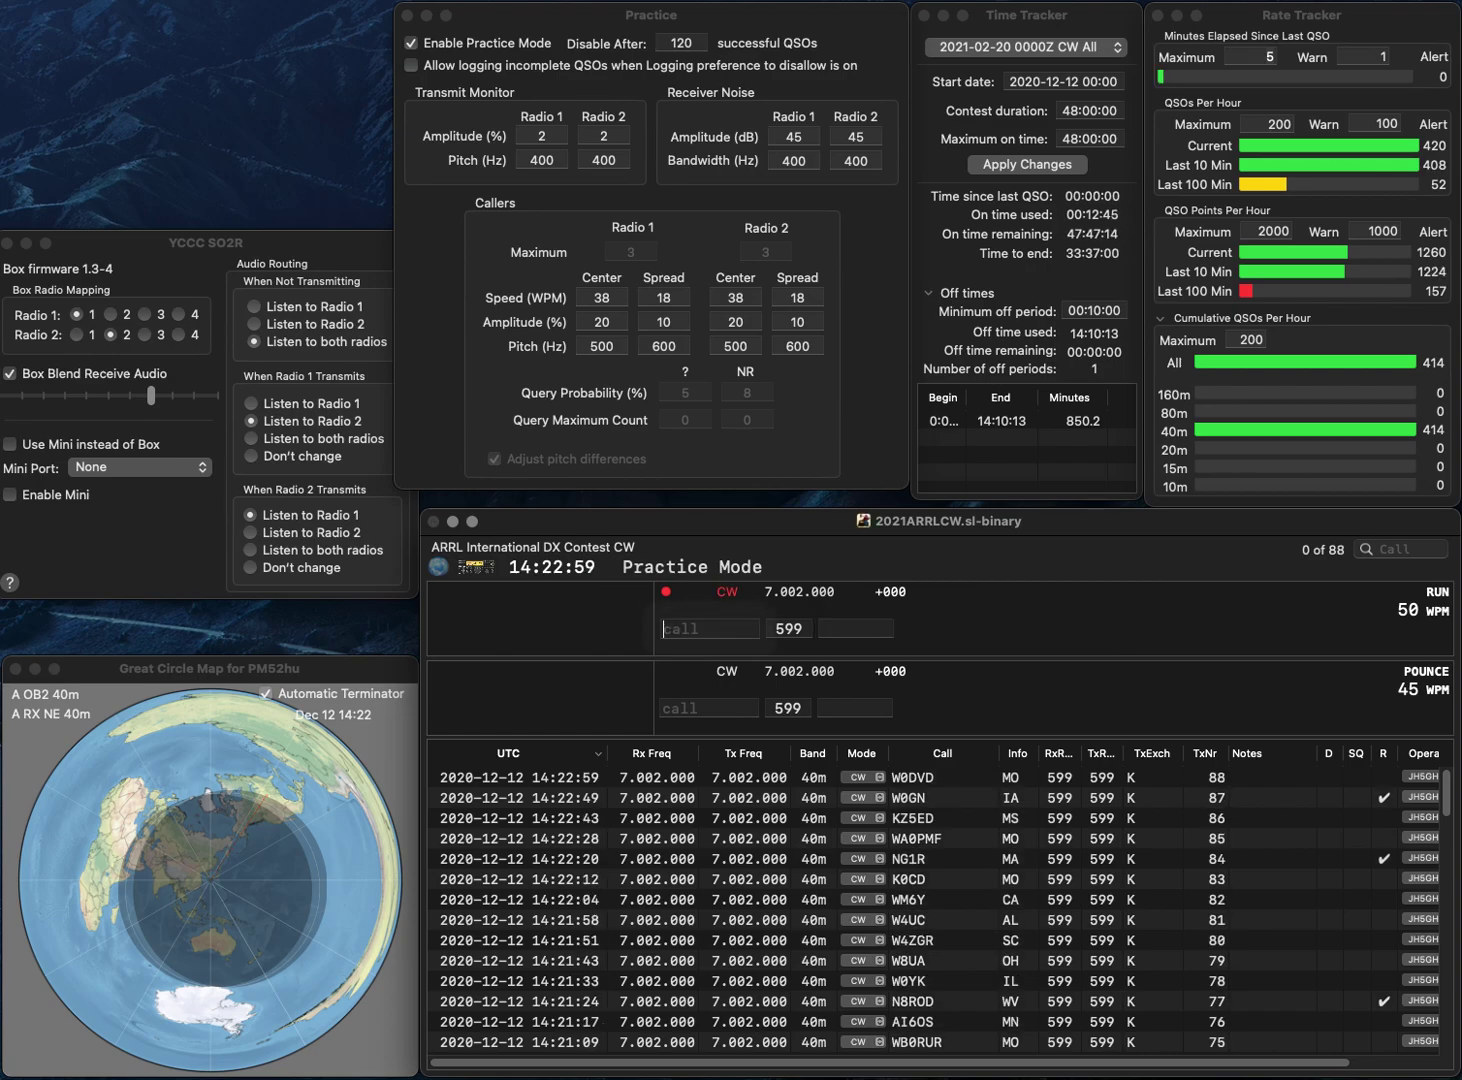
text(KJ0P)
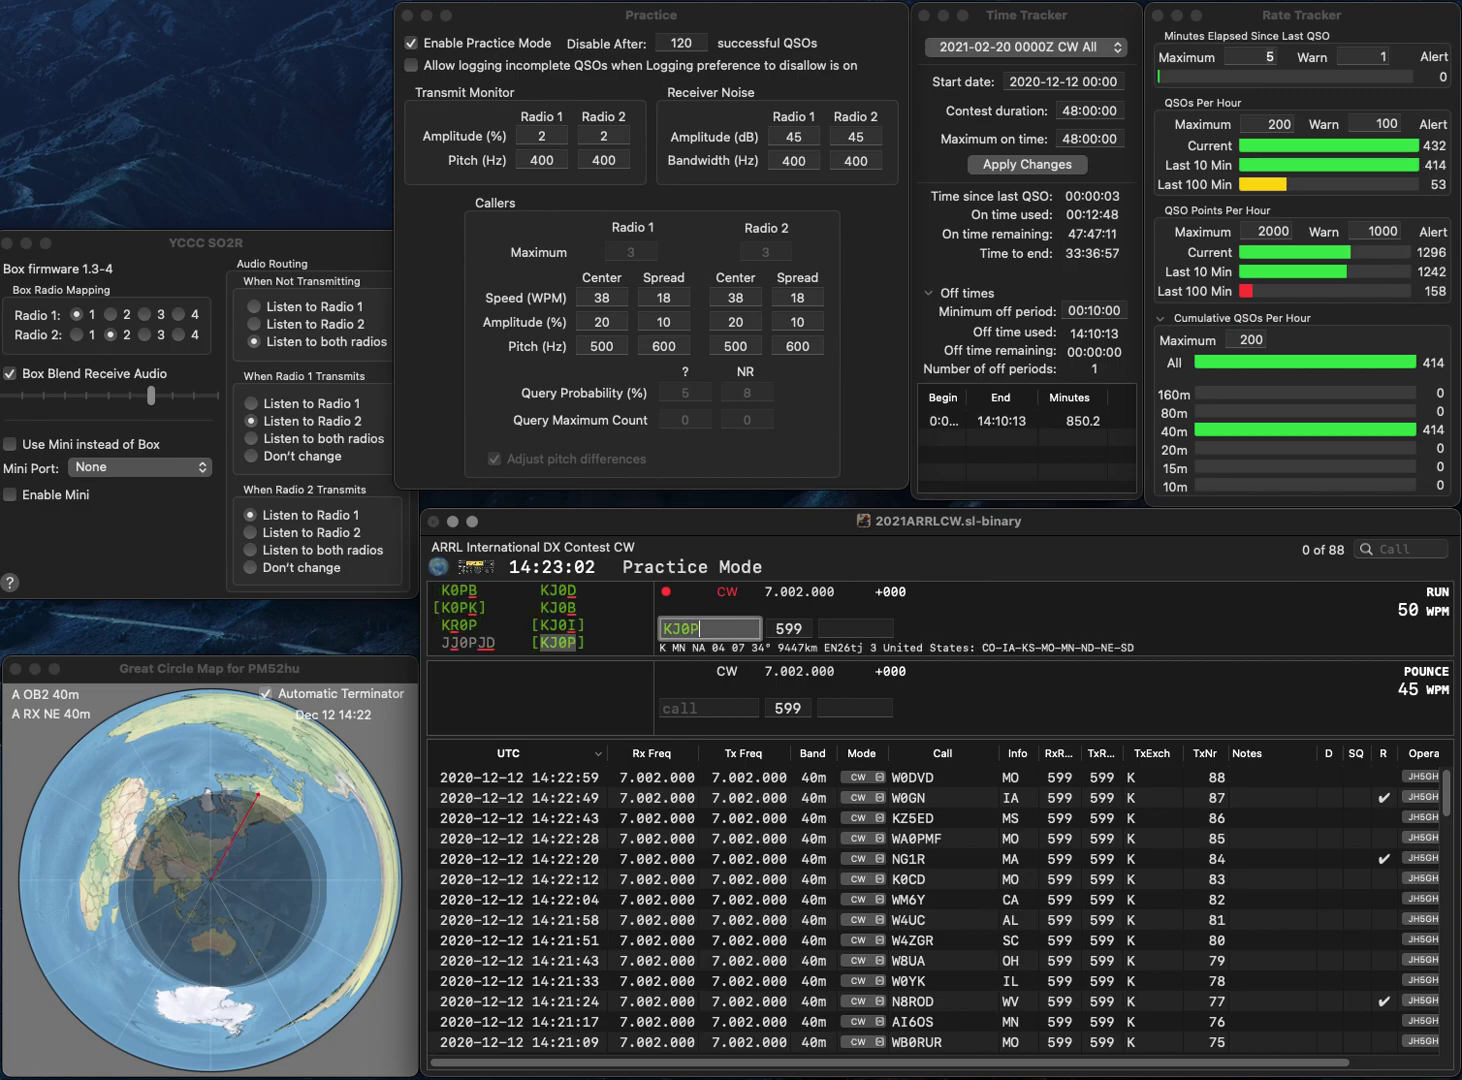
key(space)
text(MN)
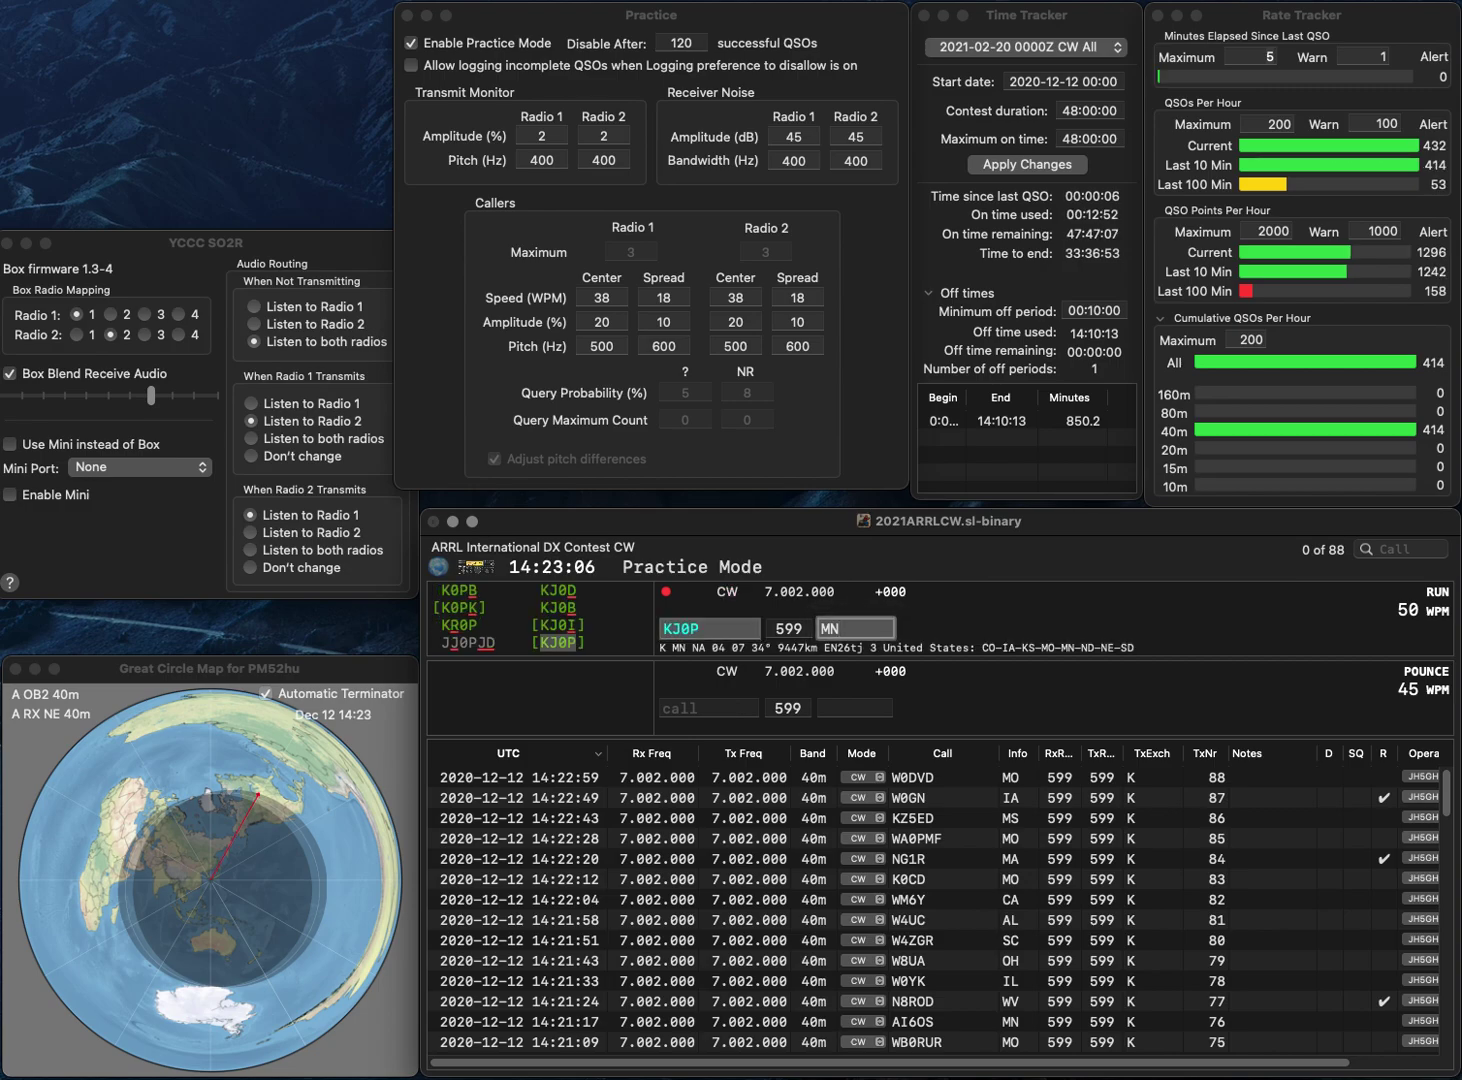
key(Return)
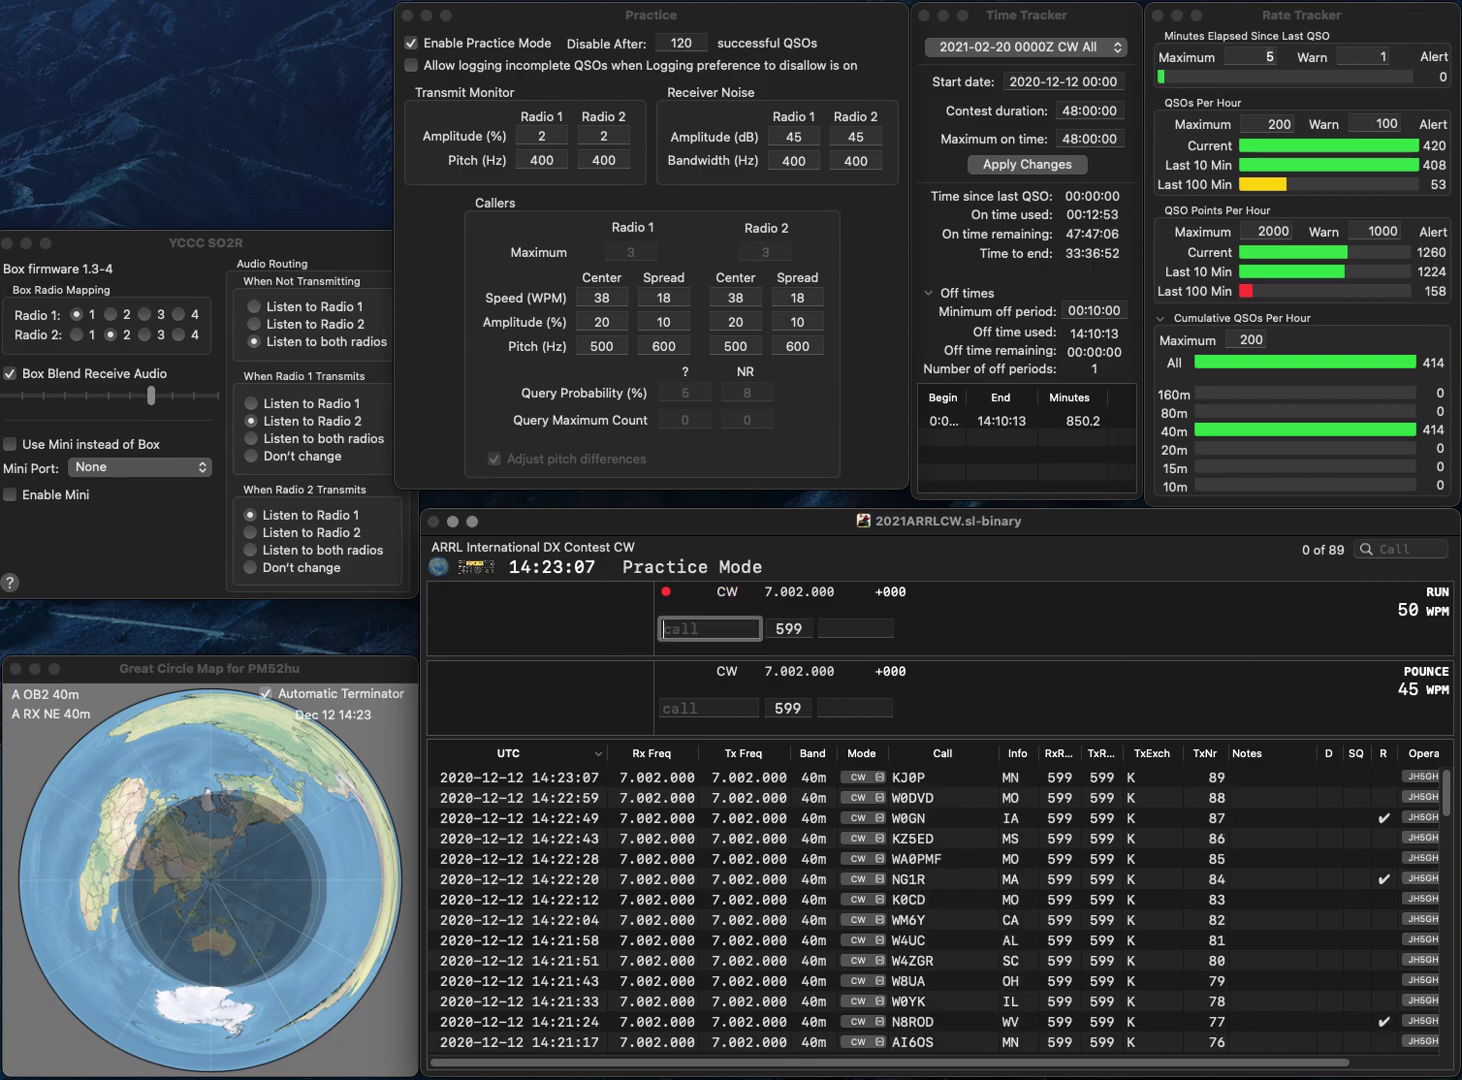
text(N1UJD)
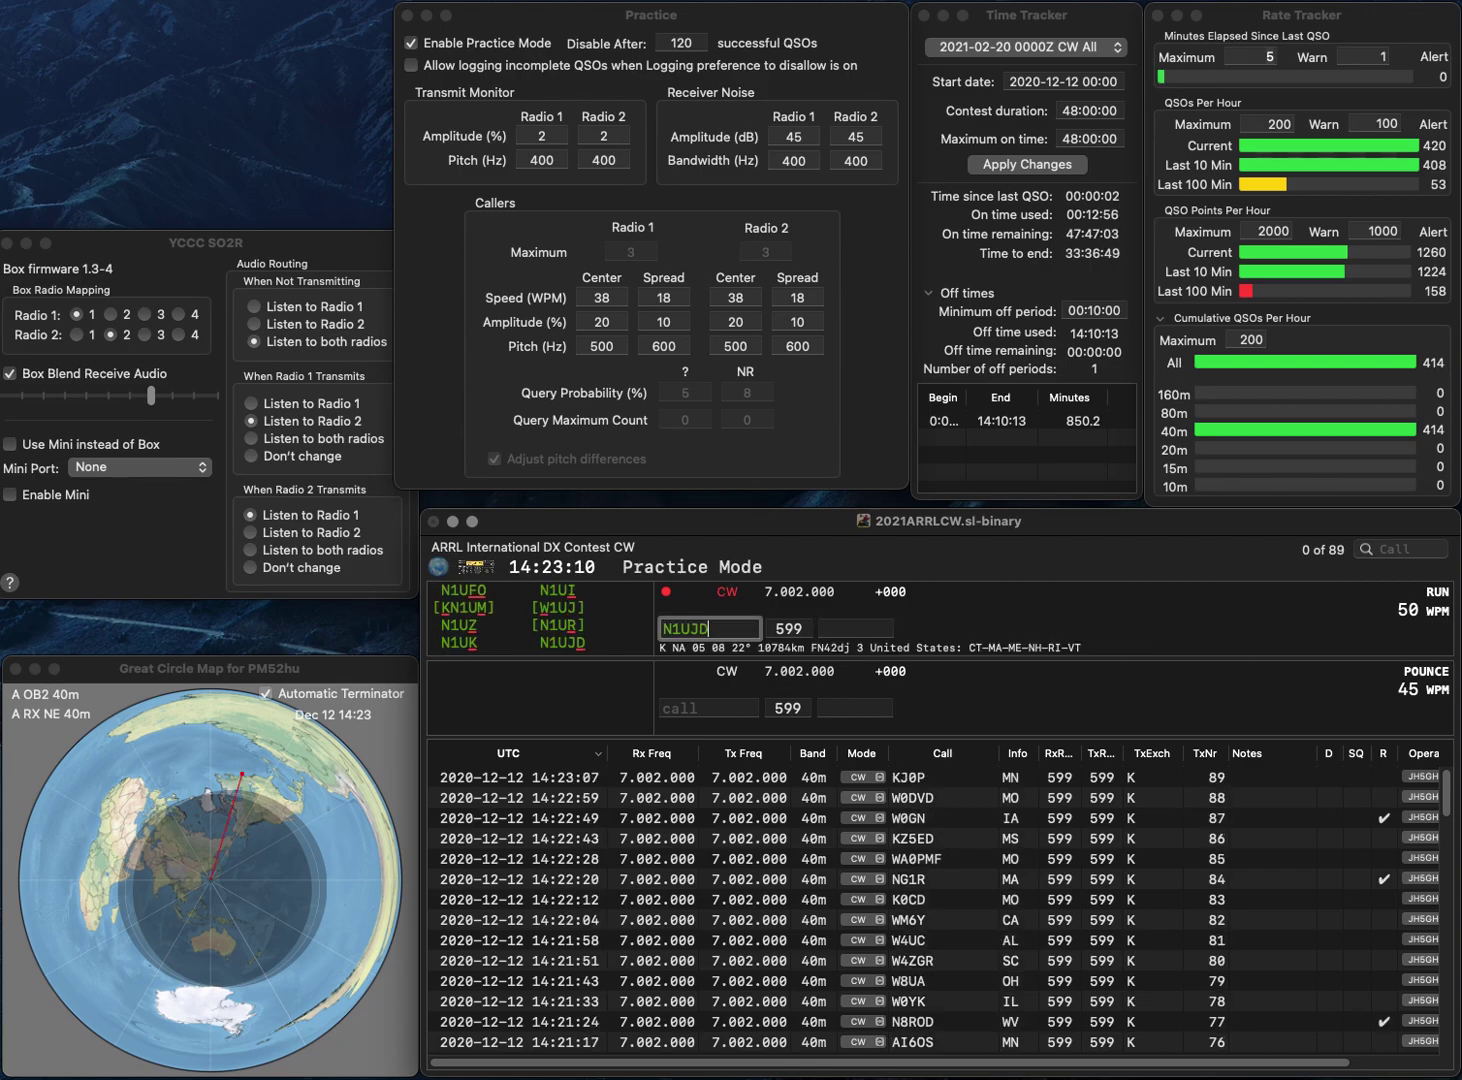
key(Return)
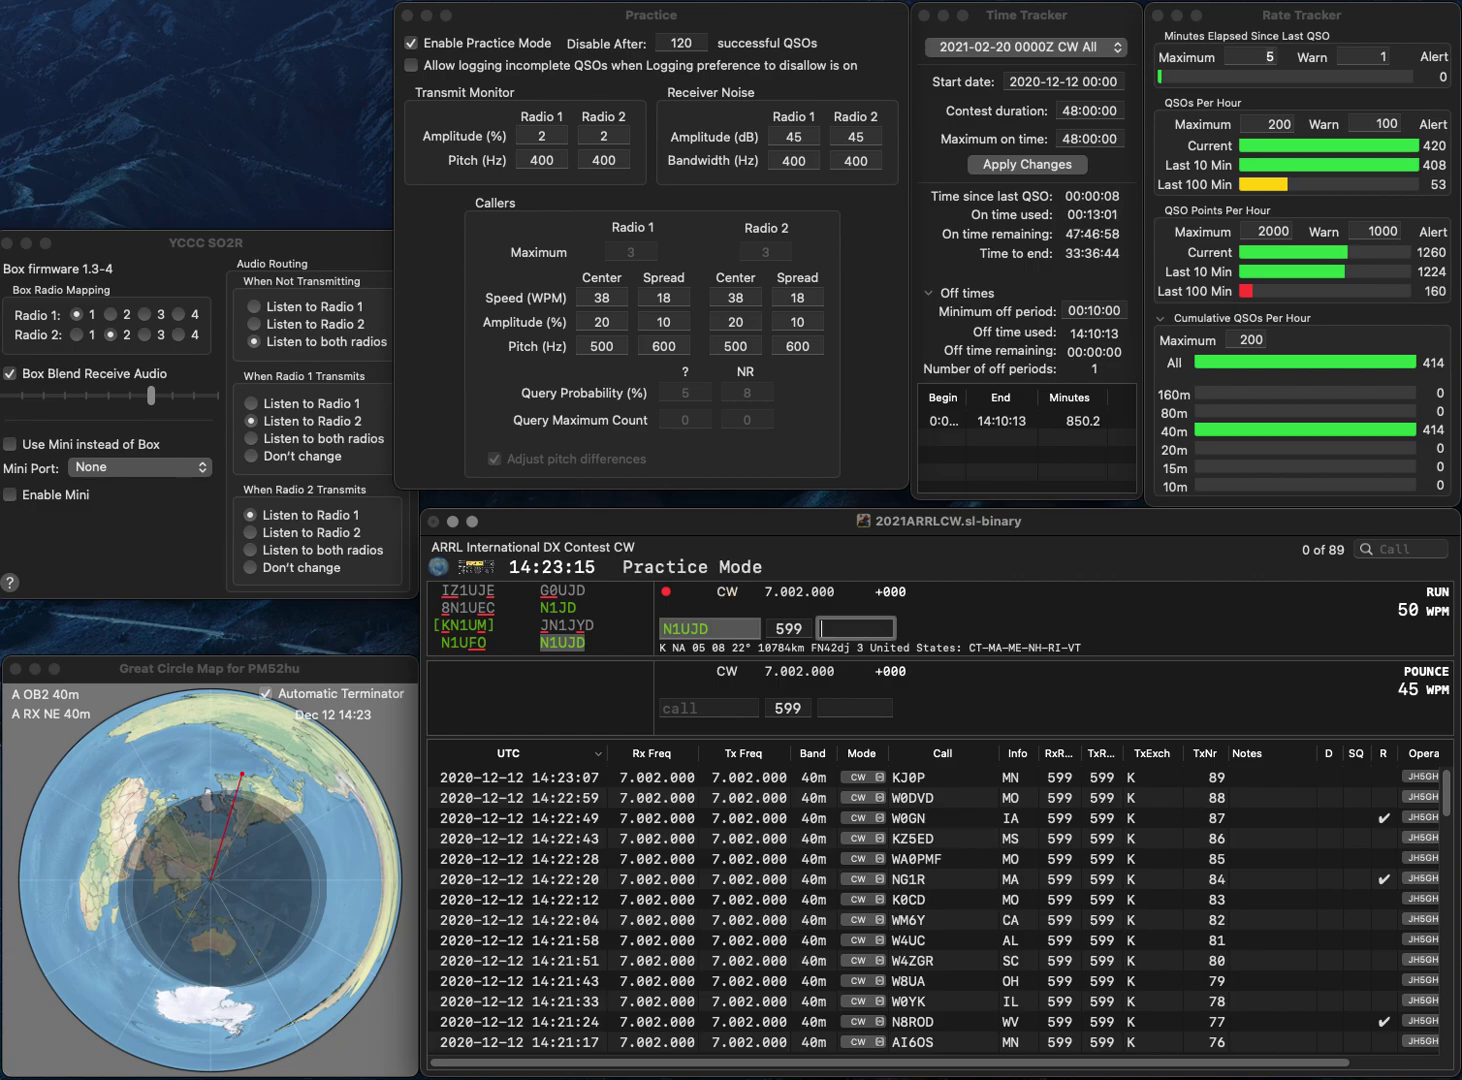
text(MA)
key(Return)
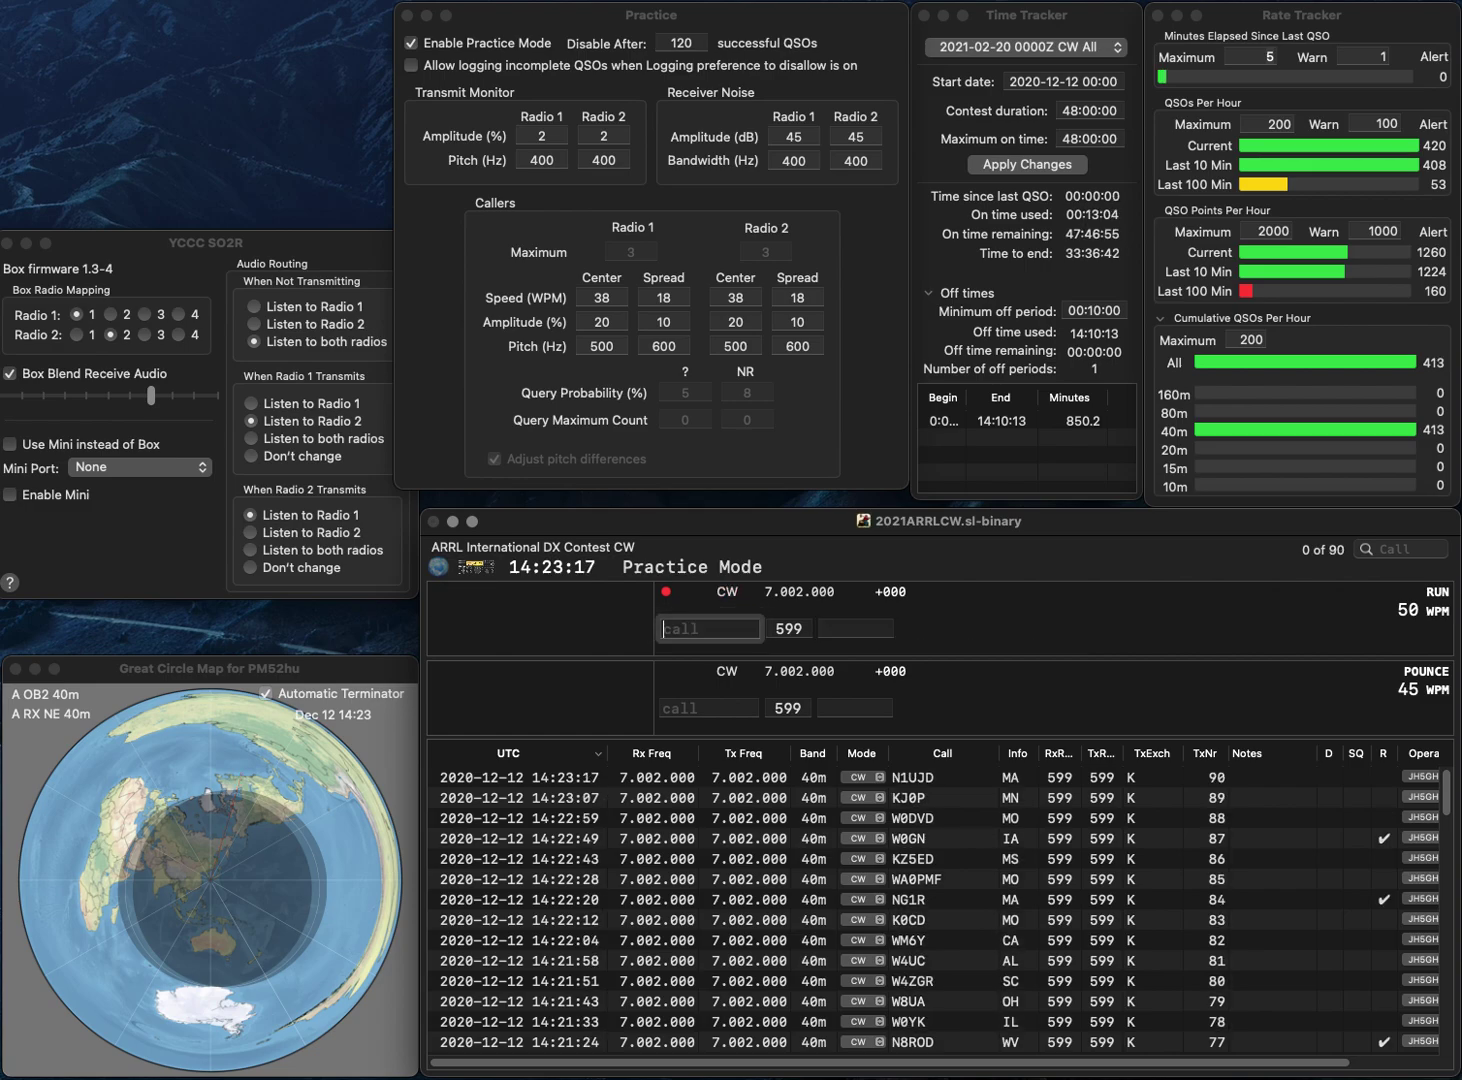
text(VE3NR)
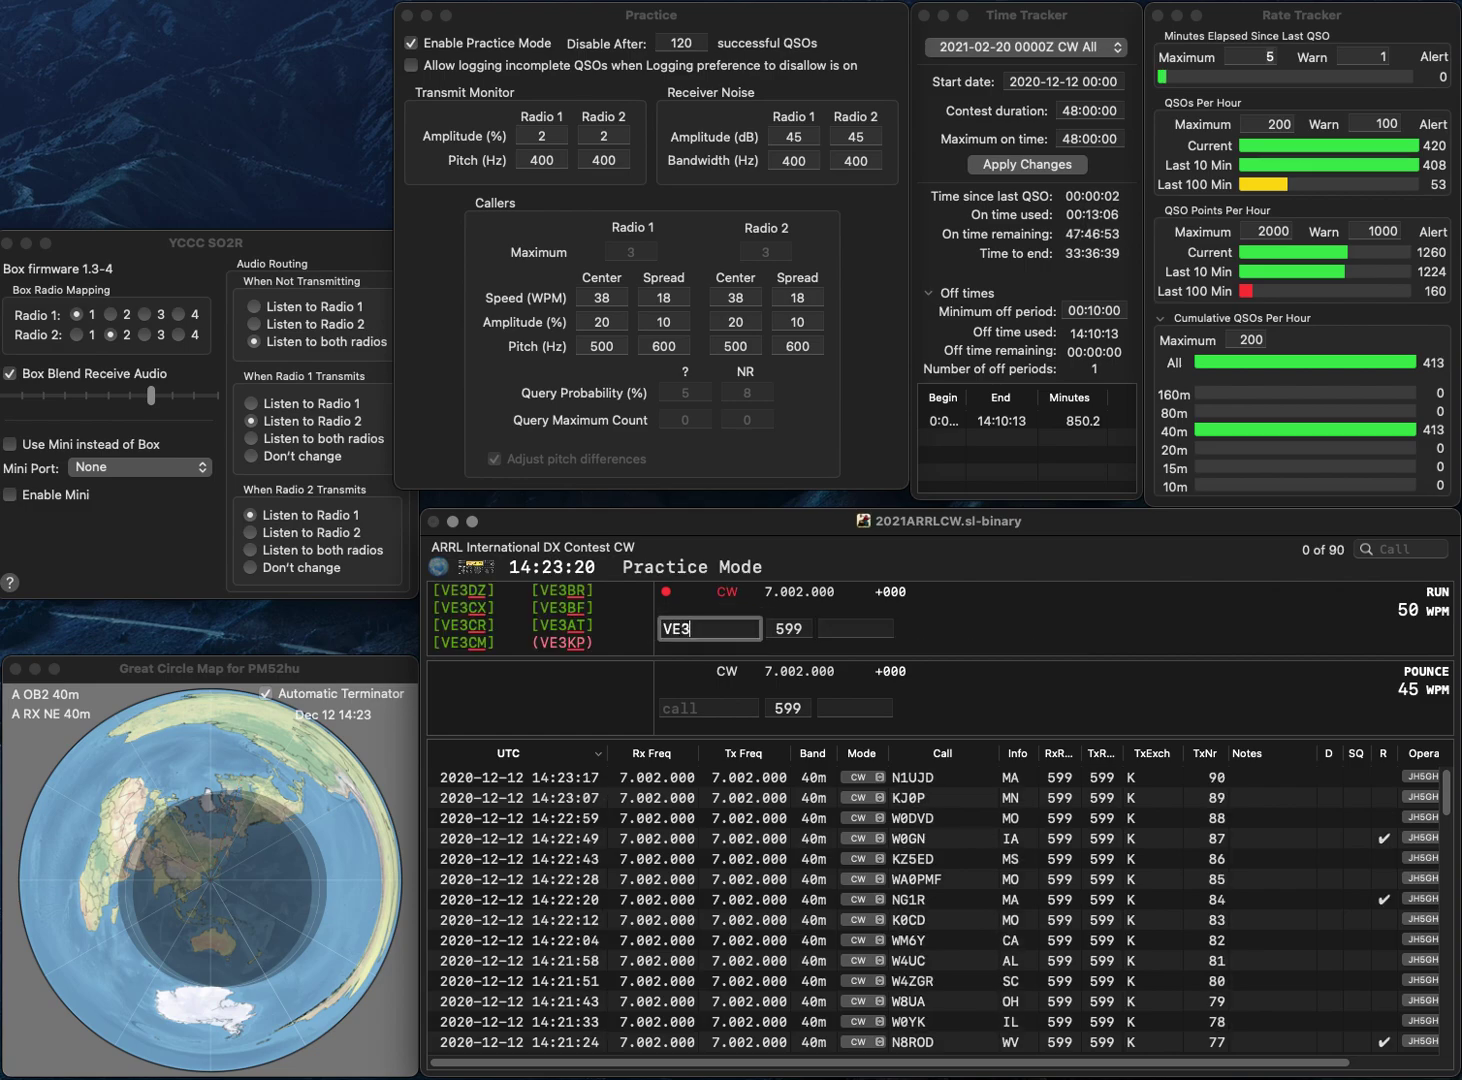
key(Return)
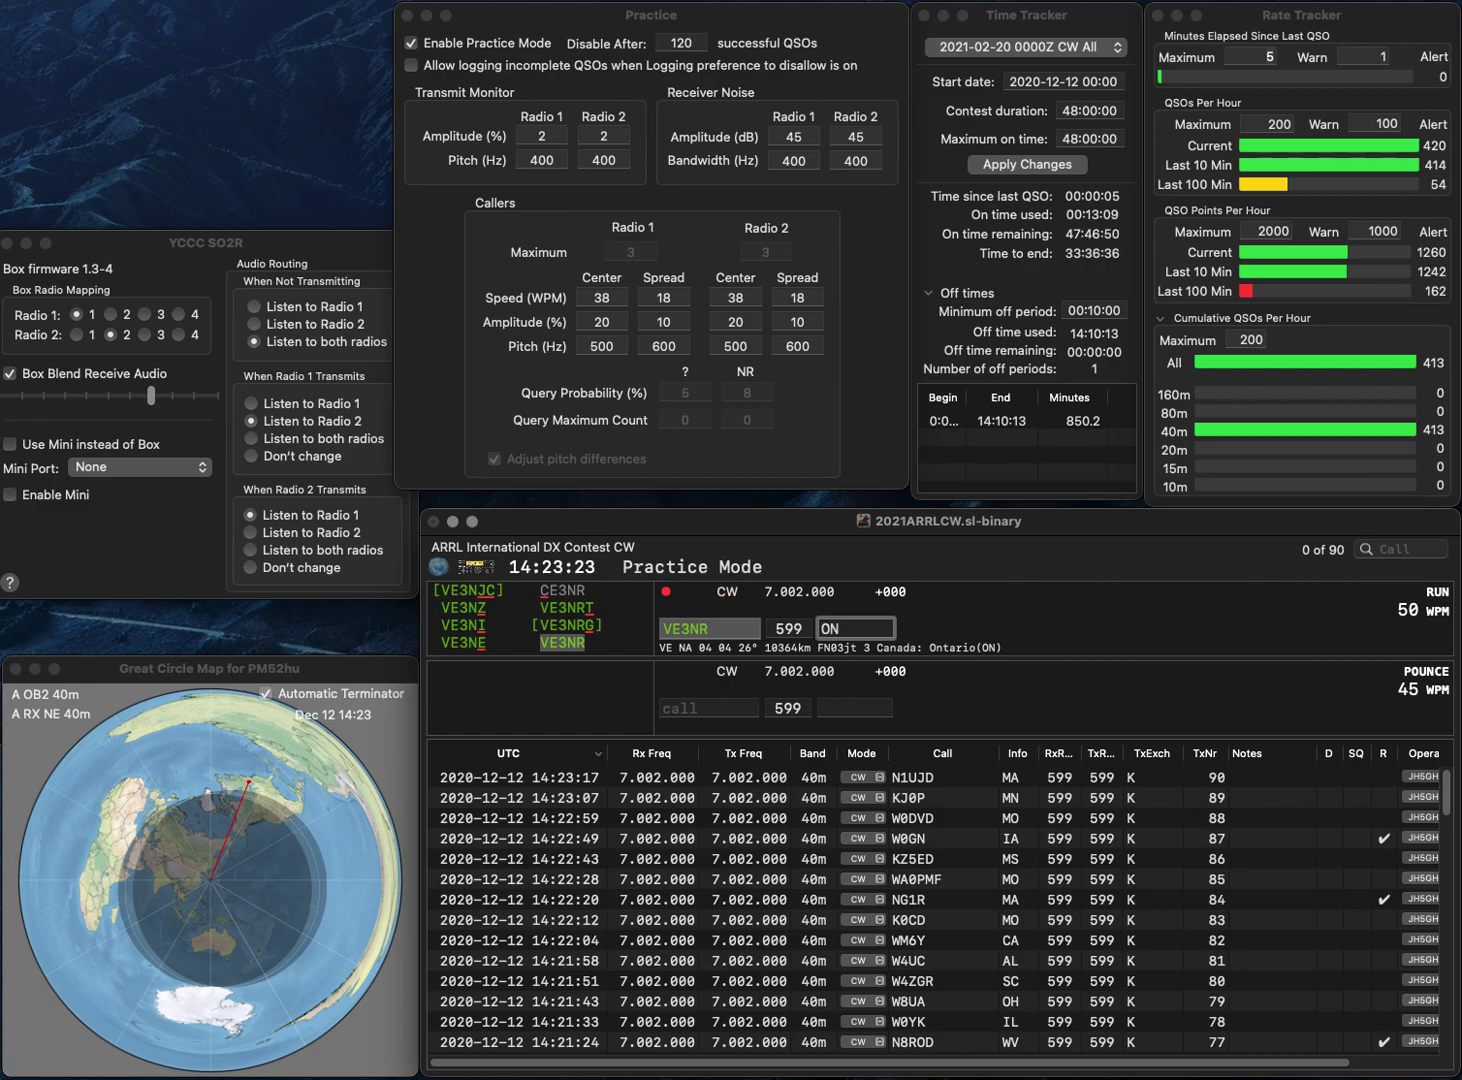
key(Return)
key(BackSpace)
text(CJ2CZ)
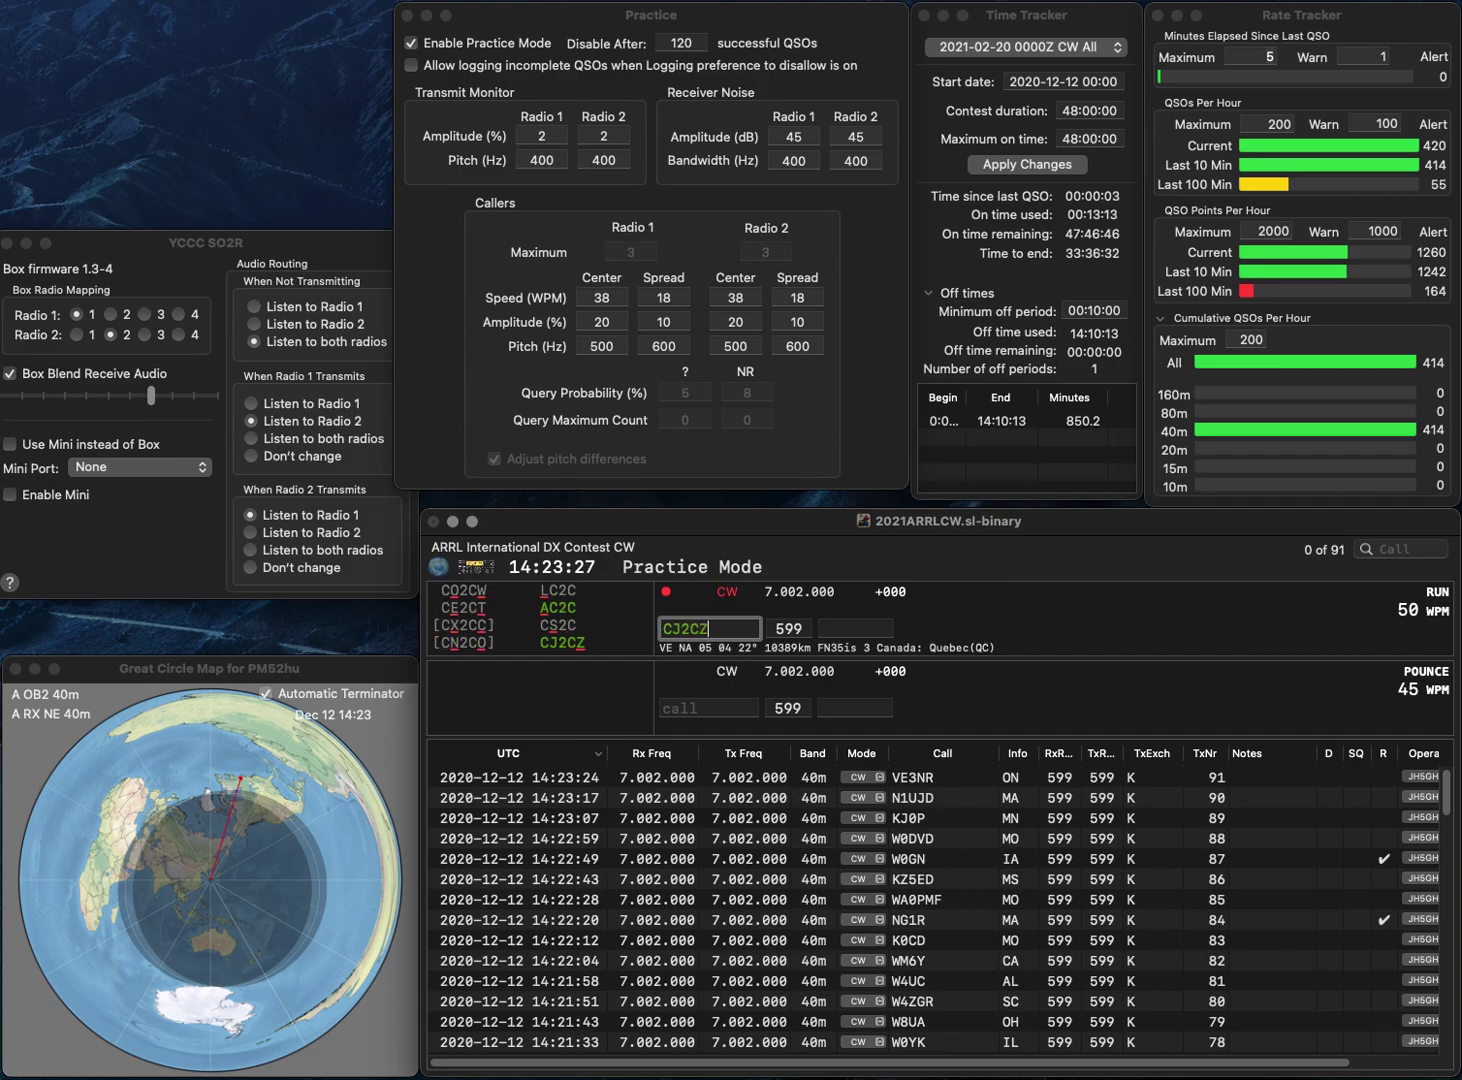
key(Return)
text(QC)
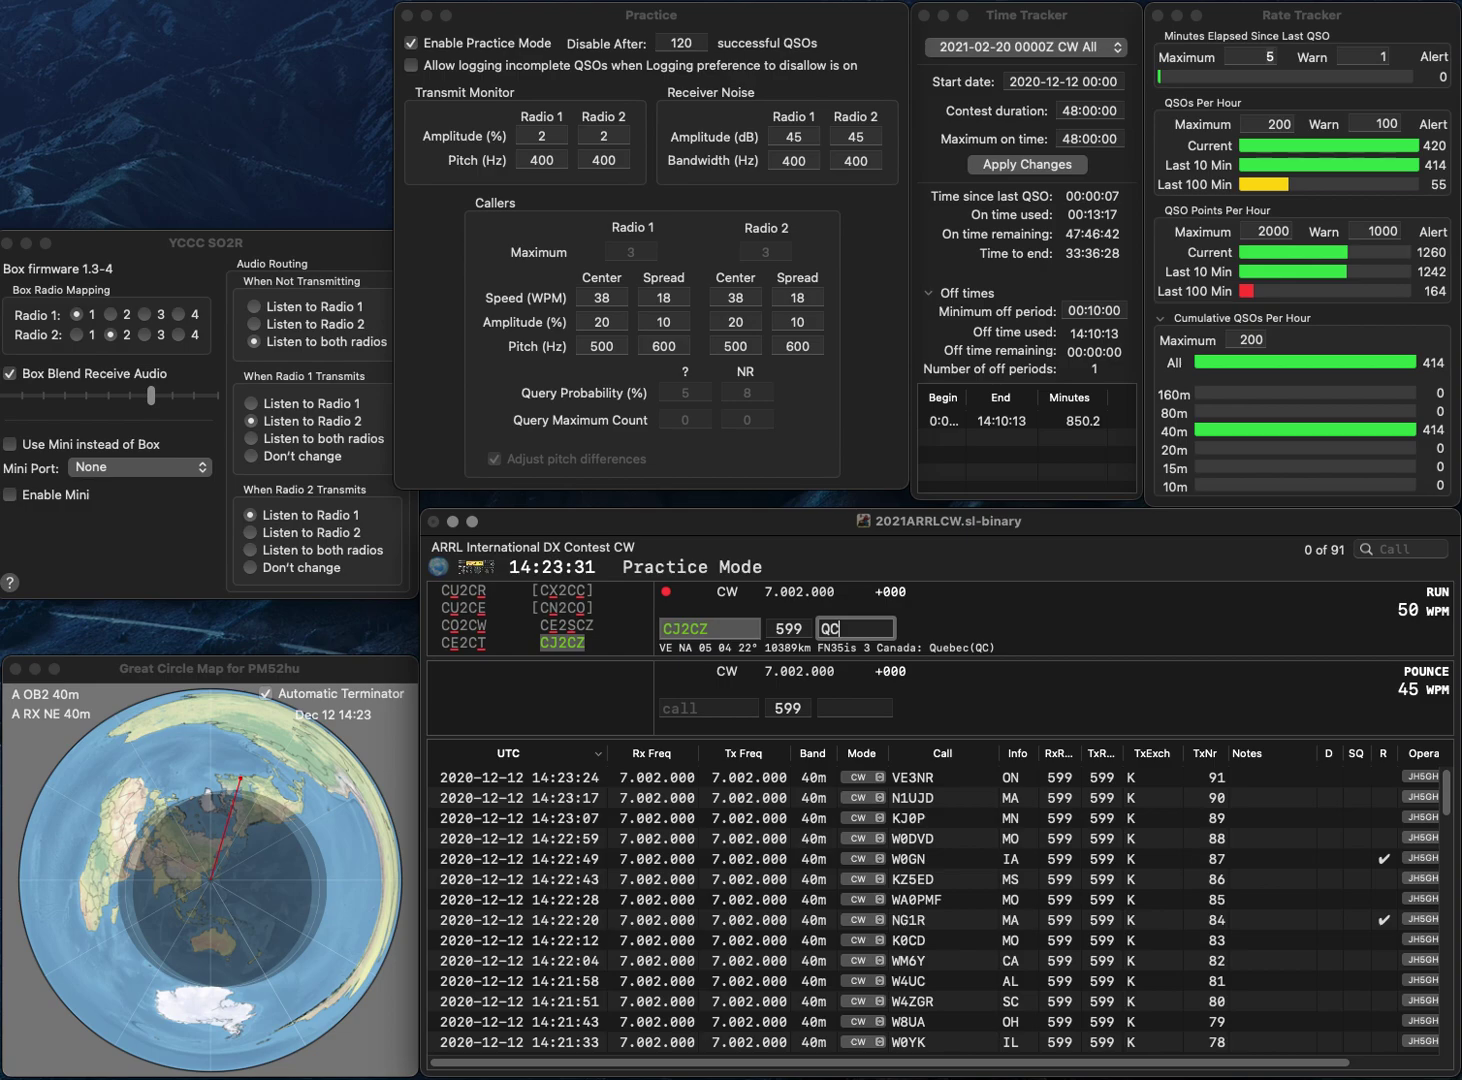
key(Return)
text(N4)
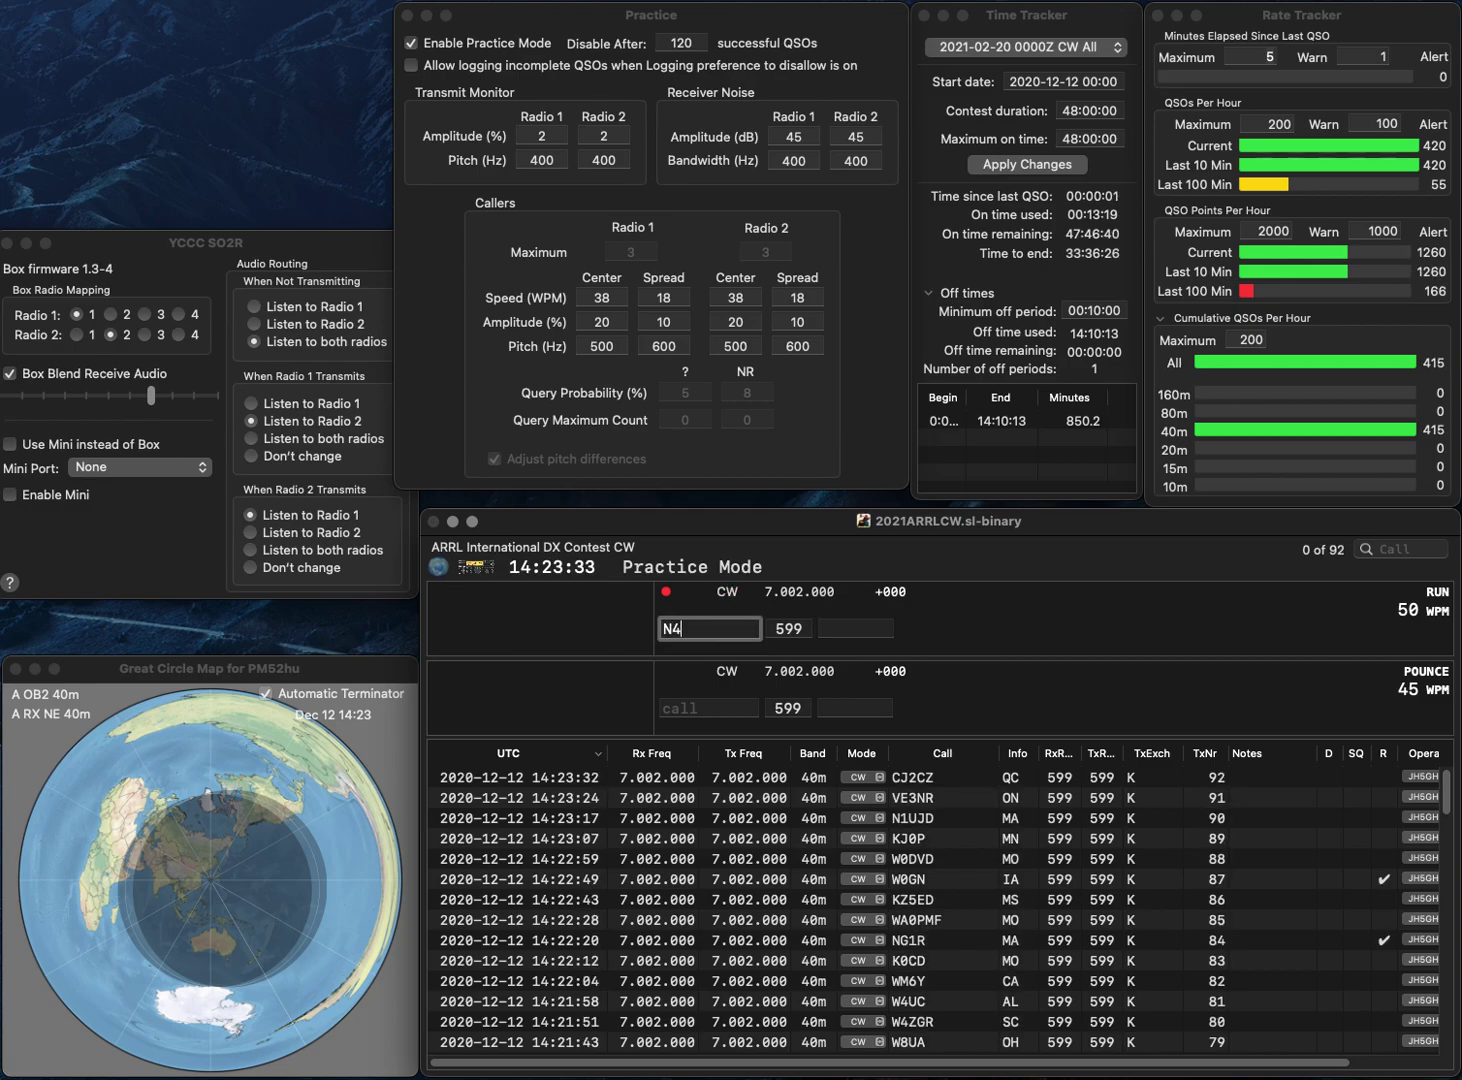
text(BAA/0)
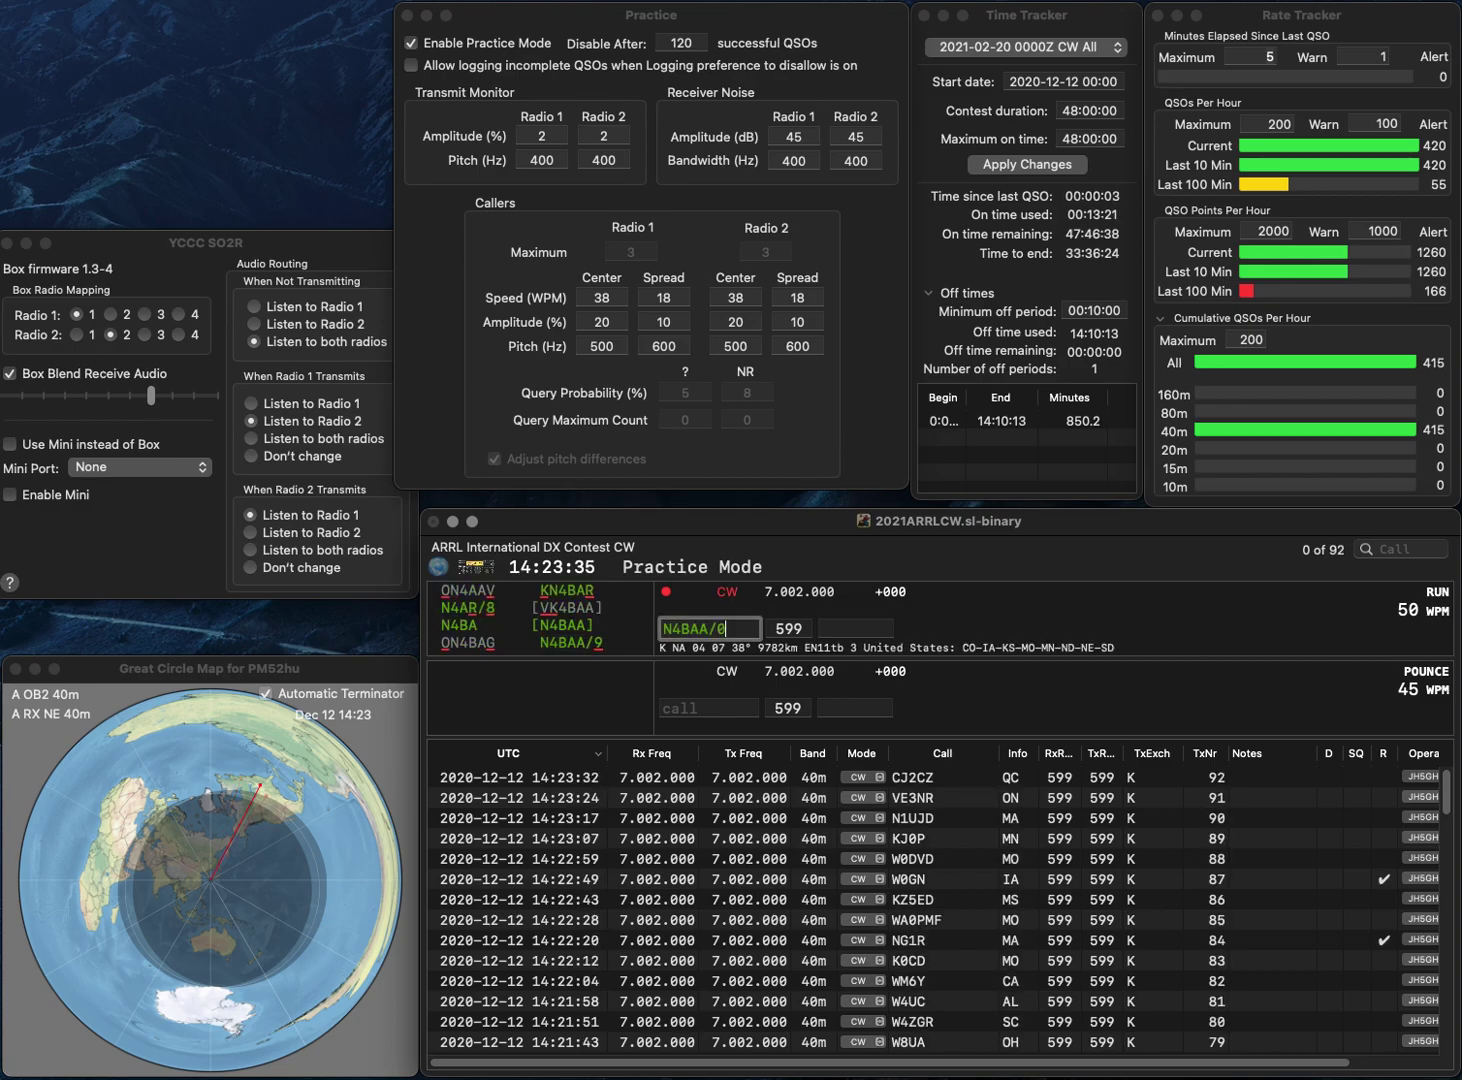
key(BackSpace)
text(9)
key(Return)
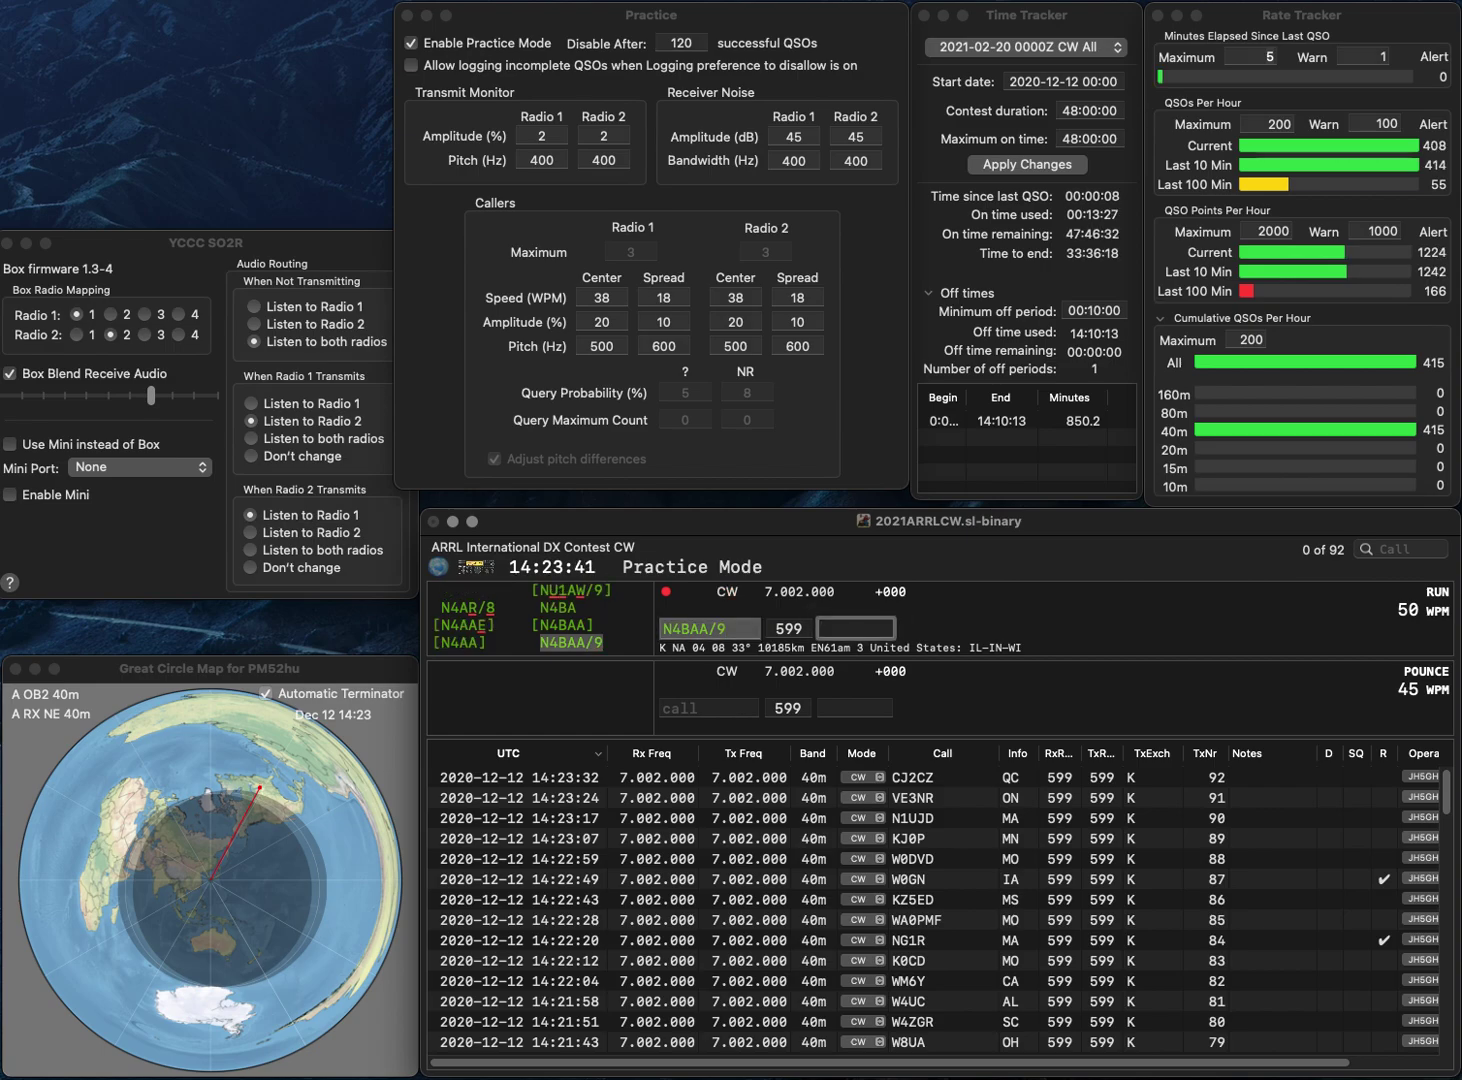
key(Return)
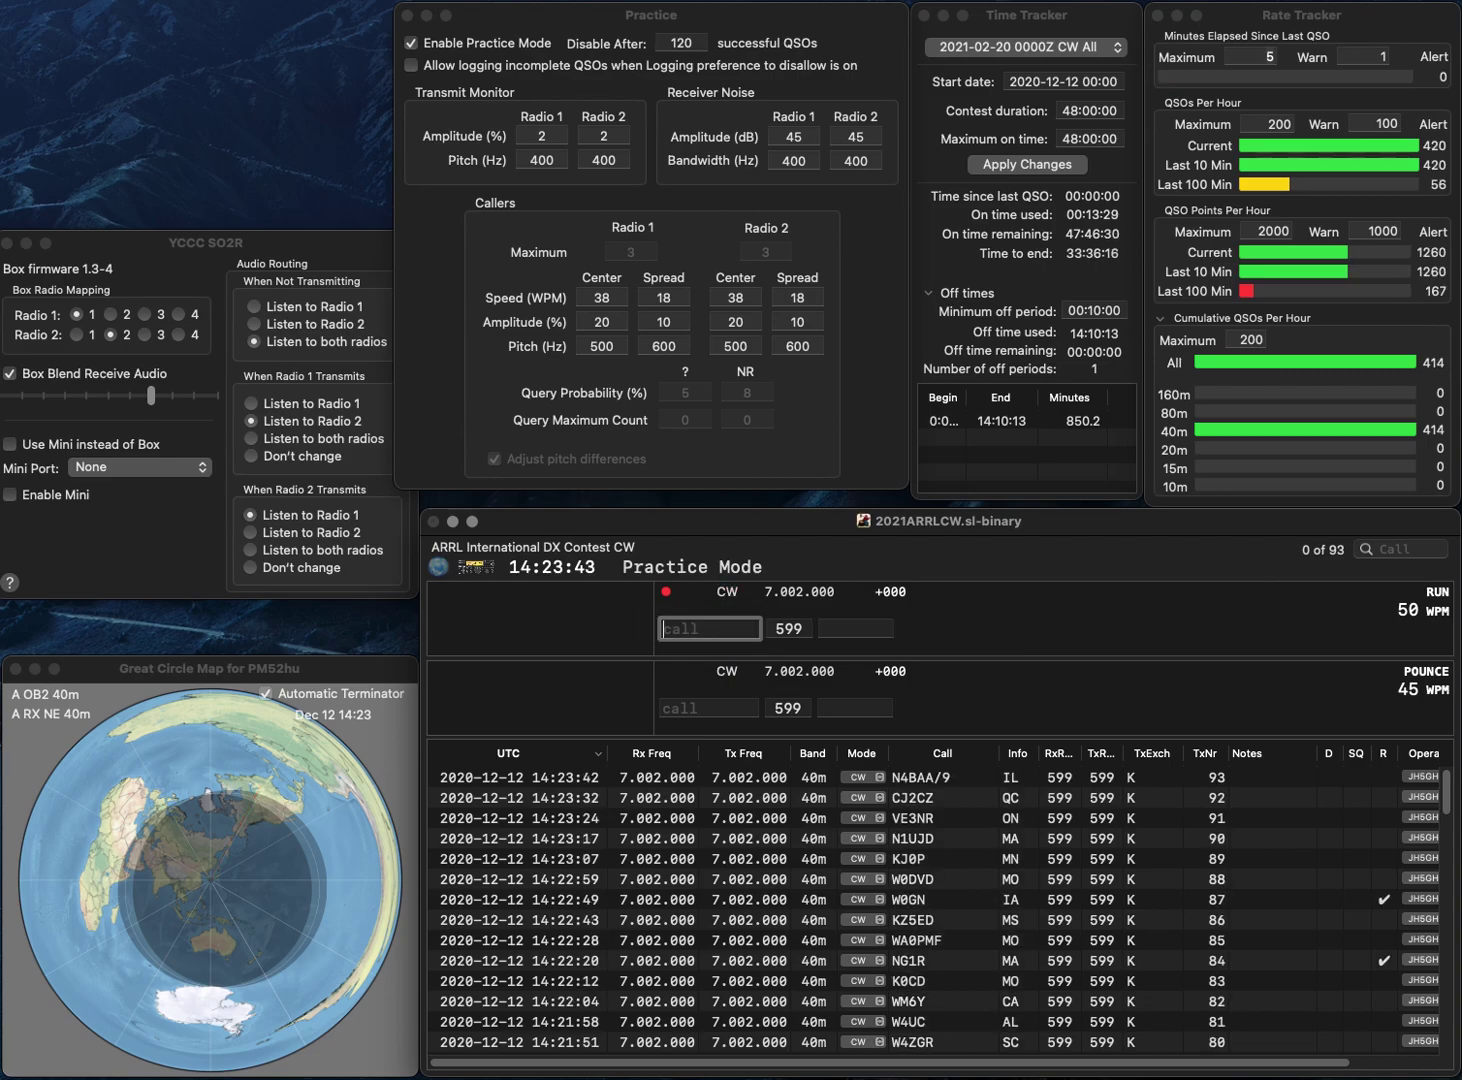
text(KK4JYO)
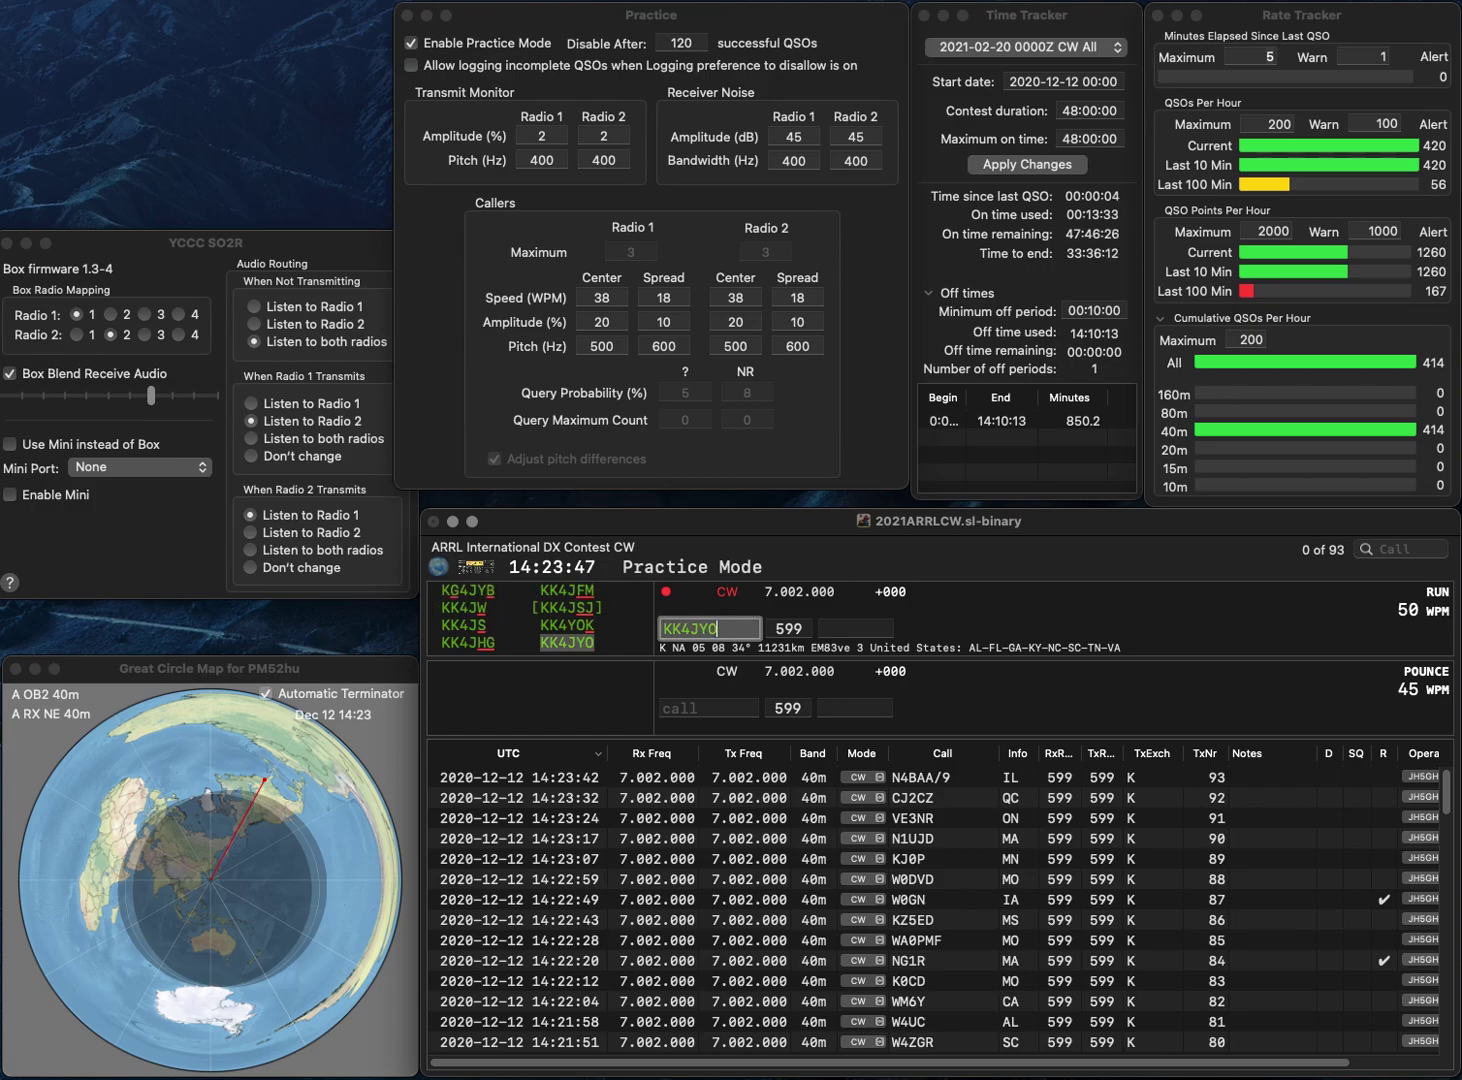
key(Return)
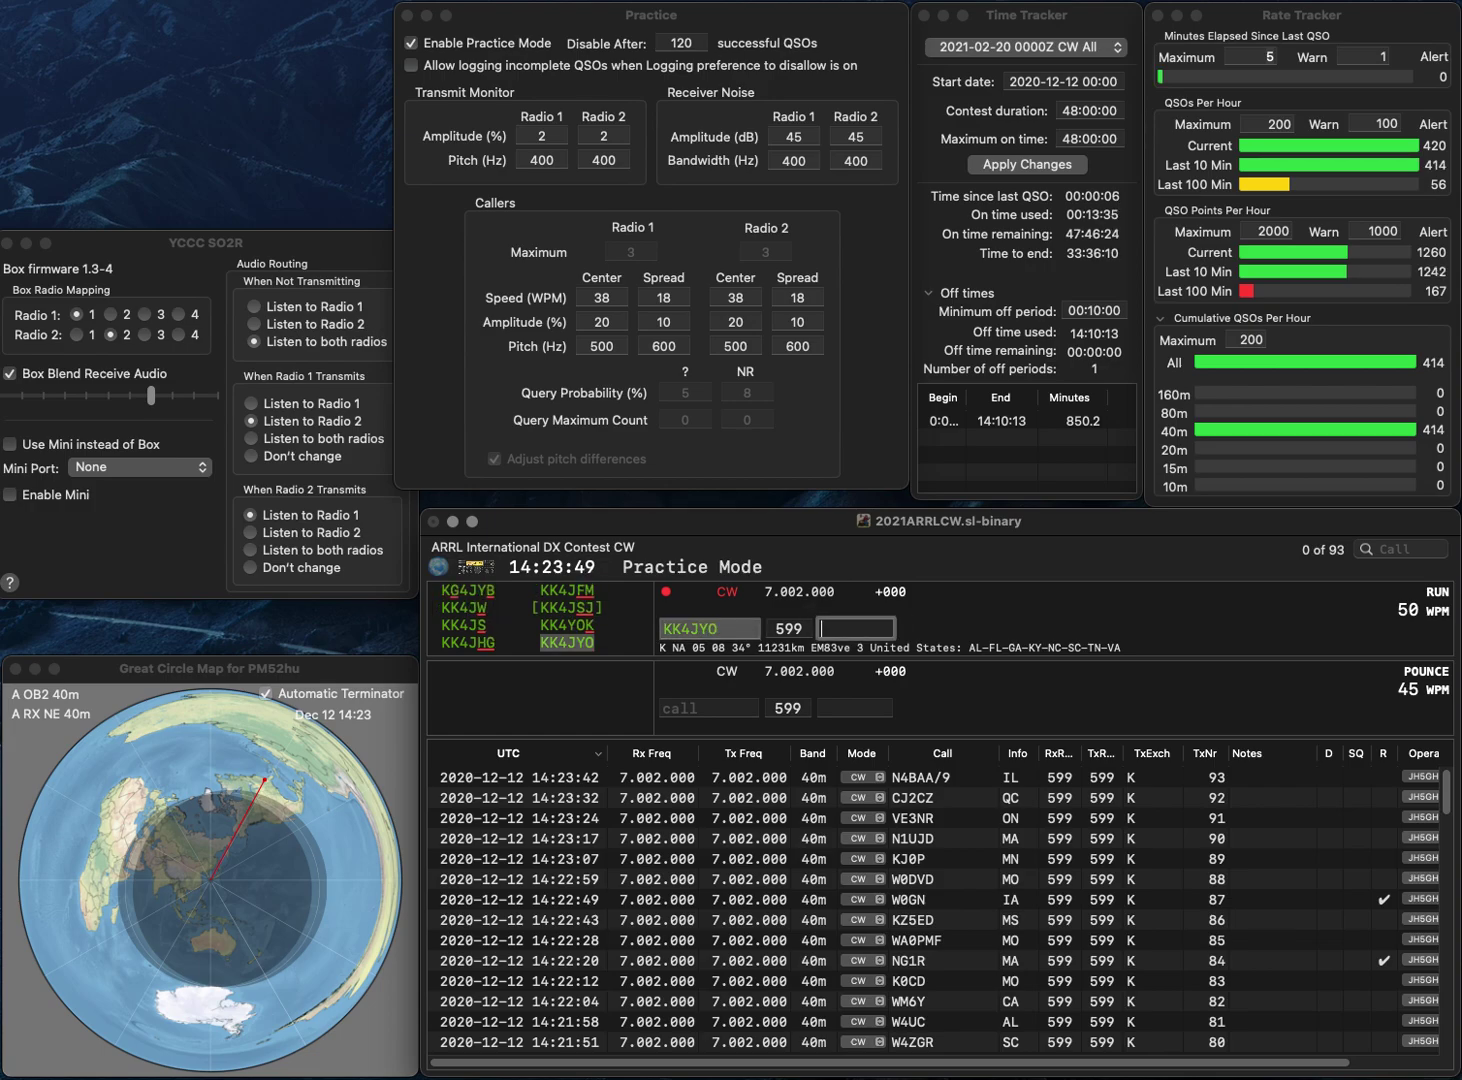
text(SC)
key(Return)
- Log a CW contact on the run radio with call sign K7NWF and received exchange WY
text(K)
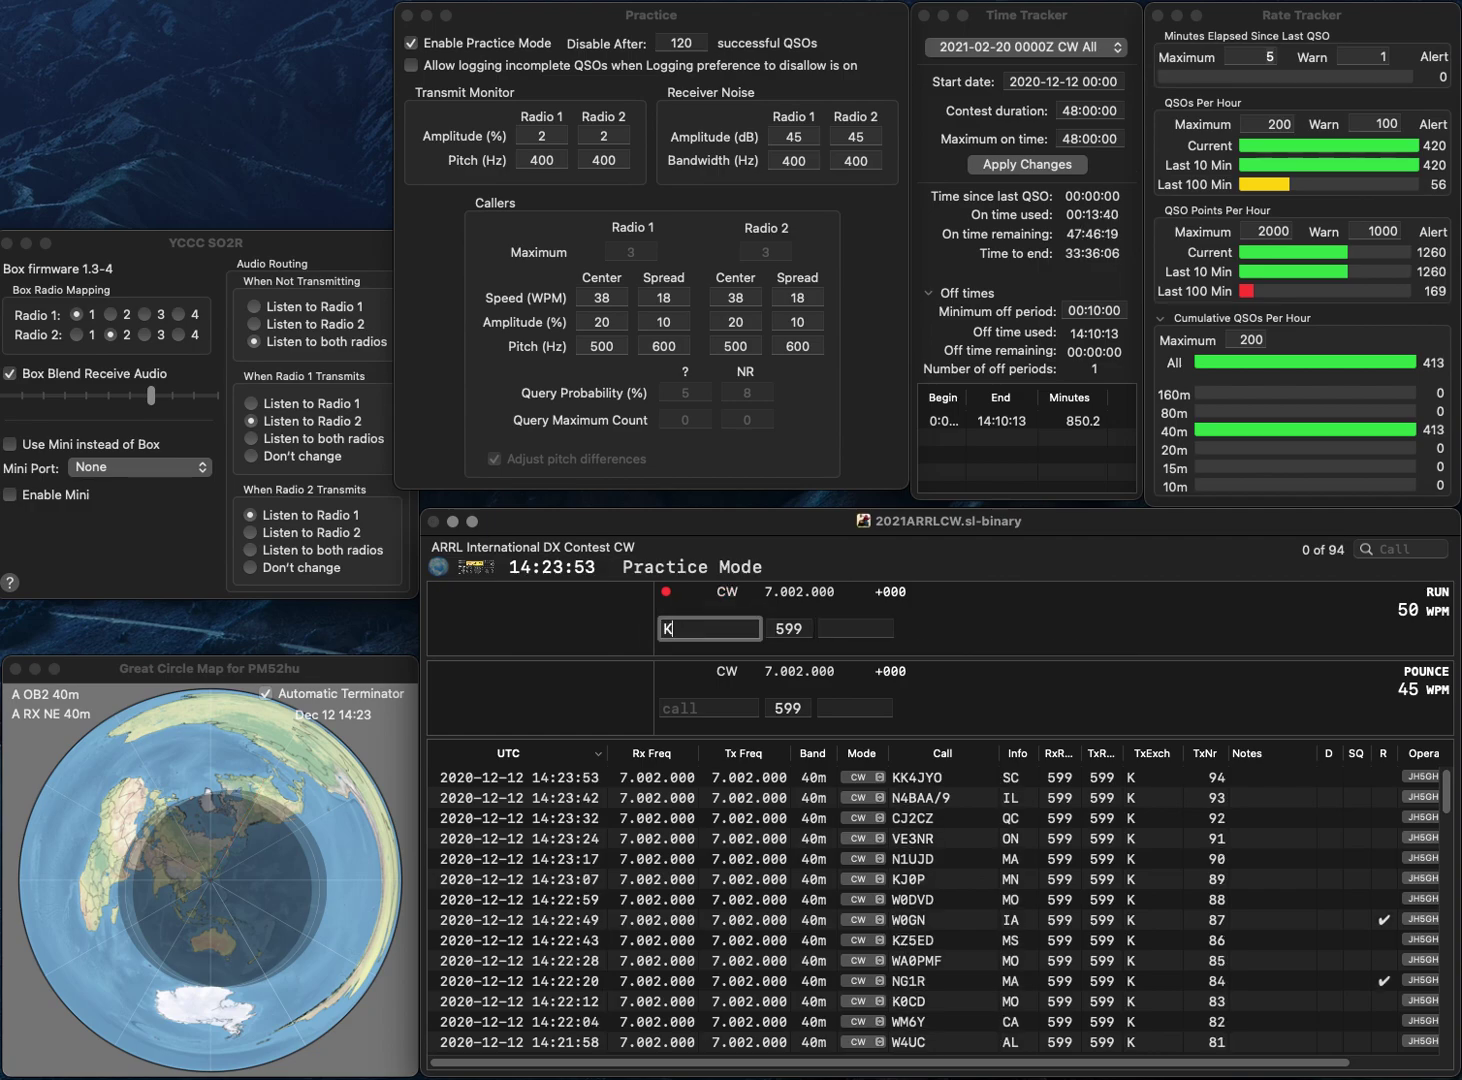
text(7NWF)
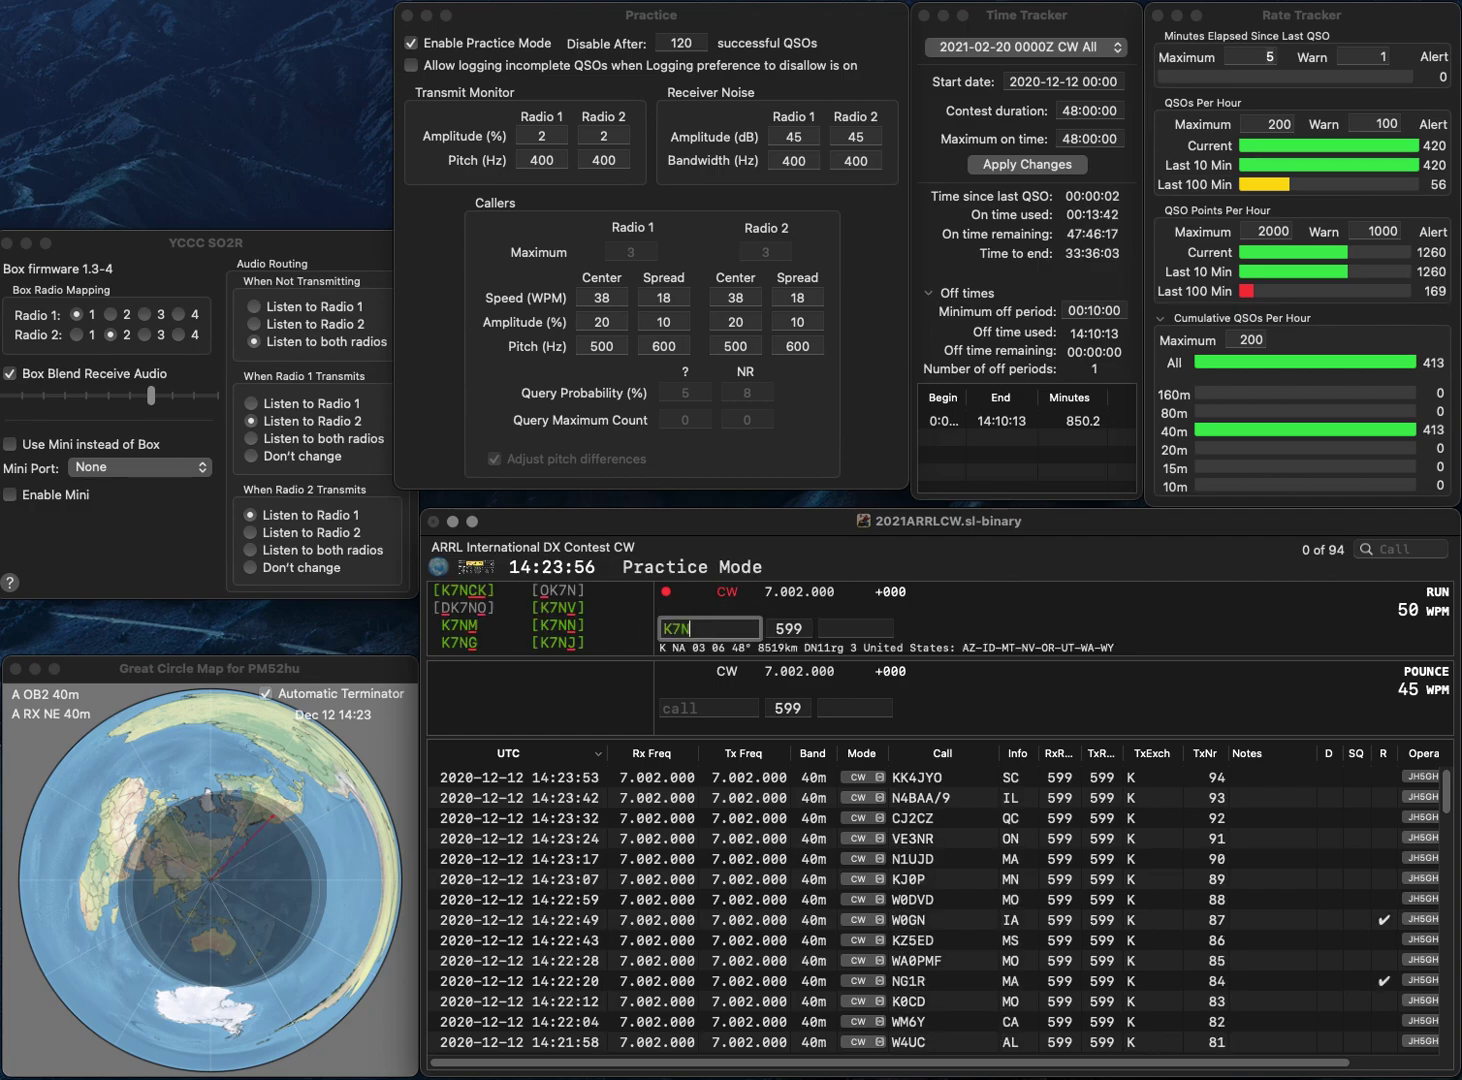
key(Return)
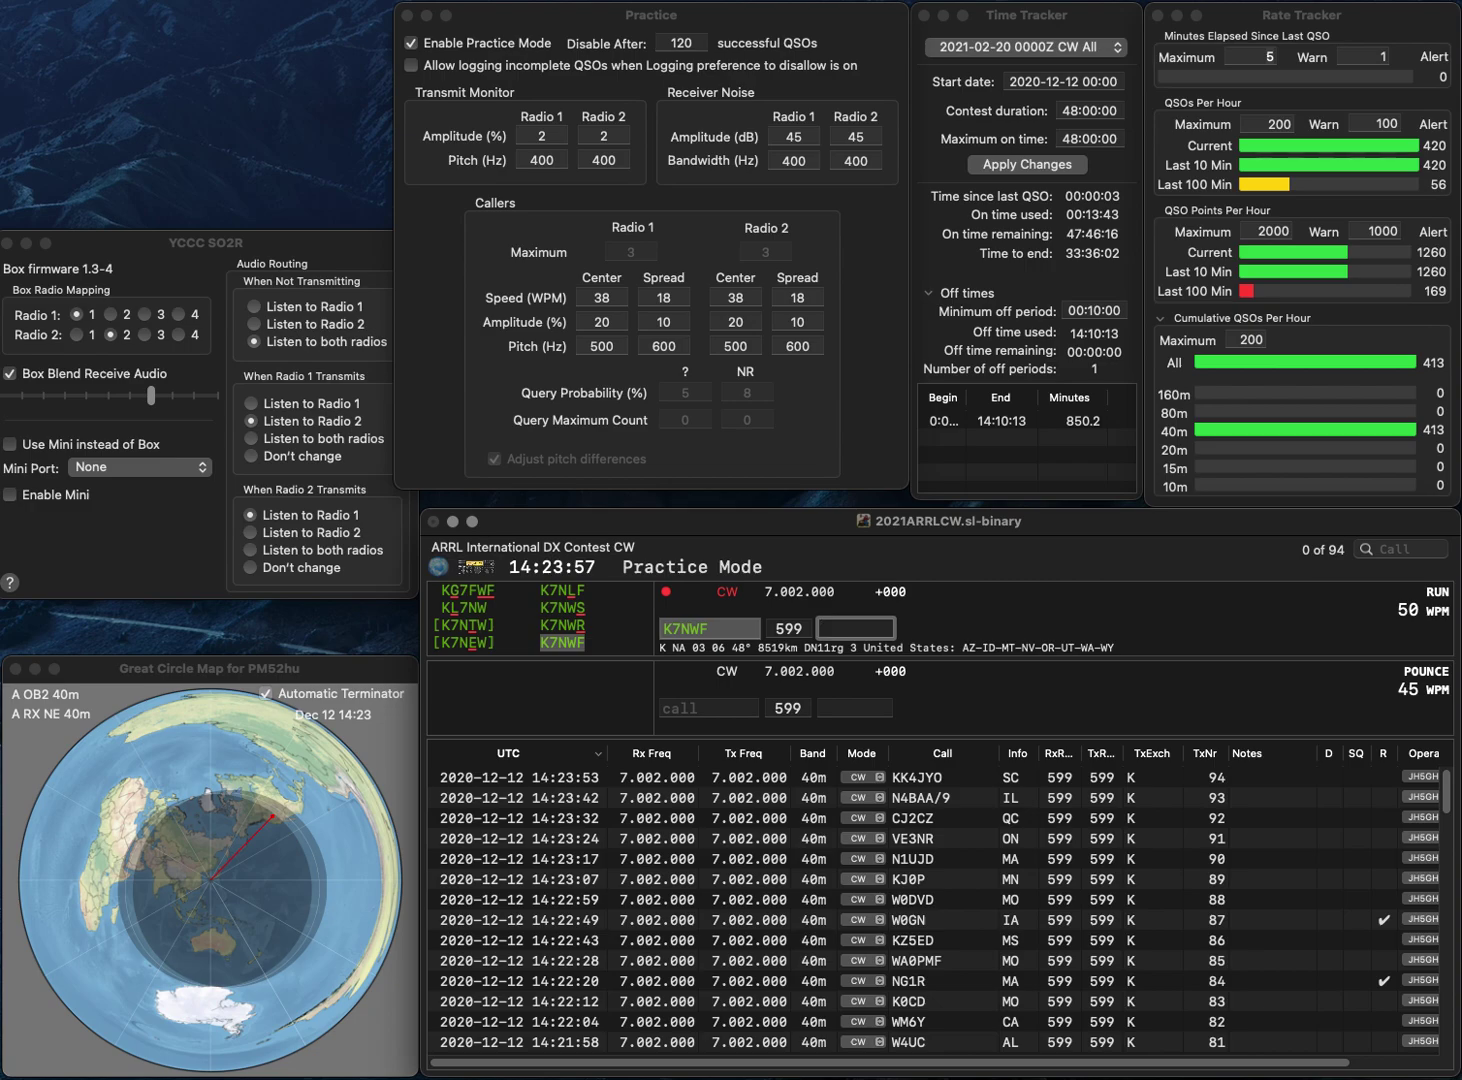
text(WY)
key(Return)
- Log a CW contact on the run radio with call sign KT0DX and received exchange ND
text(K)
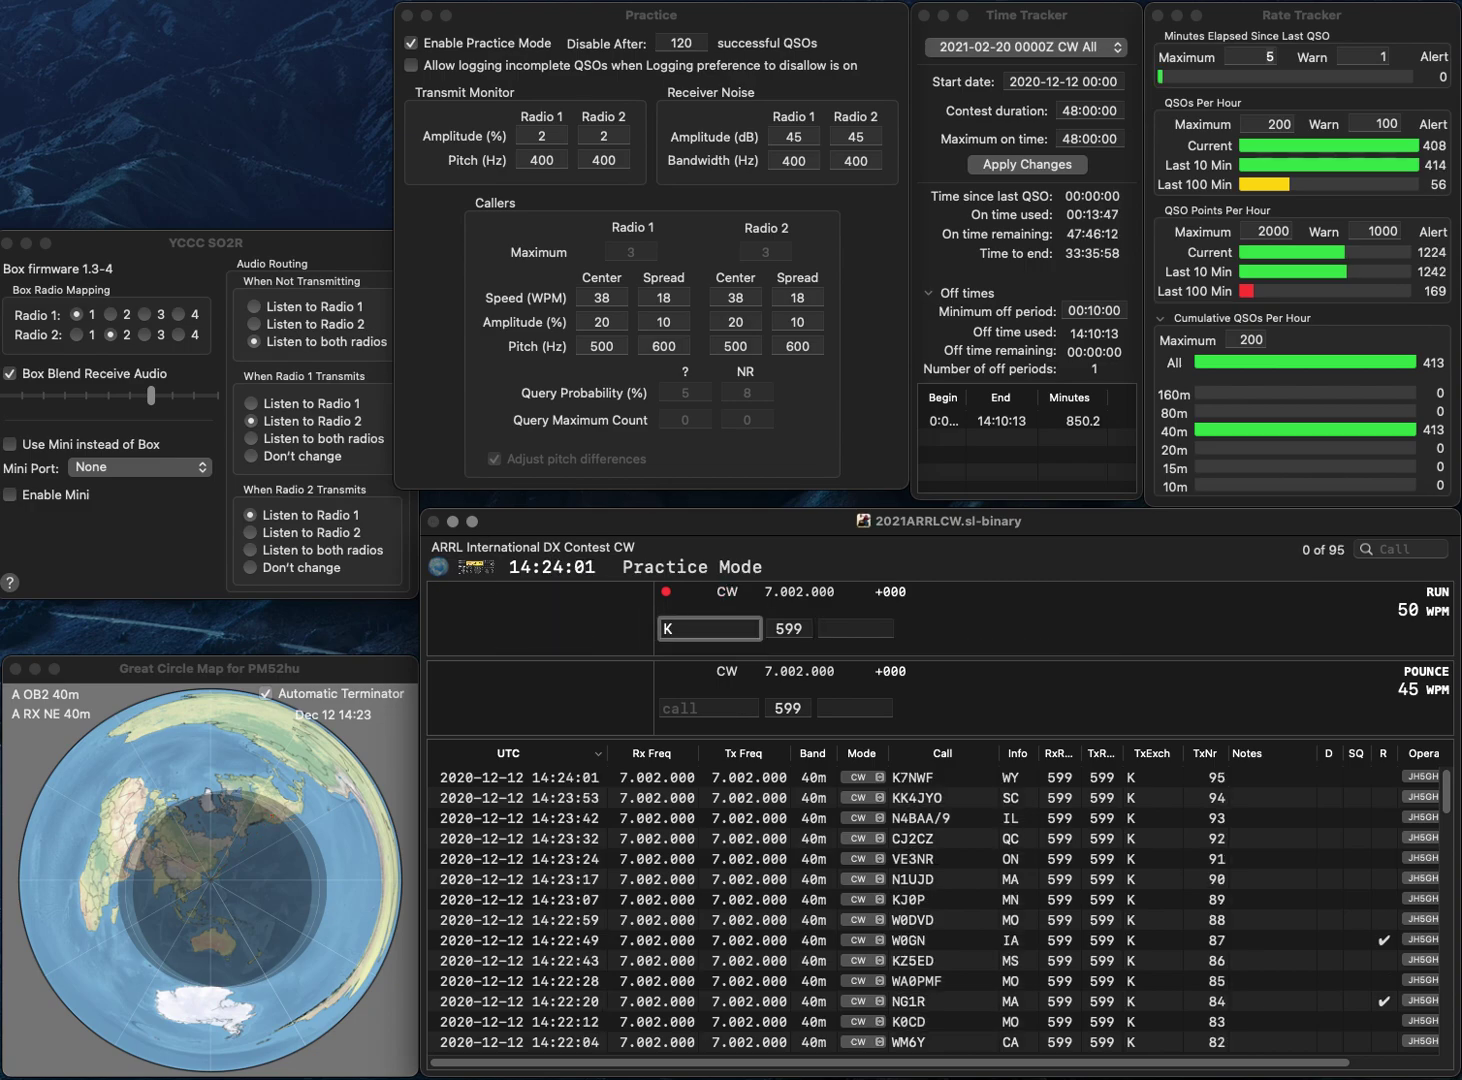
text(T0DX)
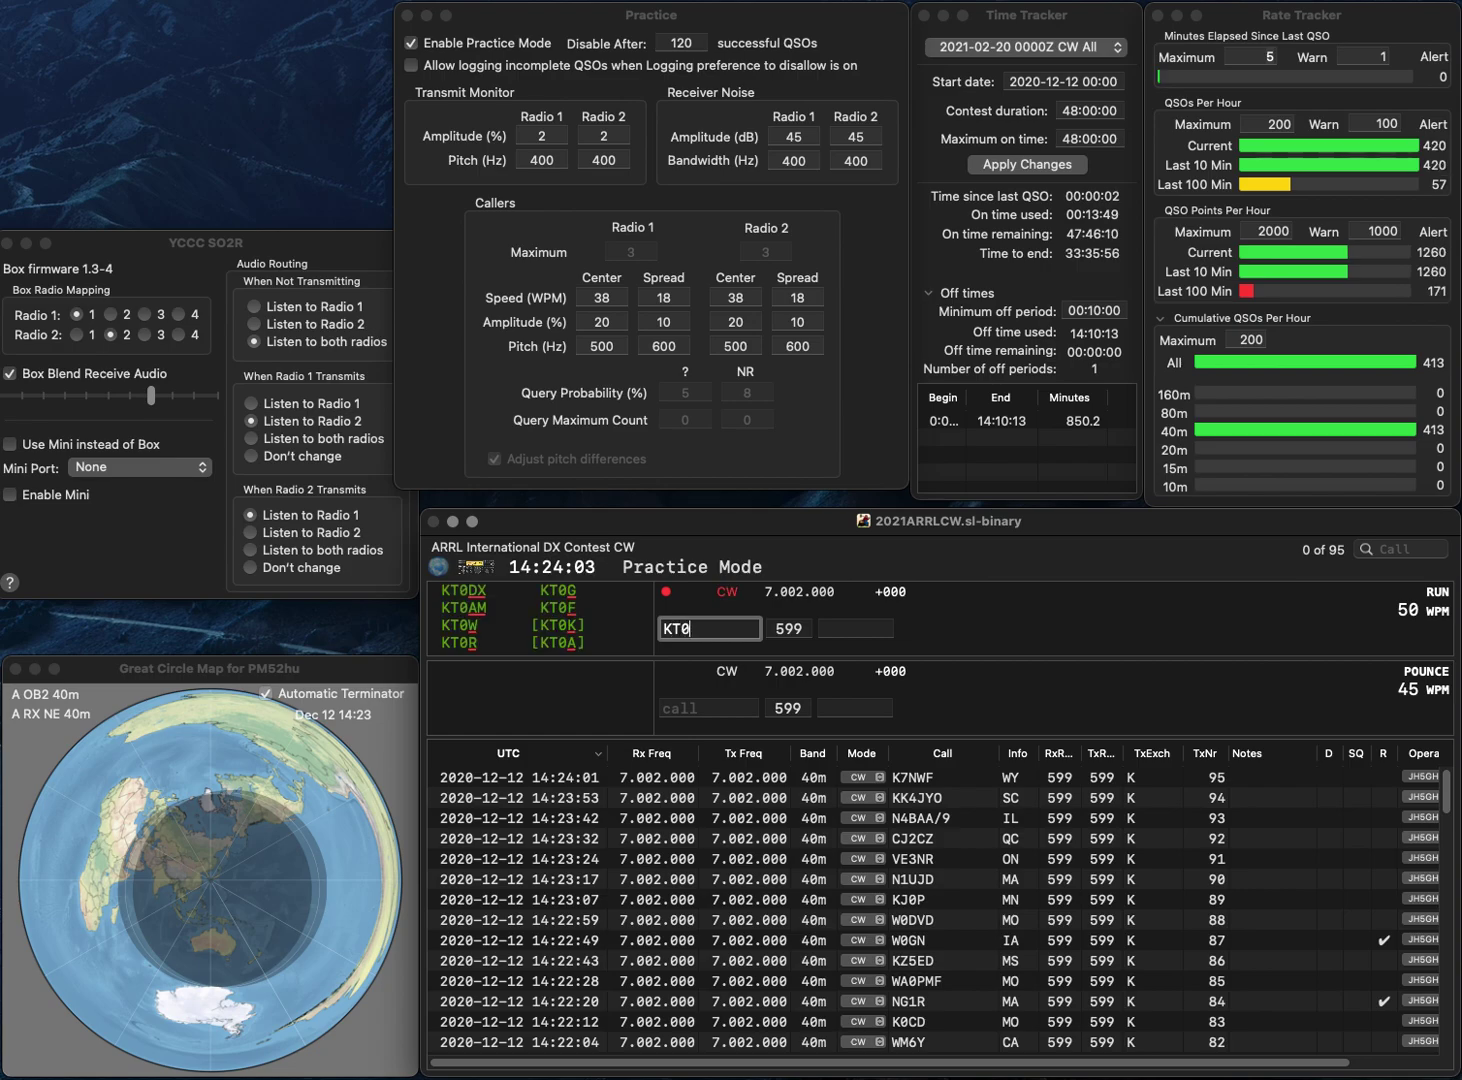
key(Return)
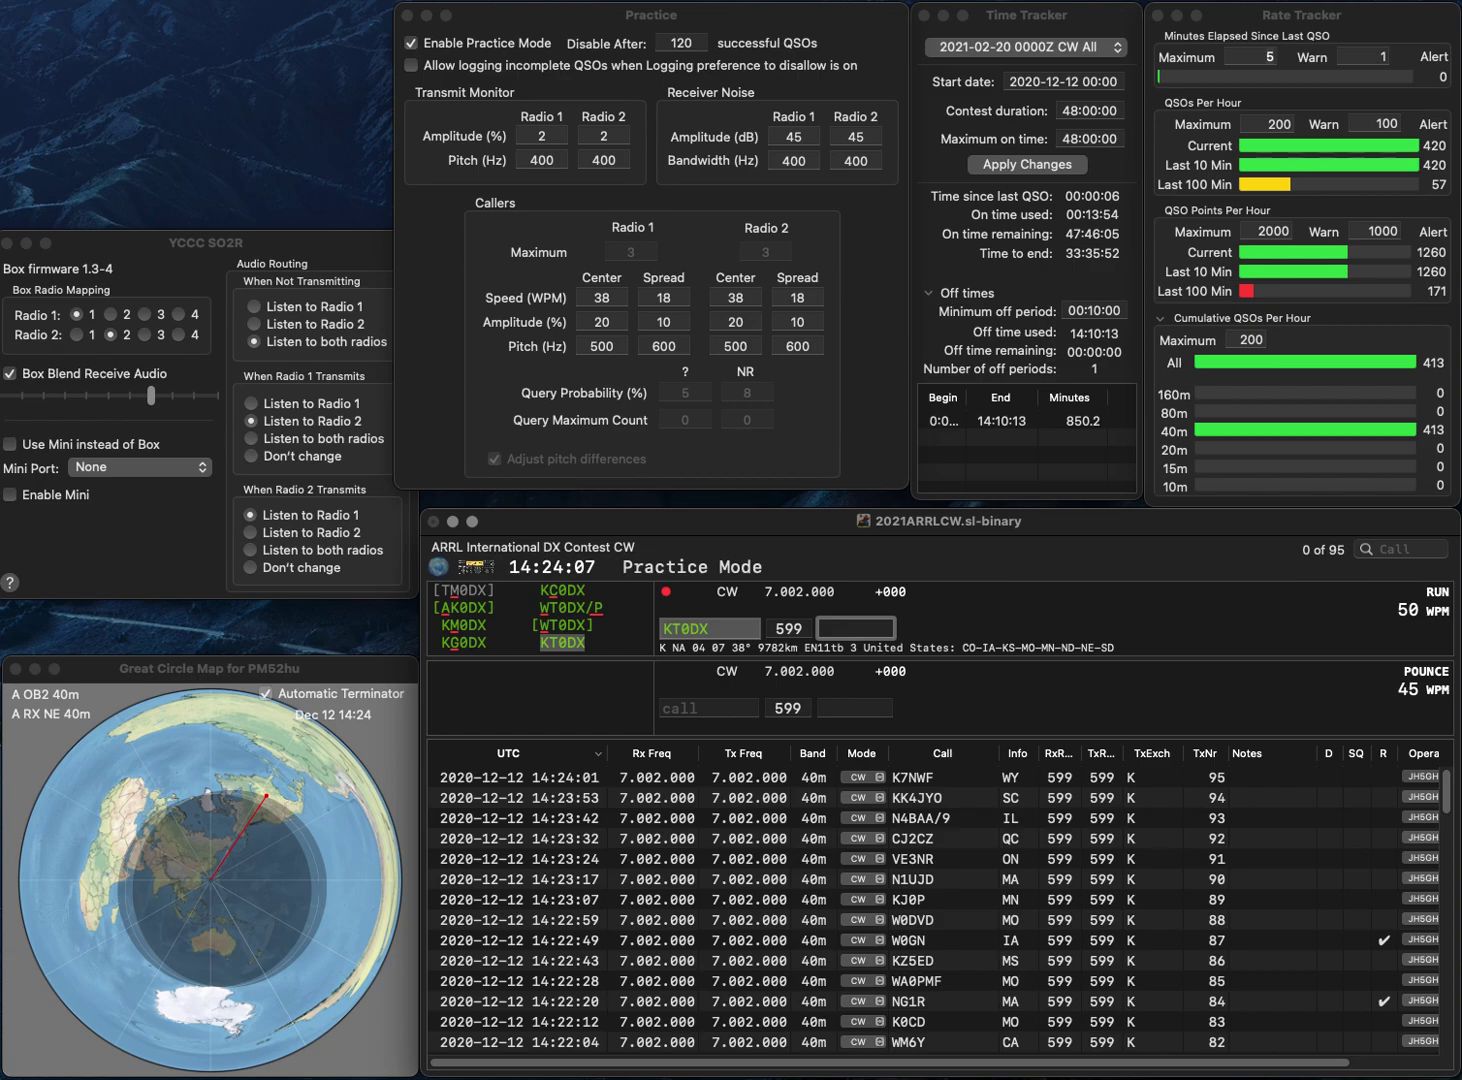
text(NC)
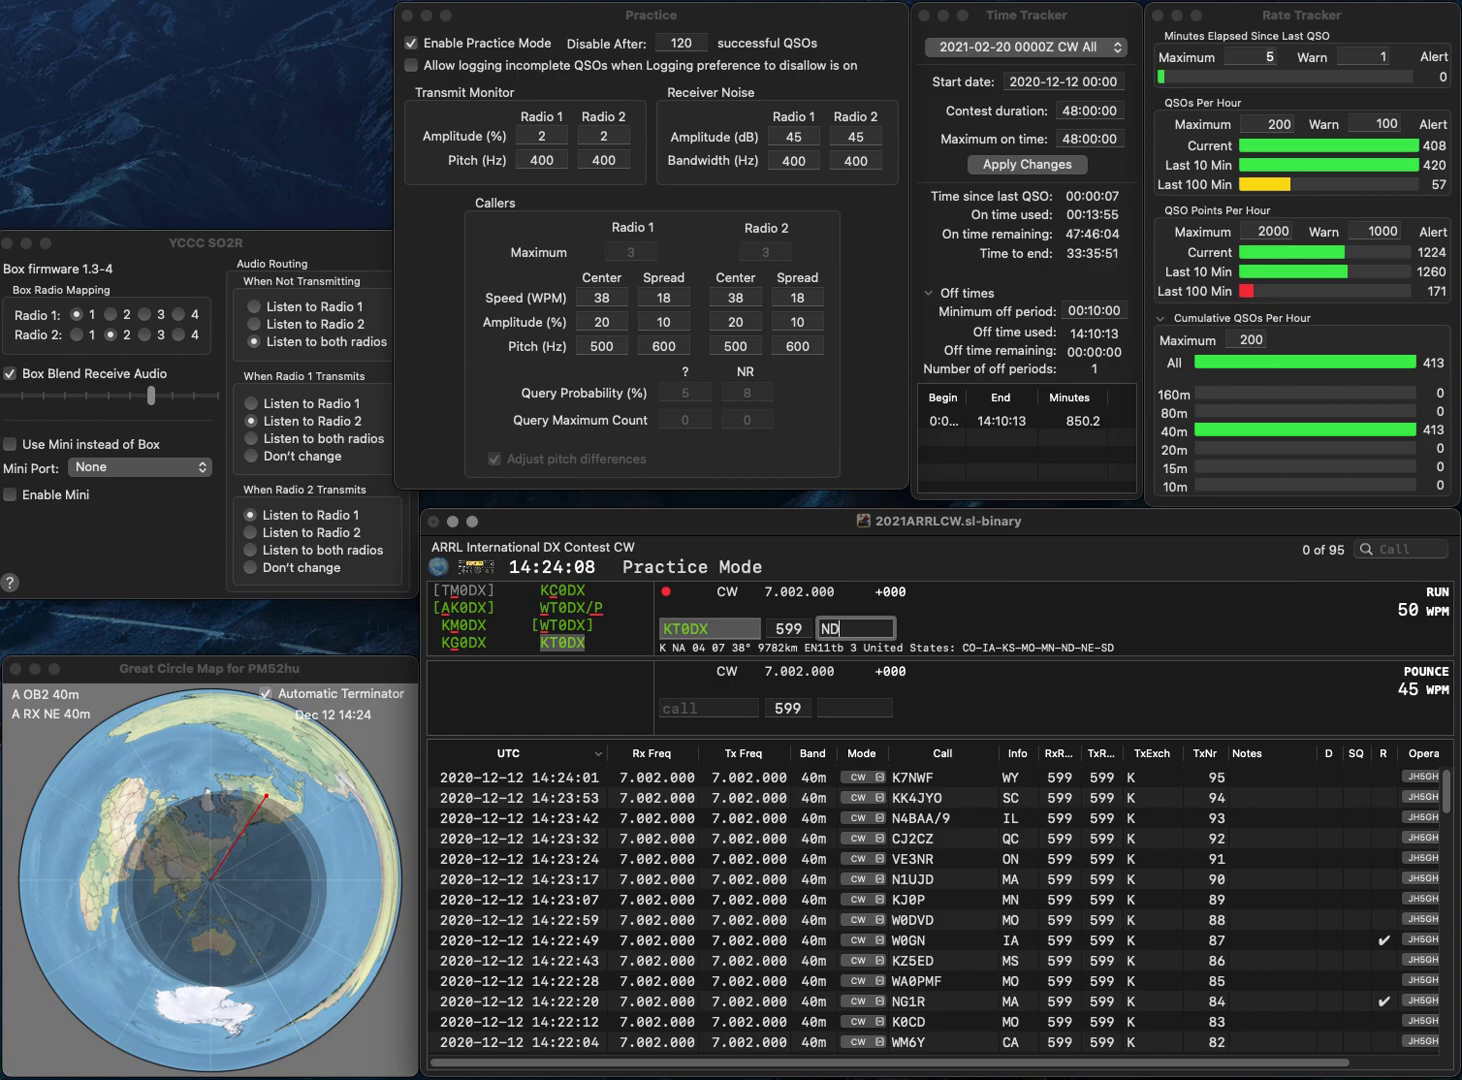
key(Return)
text(W4)
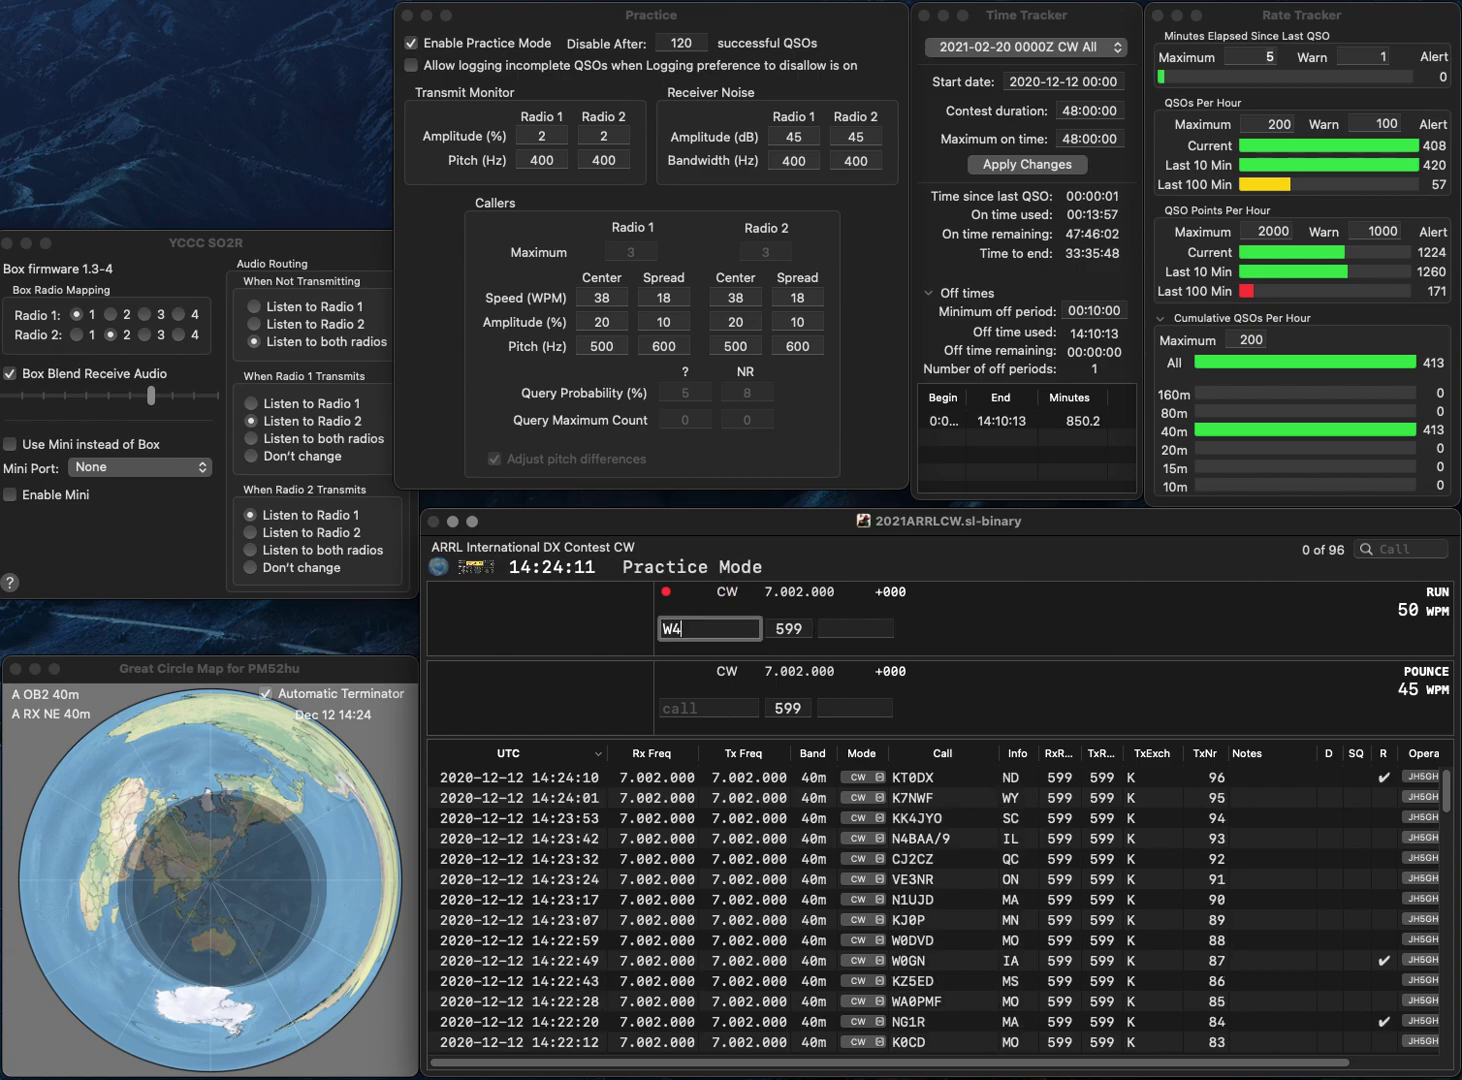
text(ELP)
key(Return)
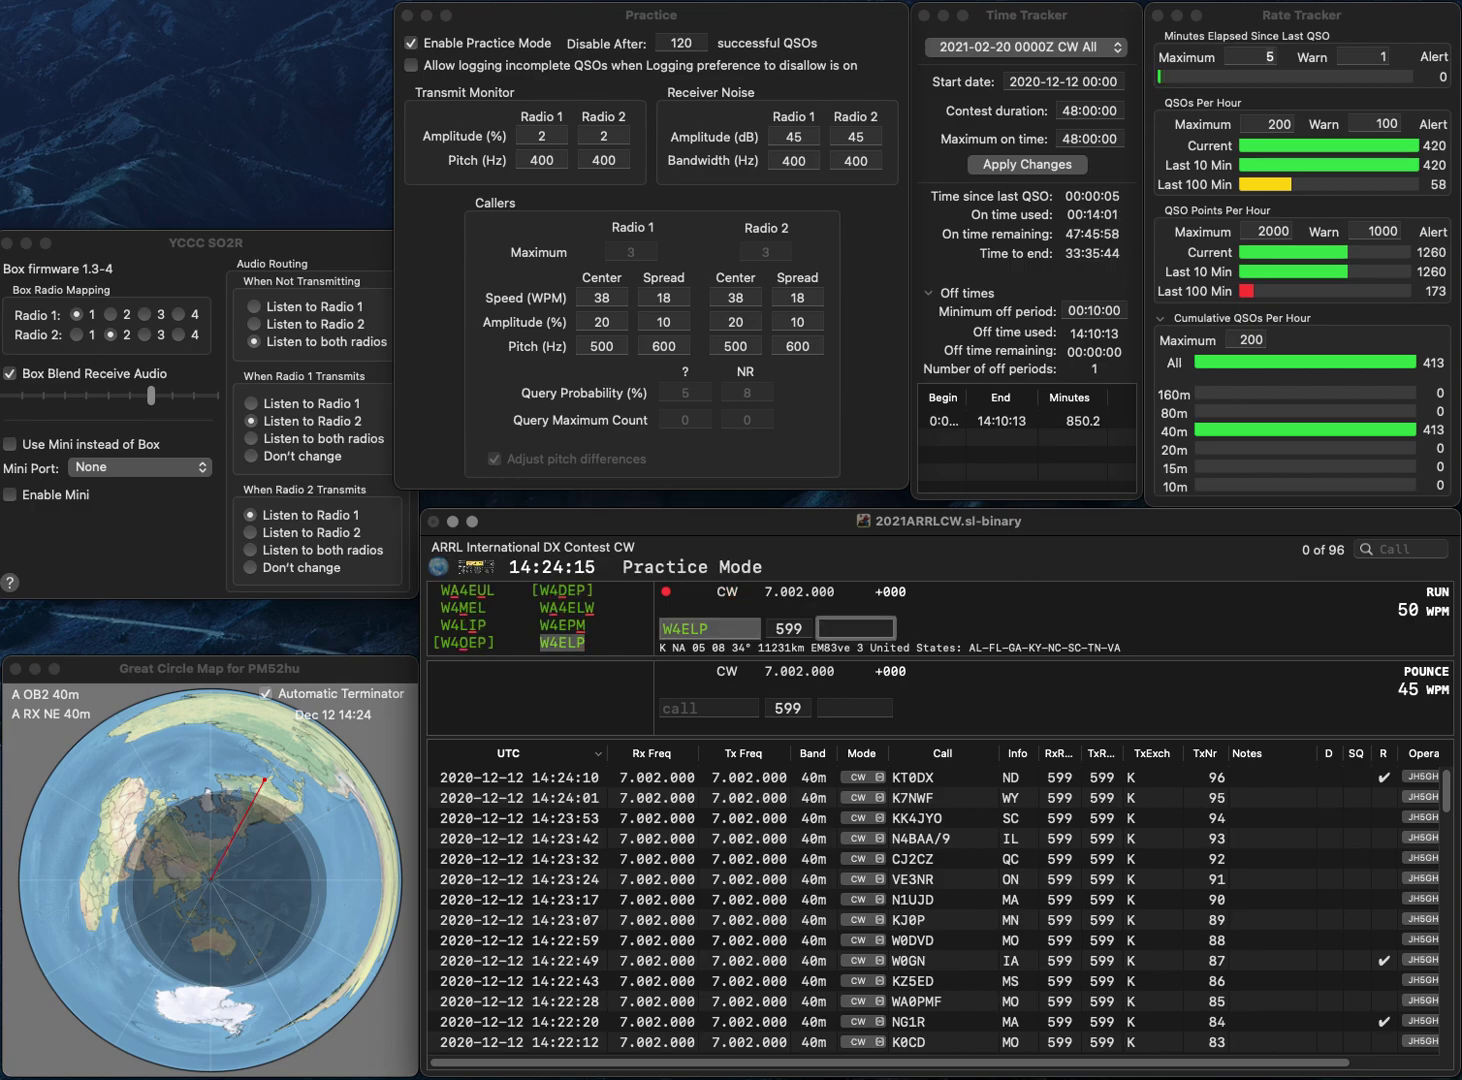
text(TN)
key(Return)
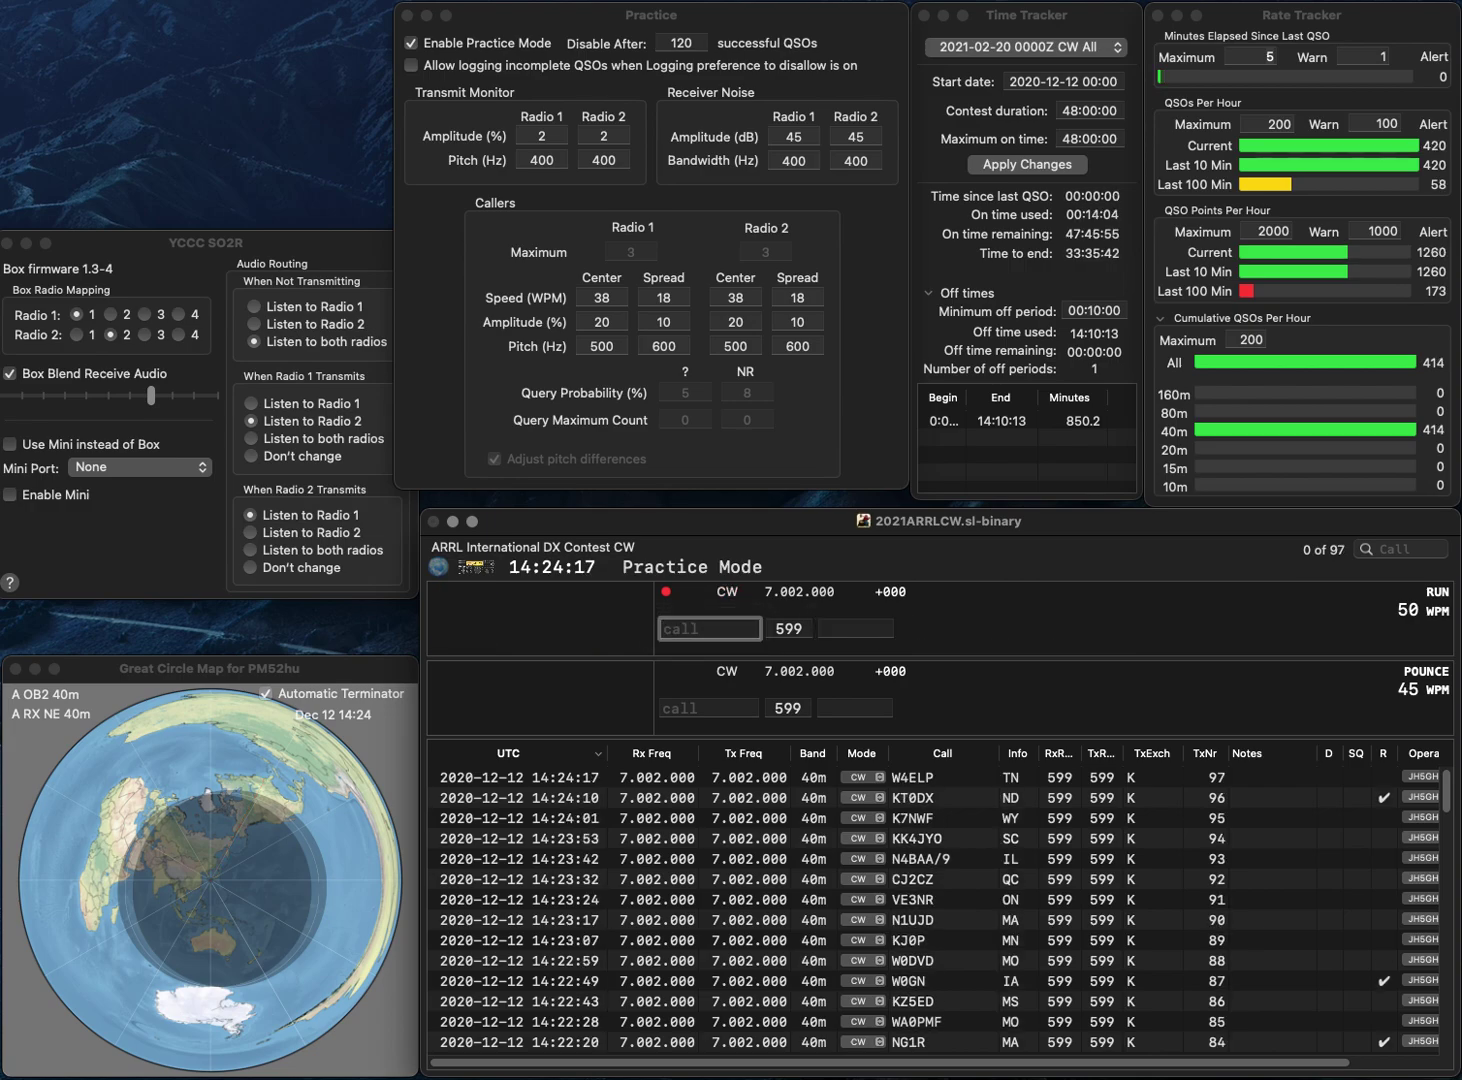
text(KB1)
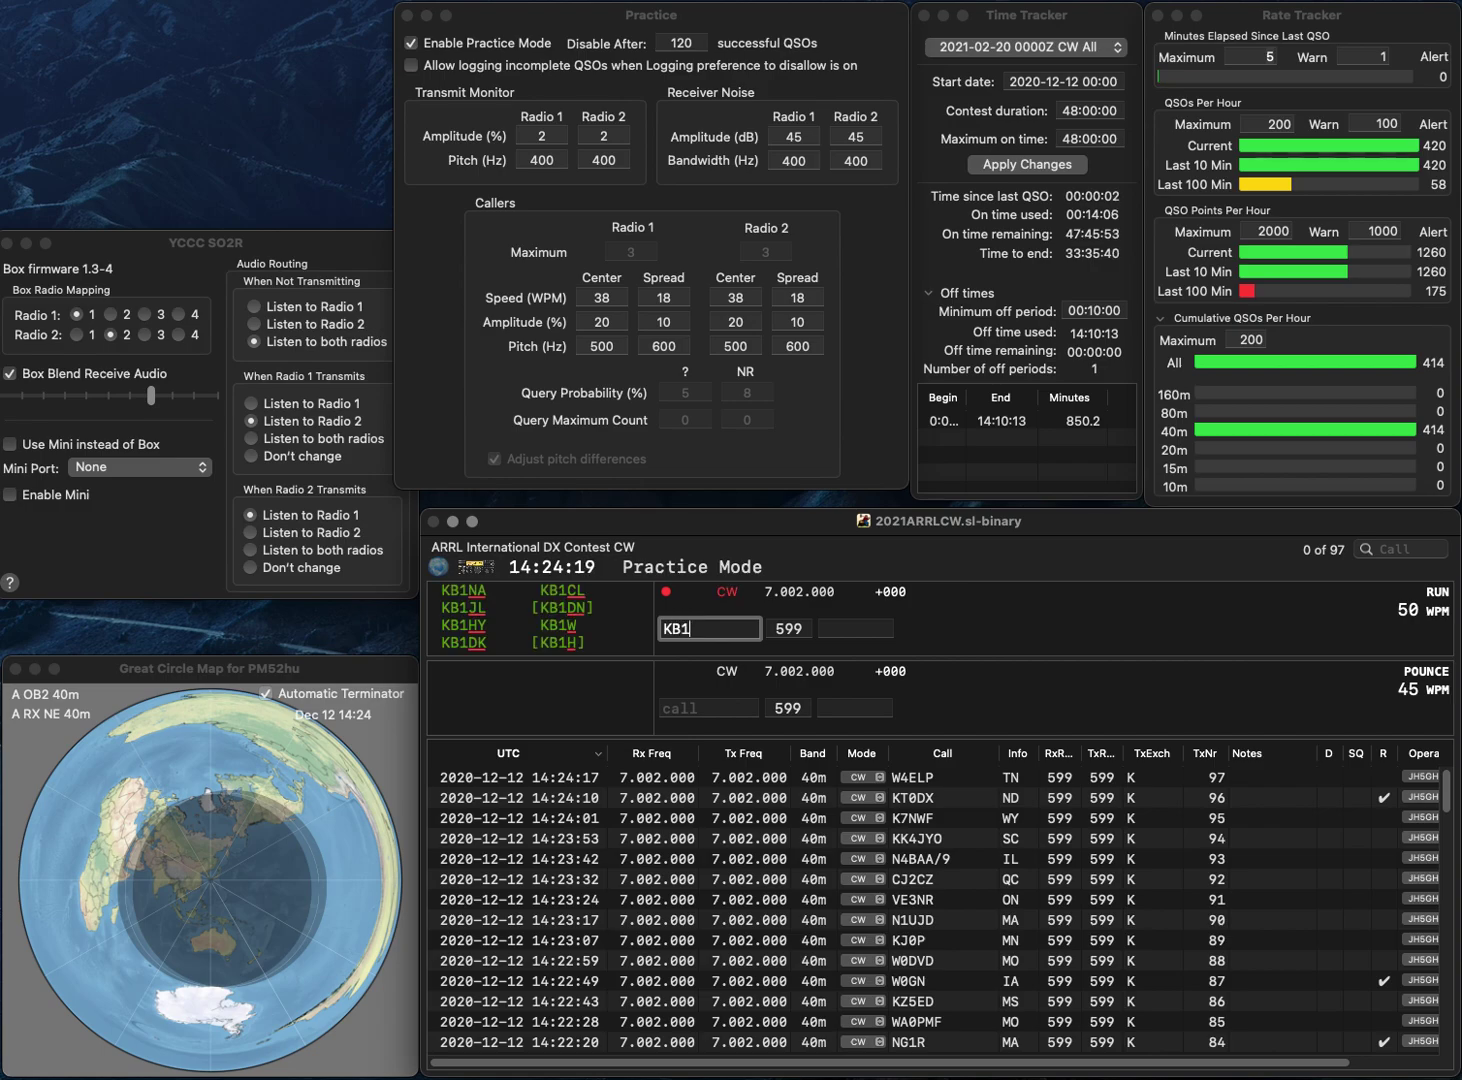
text(VZH)
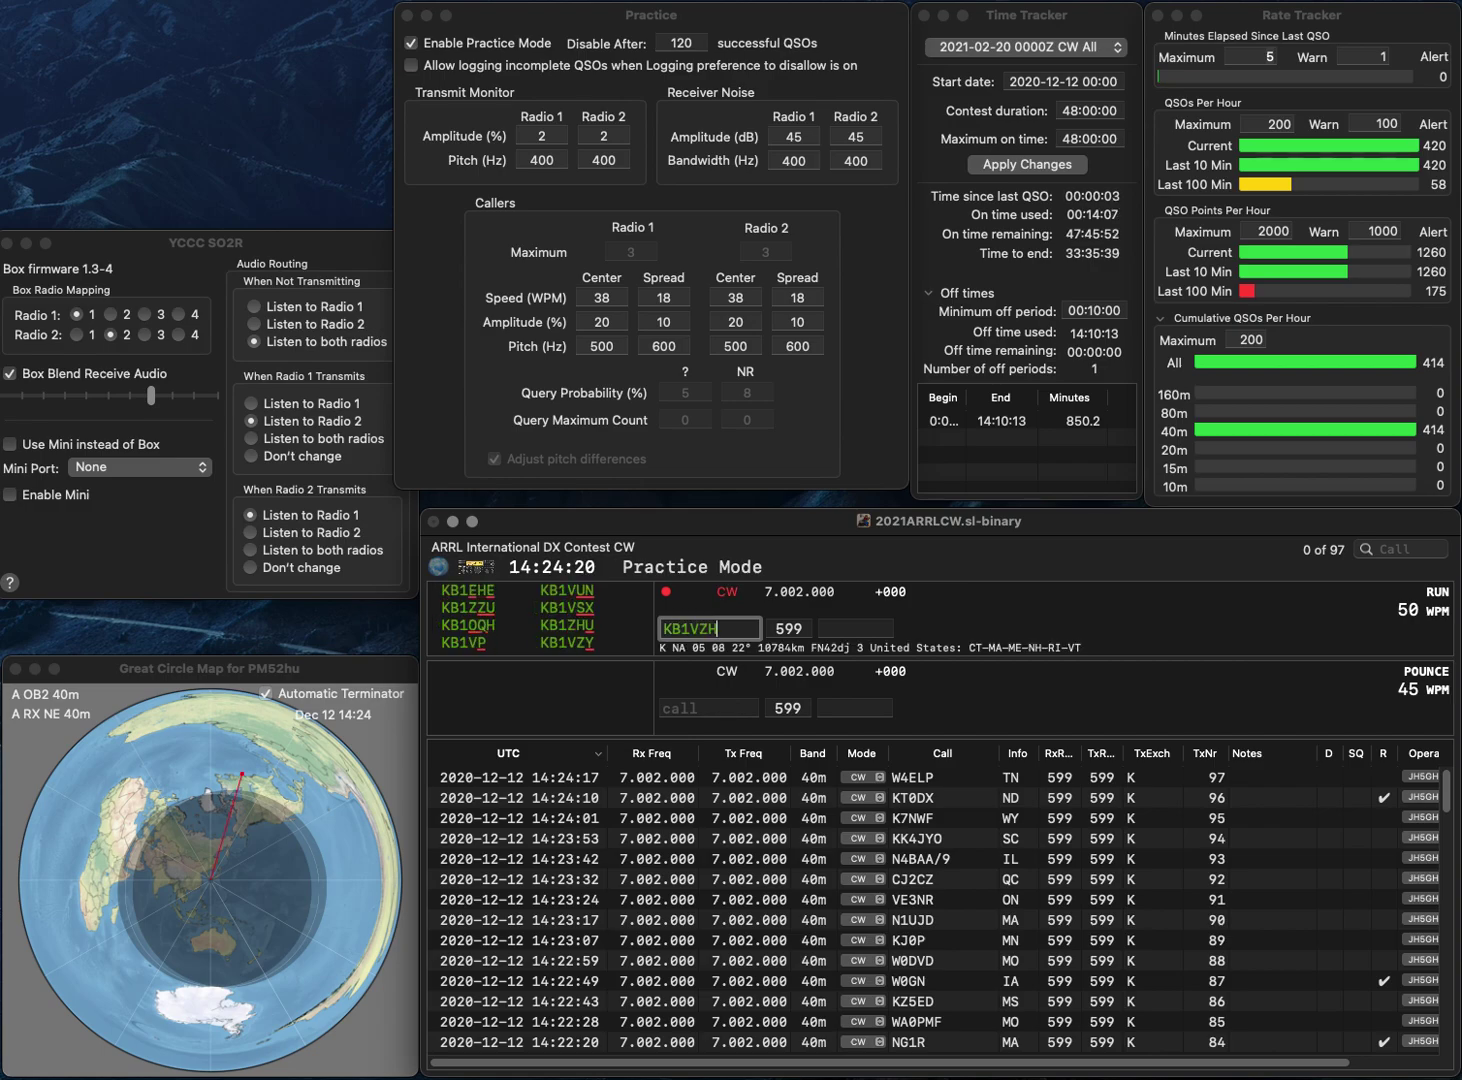
text(Y)
key(Return)
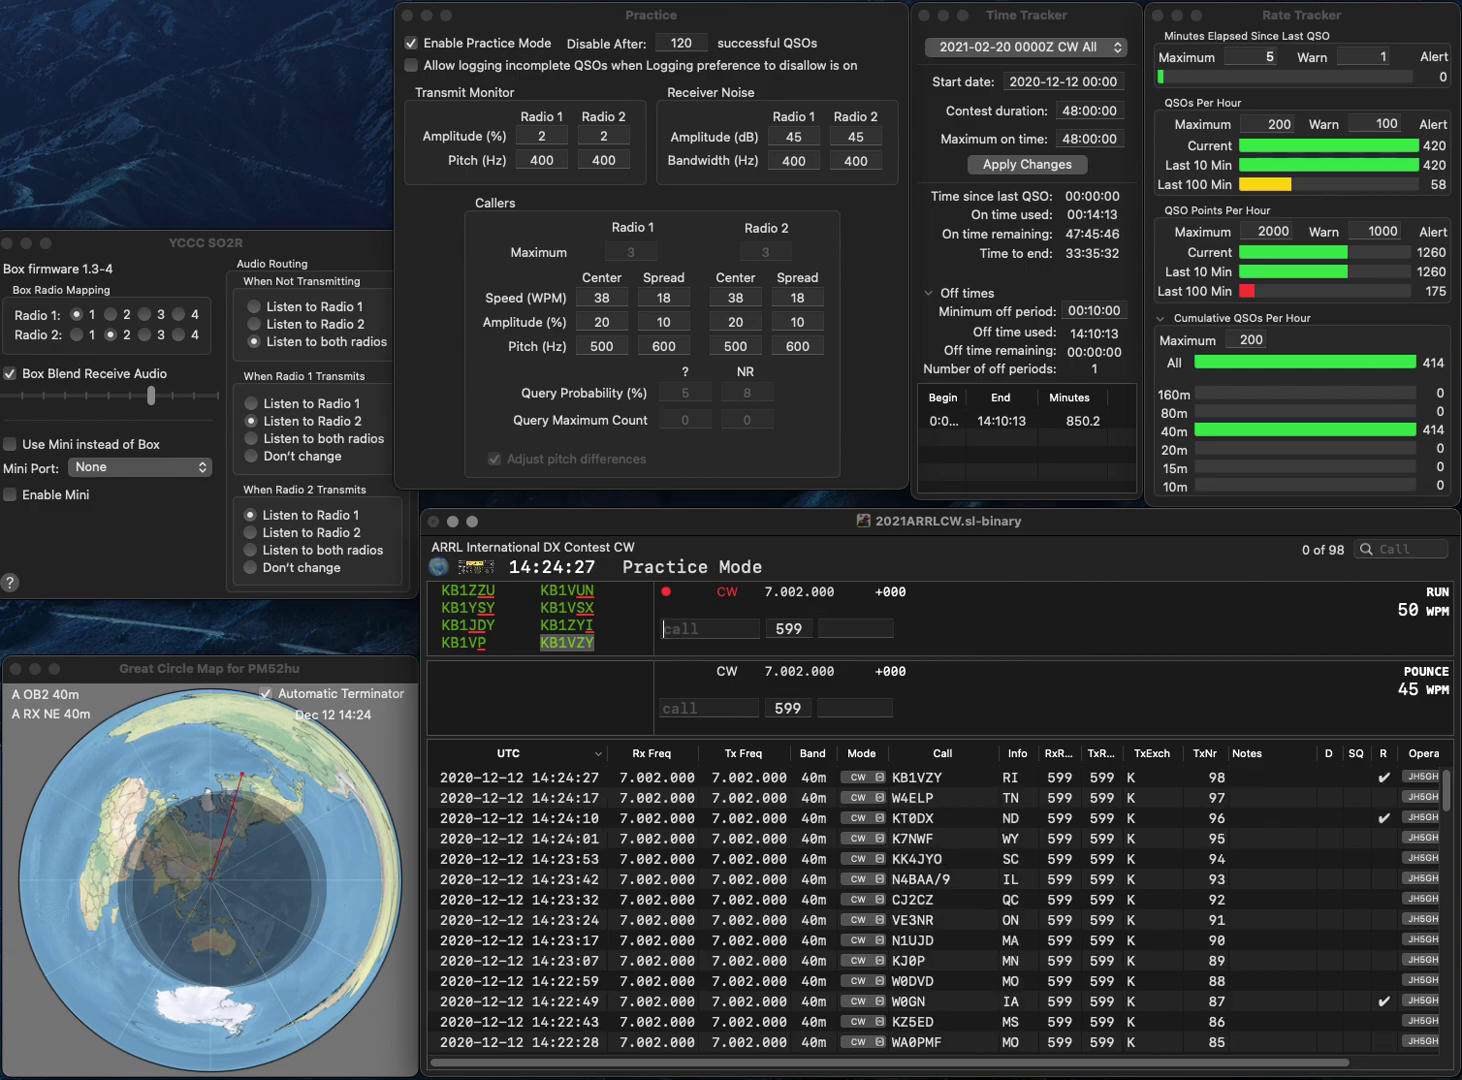
key(Return)
text(W)
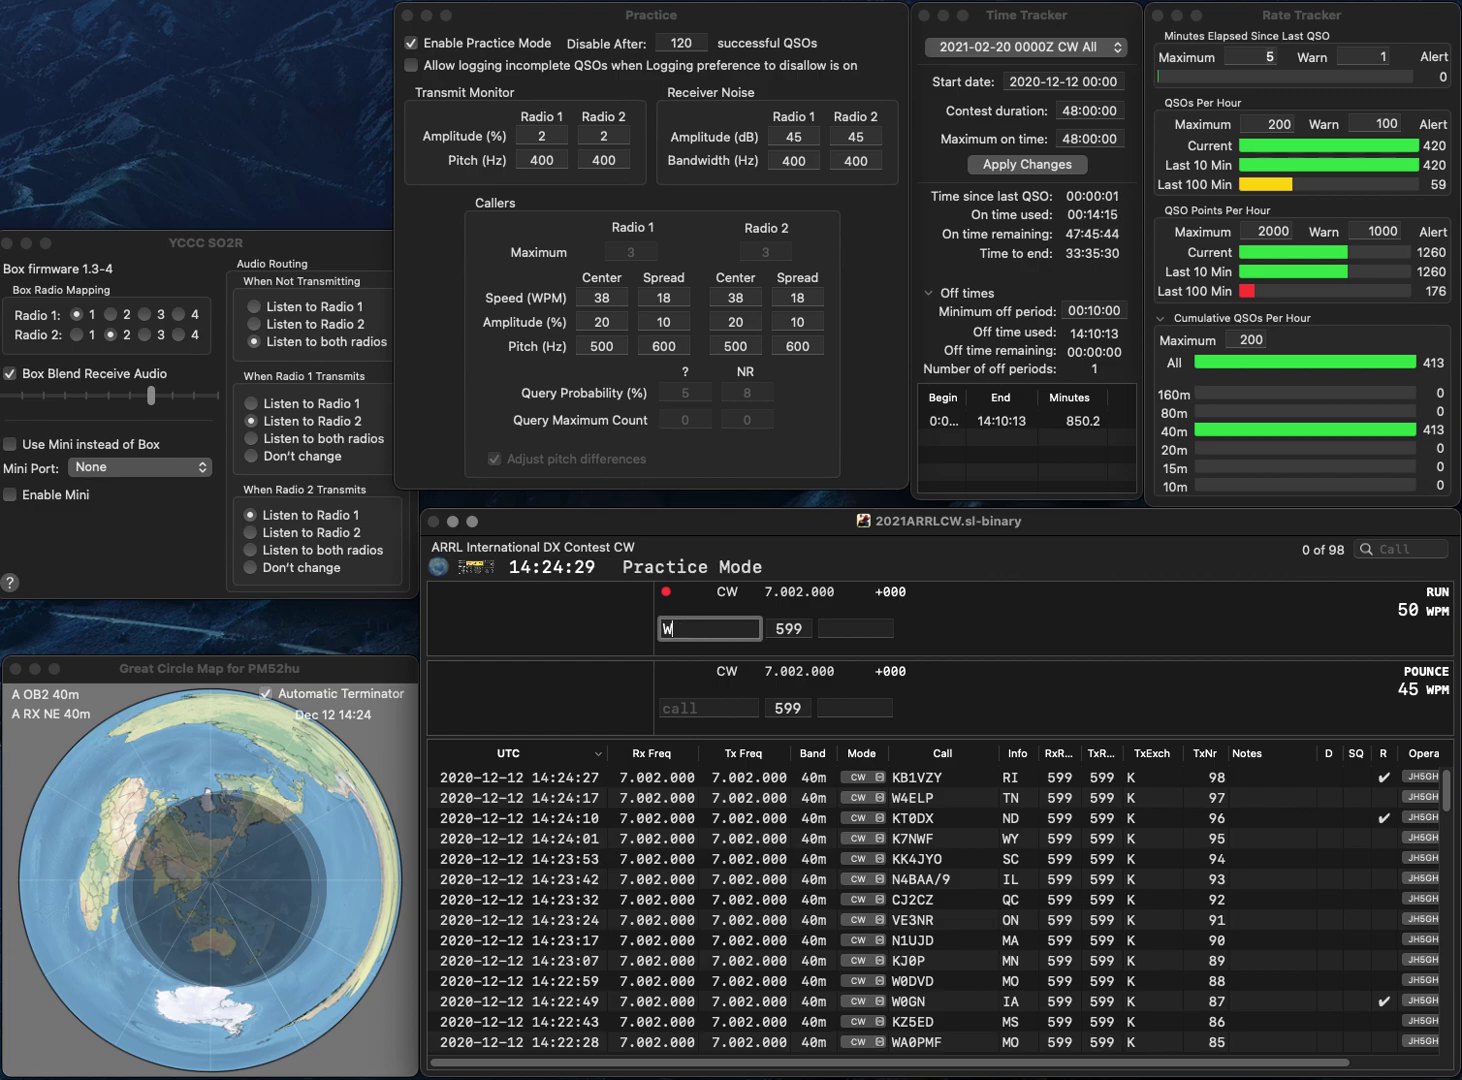
text(A3RHW/4)
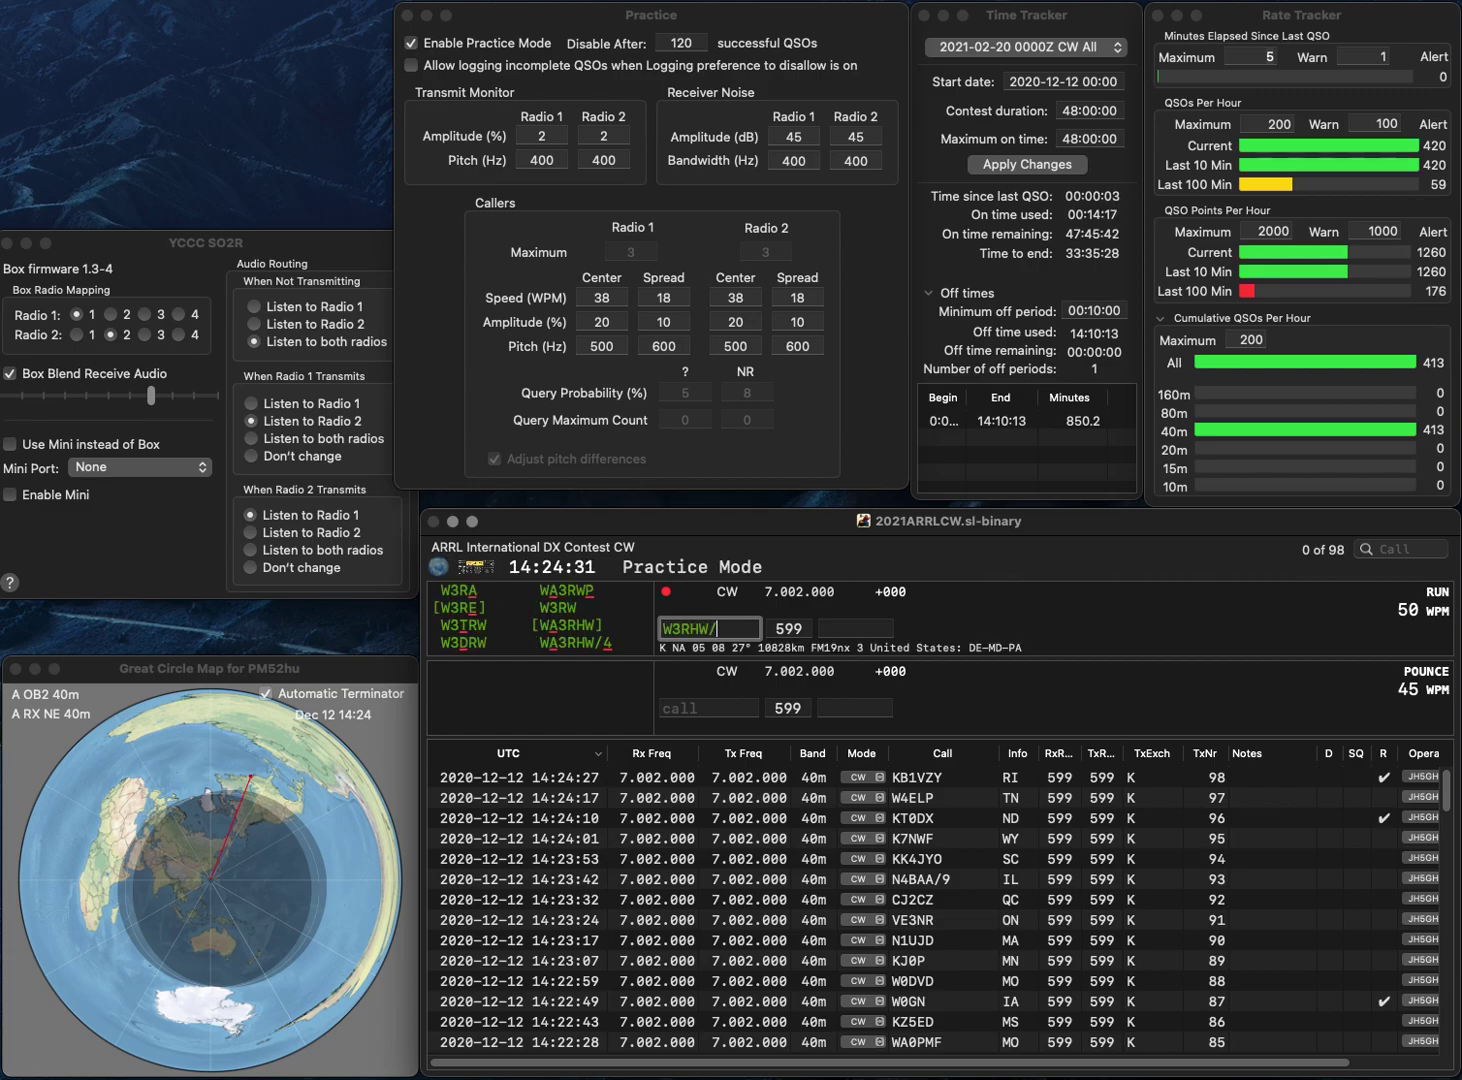
key(Left)
key(Left)
key(Left)
key(Left)
key(Left)
key(Left)
text(A)
click(855, 628)
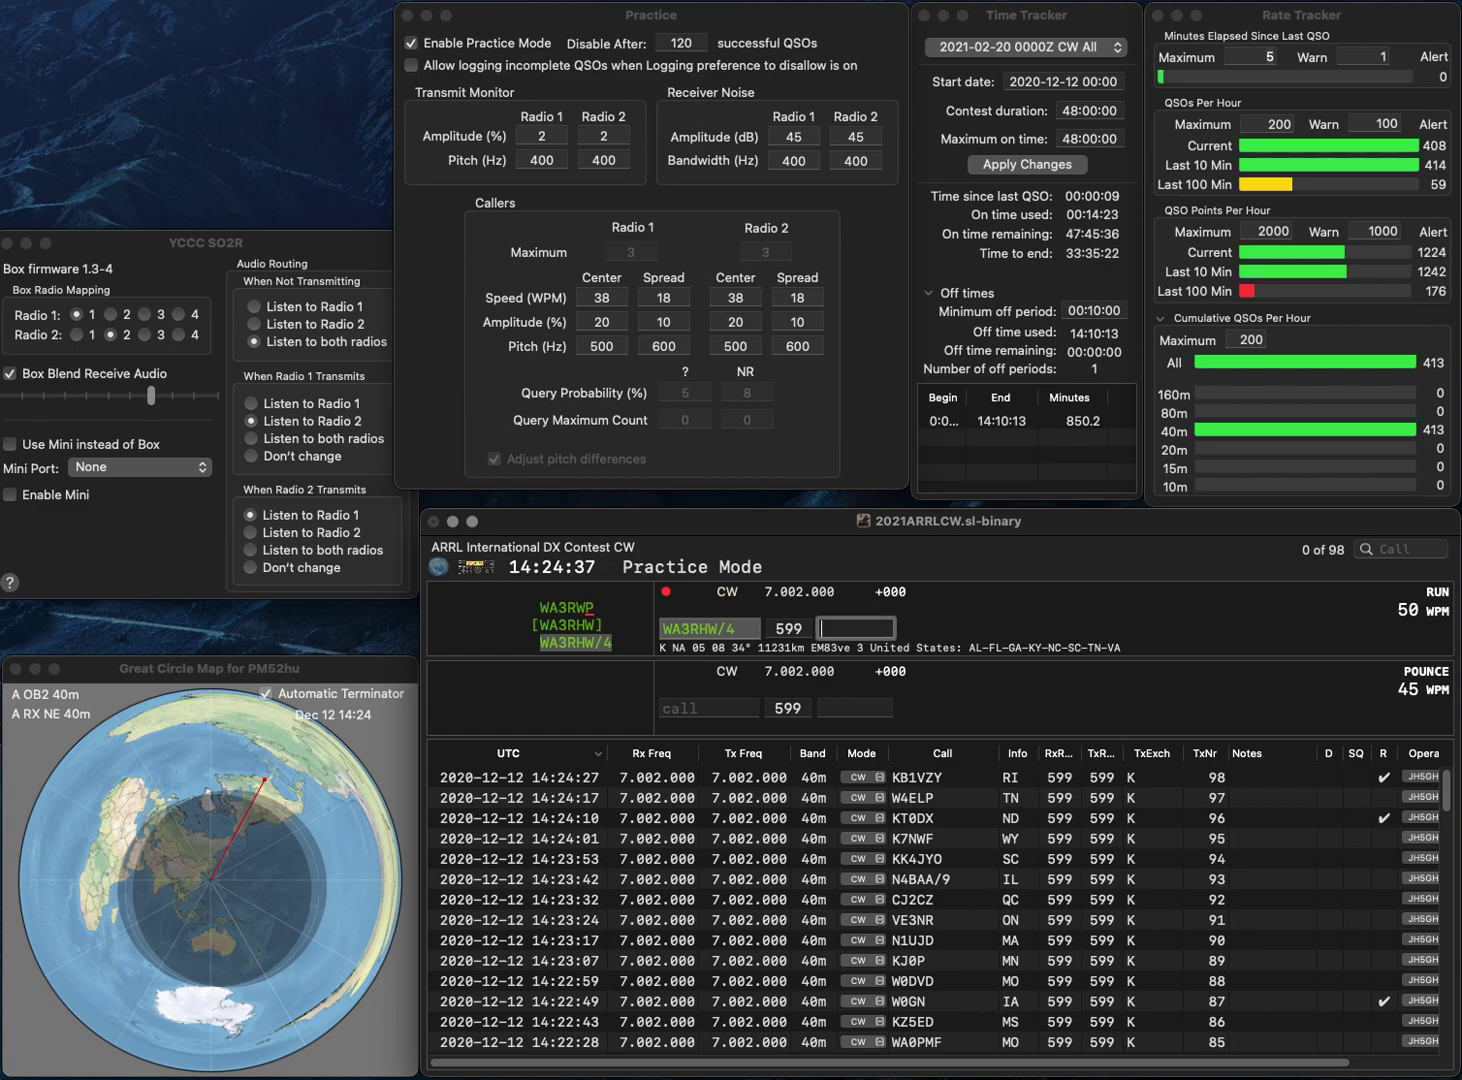
text(GA)
key(Return)
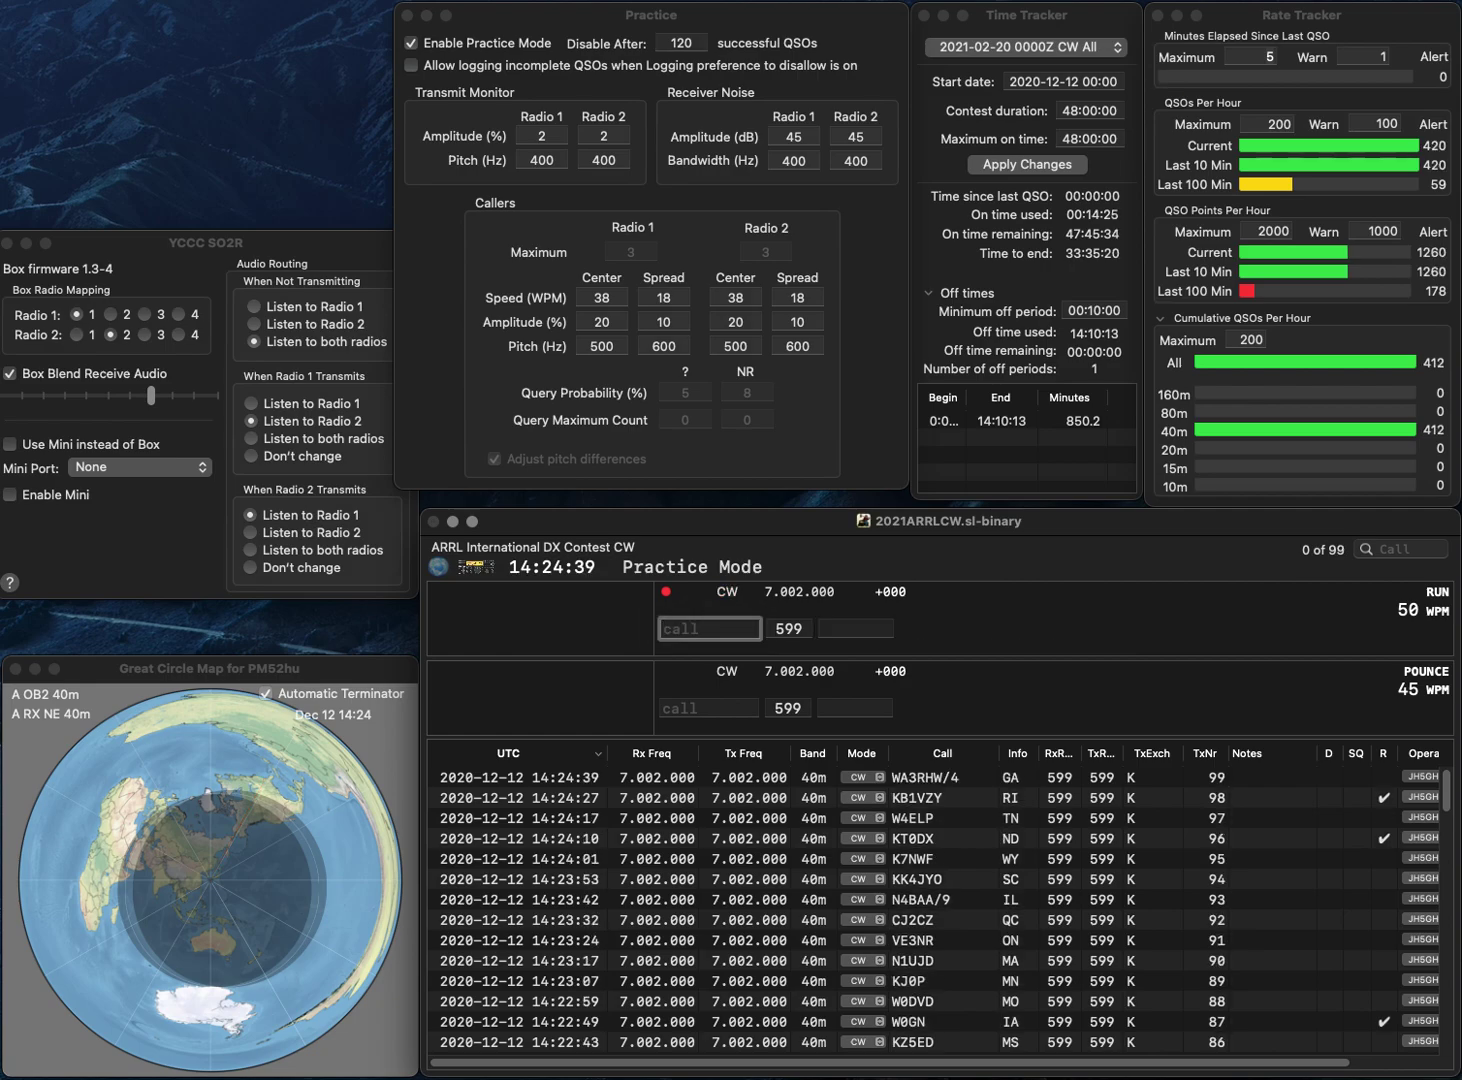
- Log a CW contact on the run radio with call sign WE4S and received exchange VA
text(WE2S)
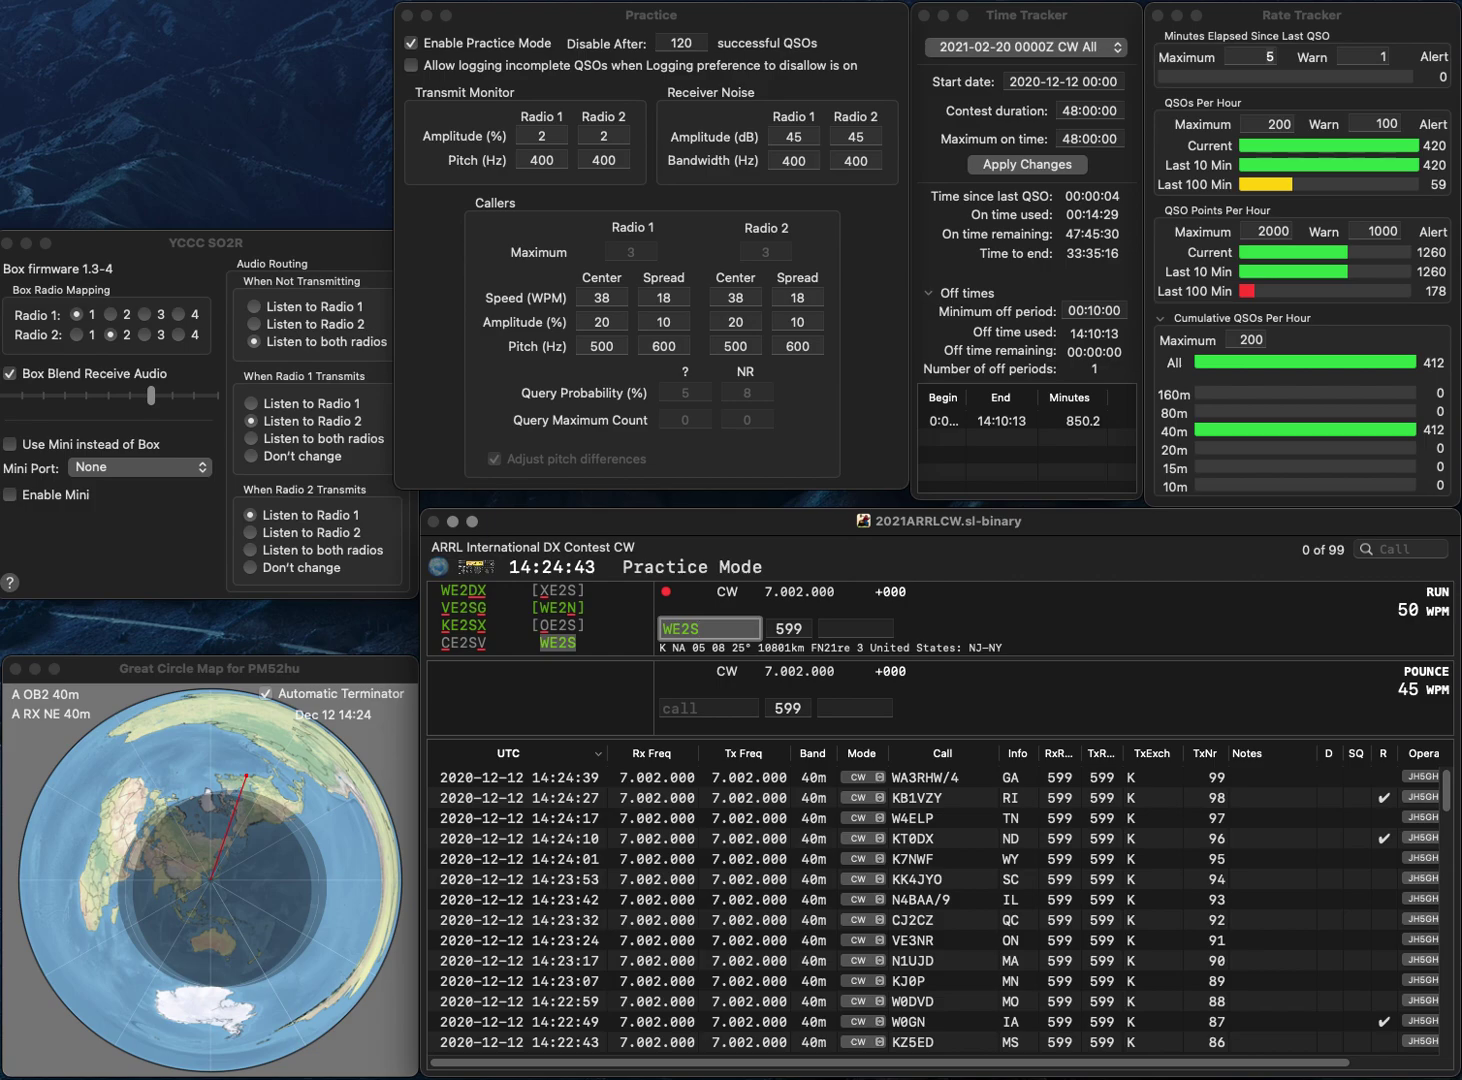
key(Left)
key(BackSpace)
text(4)
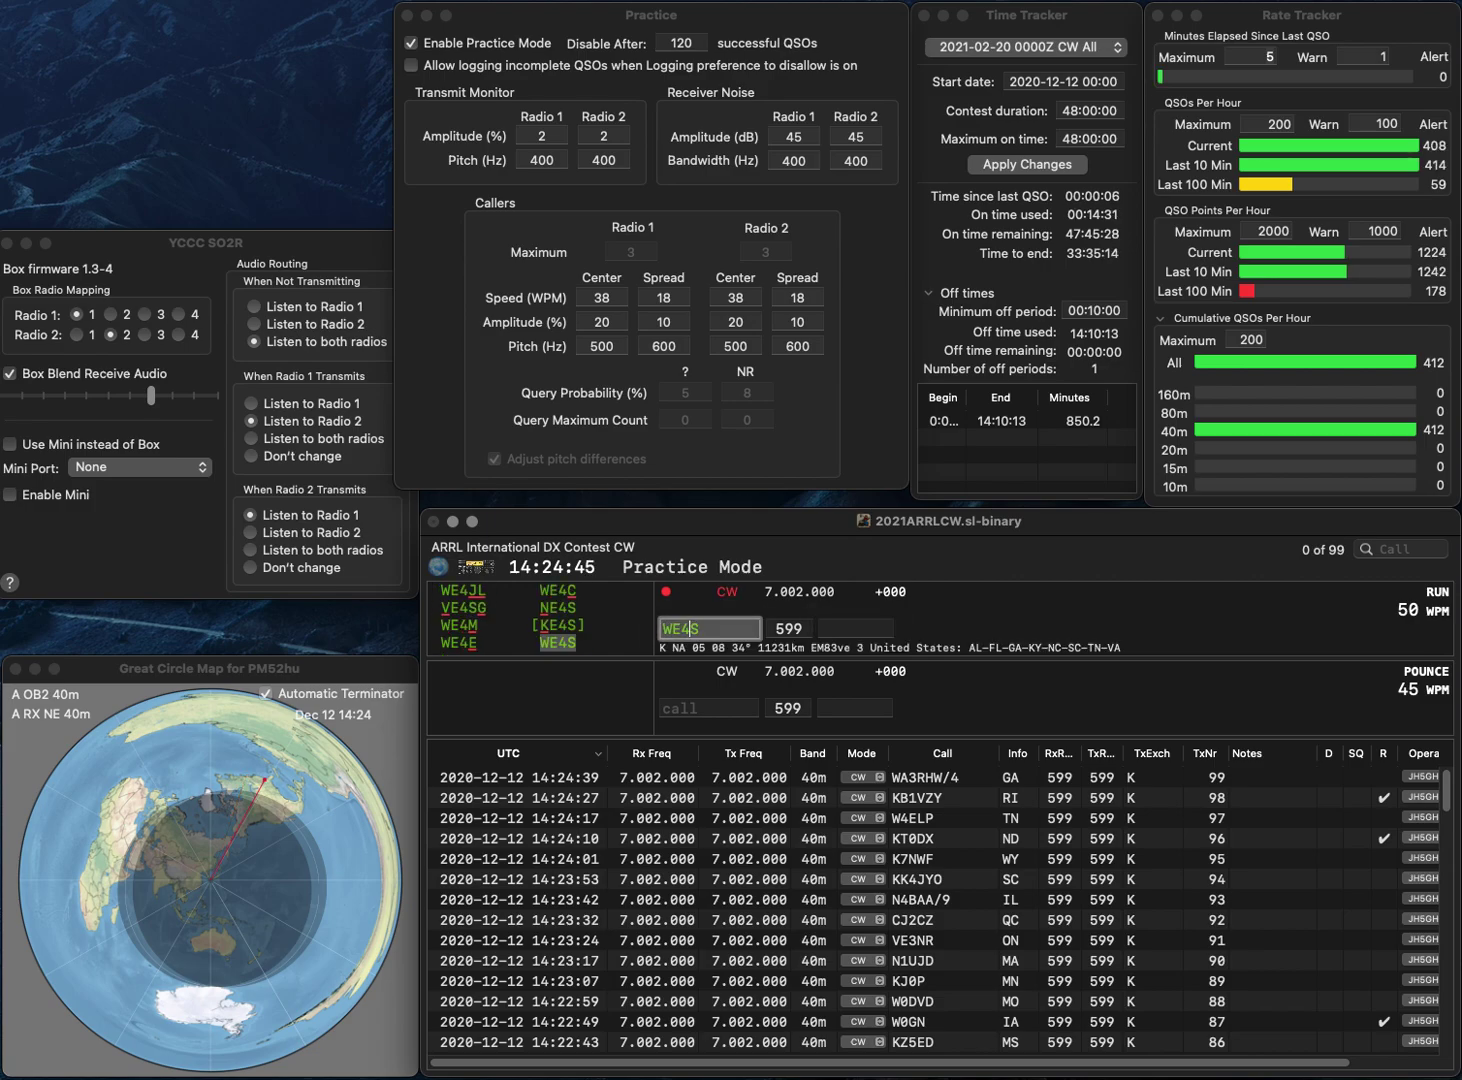
key(space)
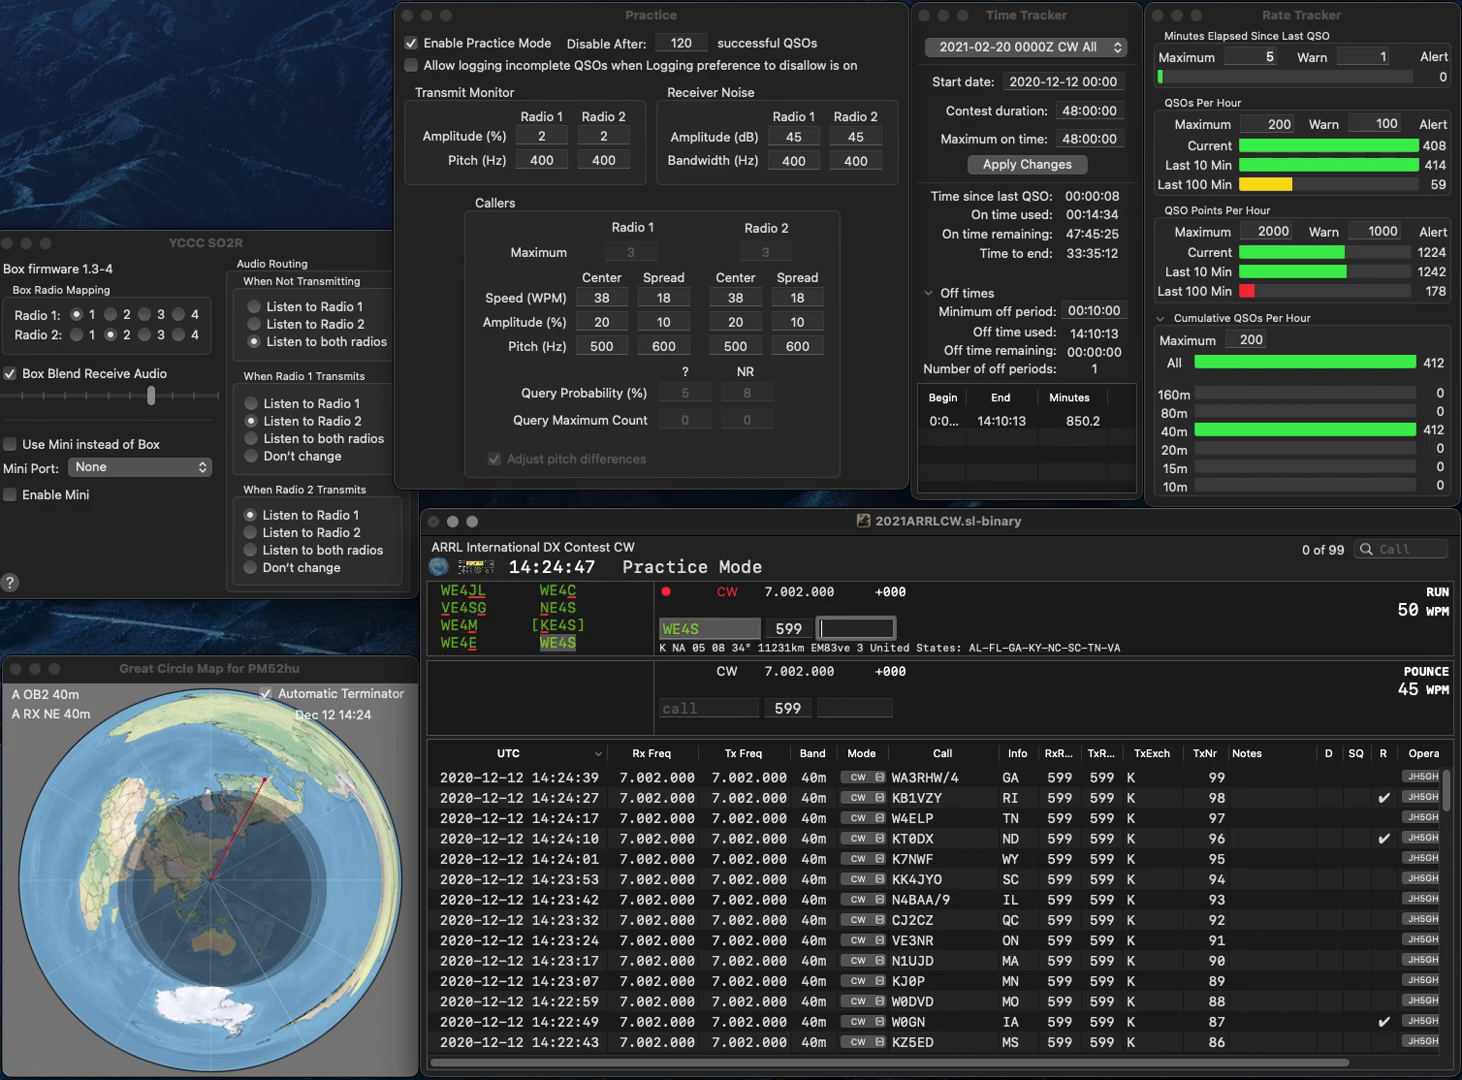
text(VA)
key(Return)
- Log a CW contact on the run radio with call sign KN4MIV and received exchange GA
text(KN4MIV)
key(Return)
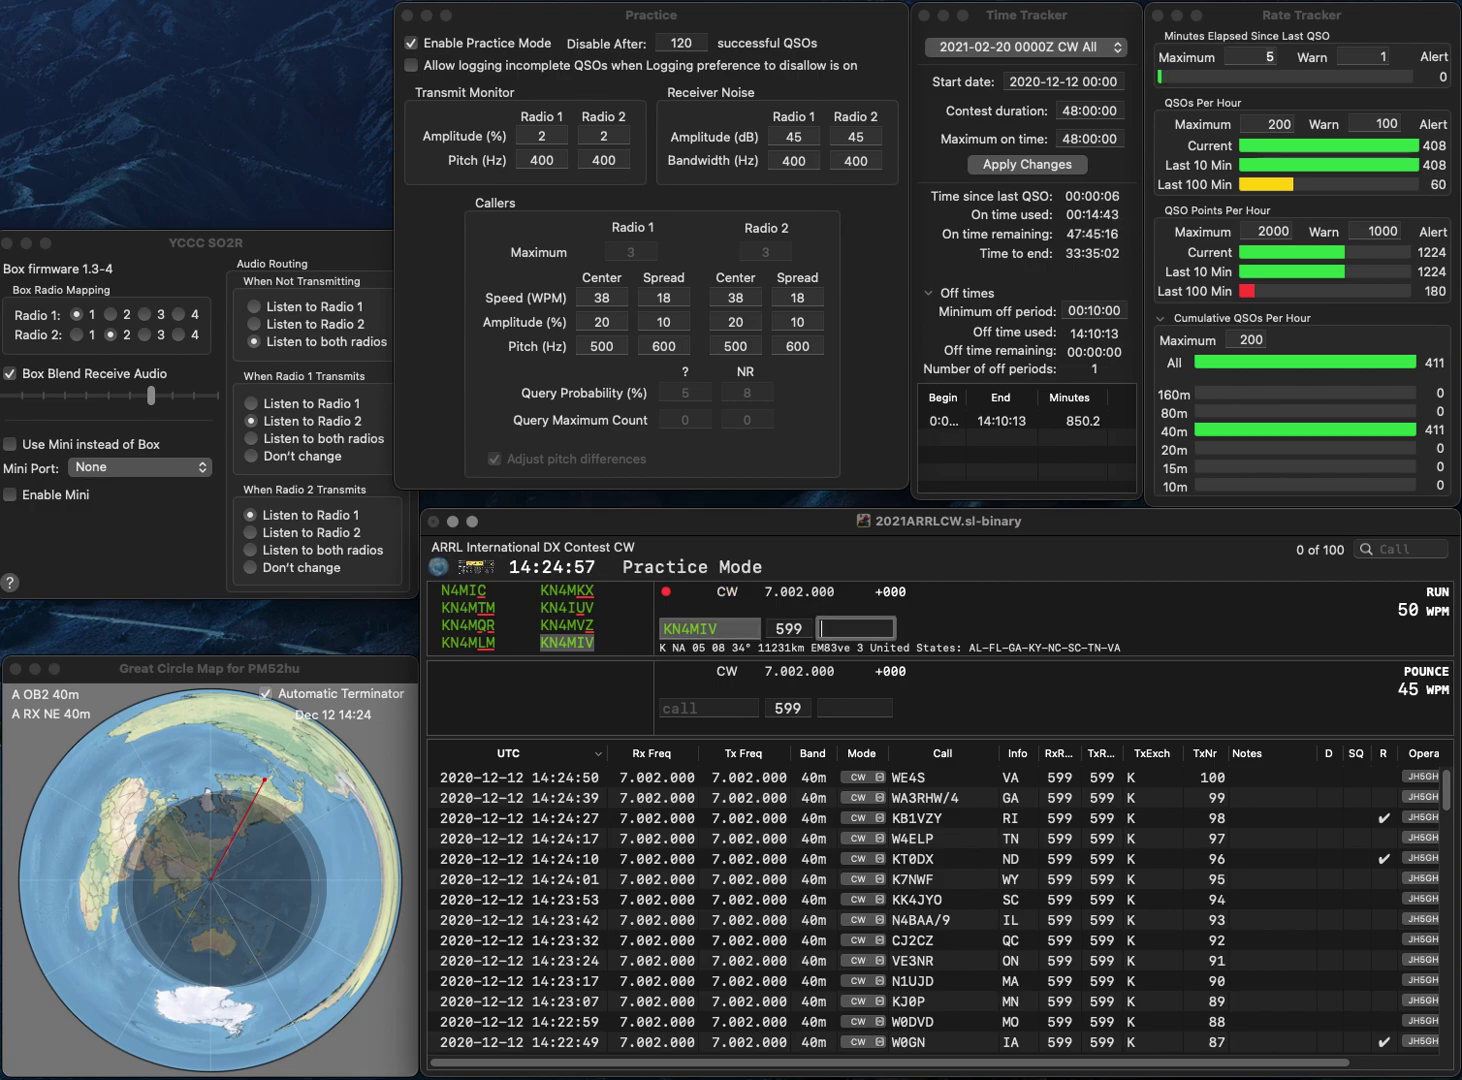
text(GA)
key(Return)
text(K3VN)
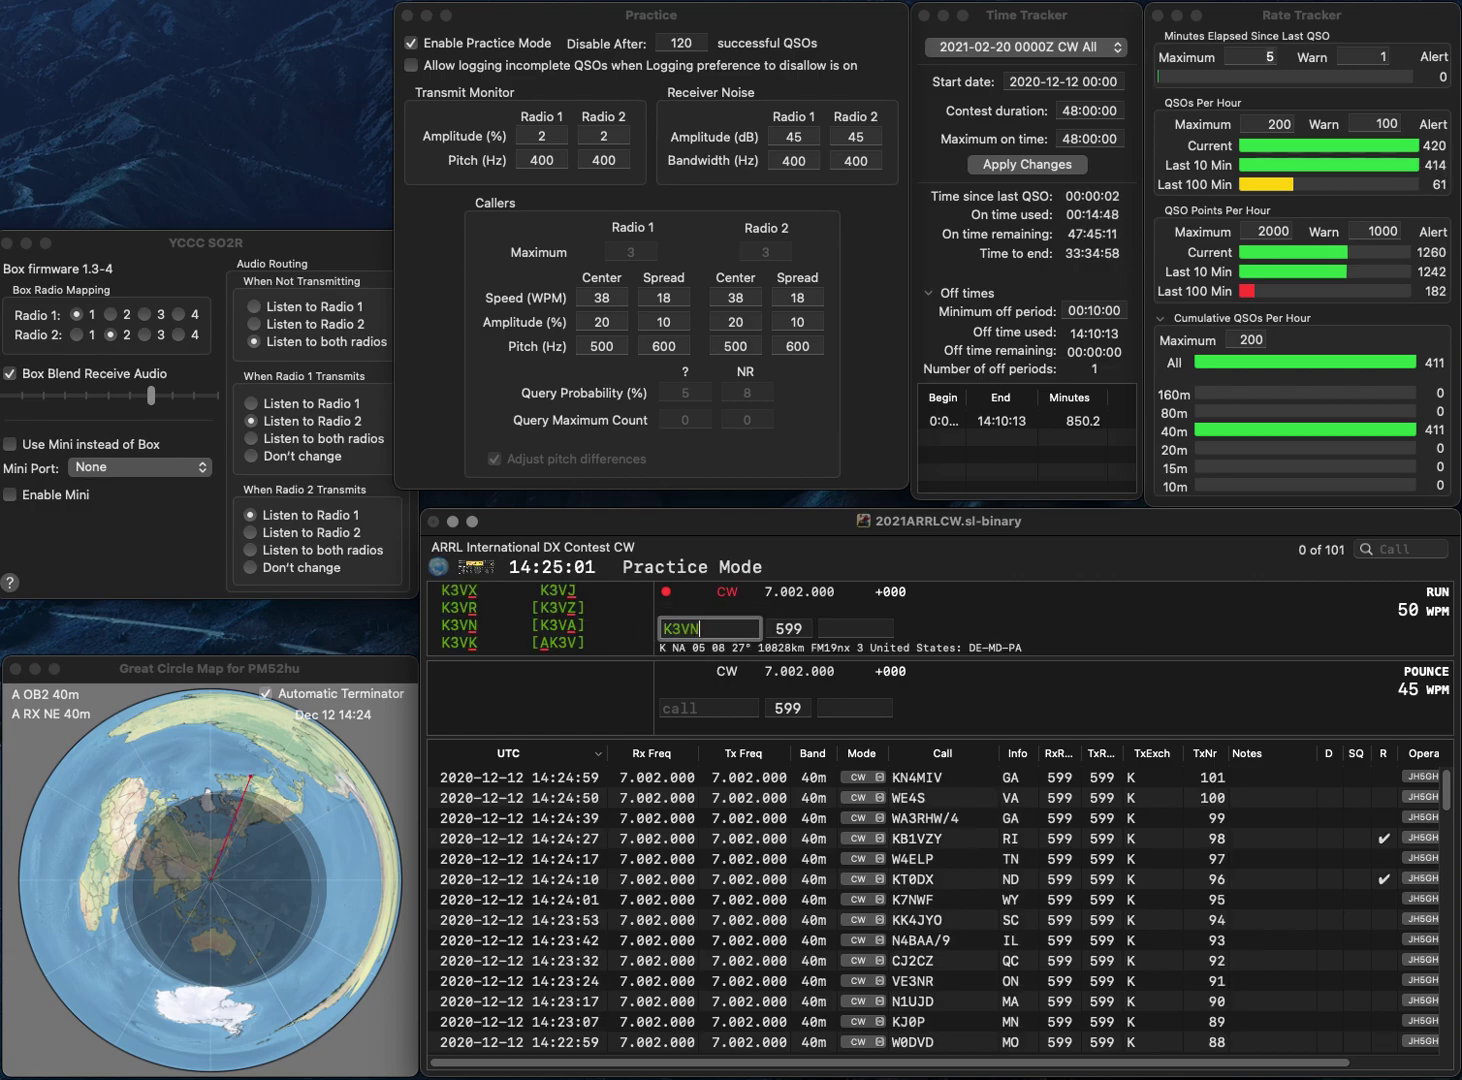
key(Return)
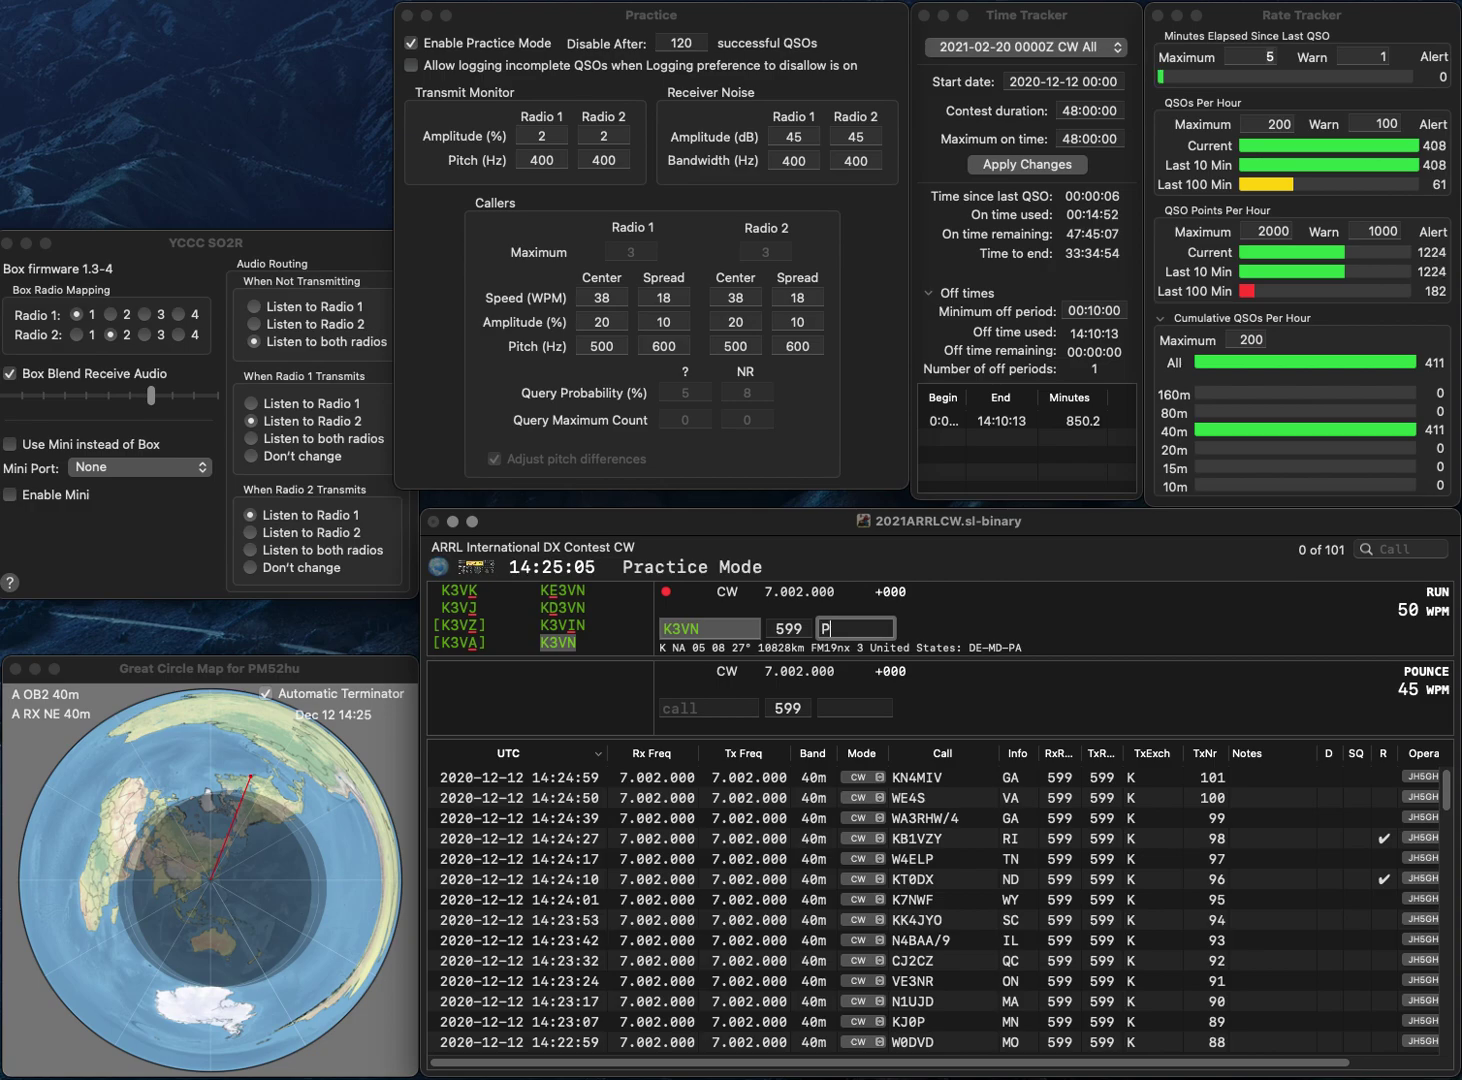
key(Return)
text(KT8Y)
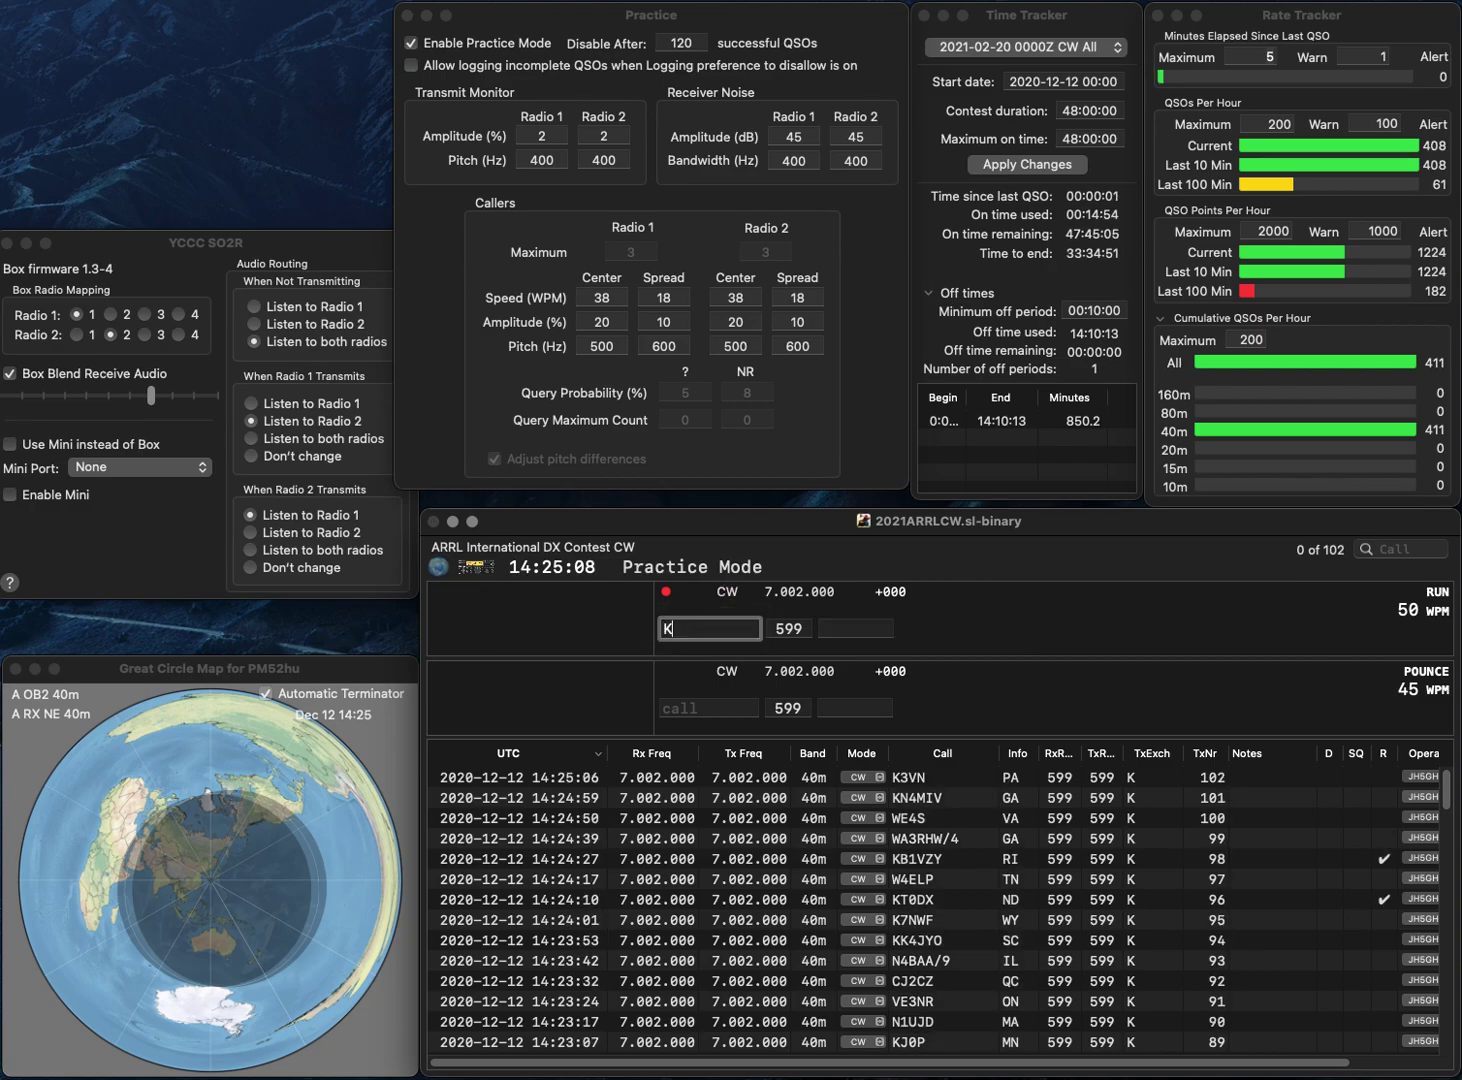
key(Return)
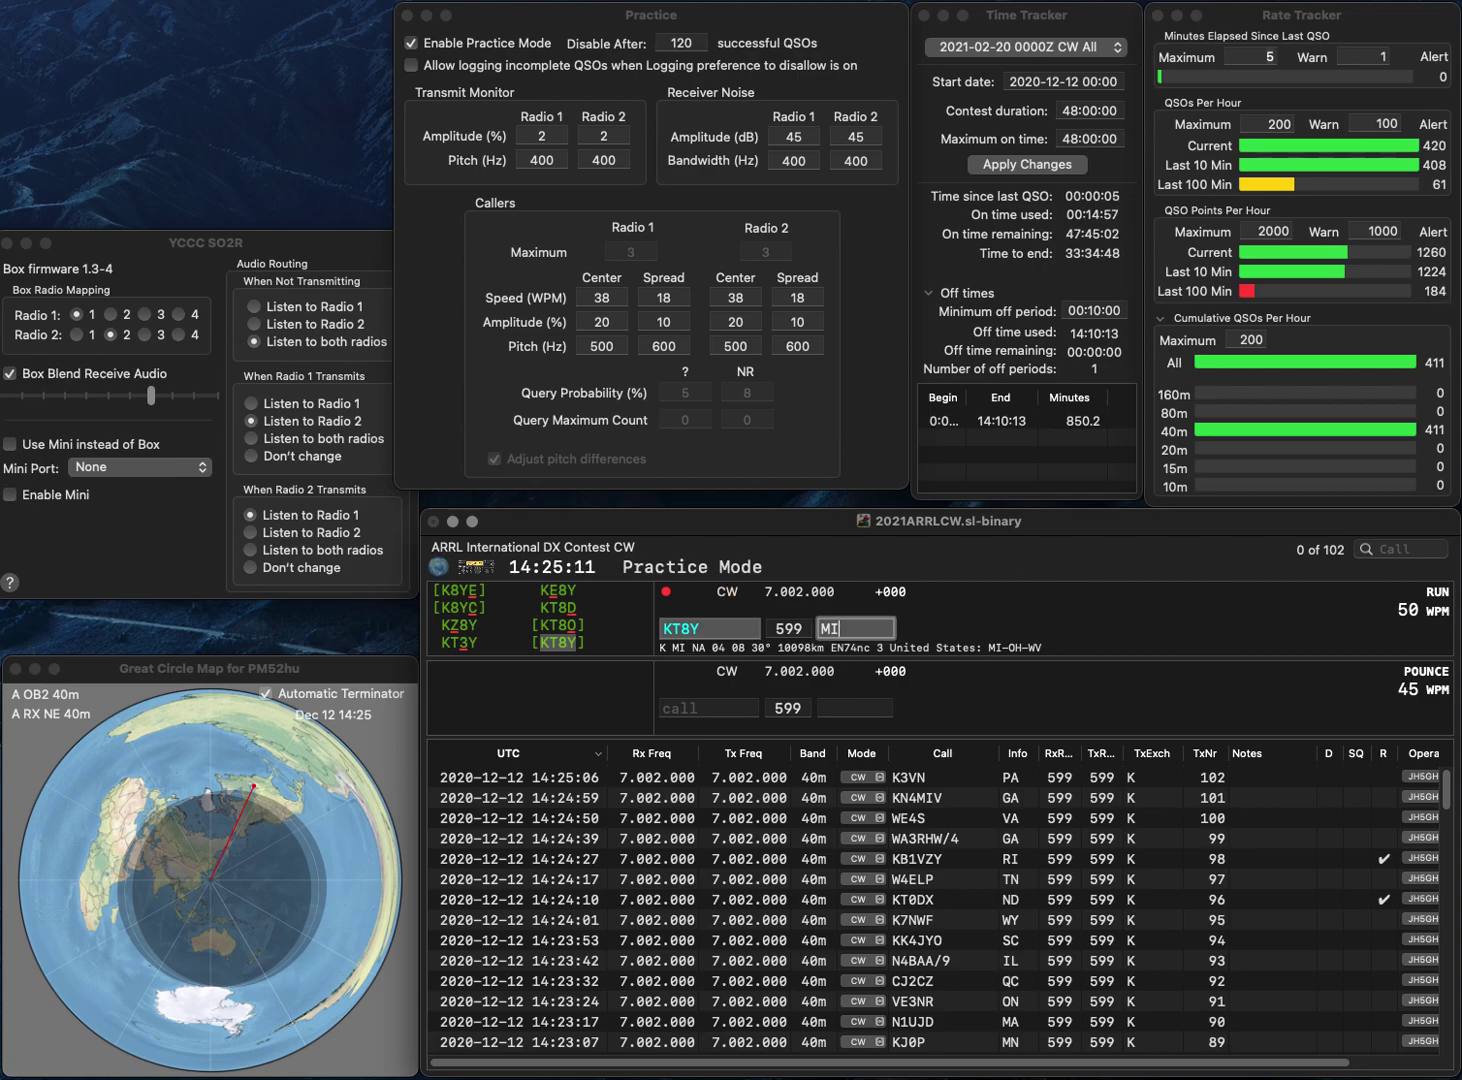
key(Return)
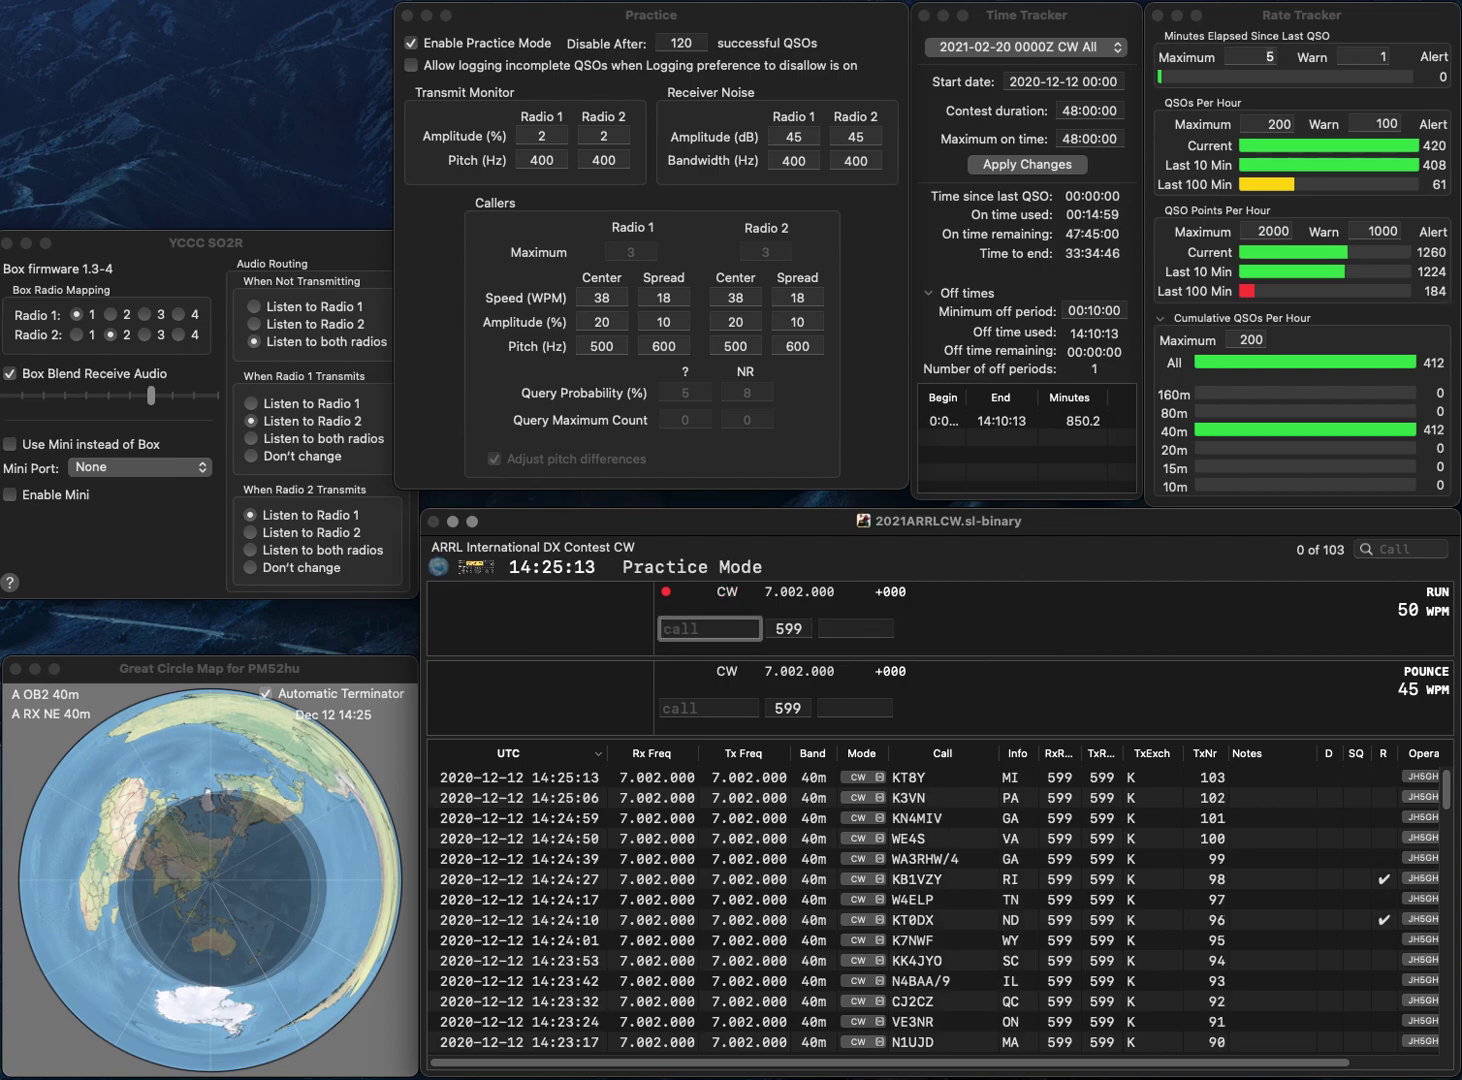
text(KE8JKU)
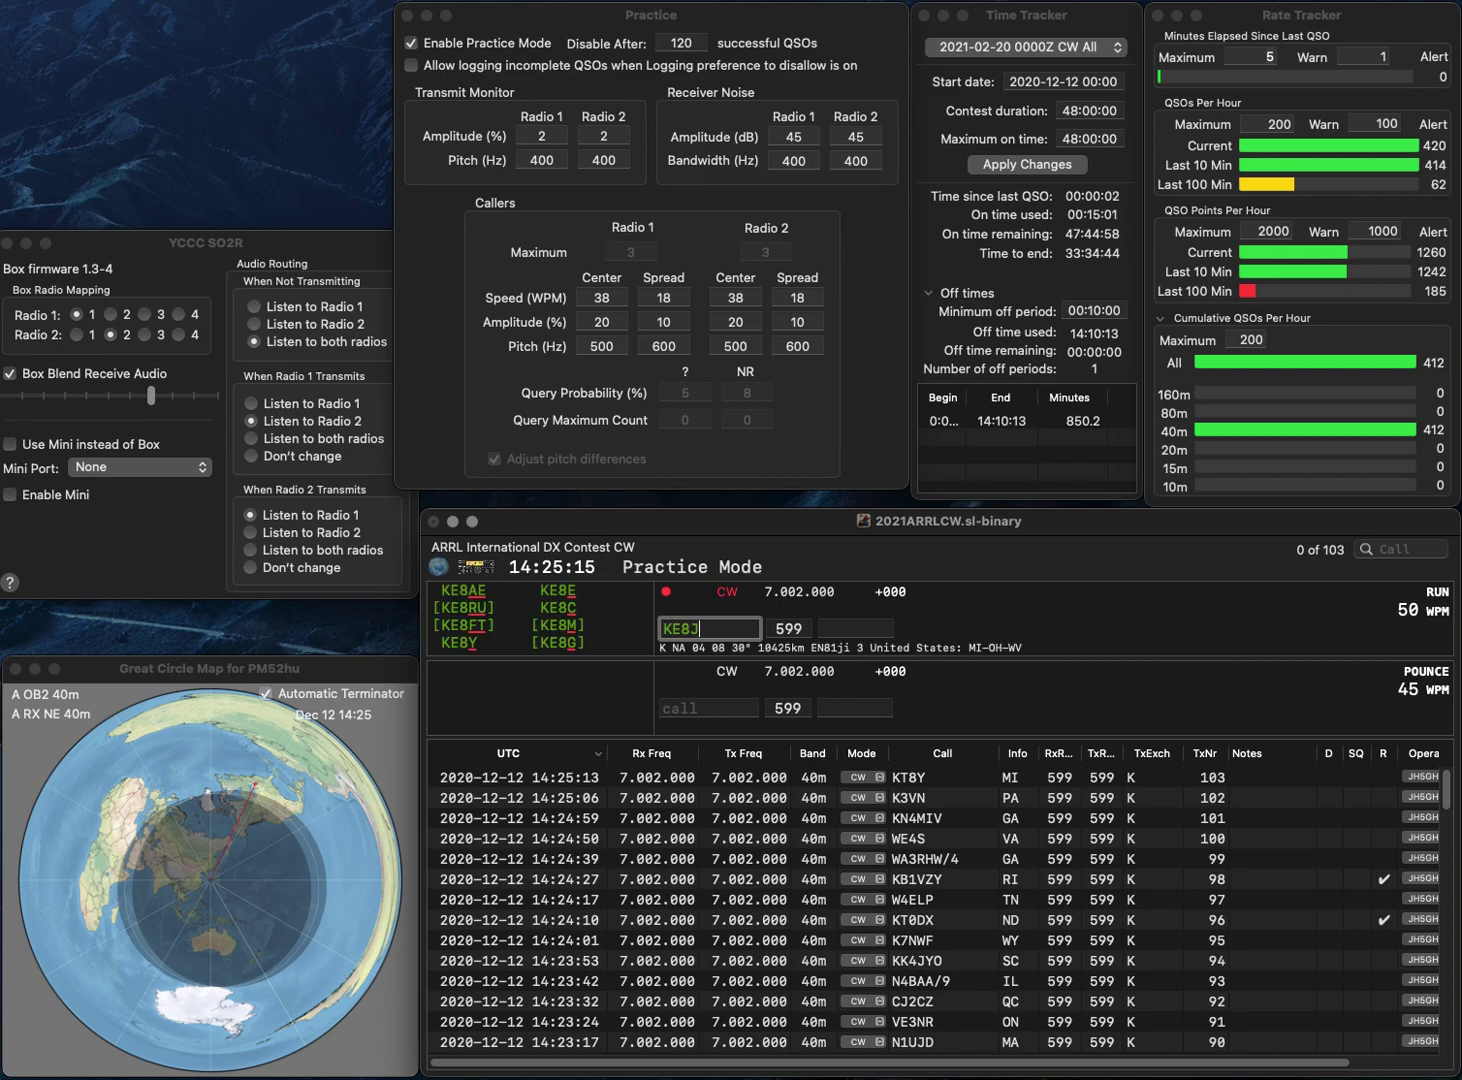
key(Return)
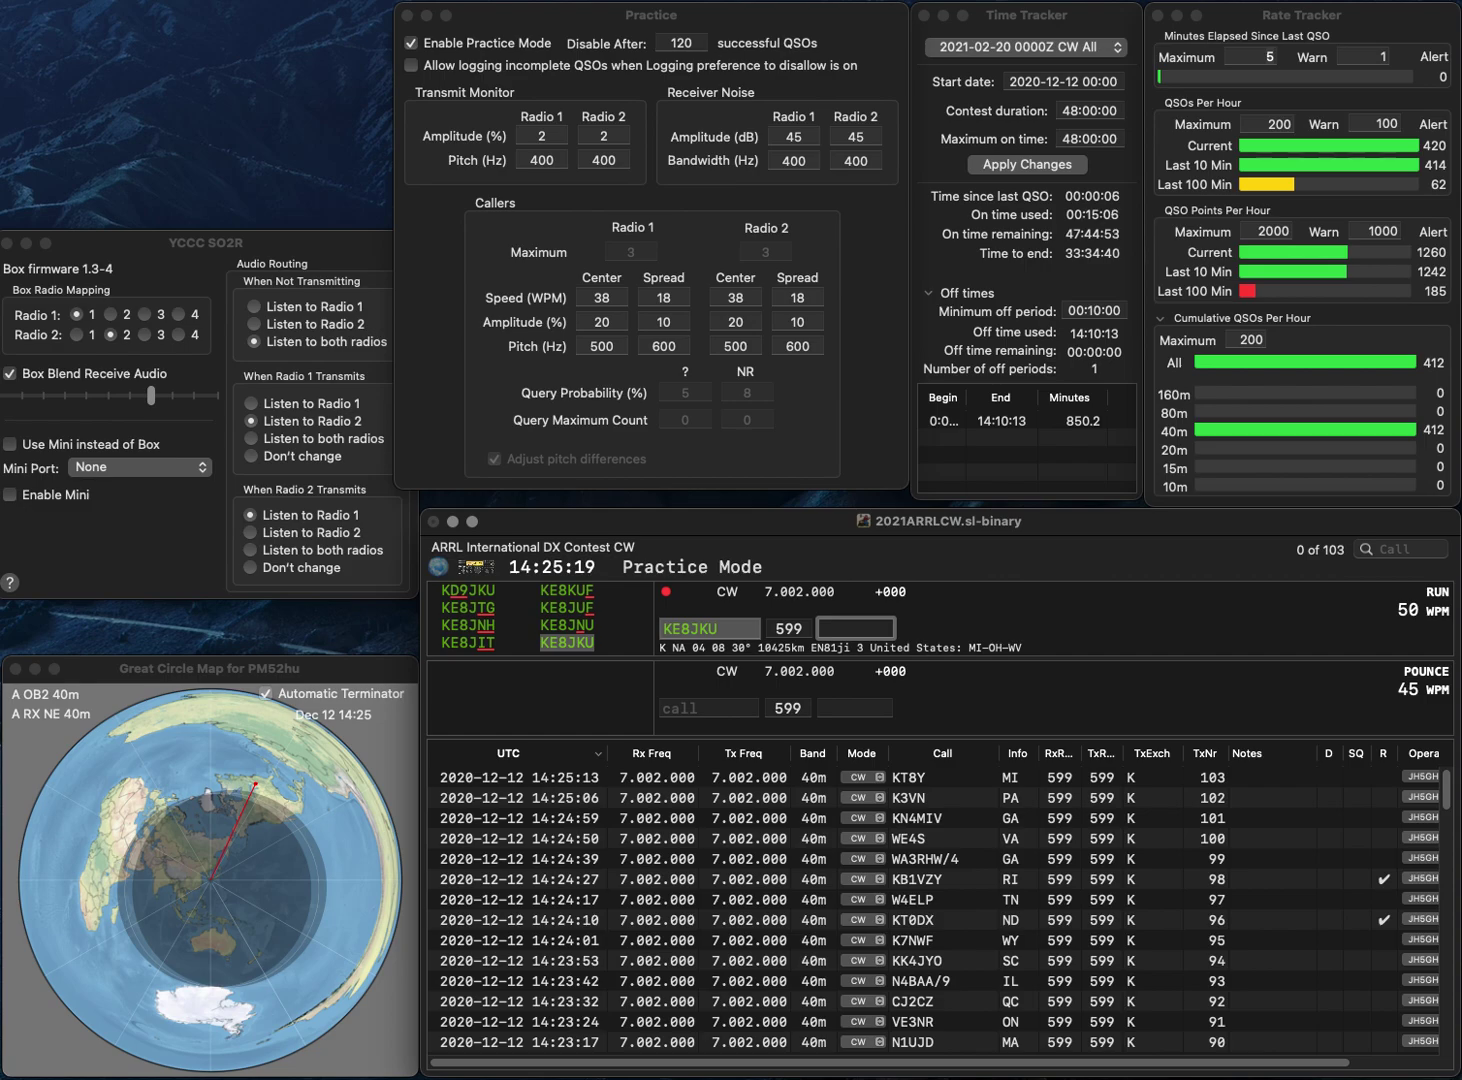
text(OH)
key(Return)
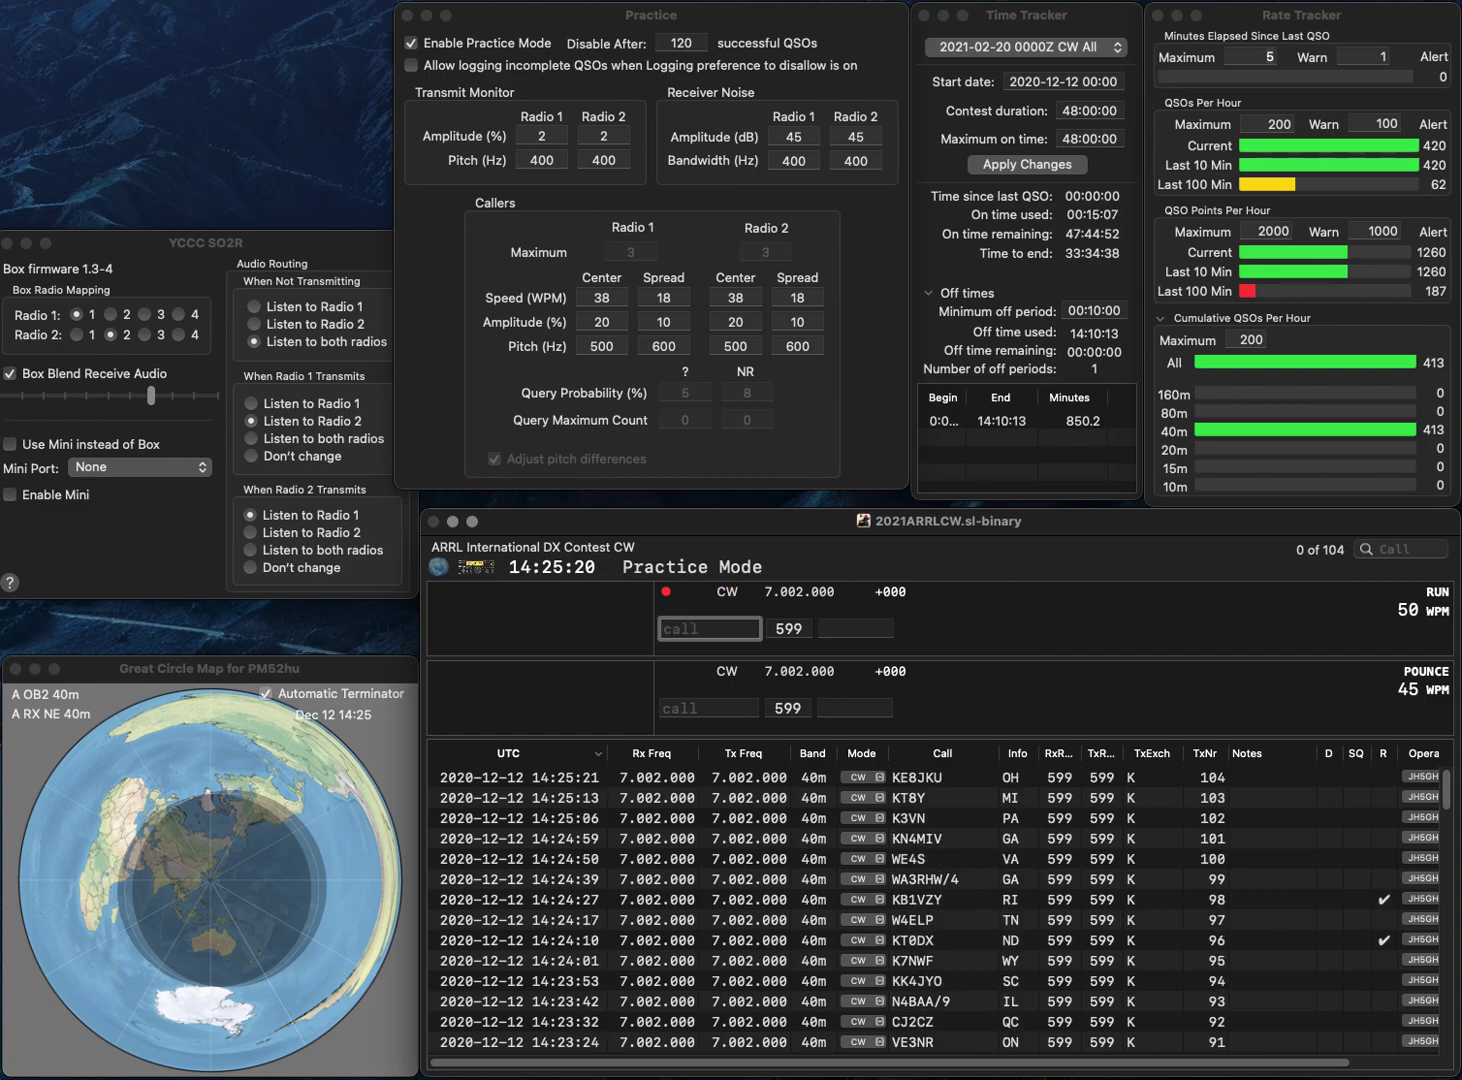
text(W1NRG)
key(space)
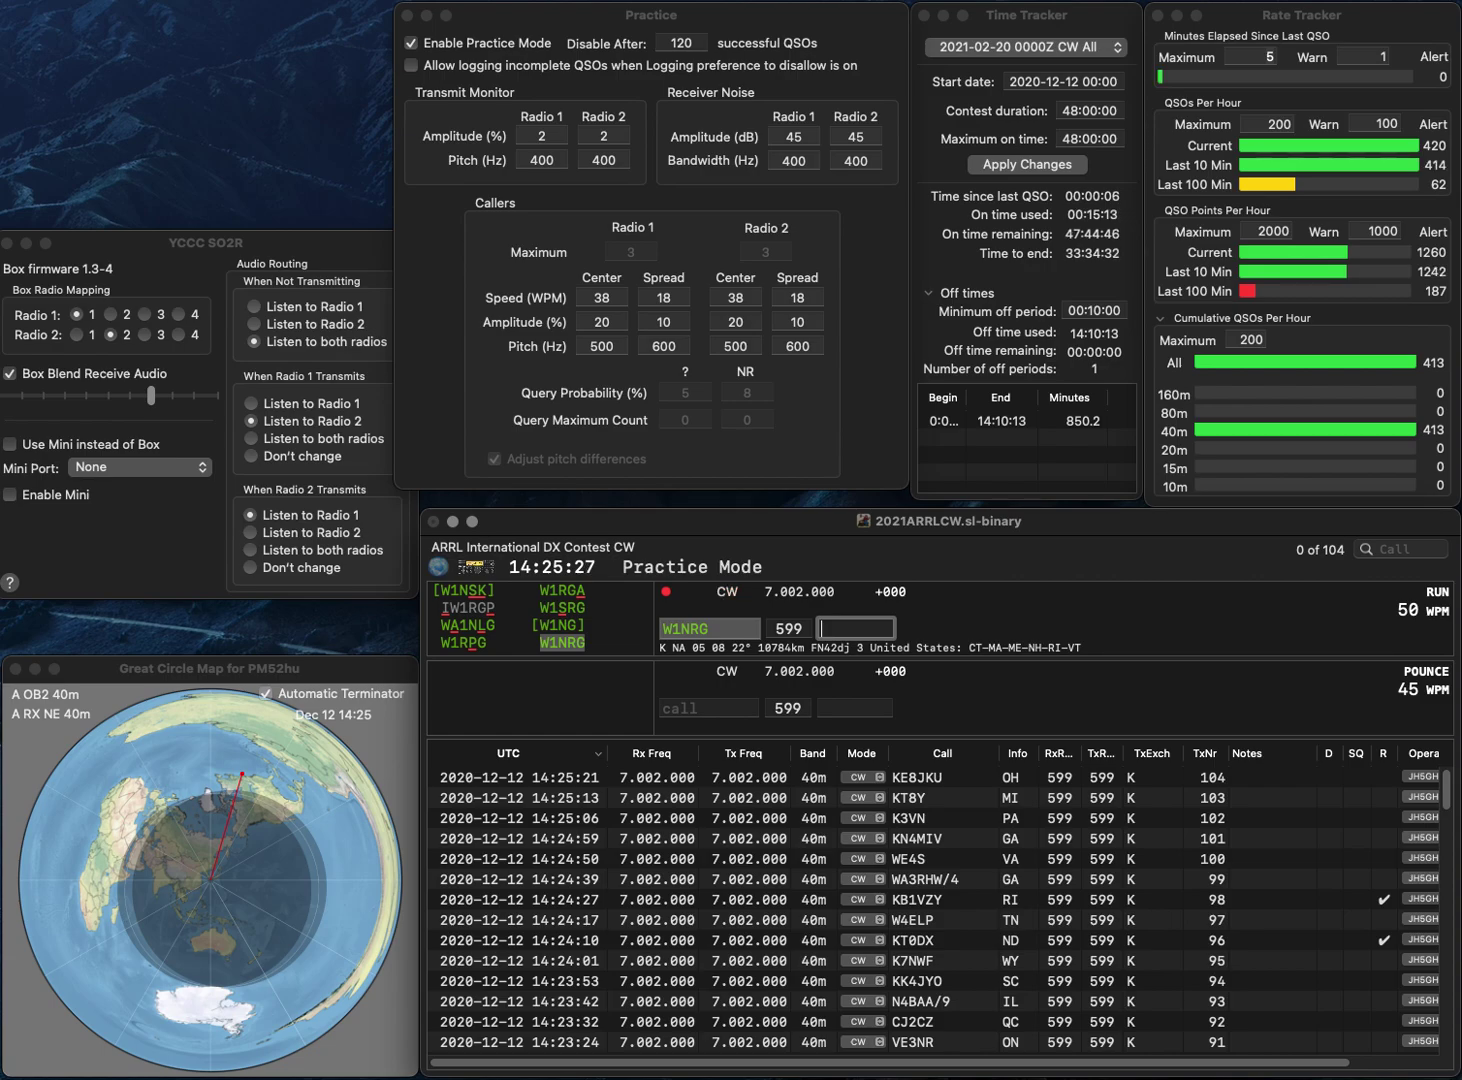
text(NH)
key(Return)
- Log a CW contact on the run radio with call sign NN4GG and received exchange SC
text(NGG)
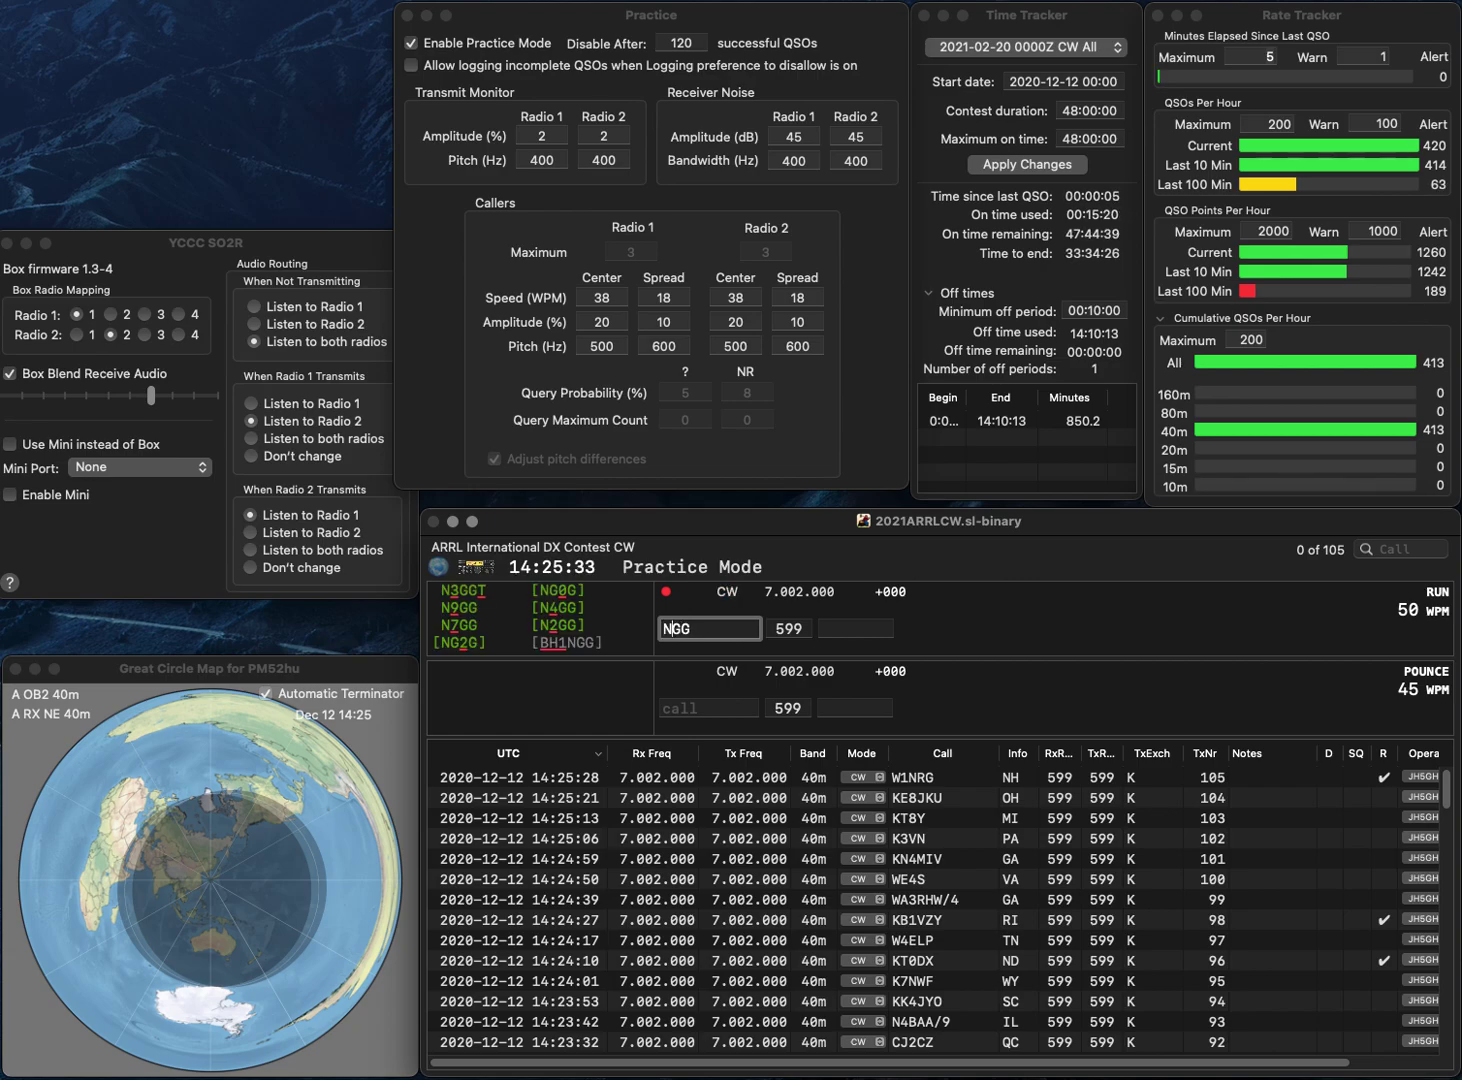
text(N4)
key(Return)
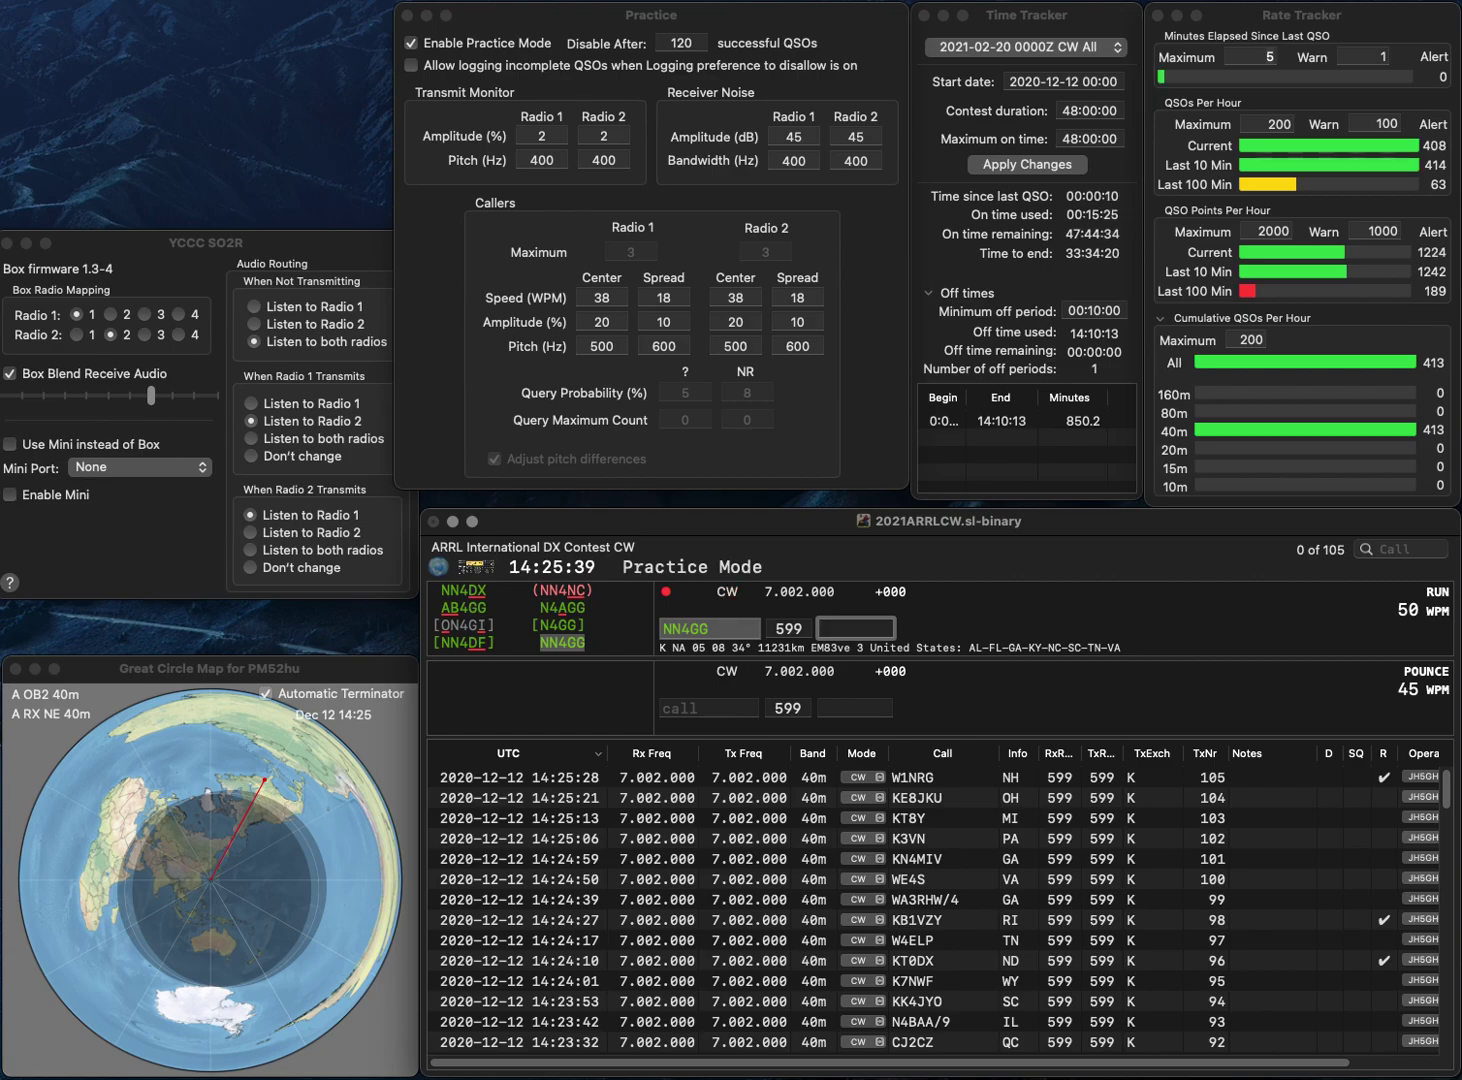
key(Return)
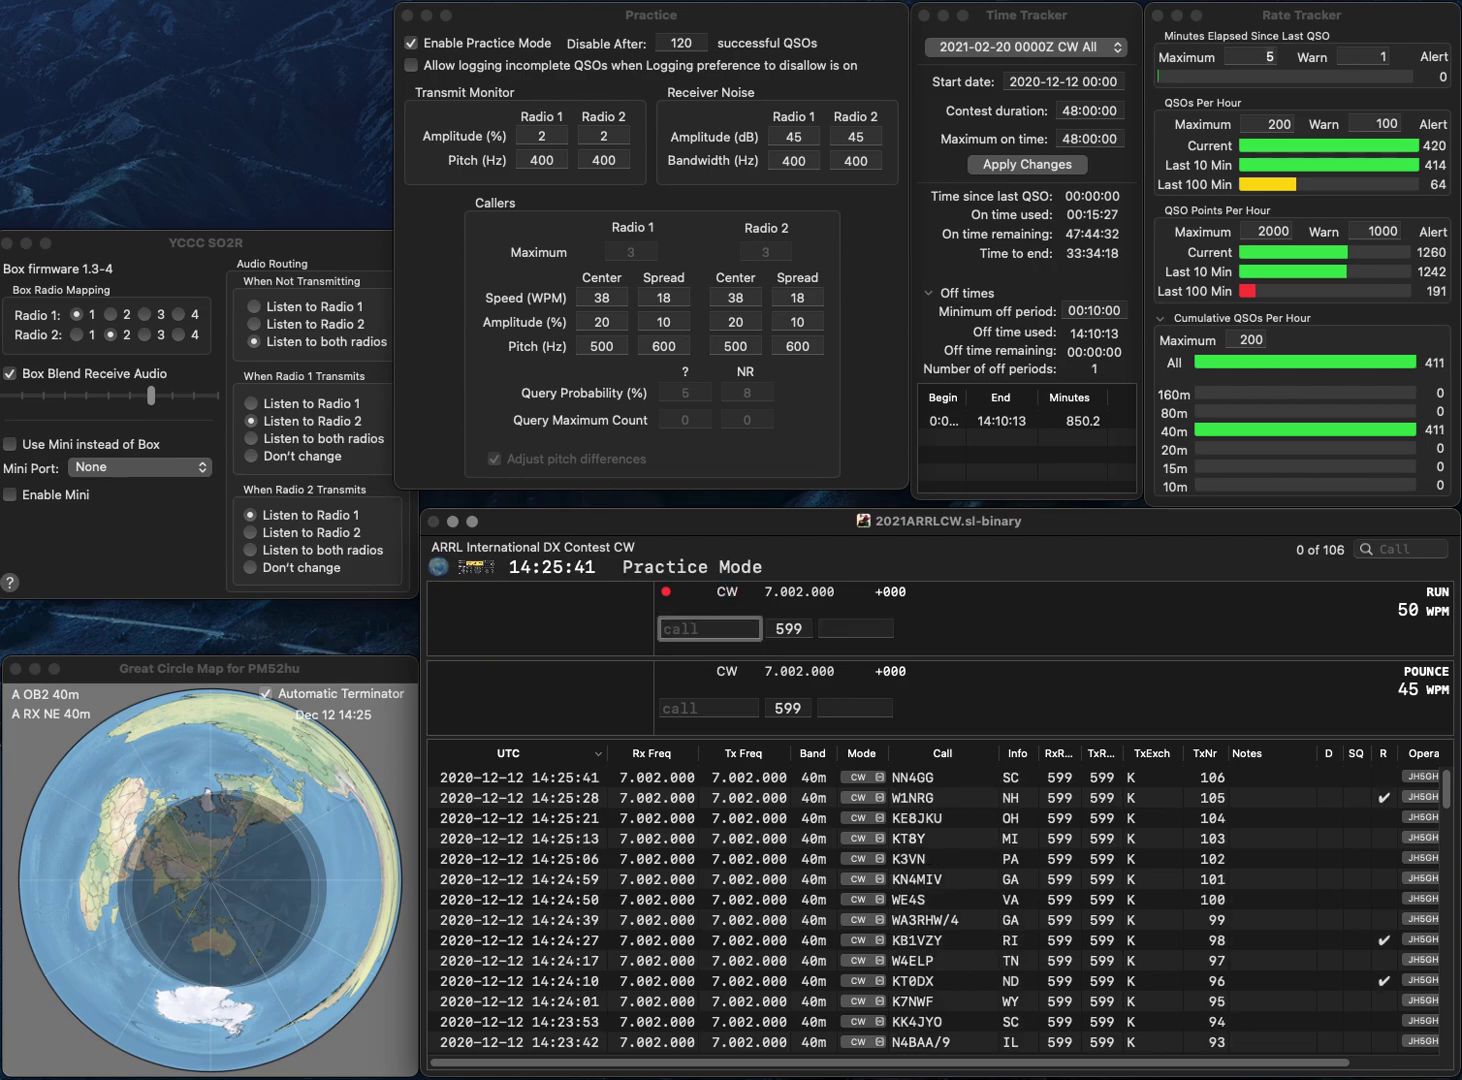
text(AE7K)
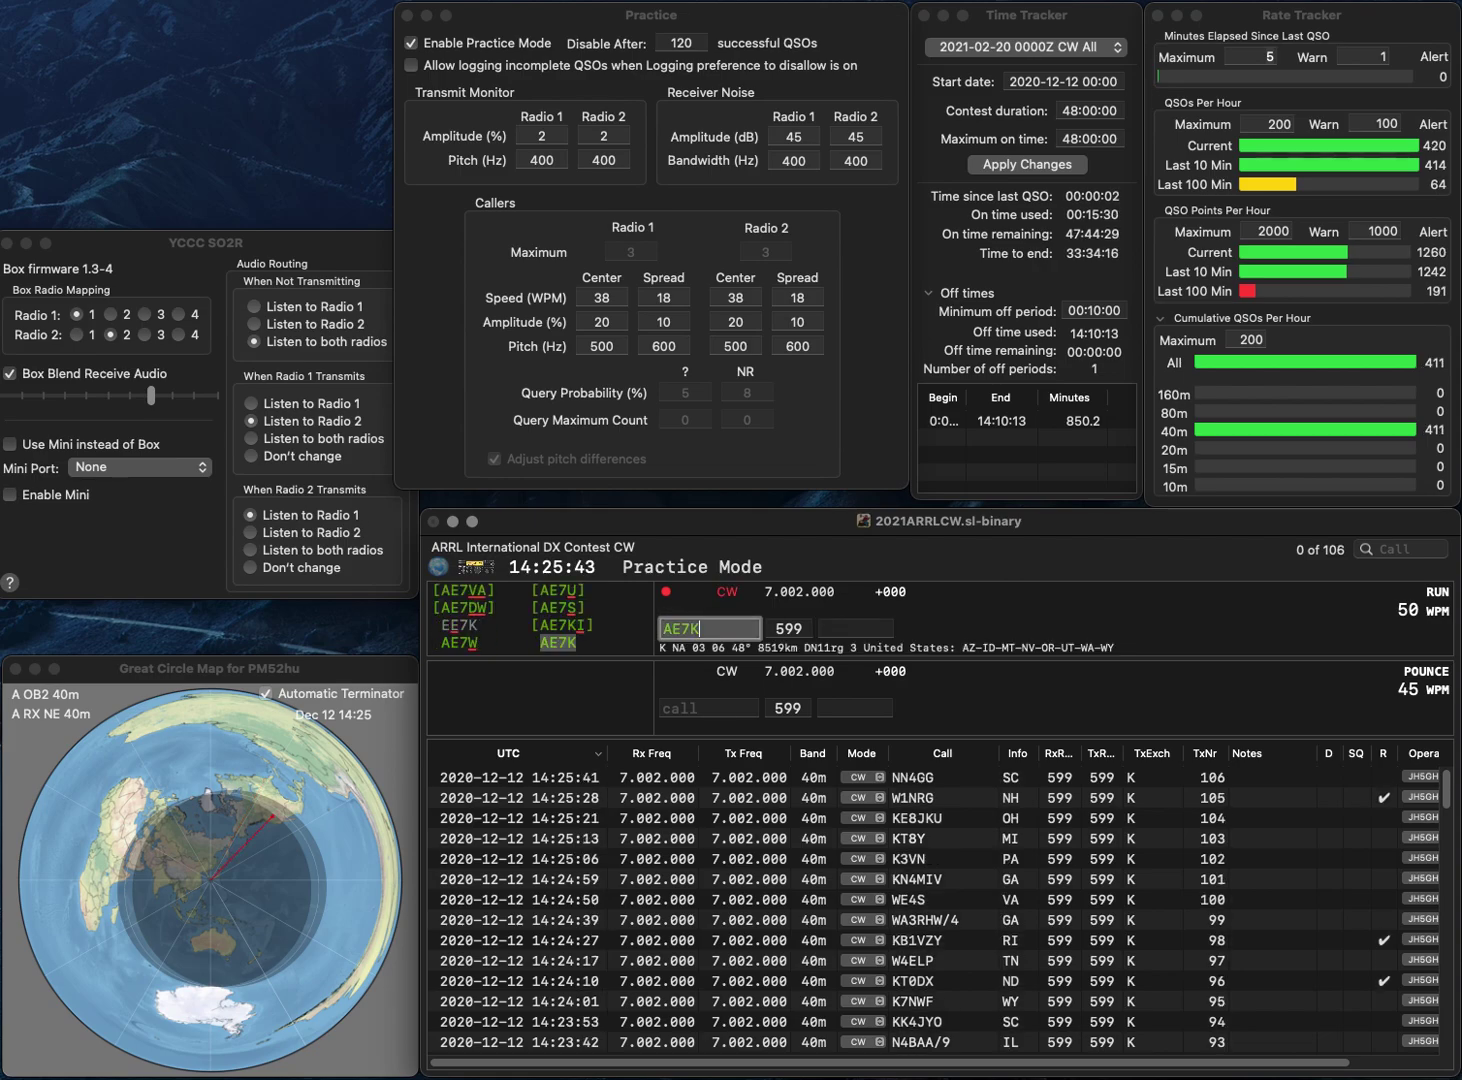
key(Return)
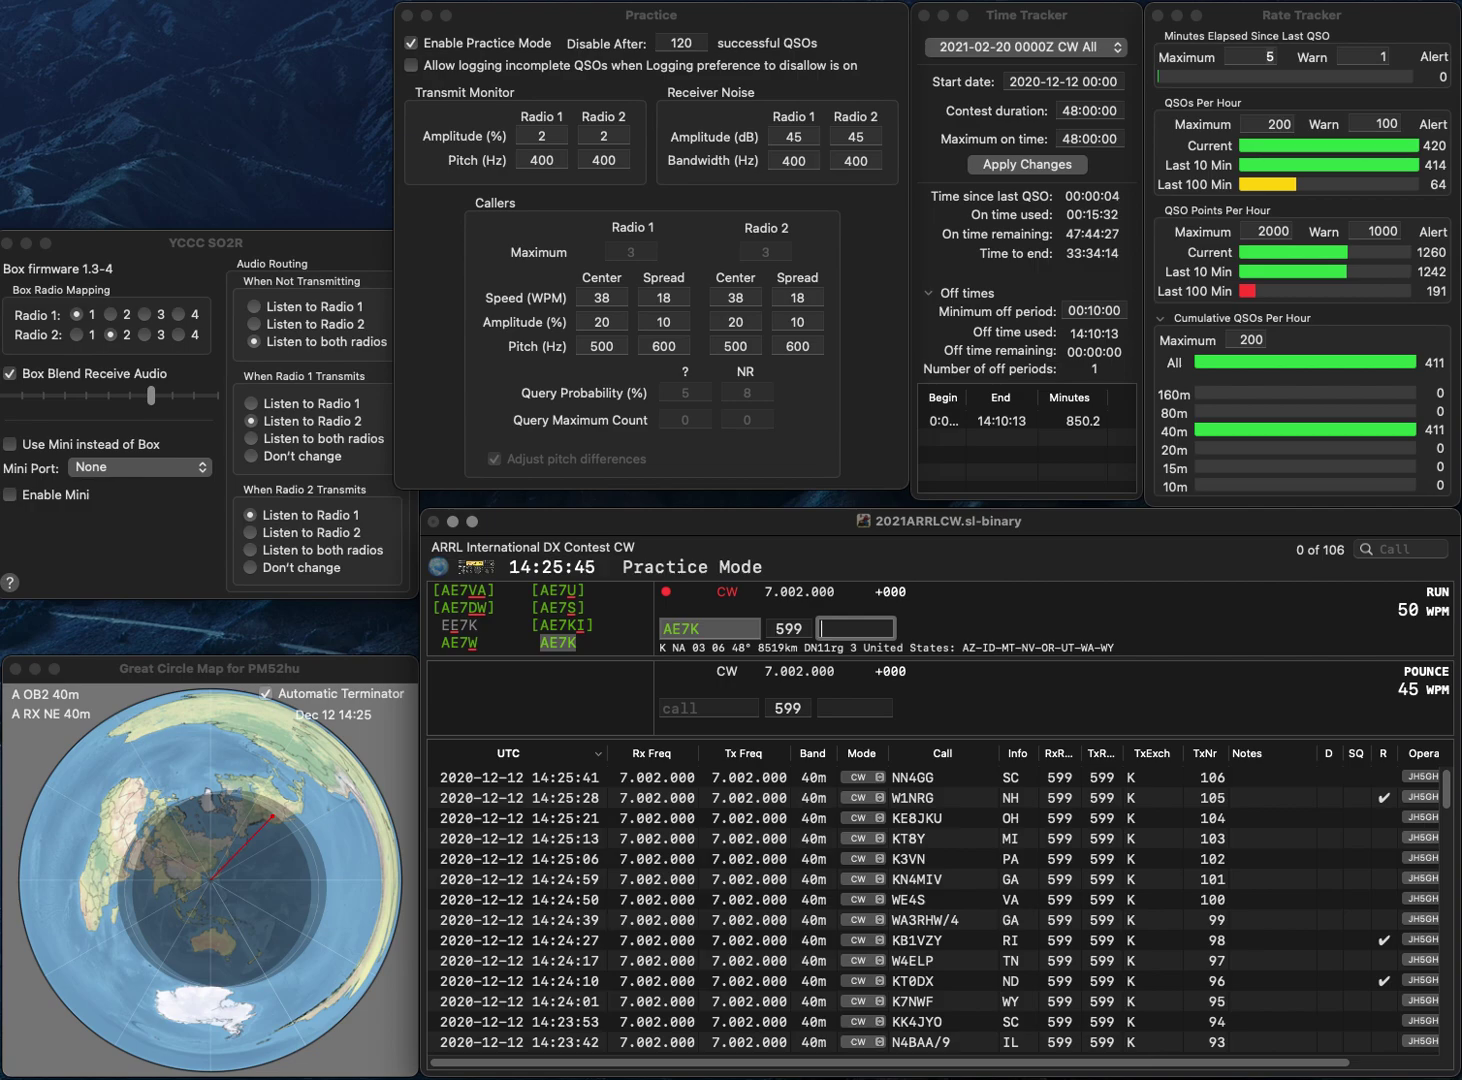
text(WY)
key(Return)
- Log a CW contact on the run radio with call sign N6YMM and received exchange CA
text(N6YMM)
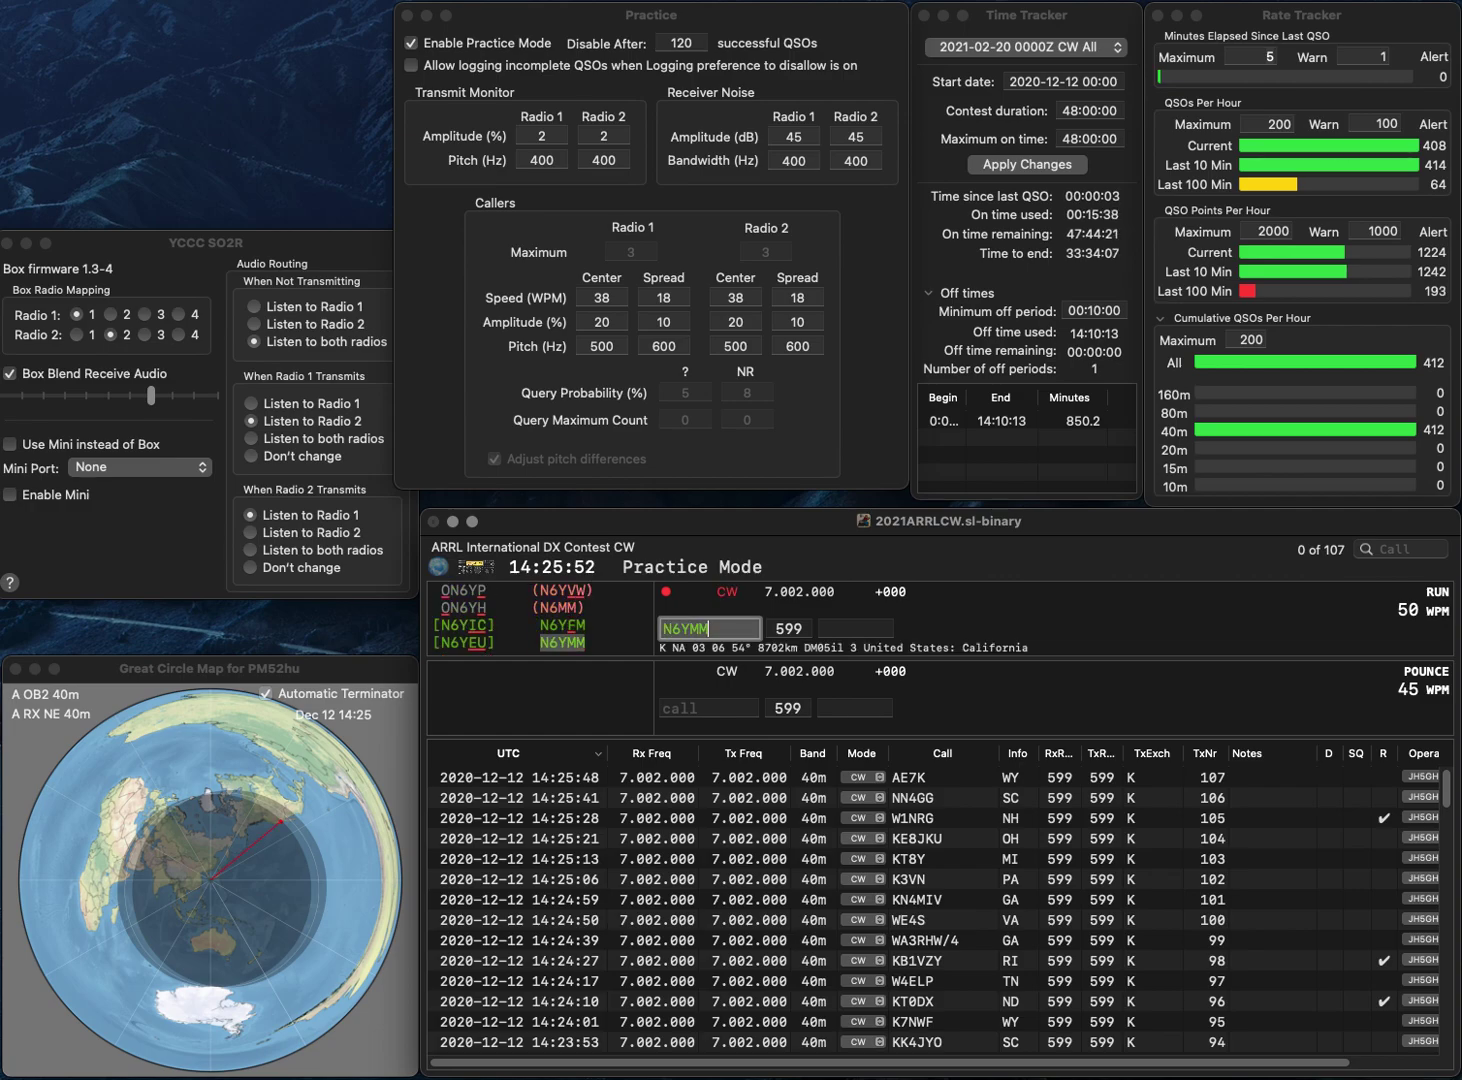
key(space)
text(CA)
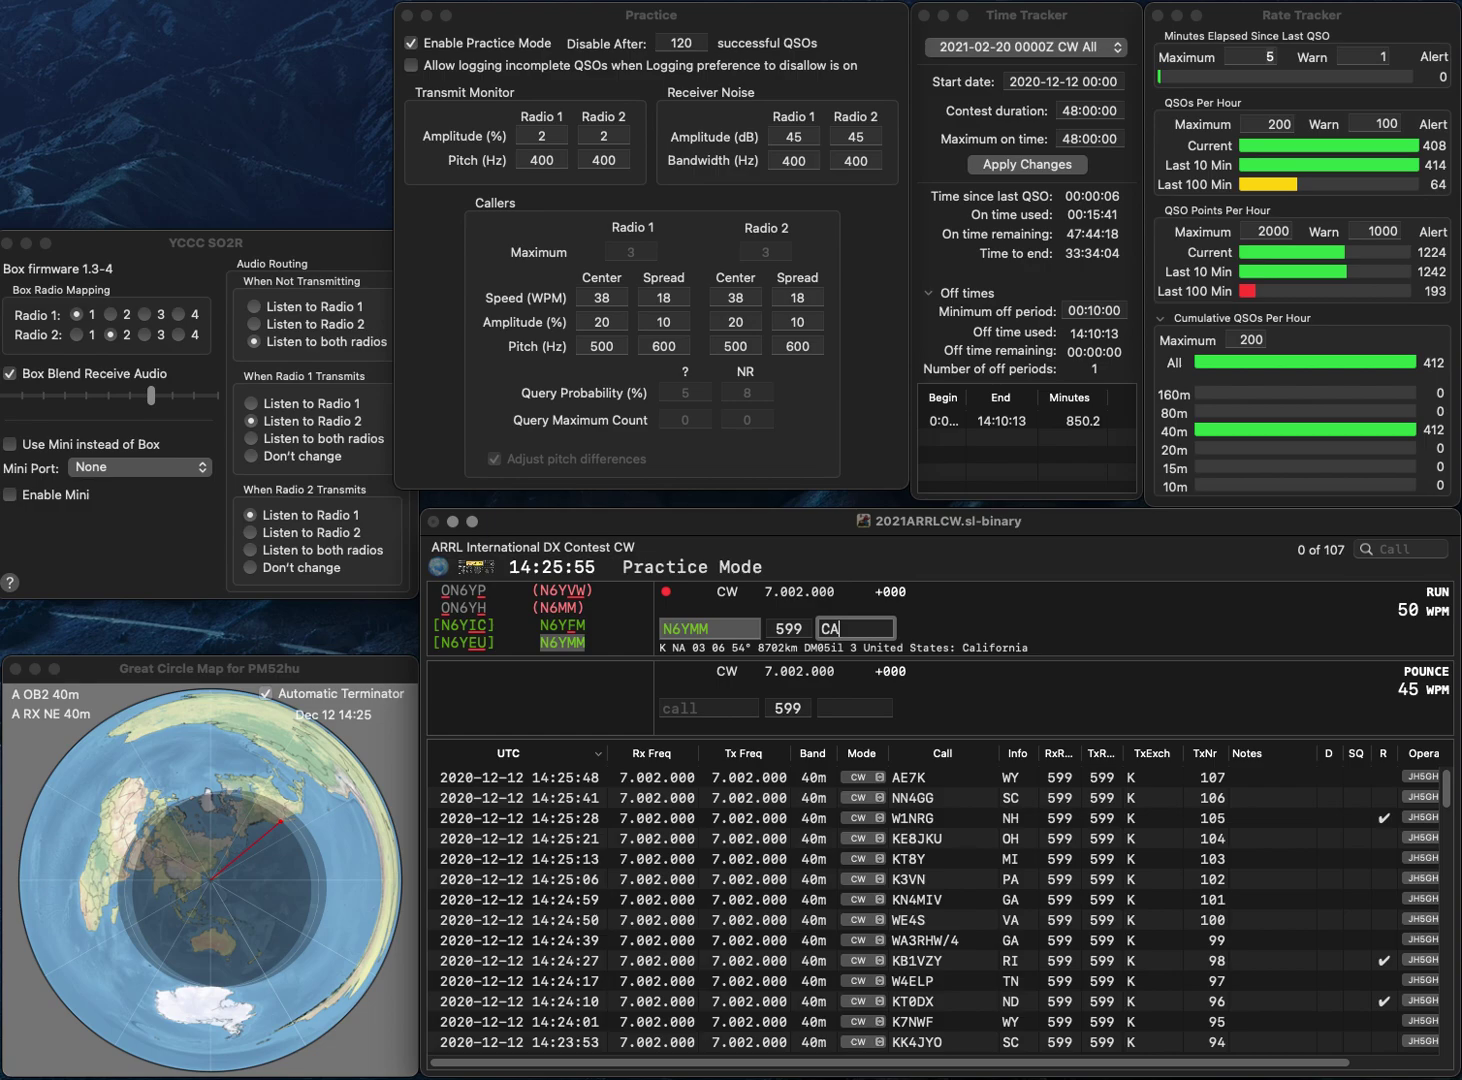
key(Return)
text(WB5YBZ)
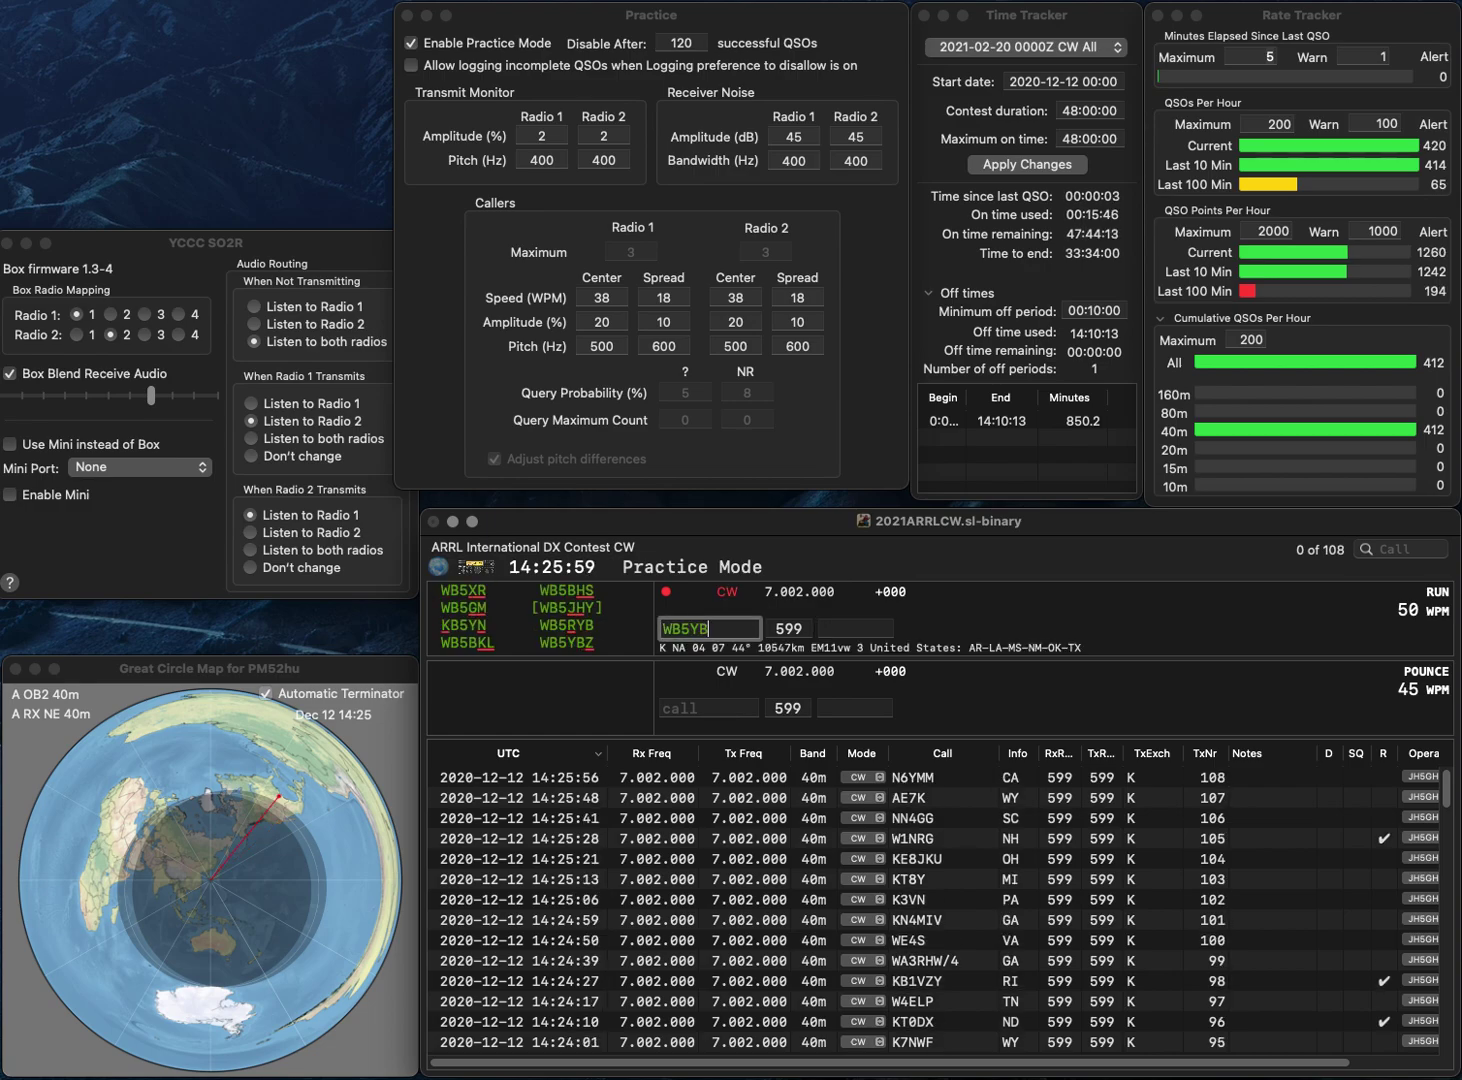
key(space)
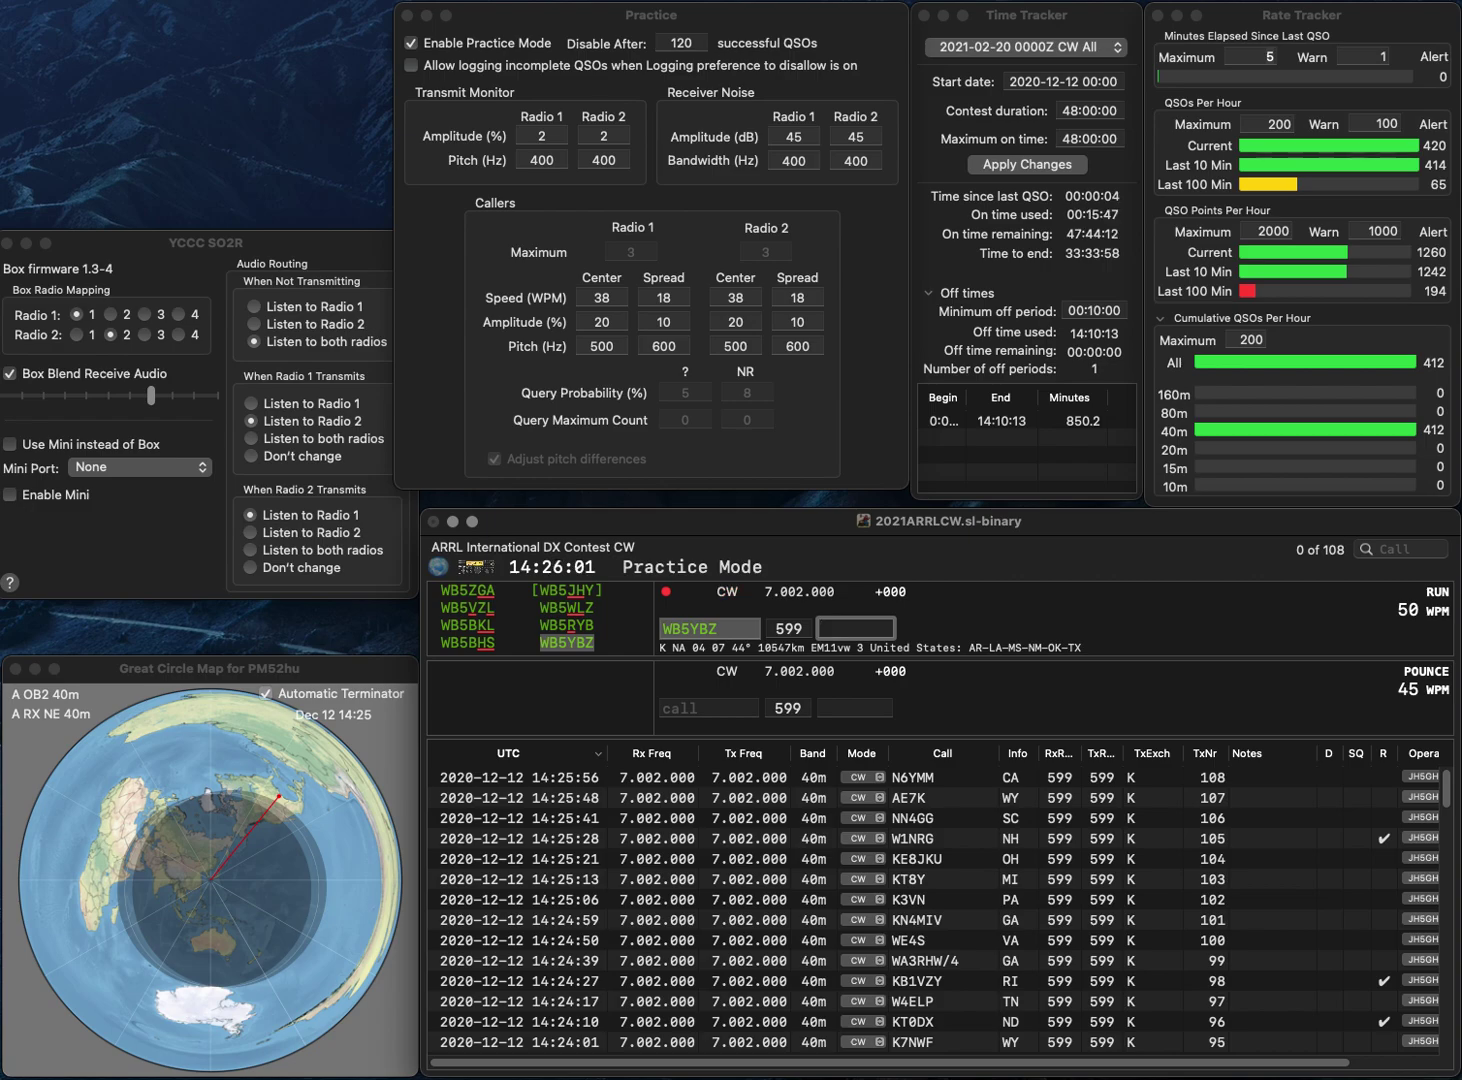
text(TX)
key(Return)
text(N)
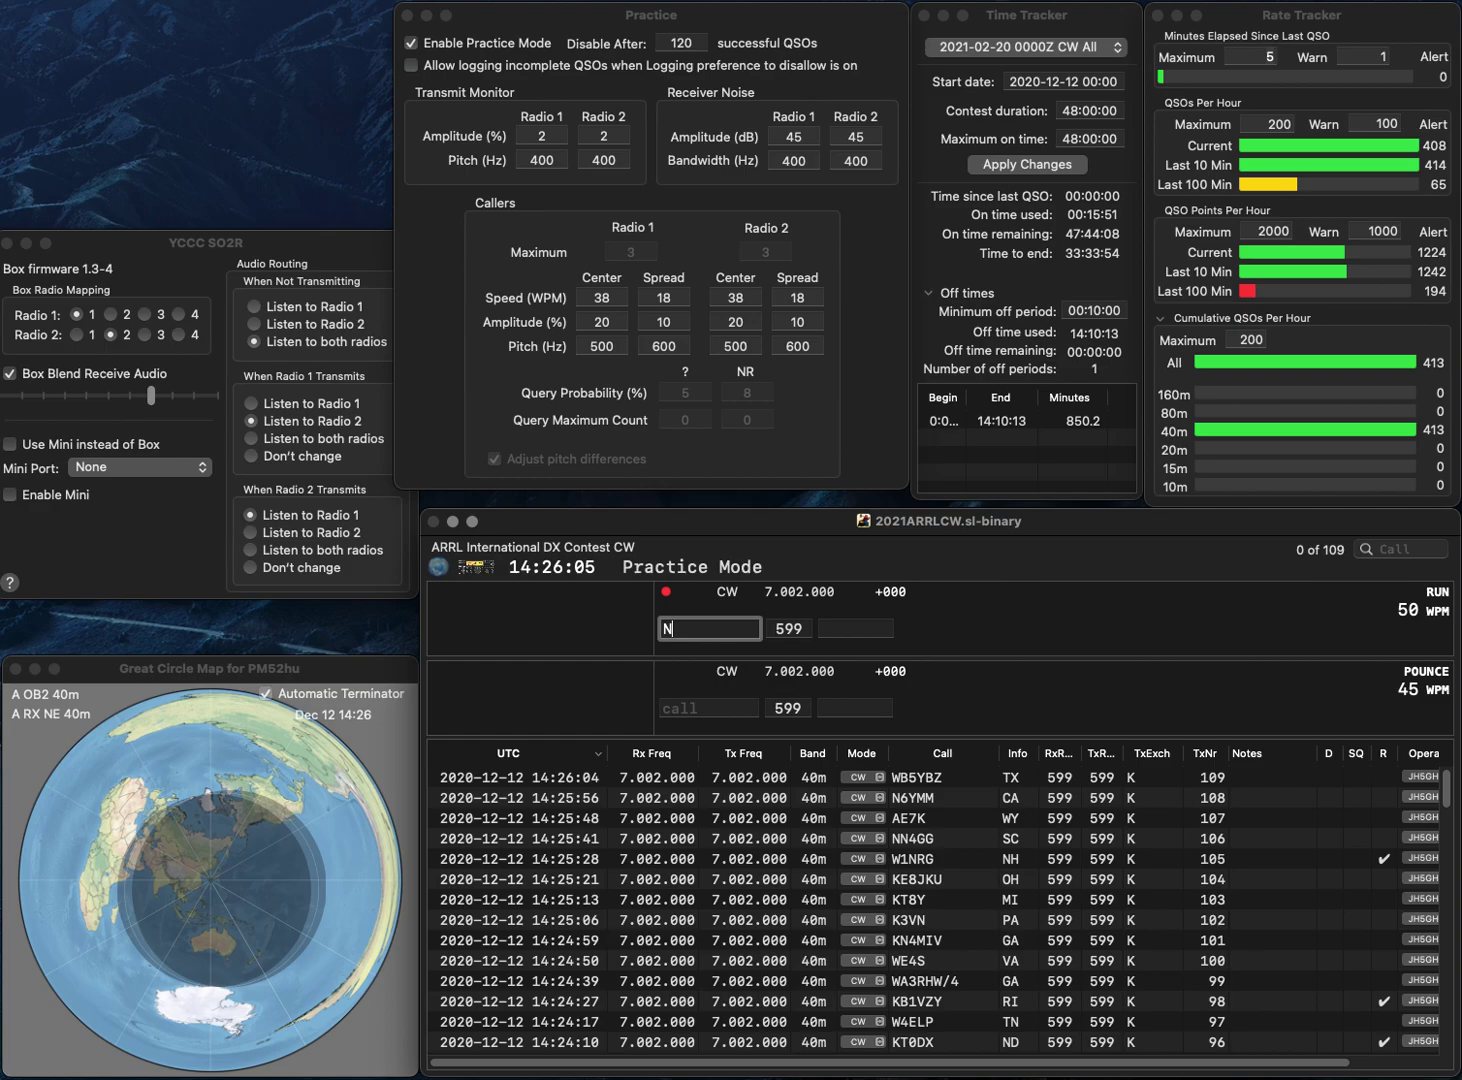
text(6NUL)
key(space)
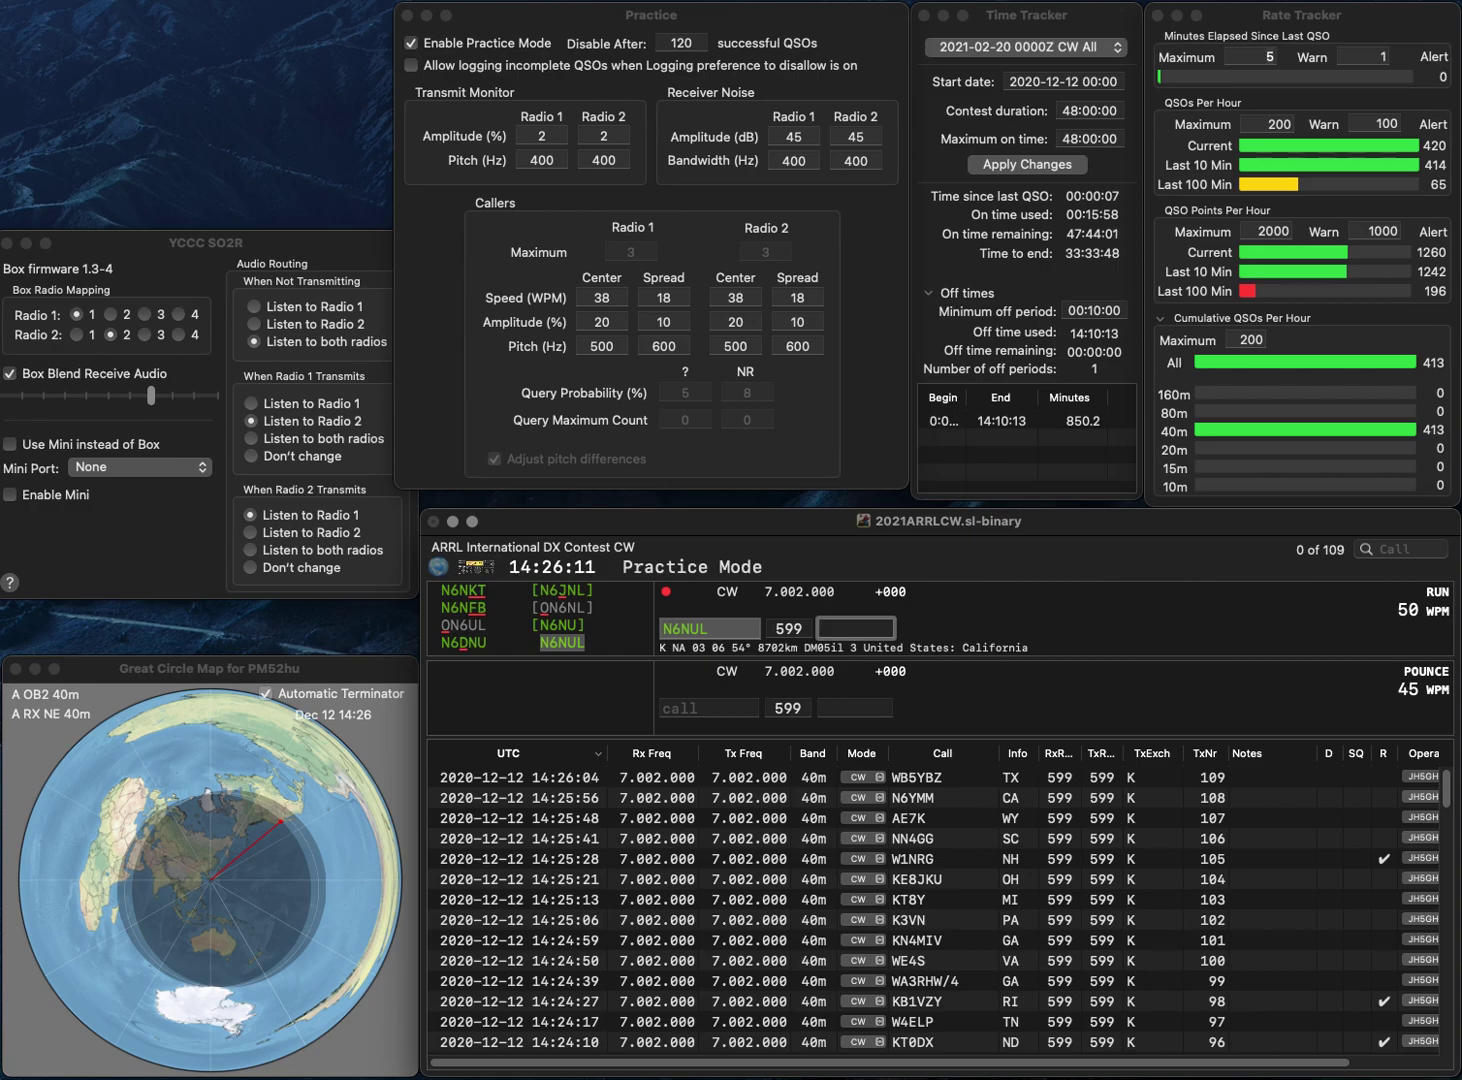
text(CA)
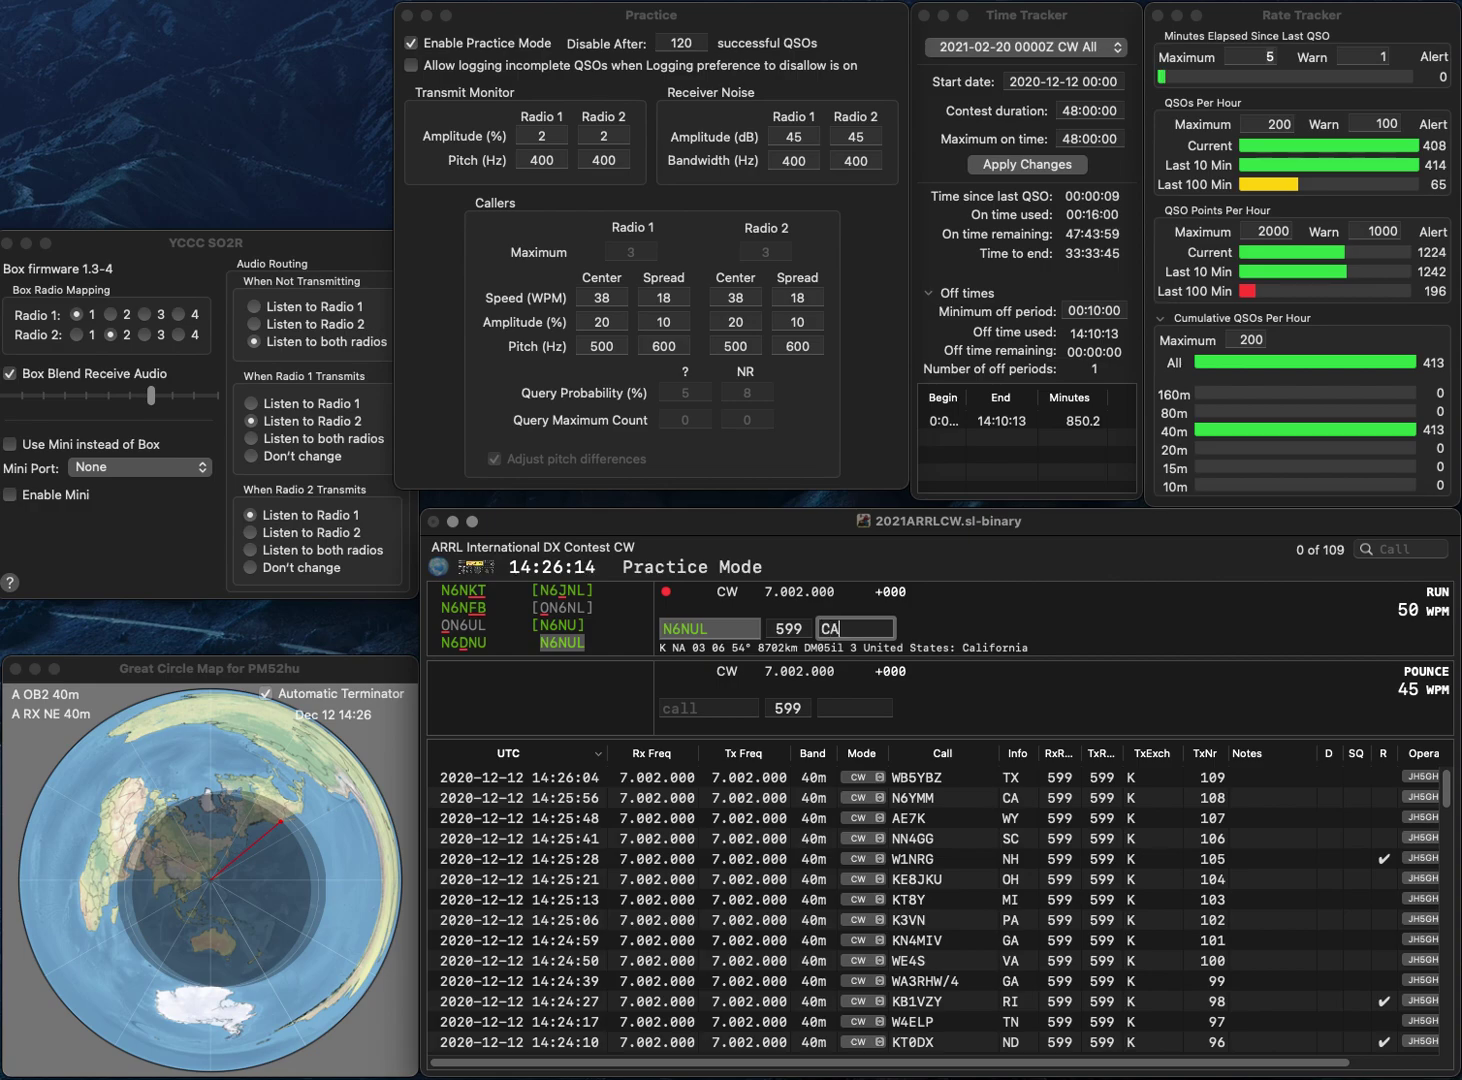
key(Return)
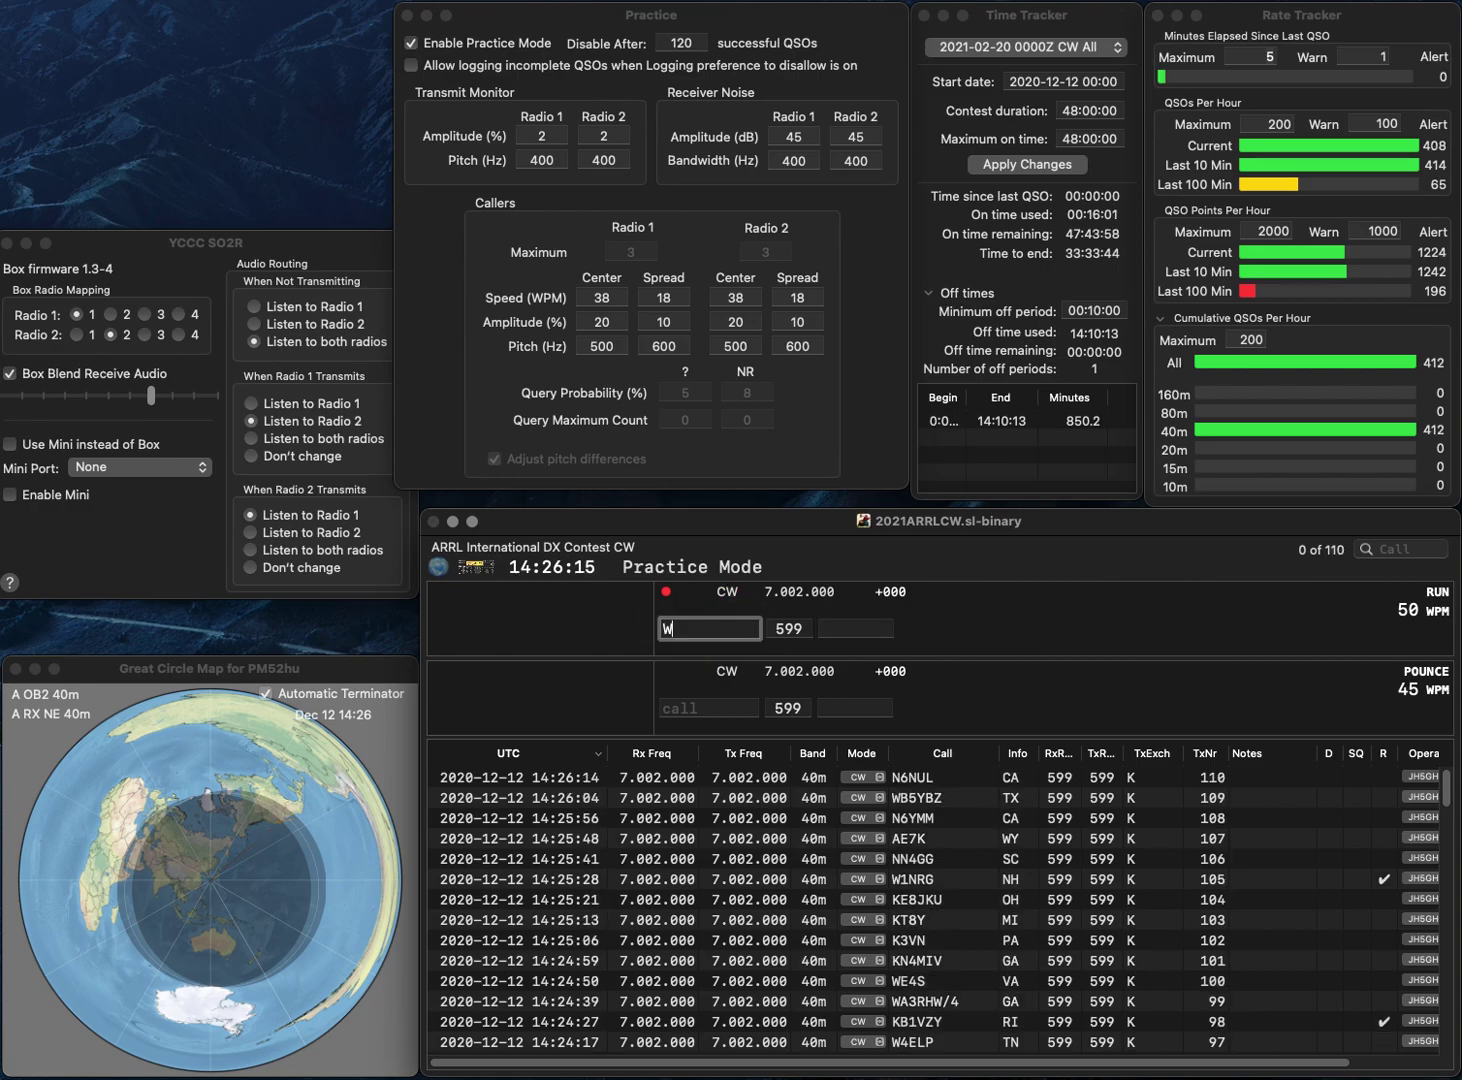
- Log a CW contact on the run radio with call sign W5KY and received exchange OK
text(W5KY)
key(Return)
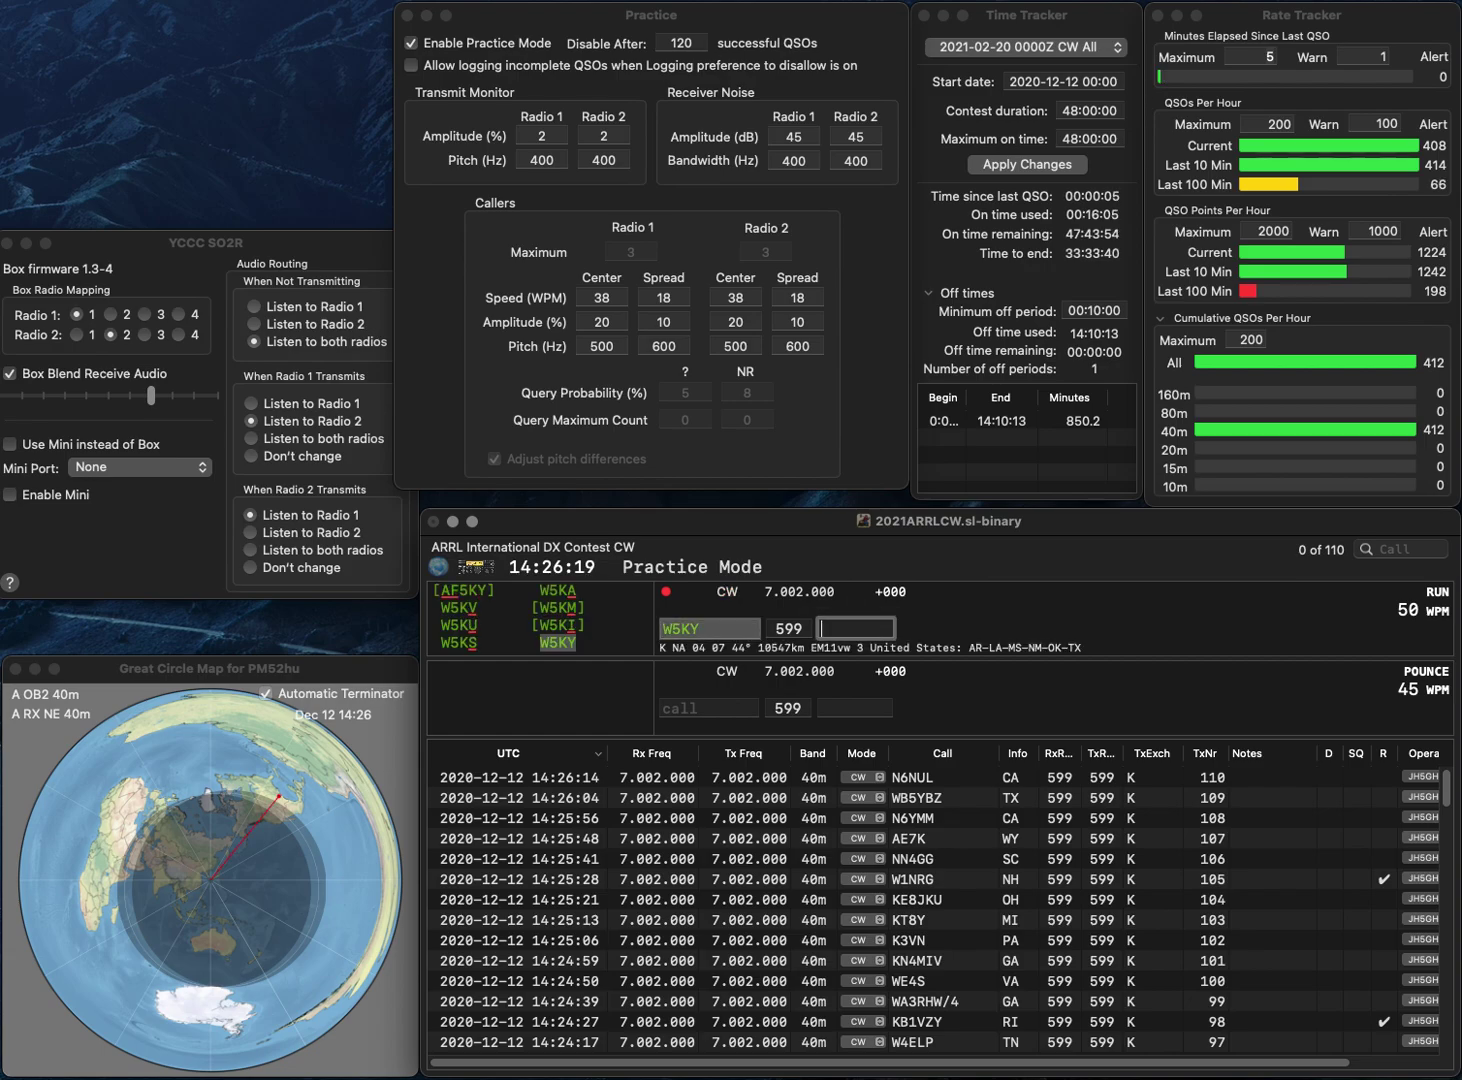
text(OK)
key(Return)
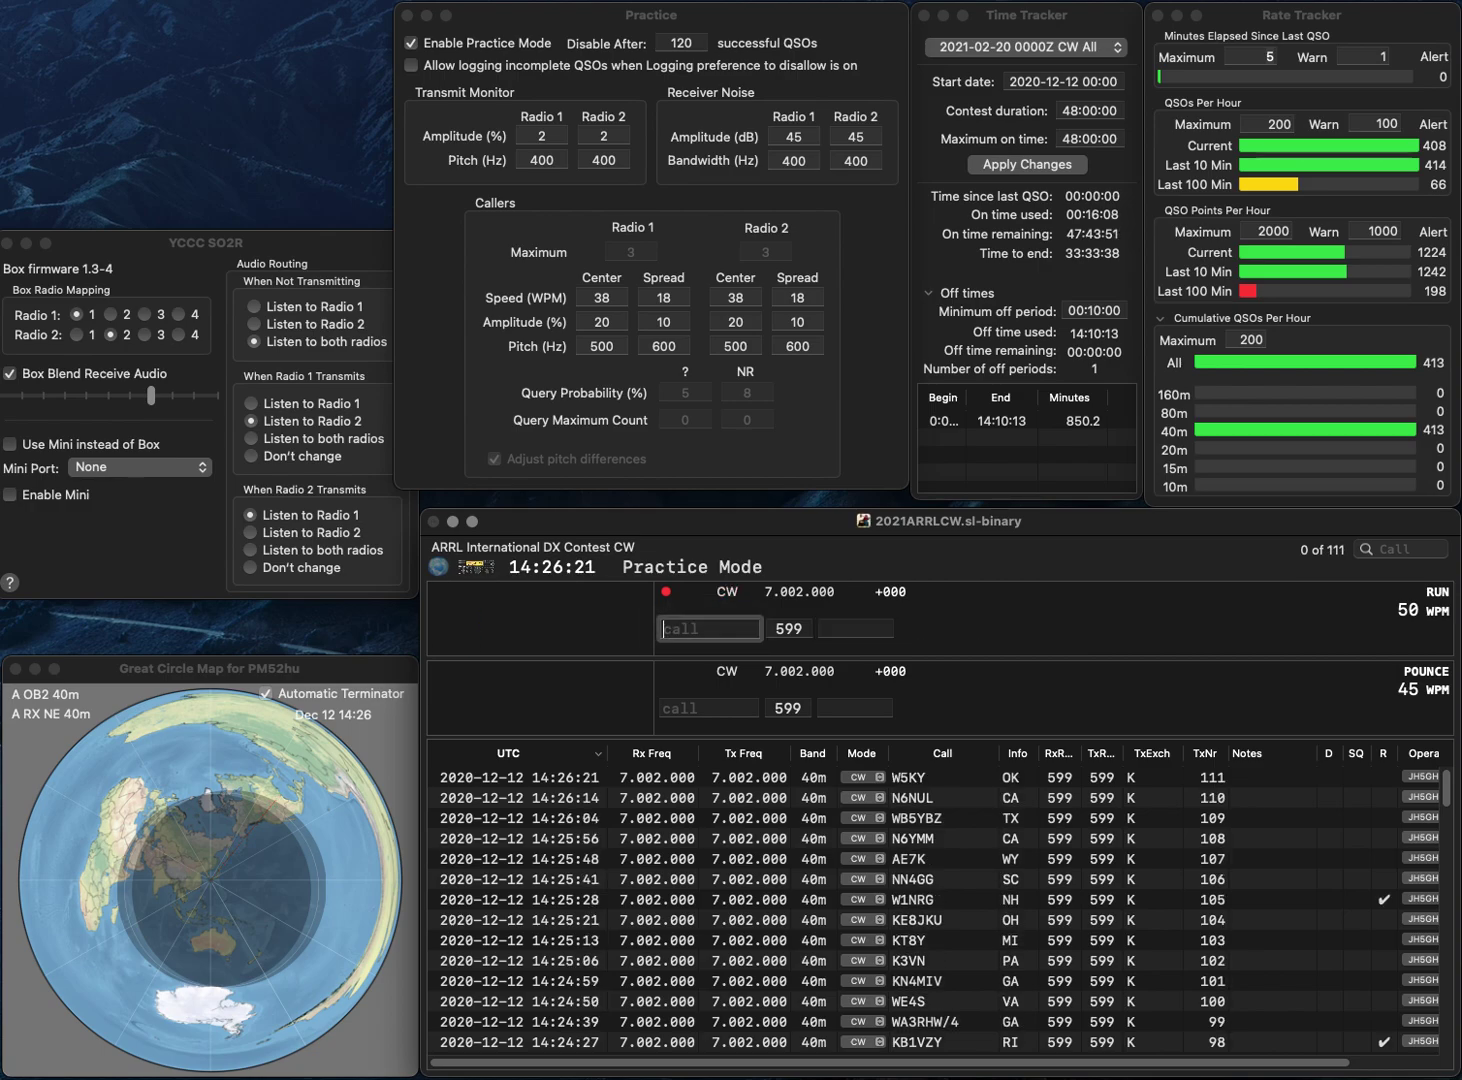
text(KI4D)
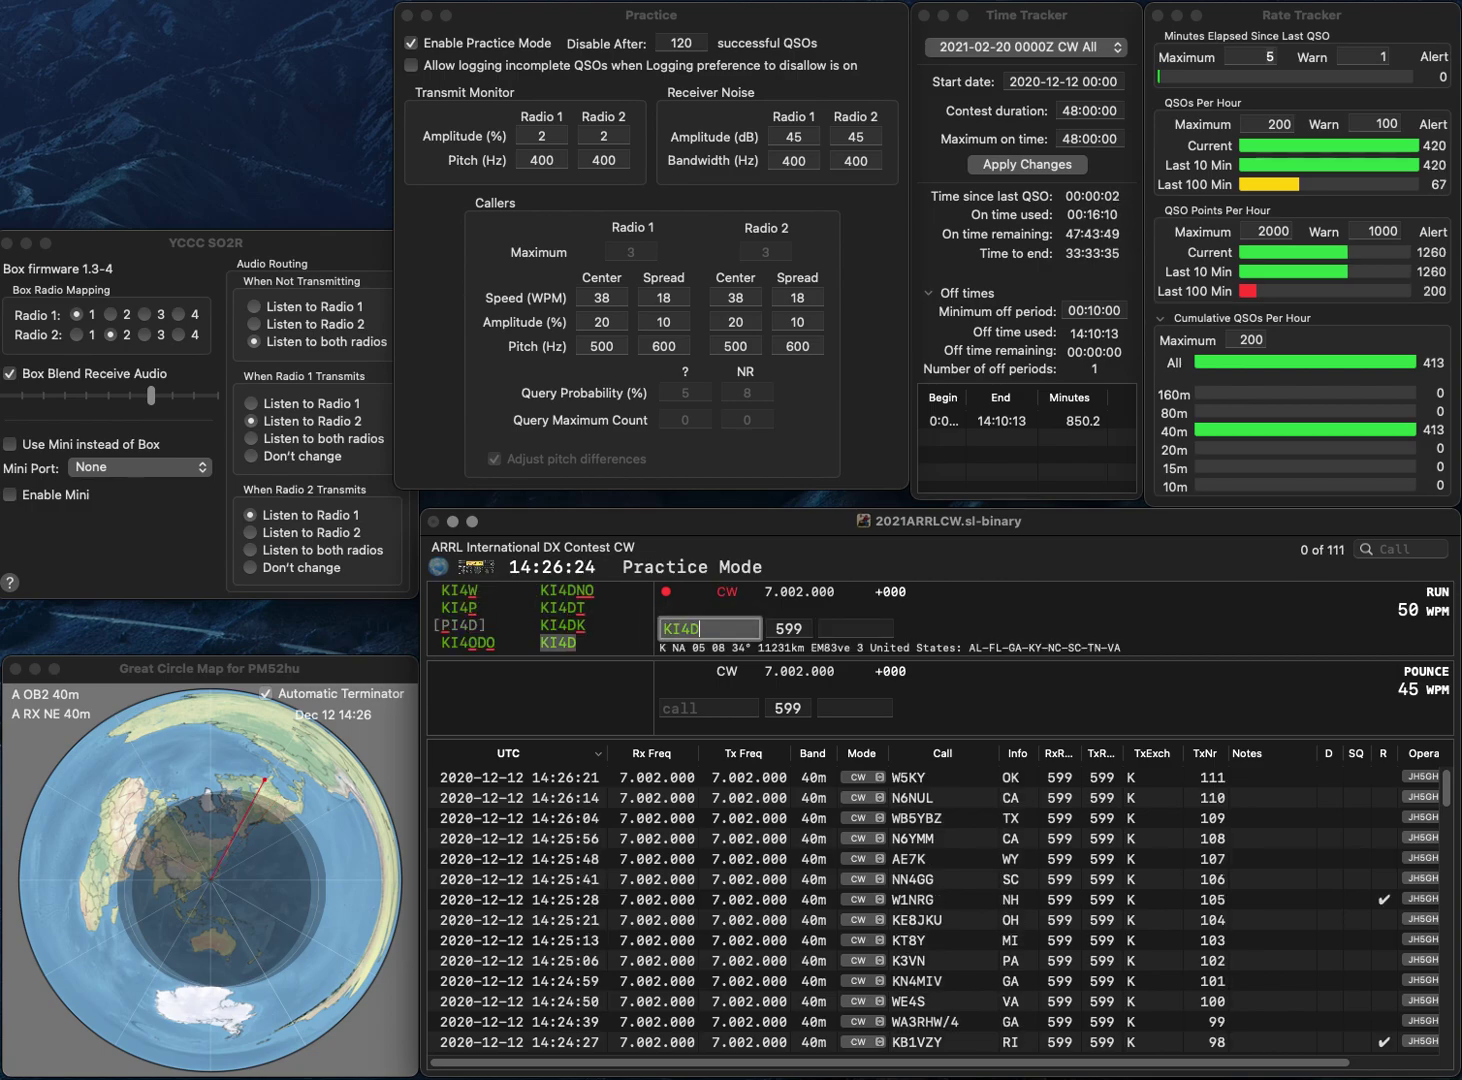
key(Return)
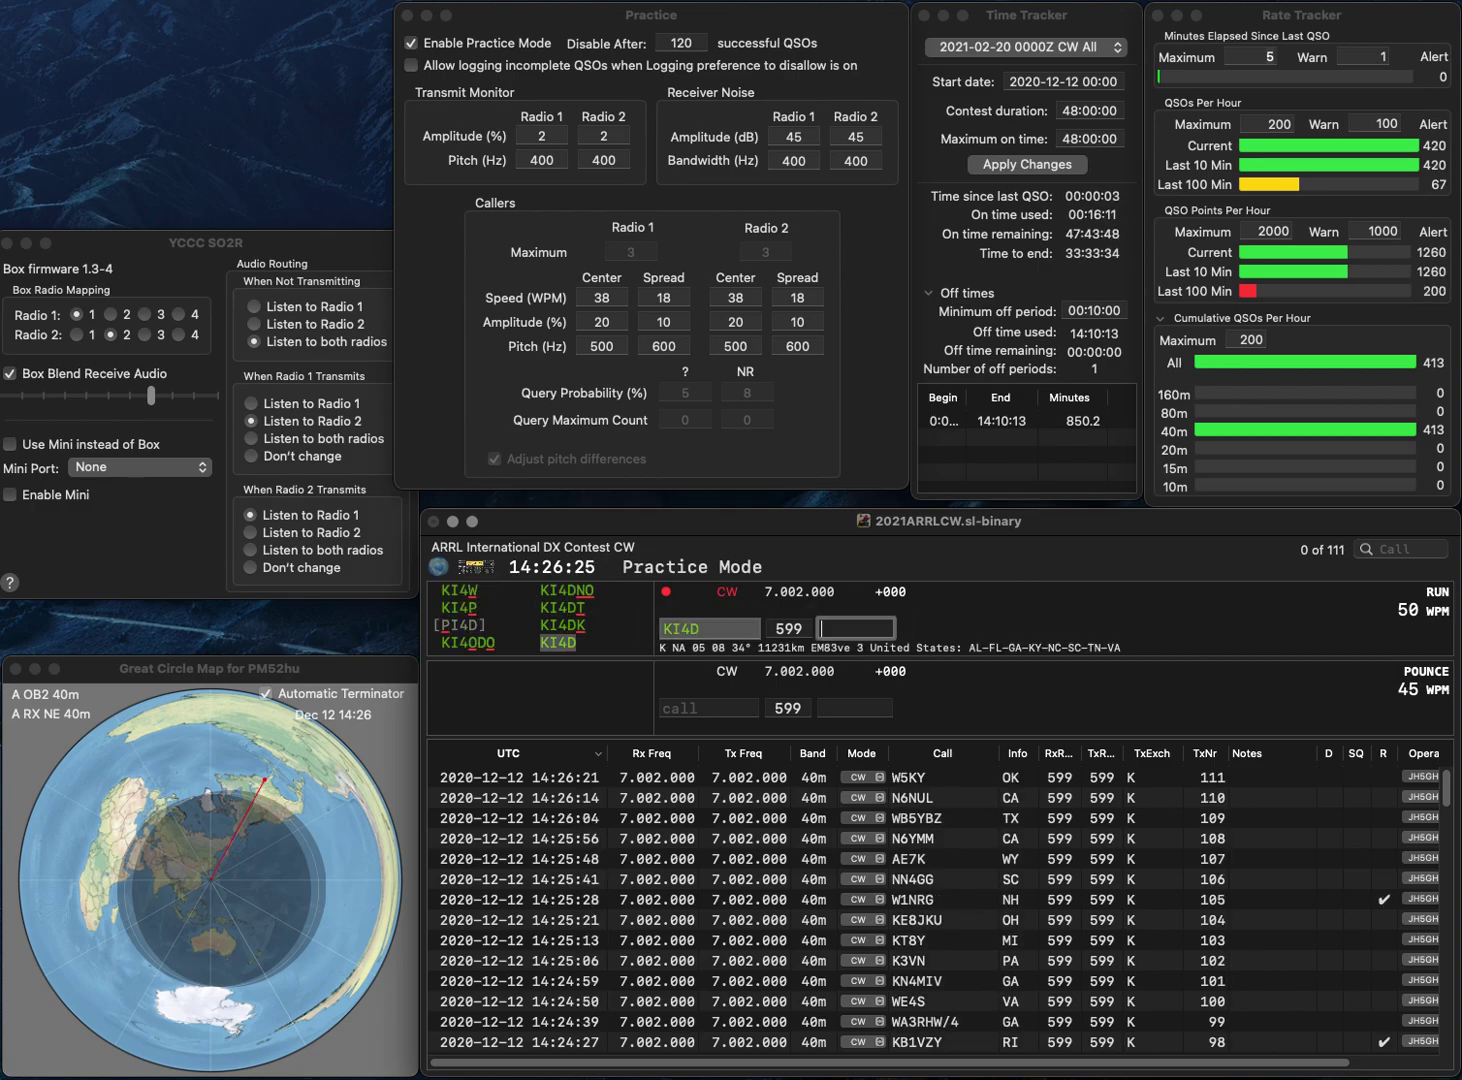
text(FL)
key(Return)
text(K5LS)
key(BackSpace)
text(H)
key(Return)
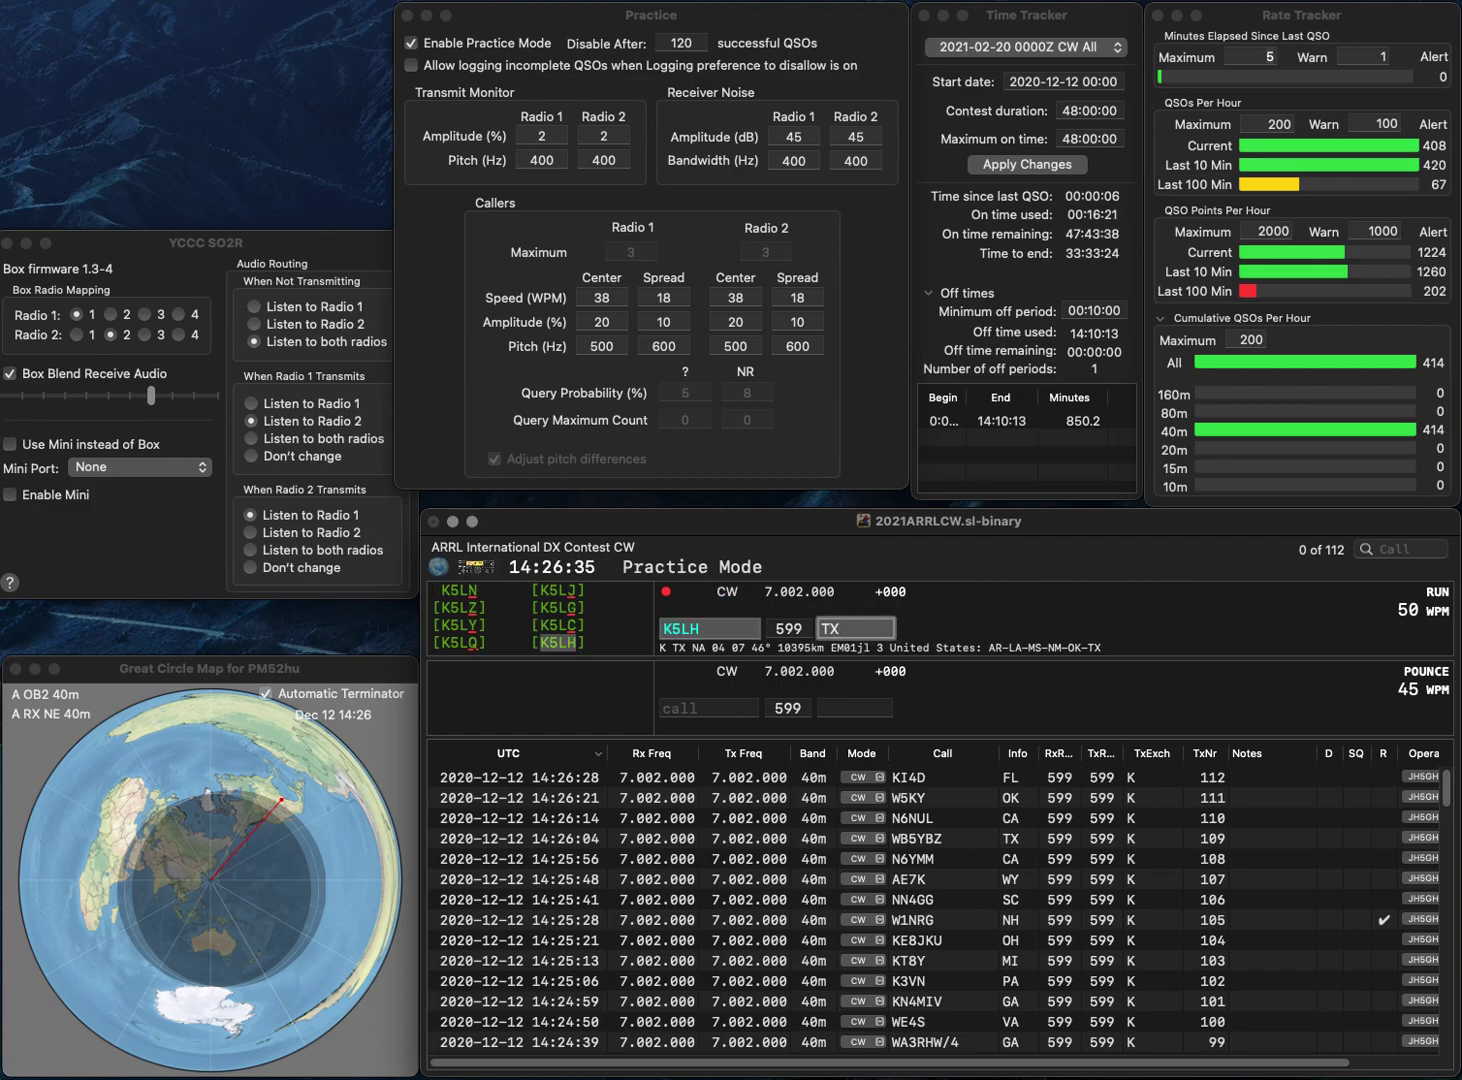
key(Return)
text(KQ0C)
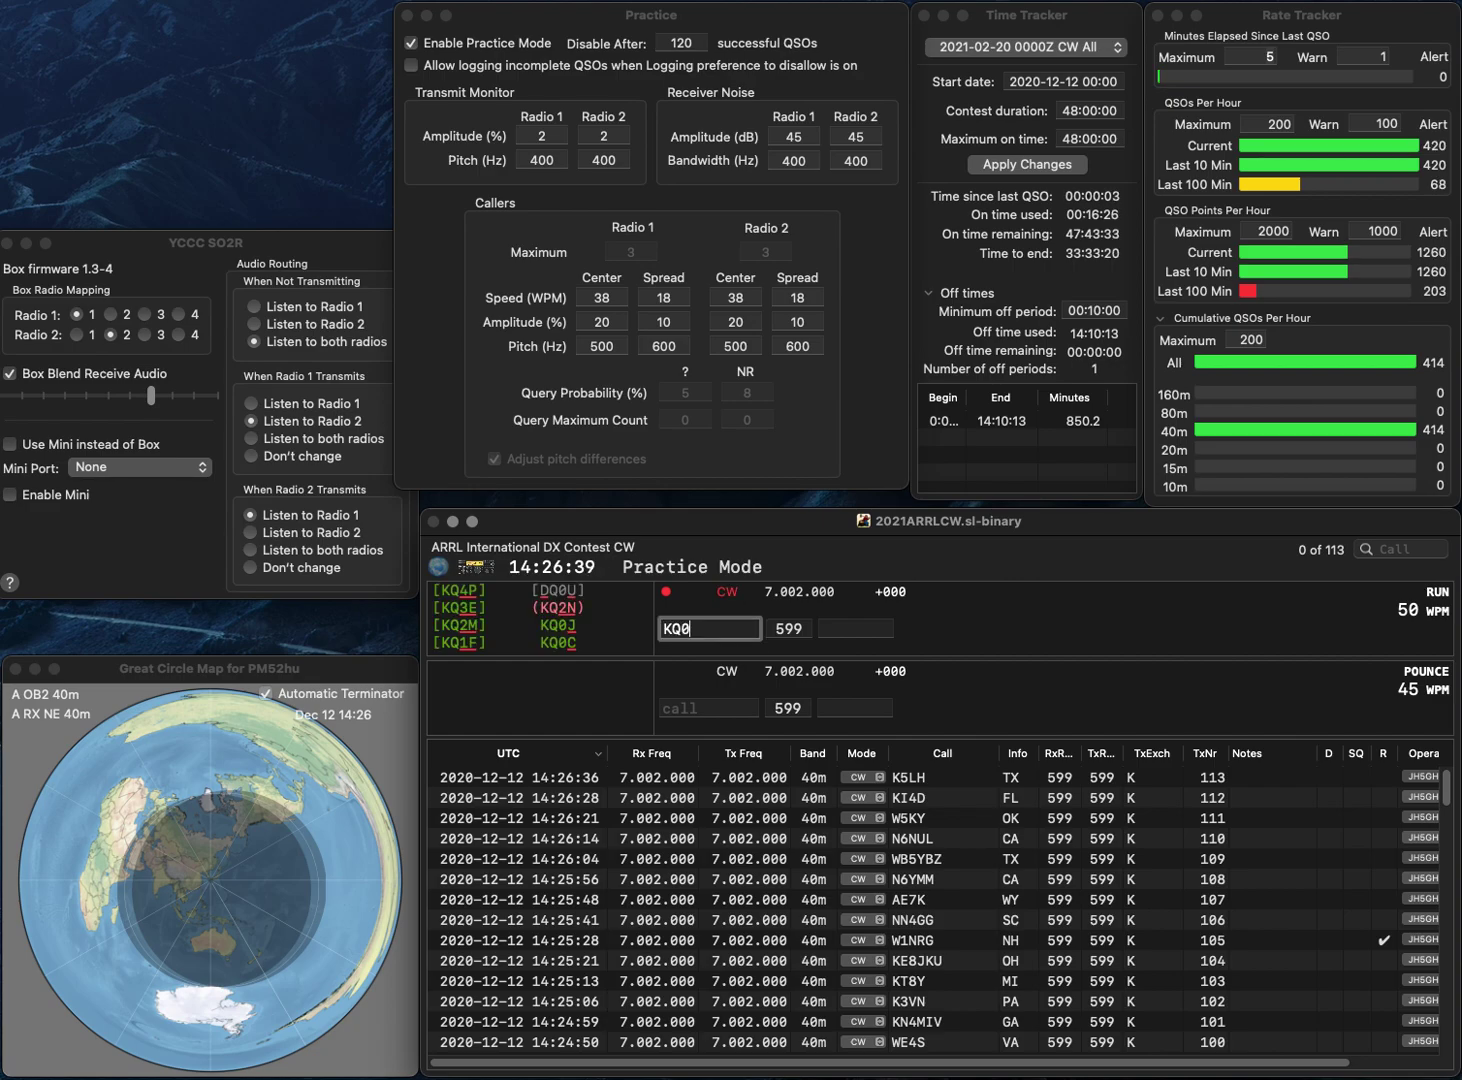
key(Return)
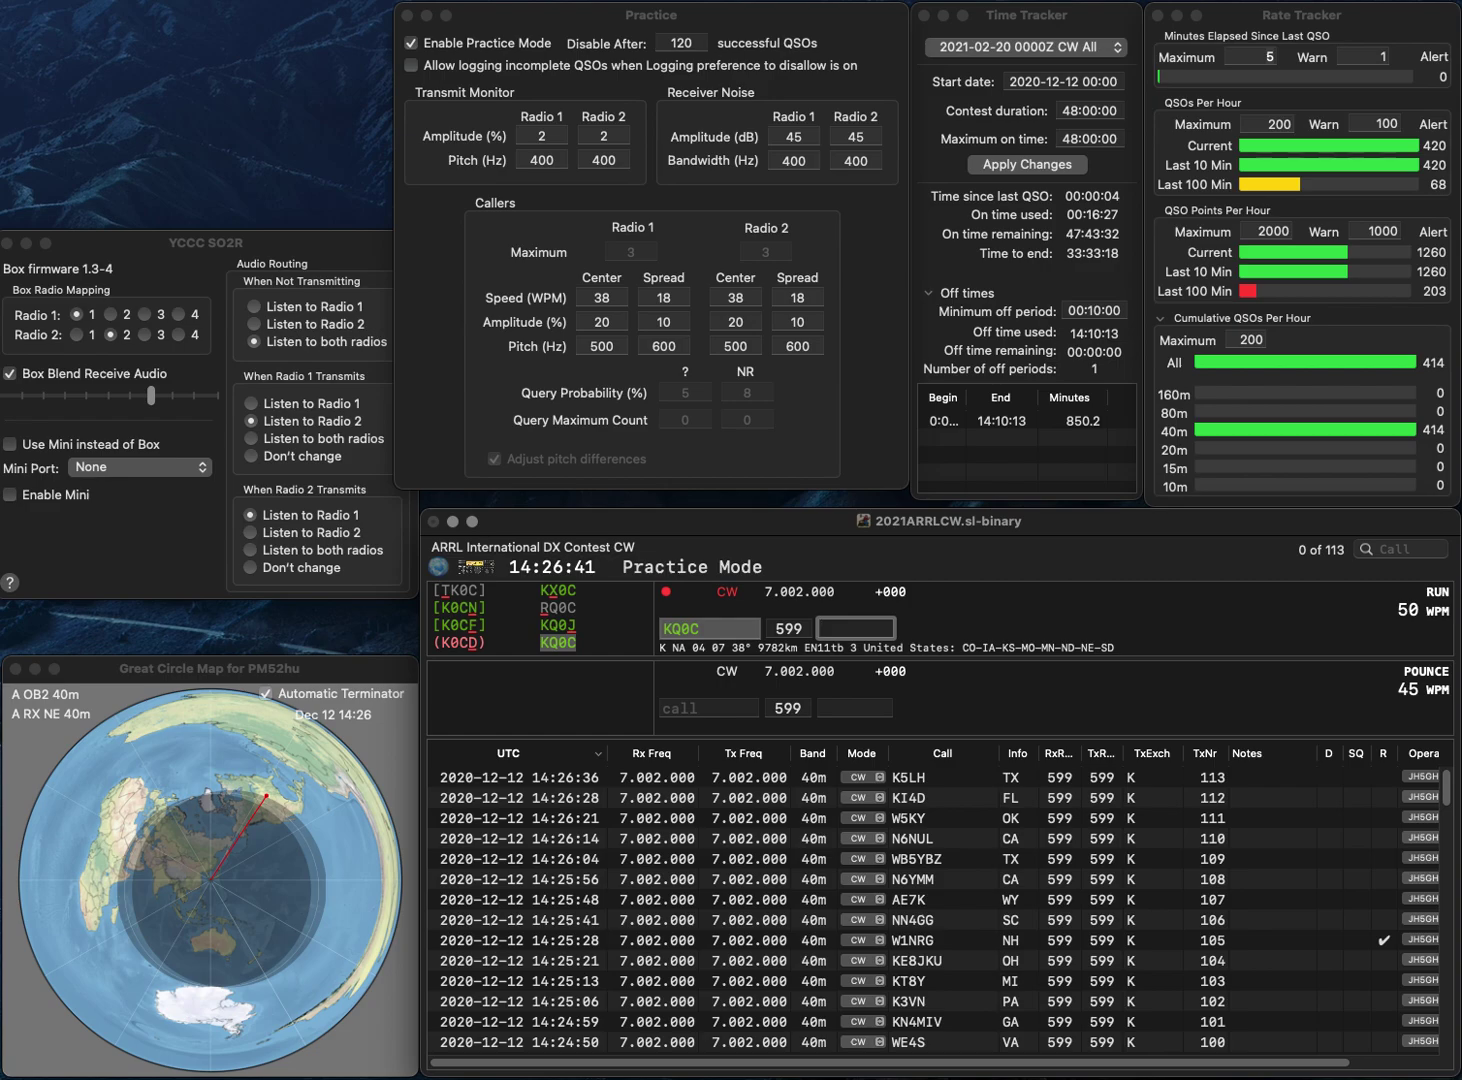
text(C)
text(N)
text(J7D)
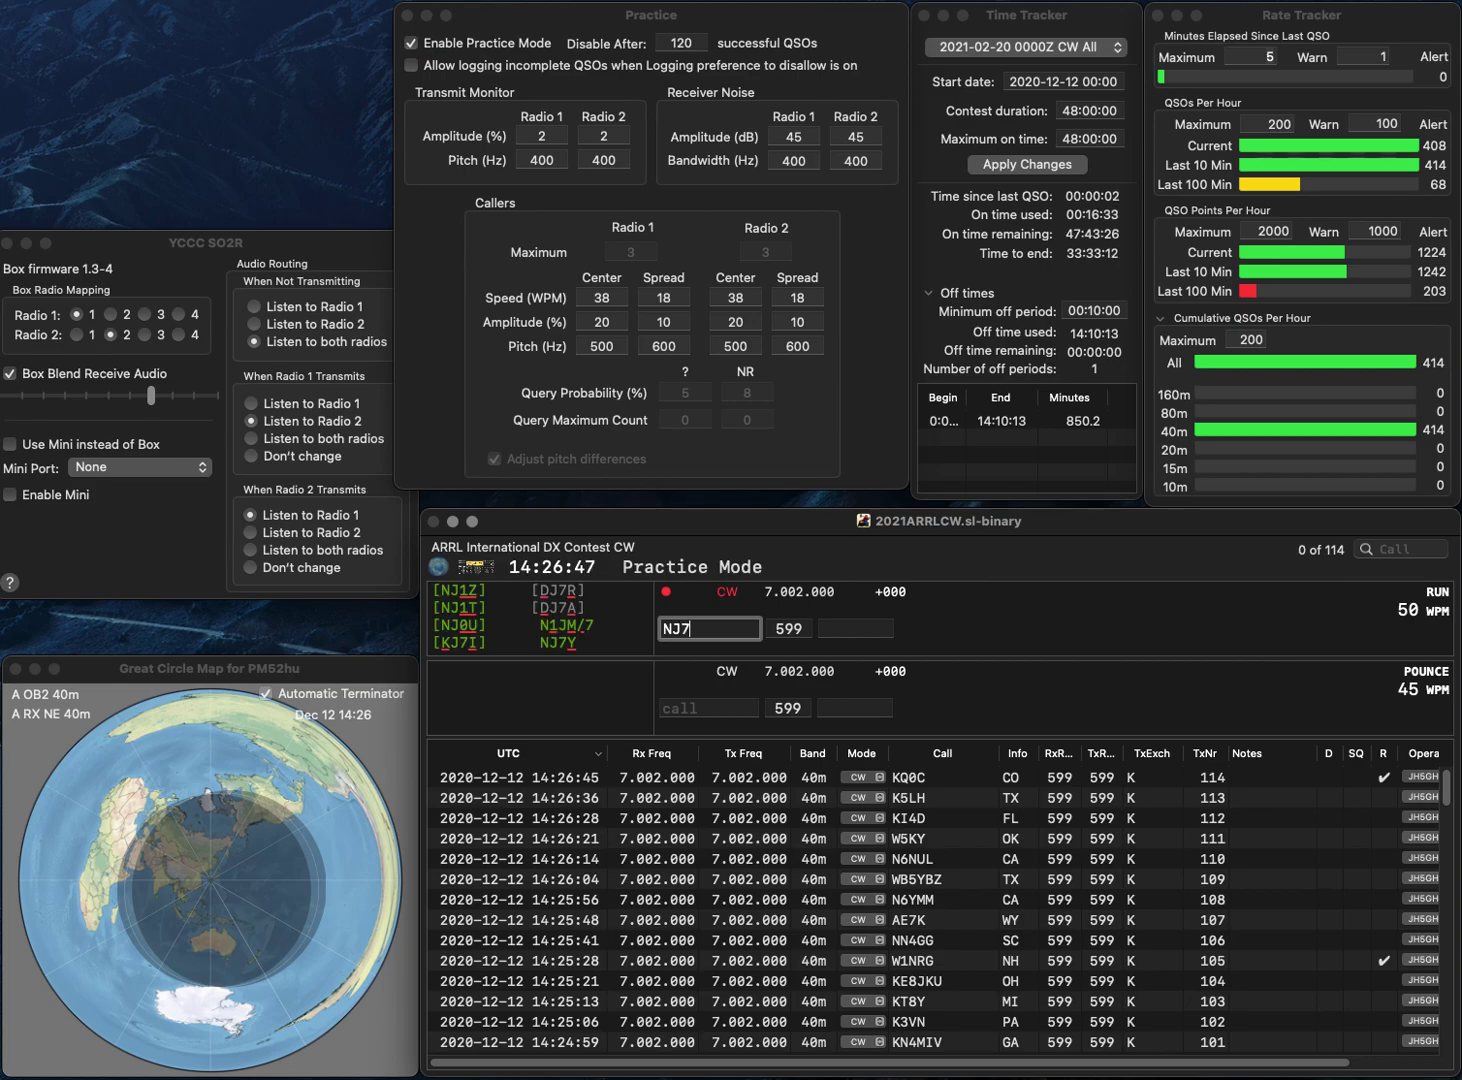
key(BackSpace)
key(BackSpace)
text(8G)
key(Return)
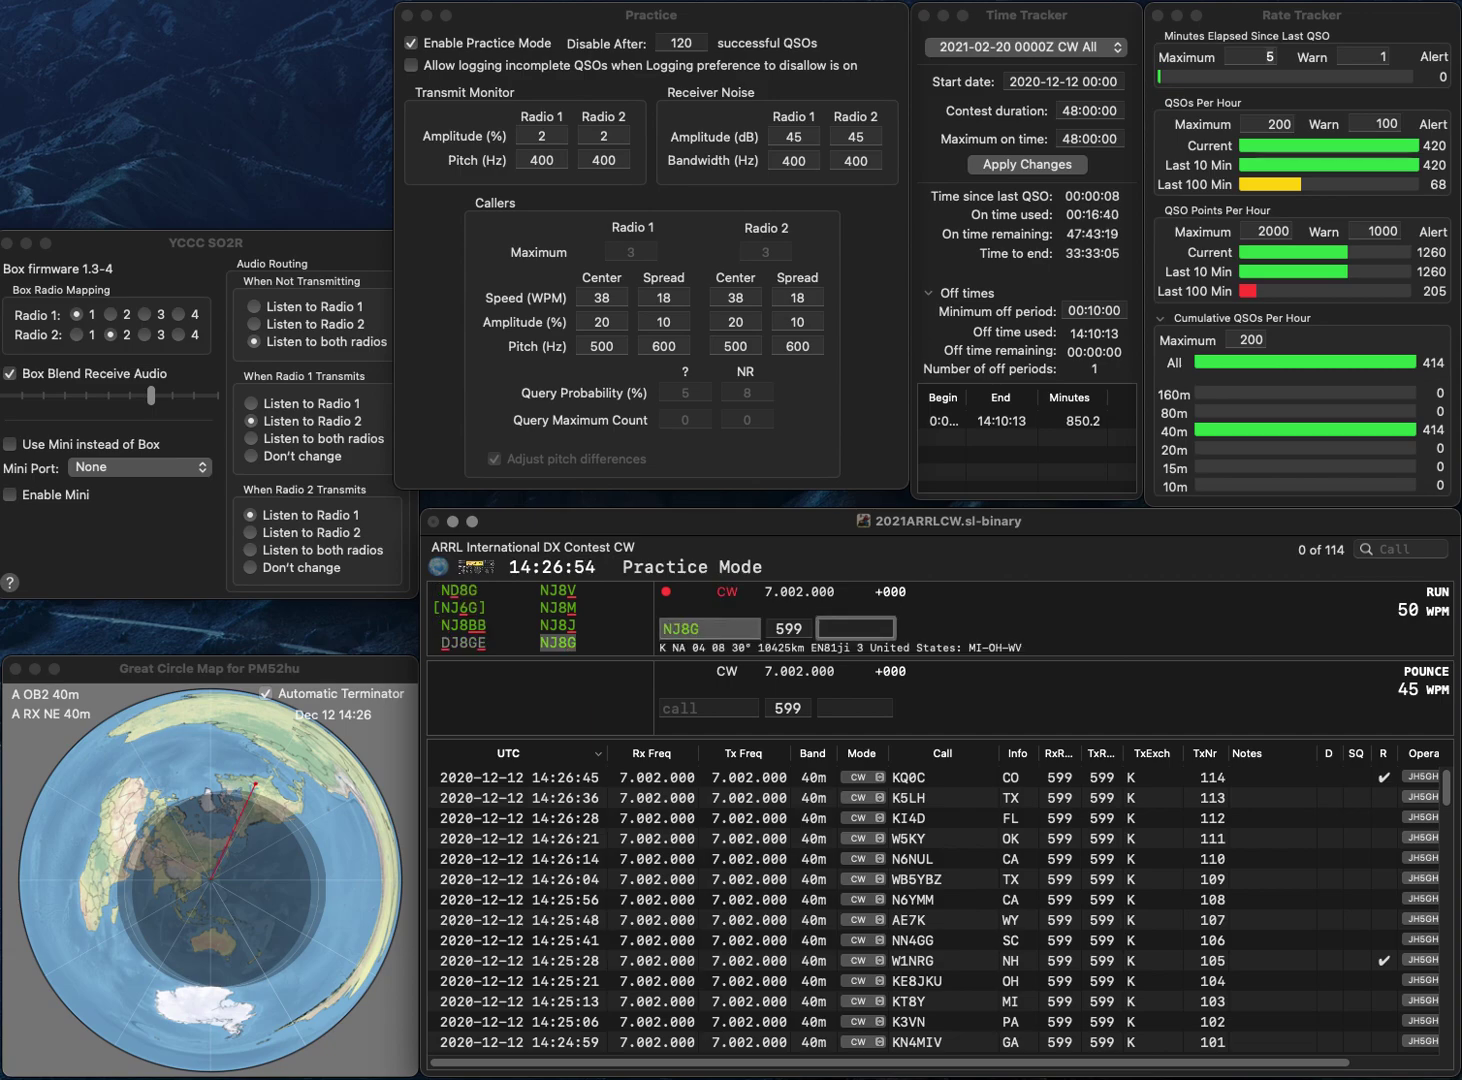
text(0)
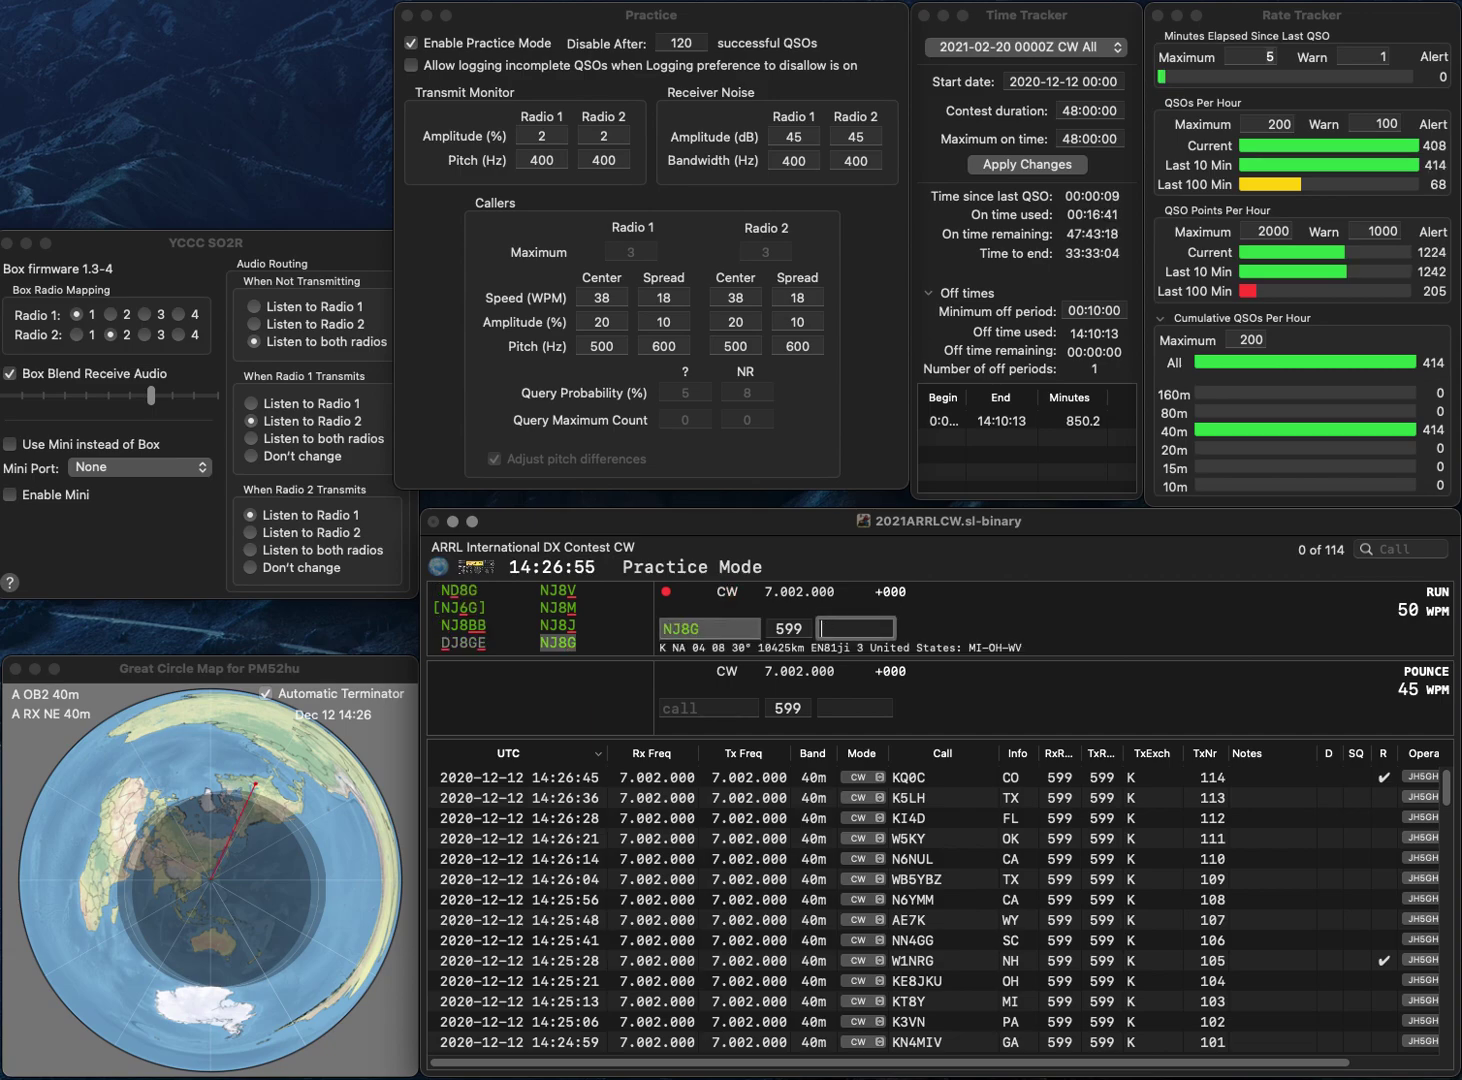
text(MI)
key(Return)
text(W)
text(0)
key(BackSpace)
text(9GS)
key(space)
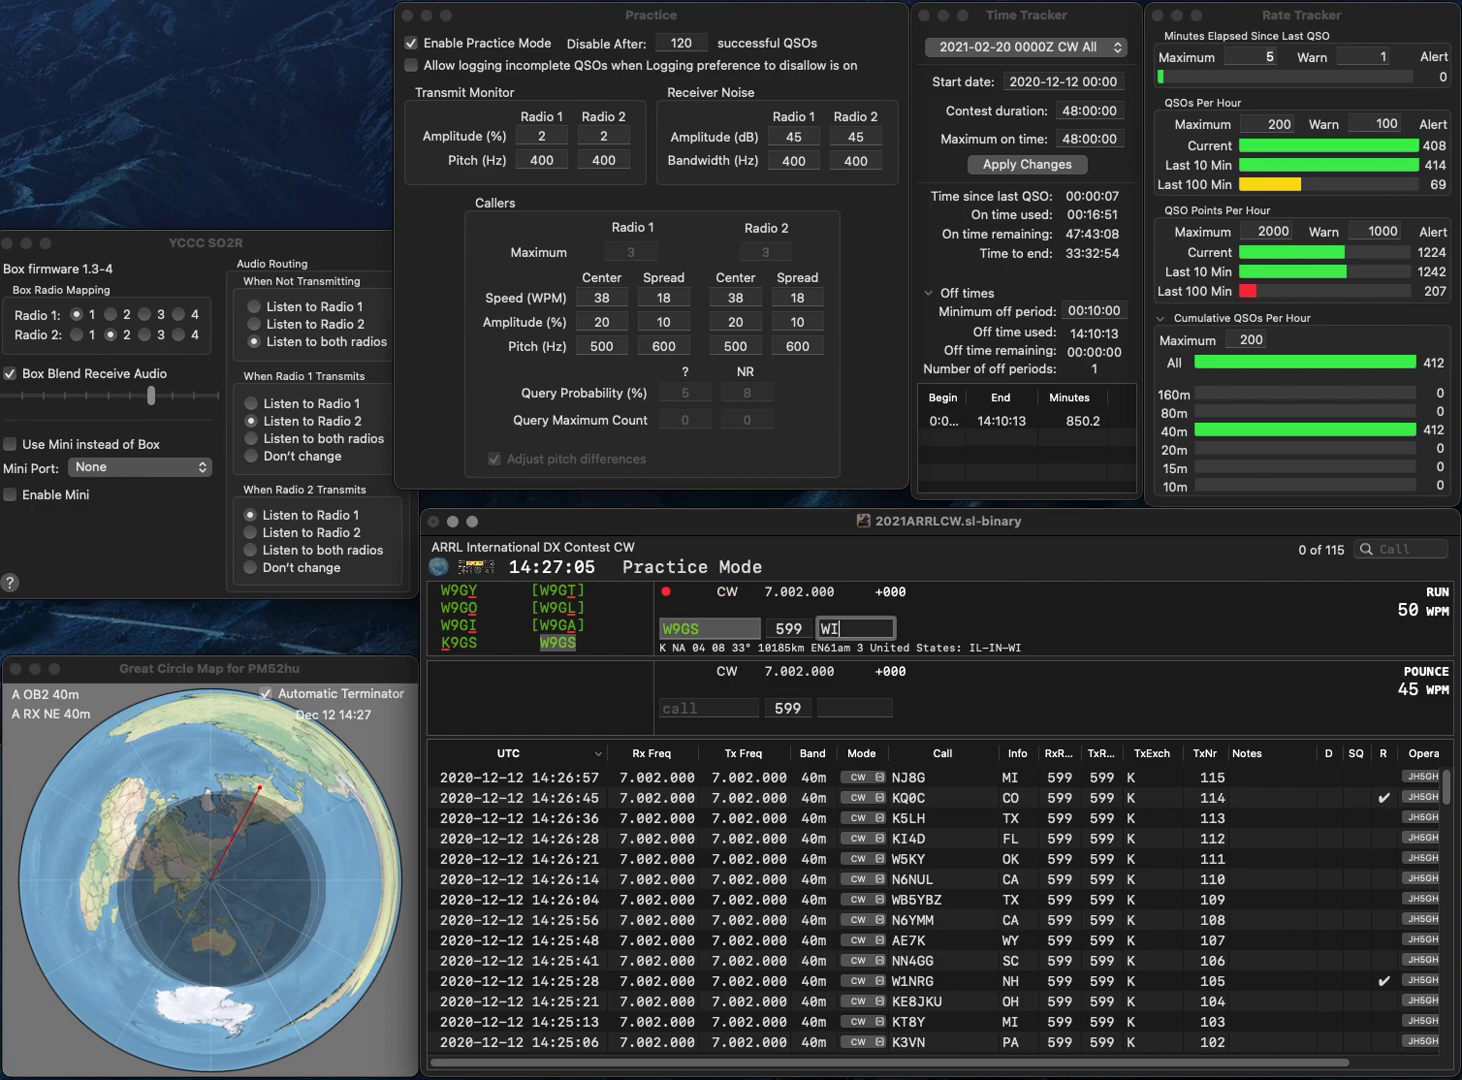
key(Return)
text(N9RD)
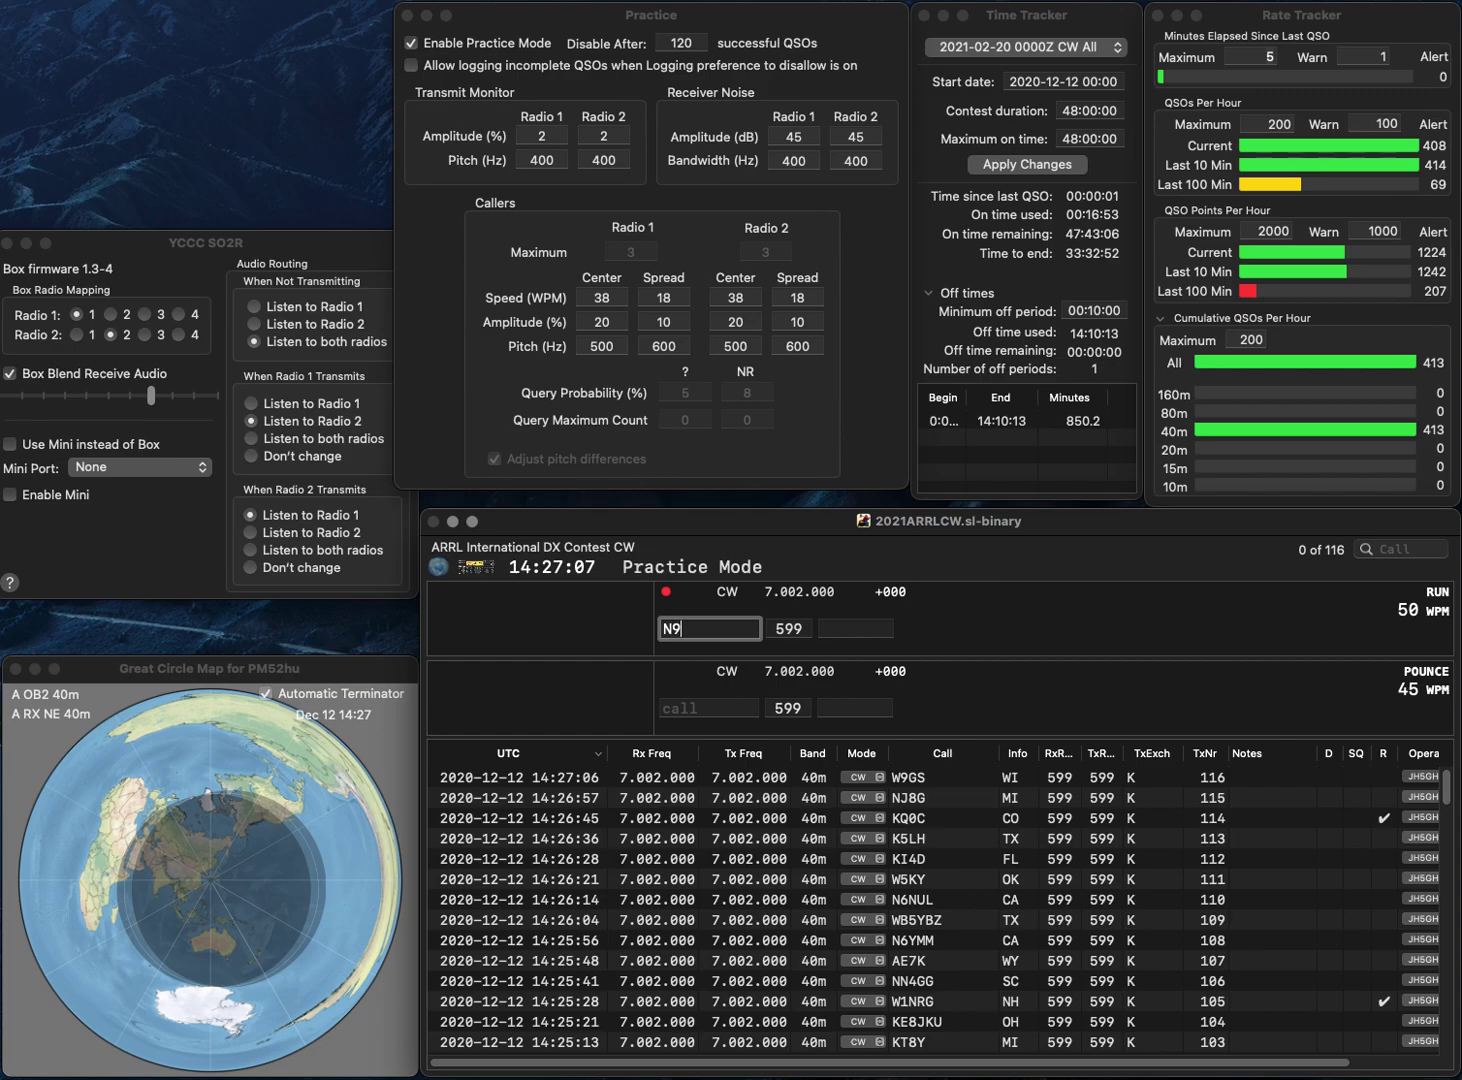
key(Return)
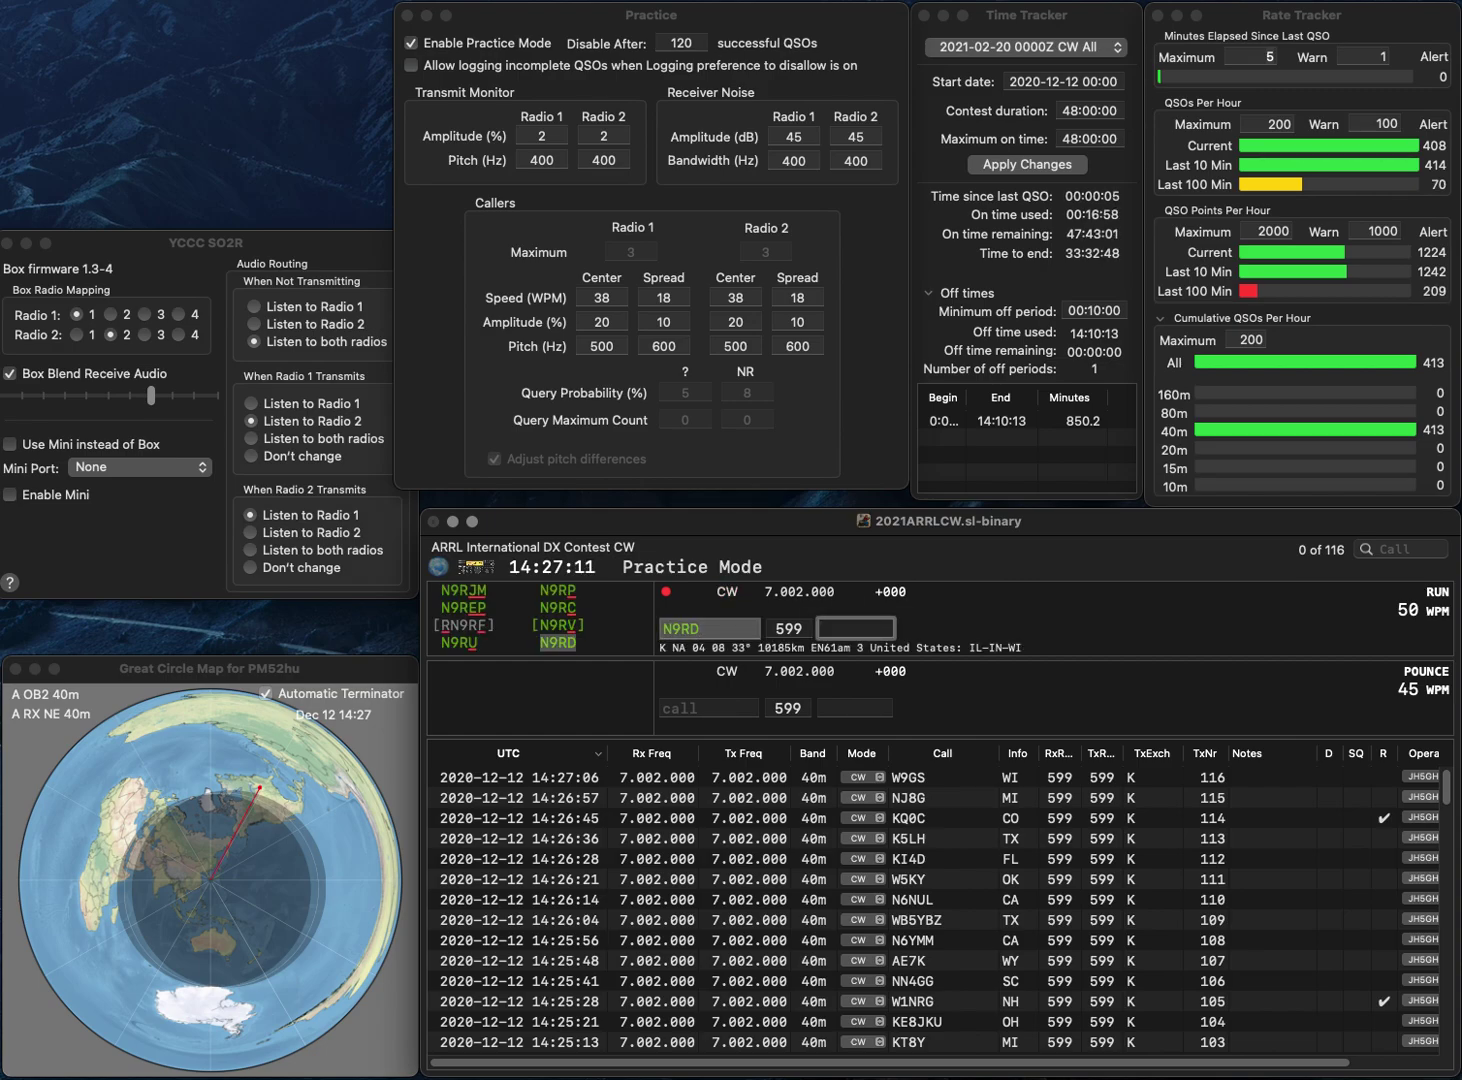
key(Return)
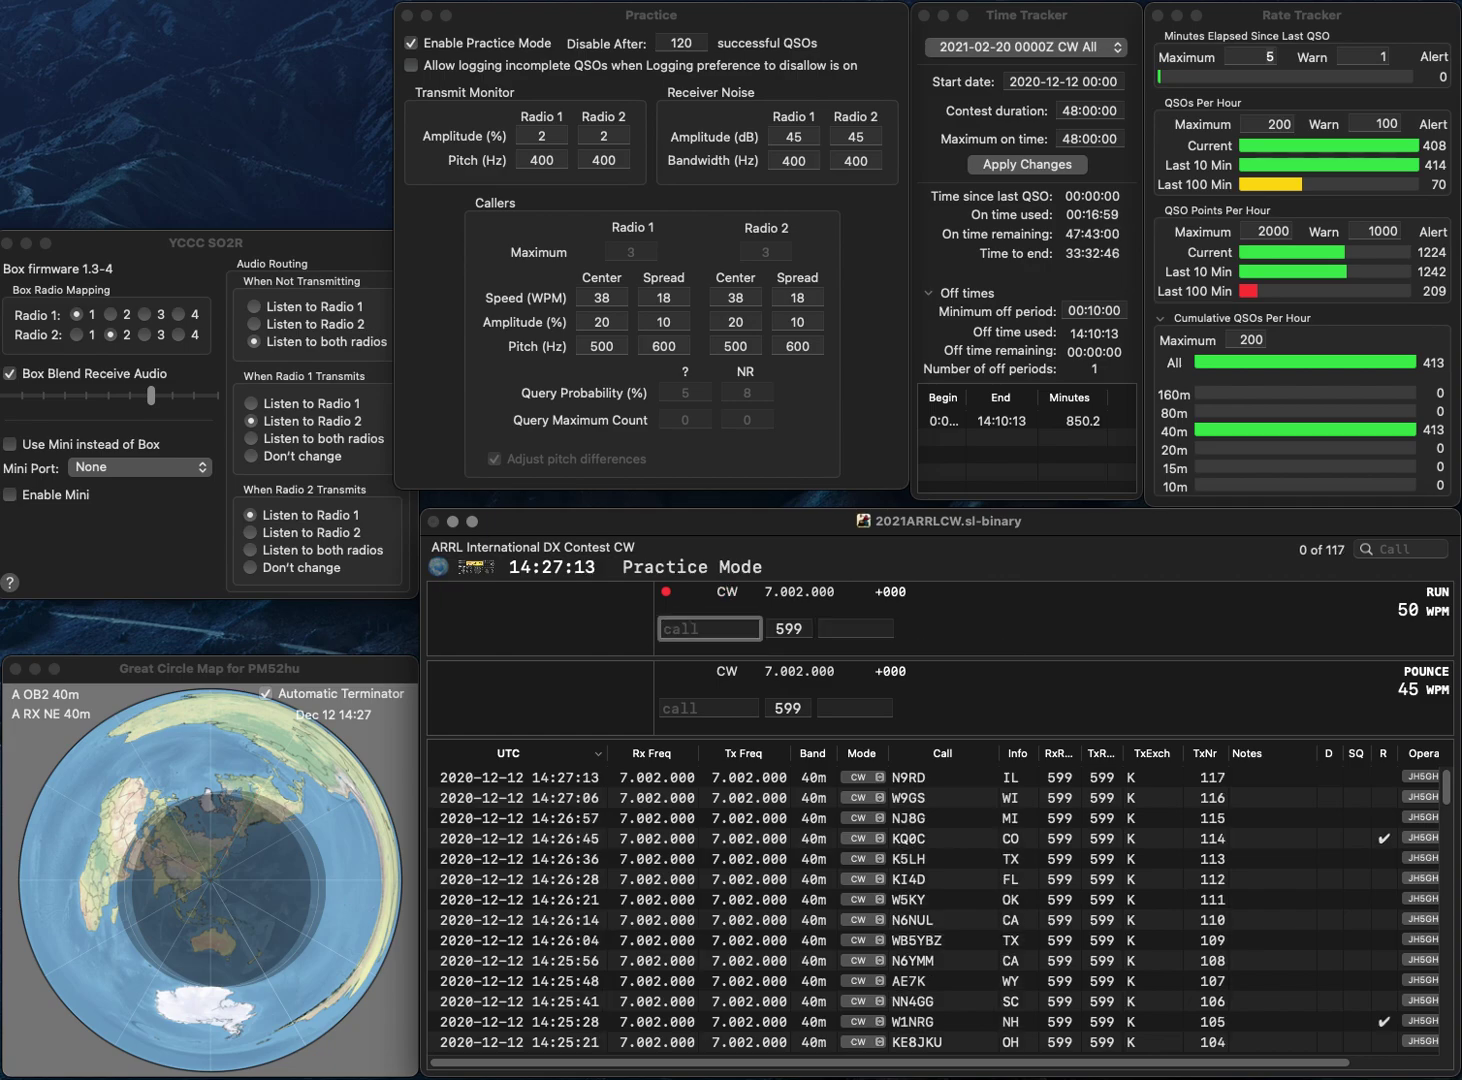
- Log a CW contact on the run radio with call sign AA9RK and received exchange WI
text(AA9RK)
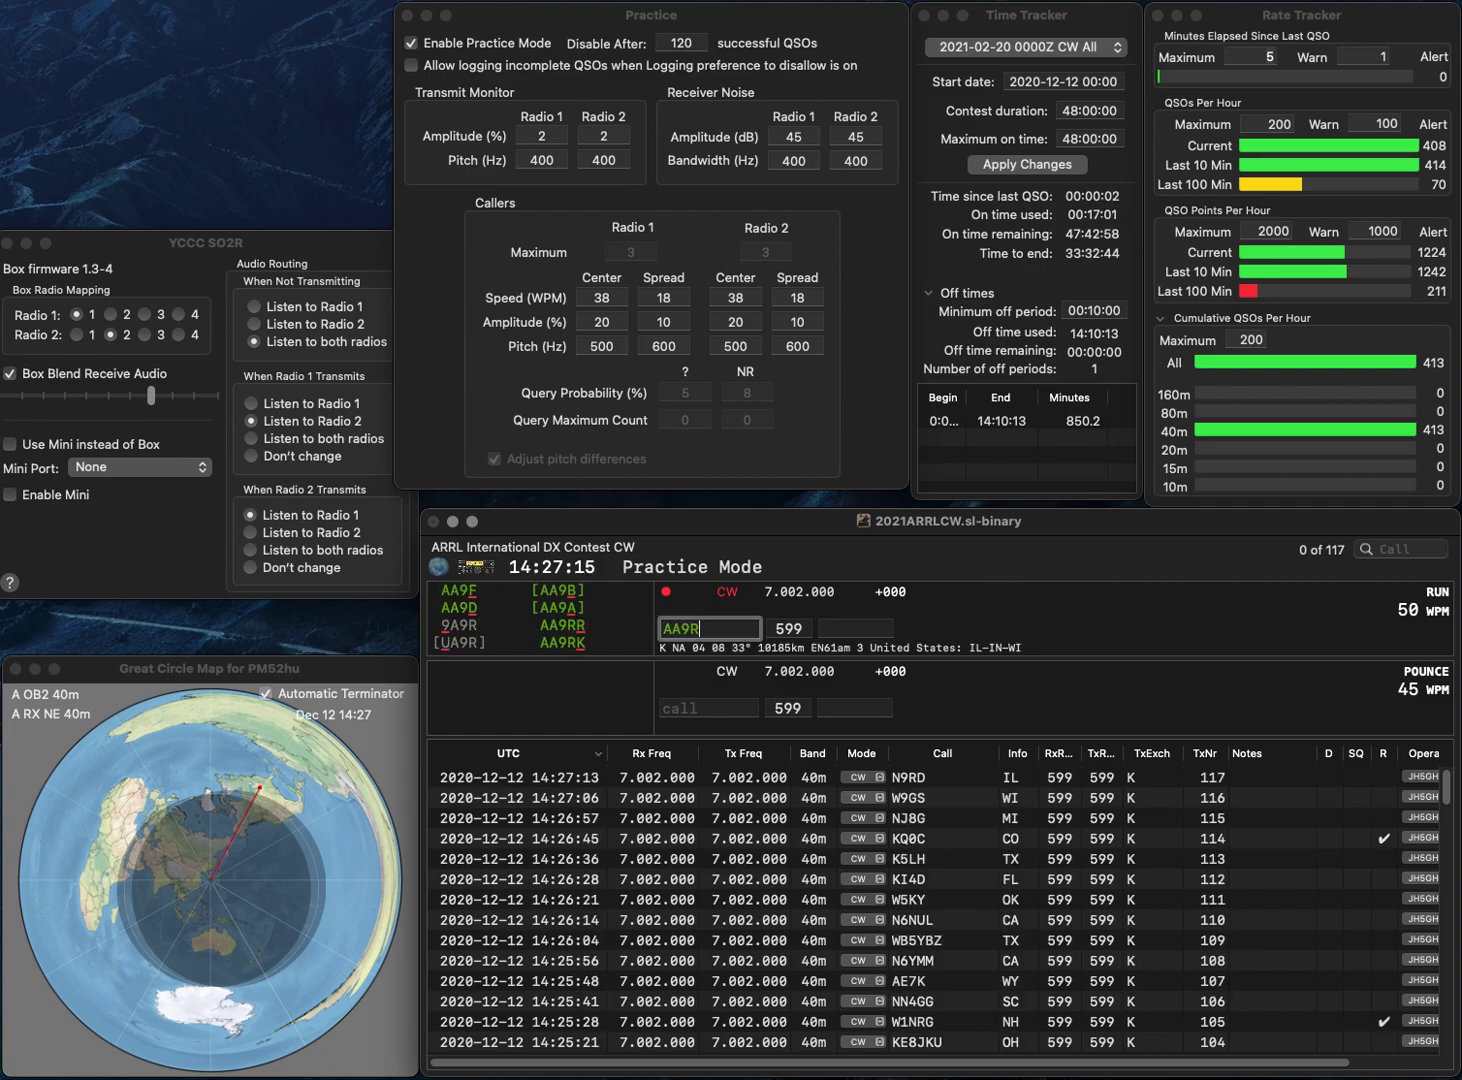
key(Return)
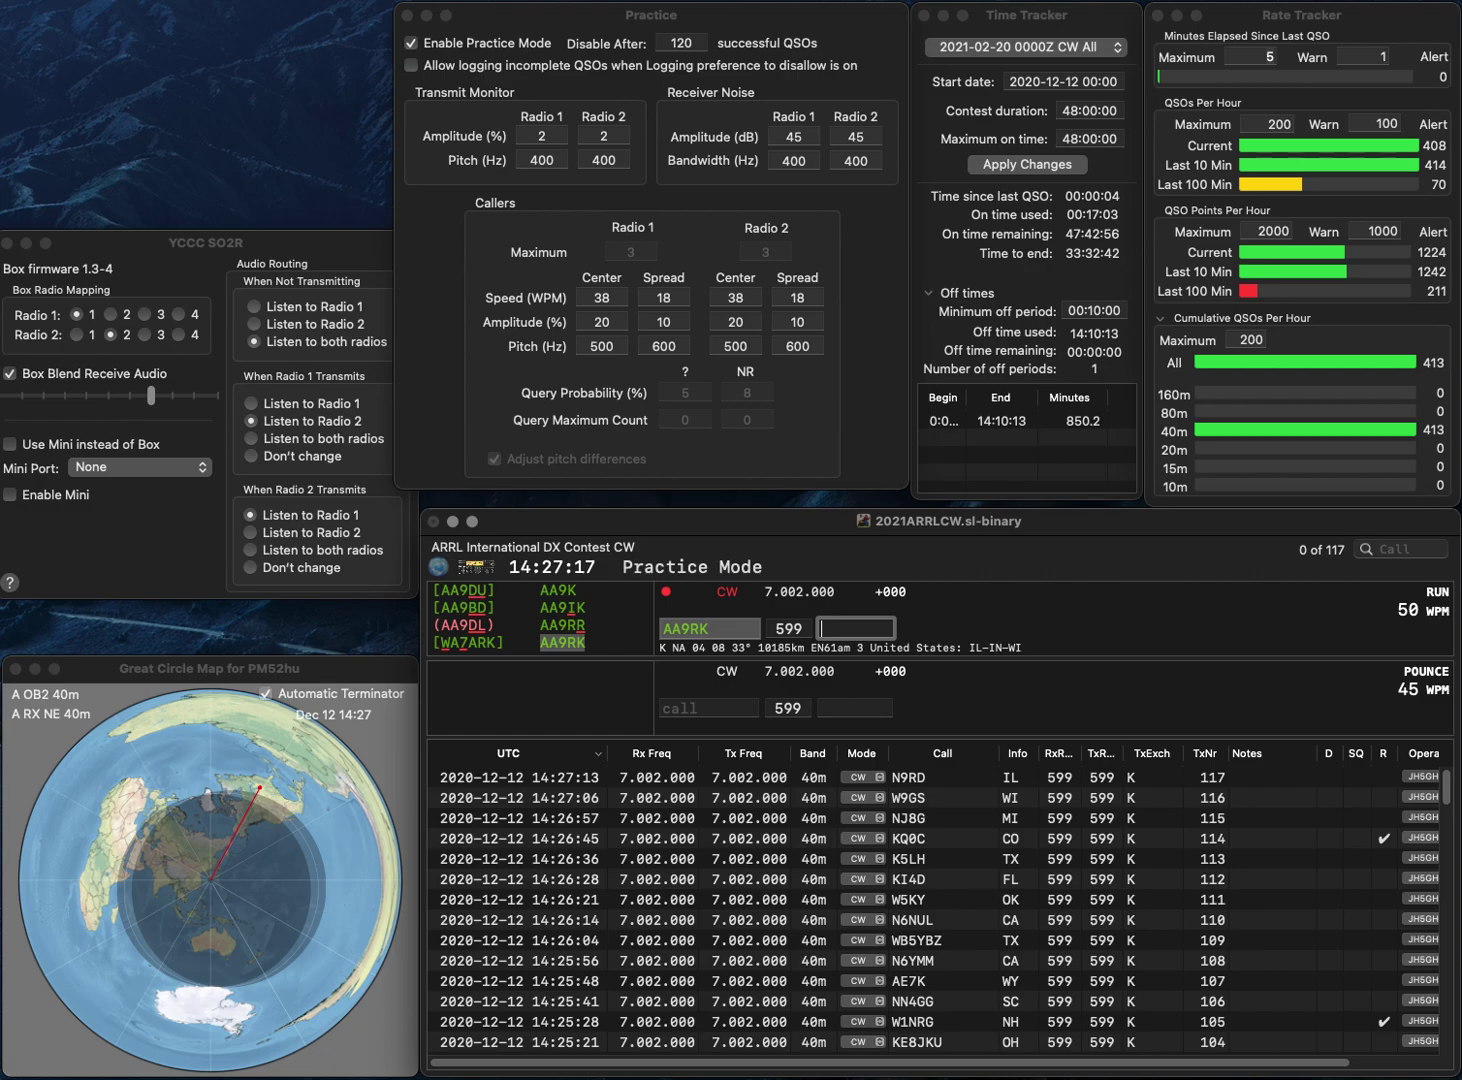
text(WI)
key(Return)
text(WA3WLQ)
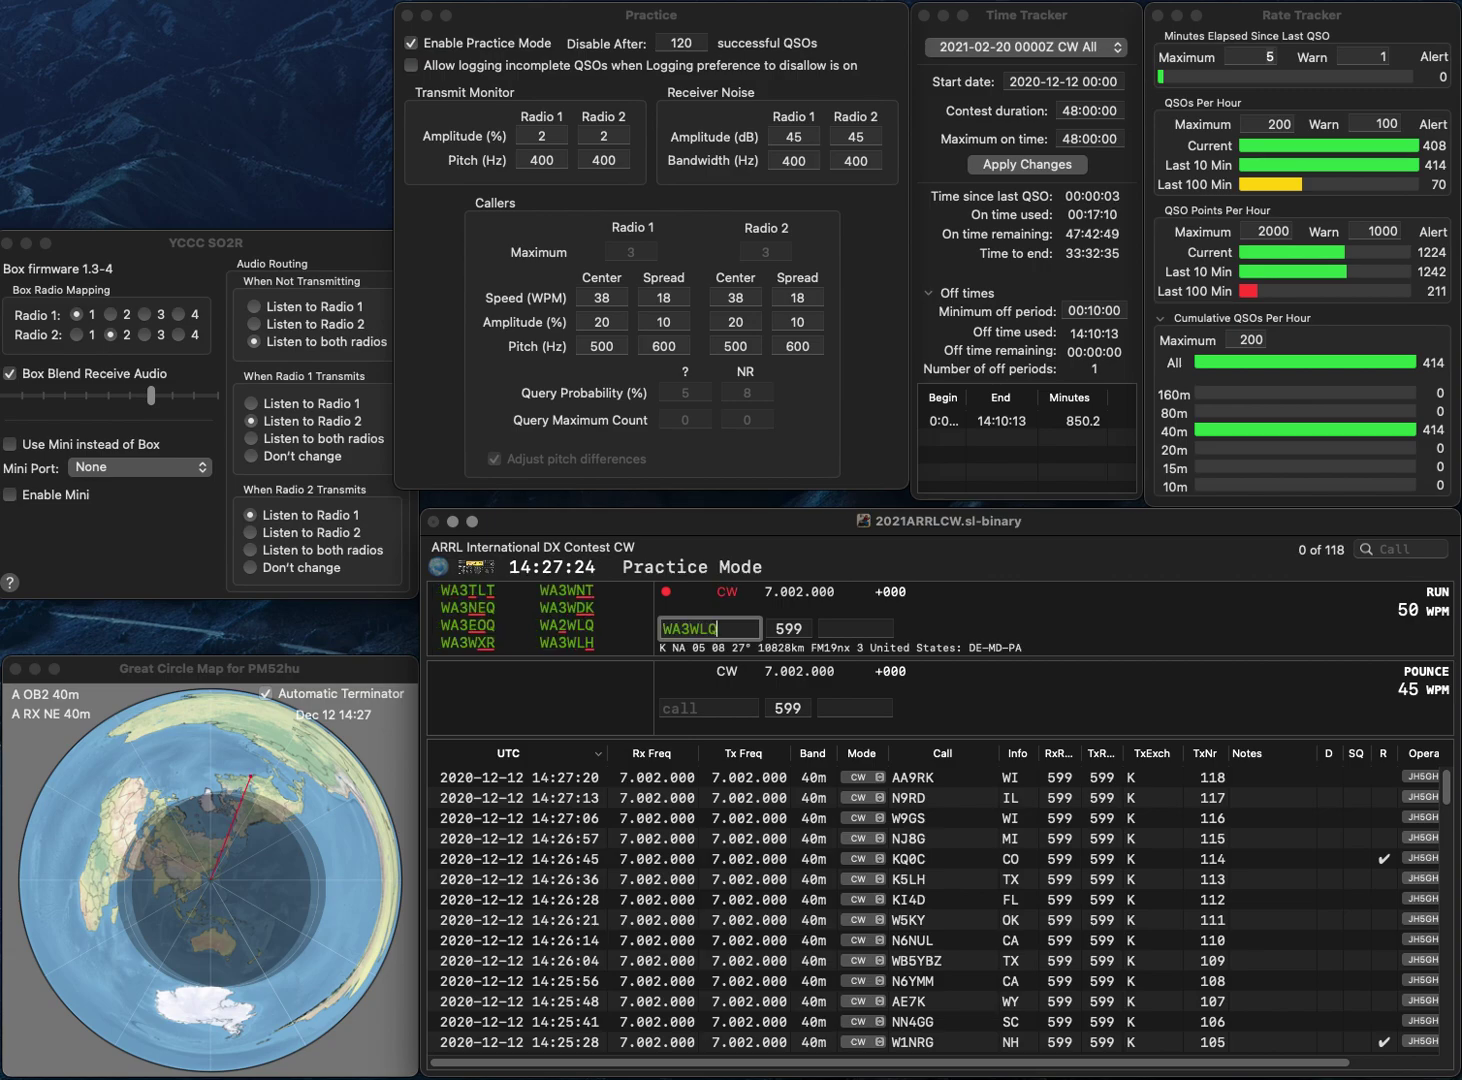
key(Return)
key(shift+Tab)
text(WA2WLQ)
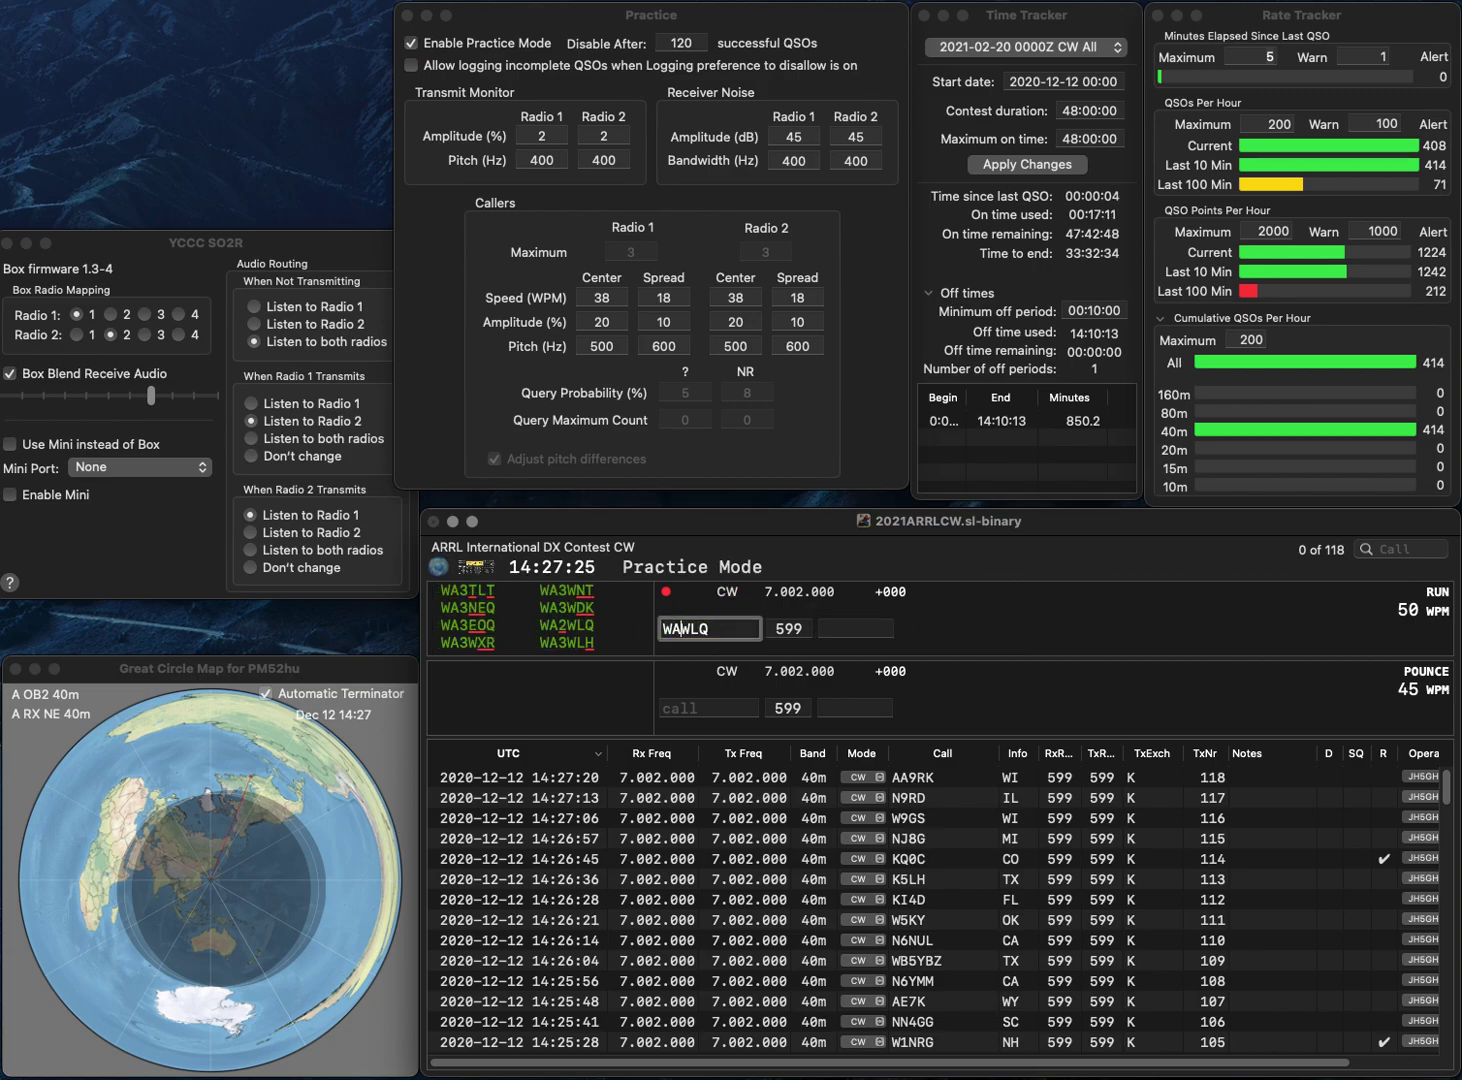
key(Tab)
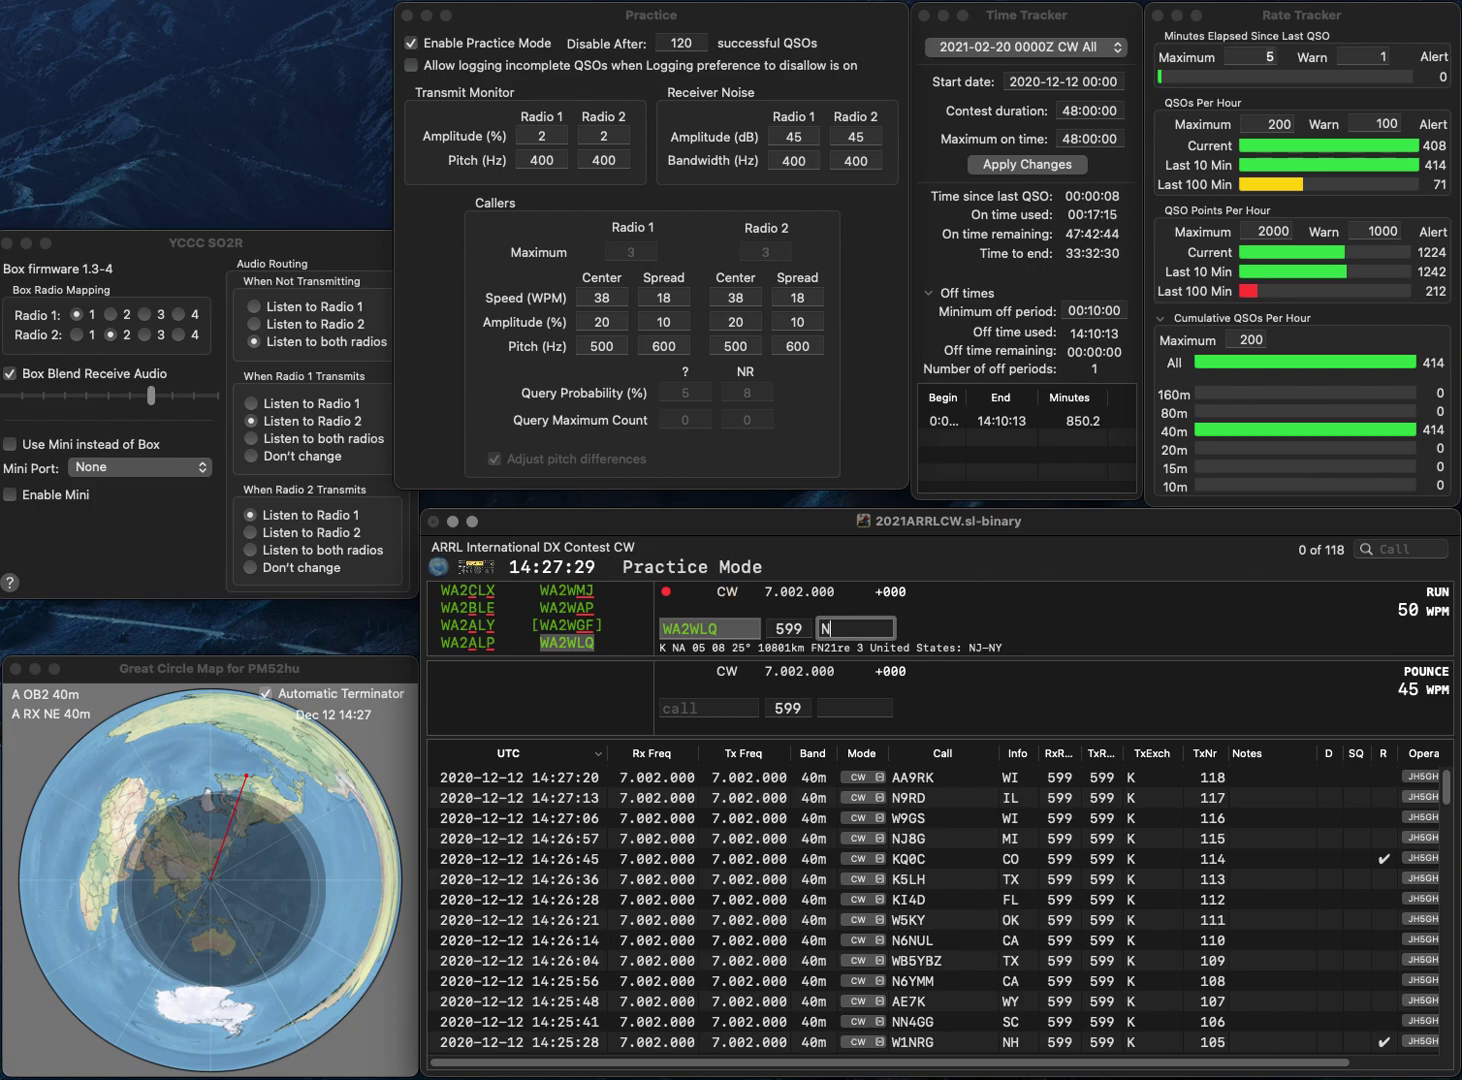
text(J)
key(Return)
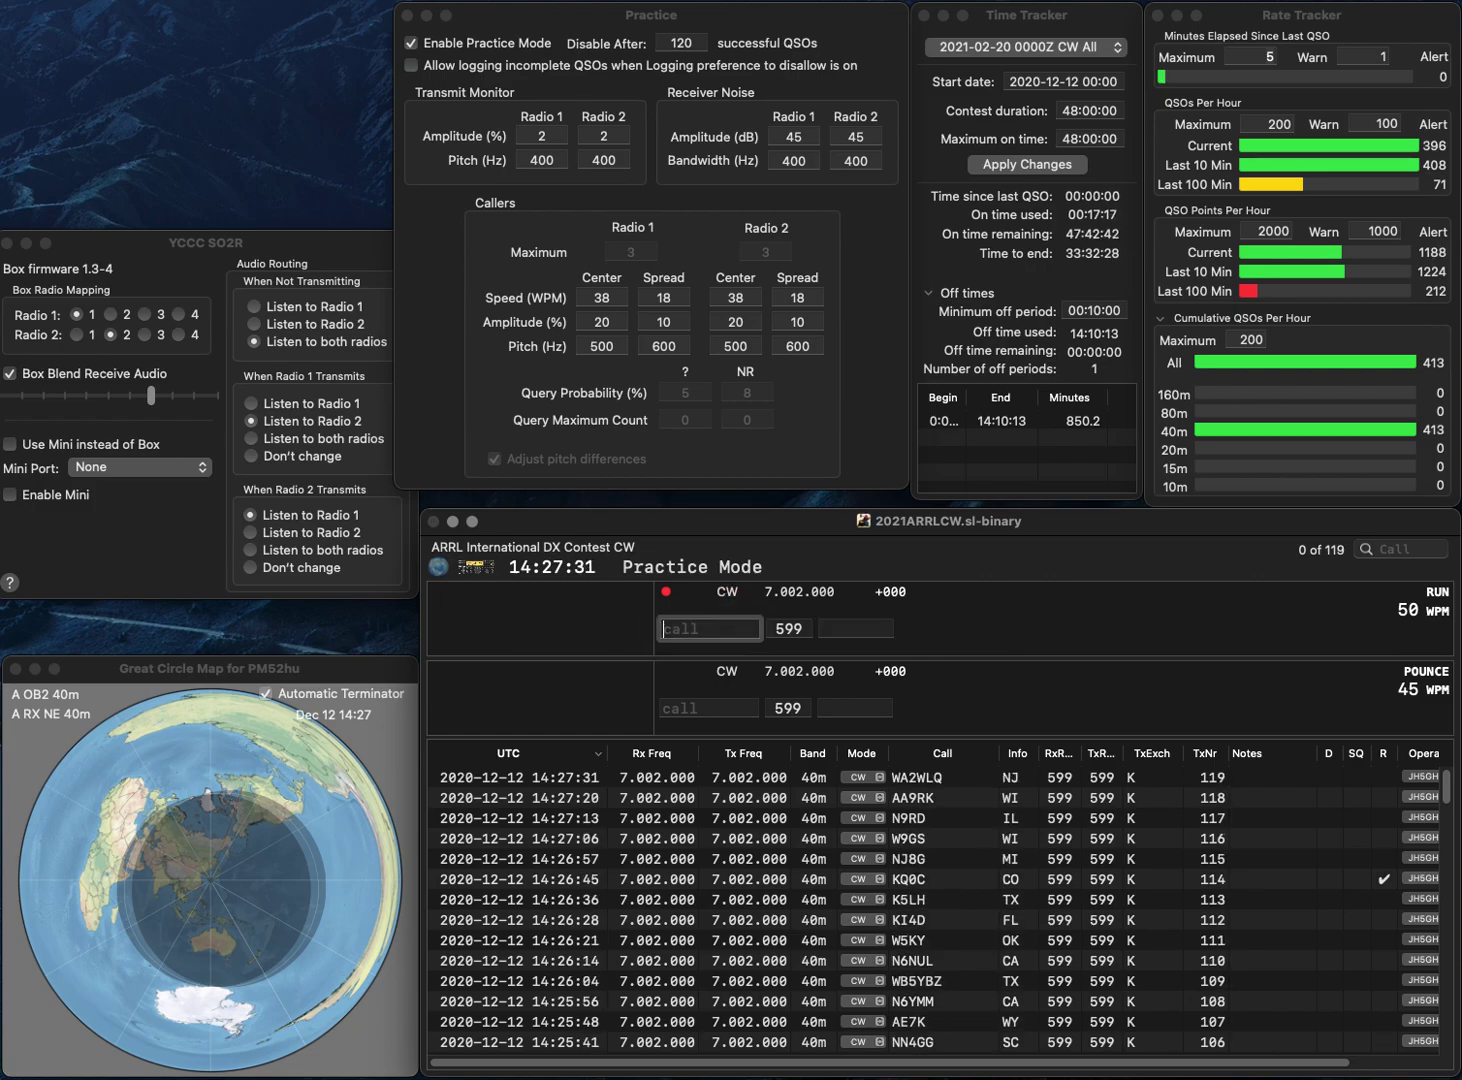
text(KN4VCE)
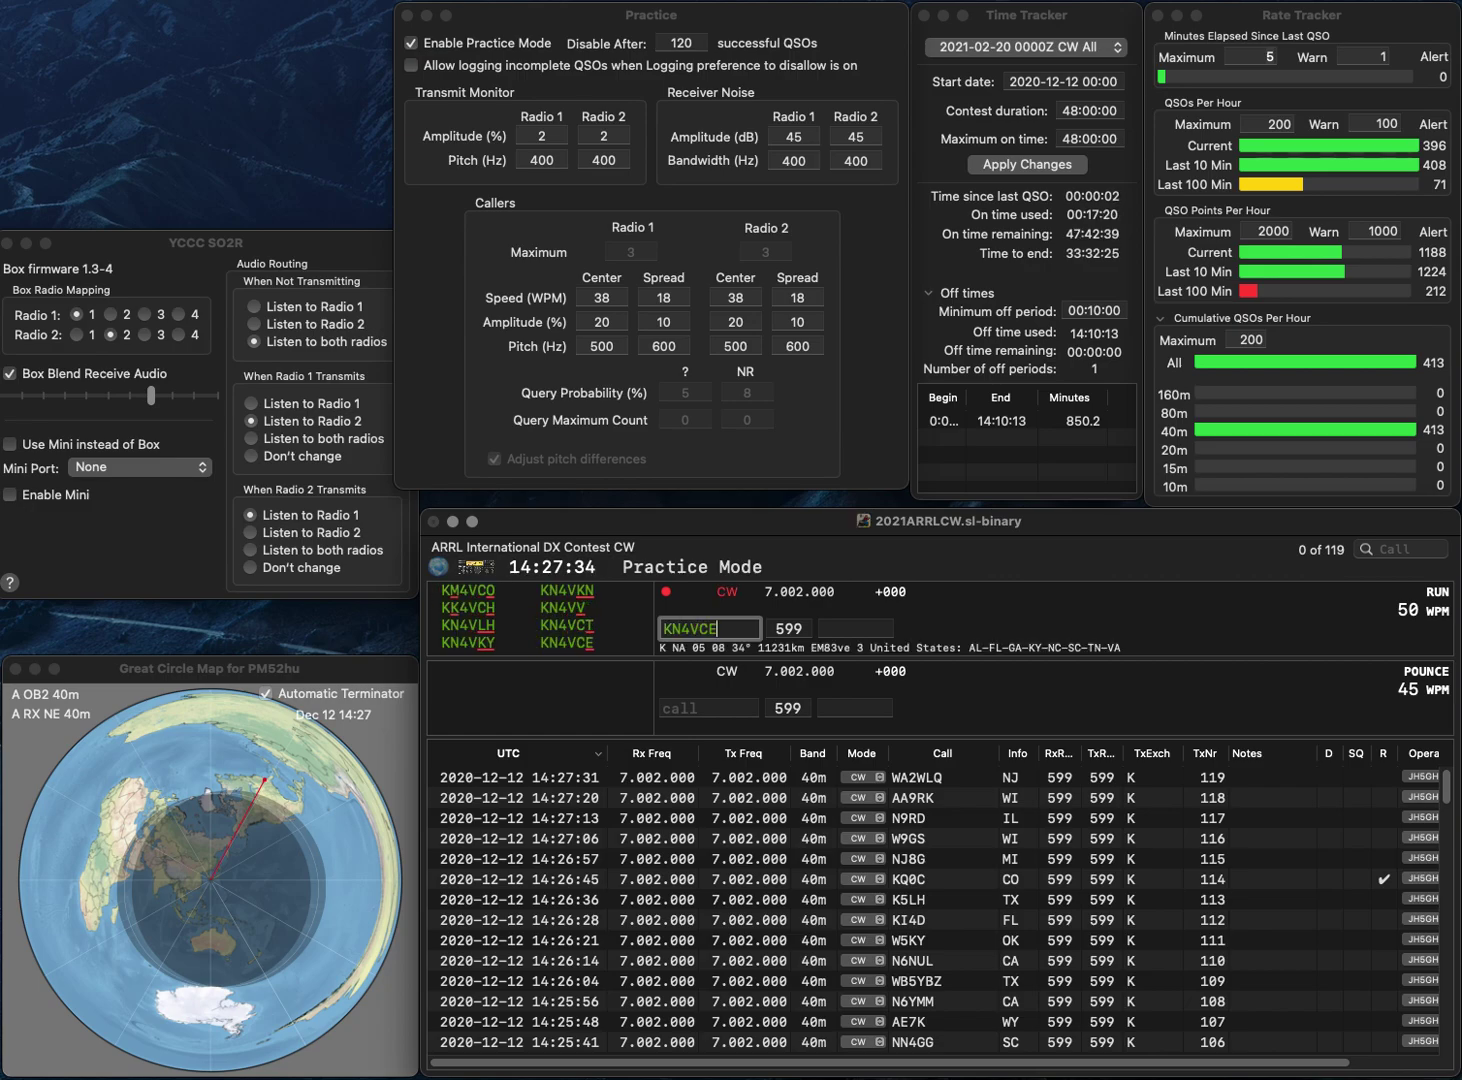
key(space)
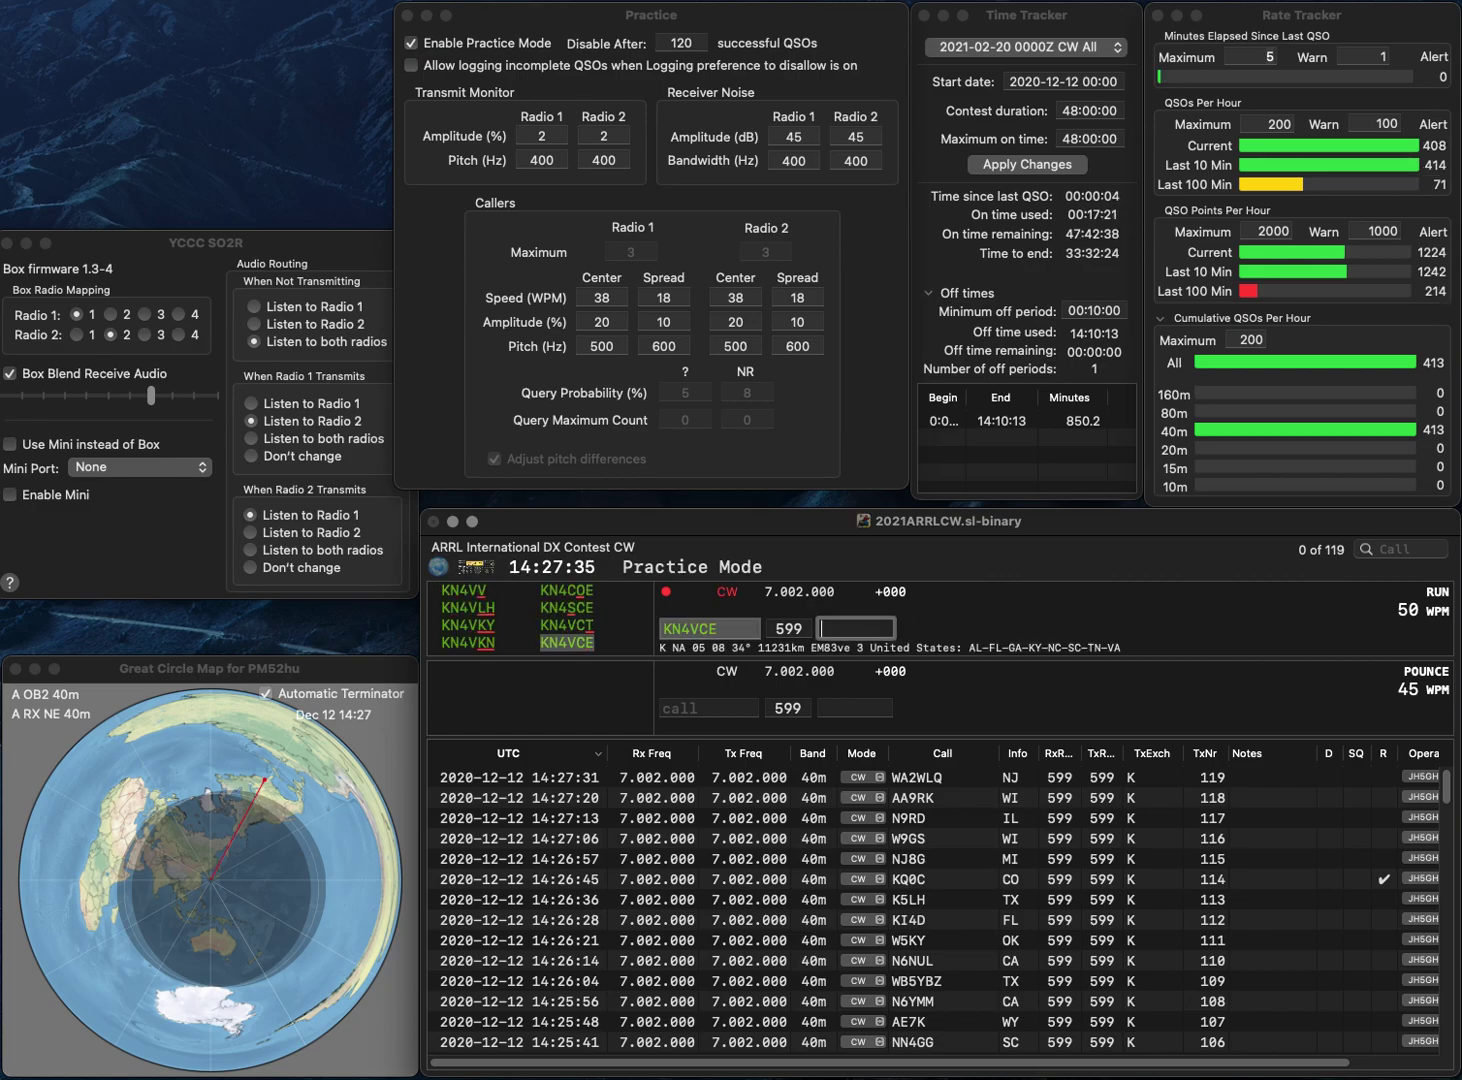
text(VA)
key(Return)
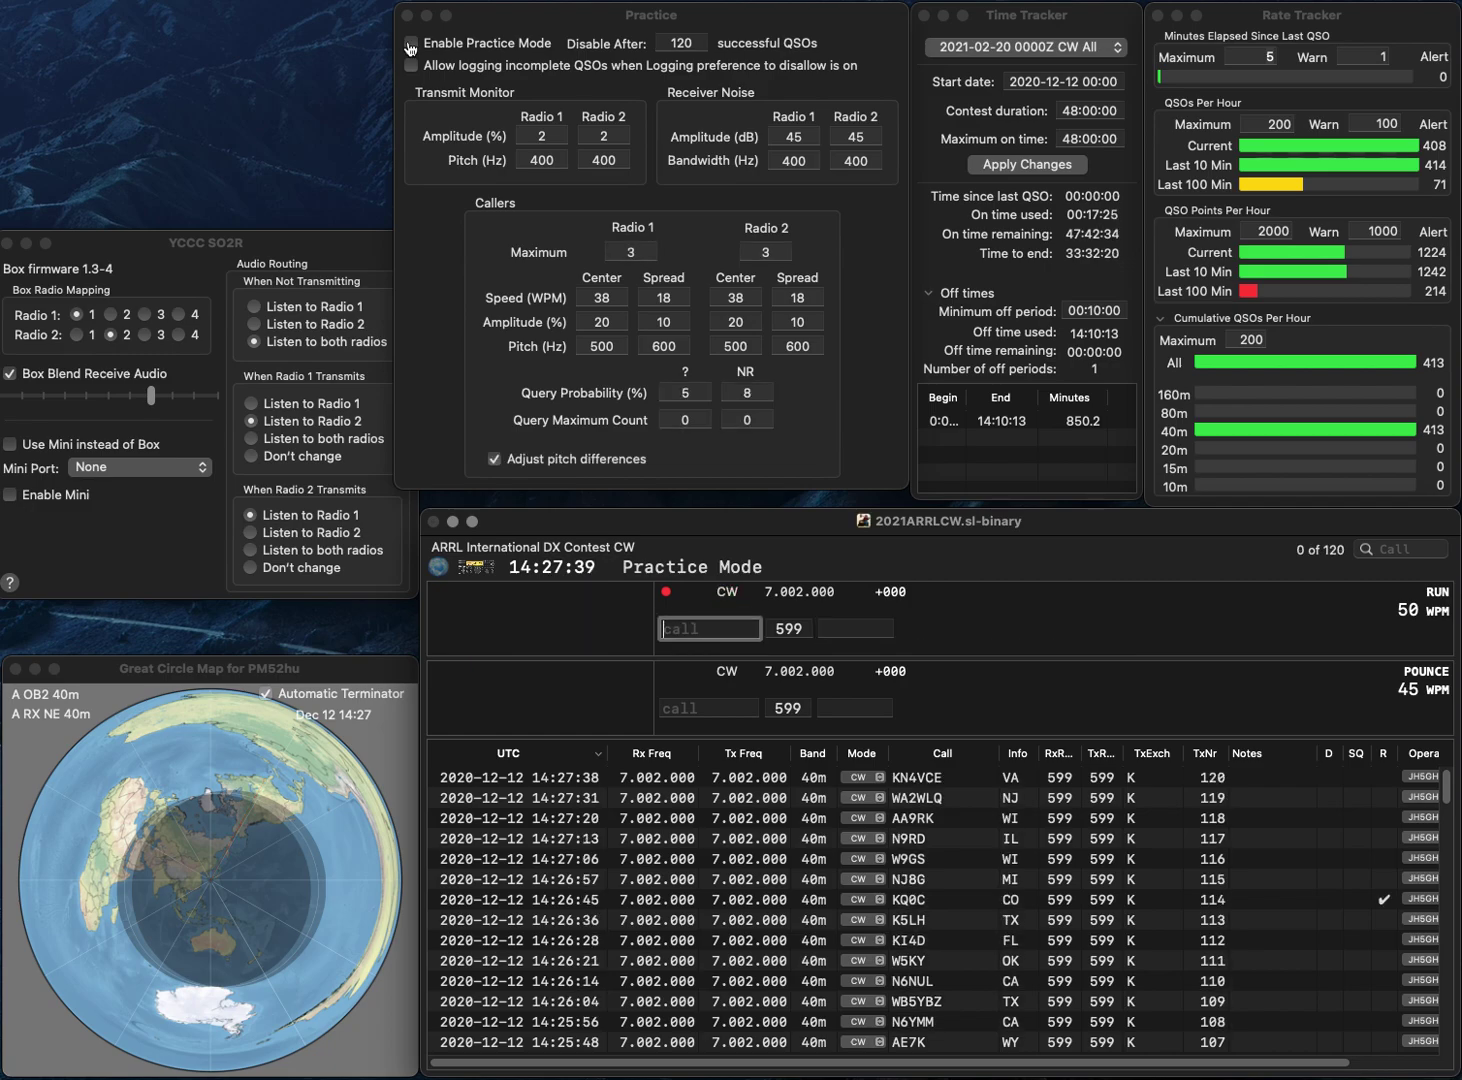